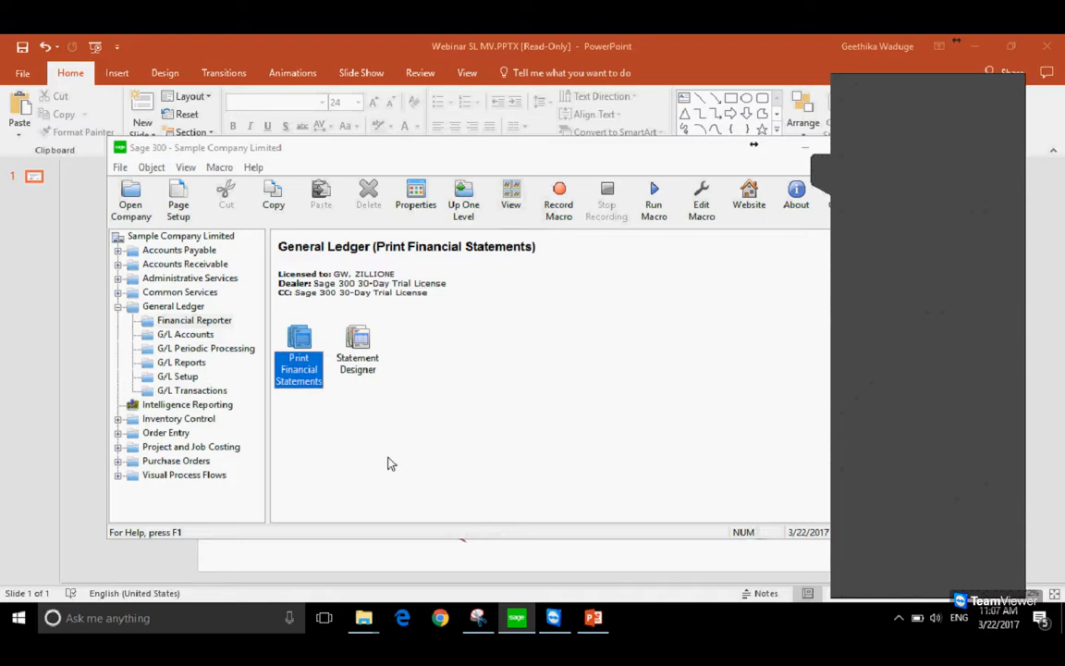
Launch the Statement Designer from General Ledger's Financial Reporter and maximize its blank workbook
left_click(361, 357)
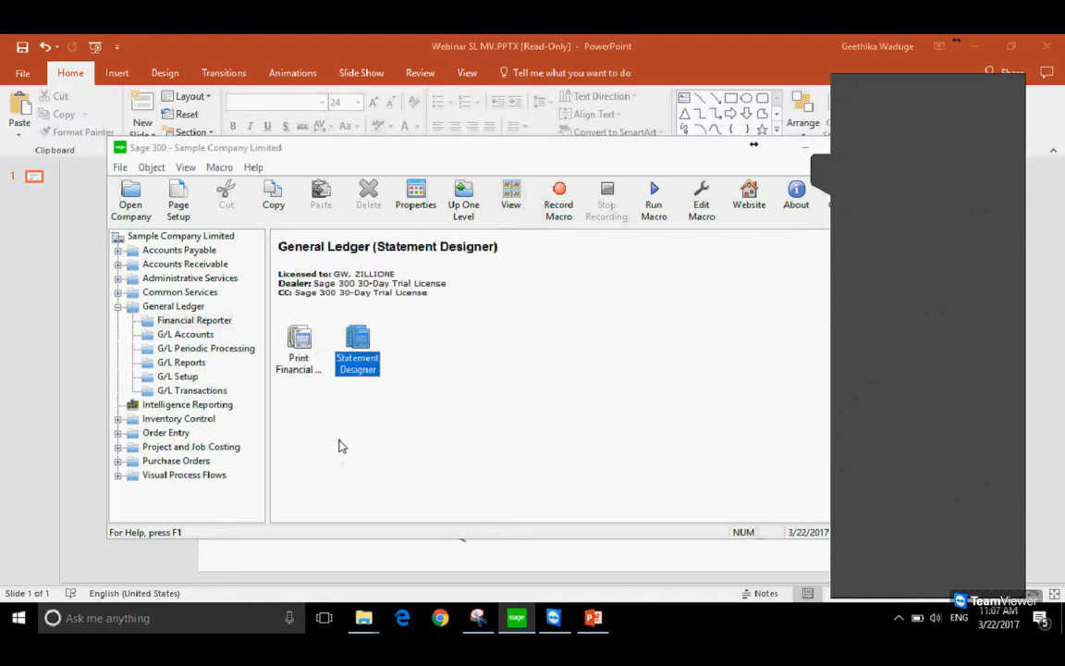
double_click(555, 153)
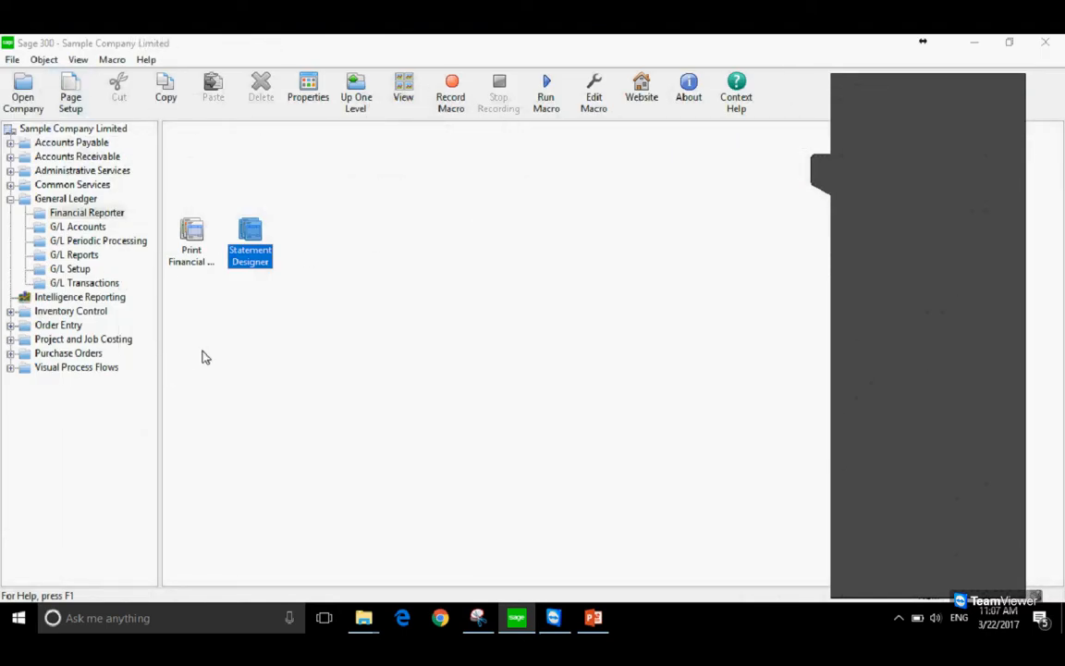
double_click(251, 237)
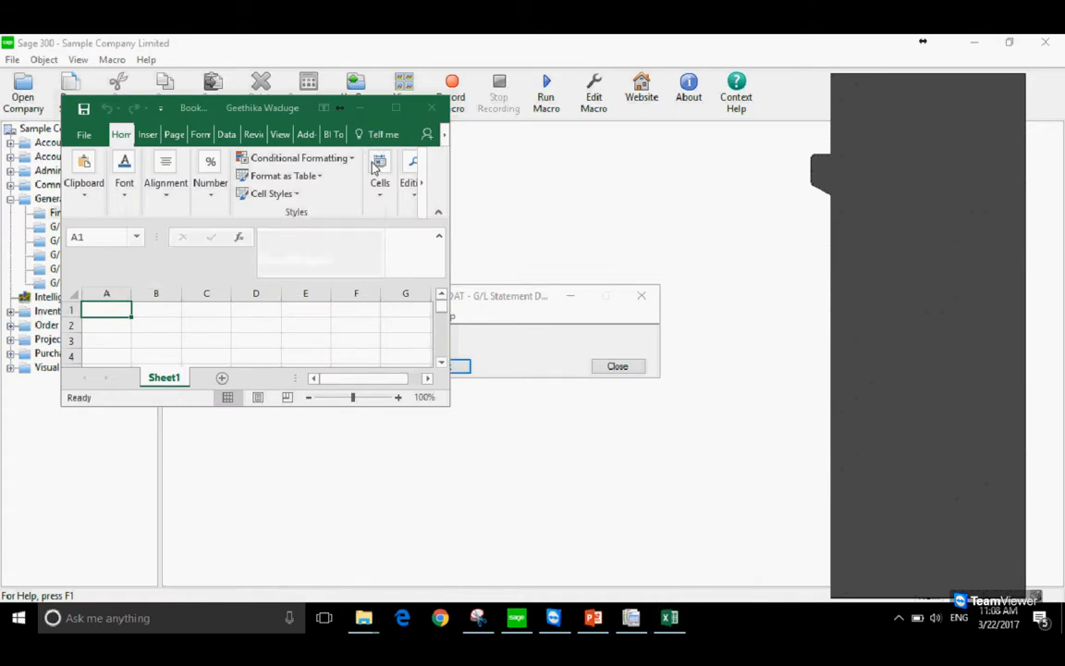
left_click(396, 111)
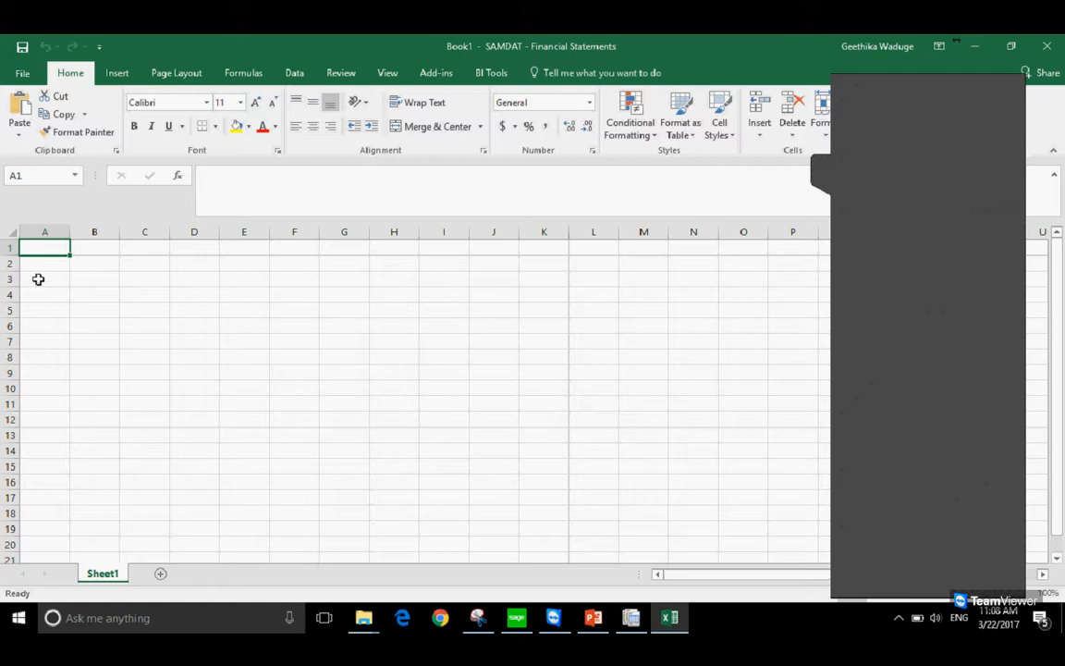
Widen columns A through D to one equal width, leaving space for the report specification codes
left_click_drag(71, 232, 120, 232)
left_click(76, 307)
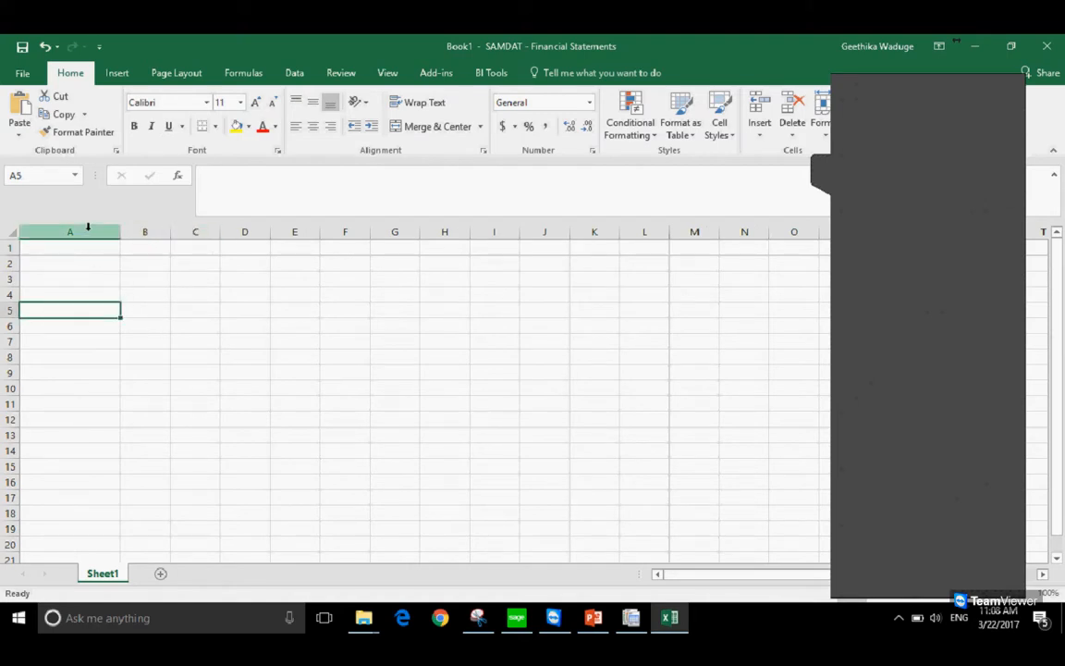
left_click_drag(170, 231, 267, 231)
left_click_drag(69, 231, 291, 231)
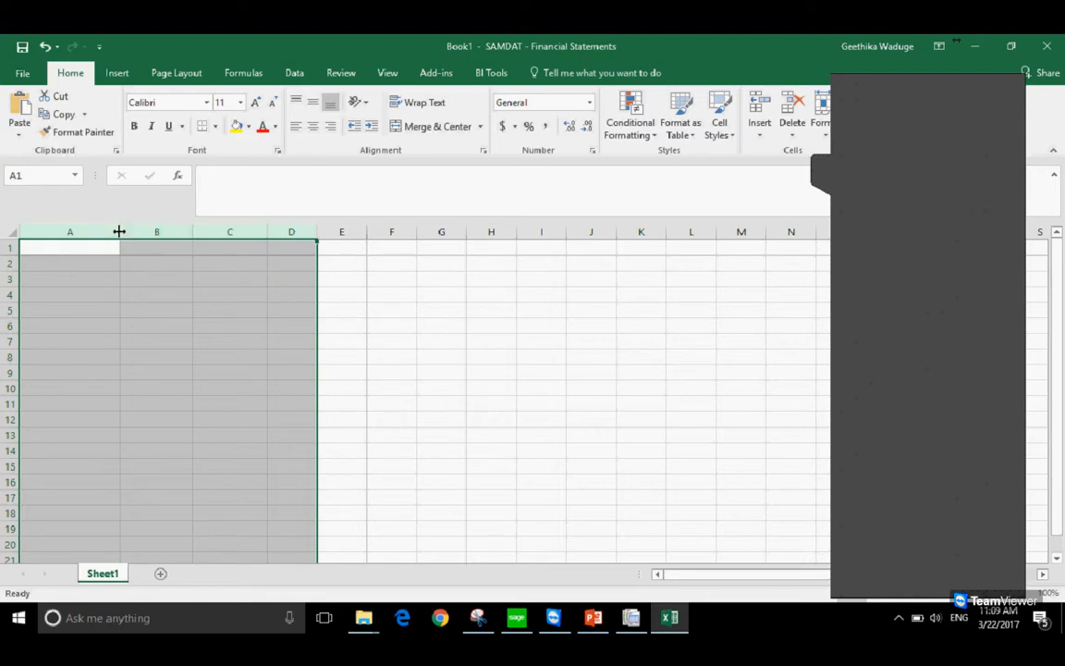
left_click_drag(121, 232, 144, 231)
left_click(433, 328)
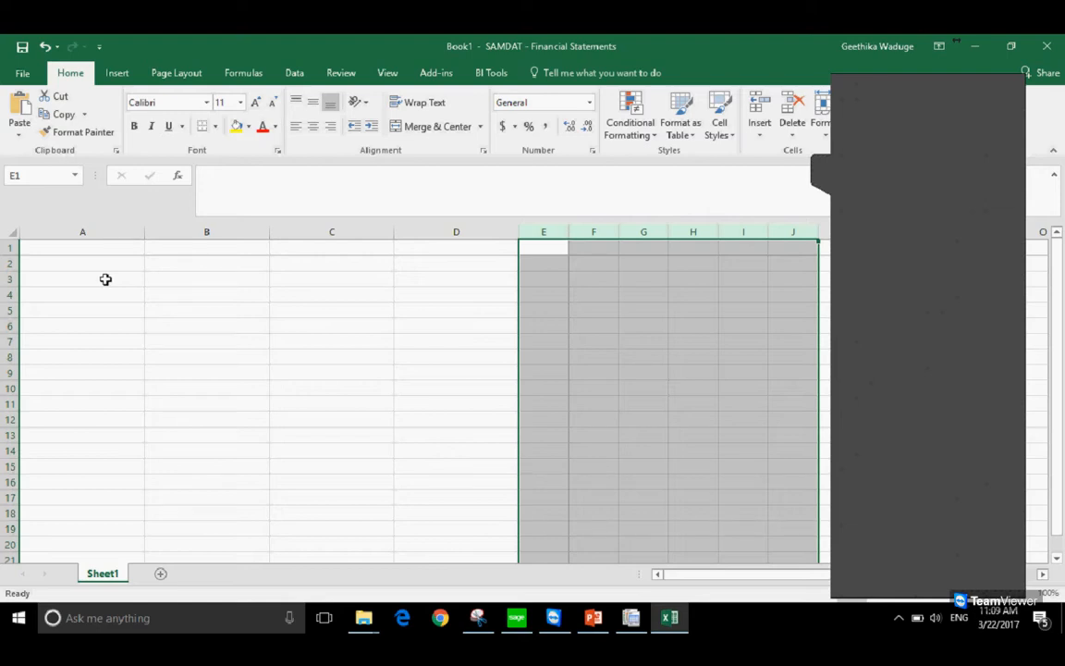
left_click(549, 280)
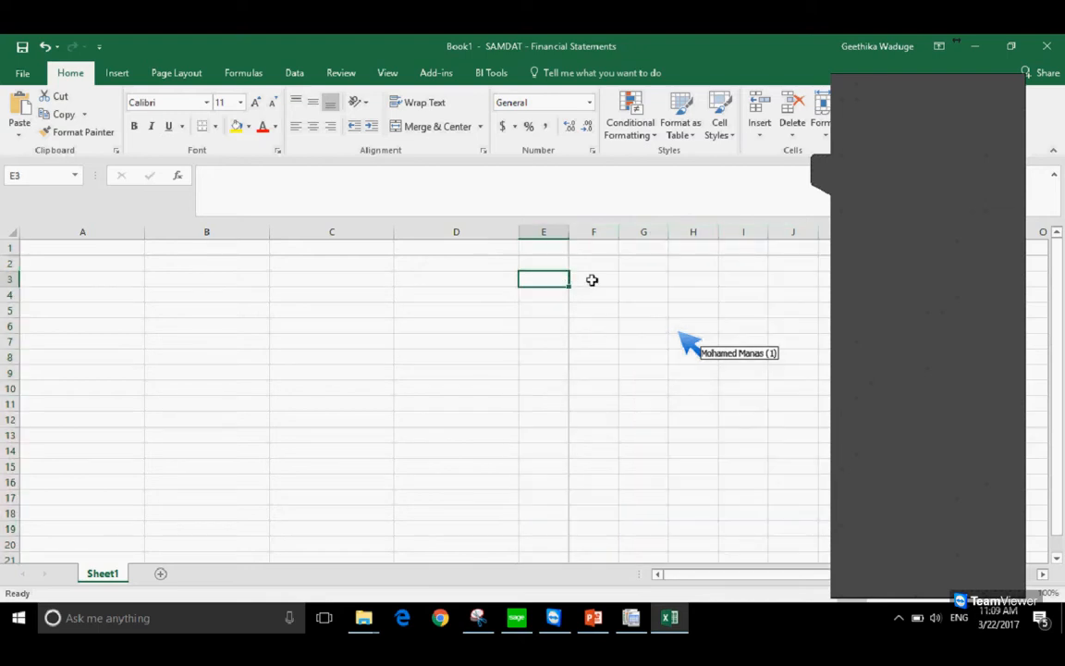
left_click(50, 277)
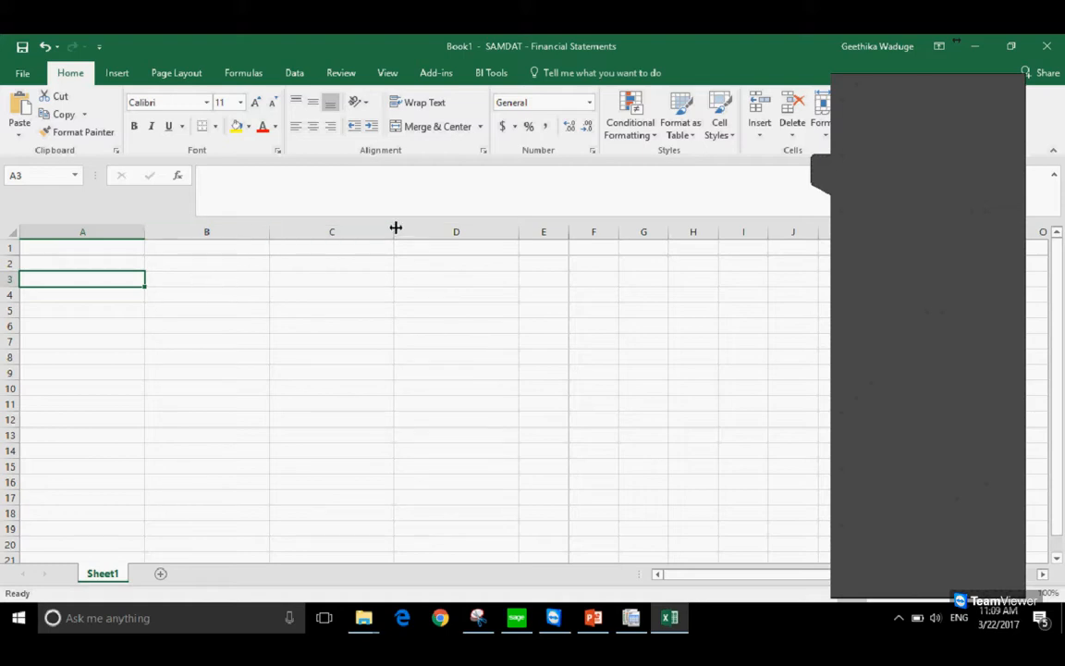
left_click(333, 280)
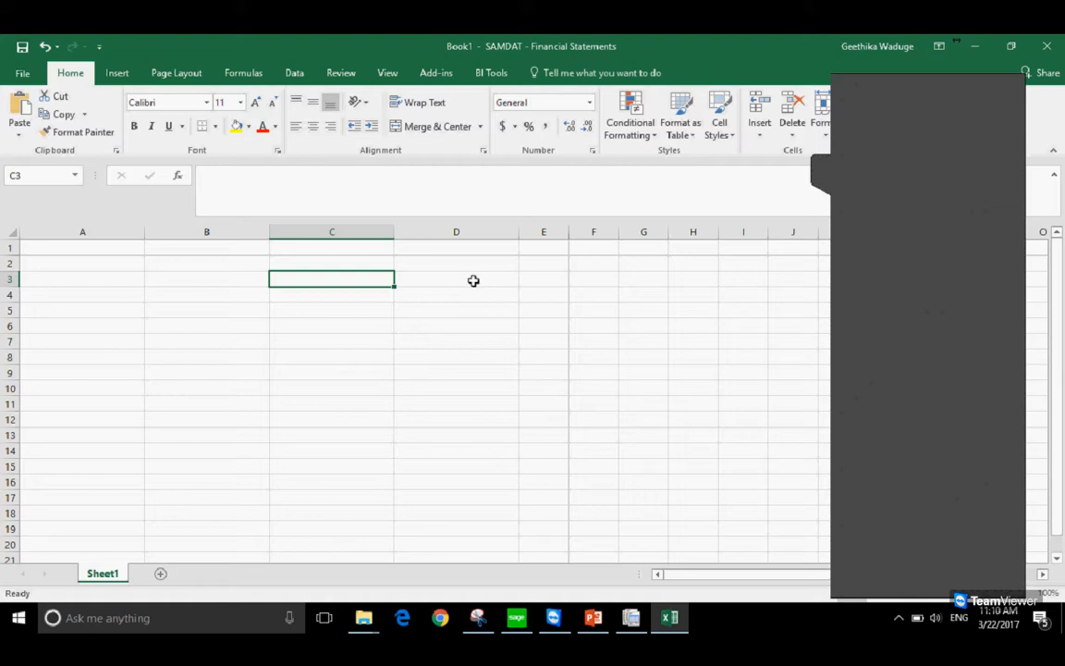
left_click(76, 280)
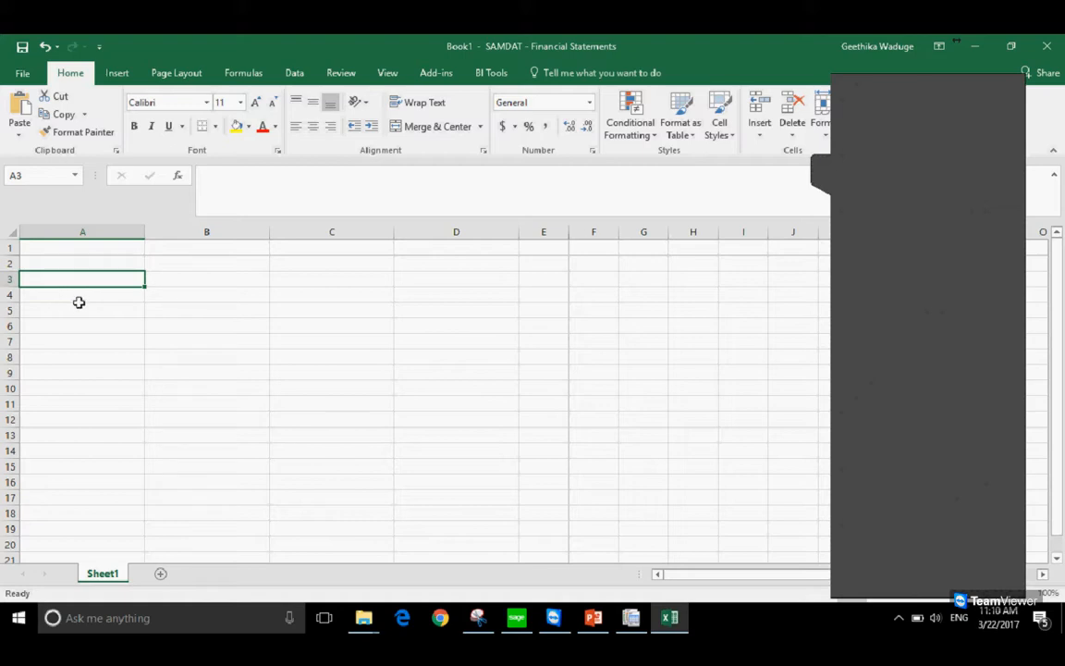
key("Up")
key("Up")
key("Down")
key("Right")
key("Right")
key("Right")
key("Right")
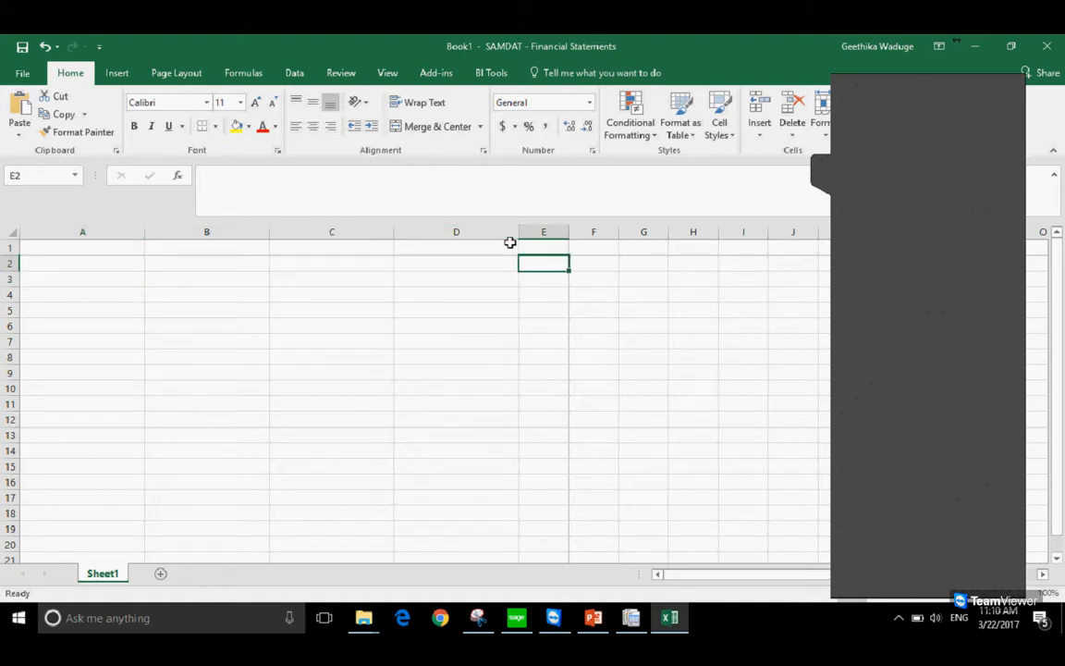
Widen columns E and F and enter the title "Trial Balance Report" in cell E1
left_click_drag(570, 233, 590, 232)
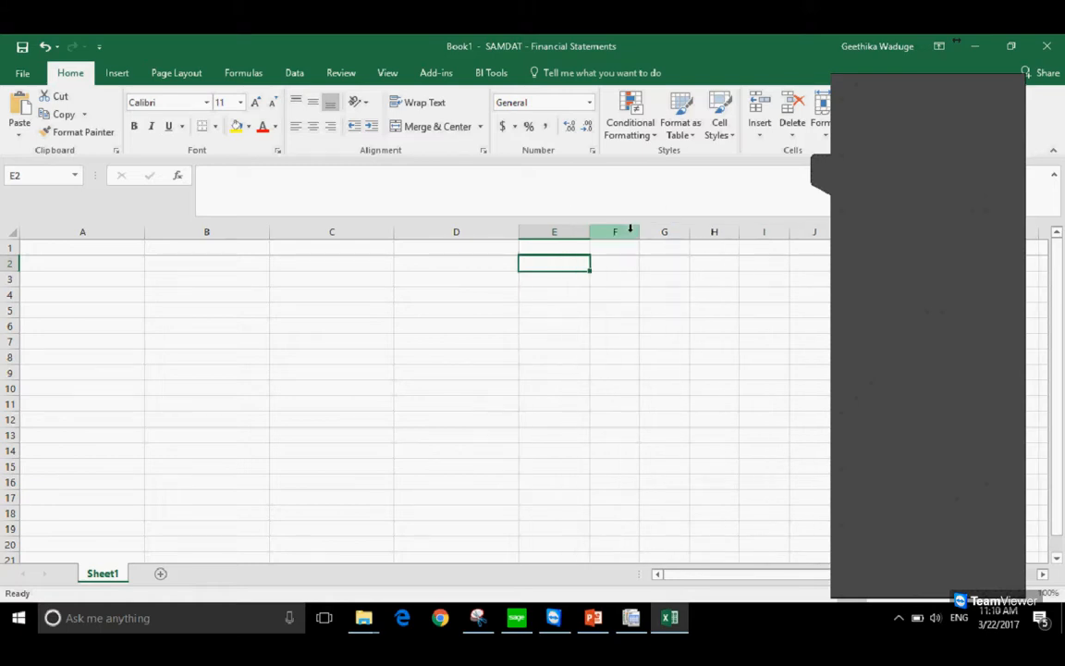
left_click(571, 247)
type("Trial Balance Report")
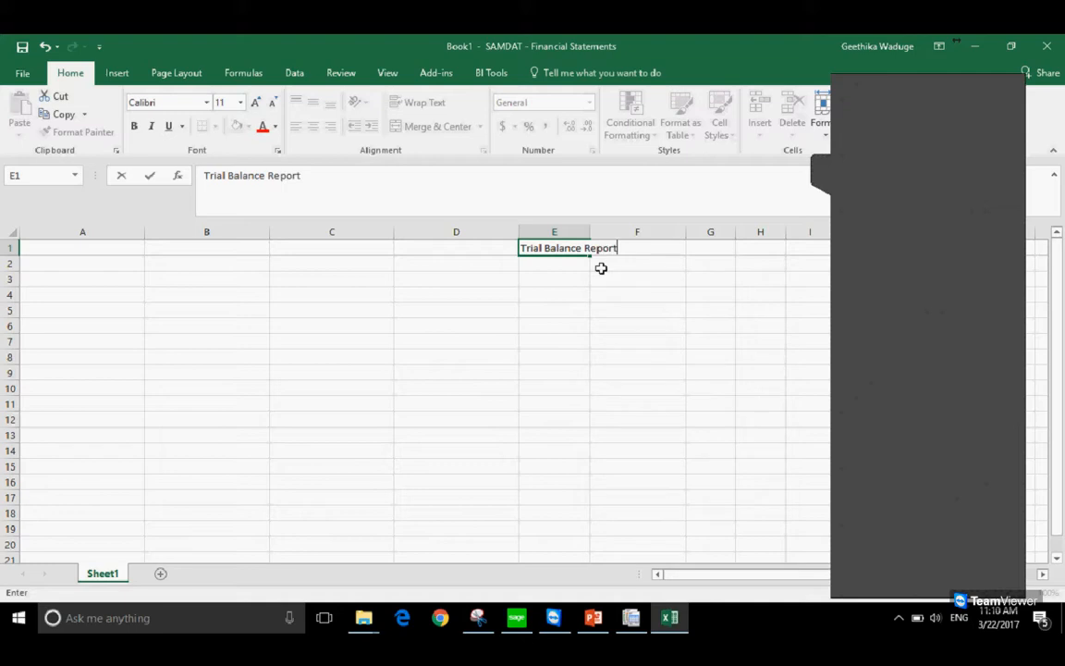
key("Return")
key("Return")
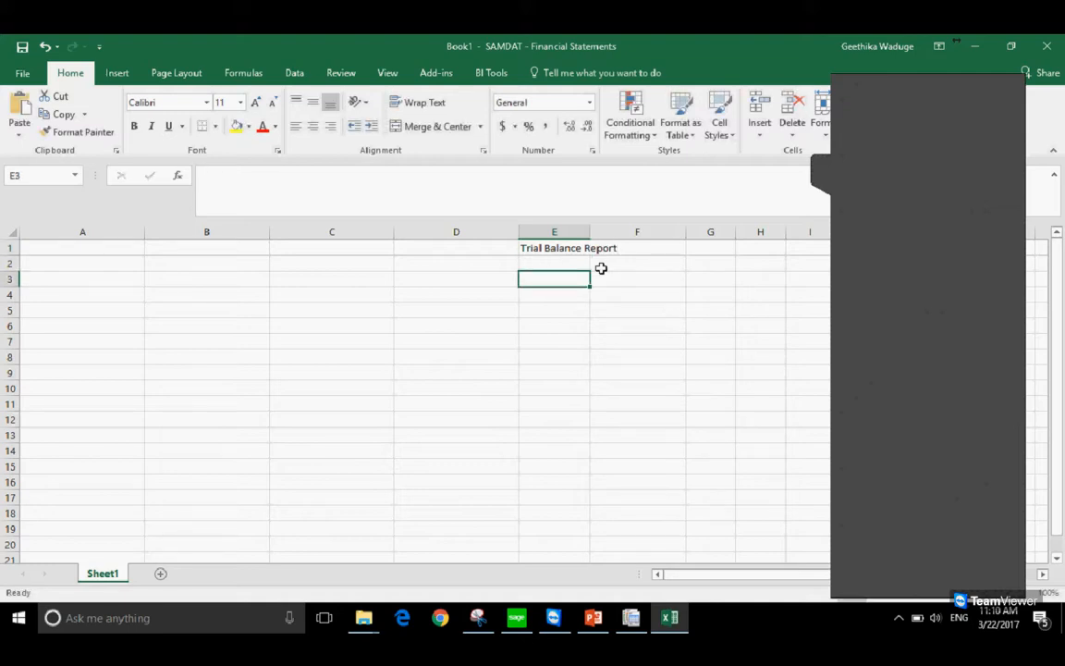
Enter the column headings "Account ID", "Description" and "Balance" in cells E3 to G3
type("Acc")
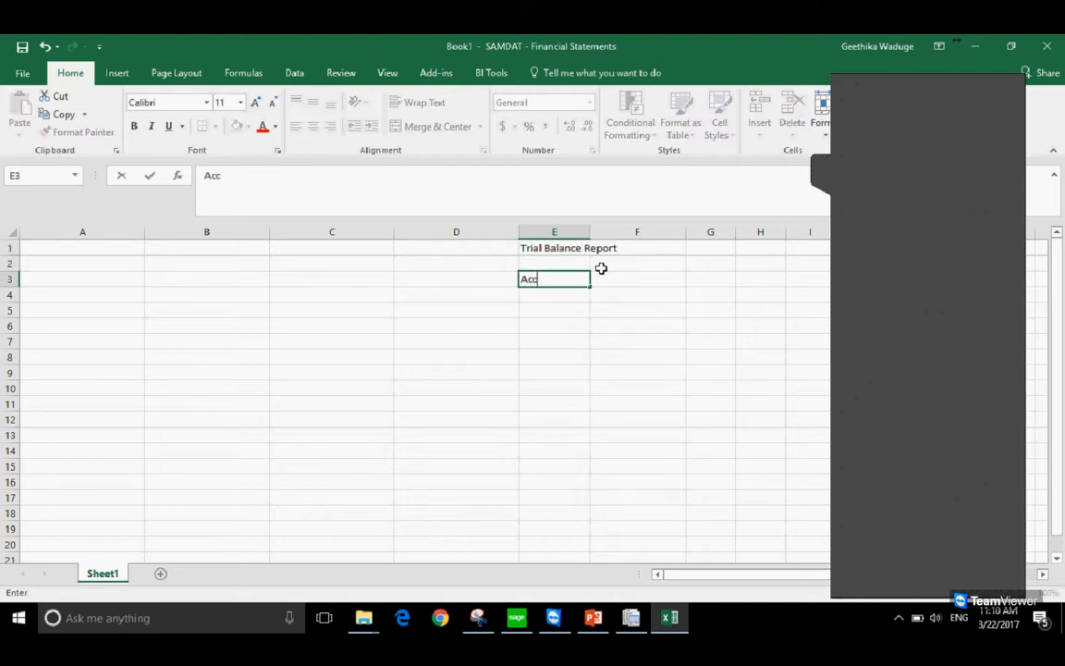
type("ount ID")
key("Tab")
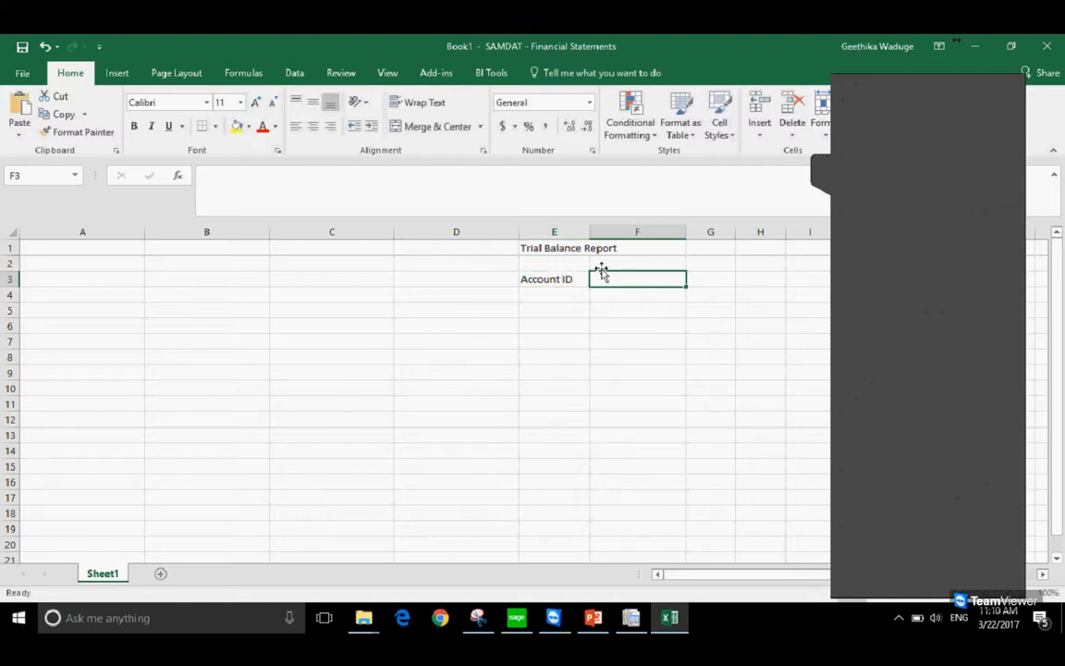
type("Description")
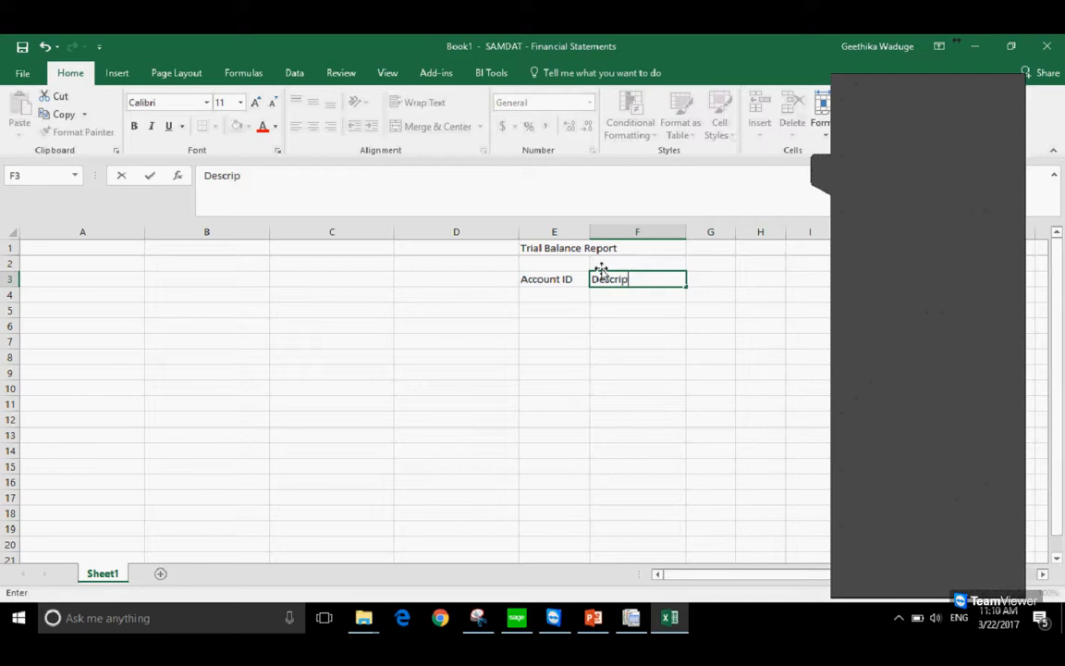
key("Tab")
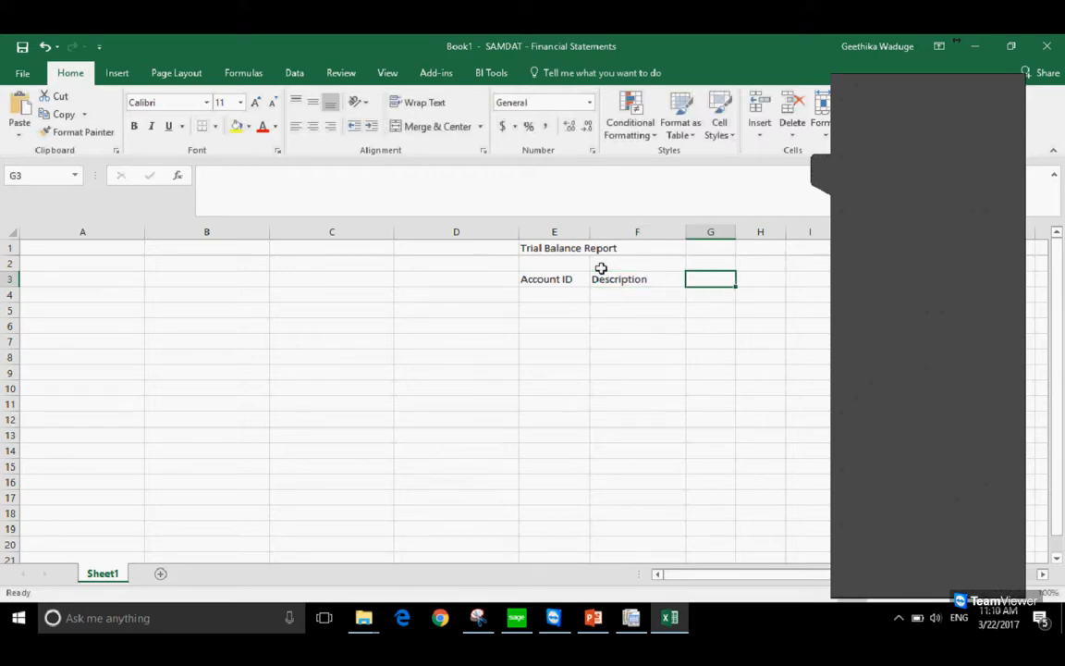
type("B")
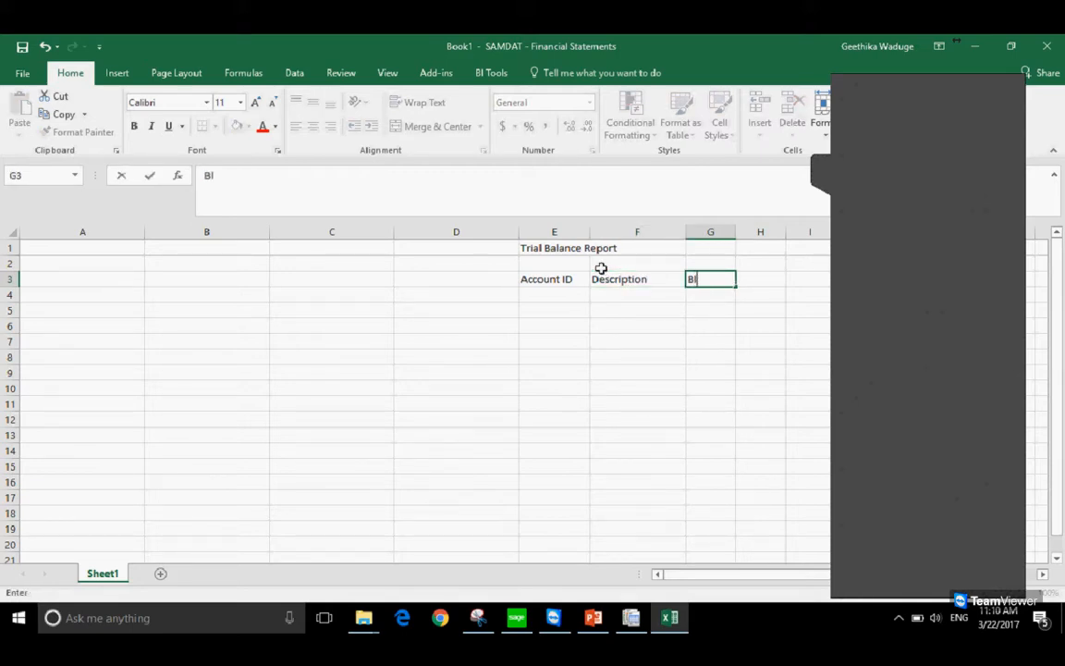
type("alance")
key("Return")
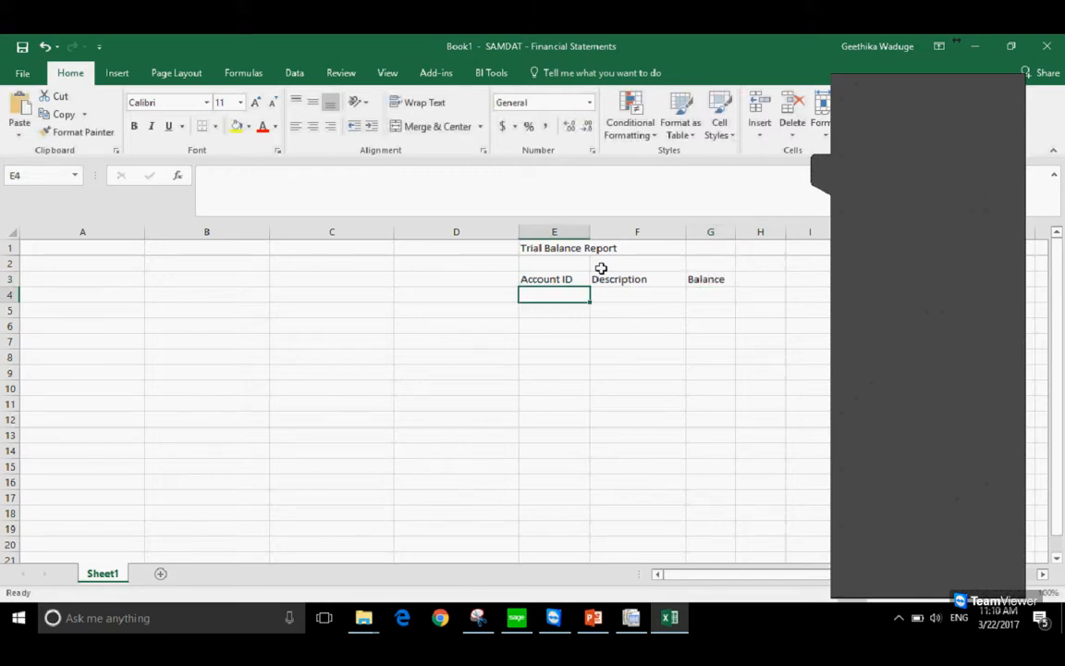
Add the headings "Debit Bala" and "Credit Bala" in cells H3 and I3 and widen columns H and I equally
key("Up")
key("Right")
key("Right")
key("Right")
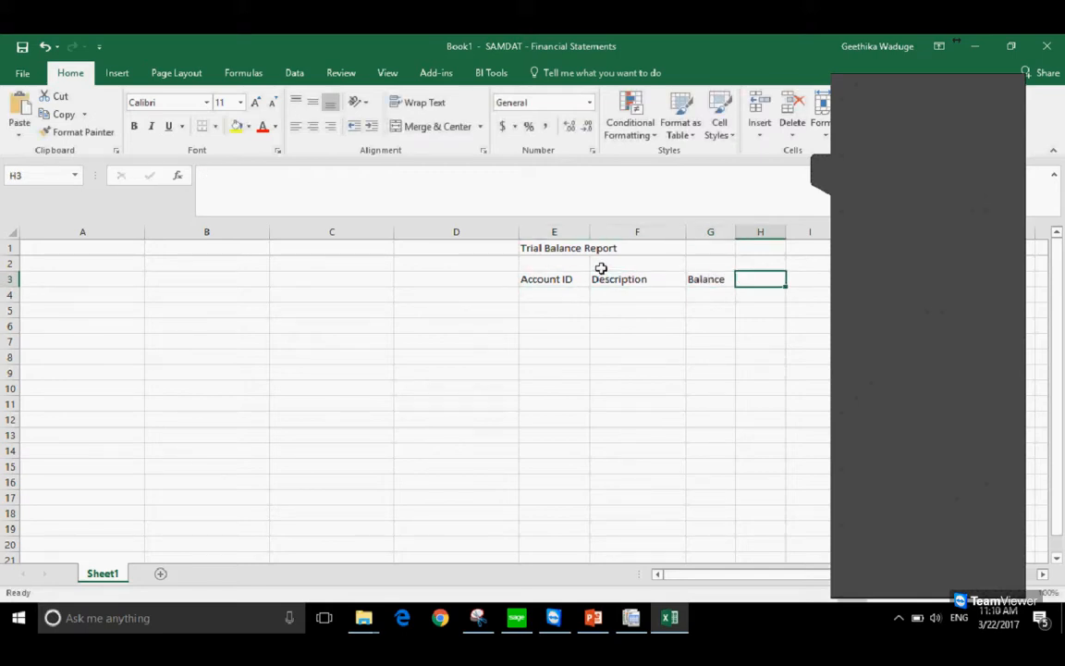
type("D")
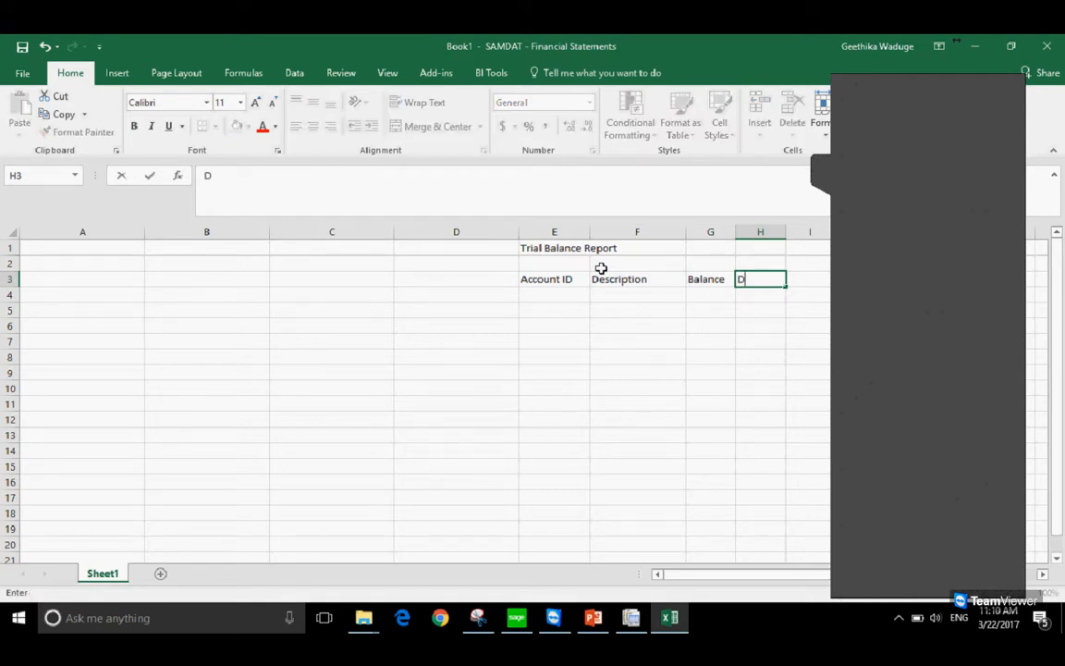
type("ebit Bala")
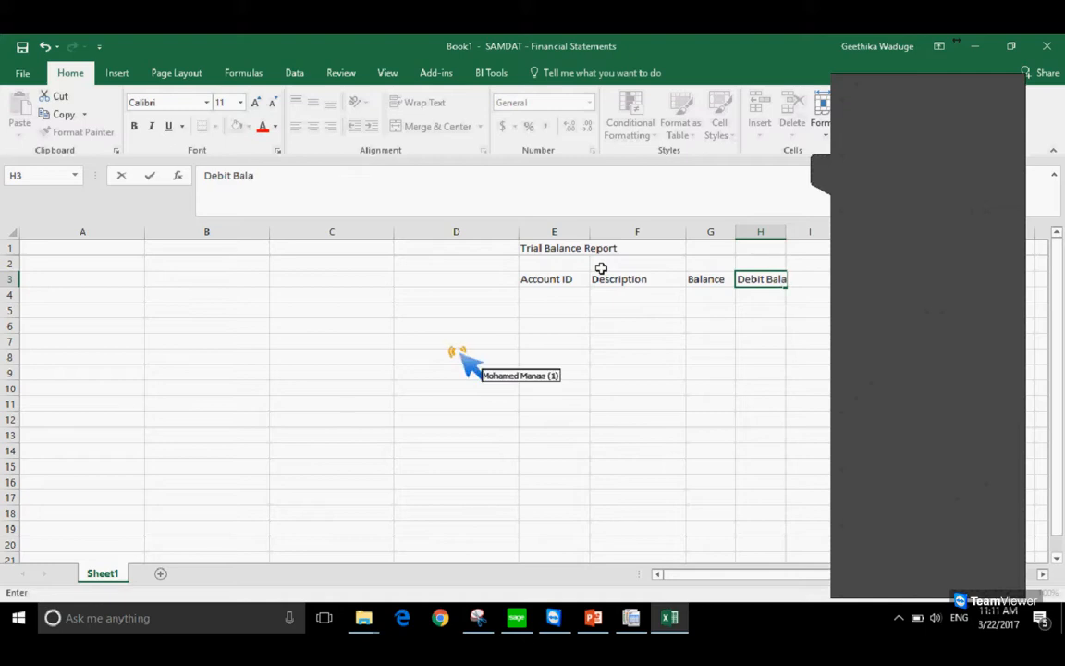
key("Tab")
type("Cred")
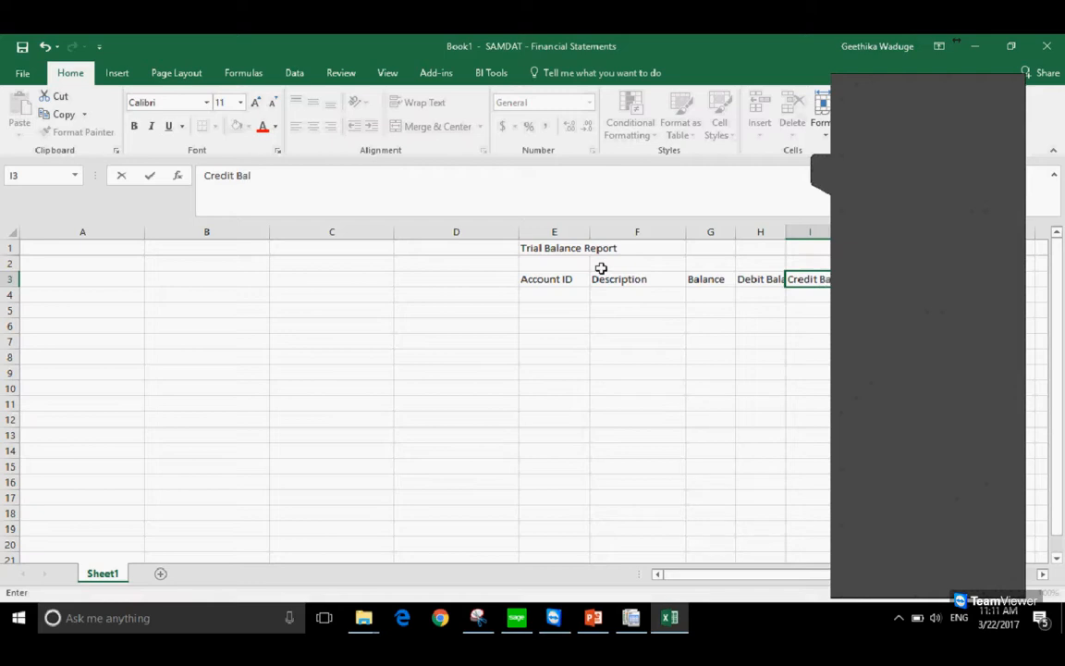
type("it Bala")
key("Return")
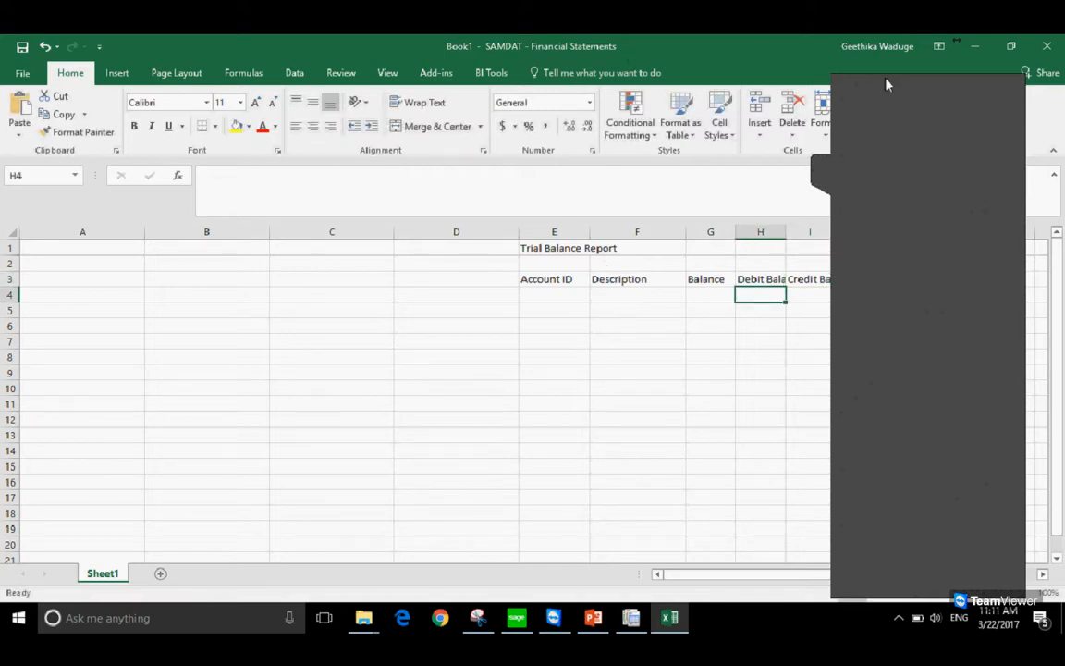
left_click_drag(770, 233, 831, 235)
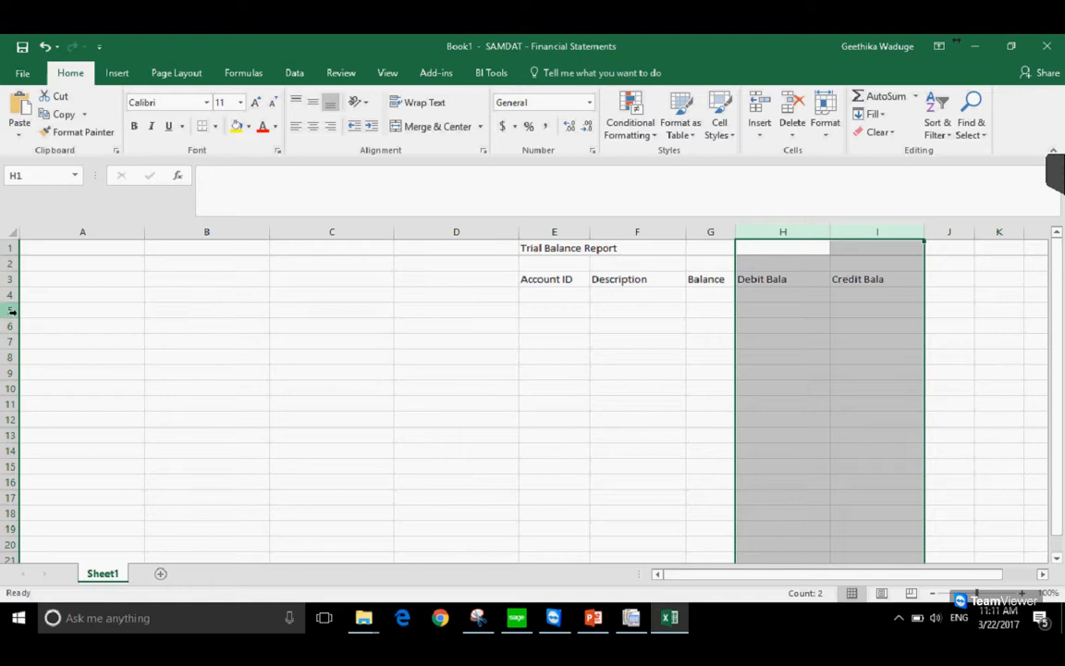
left_click(552, 308)
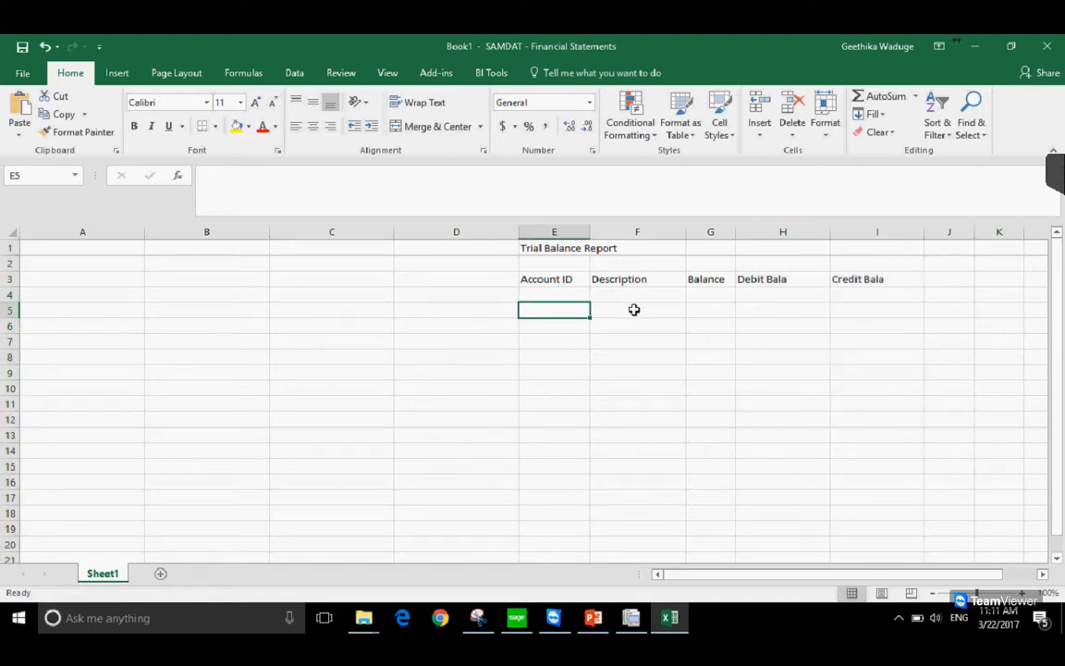
left_click(716, 311)
left_click(769, 311)
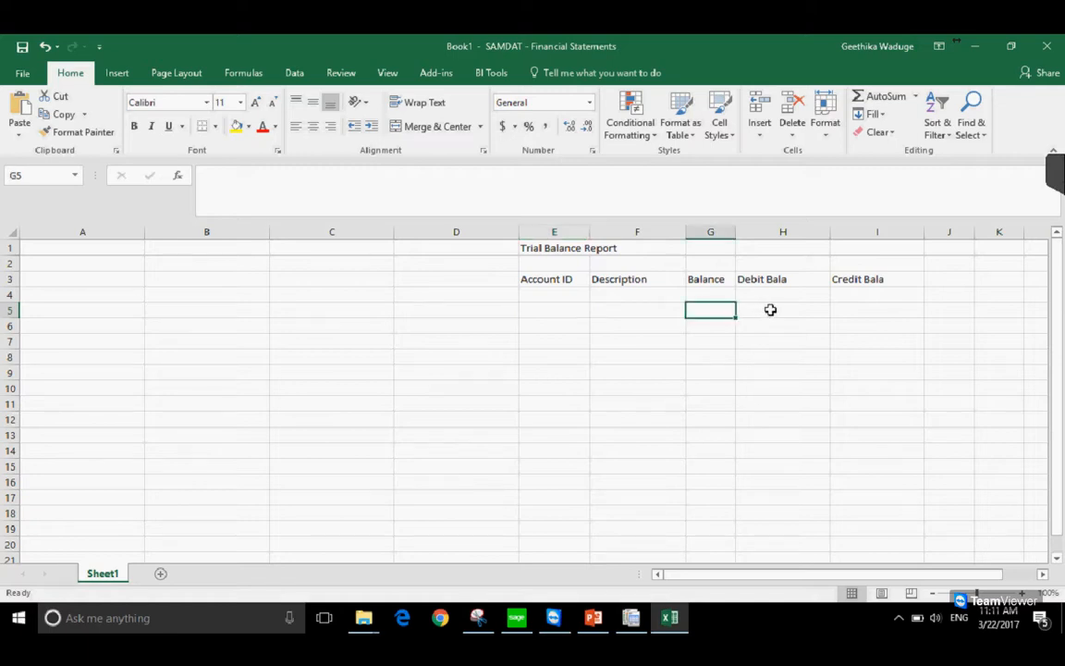
left_click(879, 309)
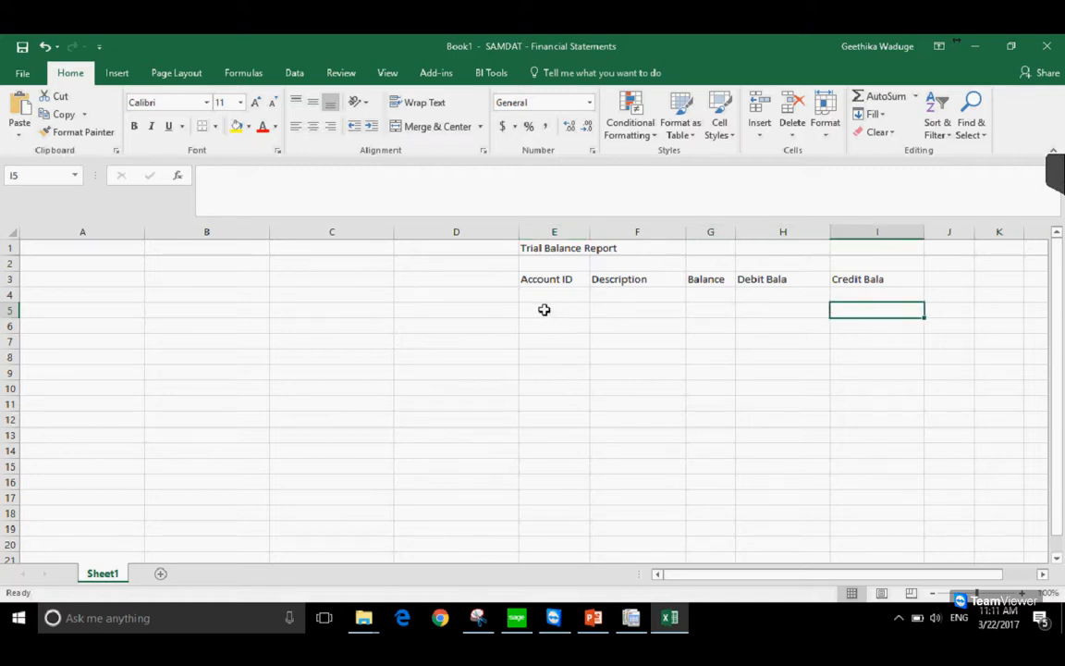
left_click(52, 311)
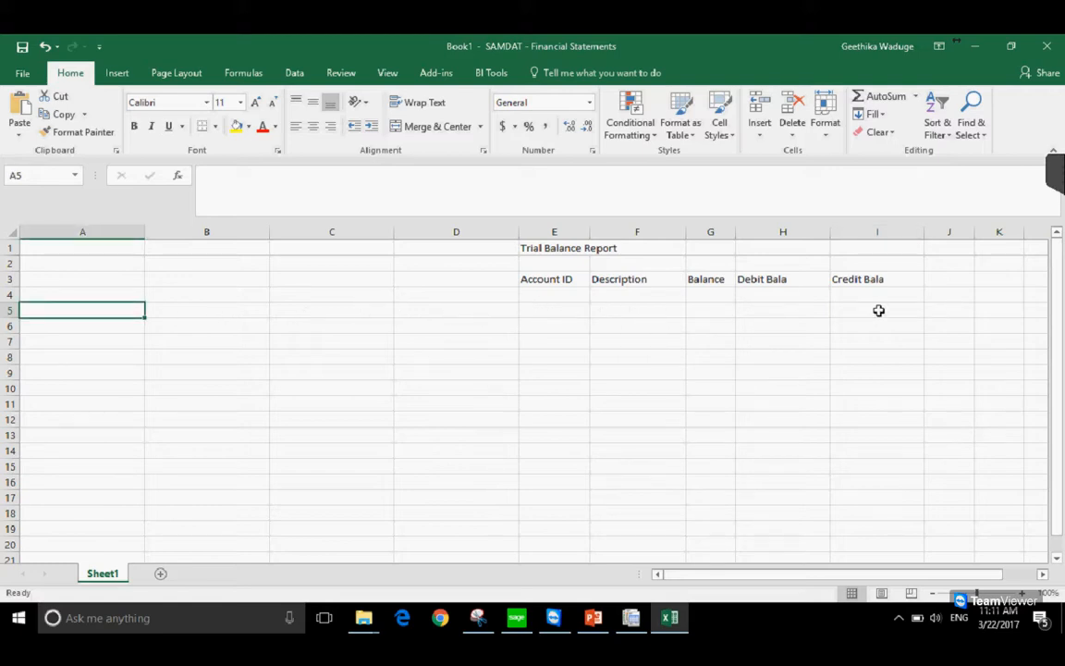
left_click(9, 311)
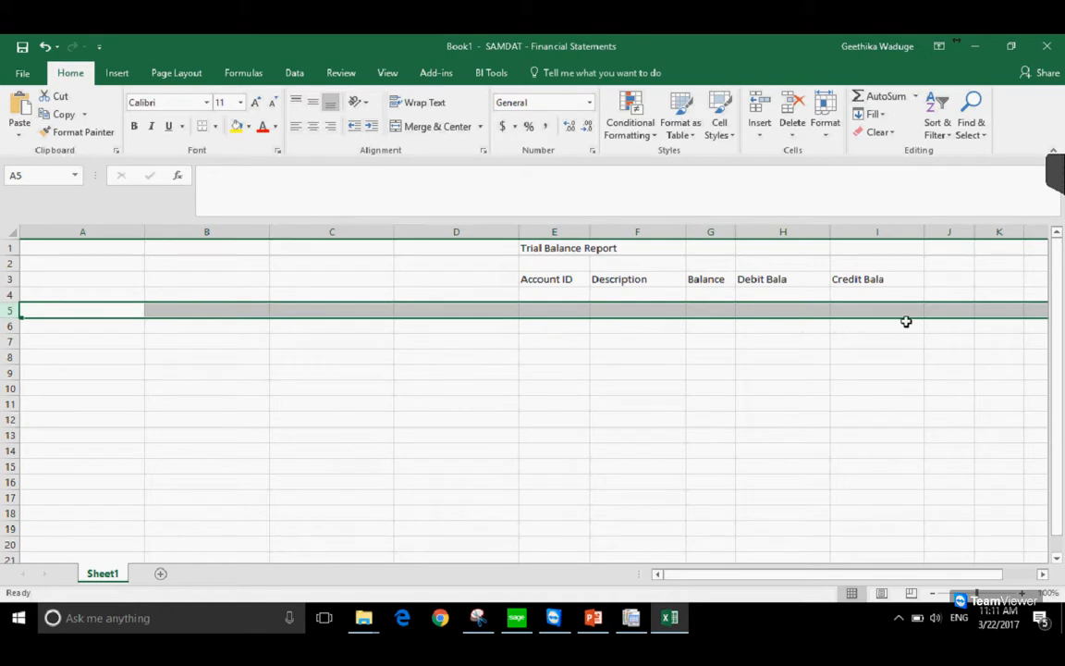
Enter the code "\\" in cell A5 and dismiss the chat notification
left_click(43, 309)
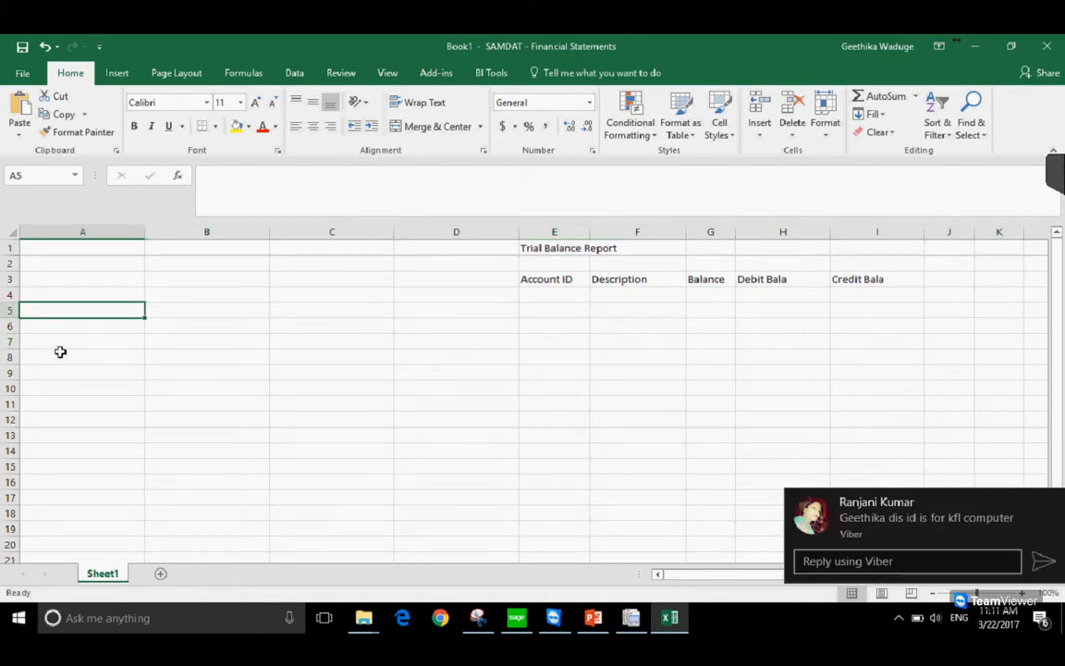
type("\\\\")
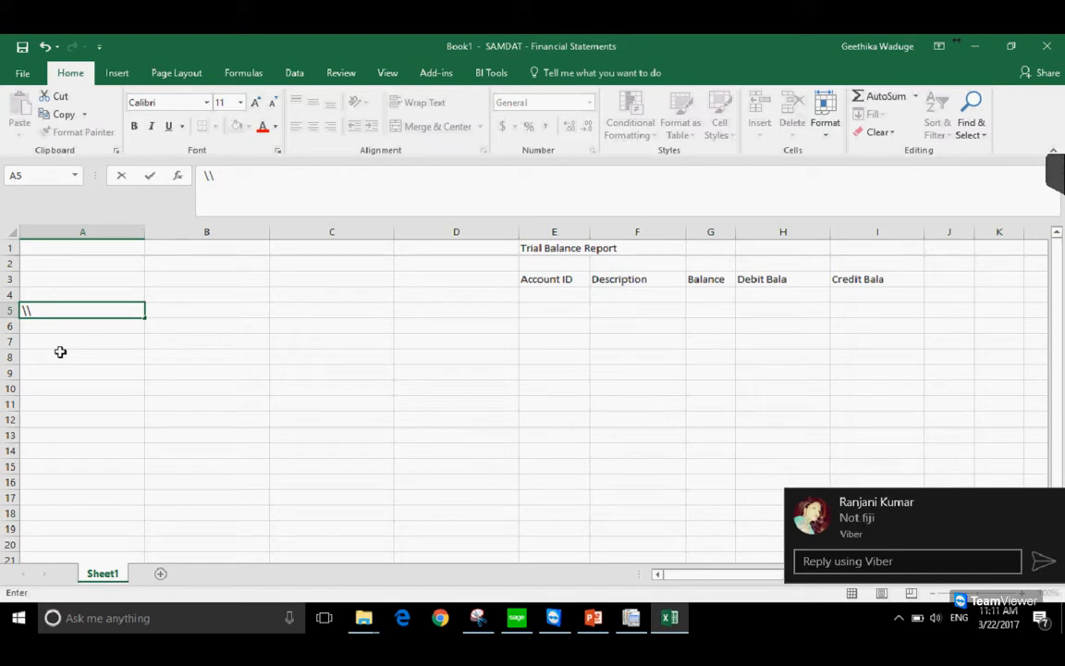
left_click(1052, 505)
left_click(198, 317)
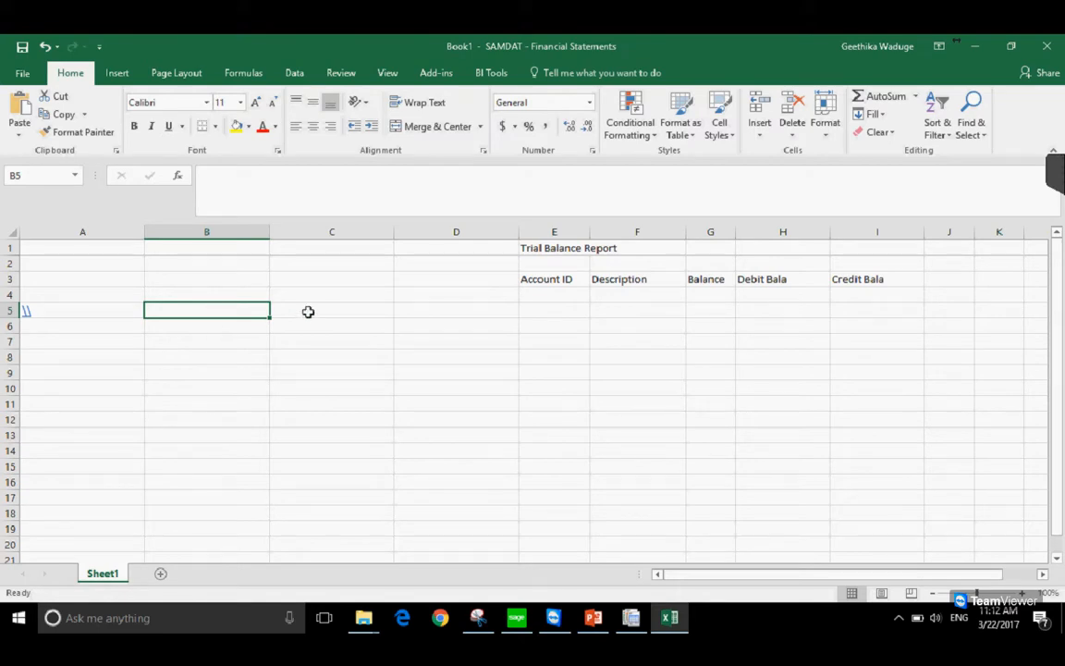
Widen column G so that it matches the width of columns H and I
left_click(74, 310)
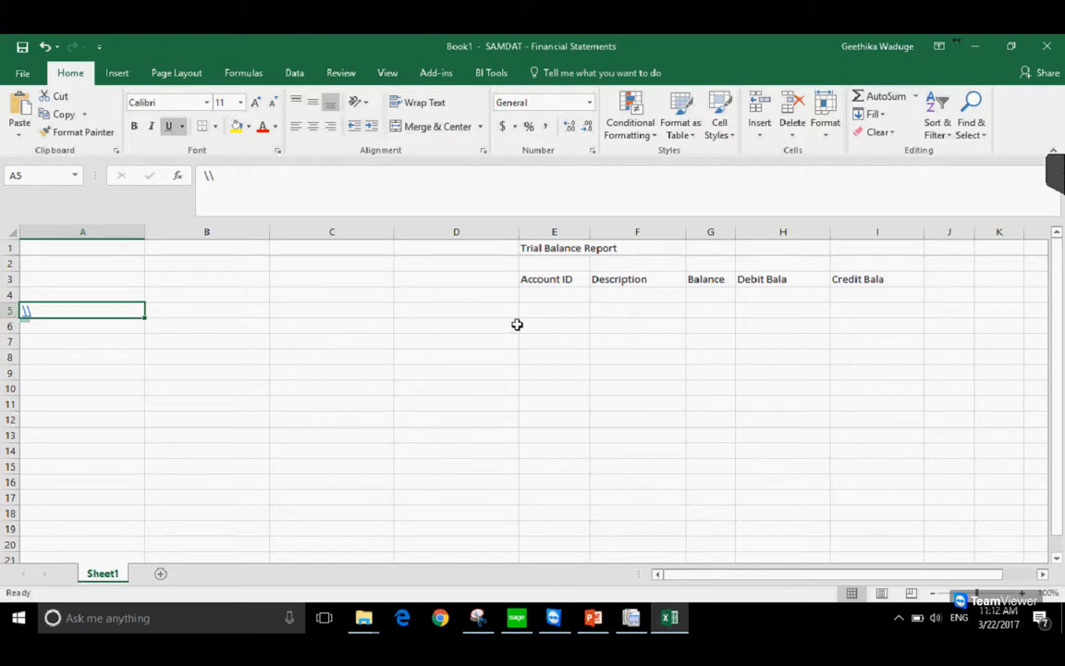
left_click(542, 308)
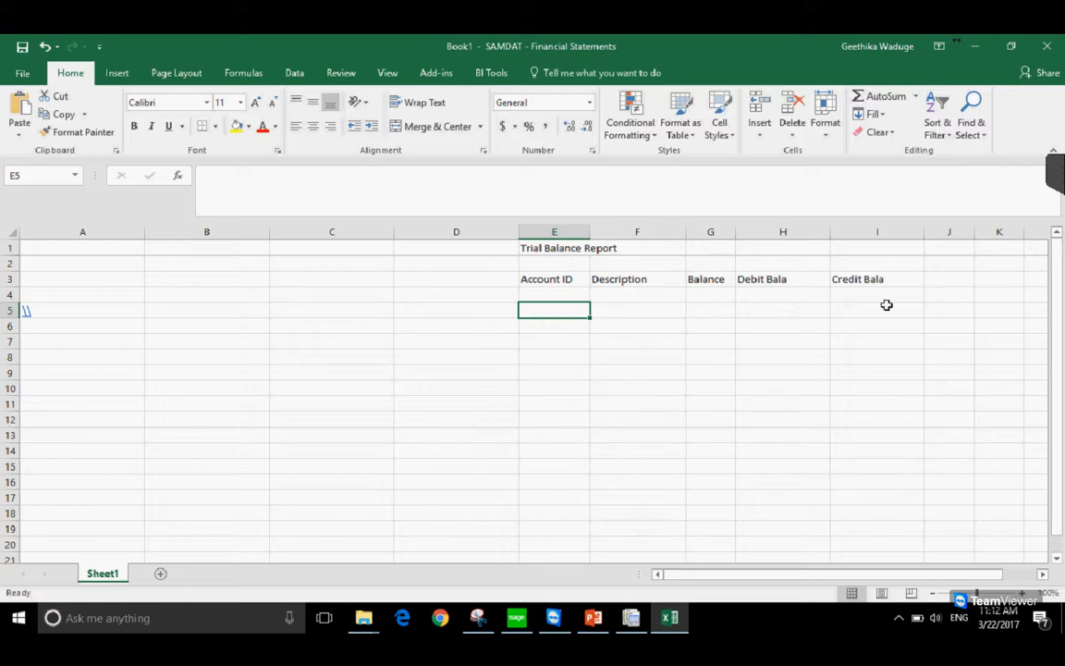
left_click(554, 326)
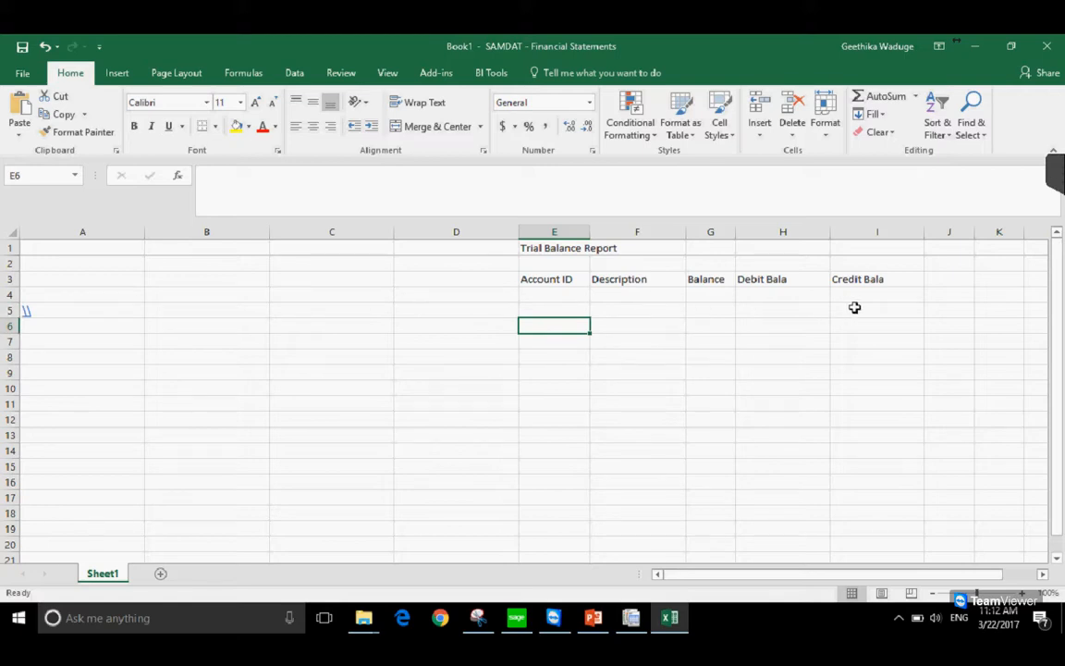
left_click_drag(735, 231, 781, 230)
Open the FR Paste Function dialog for cell E5 and place it below the report's heading rows
left_click(574, 313)
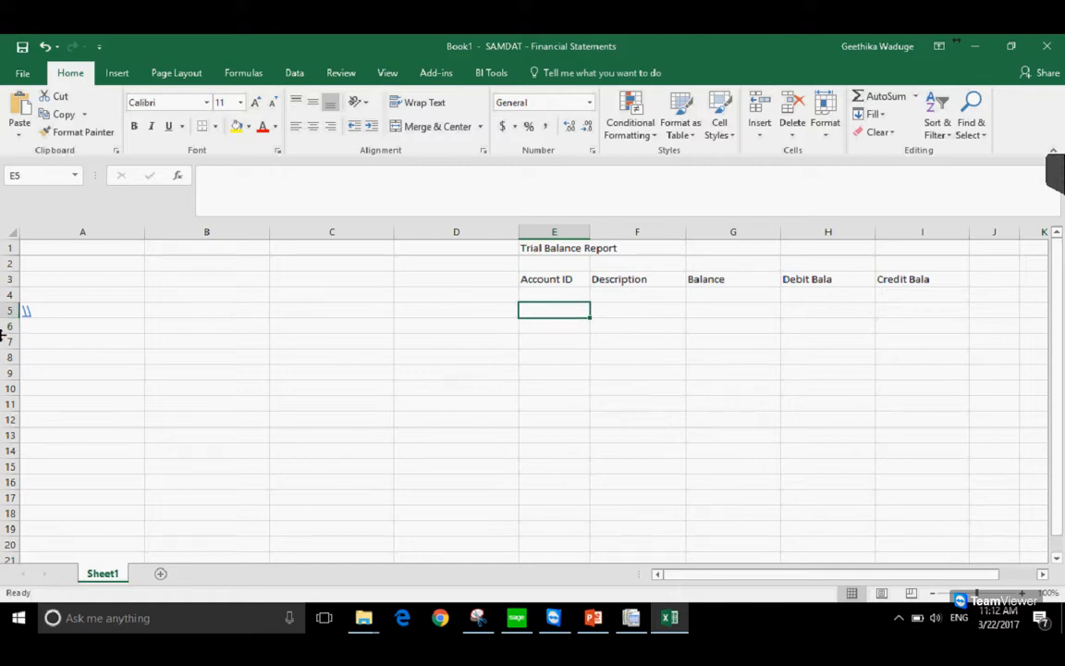
left_click(436, 74)
left_click(26, 114)
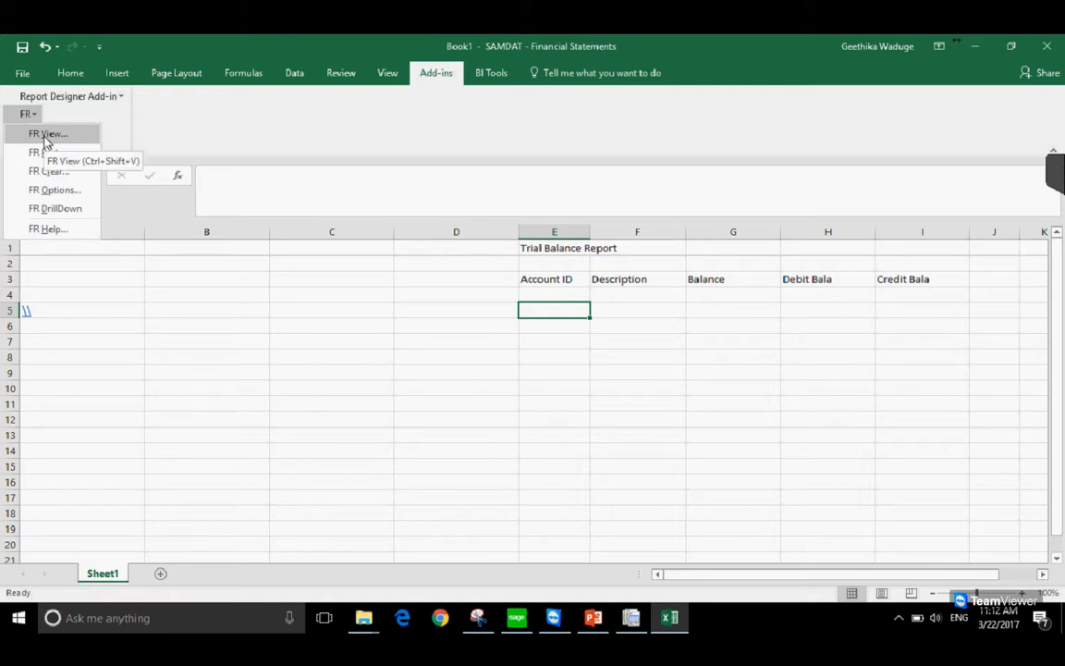
left_click(439, 79)
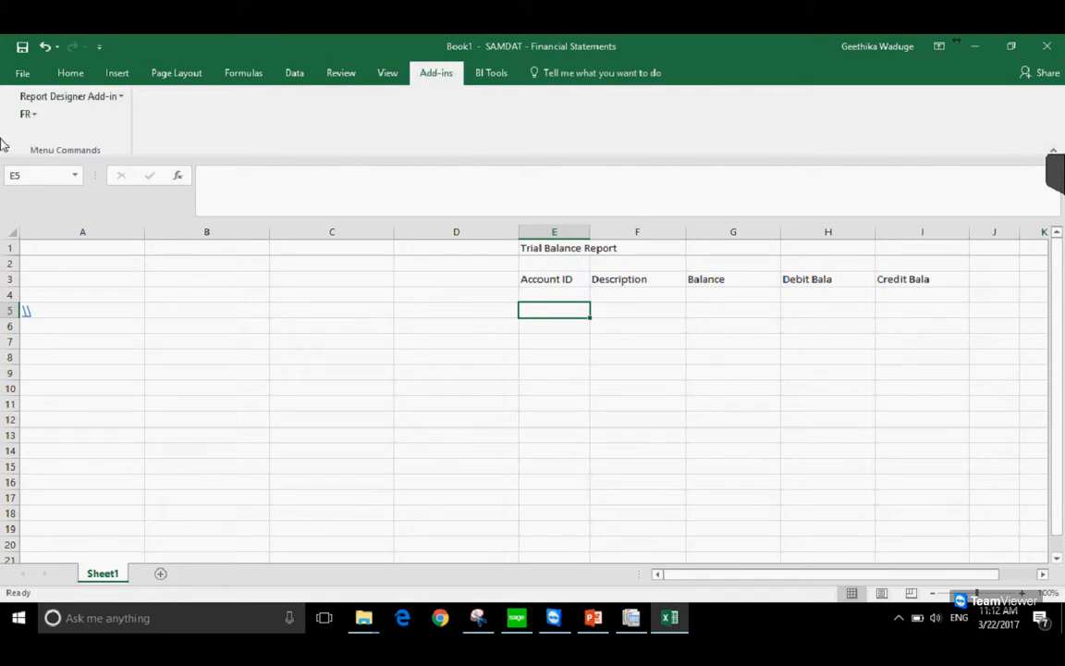
left_click(24, 119)
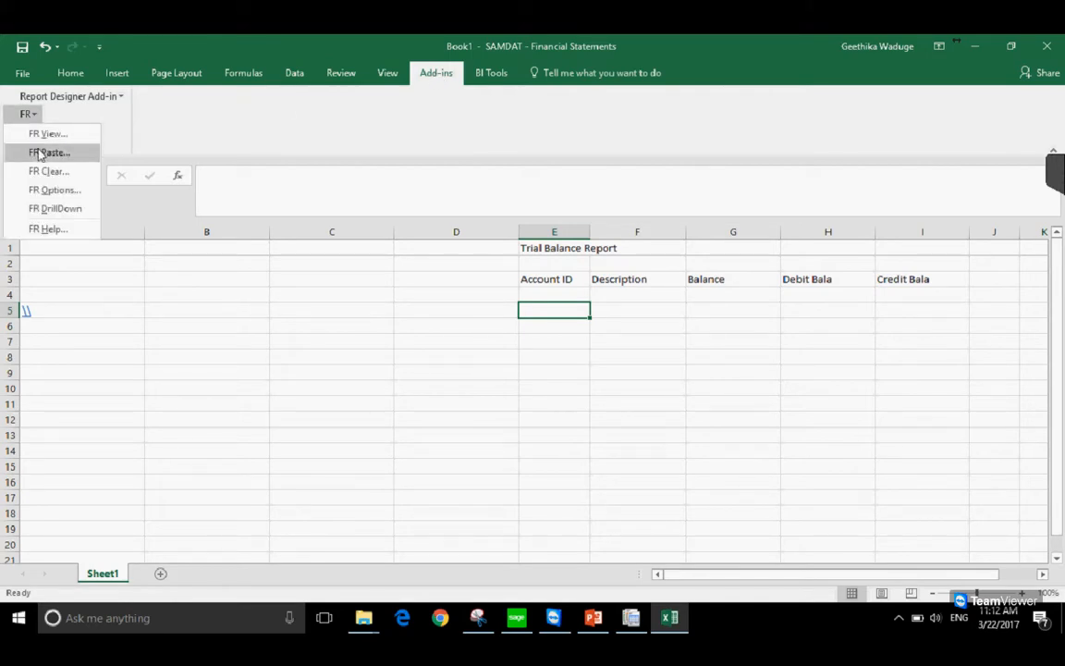
left_click(40, 155)
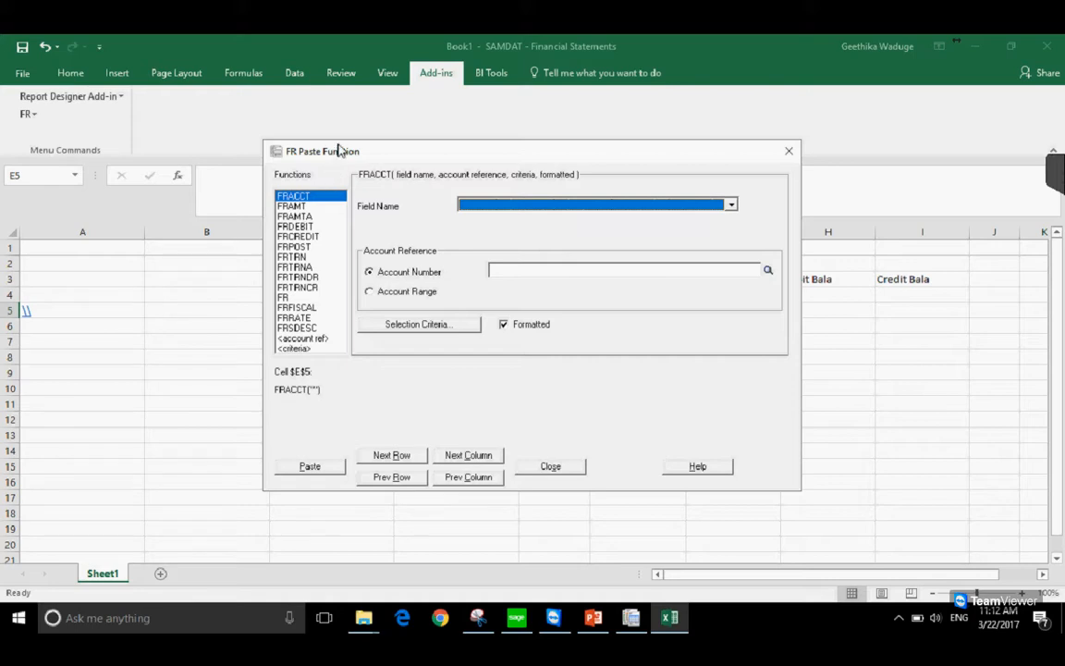
left_click_drag(341, 158, 402, 292)
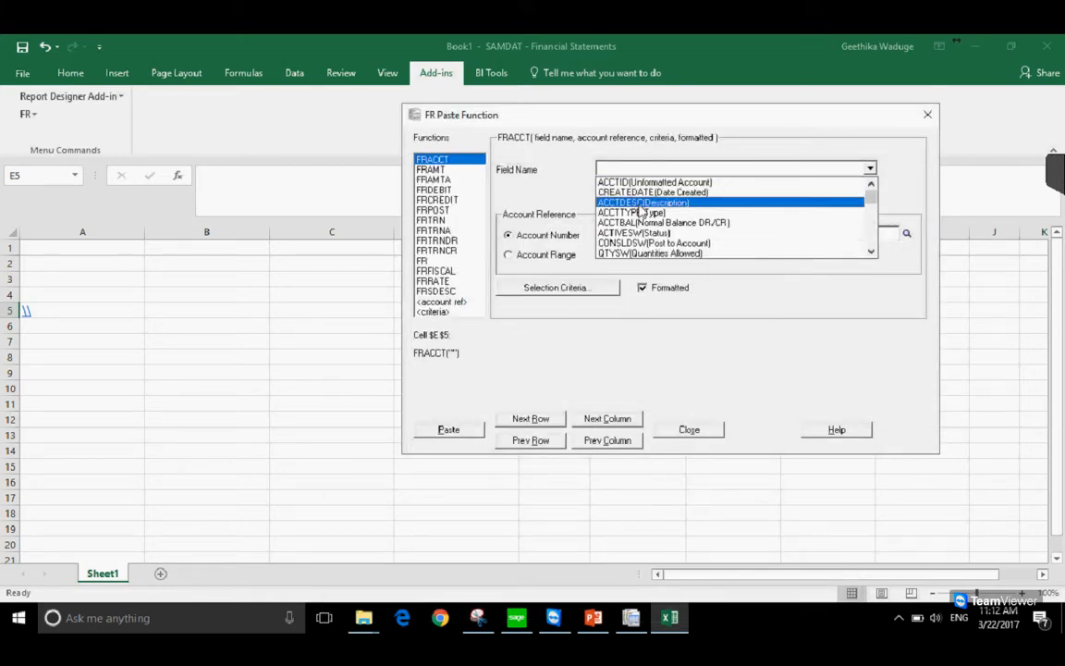
left_click(575, 119)
left_click_drag(547, 115, 442, 343)
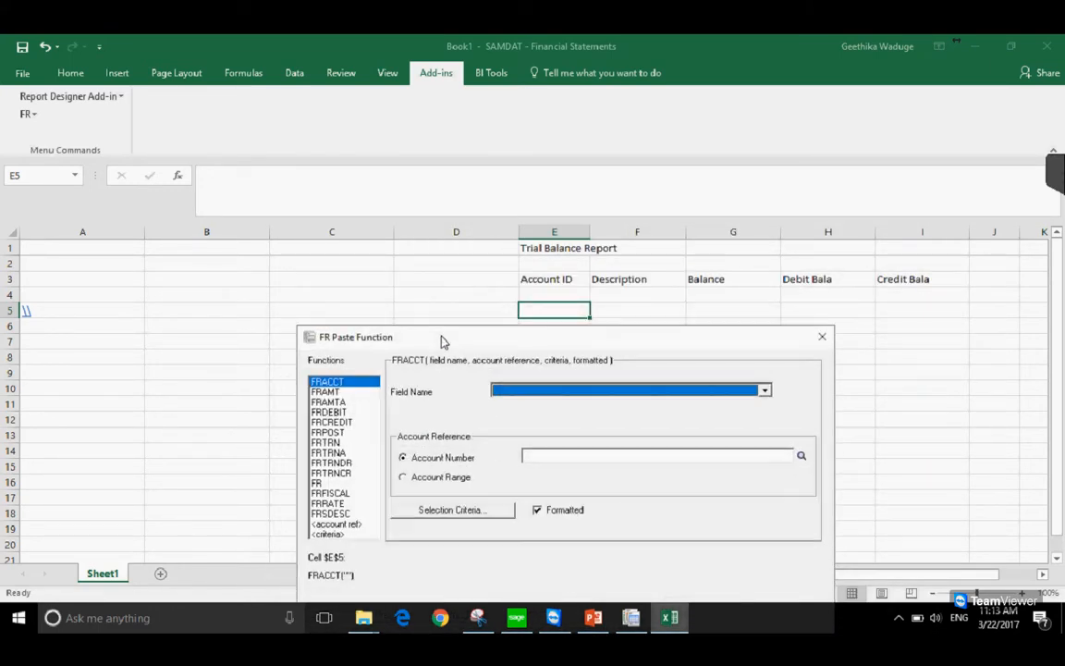
Paste the FRACCT function with the field ACCTID (Unformatted Account) into cell E5
left_click(331, 393)
left_click(336, 383)
left_click(329, 393)
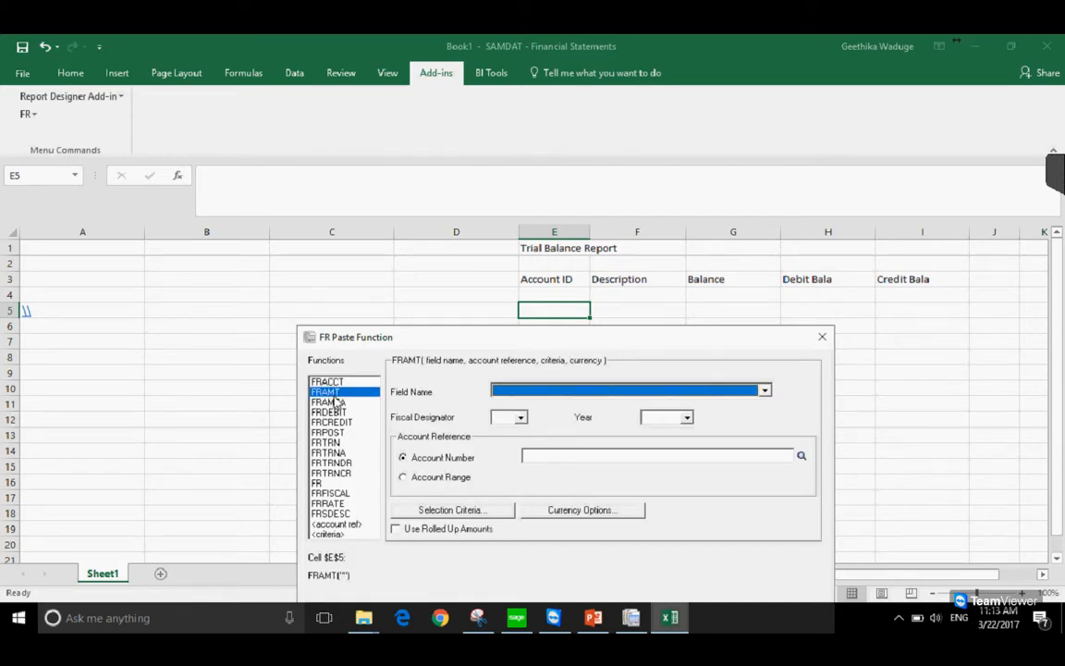
left_click(335, 384)
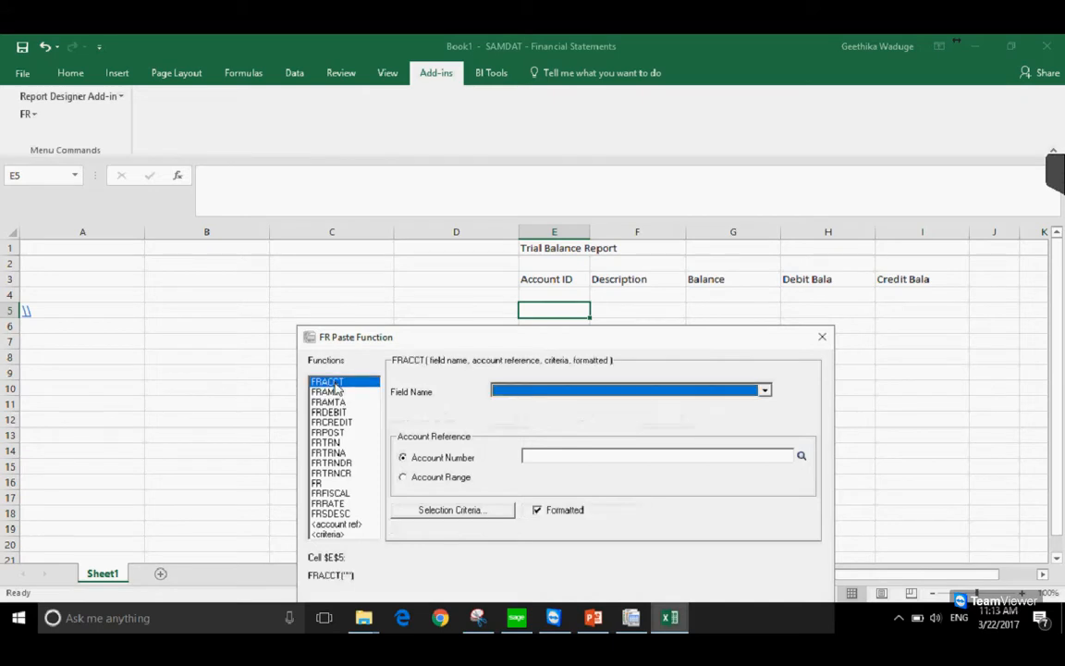
left_click(548, 394)
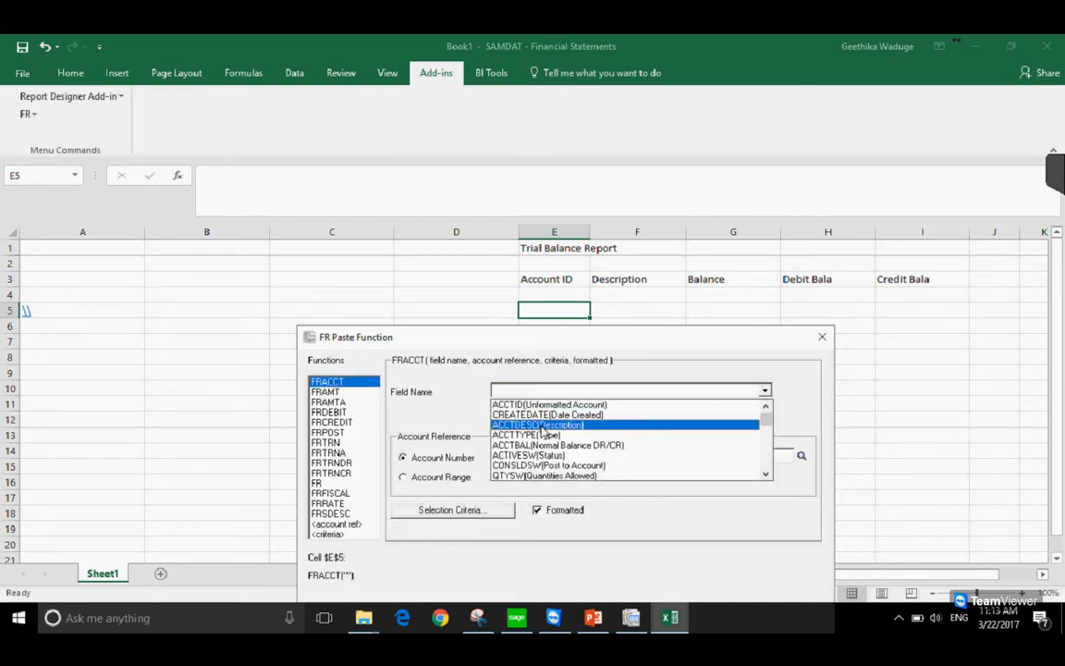
left_click(560, 311)
left_click(516, 392)
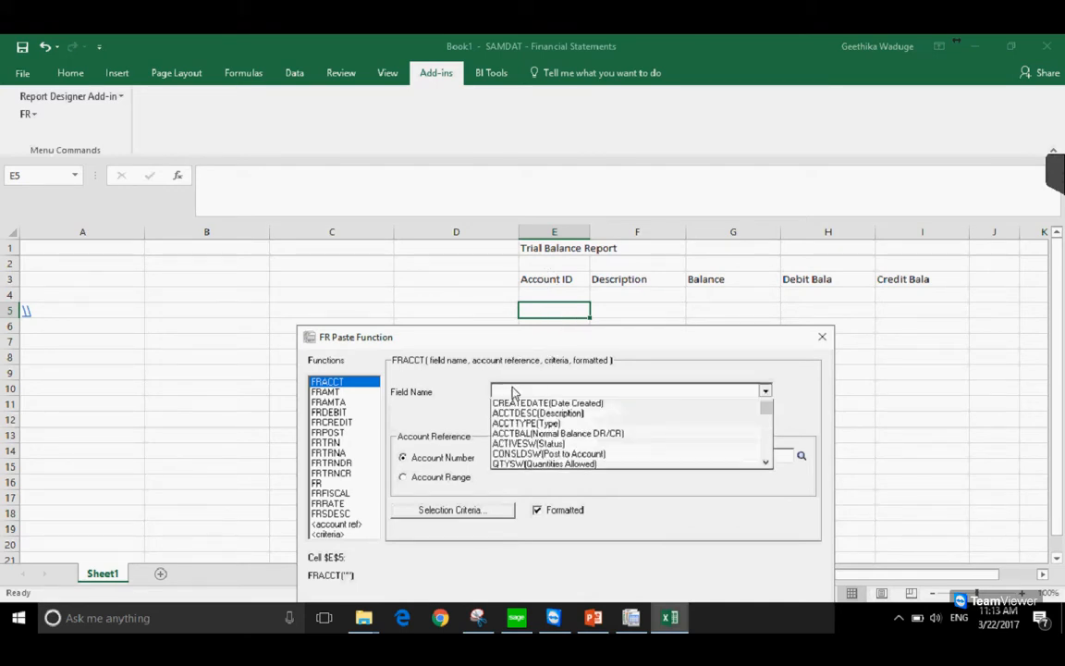
left_click(516, 407)
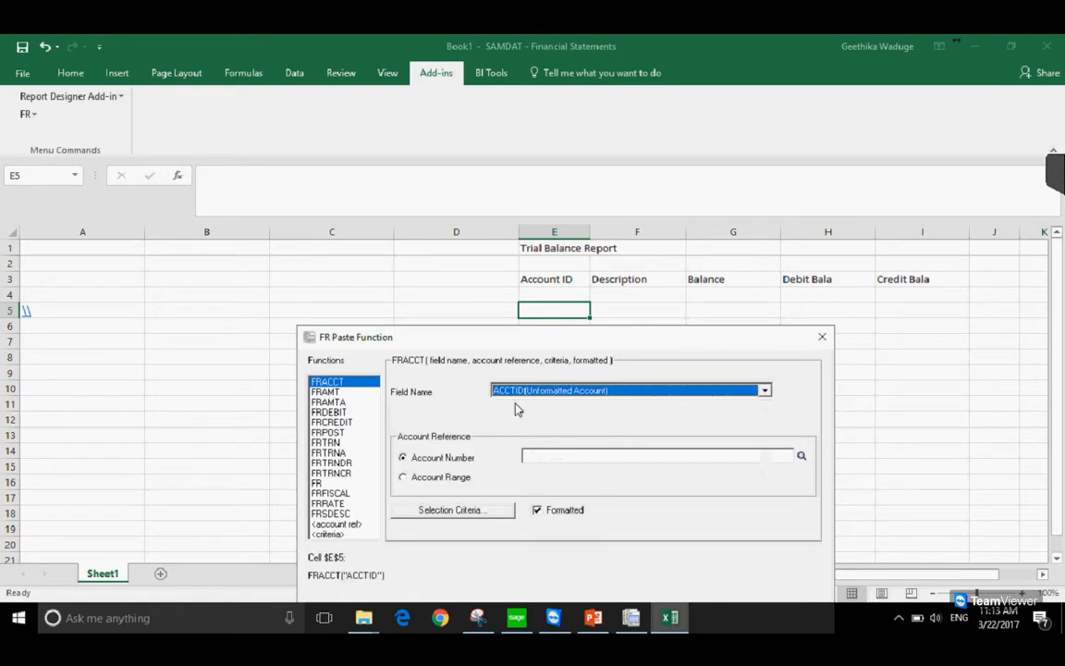
left_click_drag(435, 339, 816, 114)
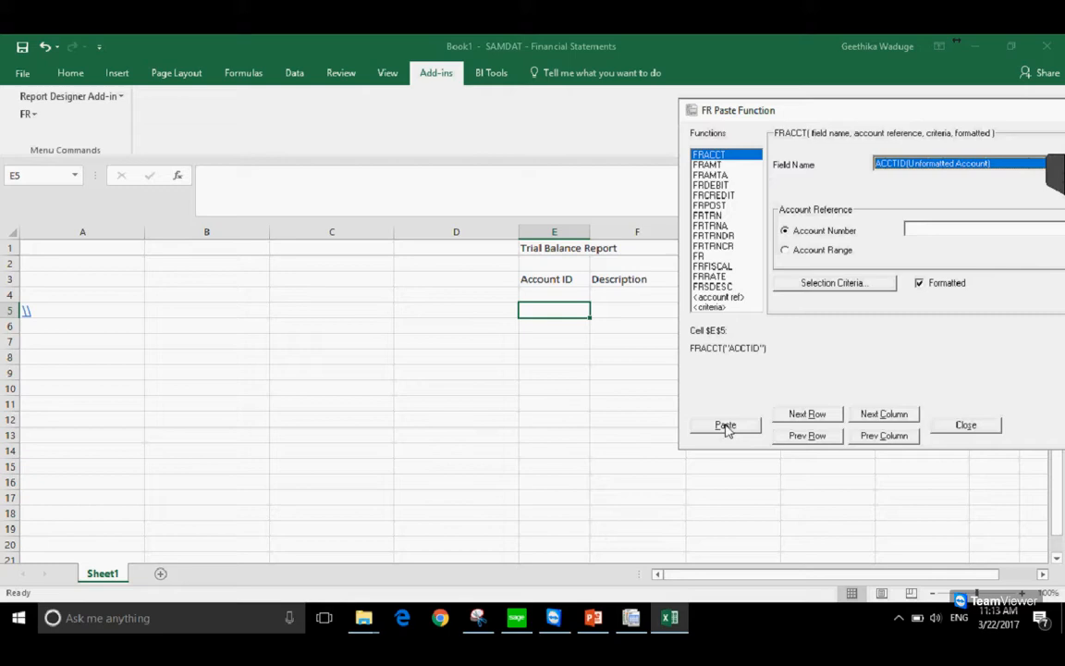
left_click(725, 425)
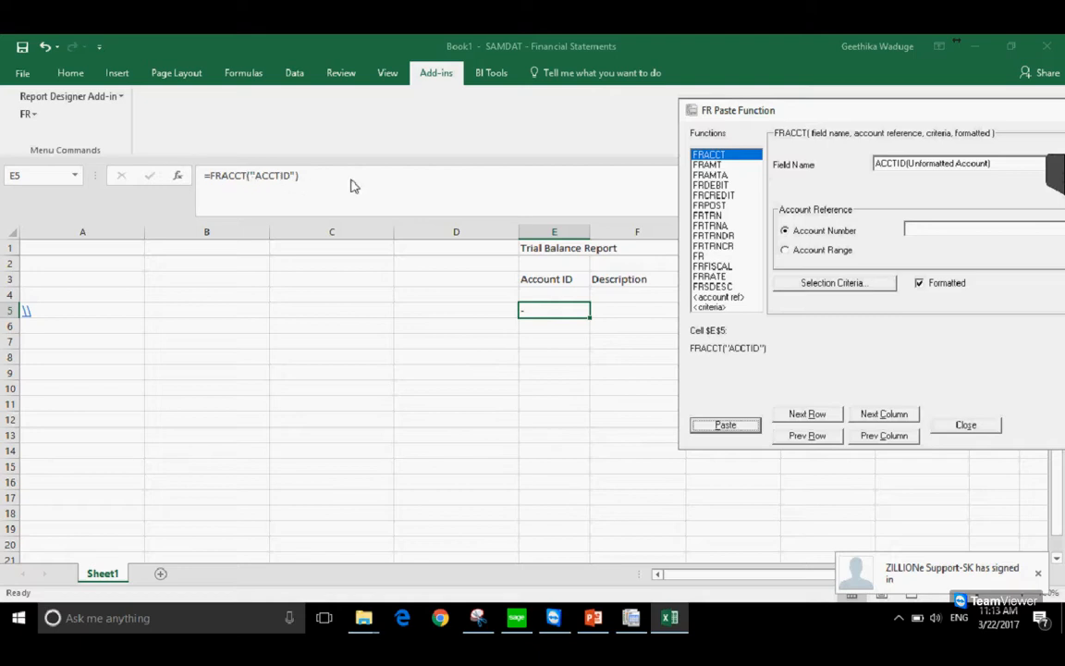
Paste the FRACCT function with the field ACCTDESC (Description) into cell F5
left_click(885, 421)
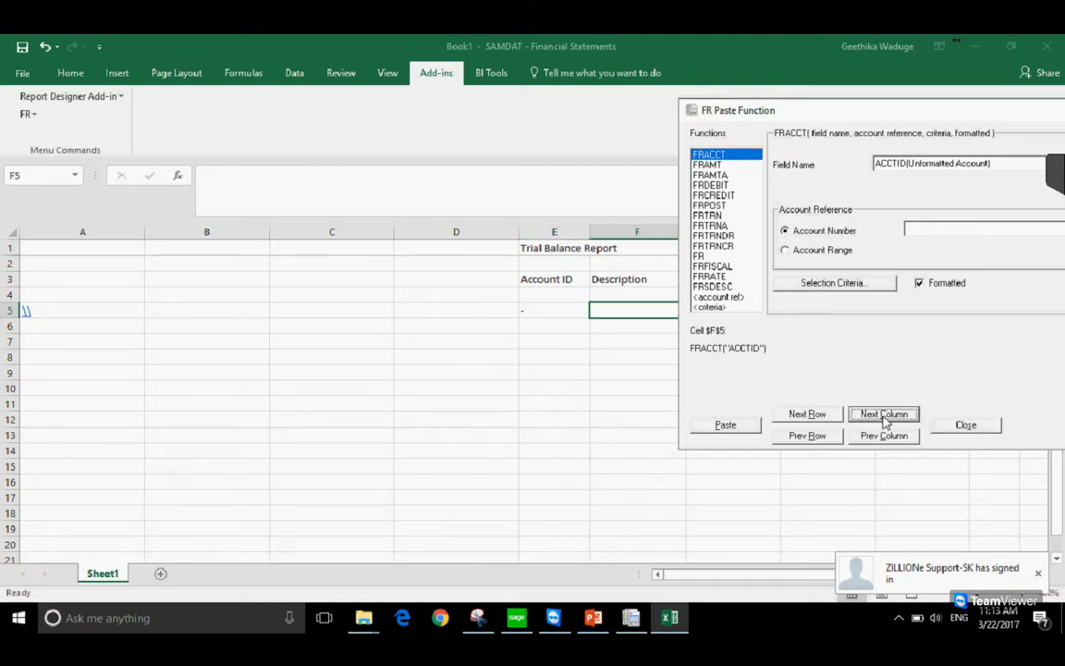
left_click(876, 167)
left_click(902, 197)
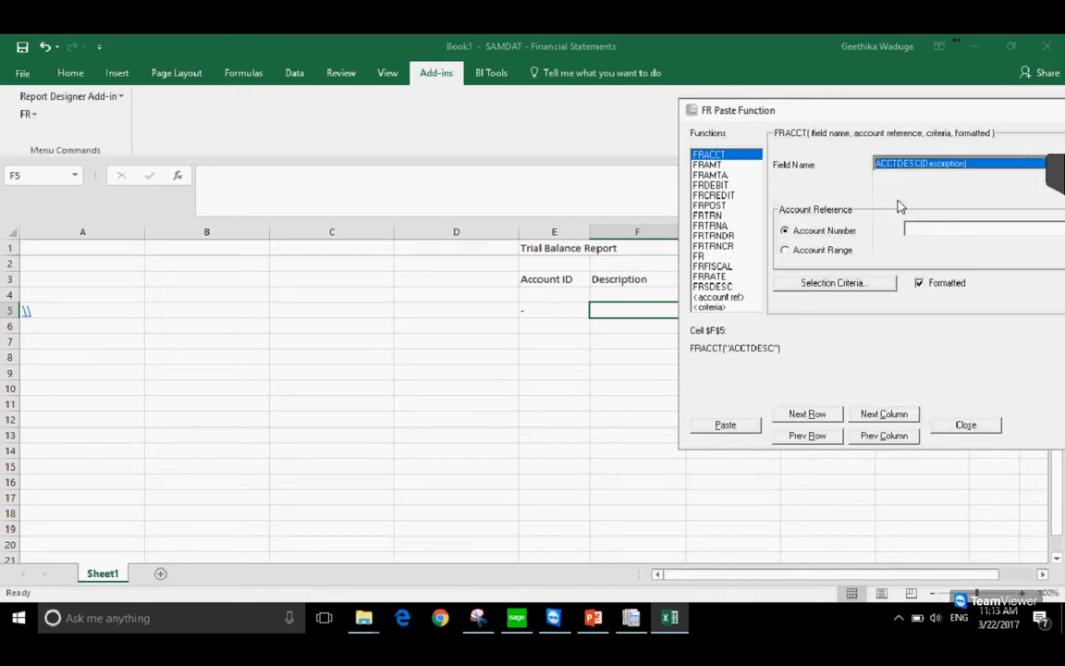
left_click(727, 425)
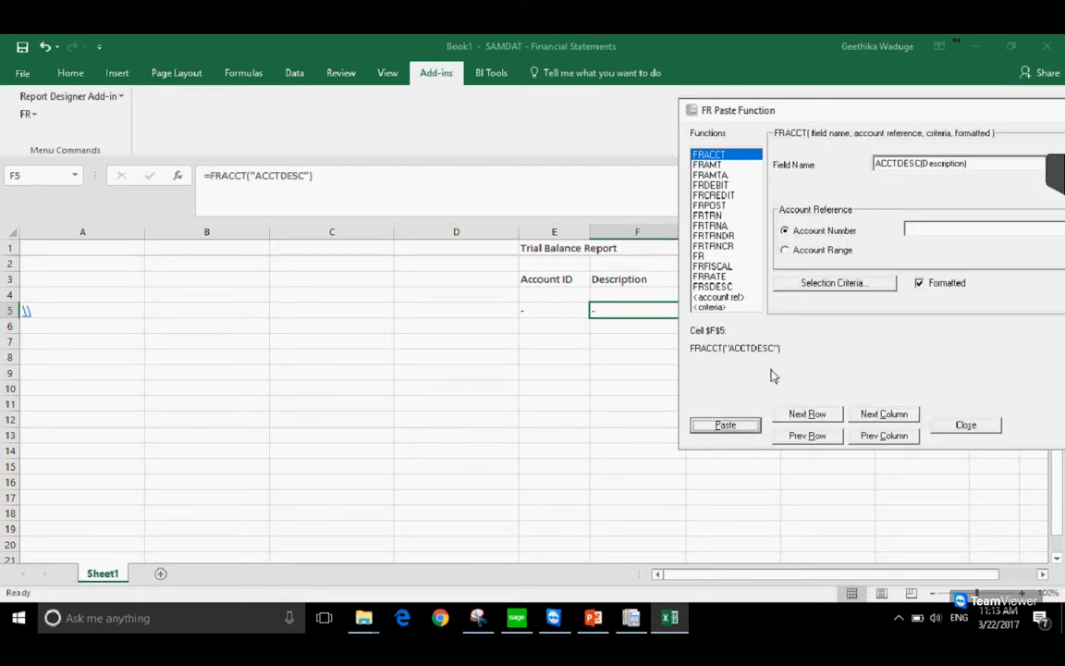
Choose the FRAMT function with the field BALP (Balance Current Period) in the FR Paste Function dialog
left_click_drag(776, 112, 573, 350)
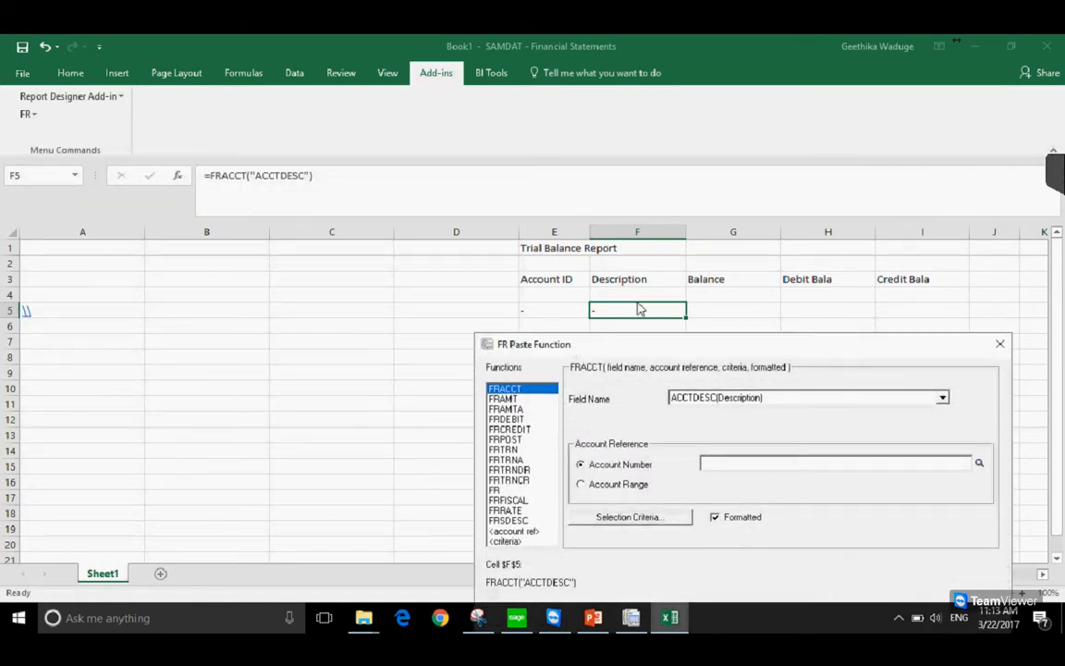
left_click(506, 401)
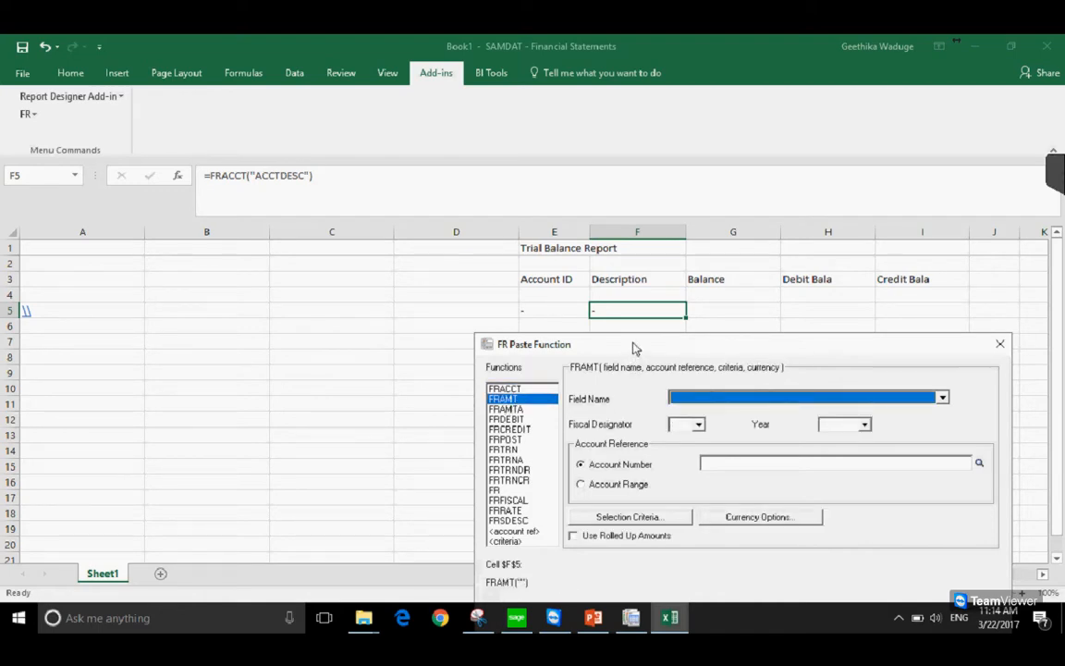
left_click_drag(635, 350, 637, 267)
left_click(703, 313)
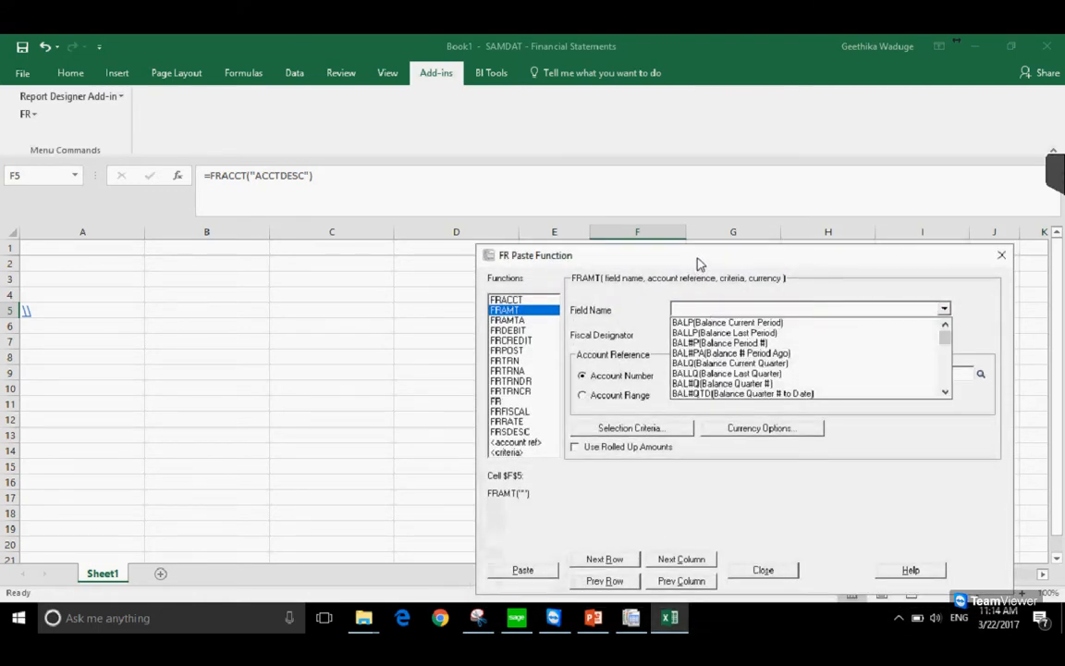
left_click(703, 263)
left_click_drag(624, 262, 431, 164)
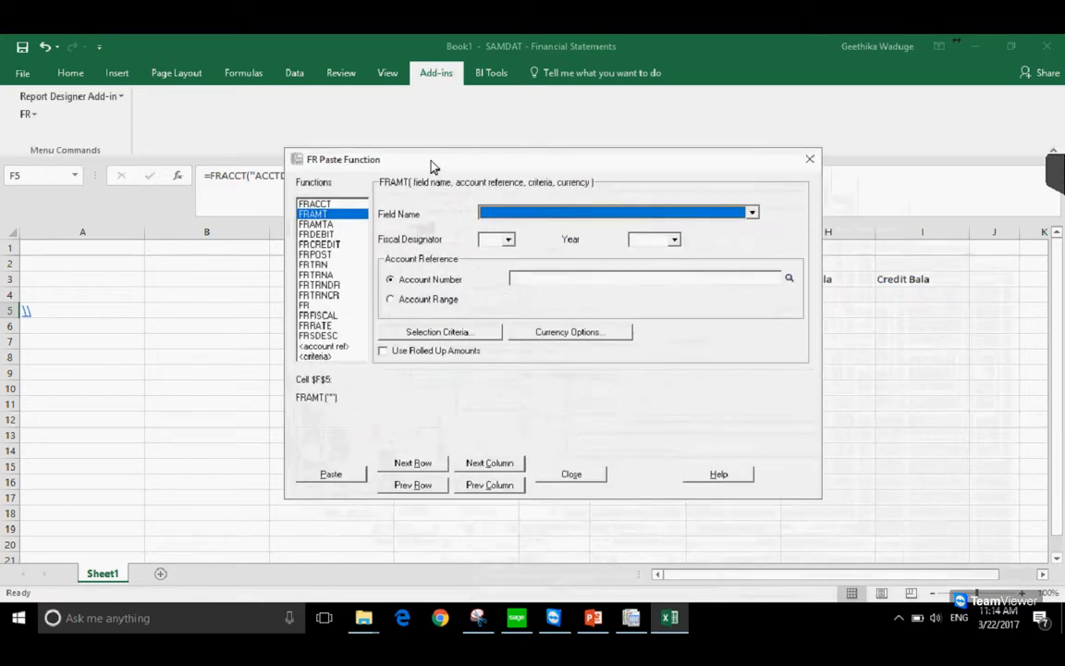
left_click(545, 215)
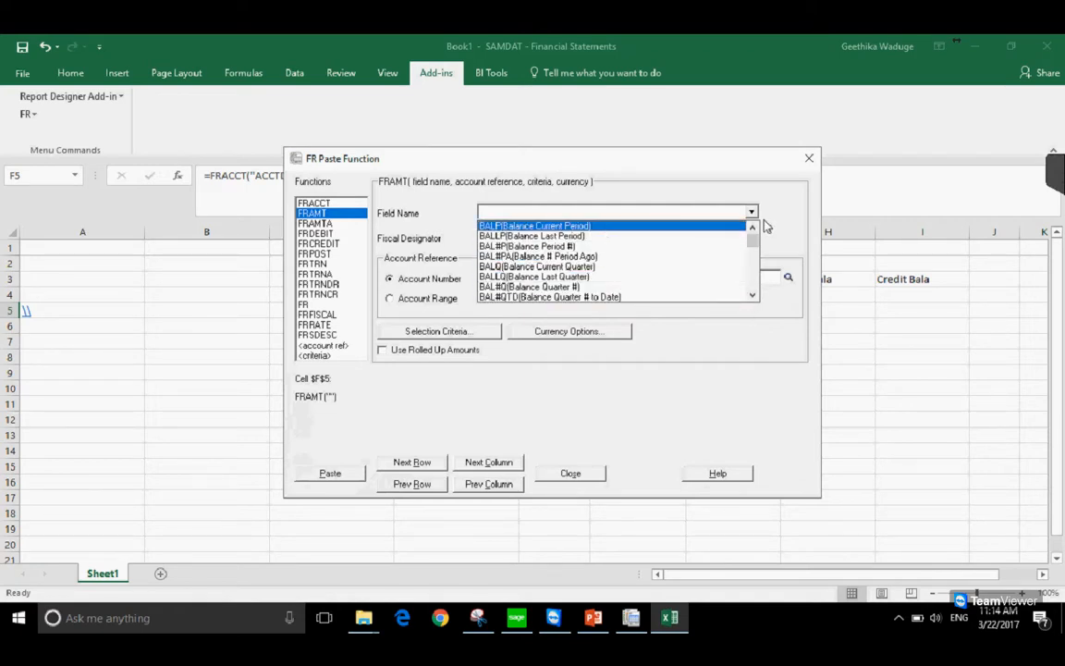
left_click(547, 230)
Paste the FRAMT("BALP") function into cell G5 and close the FR Paste Function dialog
left_click_drag(452, 163, 459, 372)
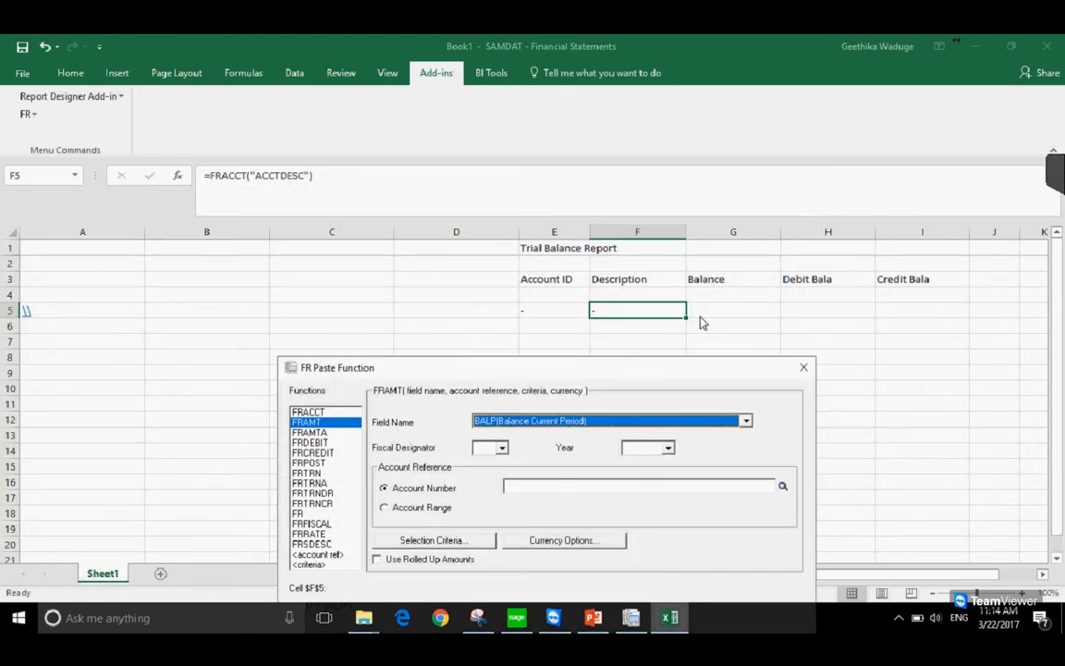
left_click_drag(564, 374, 551, 151)
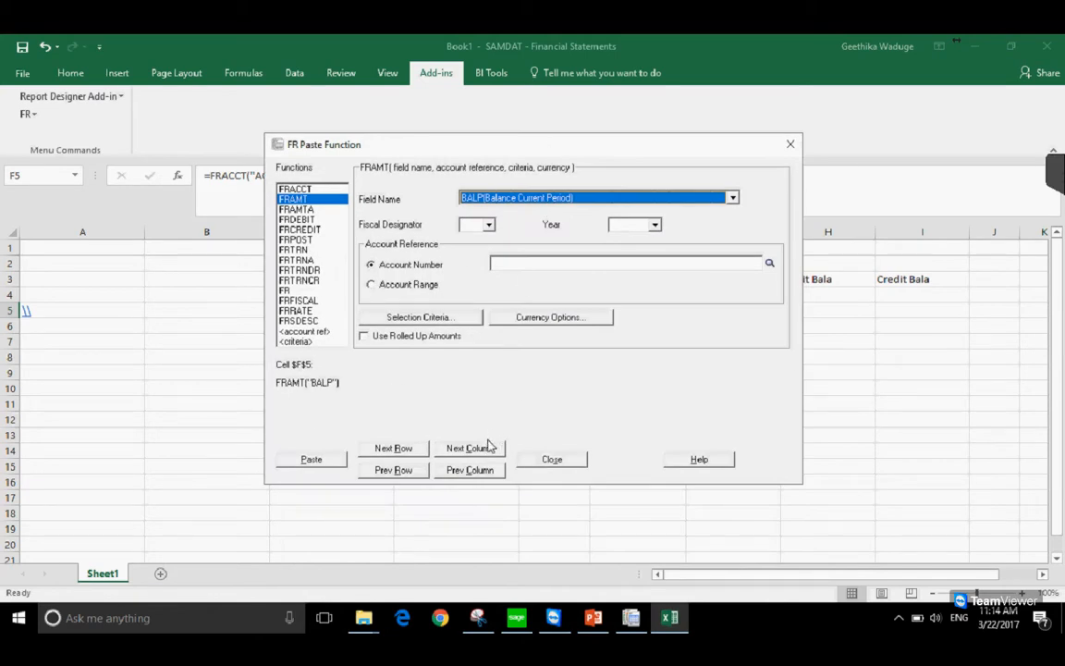
left_click_drag(493, 148, 279, 96)
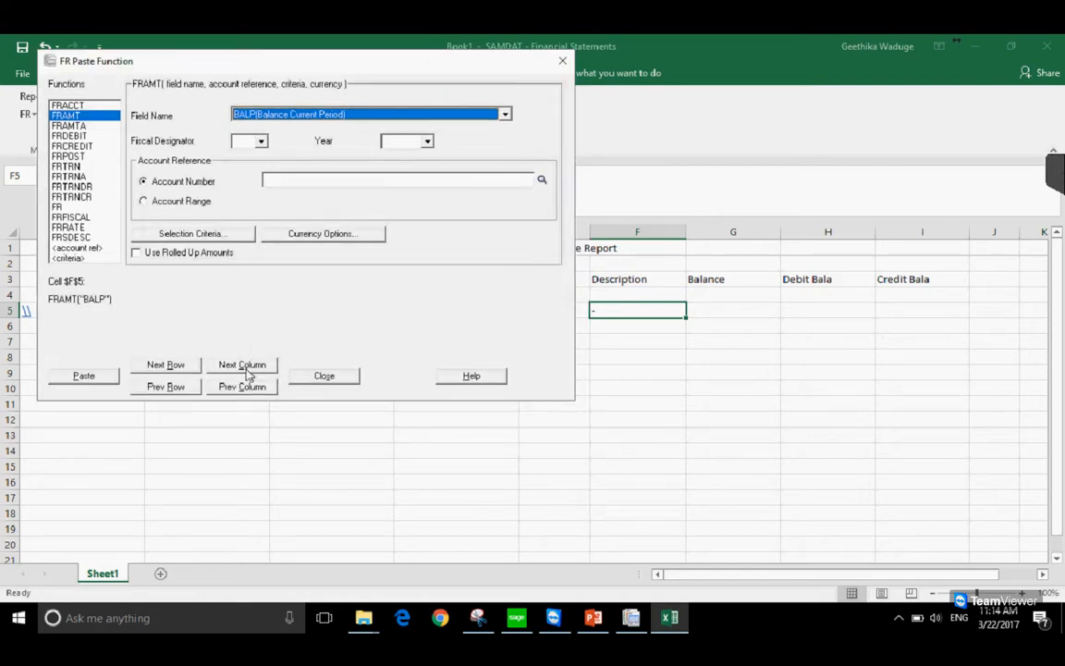
left_click(248, 368)
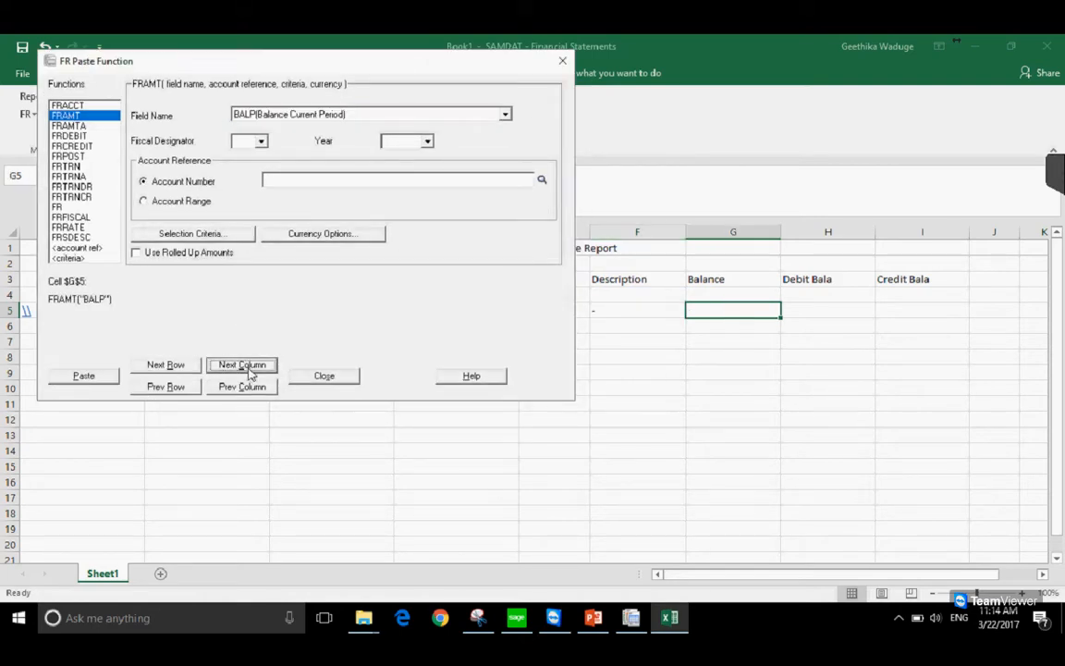
left_click(96, 379)
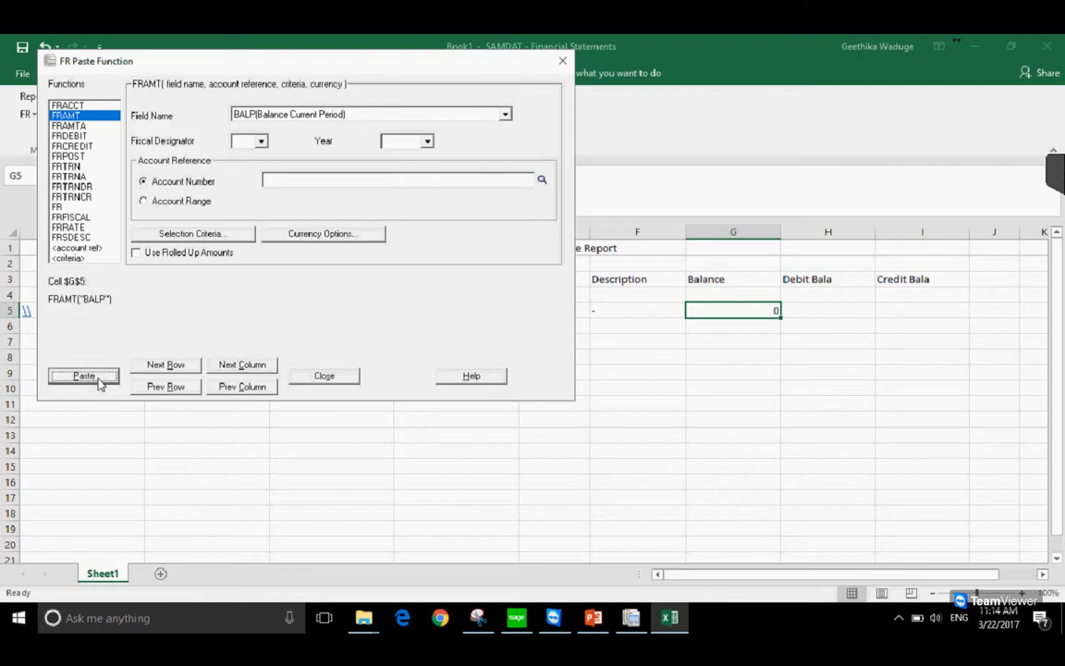
left_click(331, 378)
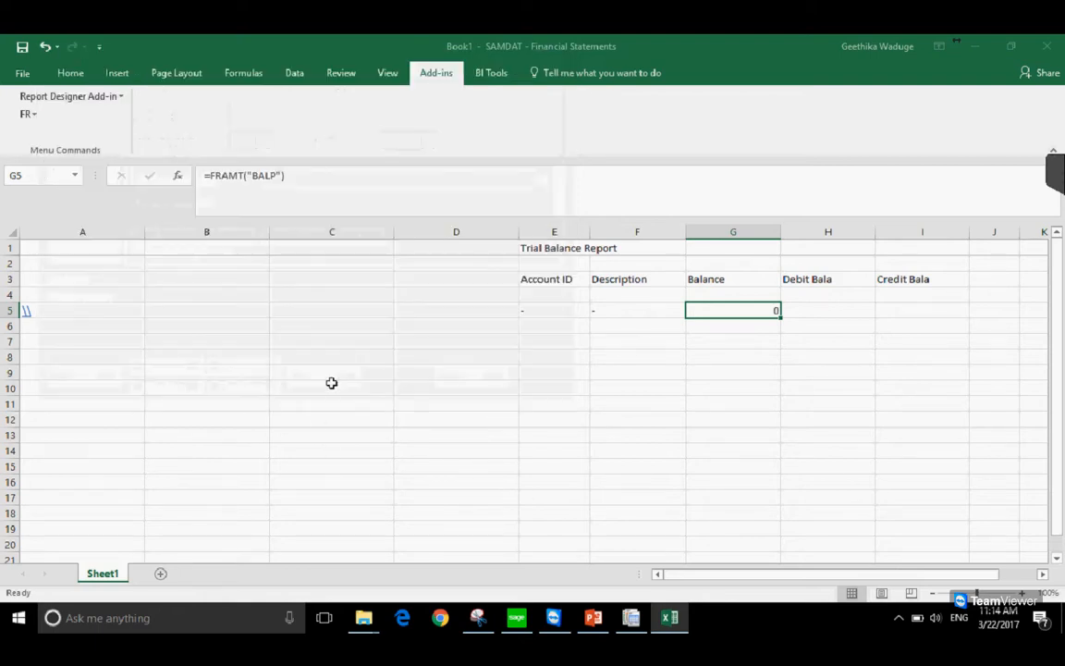
Enter the code "%%" as text in cell A7 and select cell E7 in the same row
left_click(51, 341)
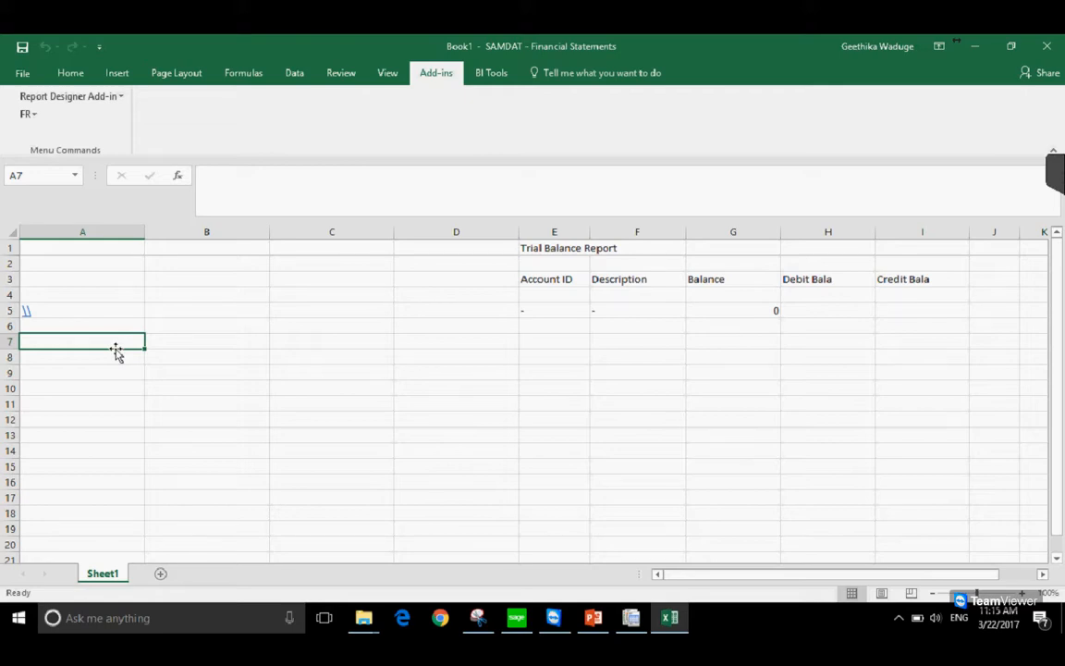
type("'")
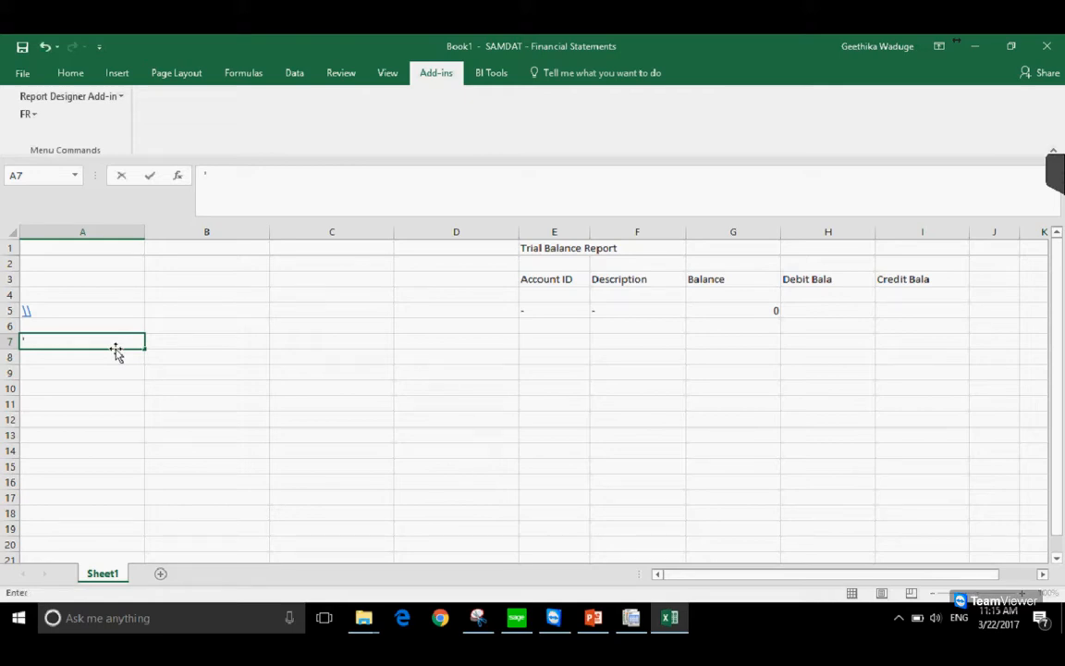
type("%%")
key("Right")
key("Left")
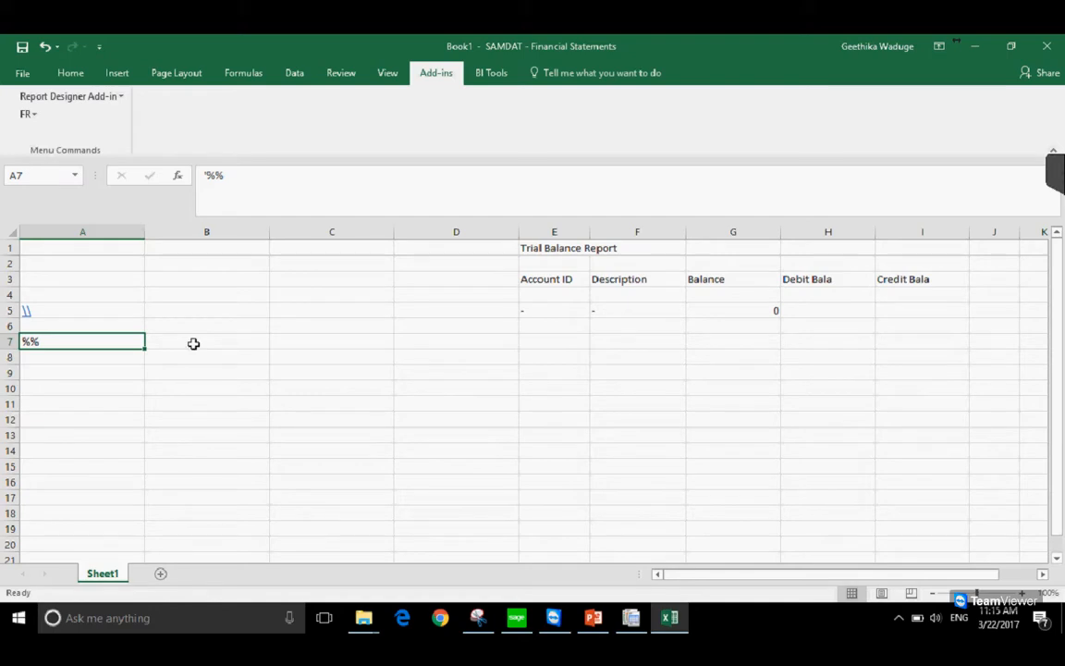
left_click(547, 340)
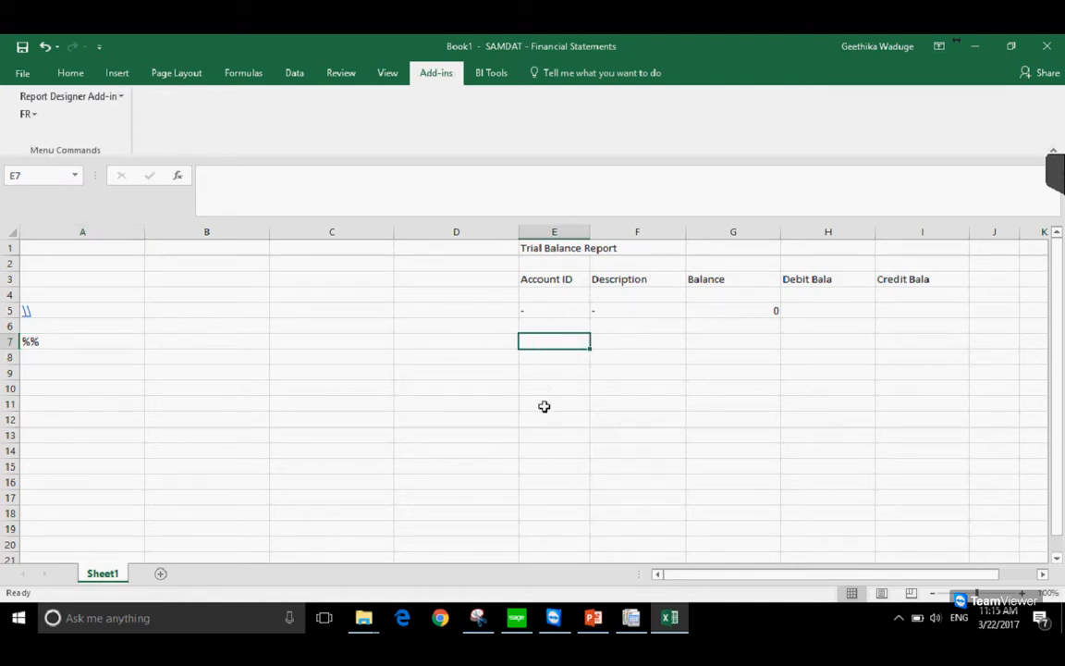
key("Left")
key("Left")
key("Left")
key("Left")
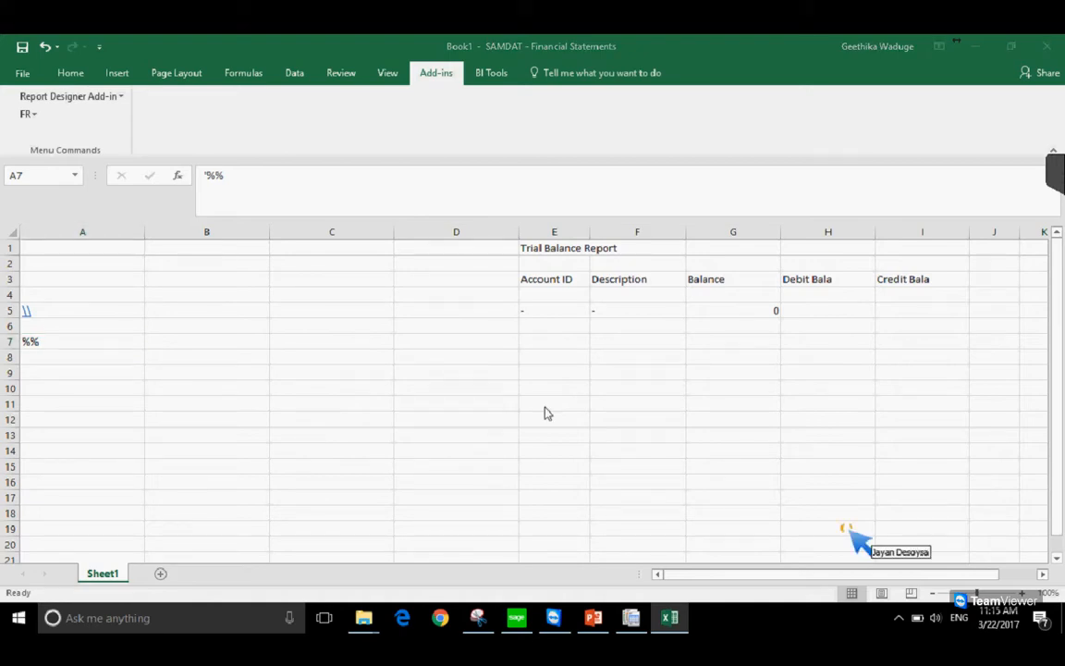
left_click(551, 339)
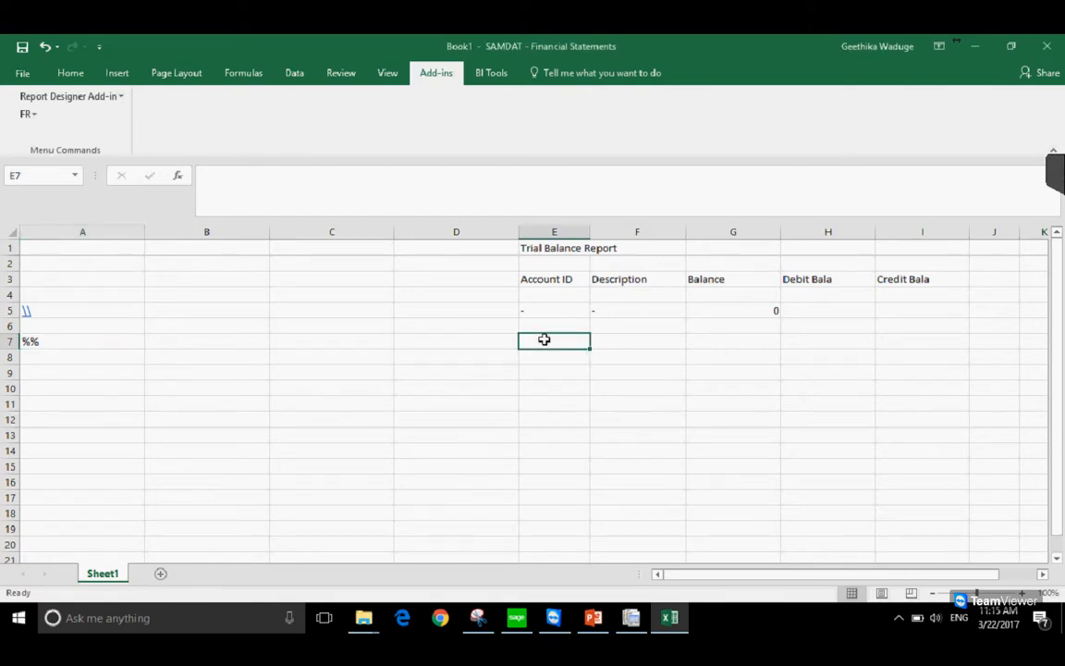
left_click(100, 339)
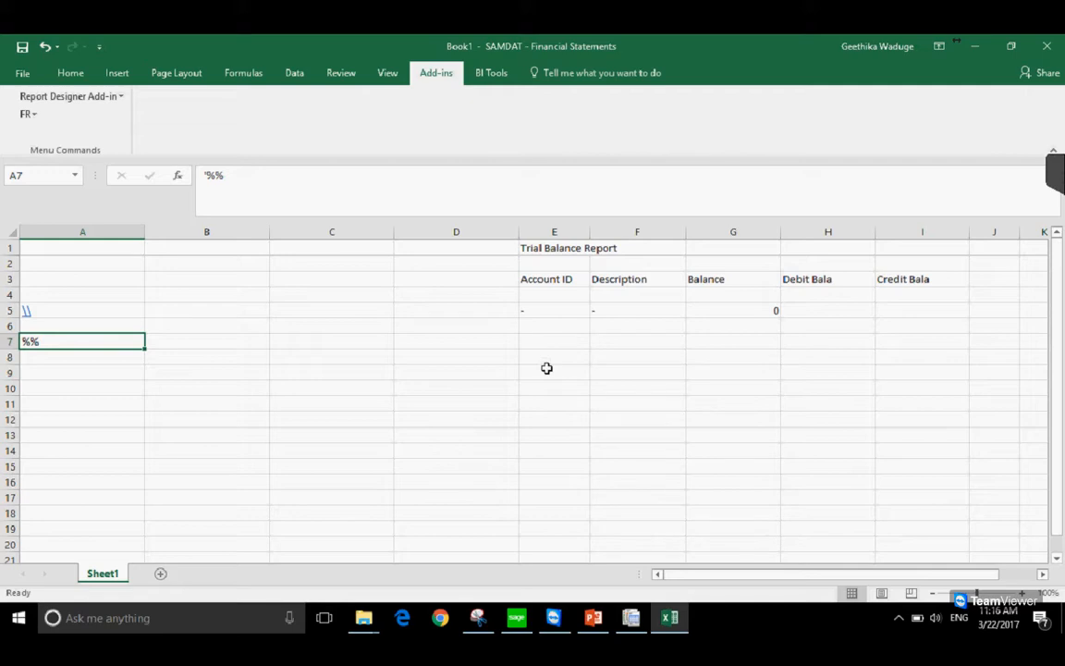
key("Right")
key("Right")
key("Right")
key("Right")
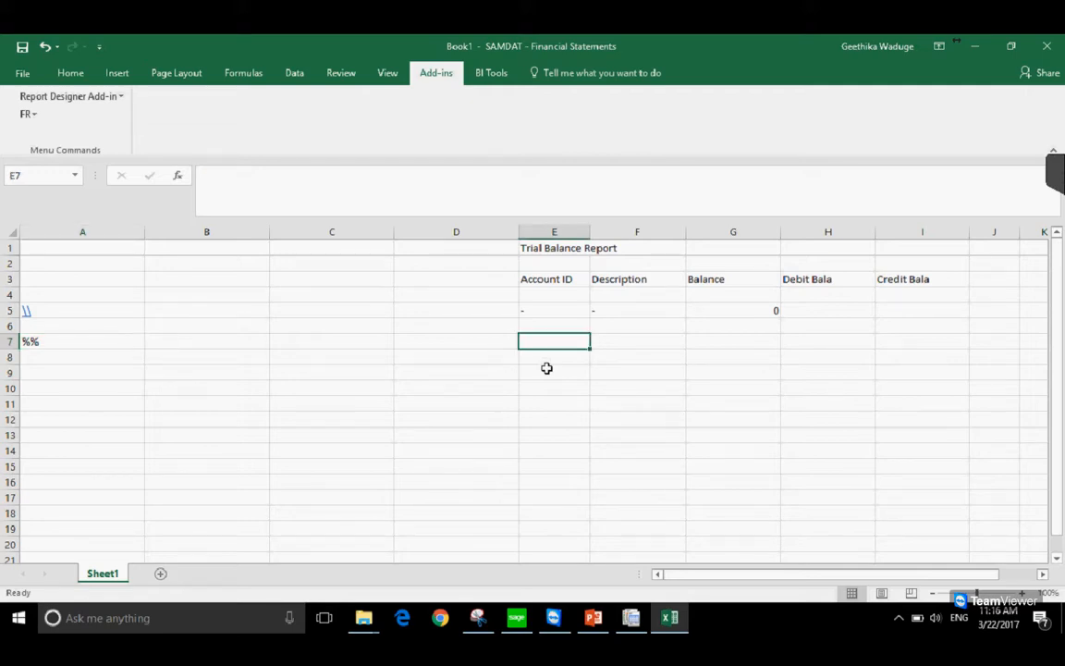
Review the FRACCT account formula in cell E5
left_click(553, 311)
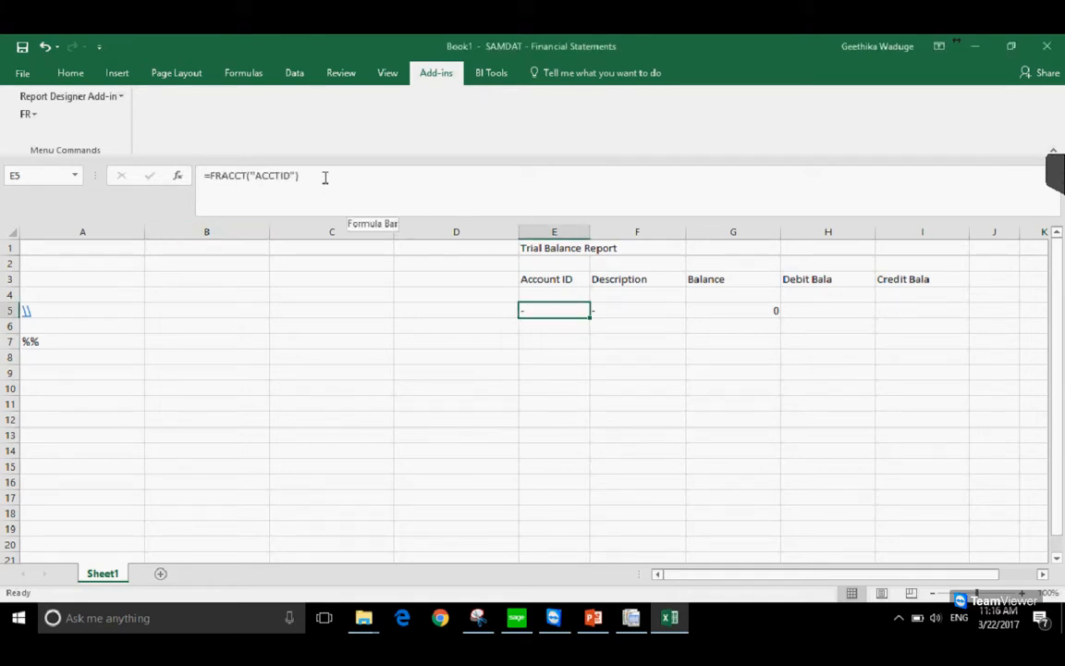
left_click_drag(325, 175, 153, 175)
key("Return")
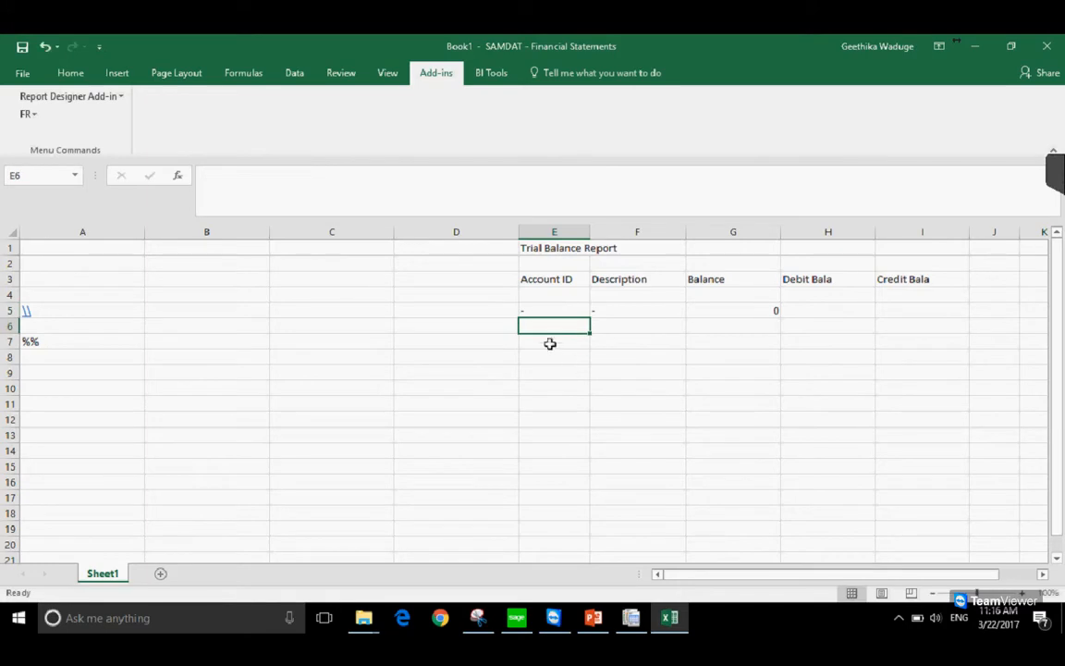
Enter a single backslash "\" in each of the cells E7, F7 and G7
left_click(547, 341)
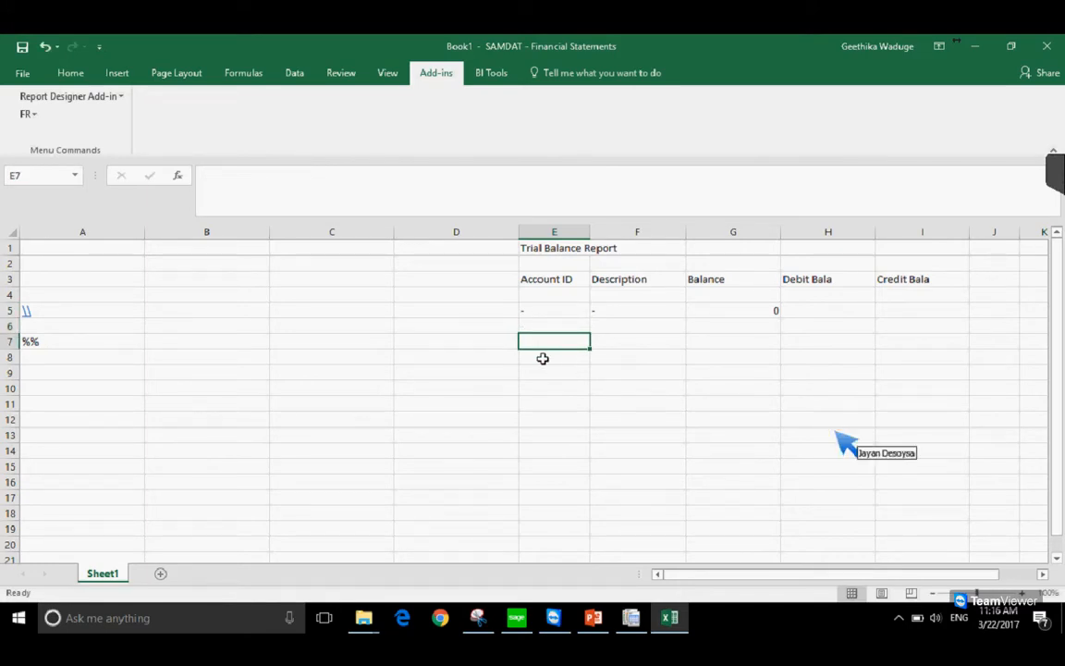
type("\\")
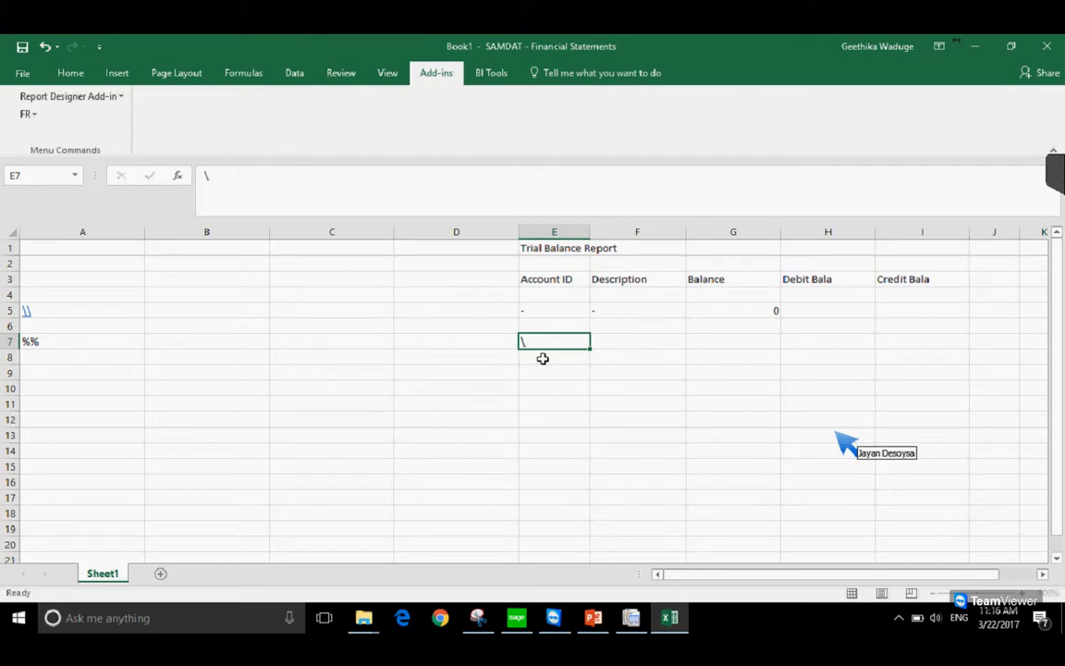
key("Tab")
type("\\")
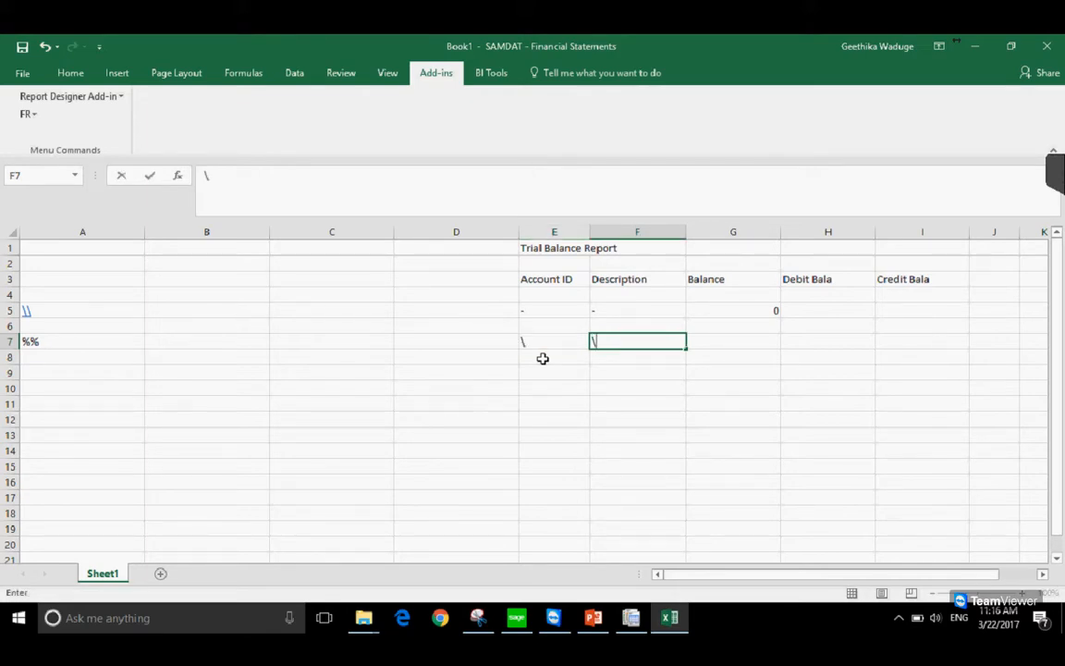
key("Tab")
type("\\")
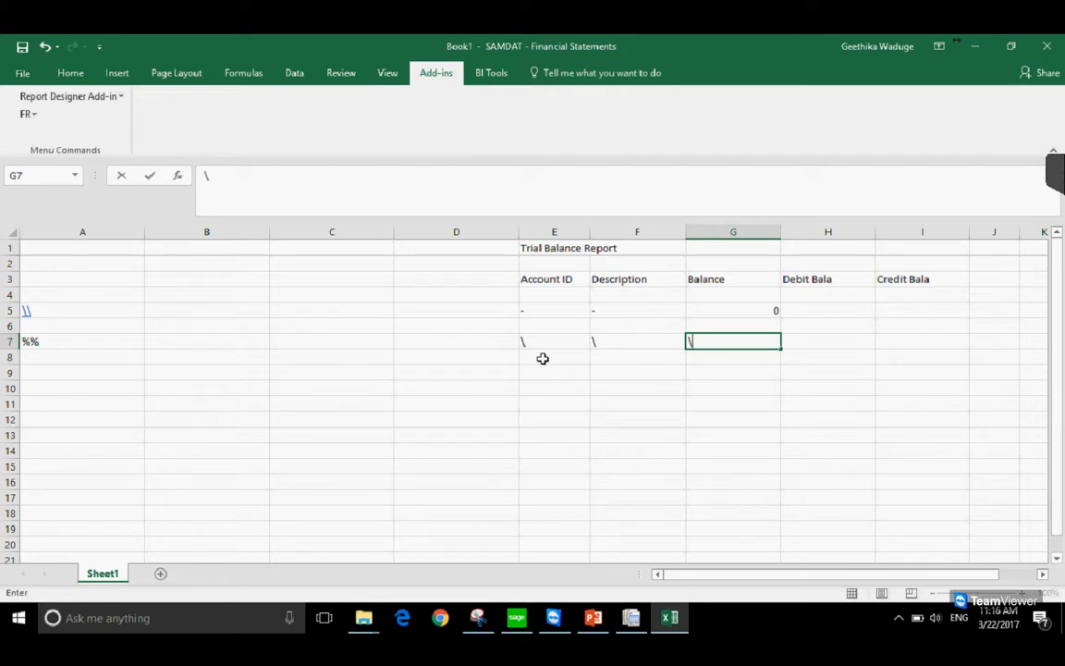
key("Tab")
Generate the report with FR View for fiscal year 2020, period 12
left_click(28, 114)
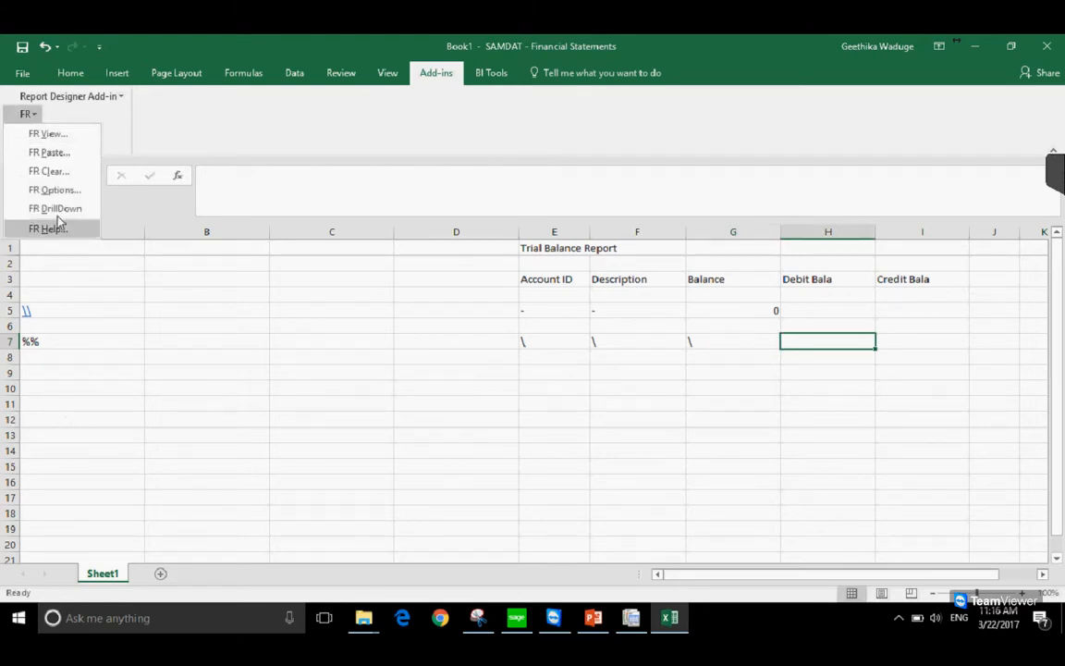
left_click(54, 135)
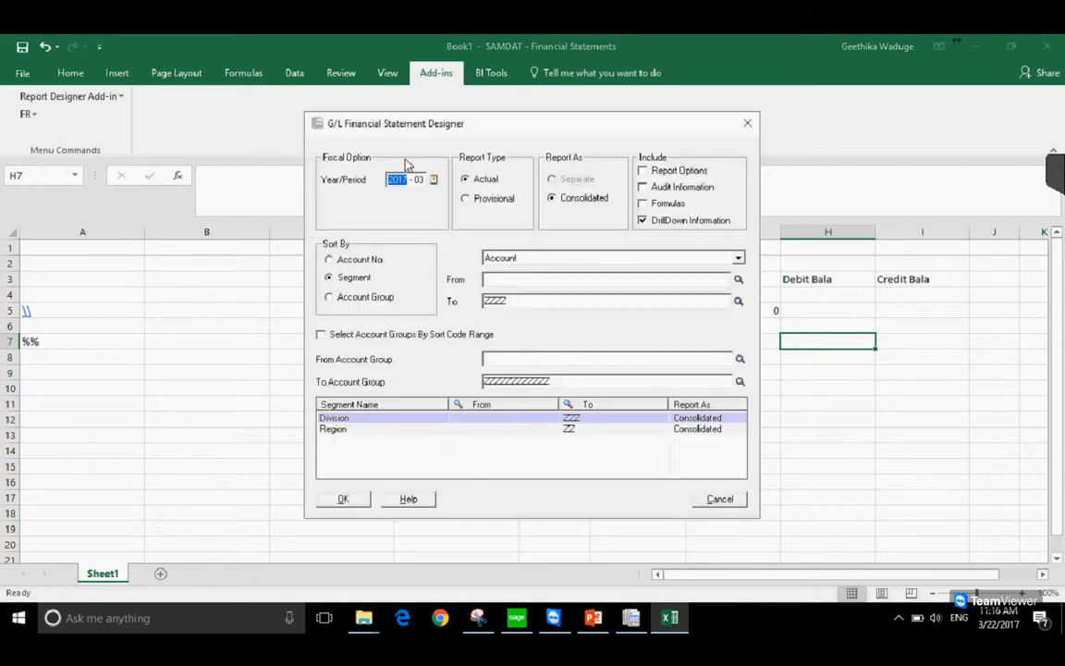
left_click(432, 180)
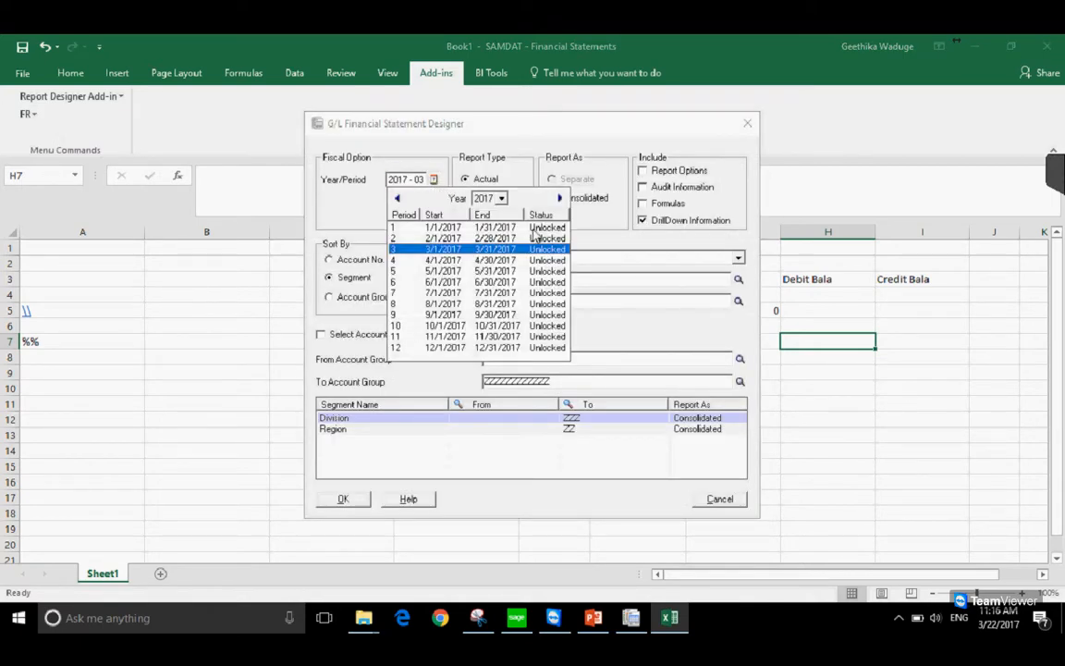
left_click(495, 198)
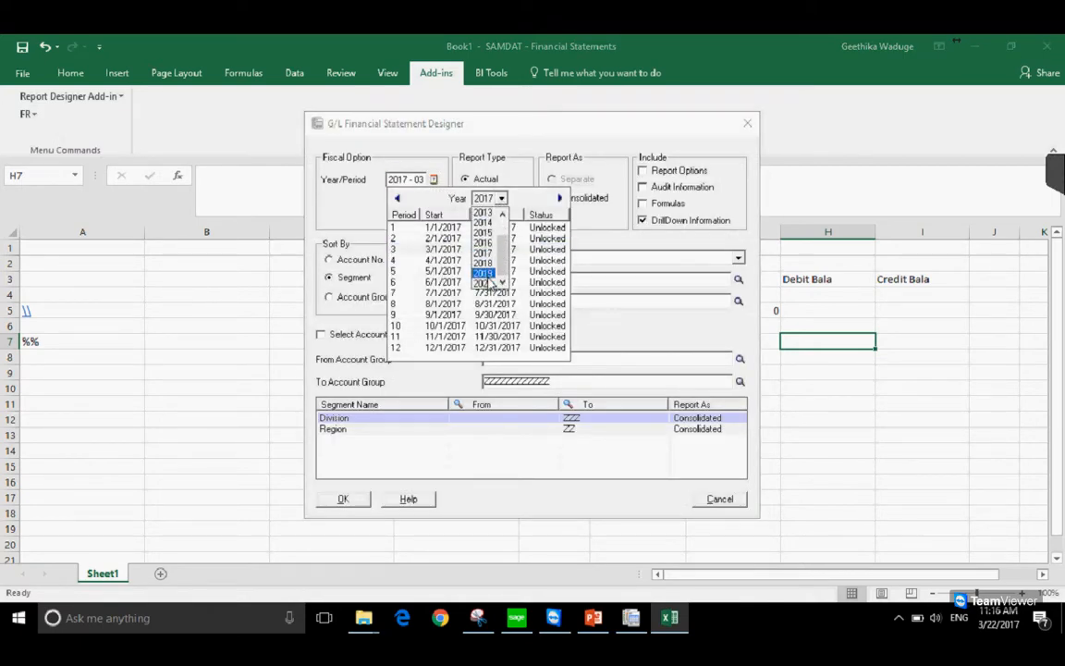
left_click(484, 283)
left_click(447, 353)
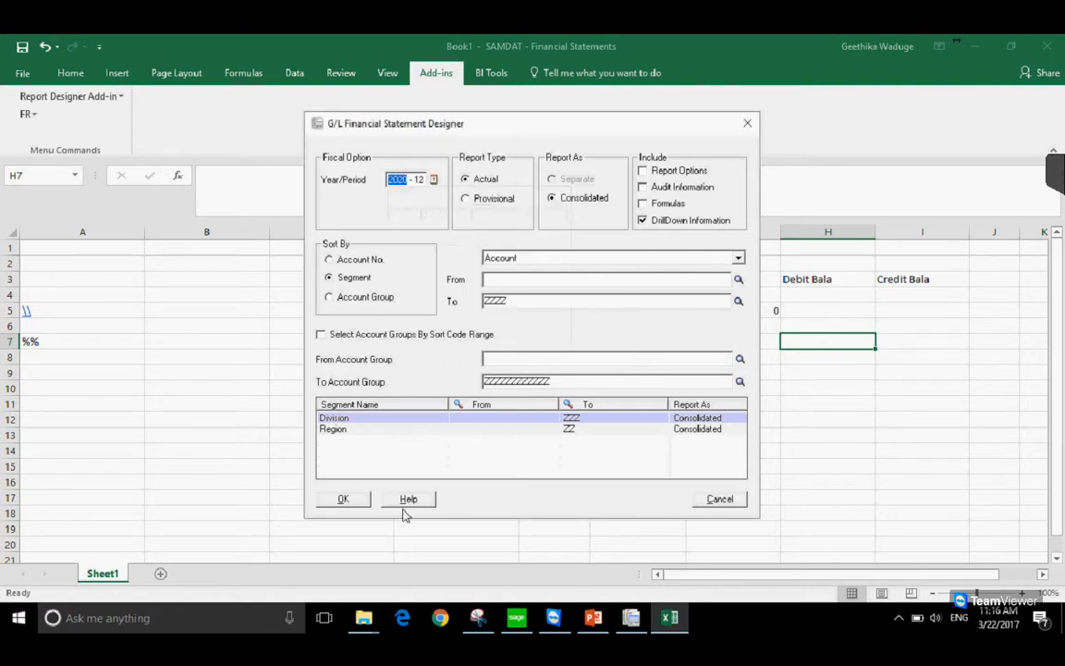
left_click(342, 500)
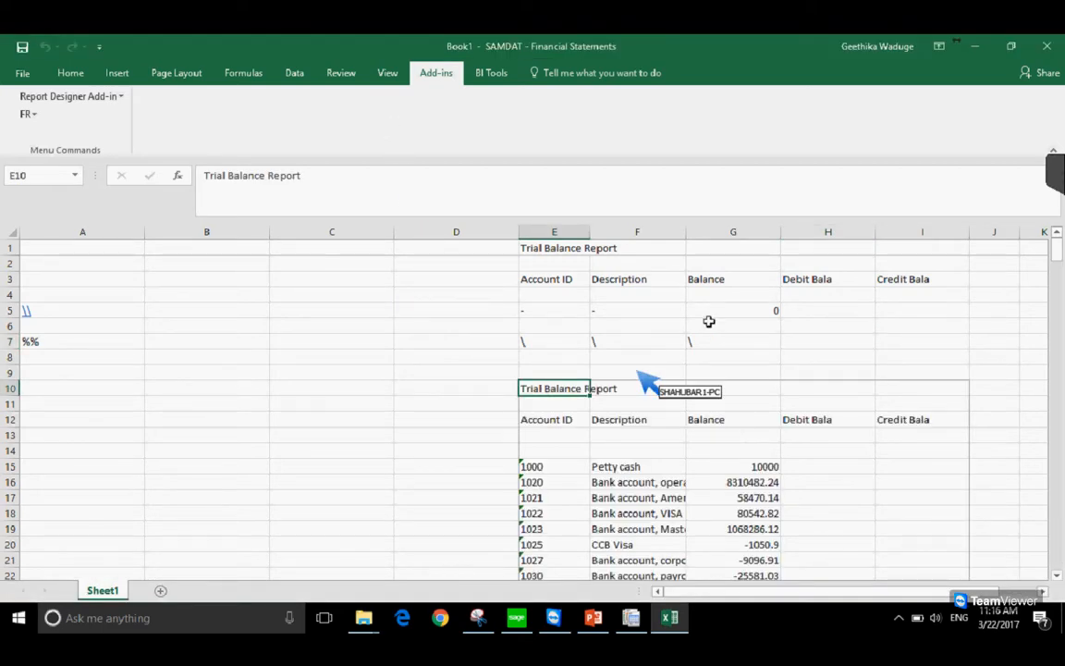
Widen columns E to G together so the title in column E fits
left_click_drag(555, 231, 722, 230)
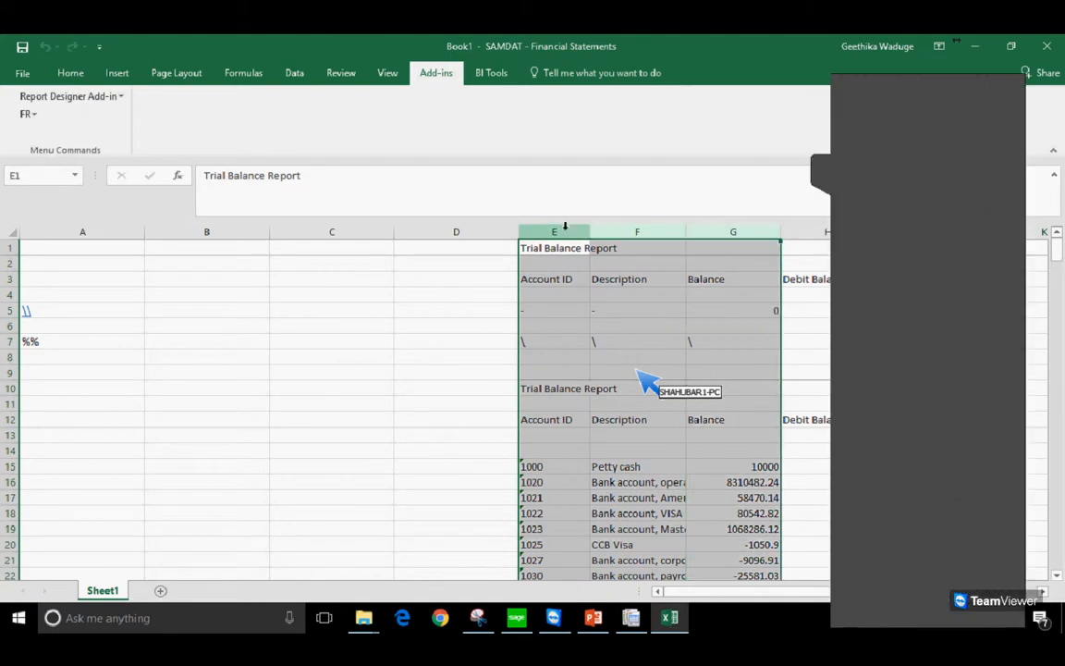
left_click_drag(633, 230, 638, 231)
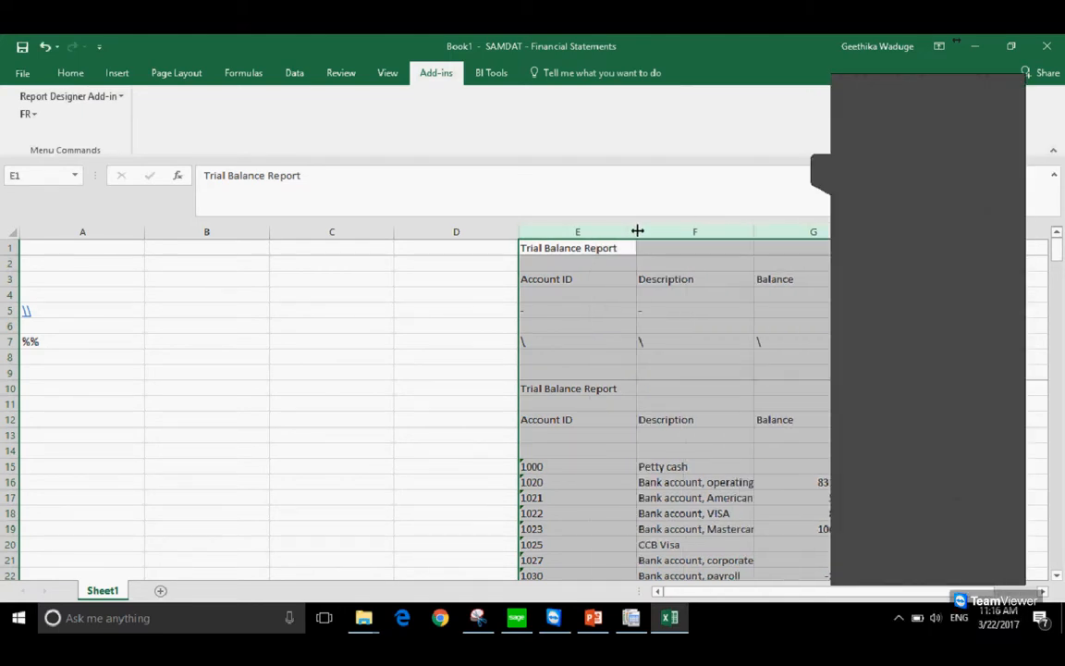
left_click(851, 545)
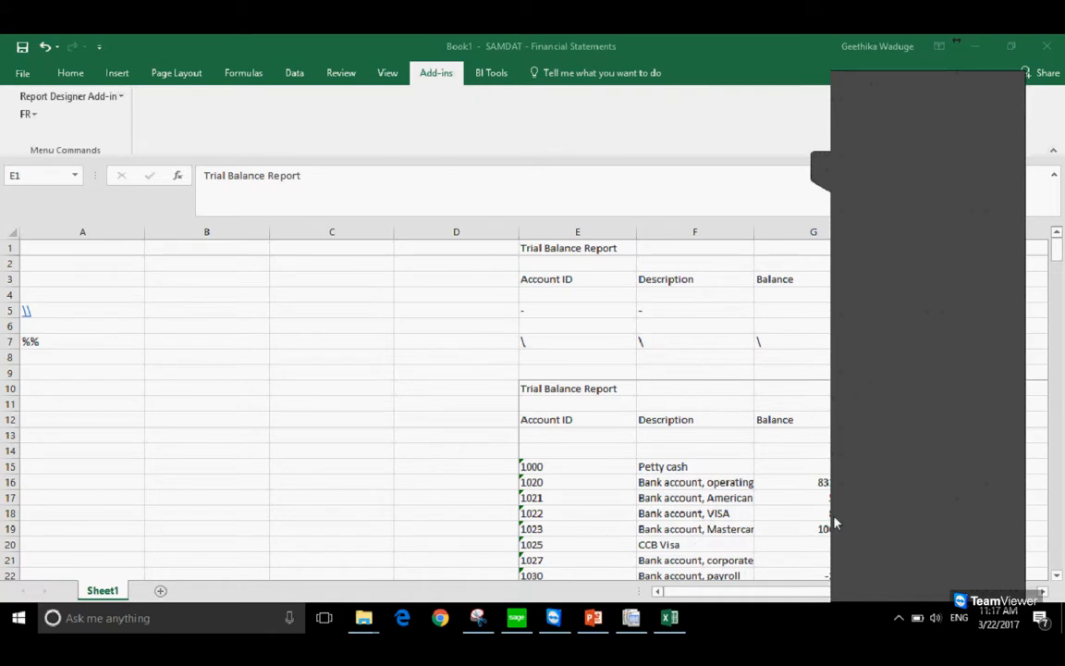
left_click(694, 472)
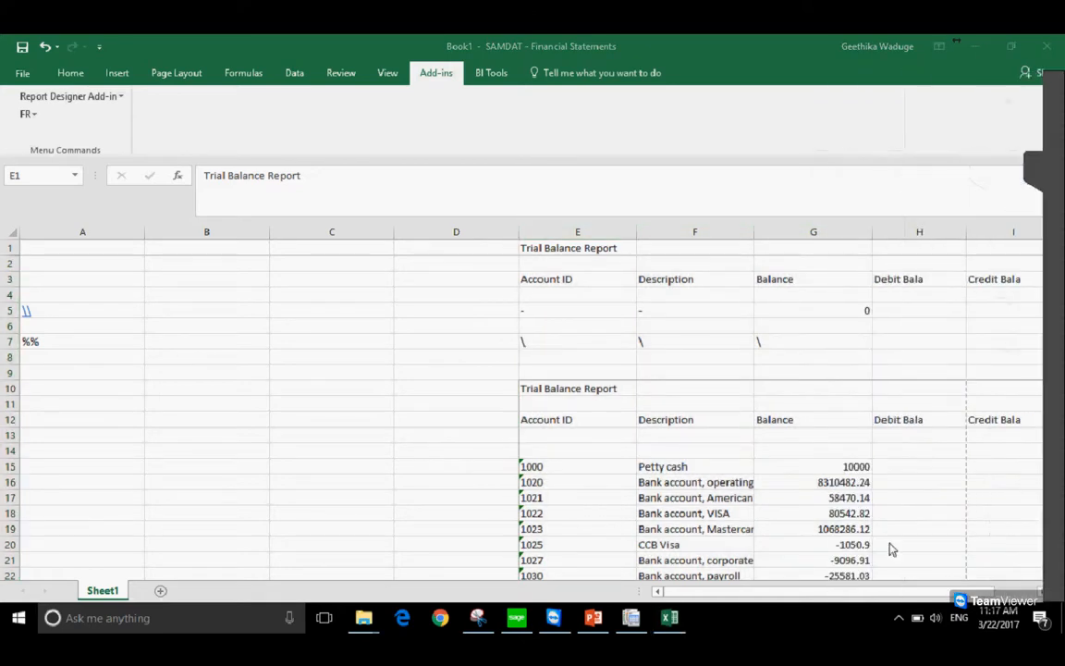
Examine the account IDs, descriptions and balances throughout the generated Trial Balance Report
scroll(693, 535, "down", 2)
scroll(691, 467, "up", 2)
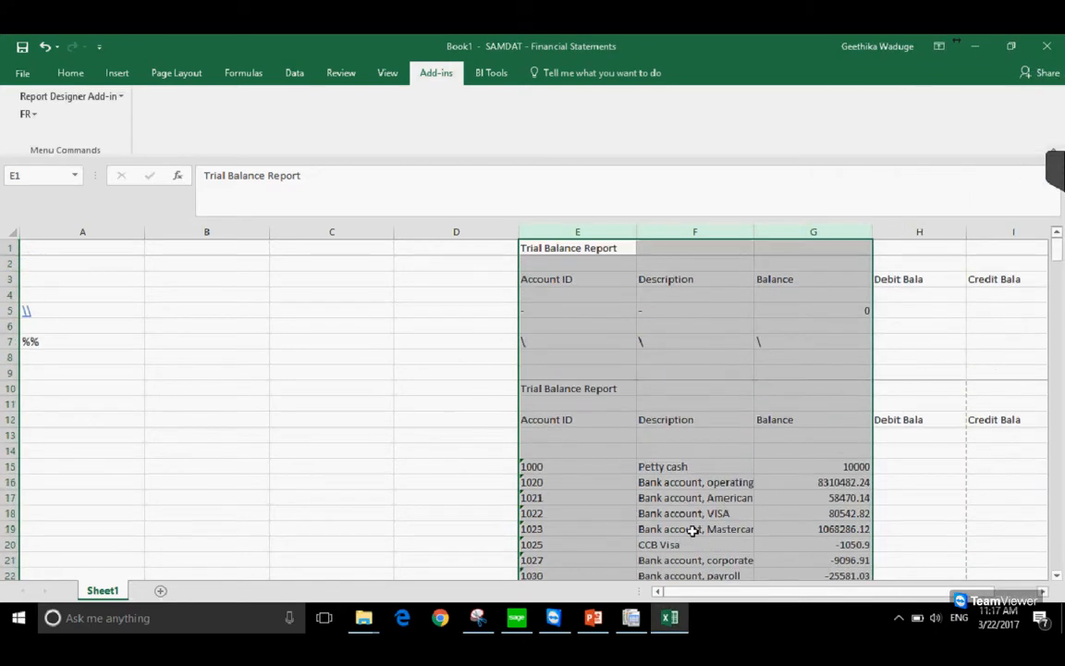
left_click(708, 470)
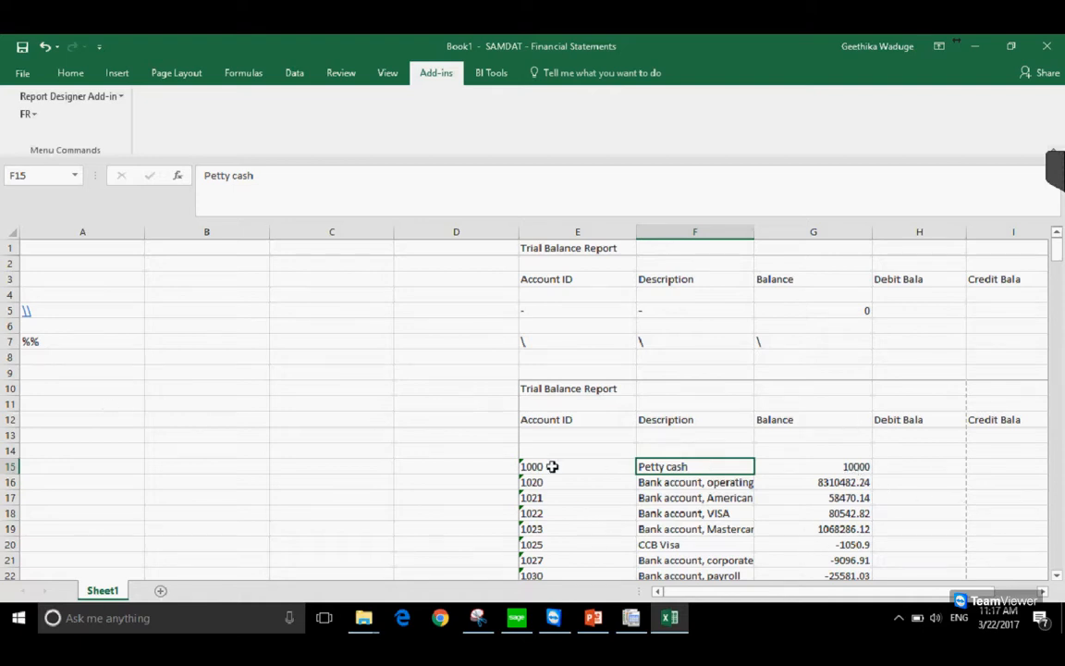
left_click(839, 467)
scroll(780, 521, "down", 4)
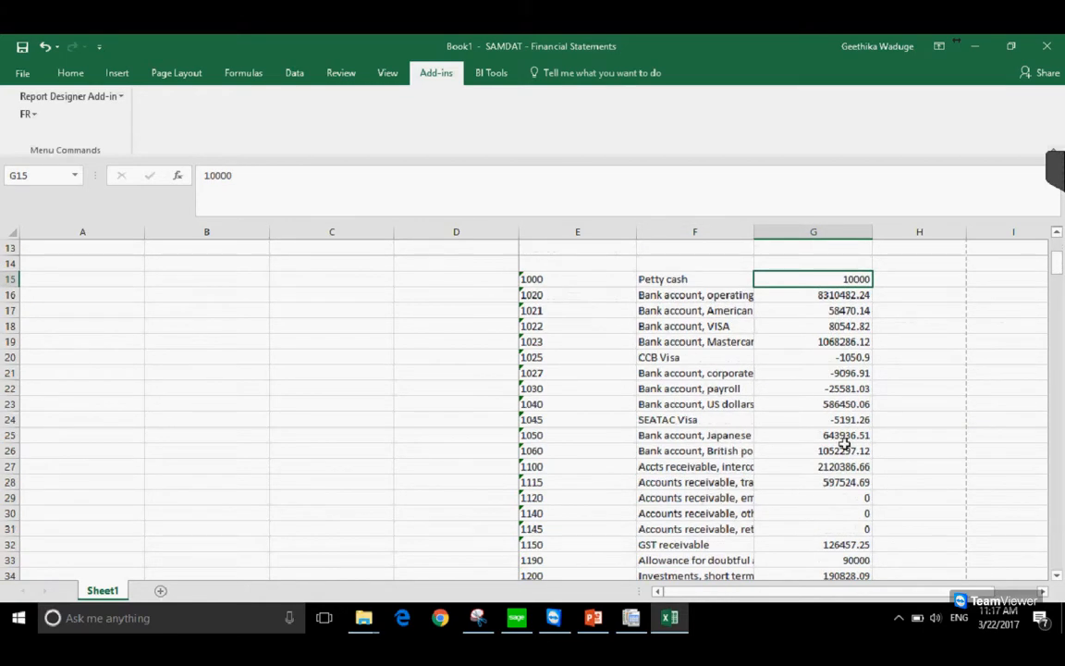
scroll(845, 445, "down", 18)
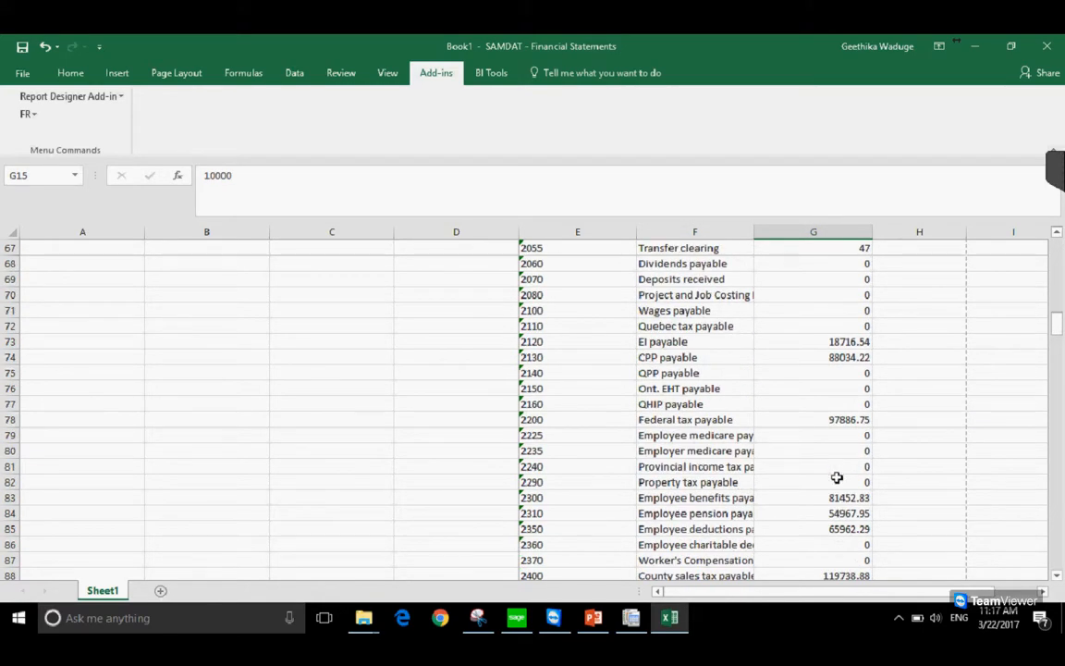
scroll(837, 478, "down", 20)
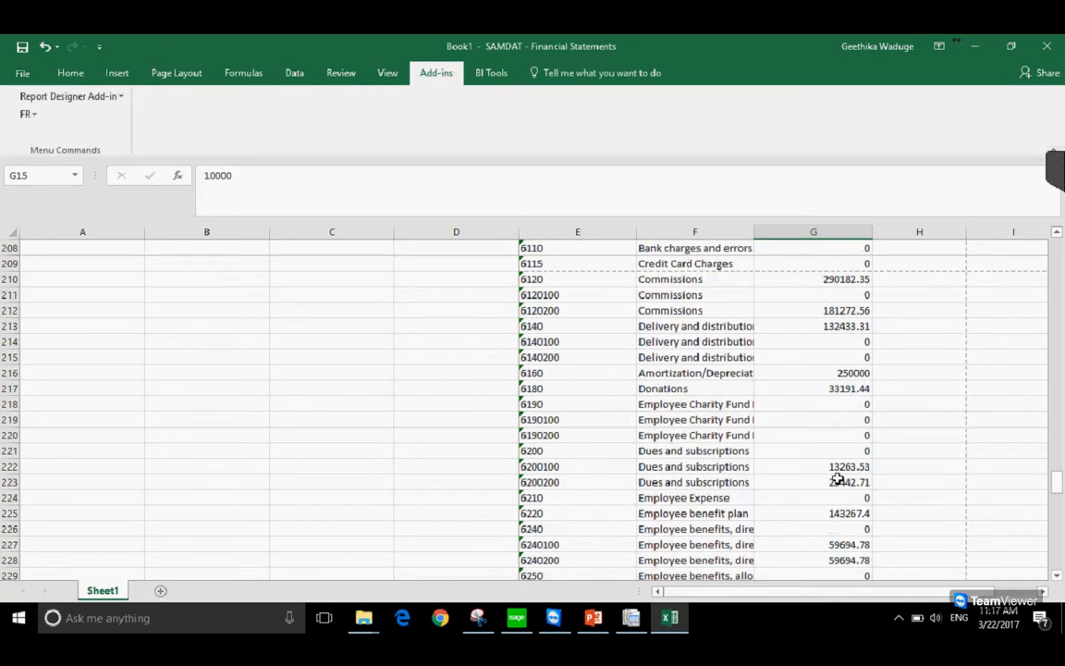
scroll(837, 478, "down", 6)
left_click_drag(1059, 499, 1061, 242)
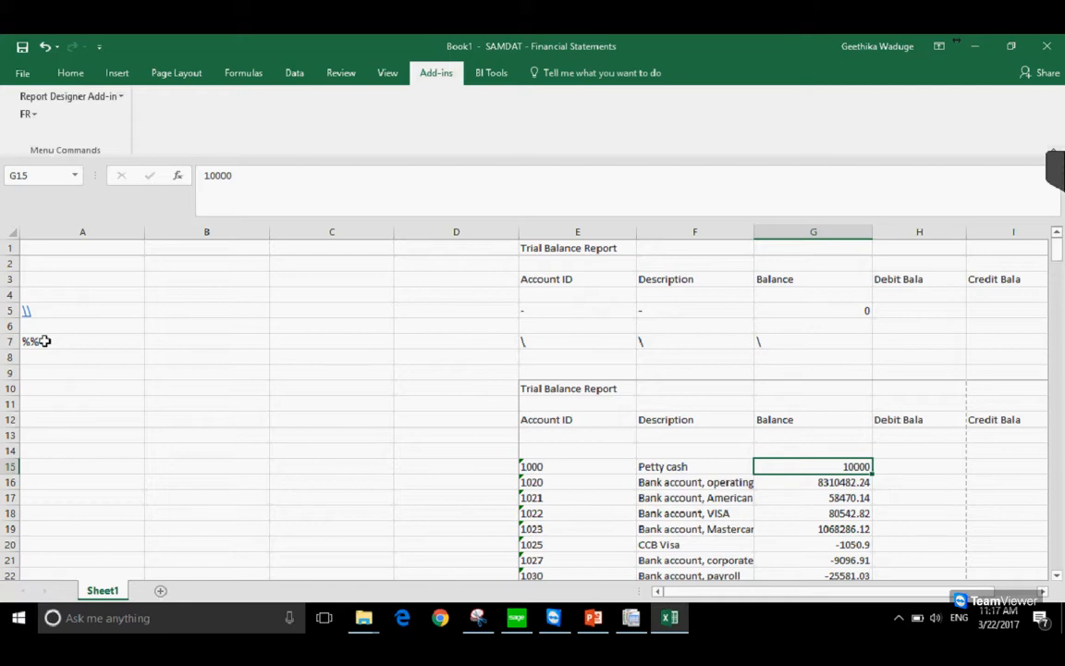
Insert two blank rows at row 6, between the account formula row and the %% row
left_click(43, 341)
left_click(7, 341)
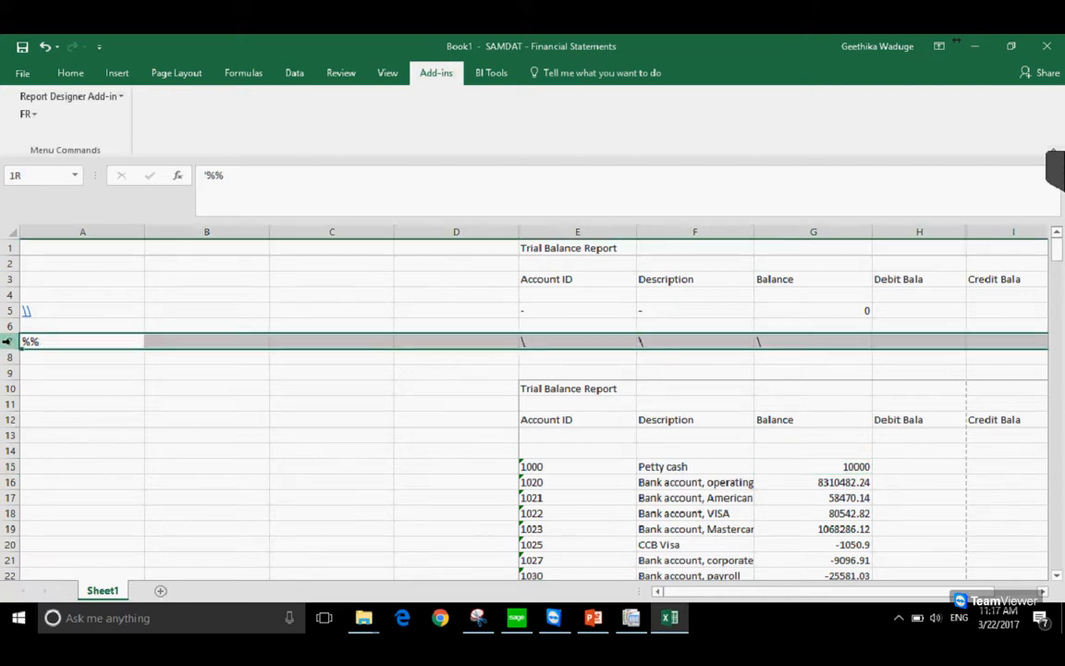
left_click_drag(10, 326, 9, 340)
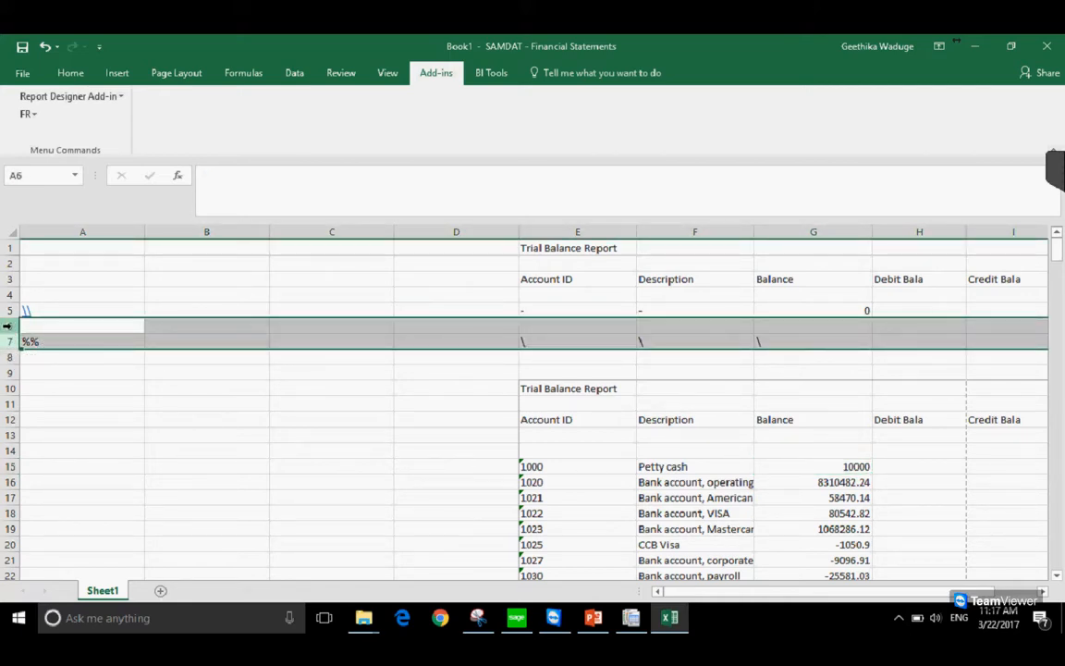
right_click(8, 325)
left_click(46, 434)
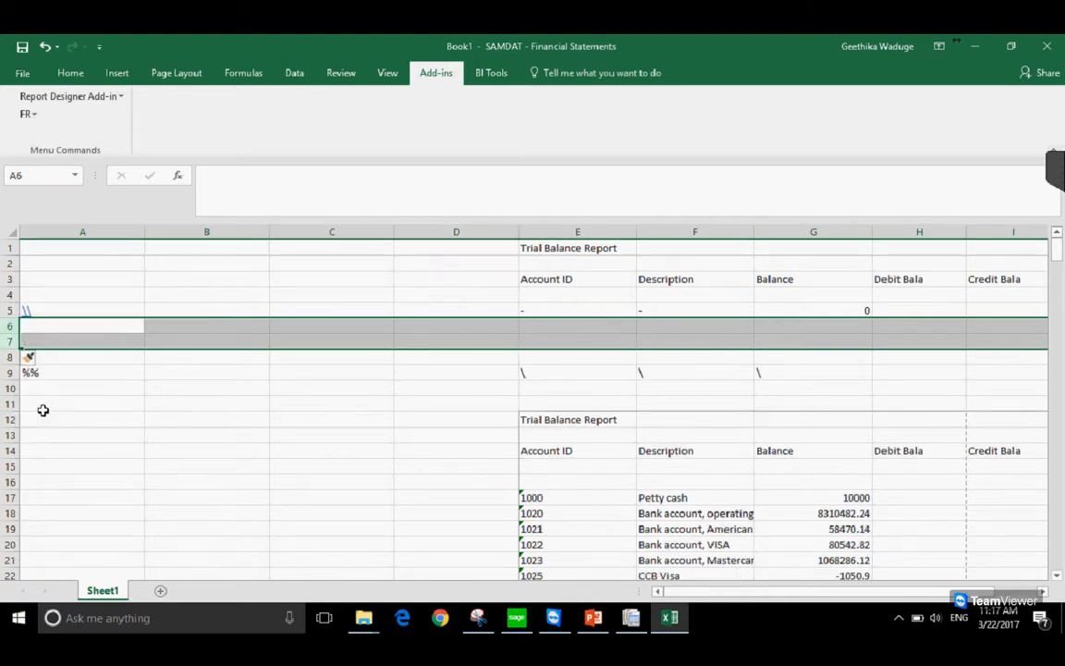
Set the font colour of the %% row, row 9, to dark orange
left_click(7, 372)
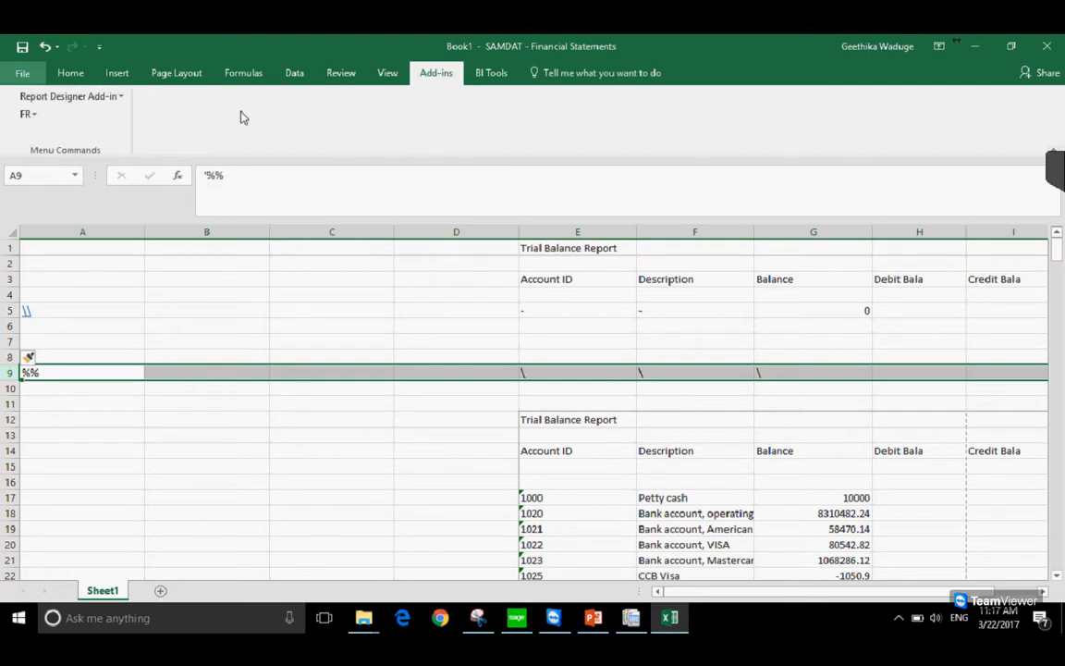
key("alt+f")
left_click(30, 67)
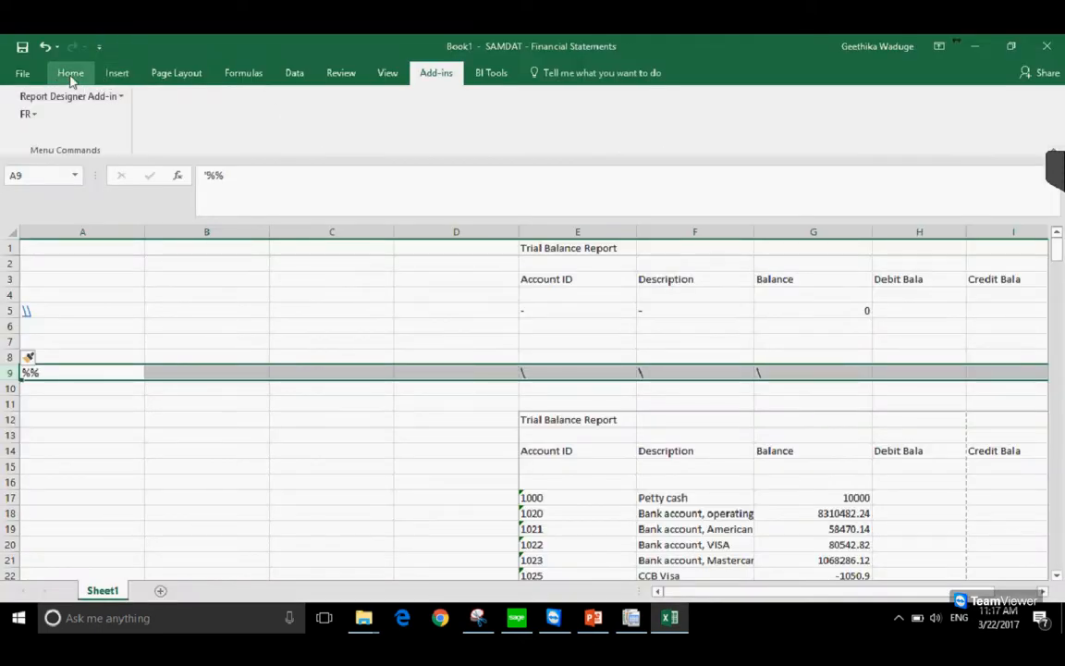
left_click(70, 73)
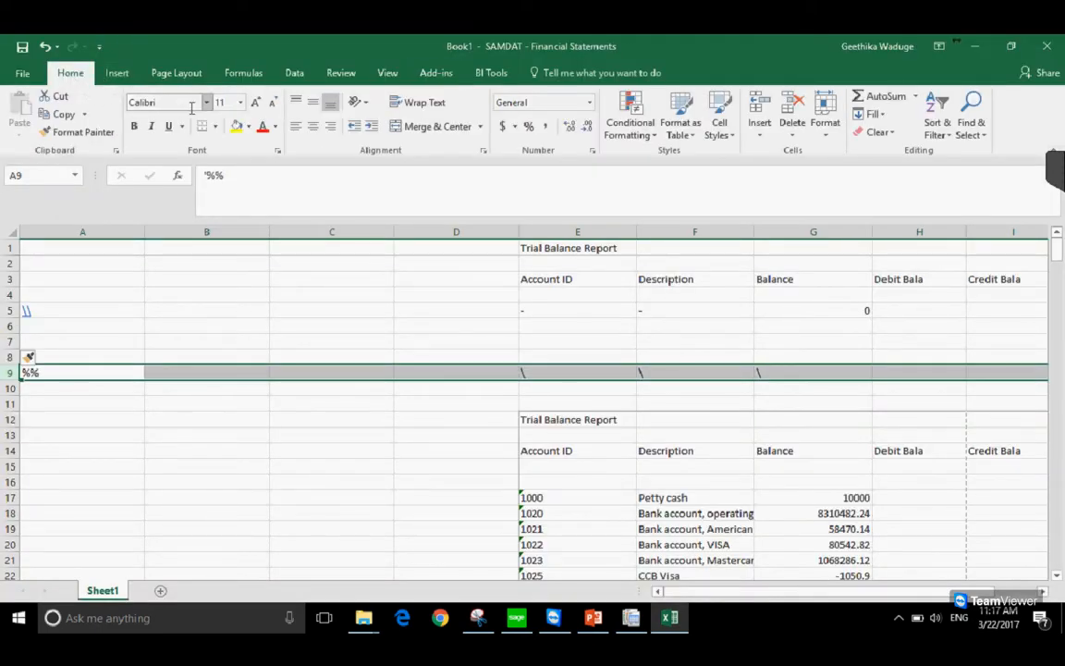
left_click(248, 127)
left_click(274, 127)
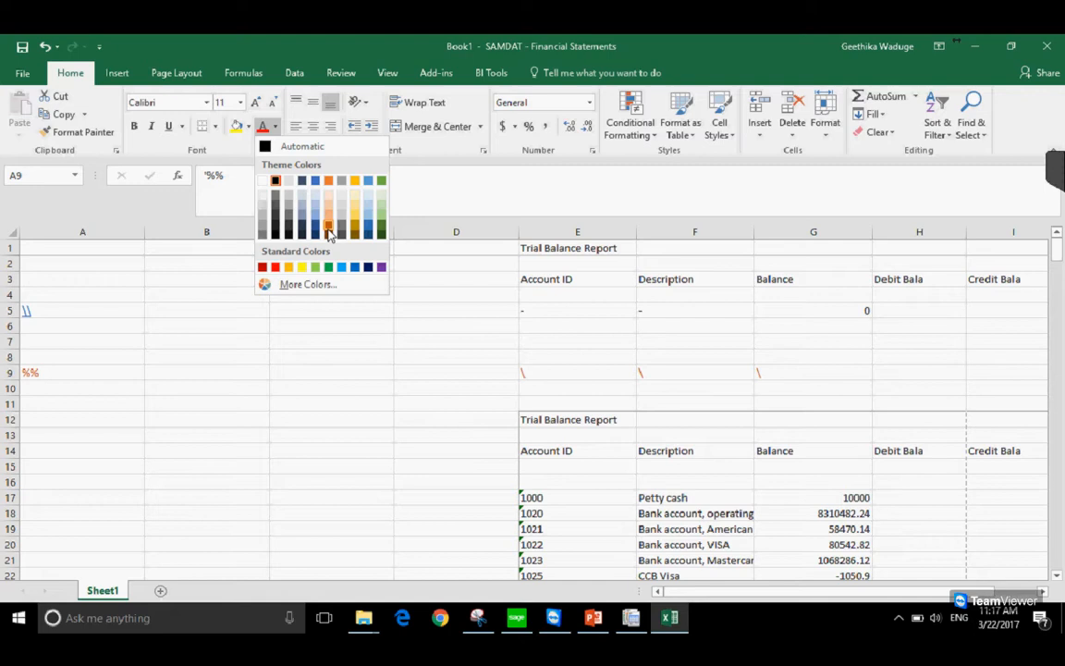
left_click(331, 231)
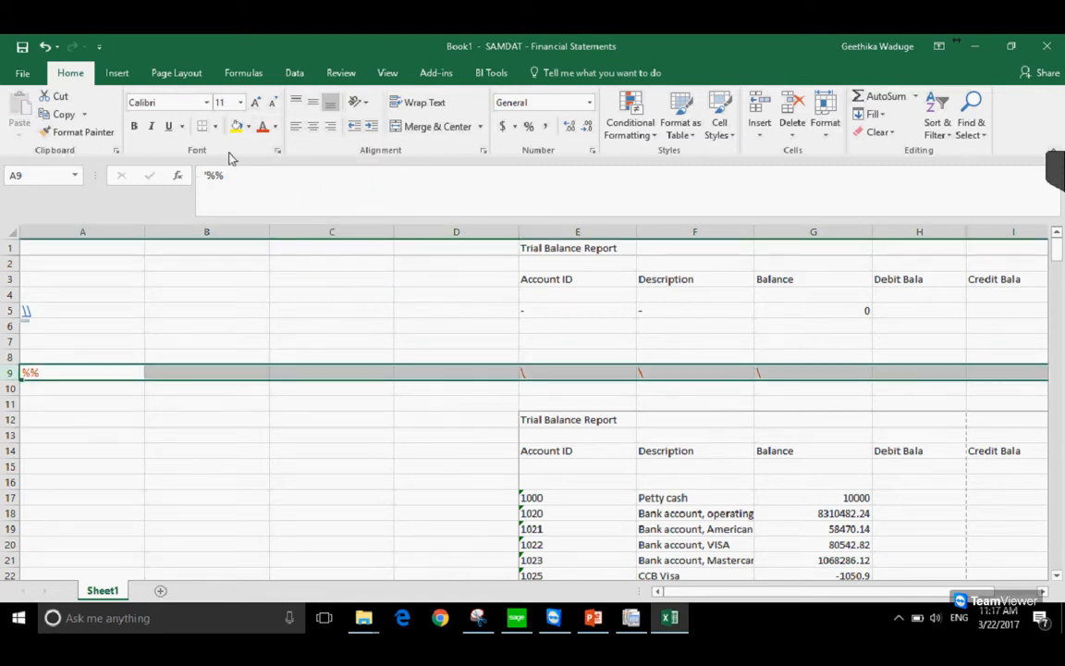
left_click(180, 405)
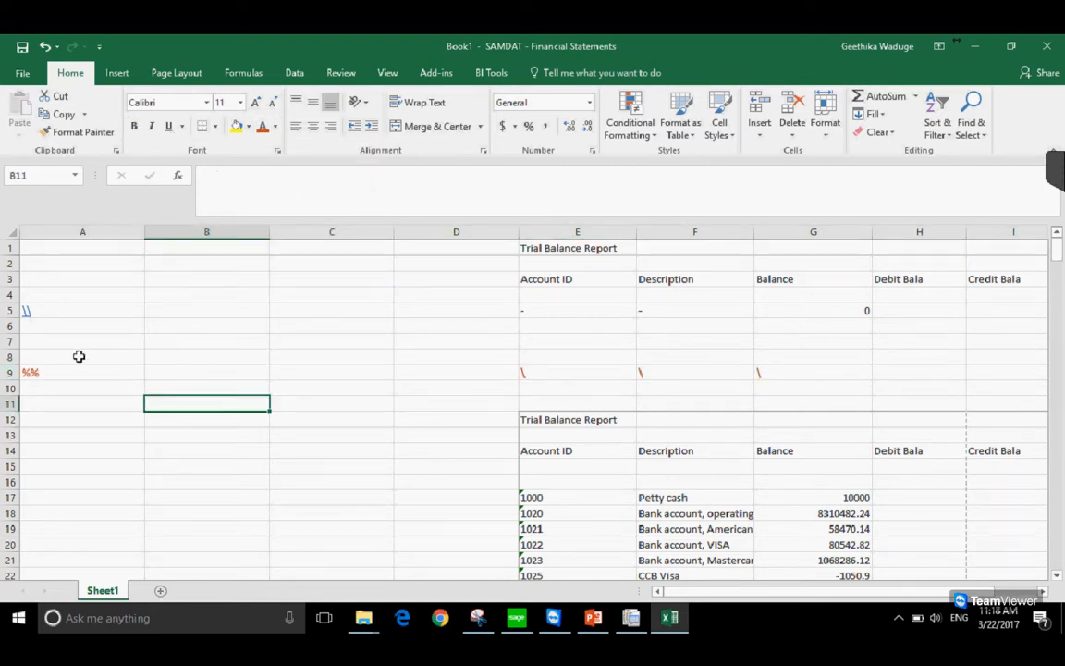
Enter account 1000 as text in cell A7, prefixed with an apostrophe
left_click(28, 340)
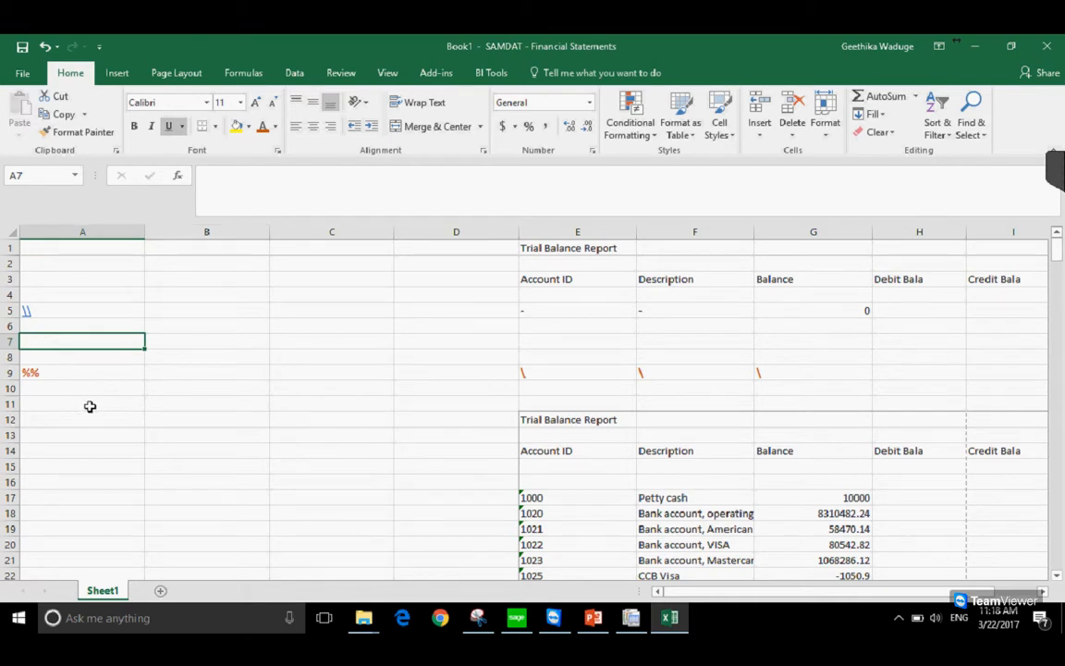
key("Up")
key("Up")
left_click(37, 343)
type("1000")
key("Tab")
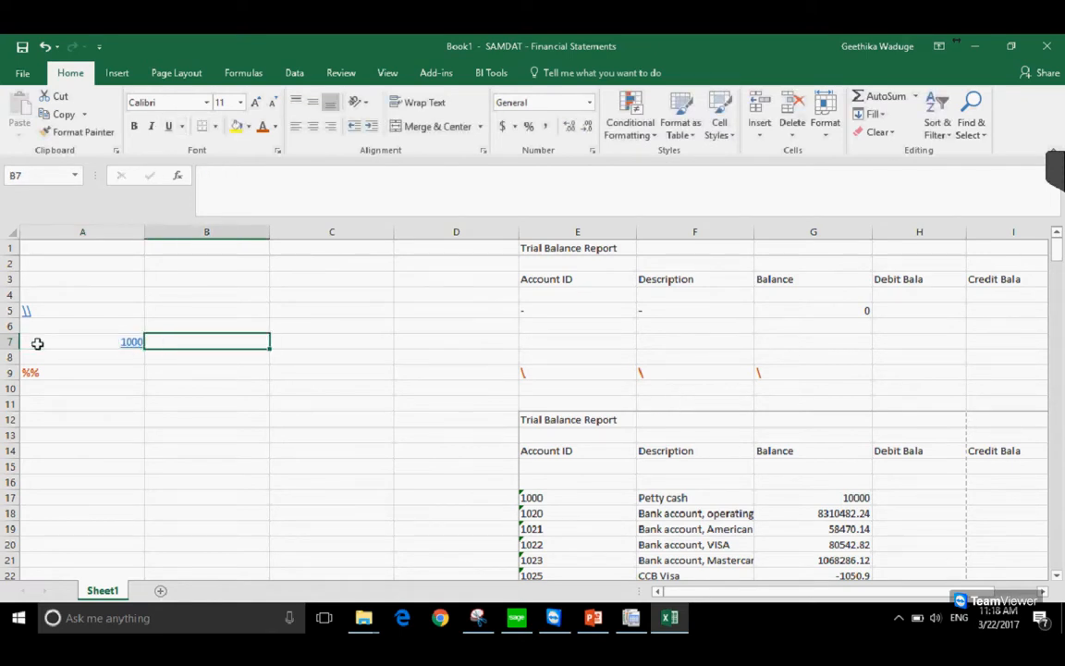
left_click(37, 343)
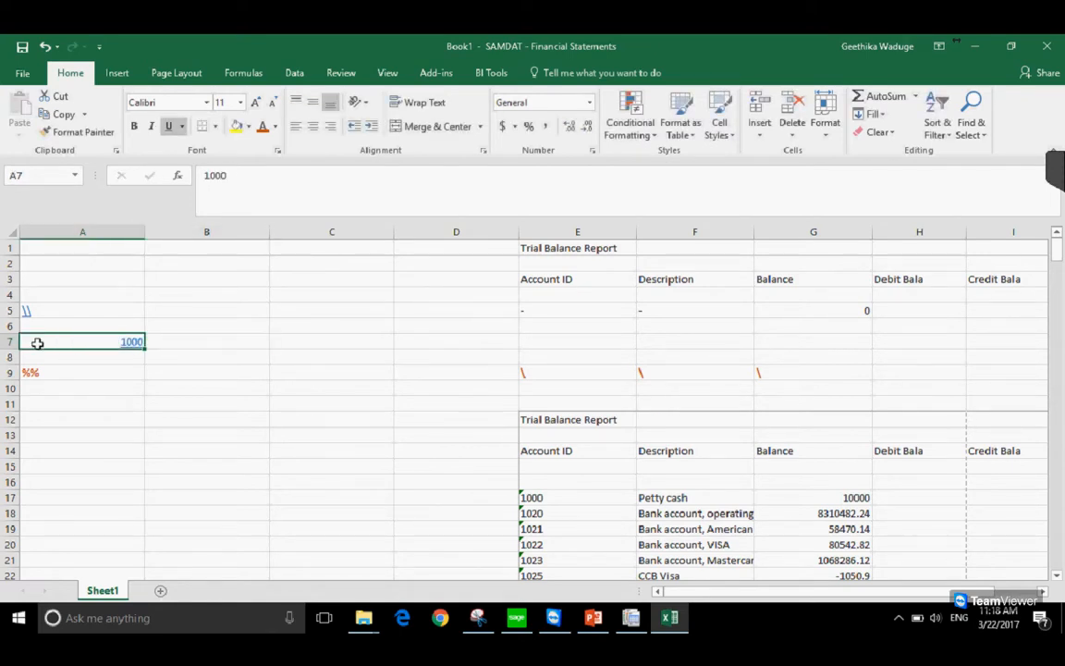
left_click(207, 176)
type("'")
key("Return")
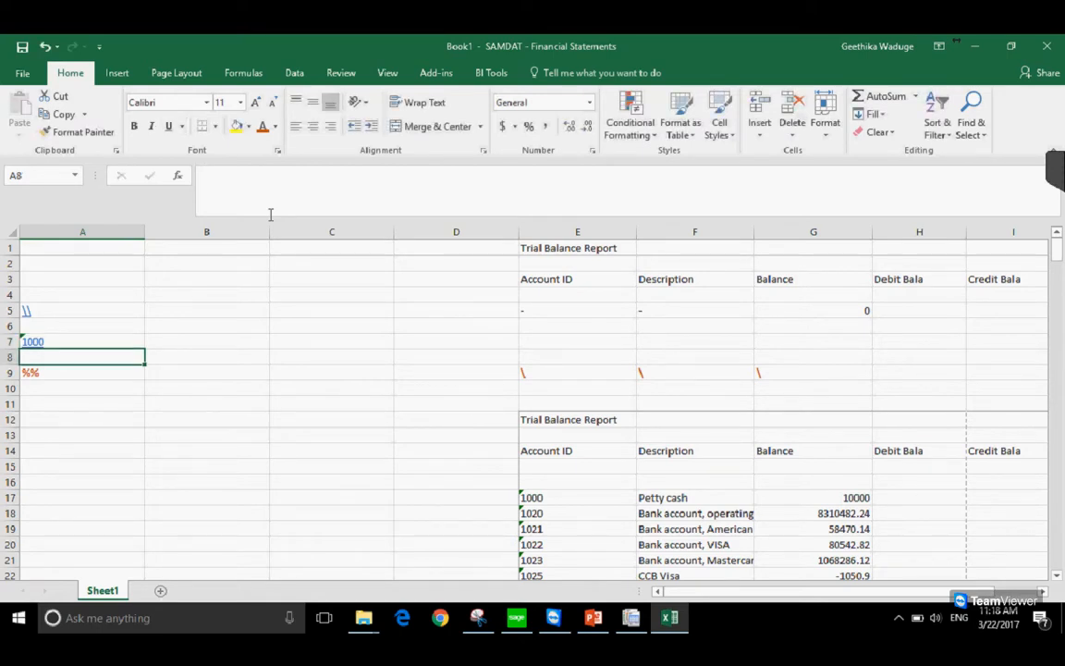
Enter a backslash in each of cells E7, F7 and G7 for account ID, description and balance
left_click(207, 344)
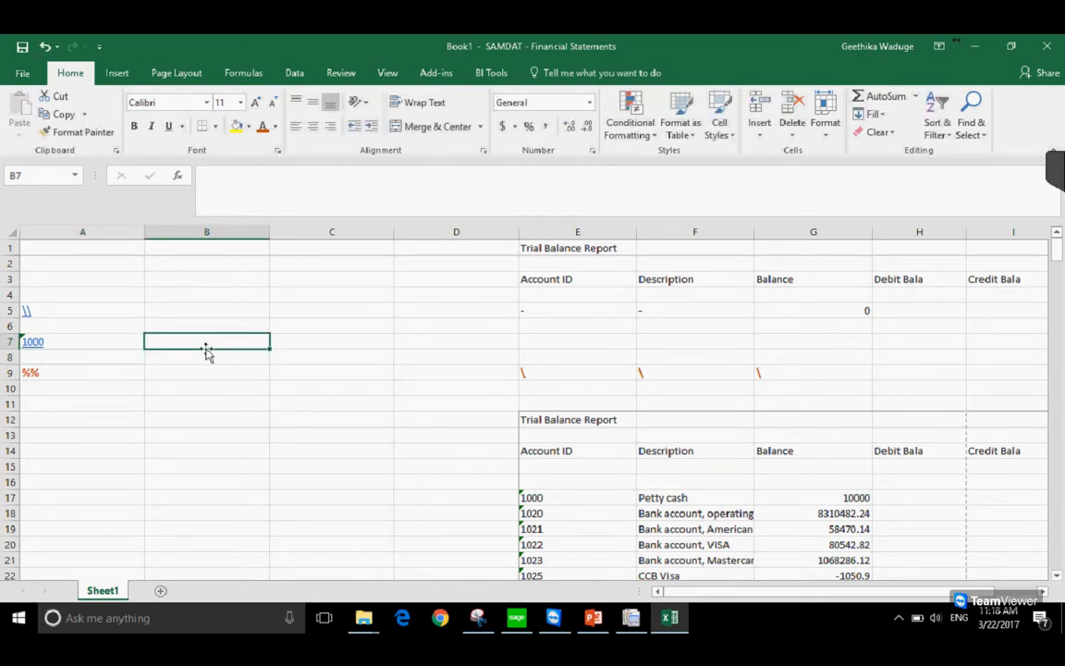
key("Right")
key("Right")
key("Right")
type("\\")
key("Tab")
type("\\")
key("Tab")
type("\\")
key("Tab")
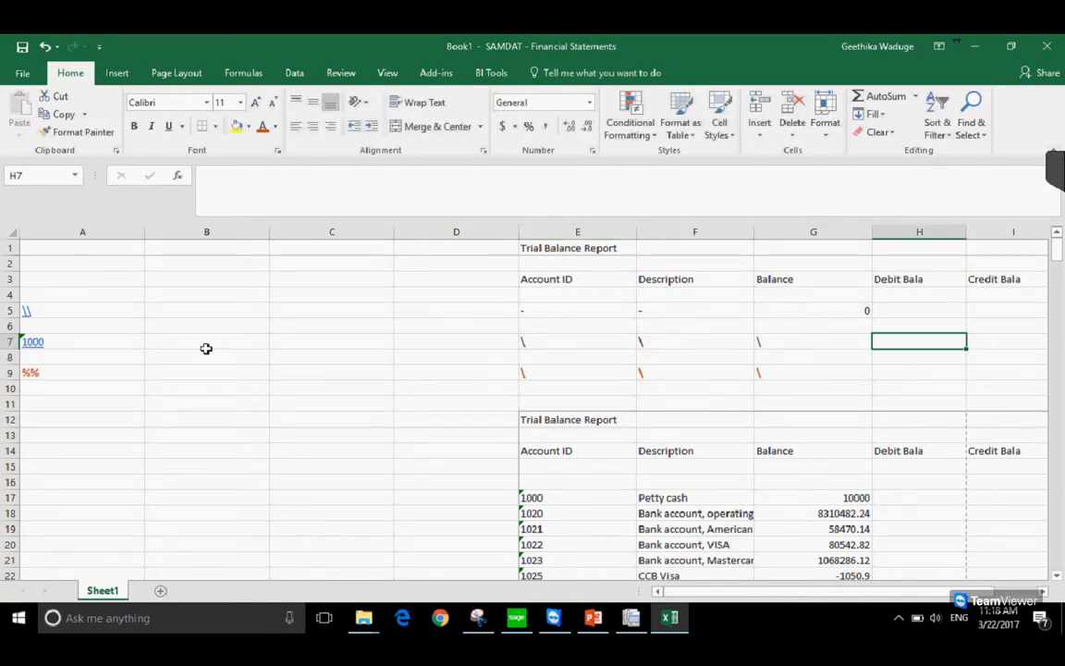
left_click(219, 464)
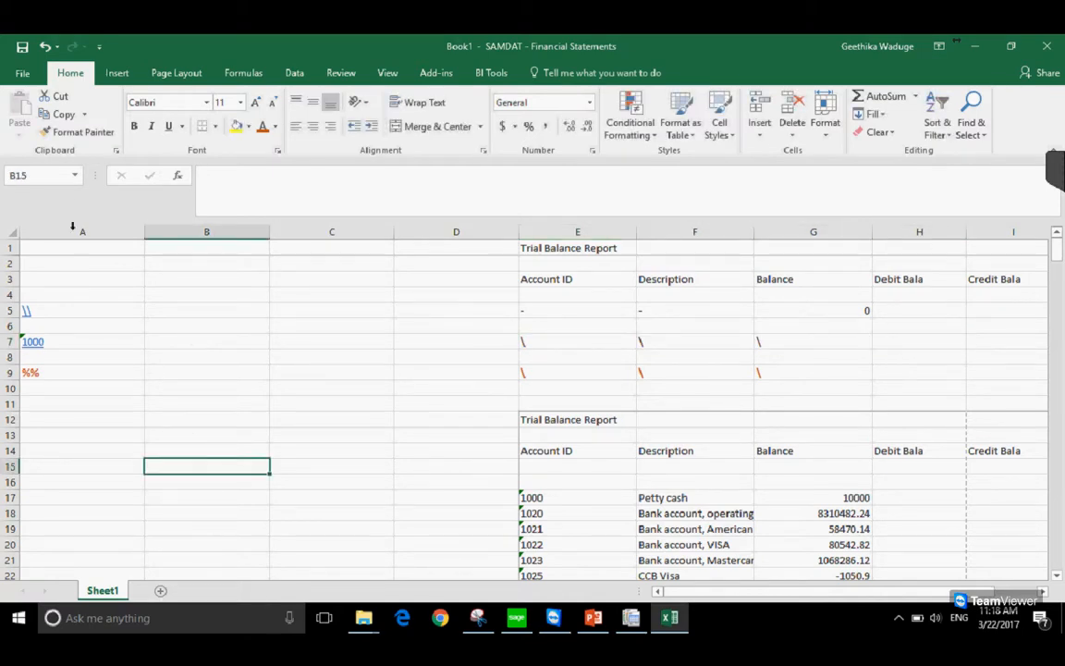
left_click(436, 78)
left_click(33, 116)
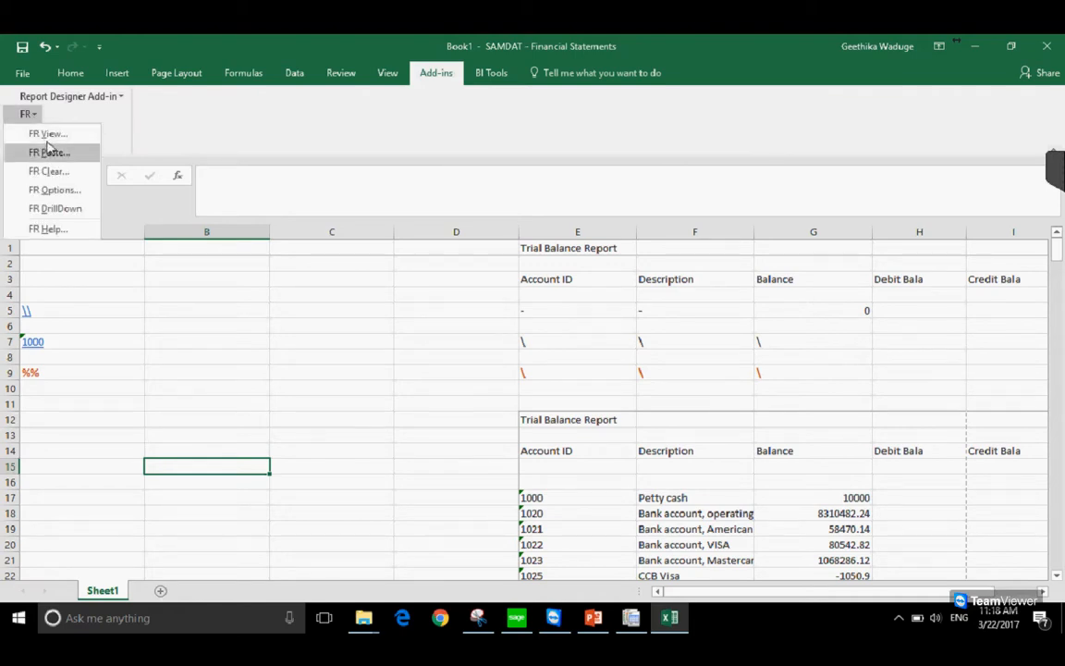
left_click(47, 149)
left_click(714, 500)
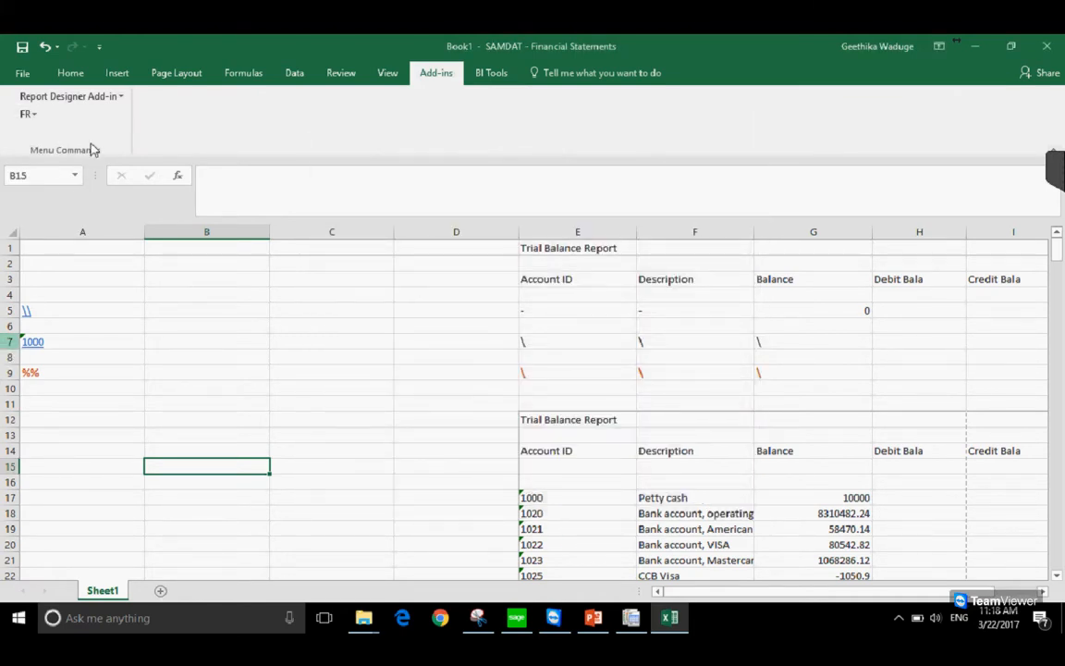
Fill the whole of row 7, the account 1000 row, with light blue
left_click(9, 342)
left_click(70, 73)
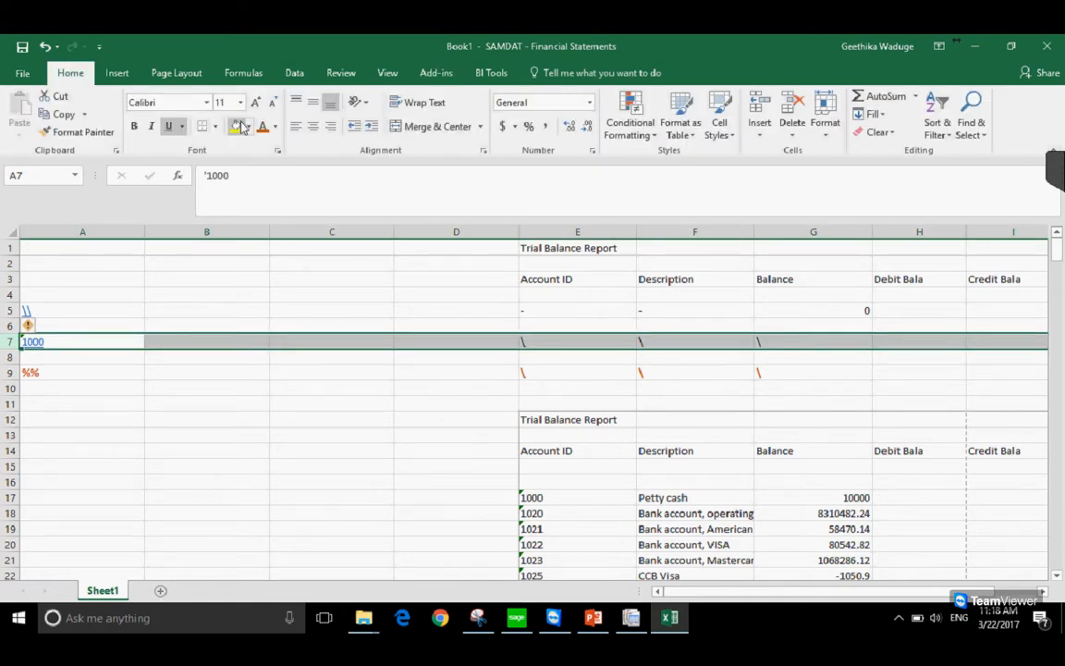
left_click(247, 127)
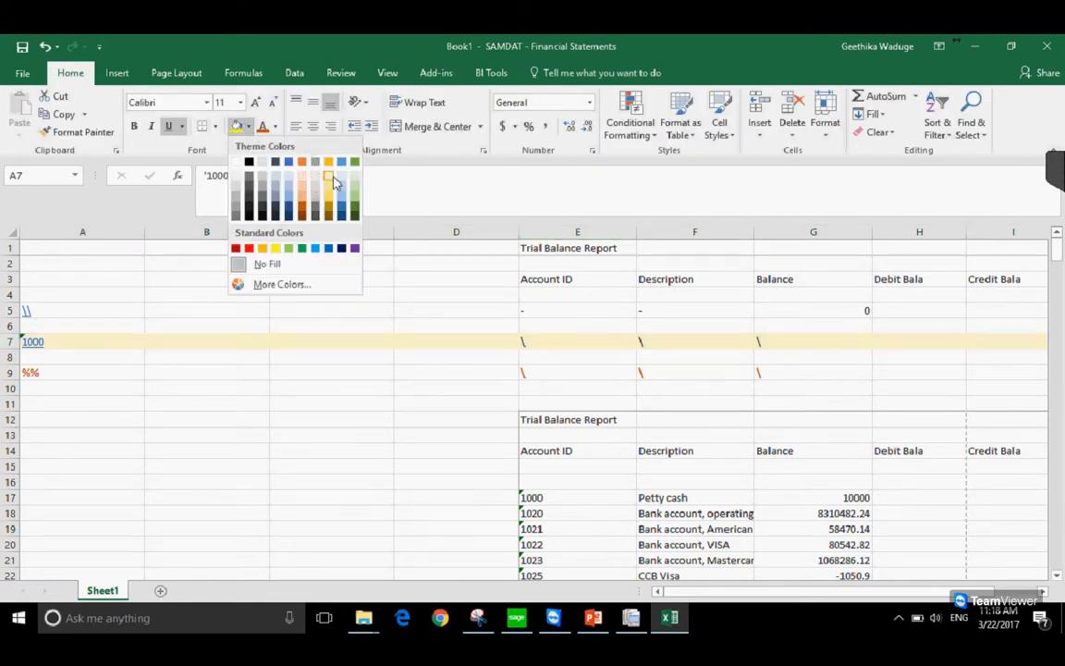
left_click(343, 177)
left_click(303, 421)
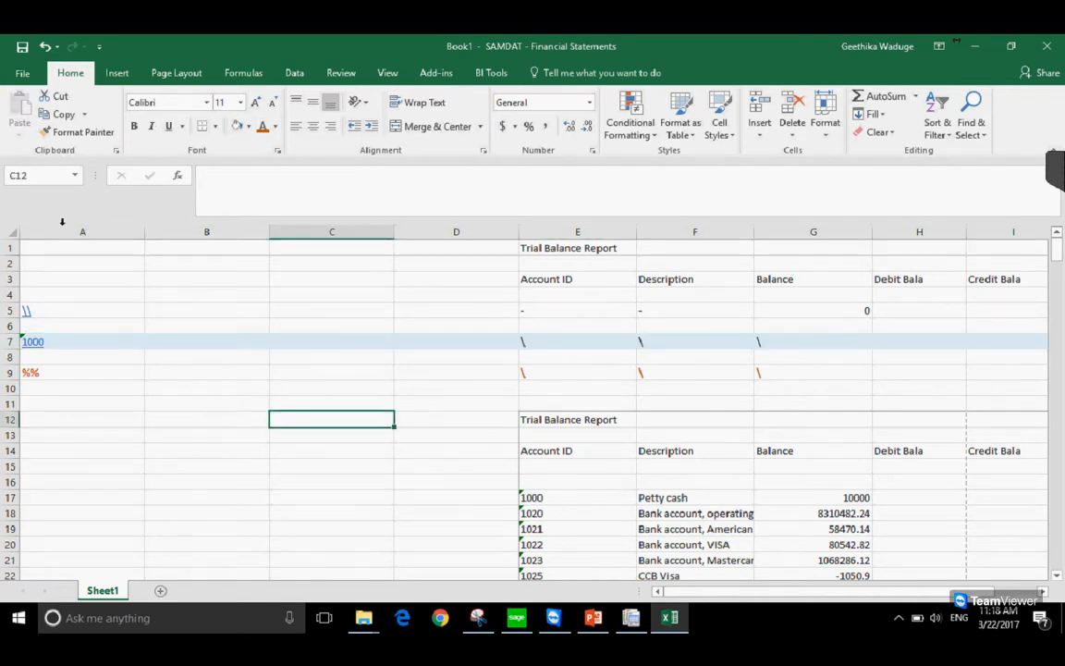
Generate the report with FR View for year/period 2020-12, keeping the default consolidated options
left_click(428, 74)
left_click(27, 114)
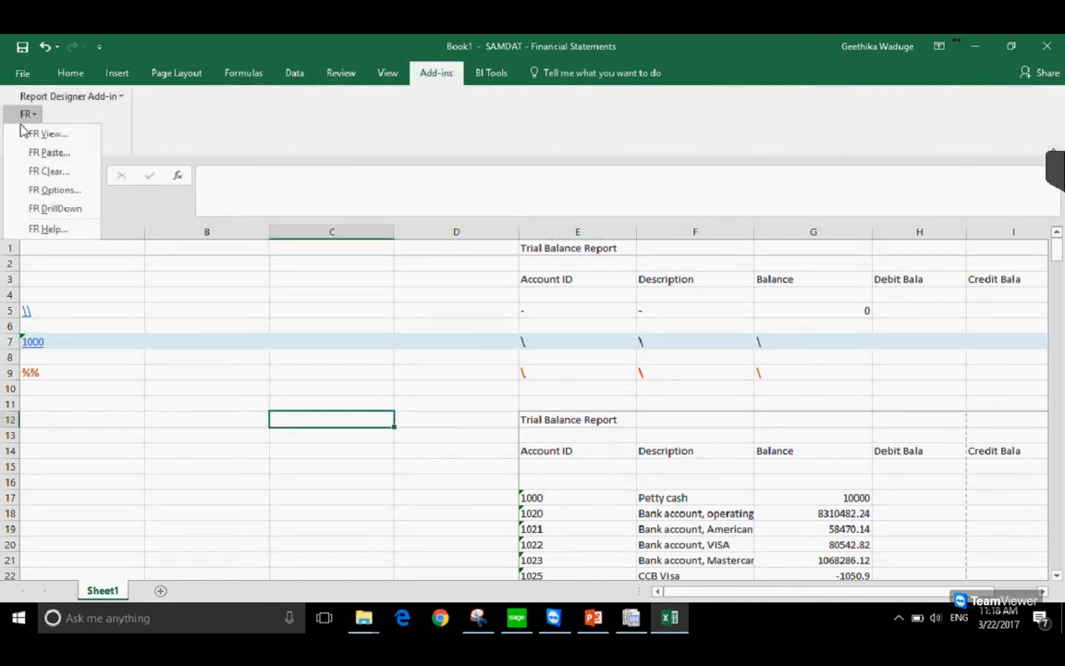
left_click(34, 138)
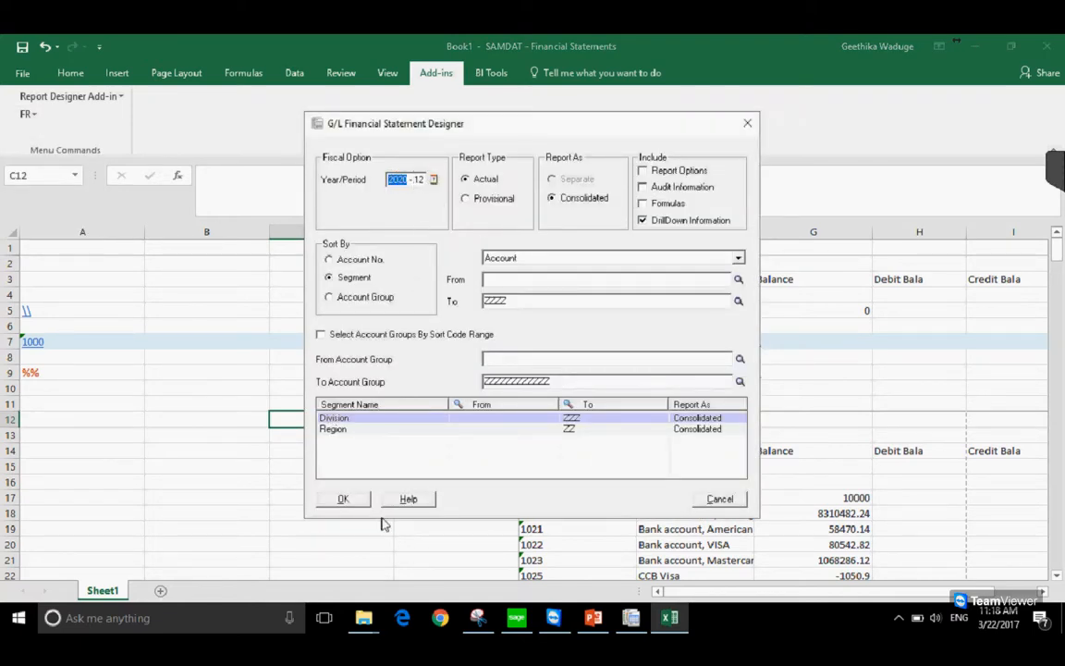
left_click(345, 499)
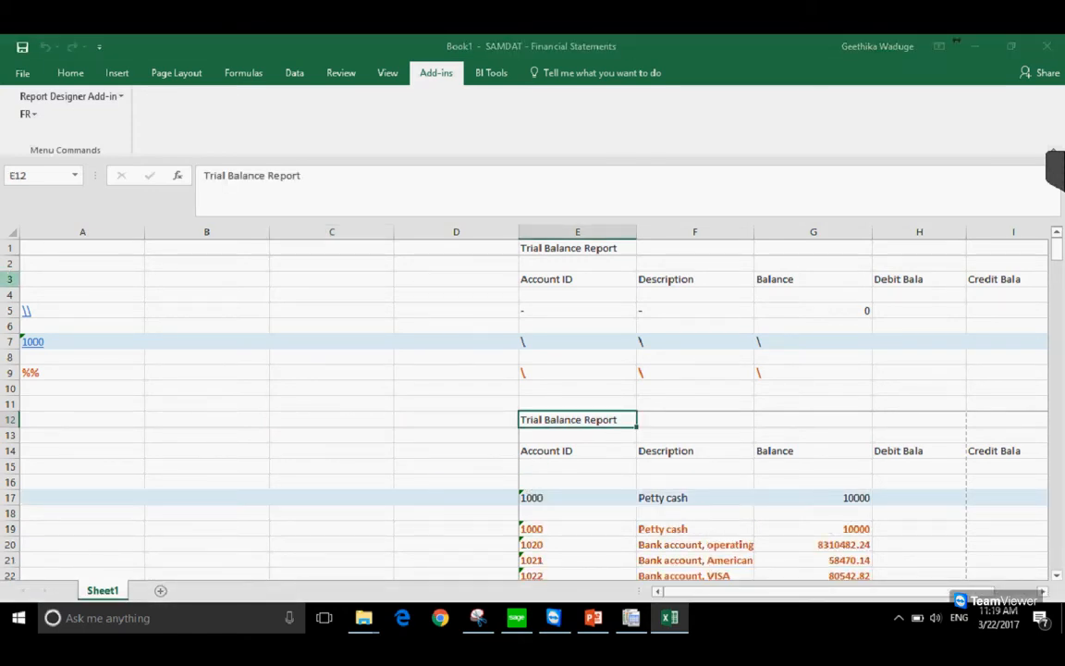
Compare the account 1000 specification in row 7 with its generated line in row 17
left_click(8, 341)
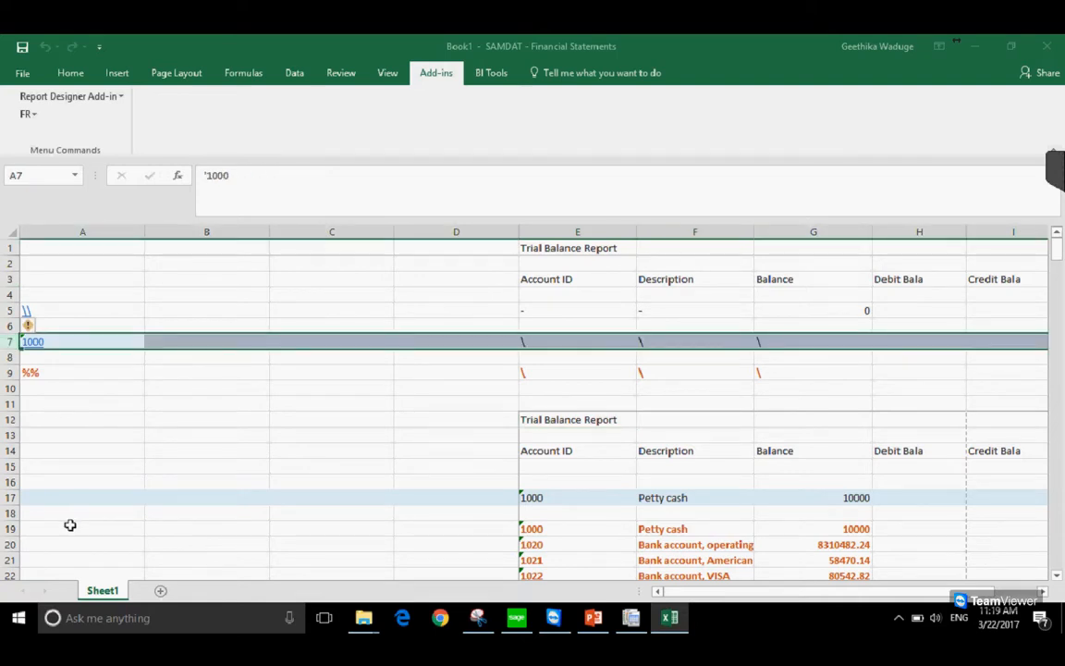
left_click(9, 498)
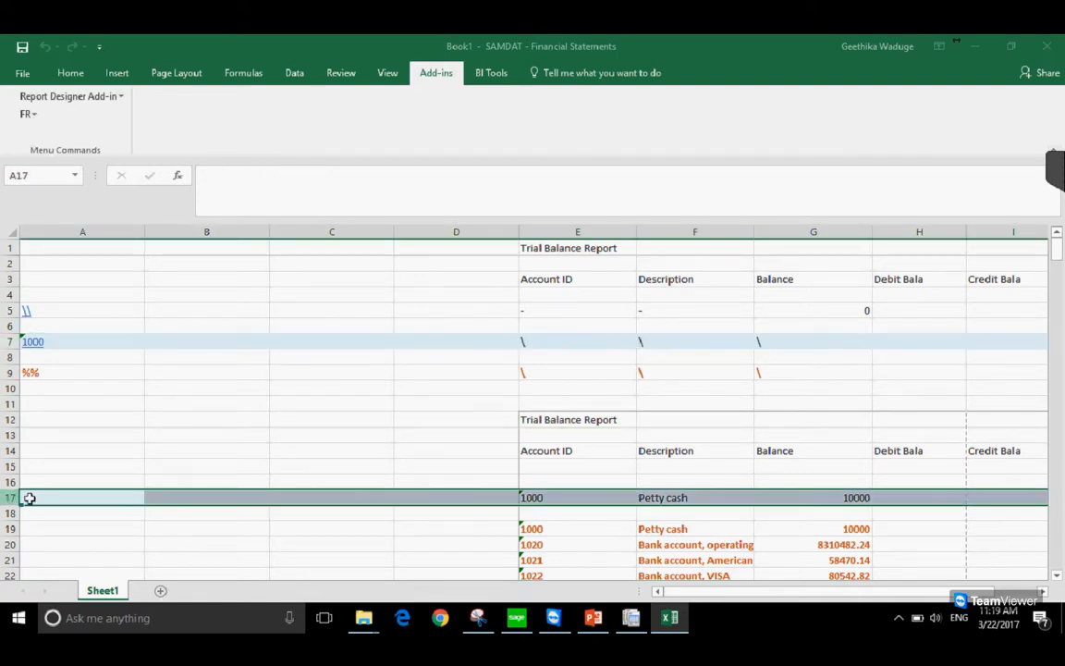
left_click(855, 498)
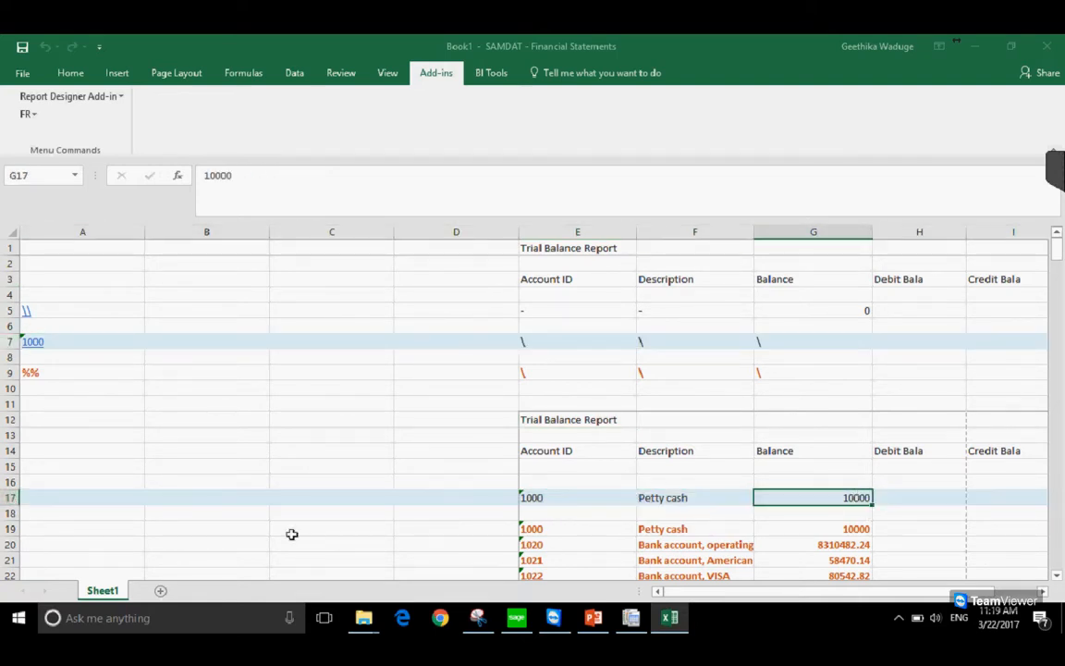
Clear the contents of the %% row, row 9, and undo the clearing
left_click(44, 373)
left_click(7, 373)
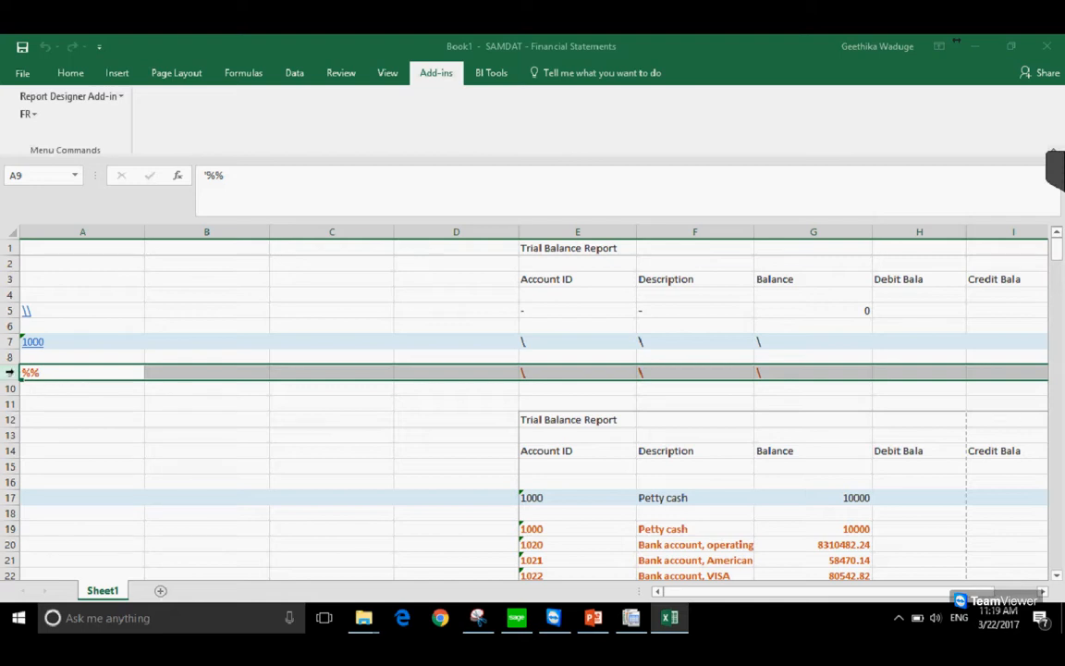
key("Delete")
left_click_drag(592, 530, 797, 544)
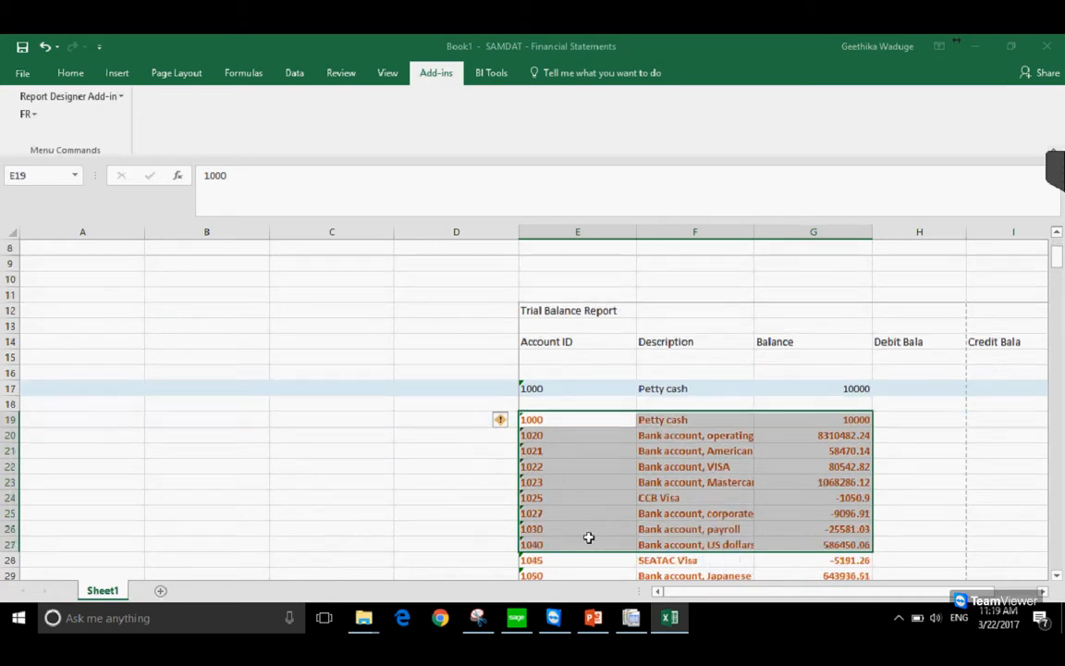
scroll(417, 486, "up", 3)
key("ctrl+z")
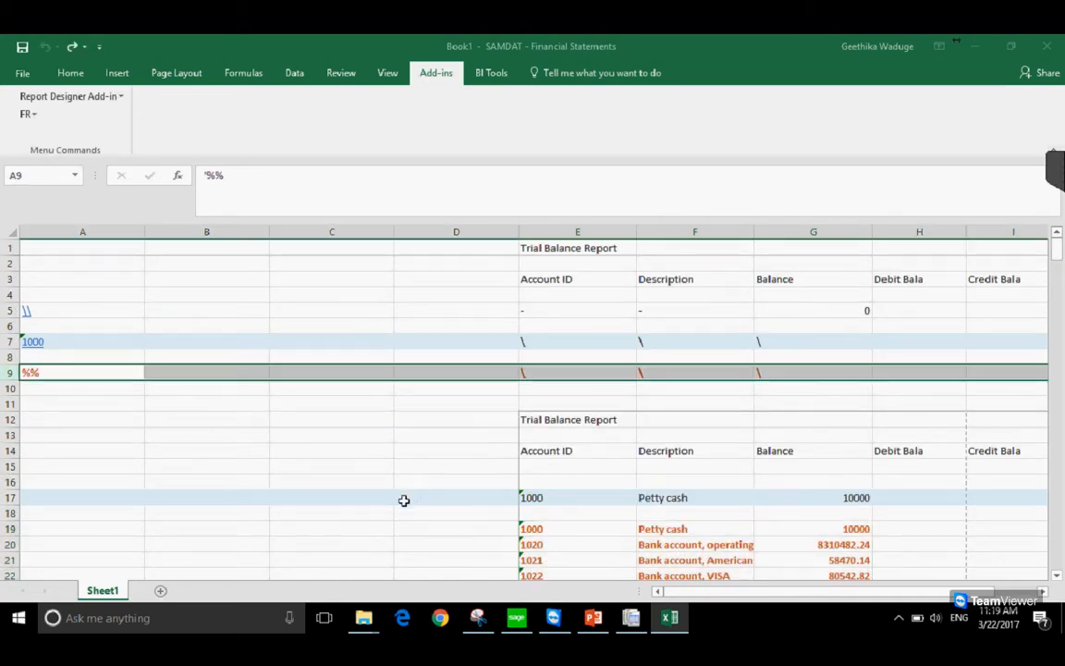
Change the account specification in cell A7 to the range 1000:1999, keeping the apostrophe prefix
left_click(37, 351)
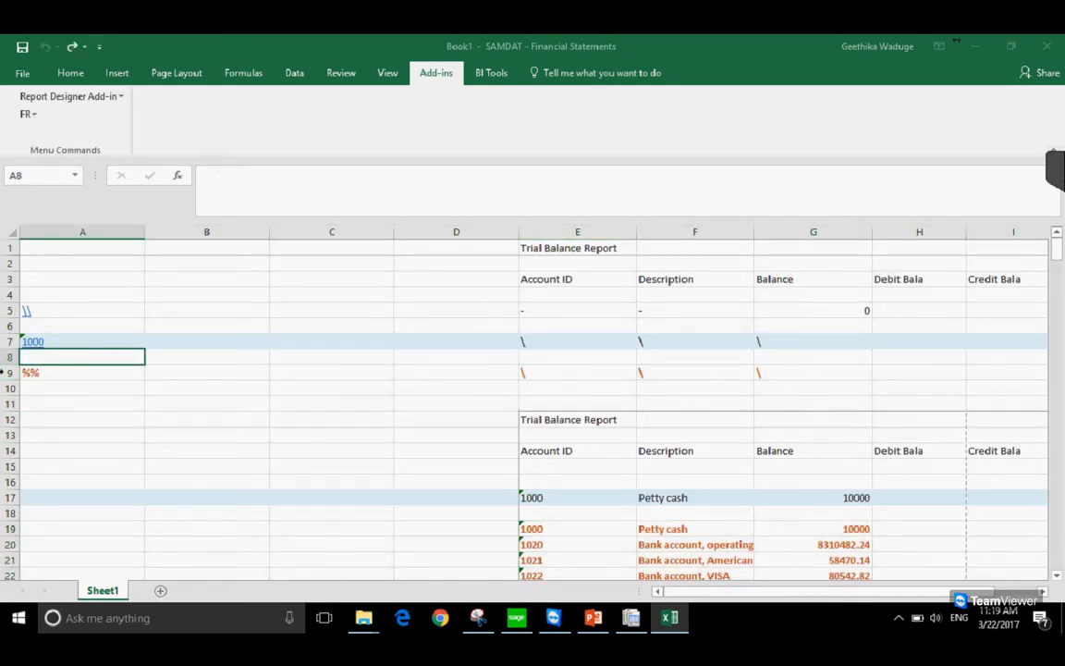
left_click(53, 340)
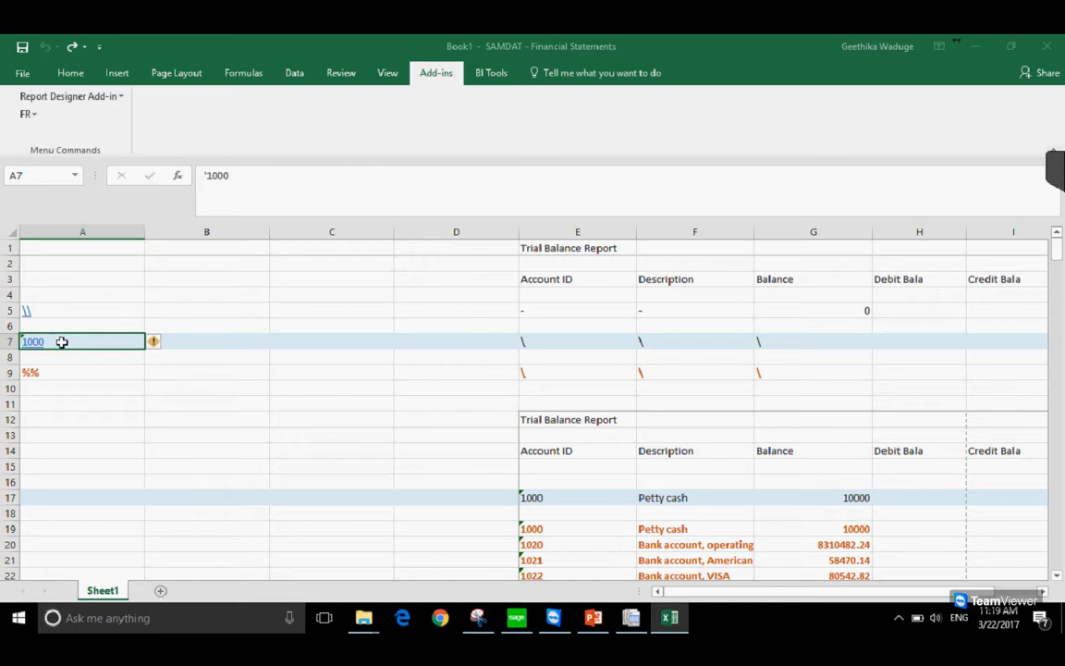
left_click(239, 176)
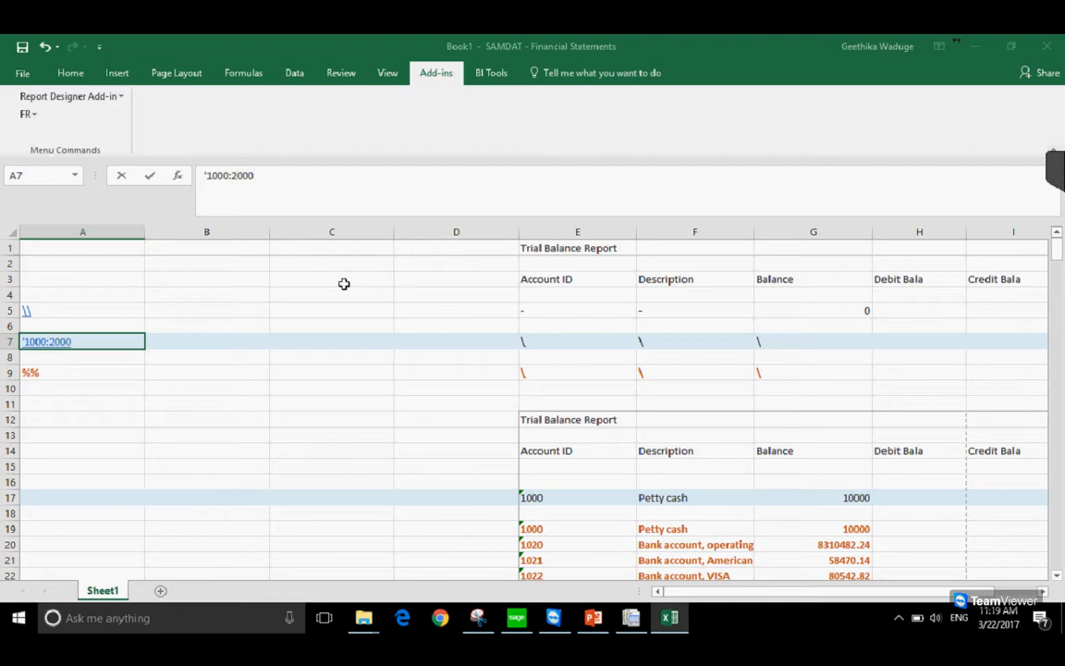
key("BackSpace")
key("BackSpace")
key("BackSpace")
type("1999")
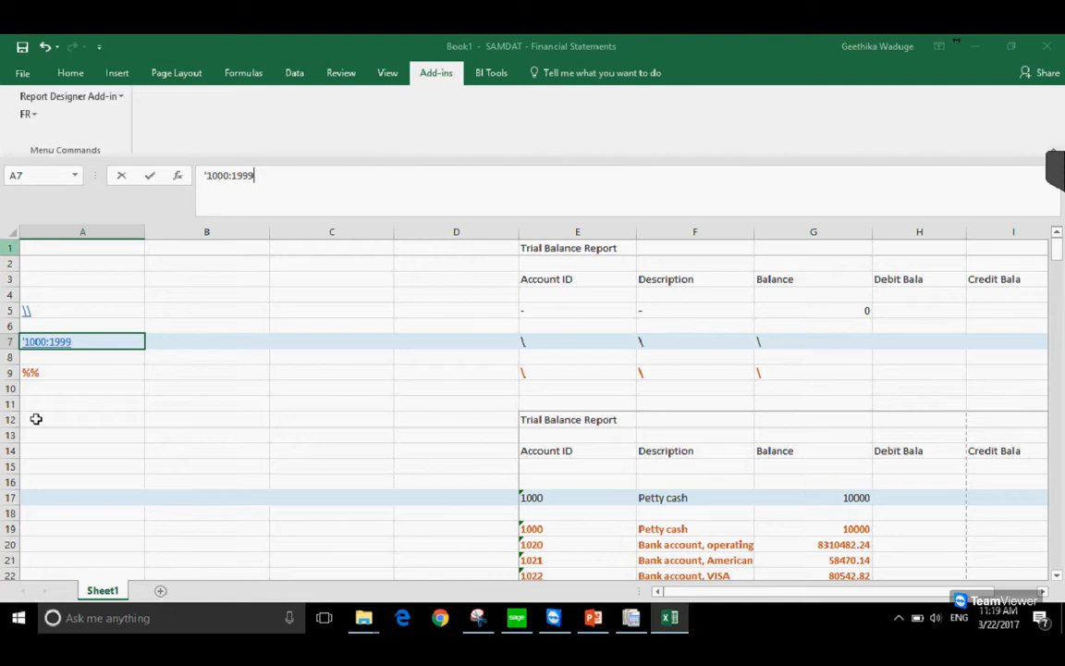
left_click(55, 450)
Generate the report again with FR View using the account range in row 7
left_click(28, 114)
left_click(57, 134)
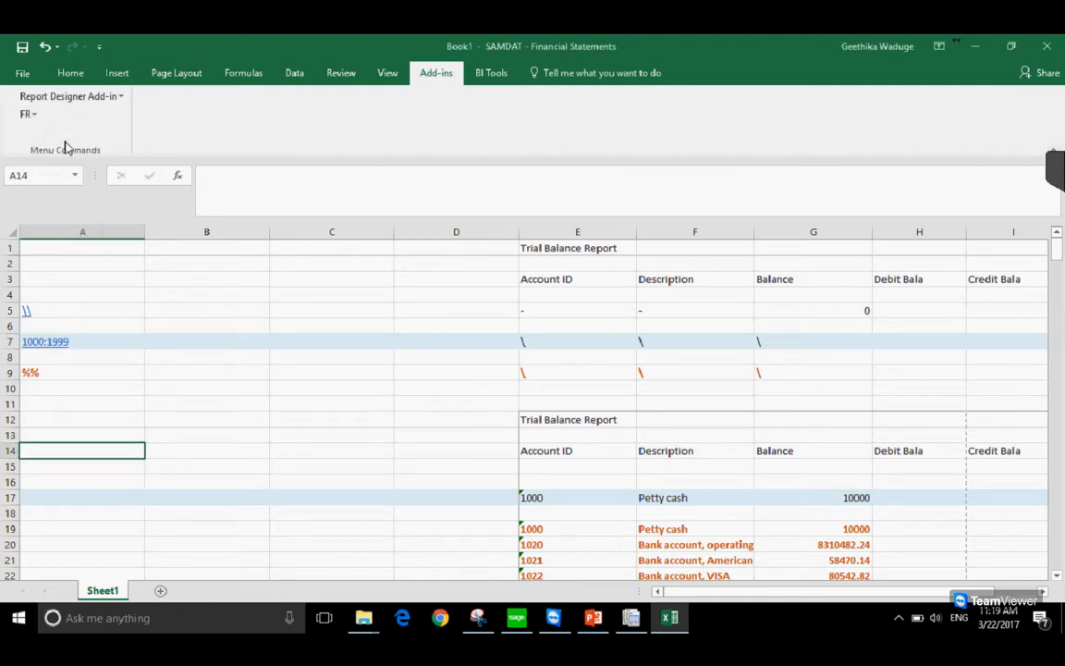
left_click(342, 499)
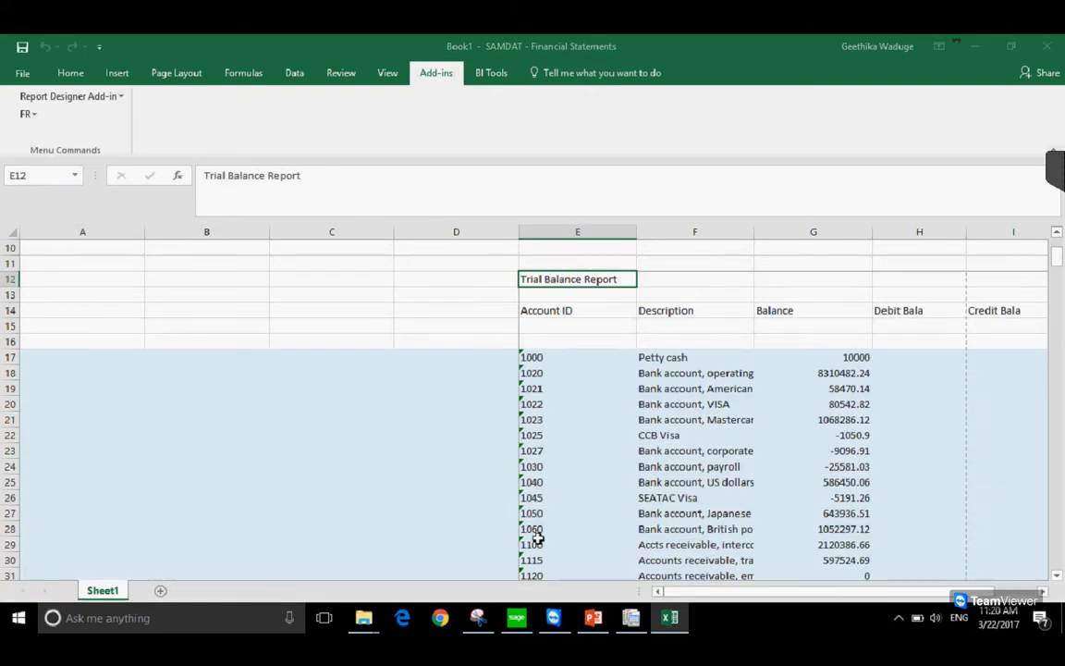
Examine the light blue account lines generated by row 7, from the first account to the last
scroll(537, 536, "down", 2)
scroll(547, 473, "down", 2)
scroll(550, 474, "up", 2)
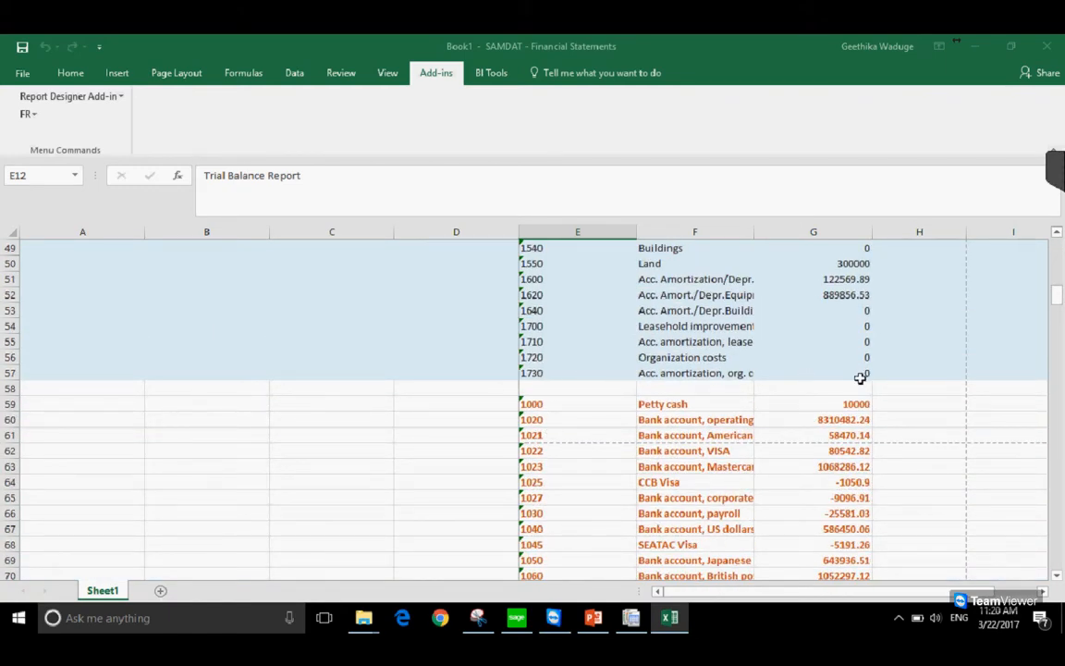
left_click(563, 373)
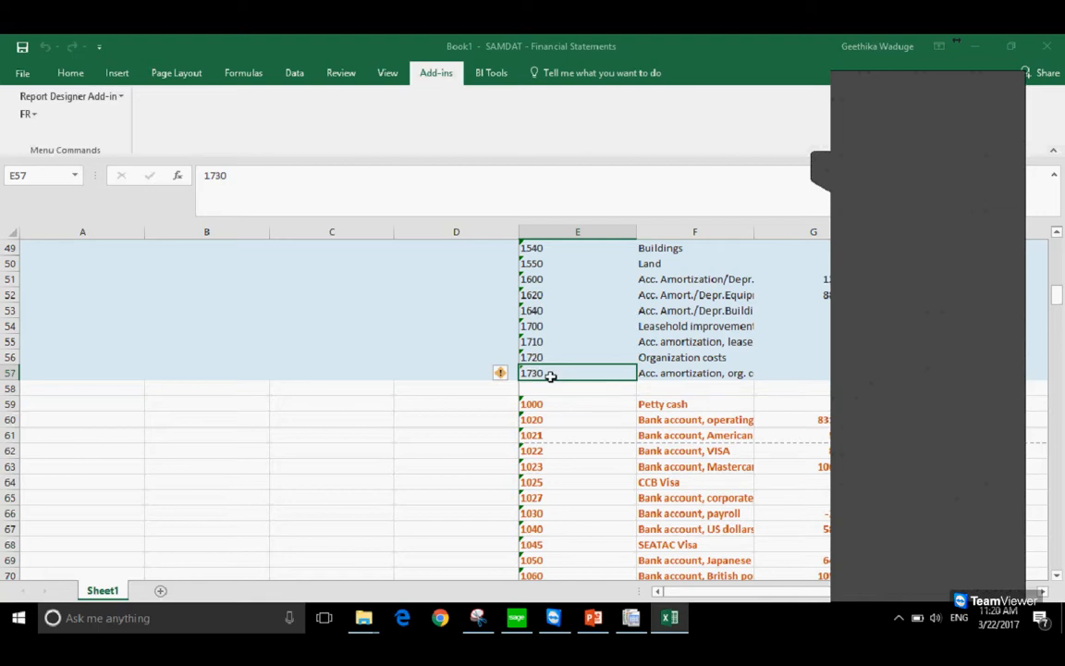
scroll(551, 374, "up", 15)
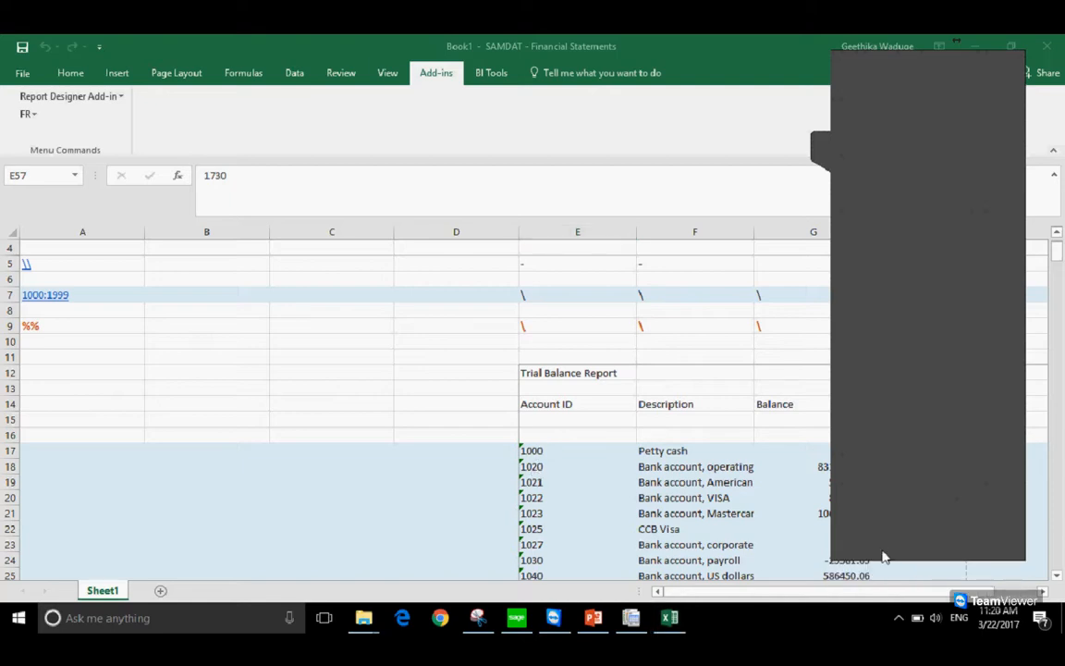
left_click(618, 449)
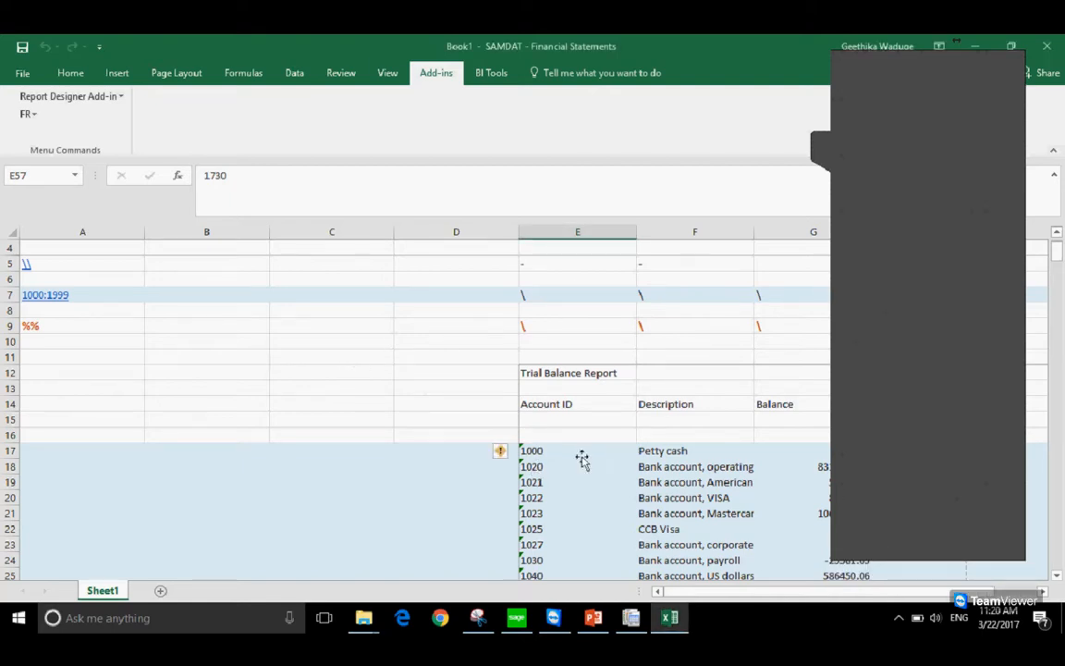
scroll(481, 463, "up", 1)
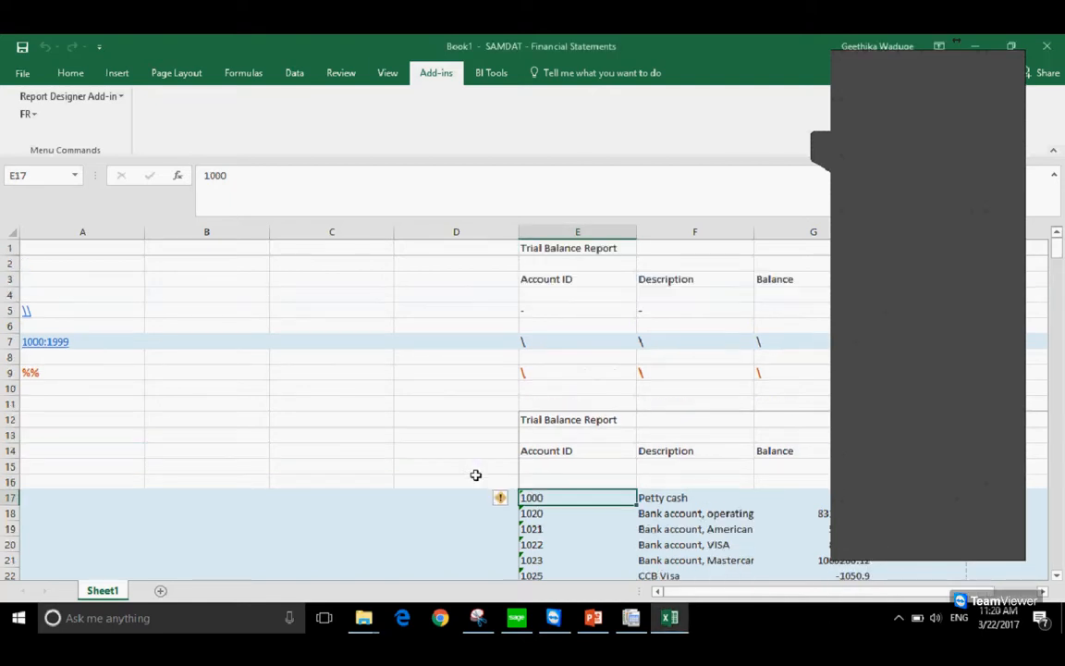
Change the account specification in cell A7 to the individual account IDs 1000, 1021, keeping the apostrophe prefix
left_click(66, 372)
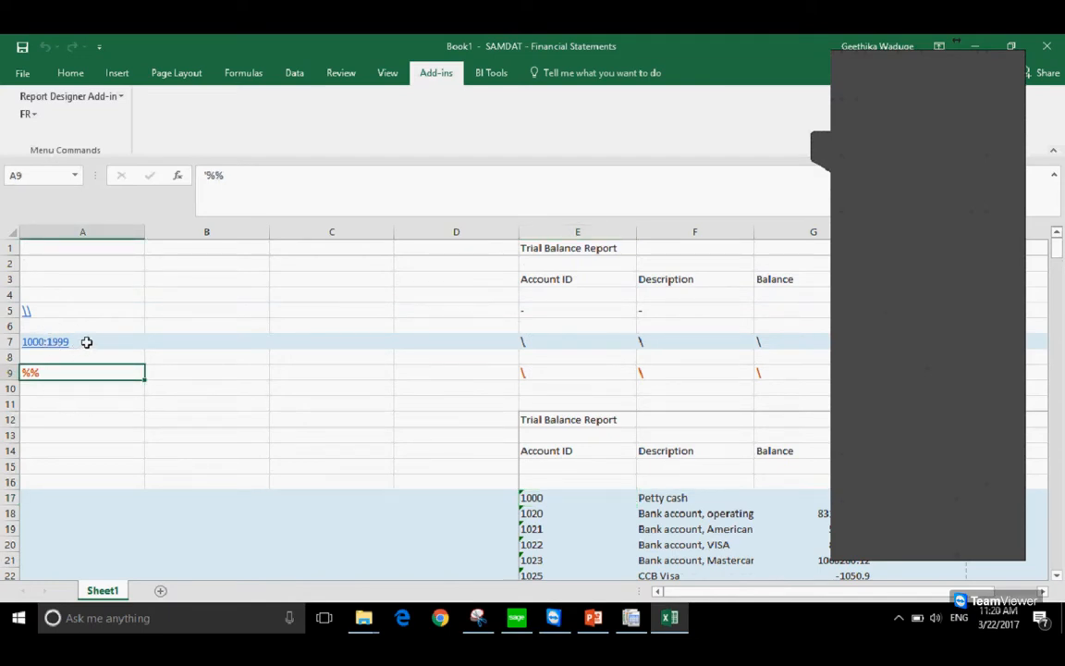
left_click(88, 340)
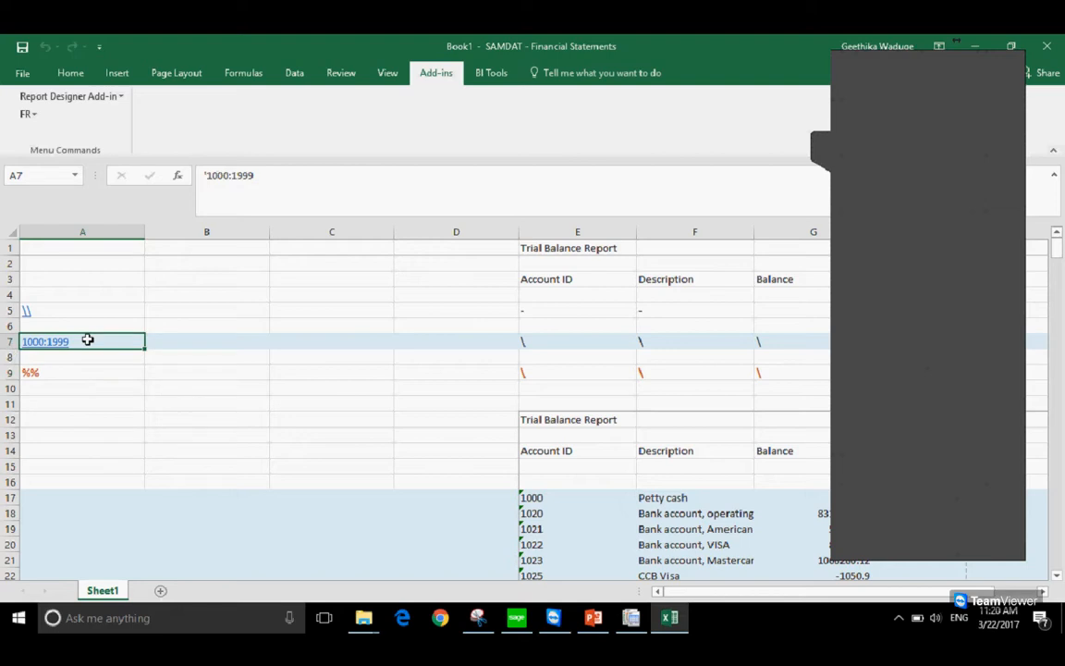
double_click(229, 175)
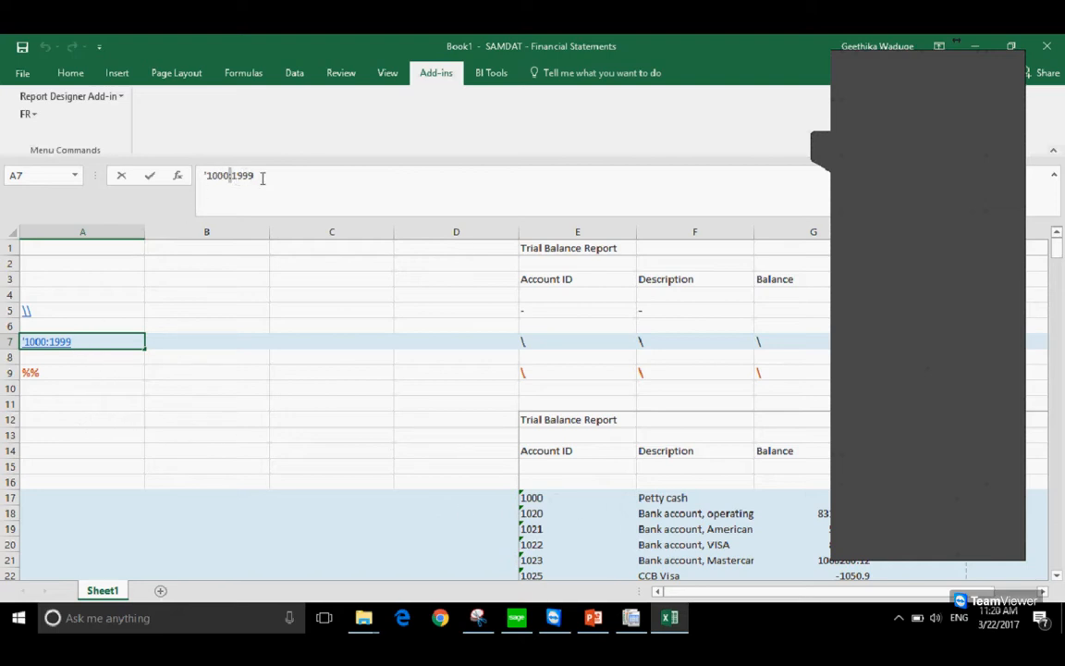
left_click_drag(275, 179, 69, 178)
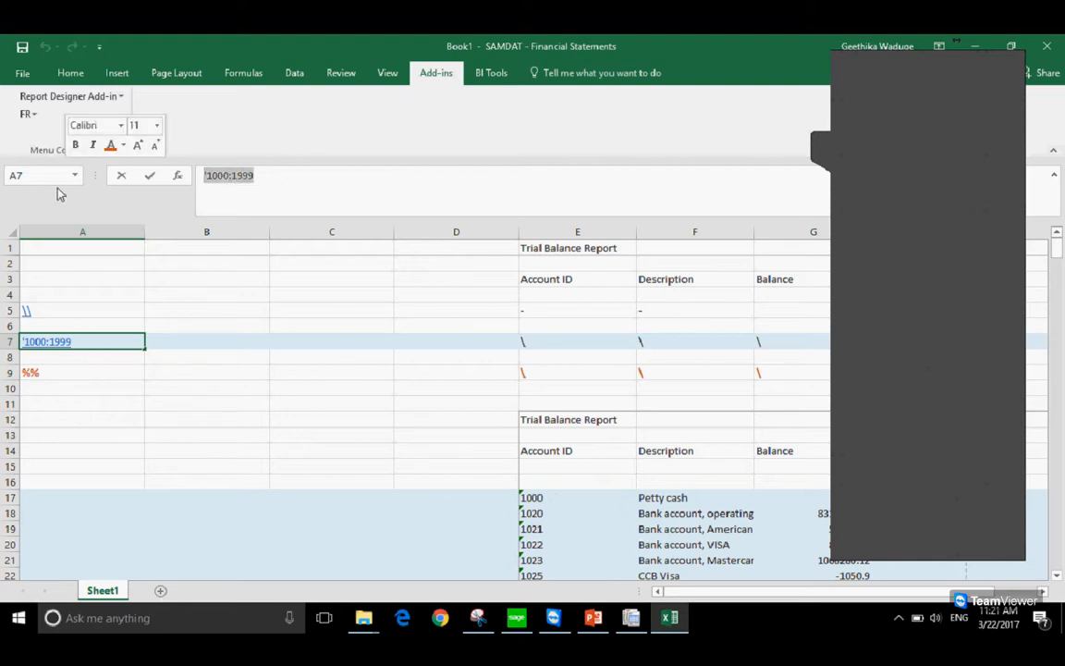
key("BackSpace")
type("'1000")
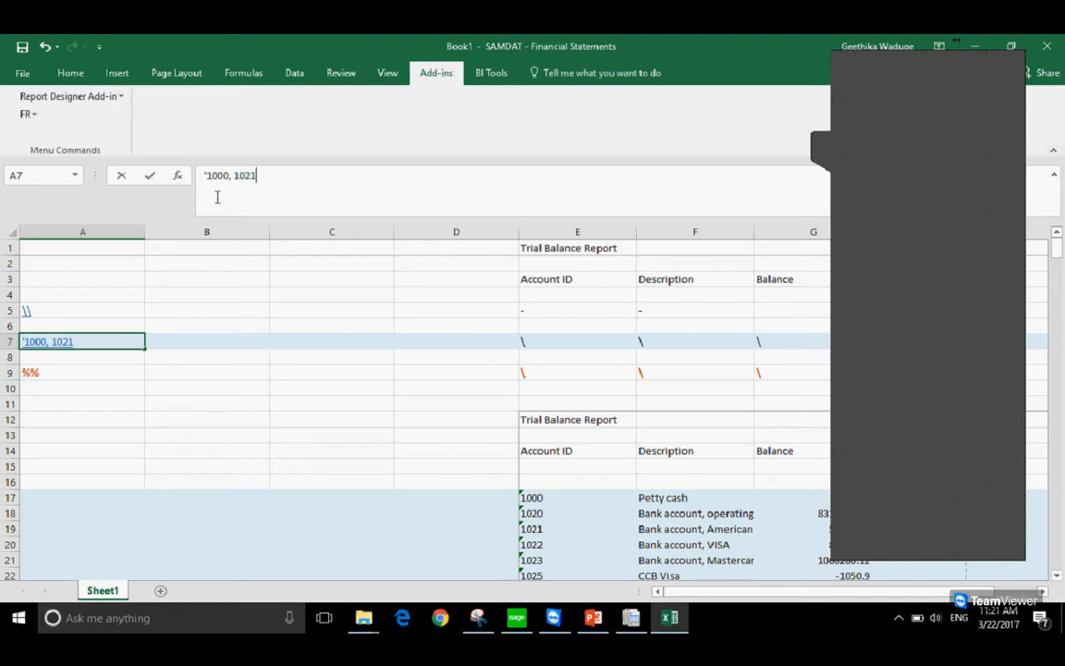
key("Return")
Generate the report again with FR View using the two account IDs in row 7 and check the light blue lines it produces
left_click(28, 114)
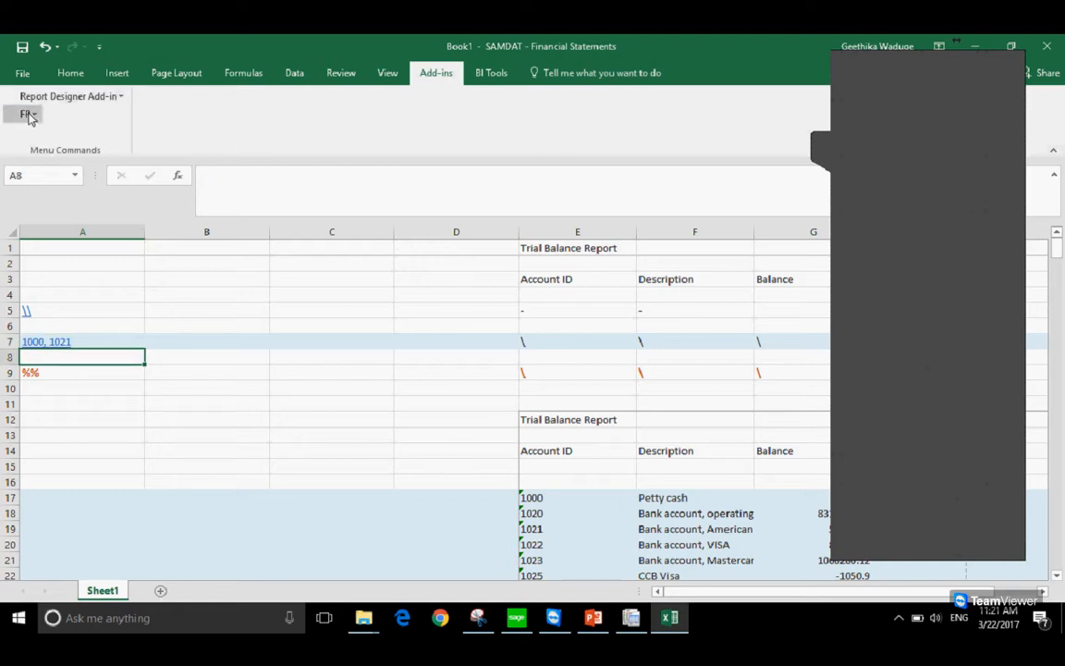
left_click(39, 133)
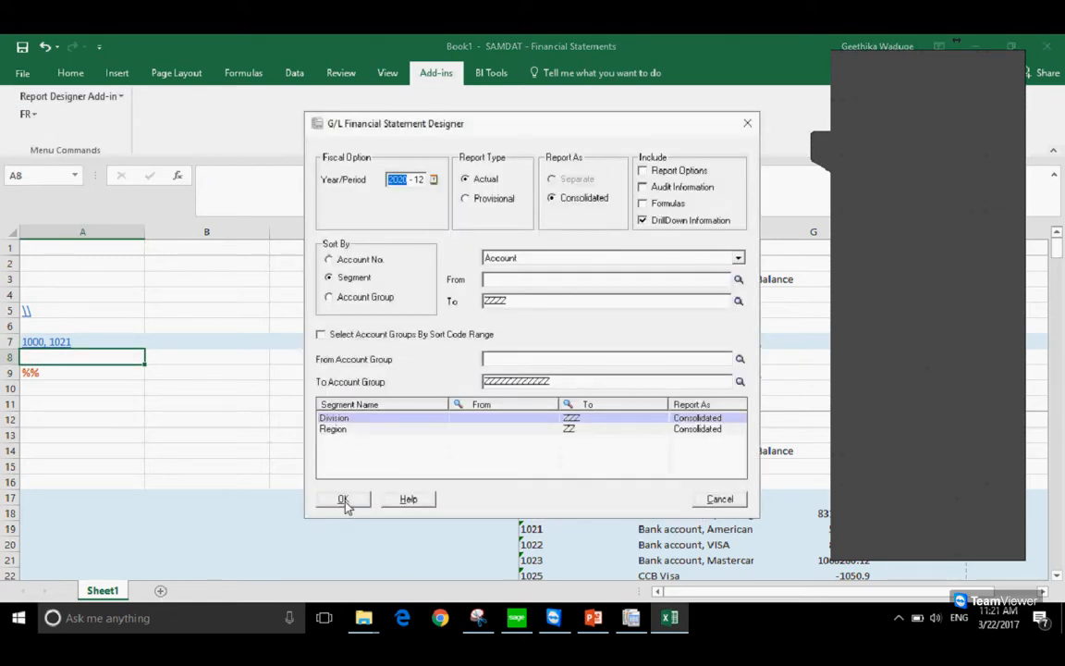
left_click(342, 499)
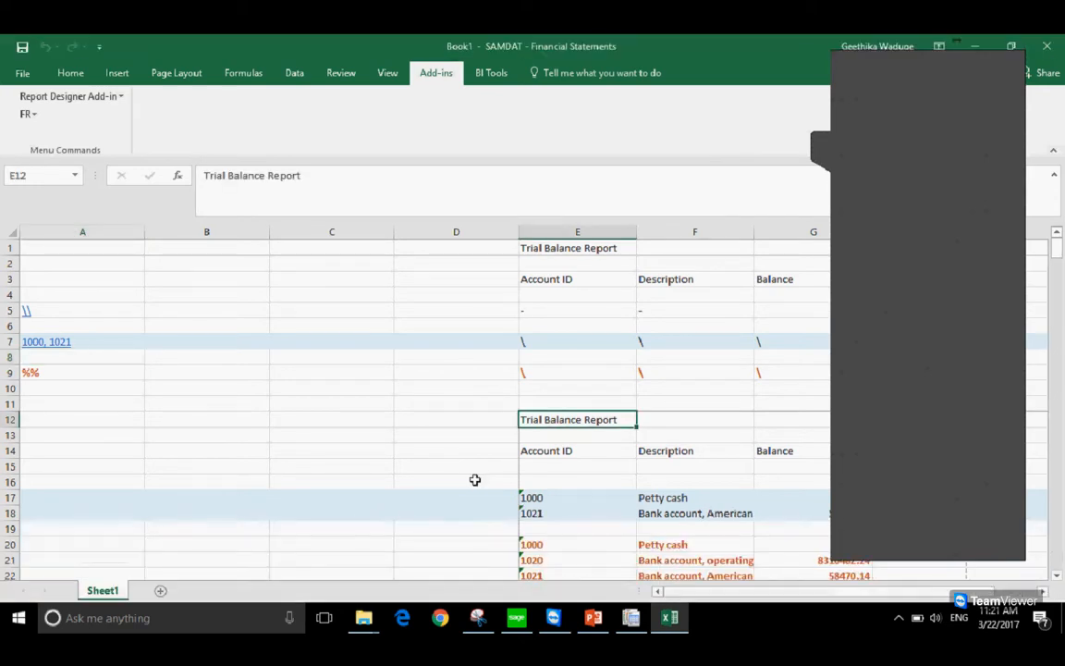
scroll(476, 480, "down", 2)
left_click_drag(532, 404, 833, 421)
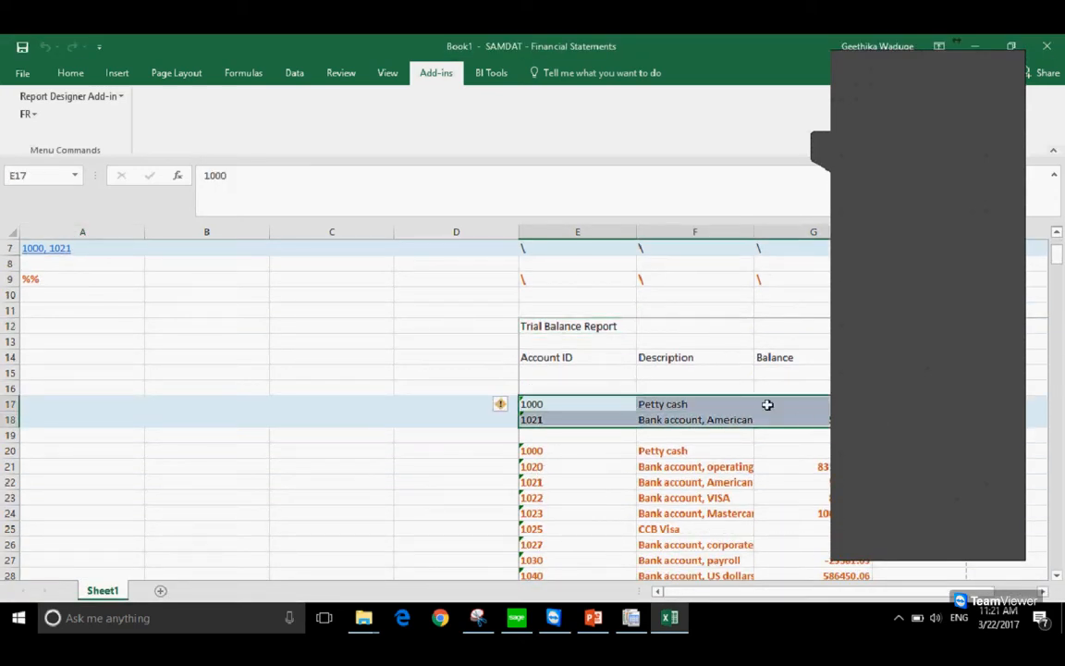
left_click(824, 151)
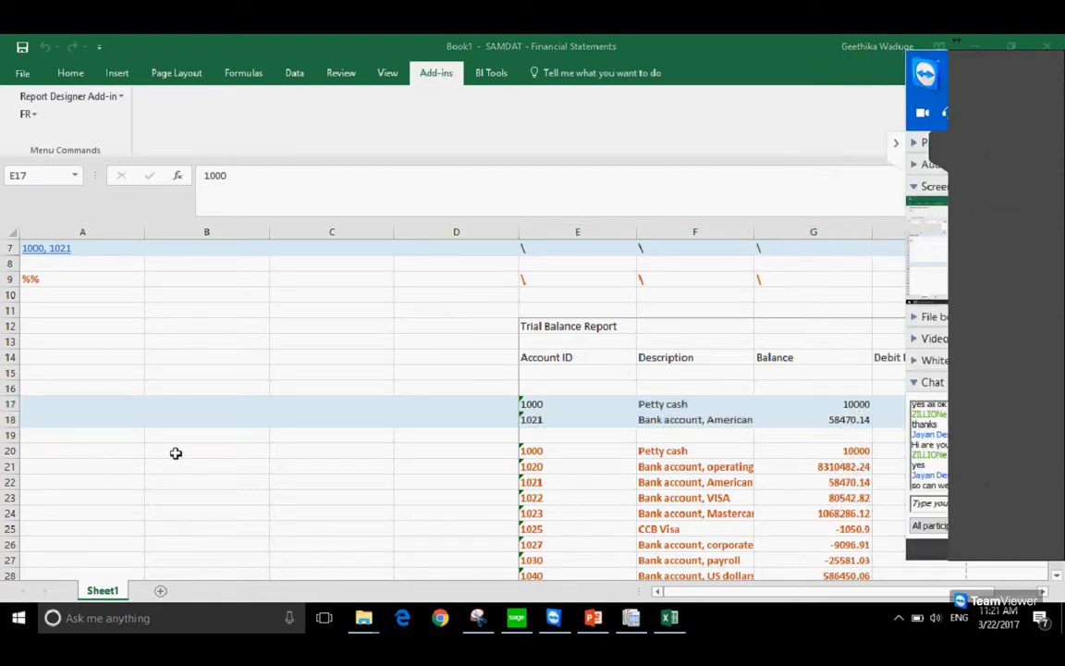
scroll(158, 407, "up", 2)
left_click(114, 342)
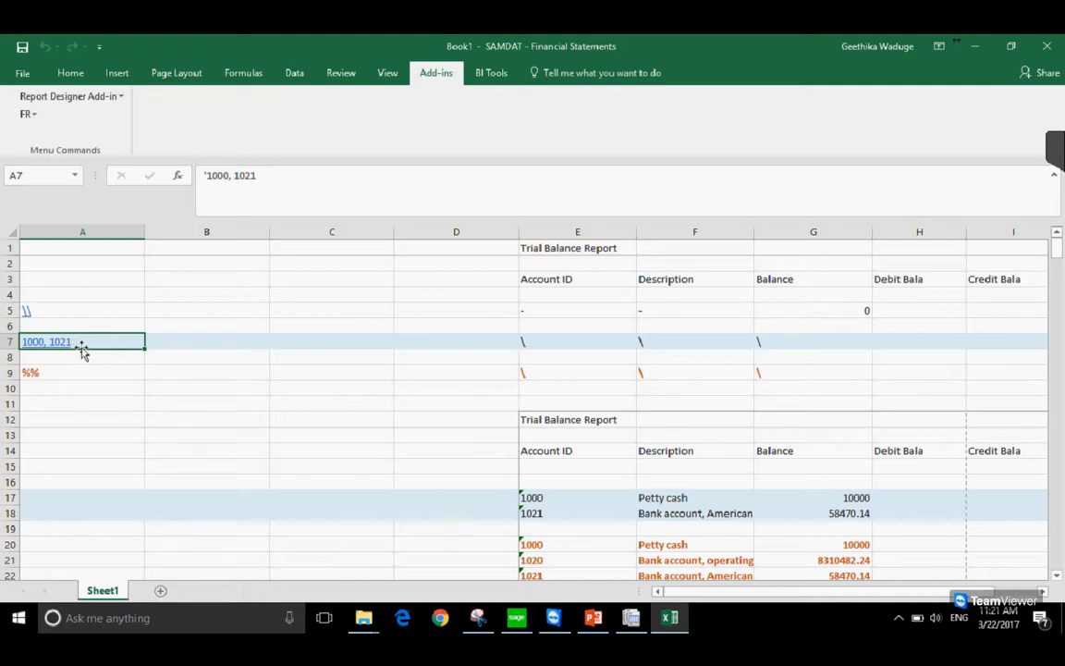
Examine the orange account lines generated by the %% row, down to the sales and sales accessories accounts
scroll(364, 471, "down", 4)
scroll(365, 471, "down", 20)
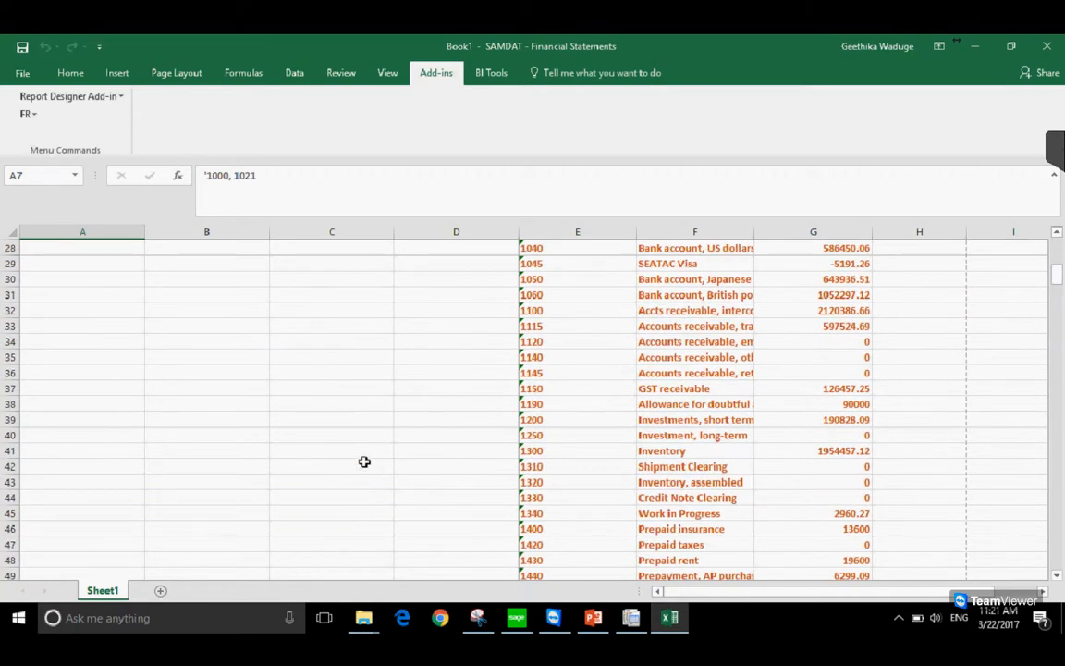
scroll(372, 448, "down", 7)
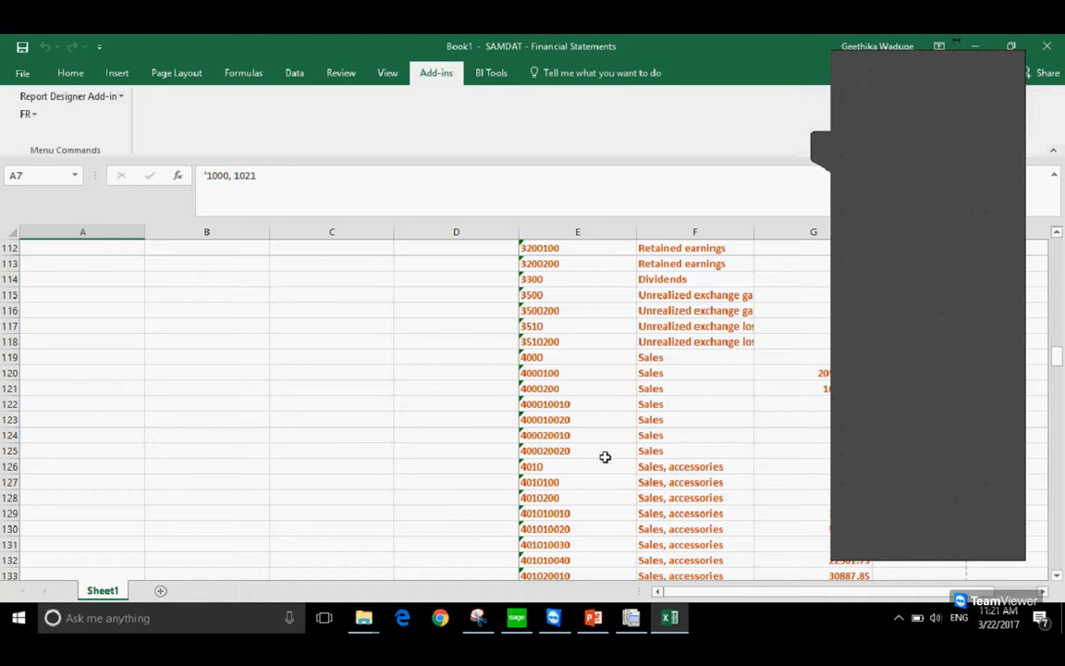
scroll(583, 479, "up", 6)
scroll(583, 479, "down", 4)
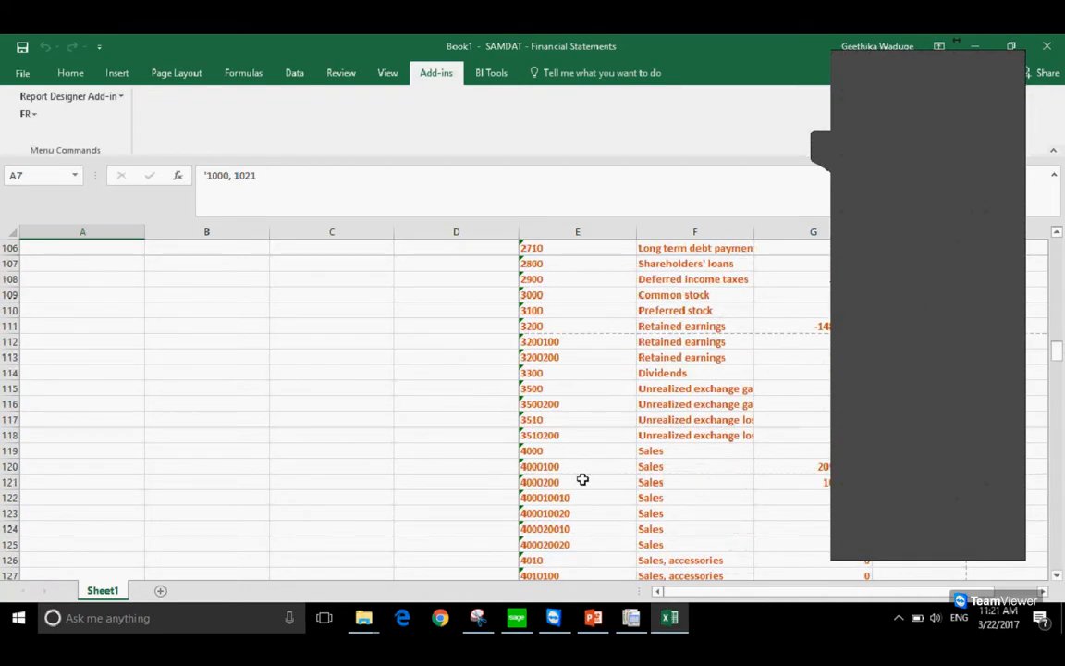
scroll(582, 479, "down", 3)
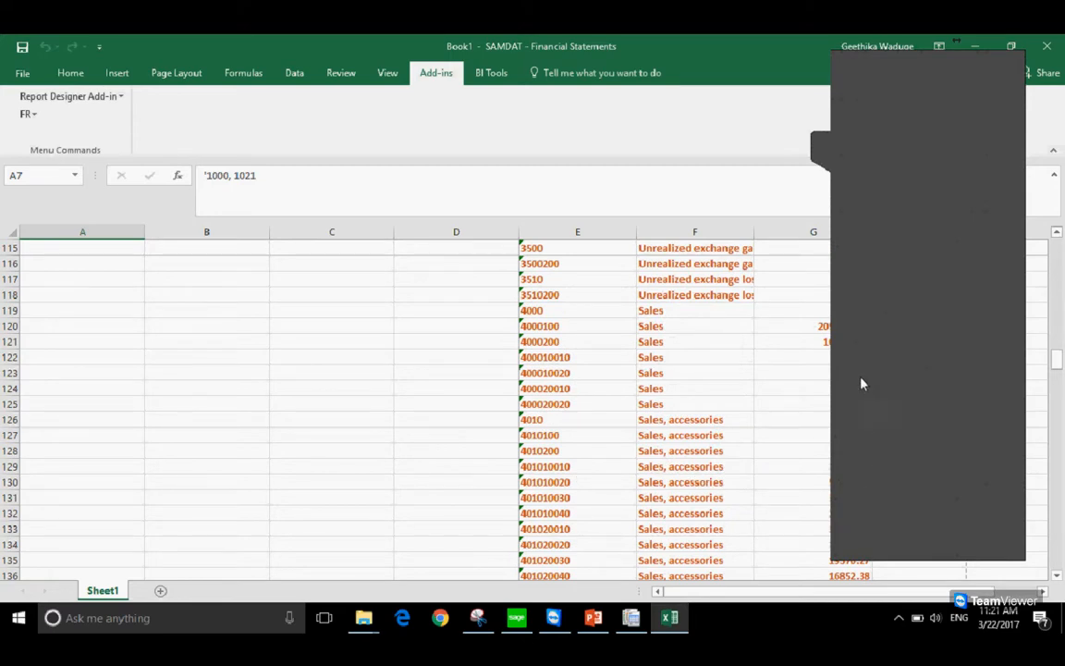
left_click(561, 524)
scroll(568, 523, "up", 1)
scroll(567, 525, "down", 1)
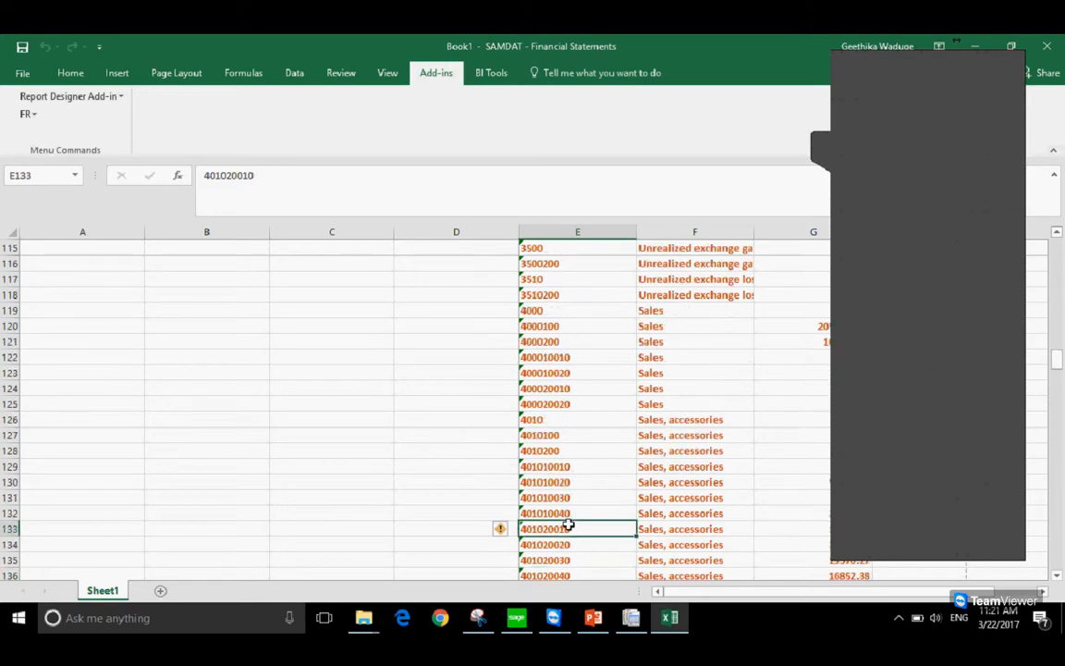
scroll(569, 524, "down", 3)
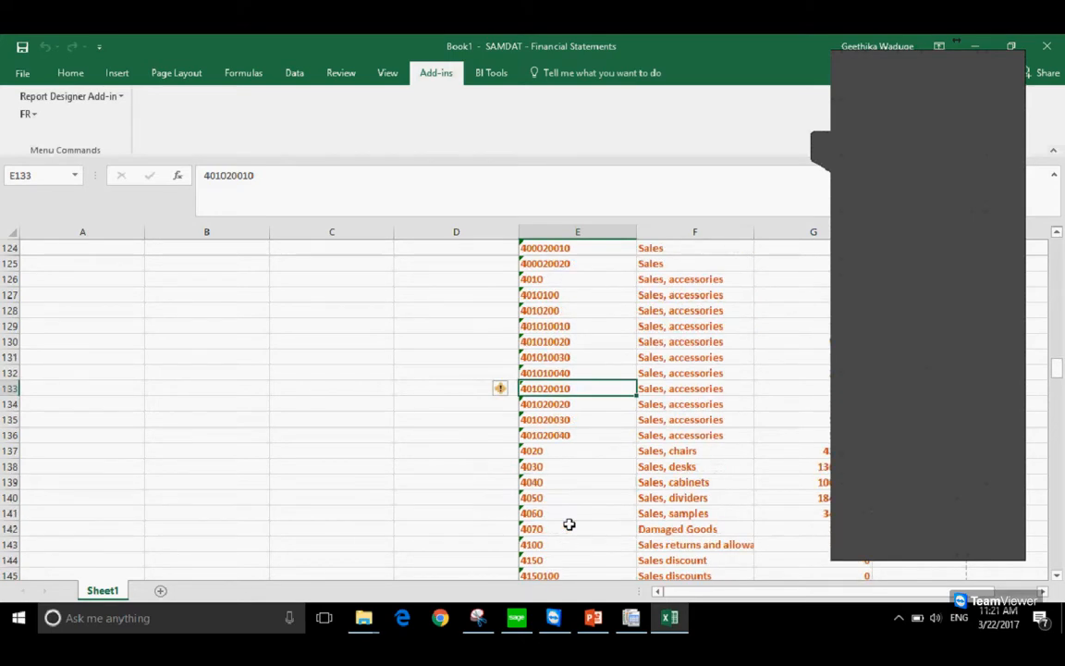
left_click(561, 278)
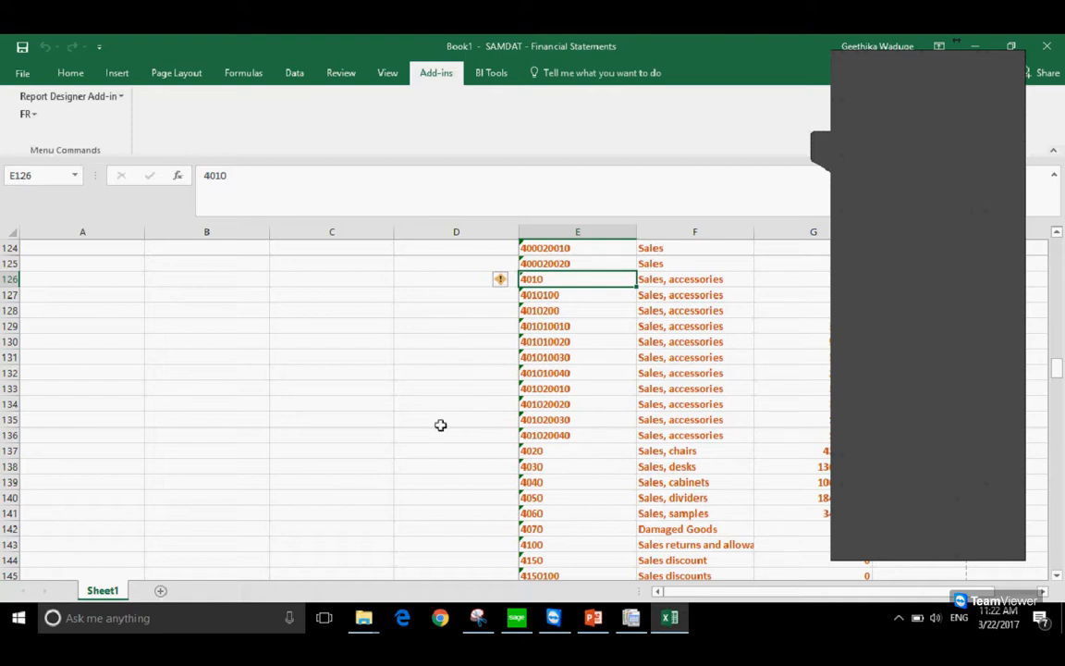
scroll(467, 471, "up", 5)
scroll(467, 471, "up", 19)
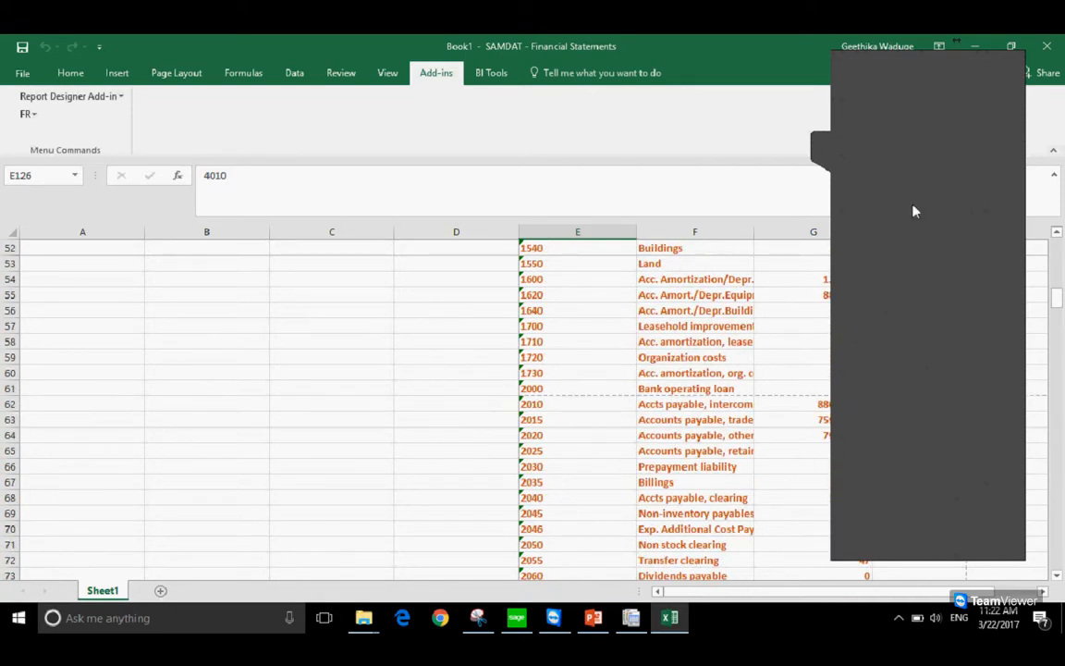
left_click(832, 151)
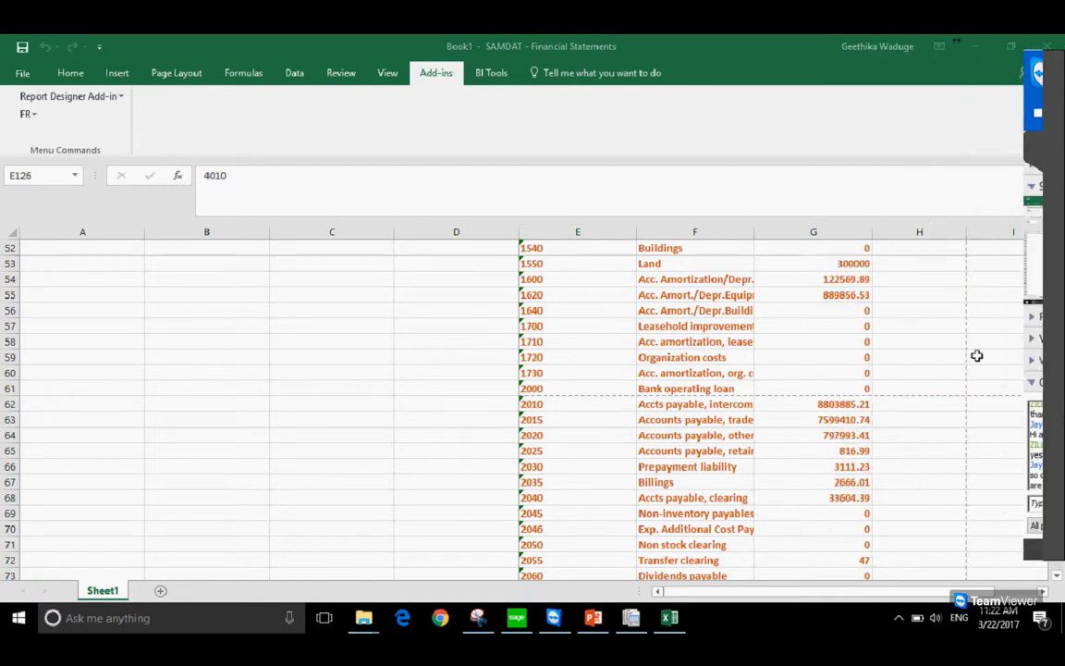
left_click_drag(1061, 300, 1056, 238)
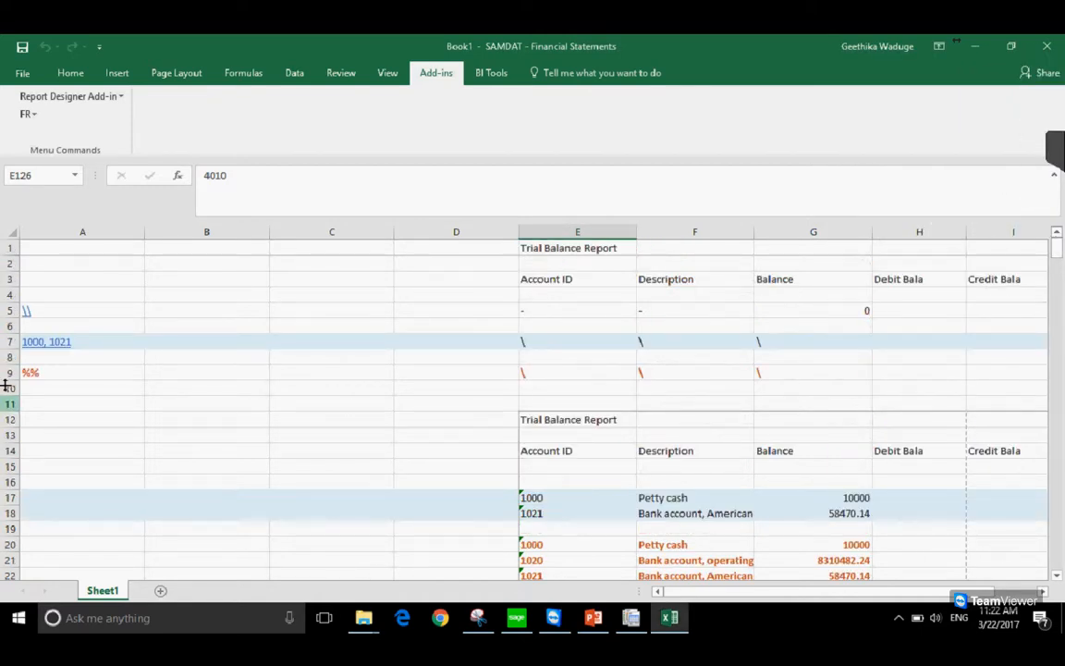
Replace the account specification in cell A7 with the wildcard 2%, keeping the apostrophe prefix
left_click(80, 341)
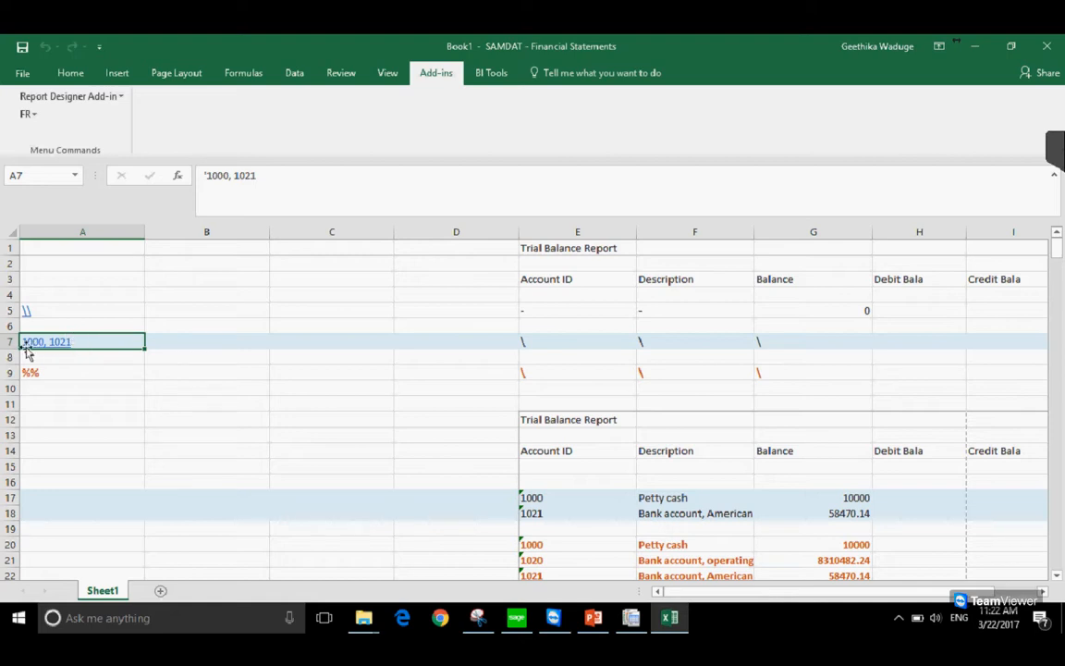
left_click(70, 359)
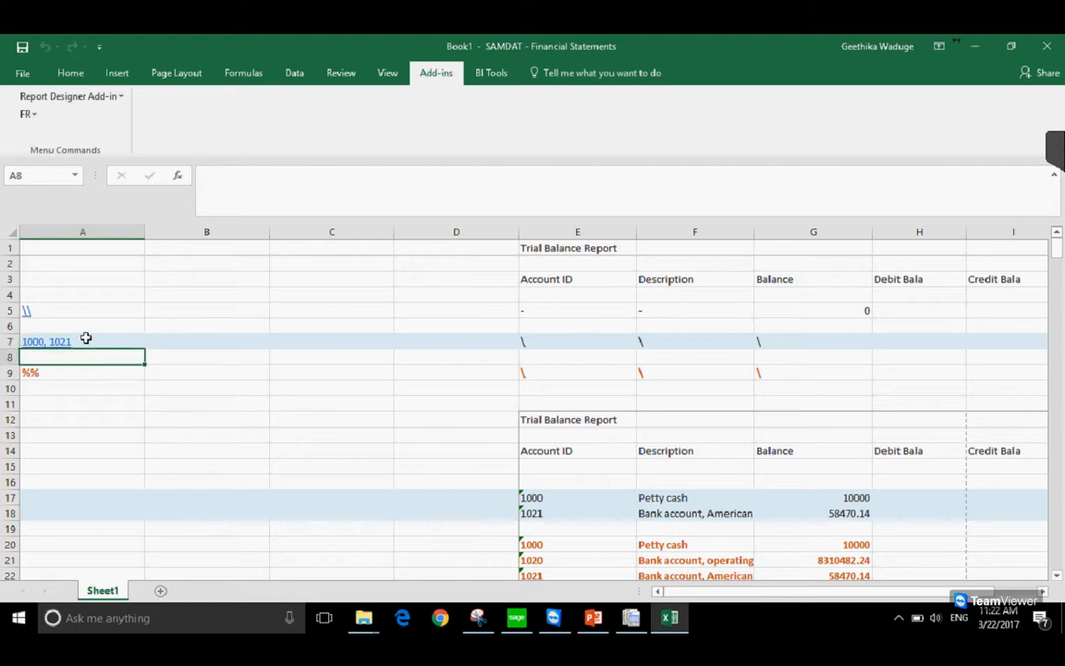
double_click(97, 342)
left_click_drag(101, 342, 3, 343)
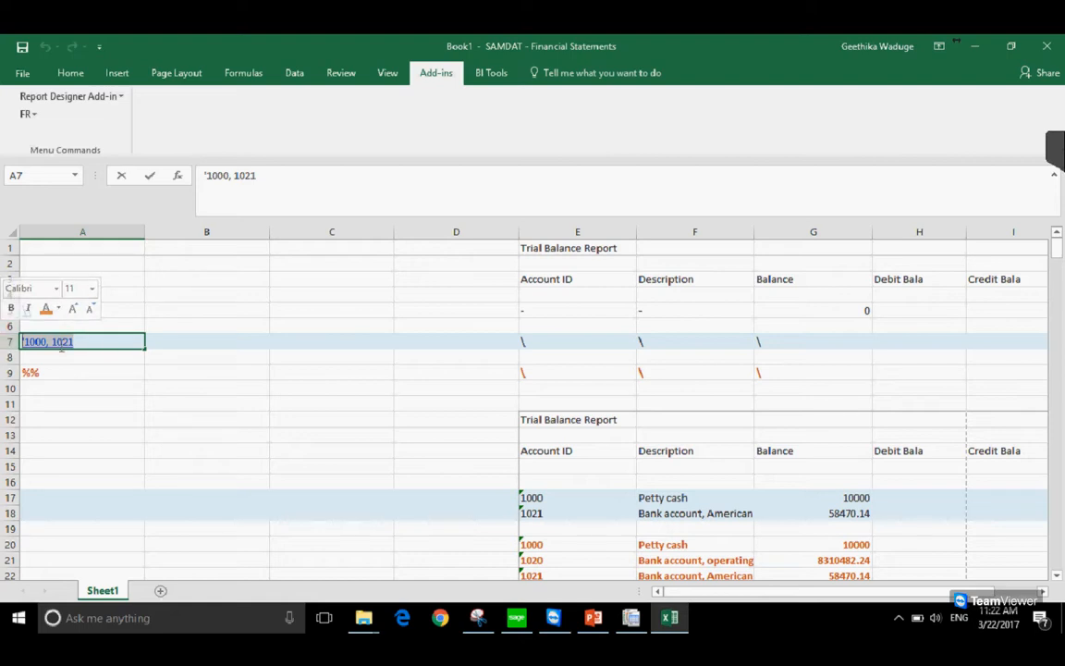
type("'")
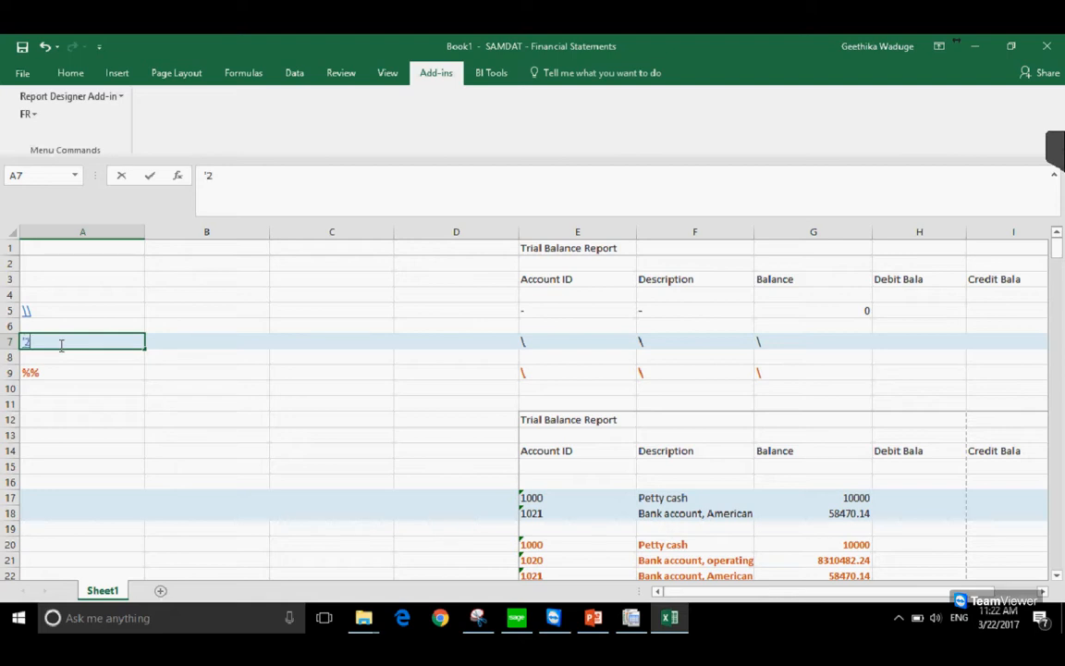
type("2%")
key("Return")
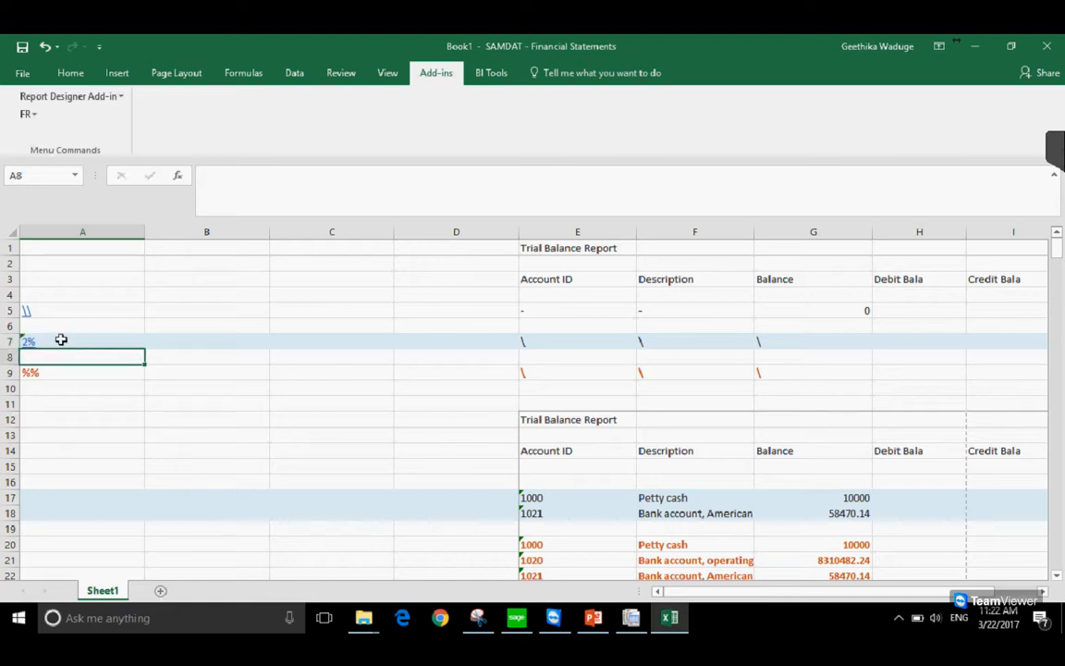
Generate the report again with FR View using the 2% wildcard in row 7
left_click(28, 114)
left_click(35, 136)
left_click(342, 496)
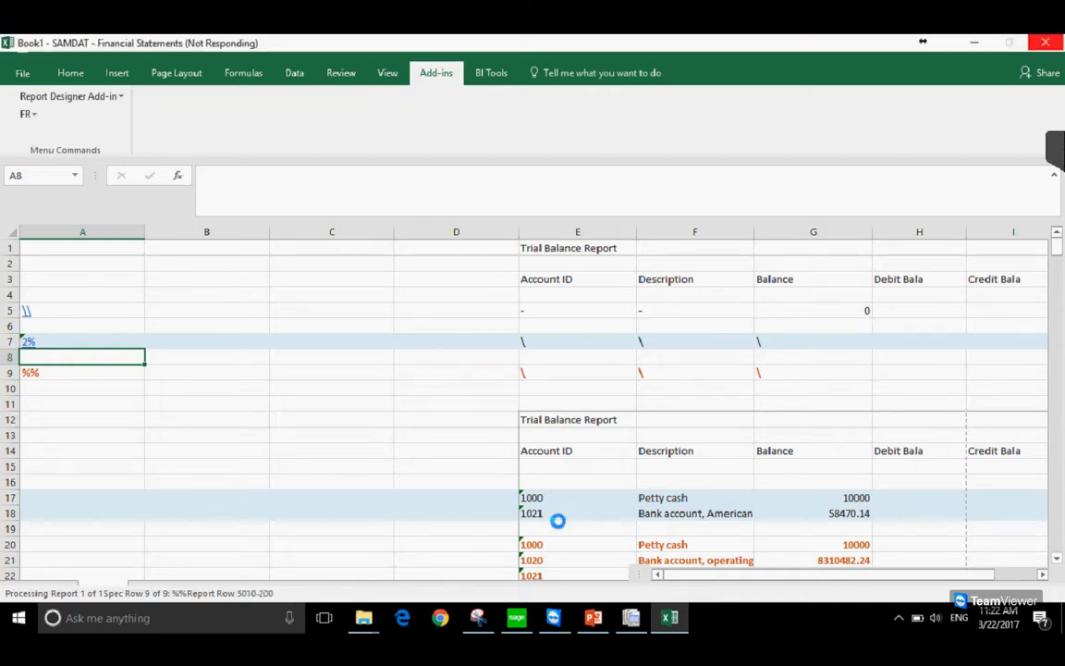
Examine the light blue account lines generated by row 7 and compare them with the wildcard specification in cell A7
left_click(566, 498)
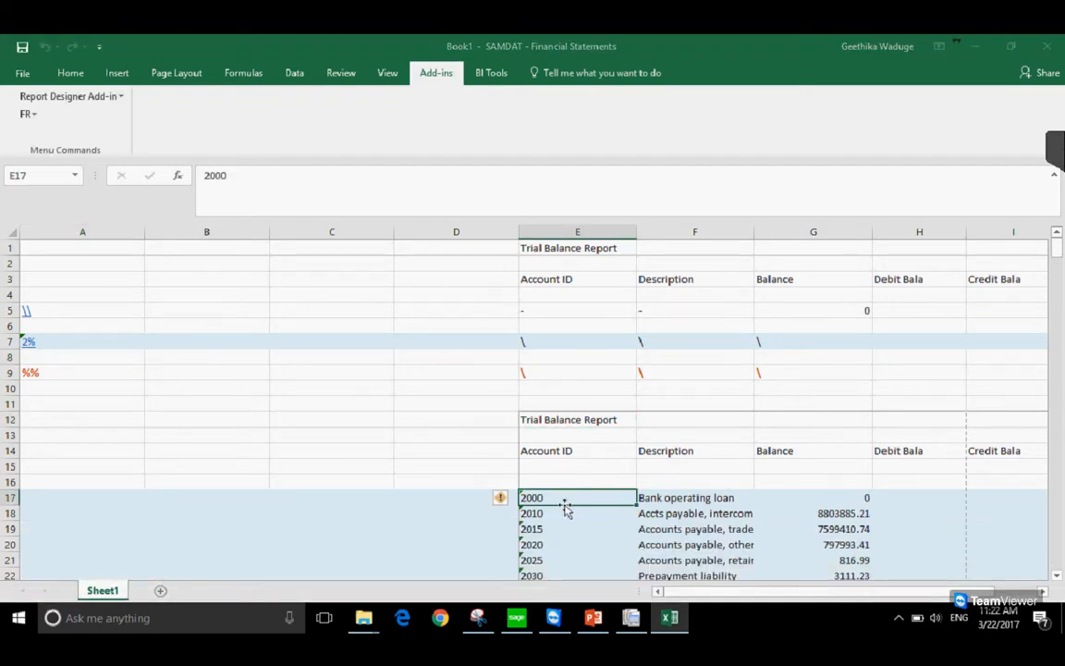
scroll(564, 506, "down", 4)
scroll(565, 506, "down", 1)
scroll(564, 505, "up", 5)
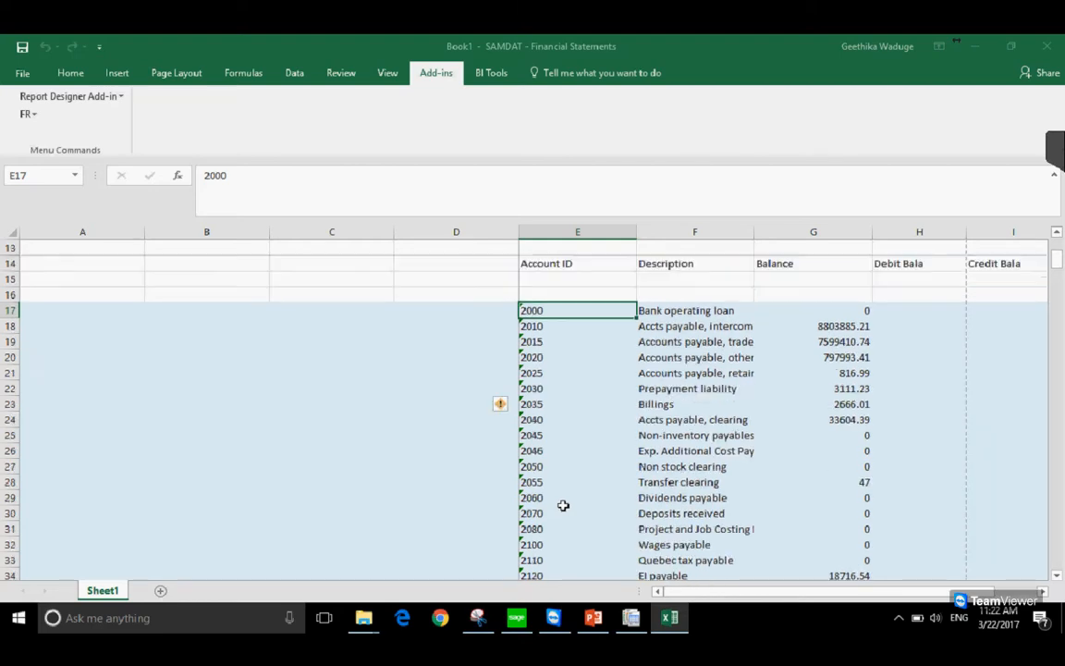
scroll(563, 504, "down", 4)
scroll(563, 504, "down", 2)
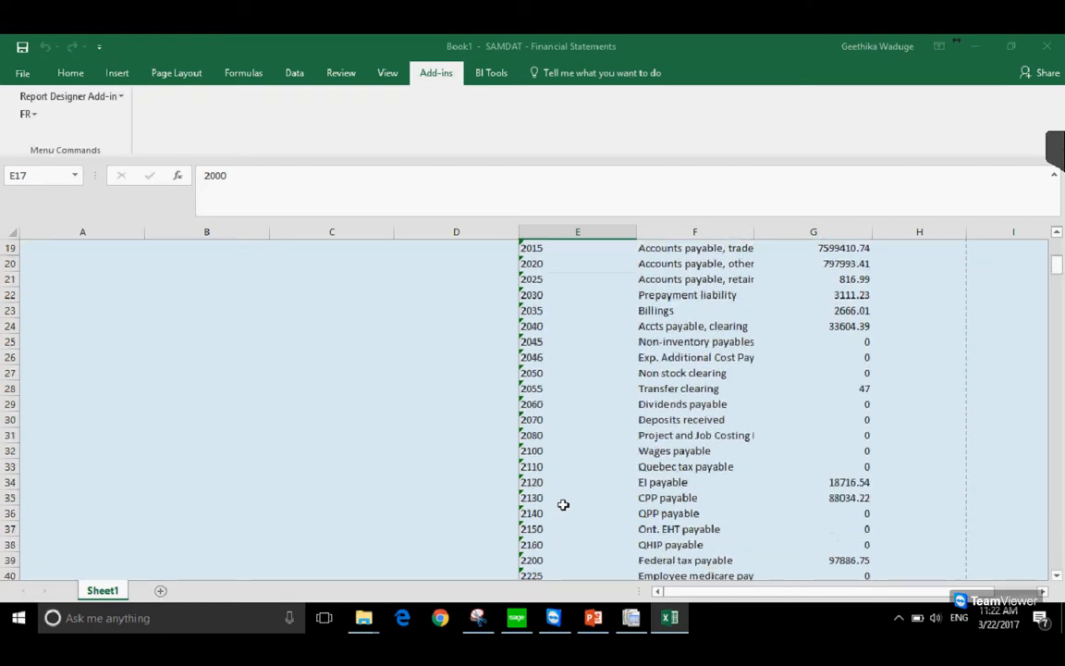
scroll(563, 504, "up", 4)
scroll(561, 505, "down", 15)
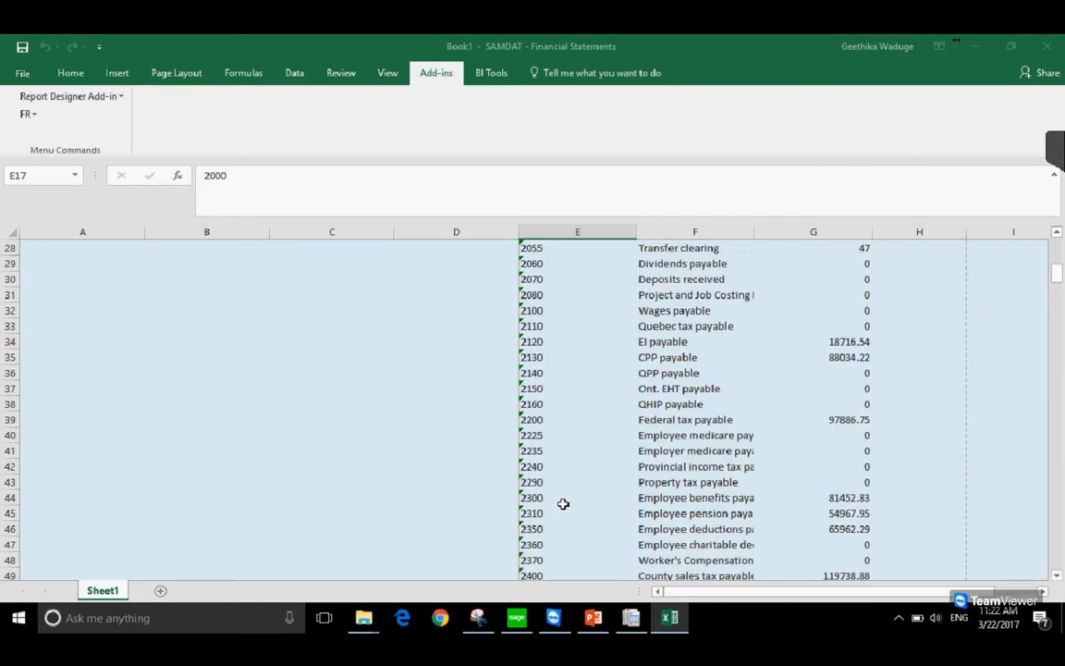
scroll(561, 506, "down", 3)
scroll(553, 524, "up", 13)
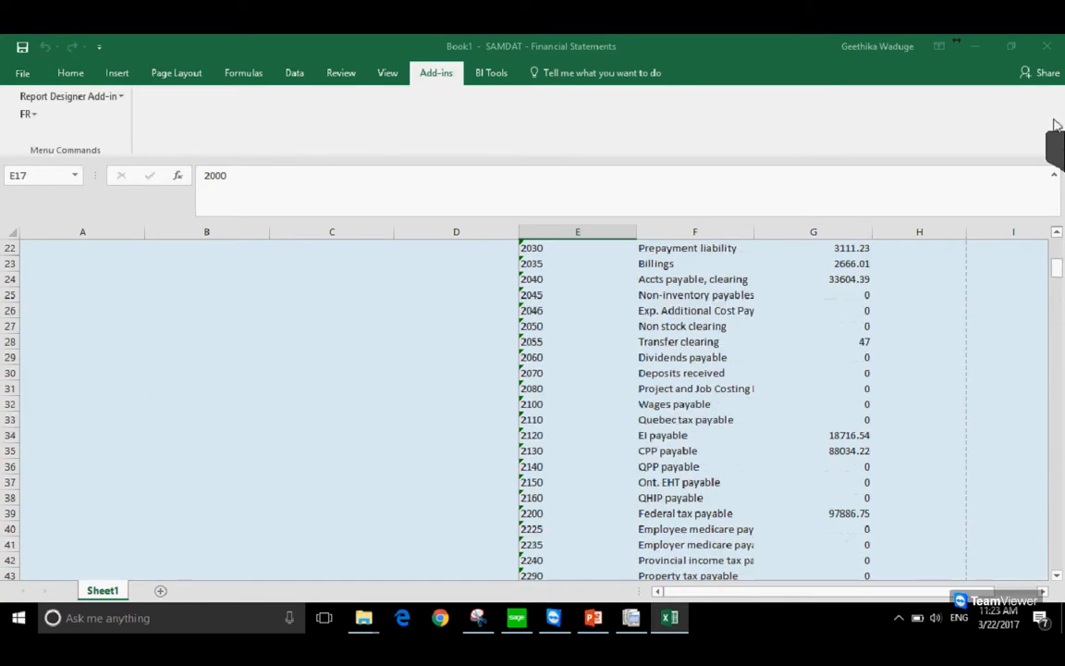
left_click_drag(1058, 271, 1057, 242)
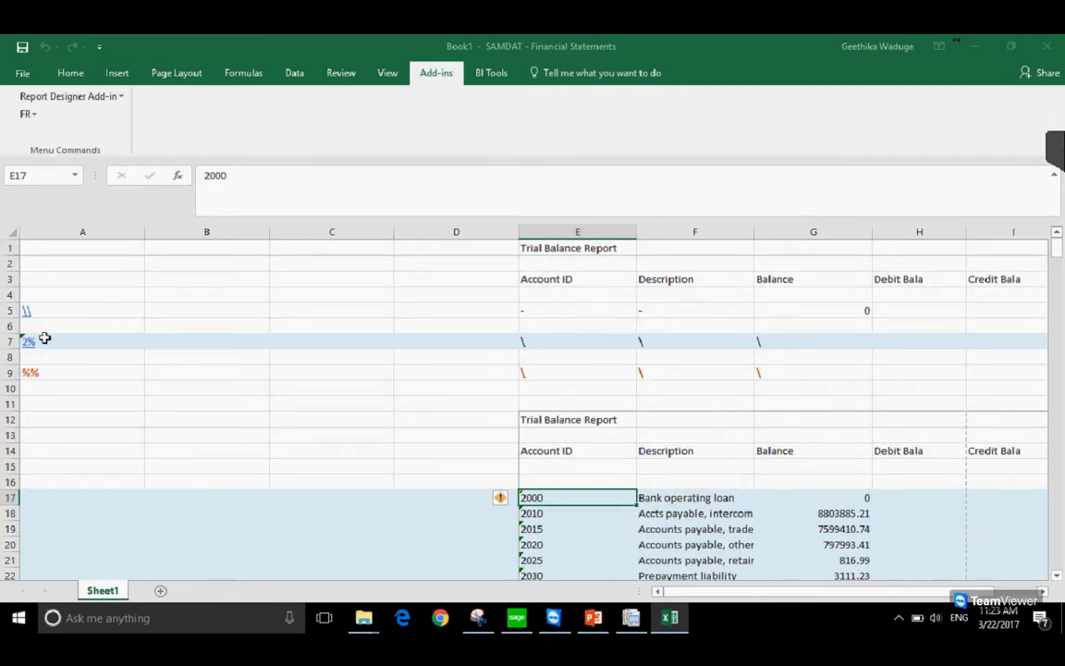
left_click(46, 340)
double_click(69, 339)
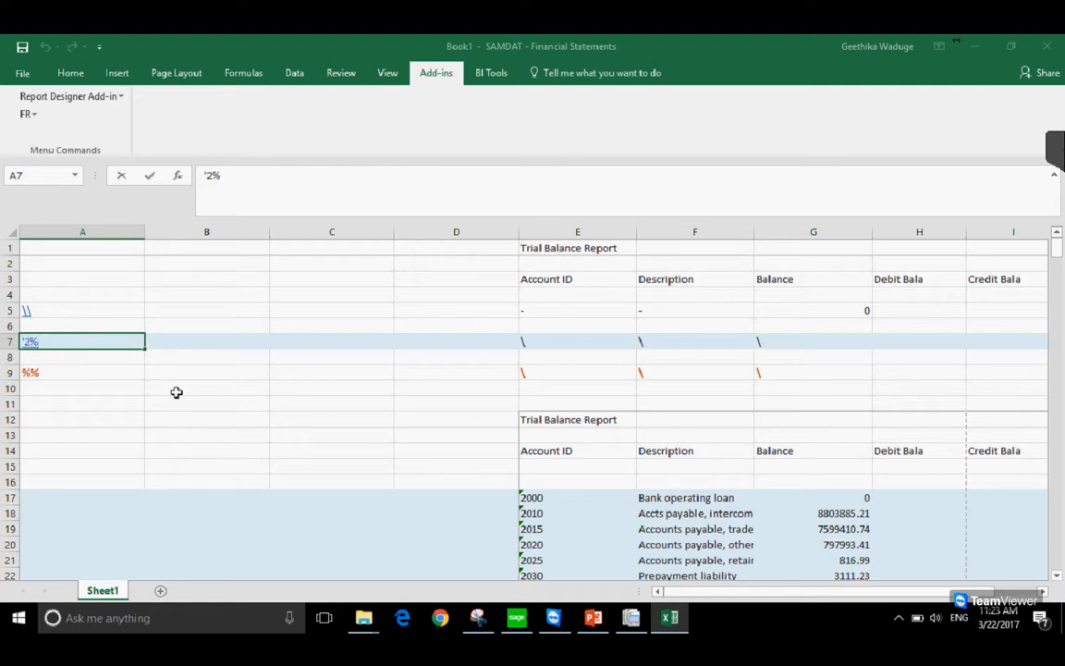
left_click(566, 501)
scroll(552, 554, "down", 2)
scroll(543, 552, "up", 2)
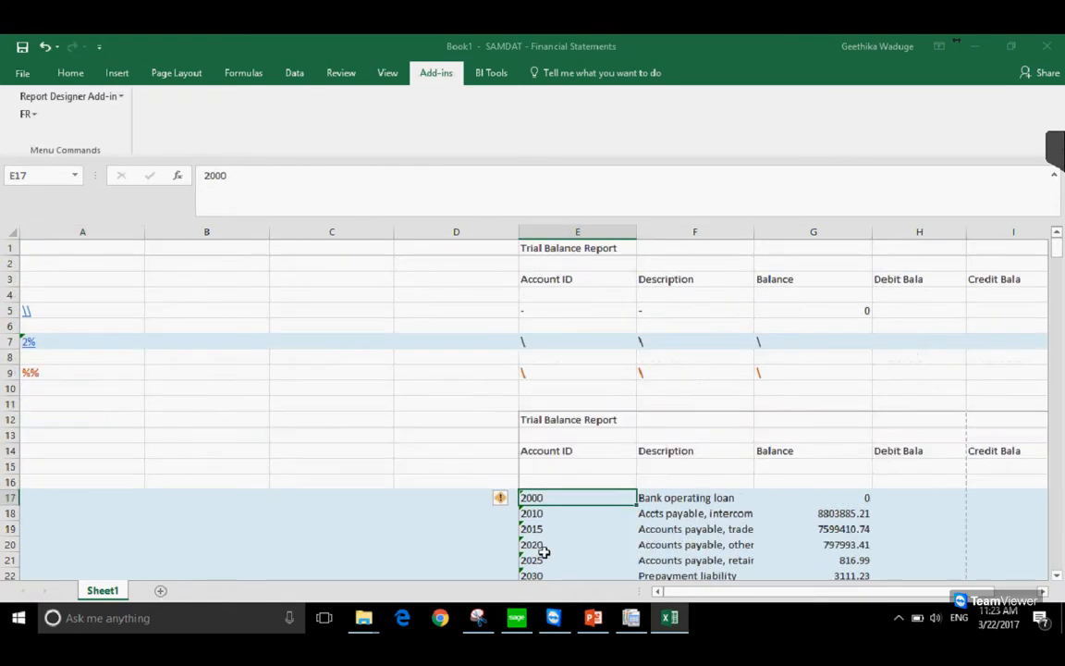
Examine the formula in cell E5 and the unformatted multi-segment sales account IDs in the orange section
left_click(542, 309)
scroll(555, 500, "down", 9)
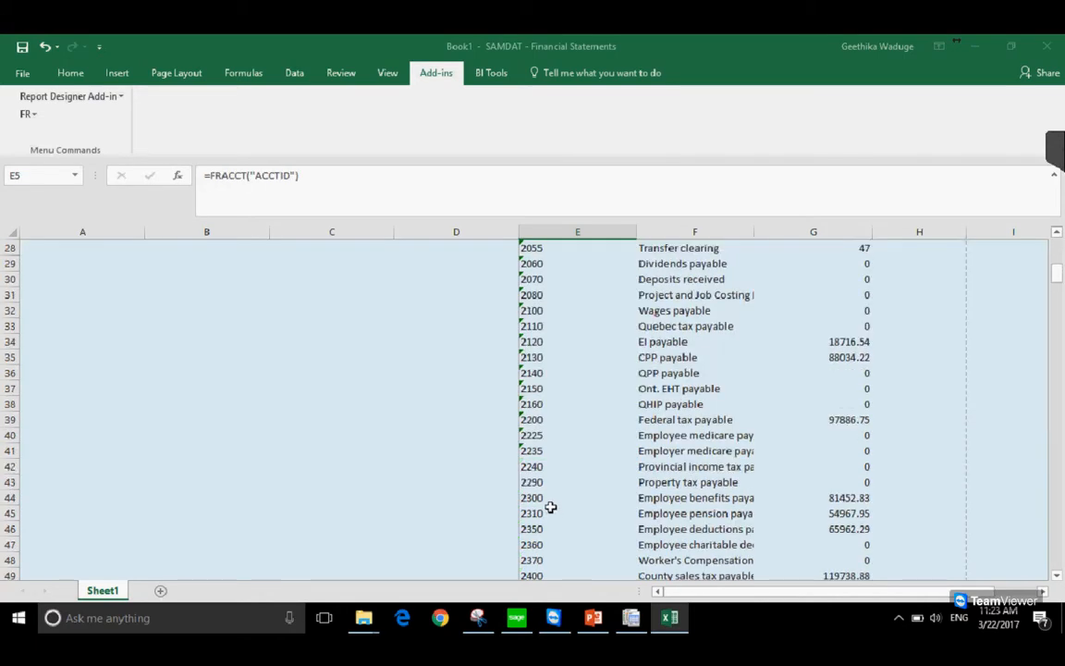
scroll(552, 513, "down", 20)
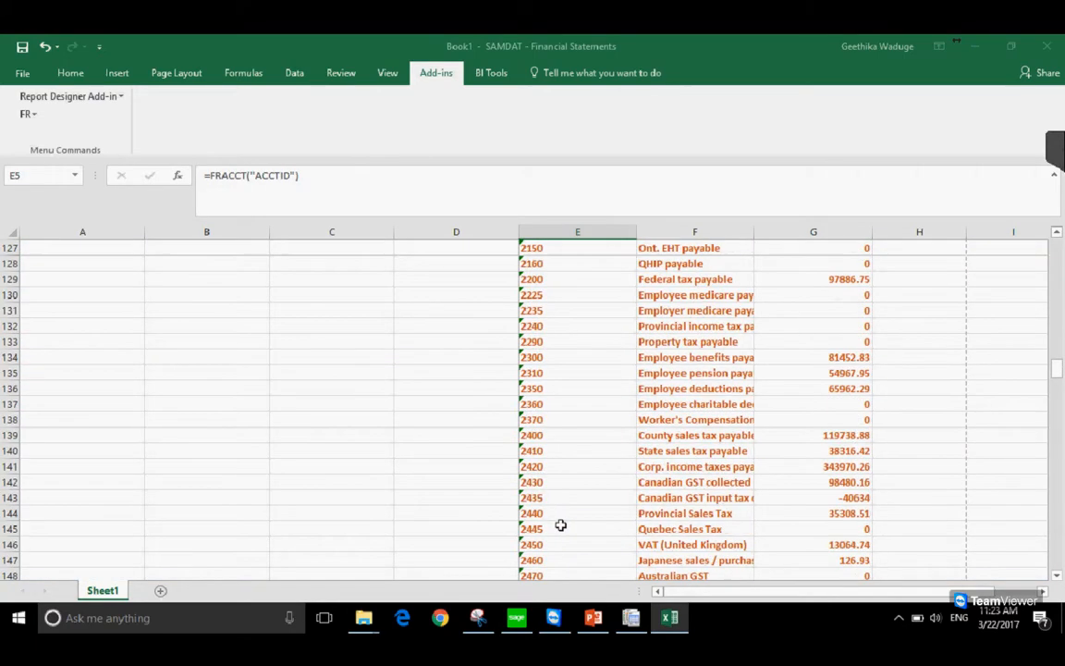
scroll(560, 525, "down", 11)
left_click(562, 342)
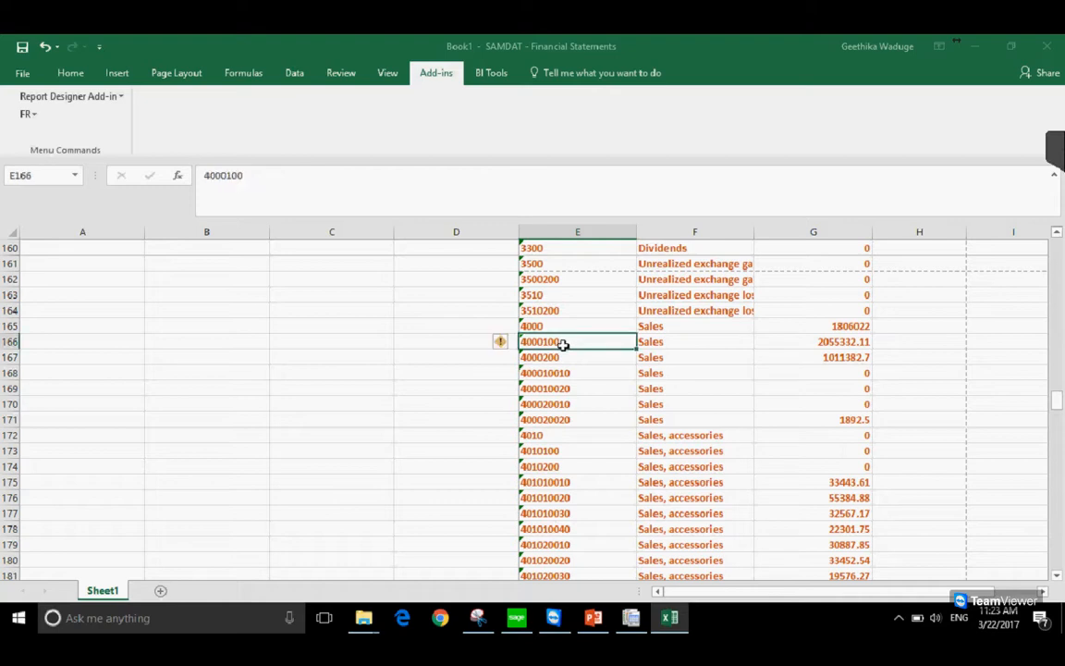
double_click(546, 342)
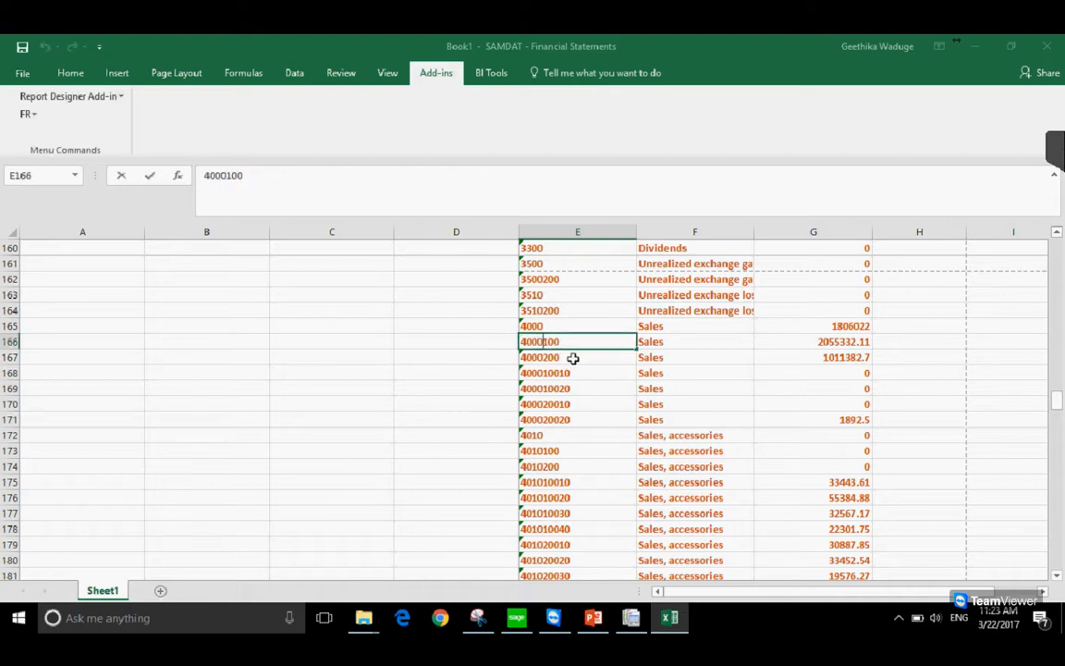
For cell E5, set up an FRACCT function in FR Paste with the field ACCTFMTTD (Account Number)
scroll(578, 464, "up", 5)
left_click_drag(1057, 387, 1057, 261)
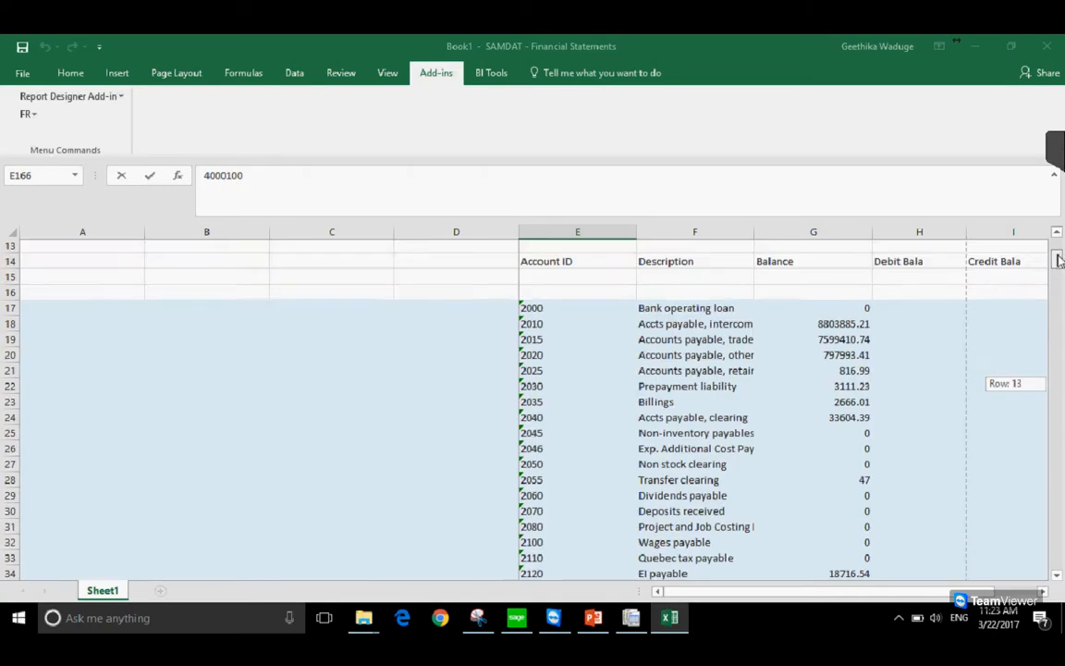
scroll(543, 308, "up", 4)
left_click(544, 310)
left_click(27, 113)
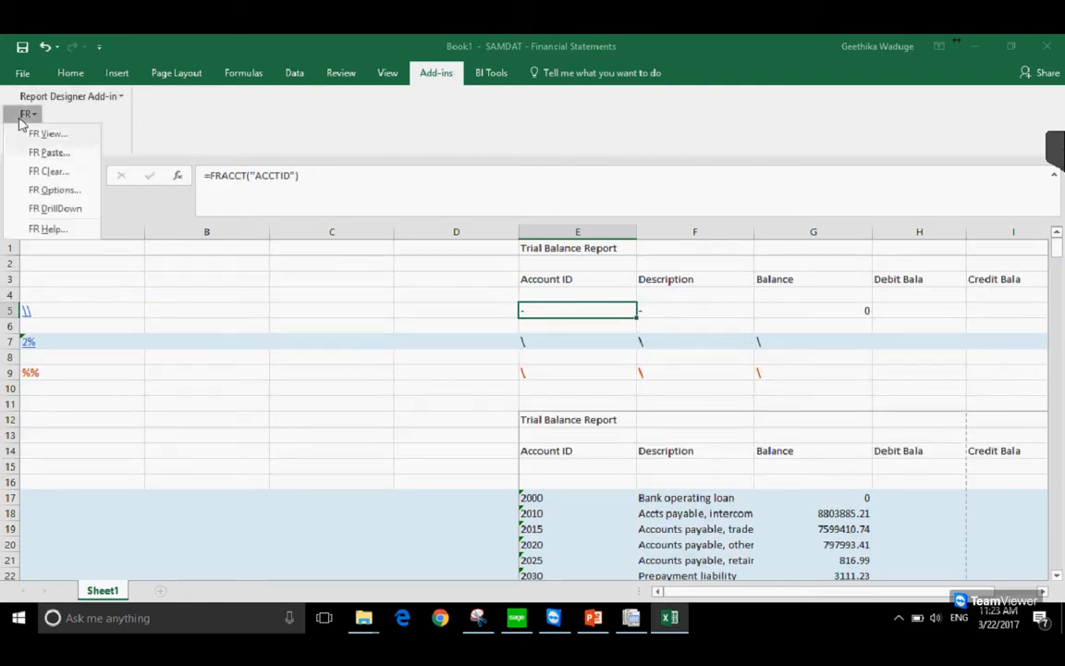
left_click(48, 153)
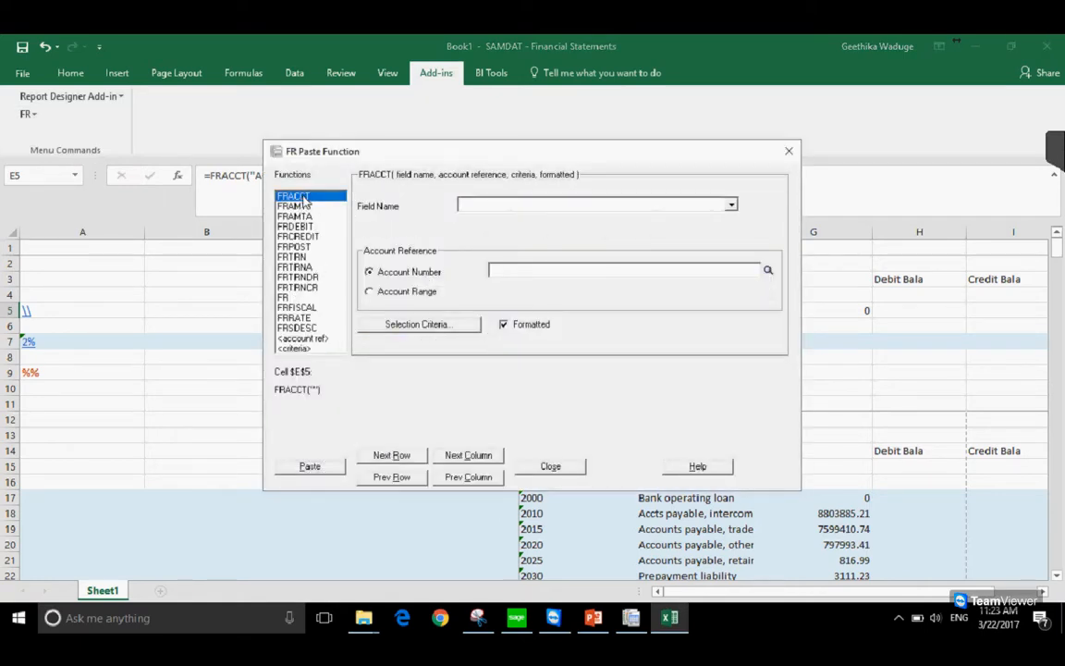
left_click(549, 205)
left_click(733, 288)
left_click(733, 288)
left_click(732, 289)
left_click(733, 288)
left_click(732, 288)
left_click(733, 288)
left_click(732, 289)
left_click(732, 289)
left_click(732, 288)
scroll(592, 264, "down", 1)
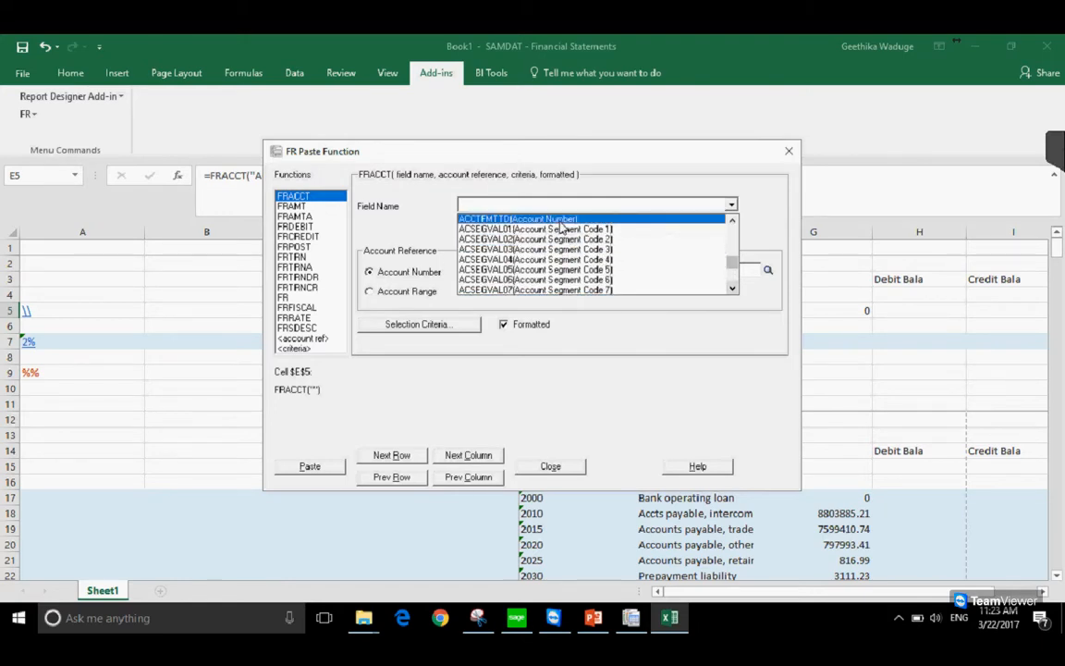
left_click(536, 219)
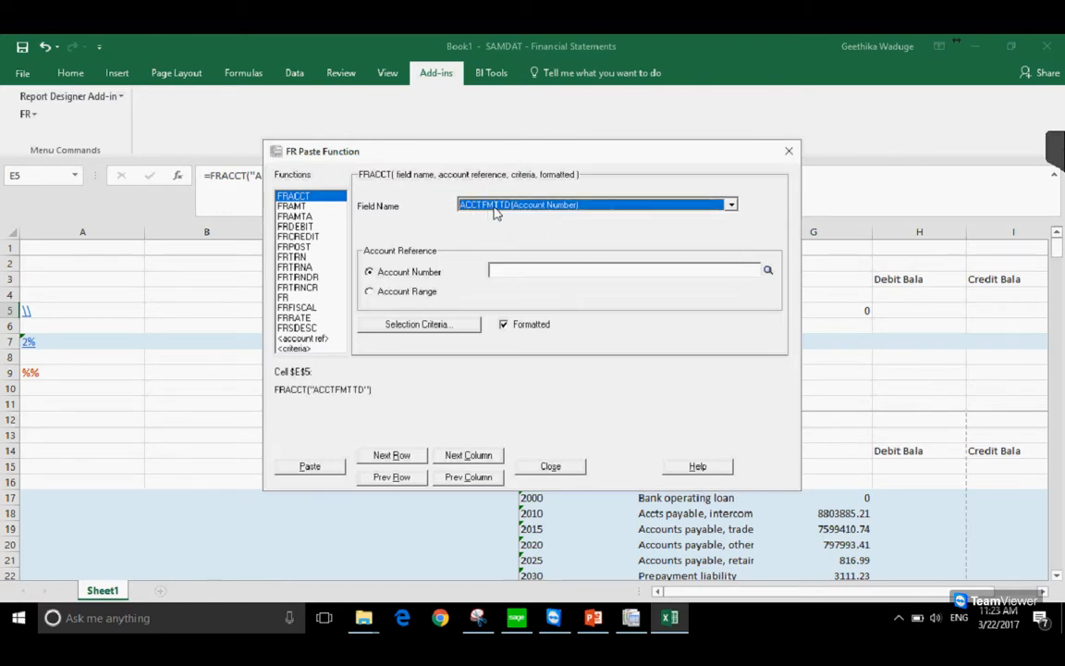
Paste the FRACCT("ACCTFMTTD") function into cell E5 and close the FR Paste Function dialog
left_click_drag(421, 147, 929, 120)
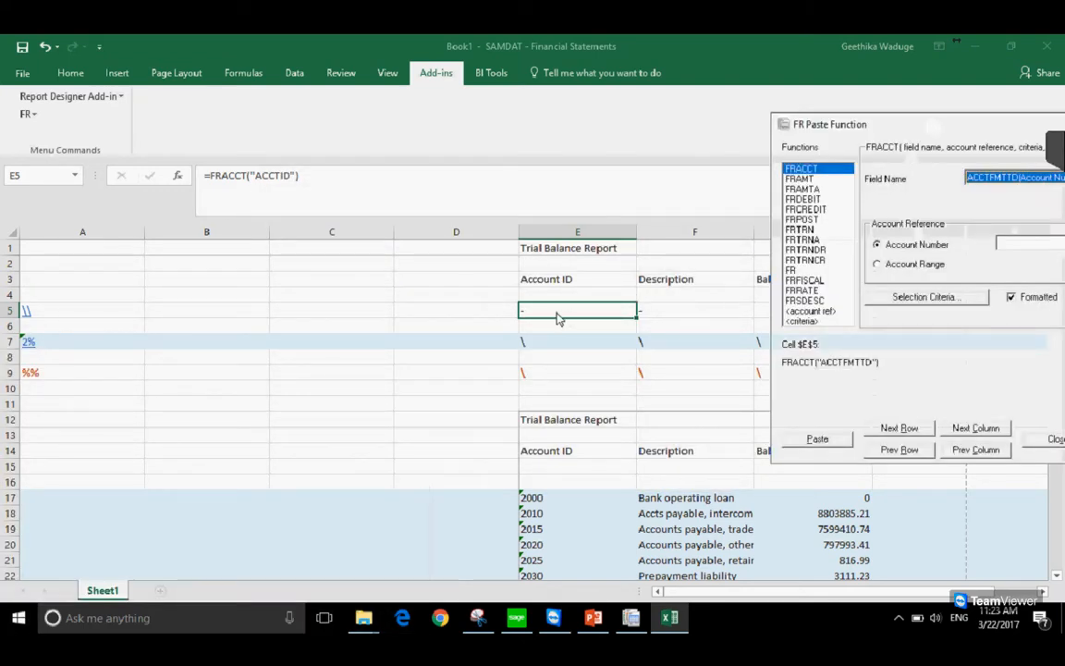
left_click(818, 438)
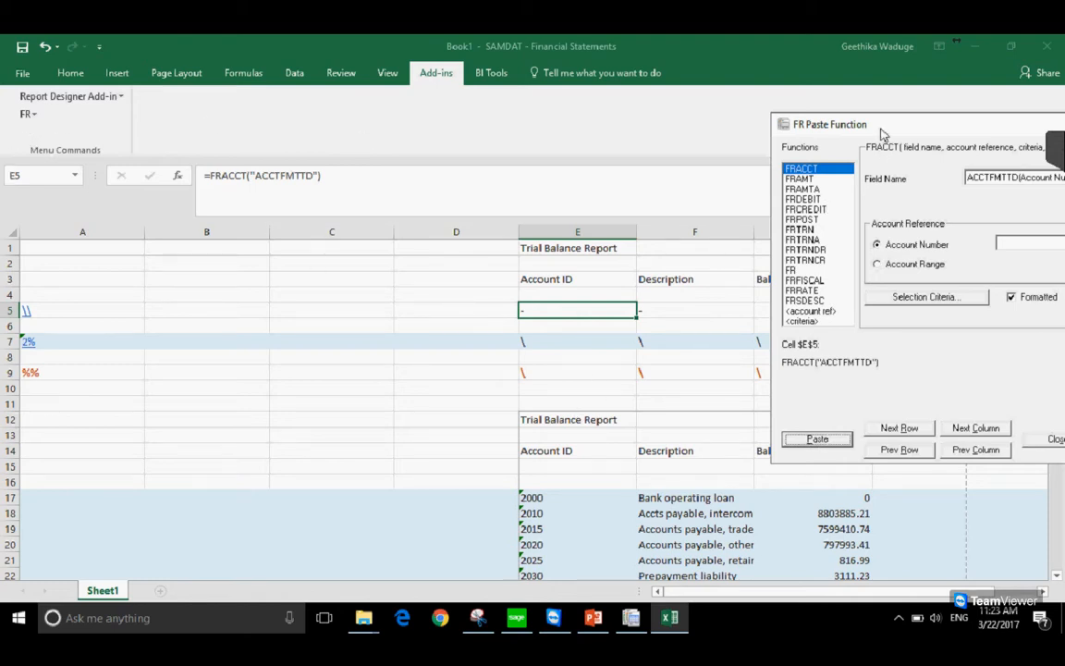
left_click_drag(883, 134, 360, 124)
left_click(530, 430)
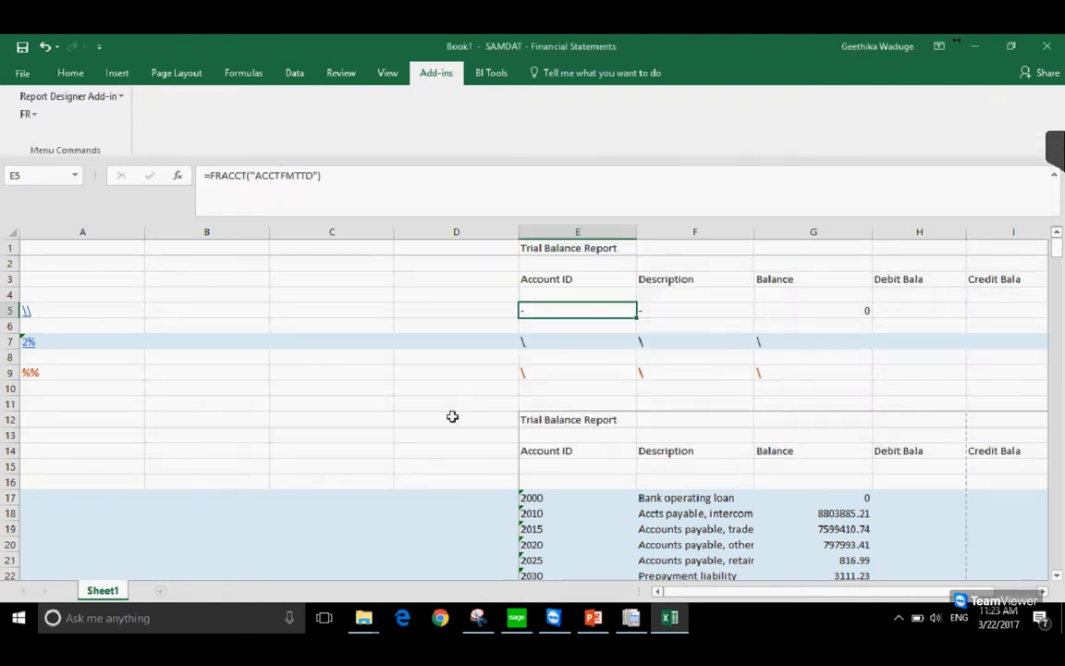
Generate the report again with FR View using the formatted account number field
left_click(19, 117)
left_click(28, 135)
left_click(340, 494)
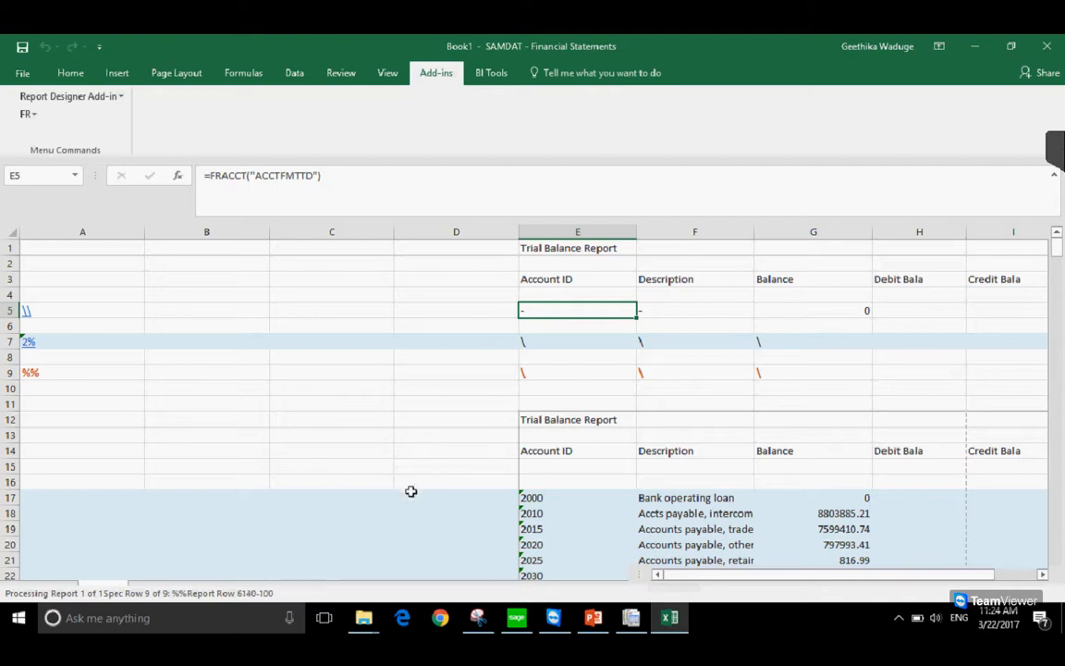
Examine the segment formatting of the generated sales and sales accessories account IDs, including the division segment in cell E173
scroll(55, 372, "down", 19)
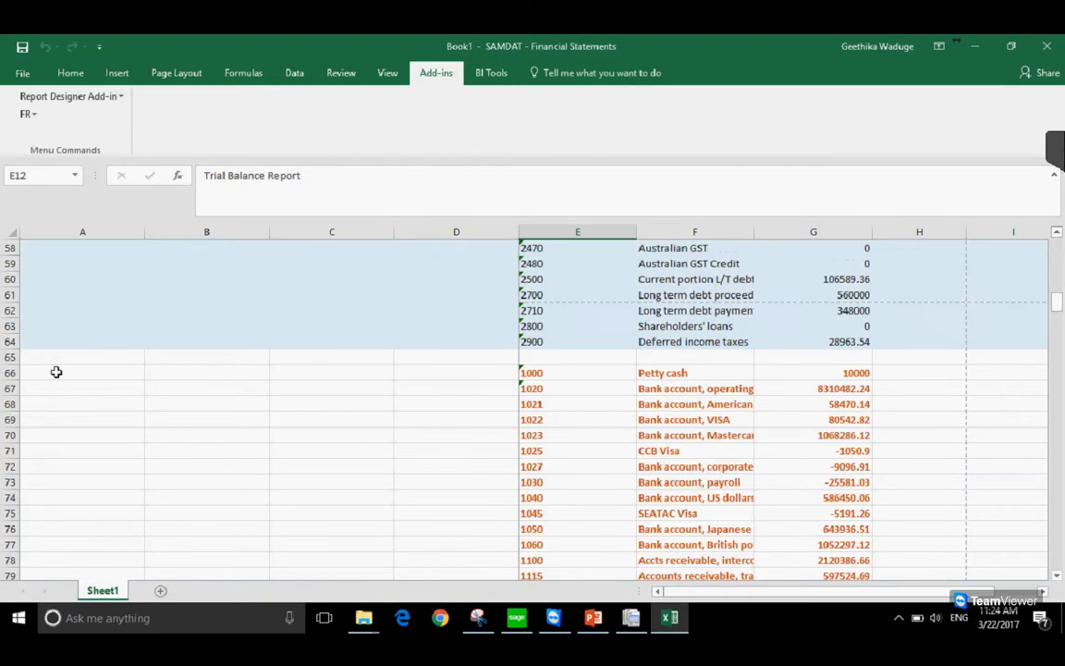
scroll(344, 479, "down", 11)
scroll(344, 479, "down", 14)
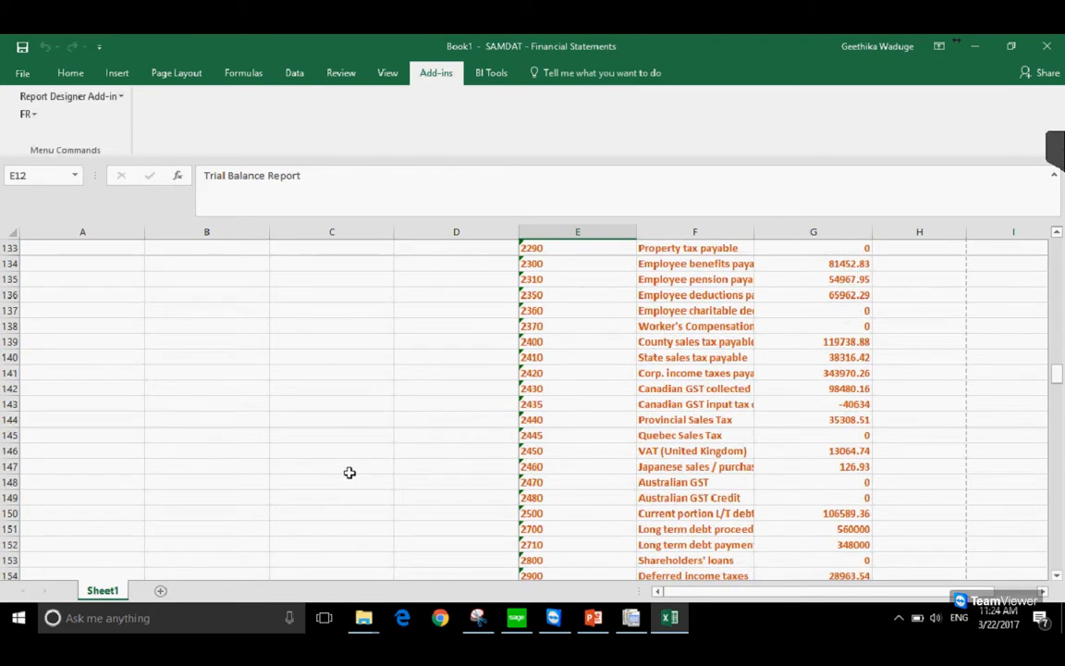
scroll(391, 411, "down", 11)
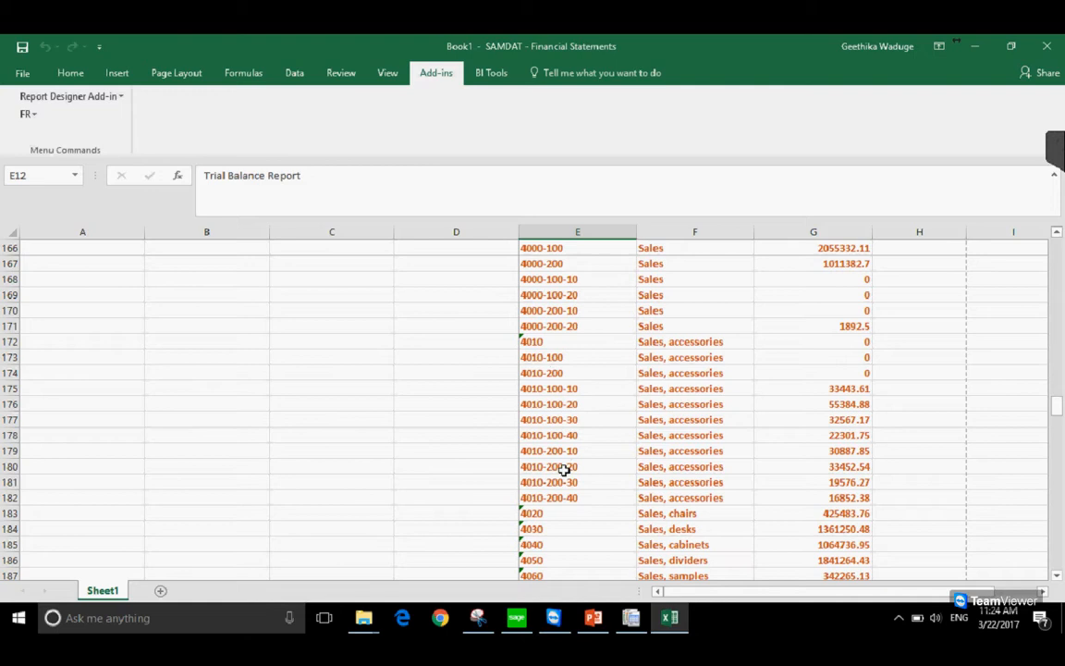
double_click(553, 357)
double_click(564, 357)
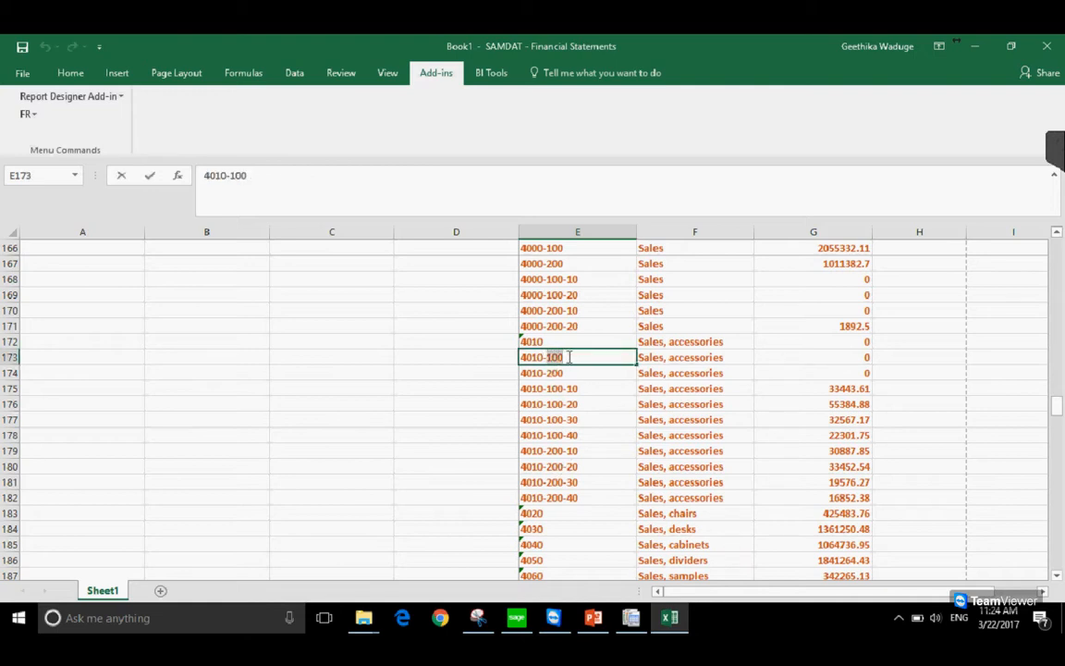
Replace the account specification in cell A7 with '%-100-%, %-100
left_click_drag(1060, 406, 1060, 243)
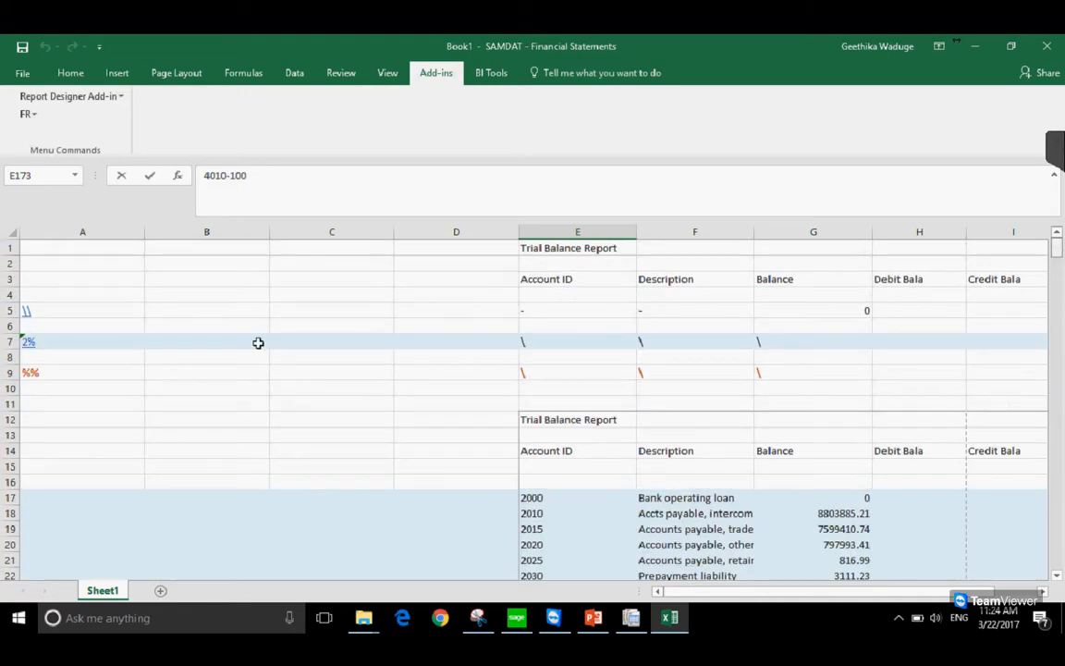
left_click(56, 341)
type("'%")
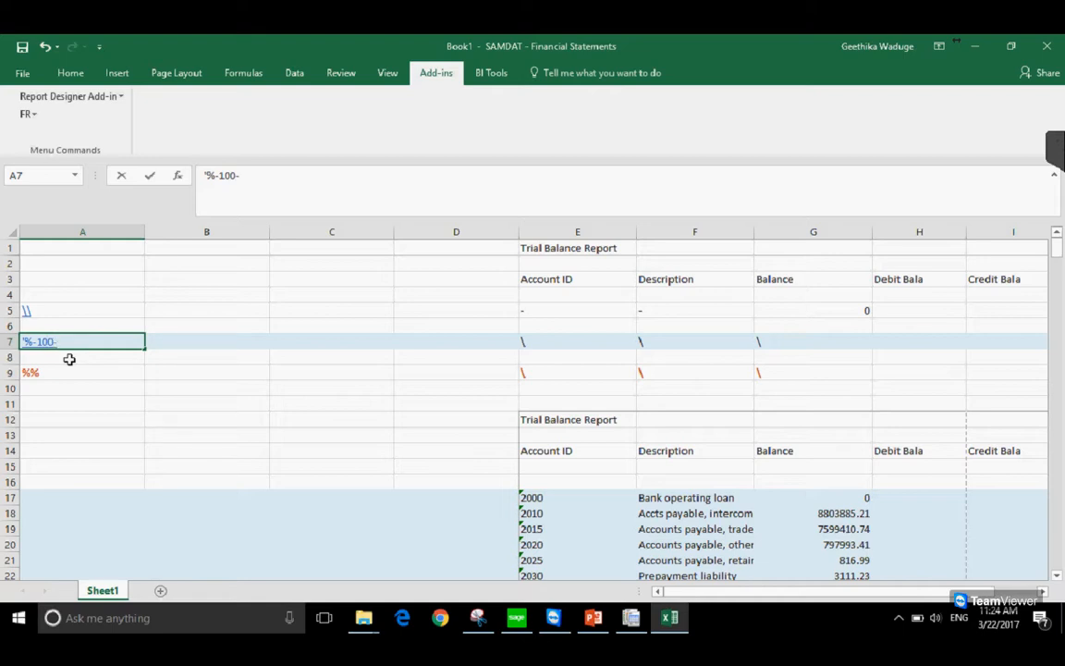
type("%")
type("%-100")
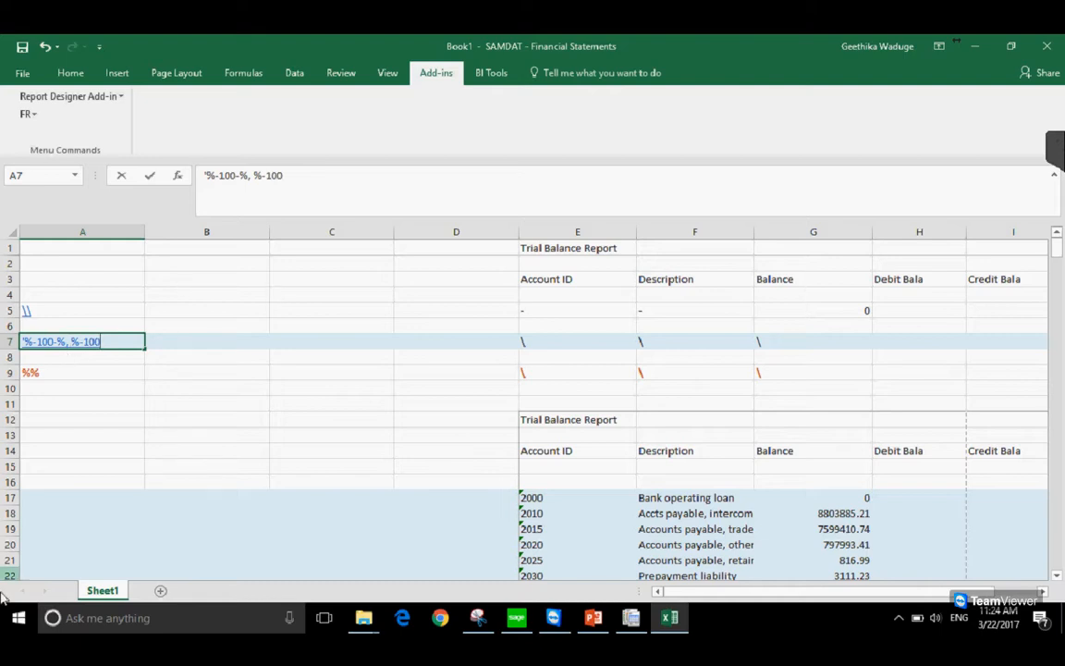
left_click(103, 496)
Clear the contents of row 9, removing the %% account specification line
left_click(8, 372)
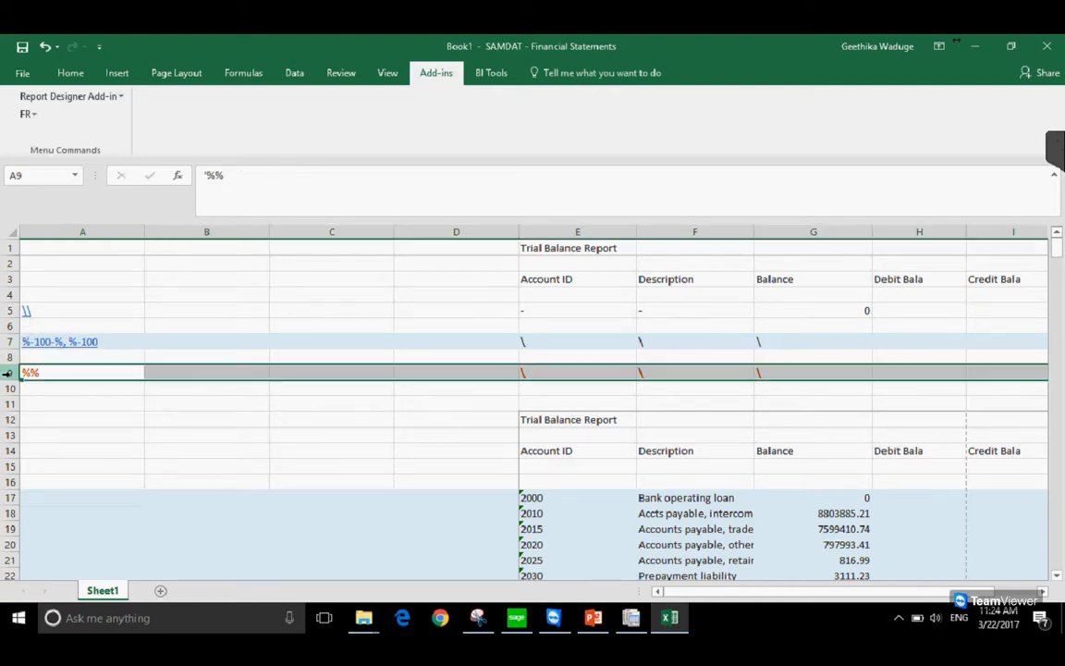
key("Delete")
left_click(40, 436)
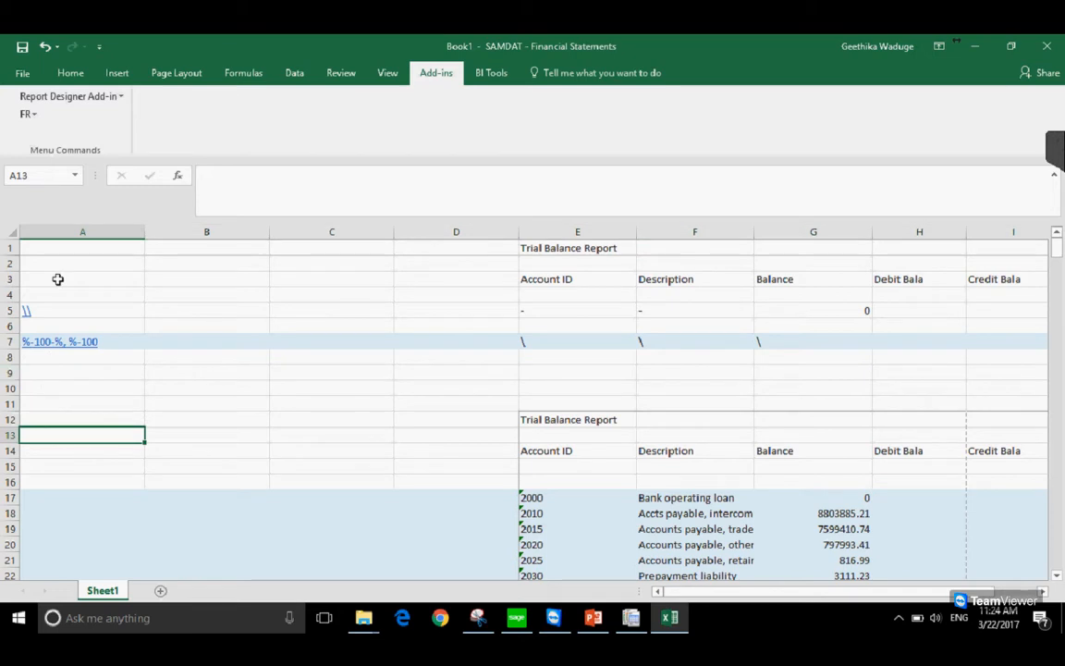
Generate the report with FR View using the %-100-%, %-100 specification and the existing report options
left_click(28, 116)
left_click(34, 137)
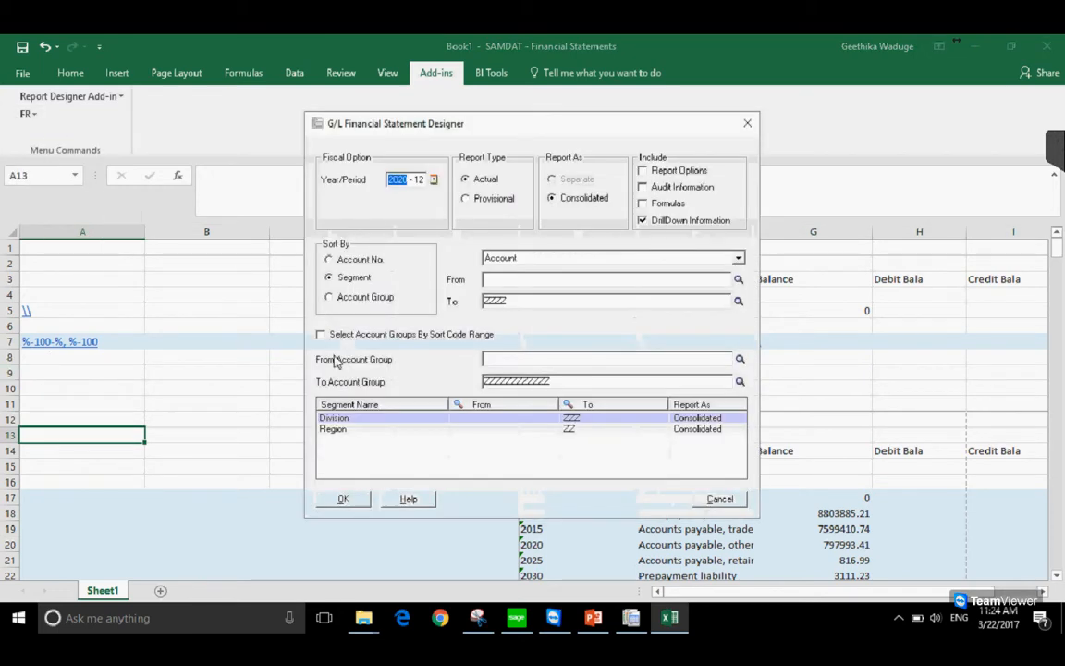
left_click(341, 500)
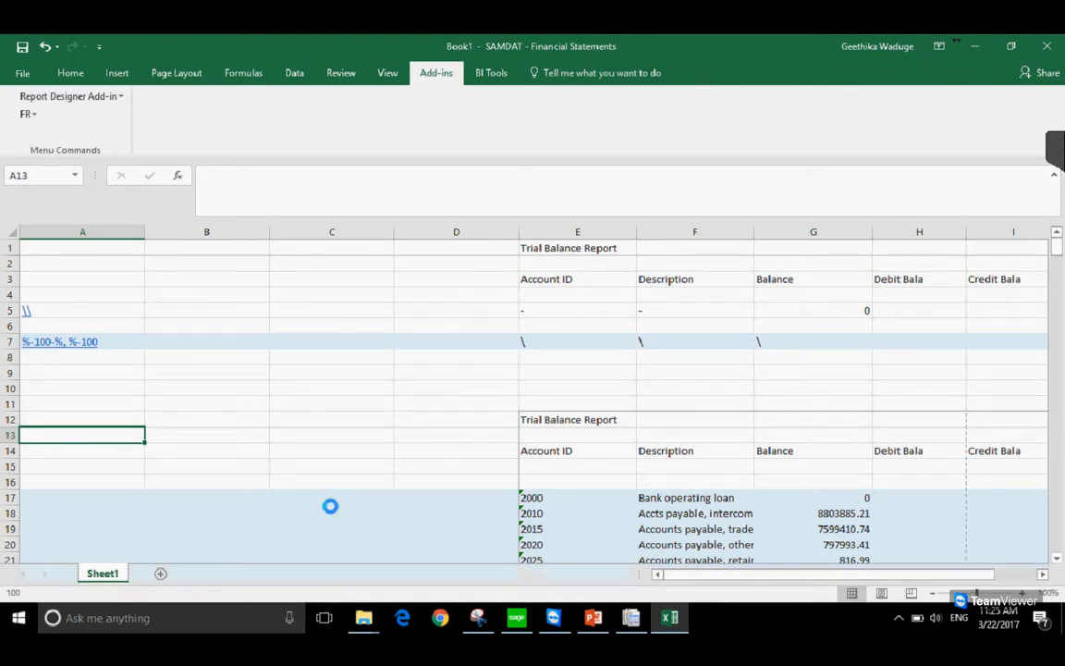
Examine the account lines generated for division 100 and ignore the incoming Viber call
scroll(332, 507, "down", 5)
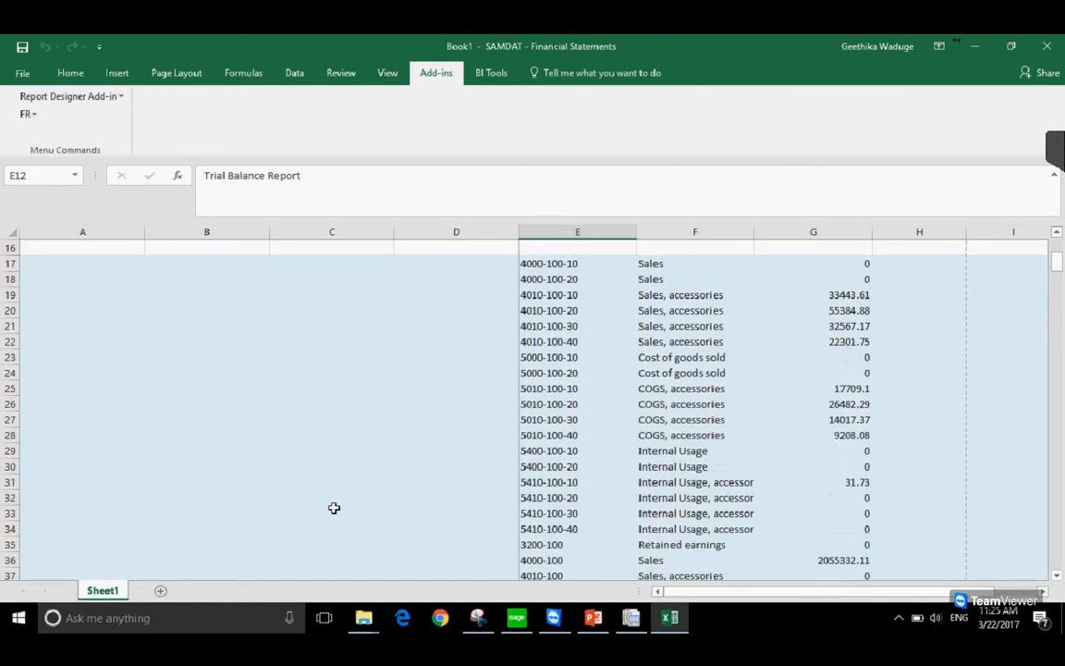
scroll(335, 507, "up", 4)
left_click_drag(545, 357, 552, 513)
scroll(552, 543, "down", 16)
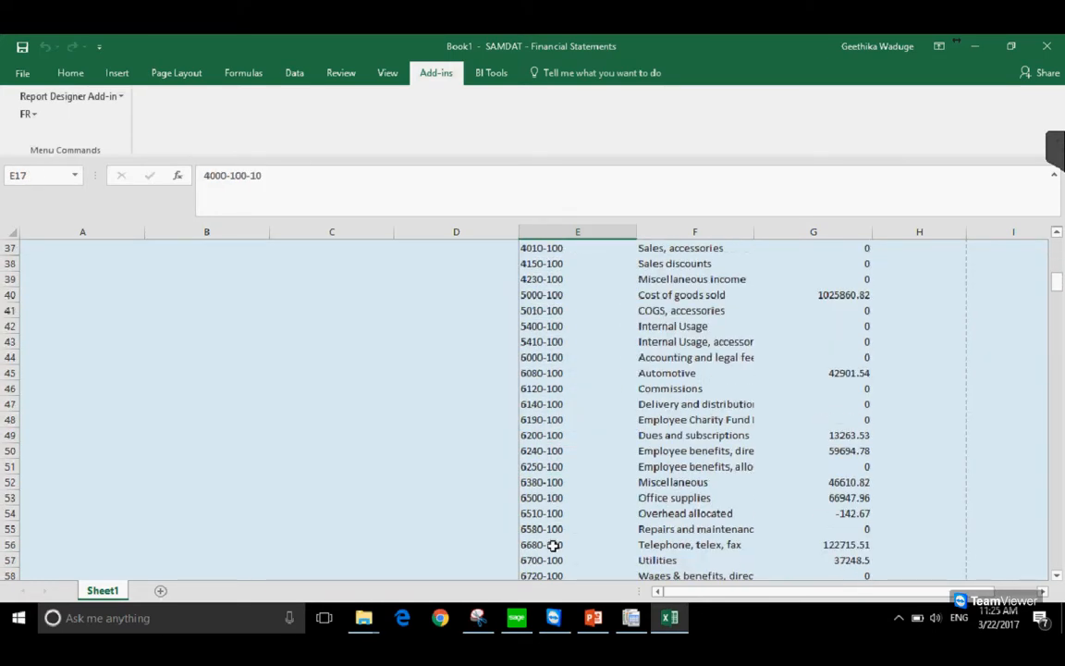
scroll(552, 545, "up", 5)
scroll(552, 545, "up", 14)
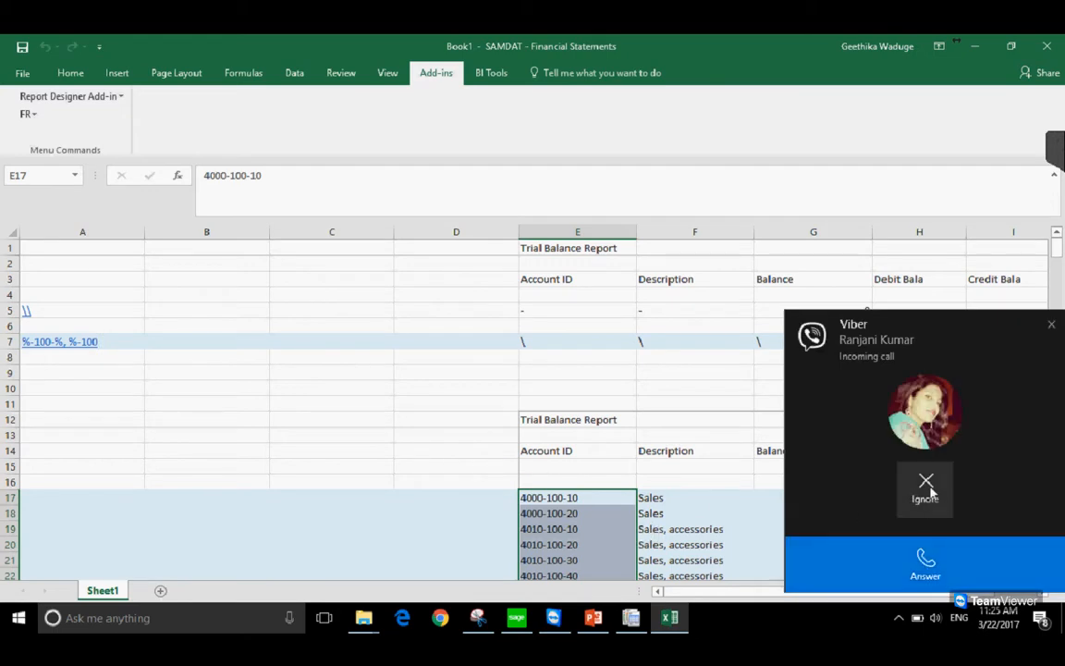
left_click(926, 482)
Compare the generated division 100 accounts that have a region segment with those that end at the division
left_click(572, 497)
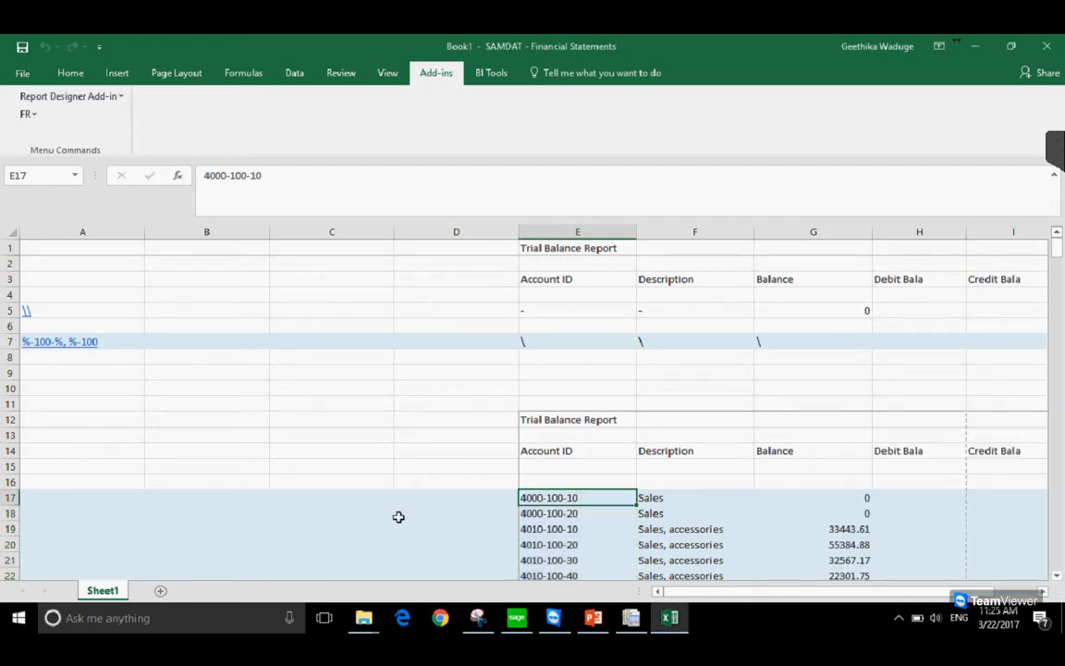
left_click(573, 511)
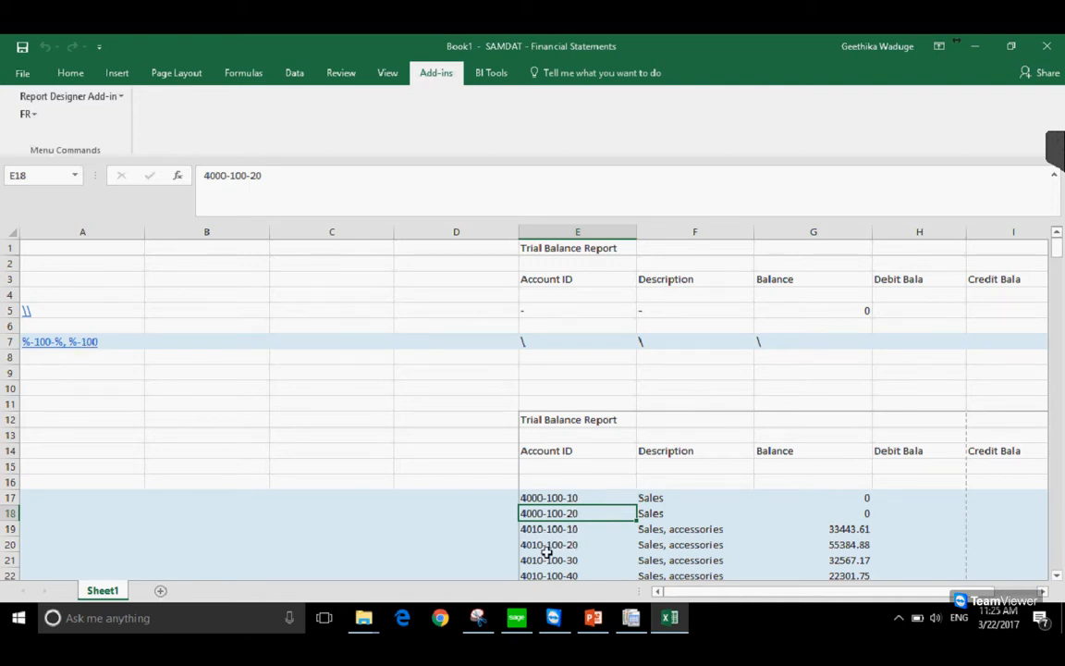
scroll(550, 545, "down", 3)
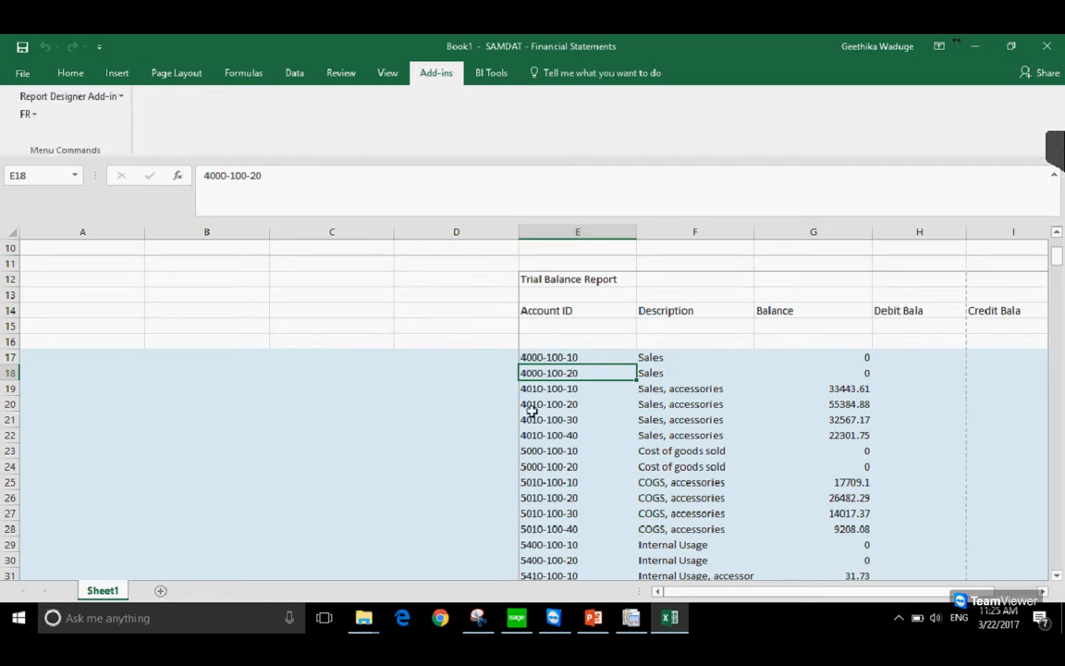
scroll(543, 568, "down", 4)
scroll(543, 568, "down", 2)
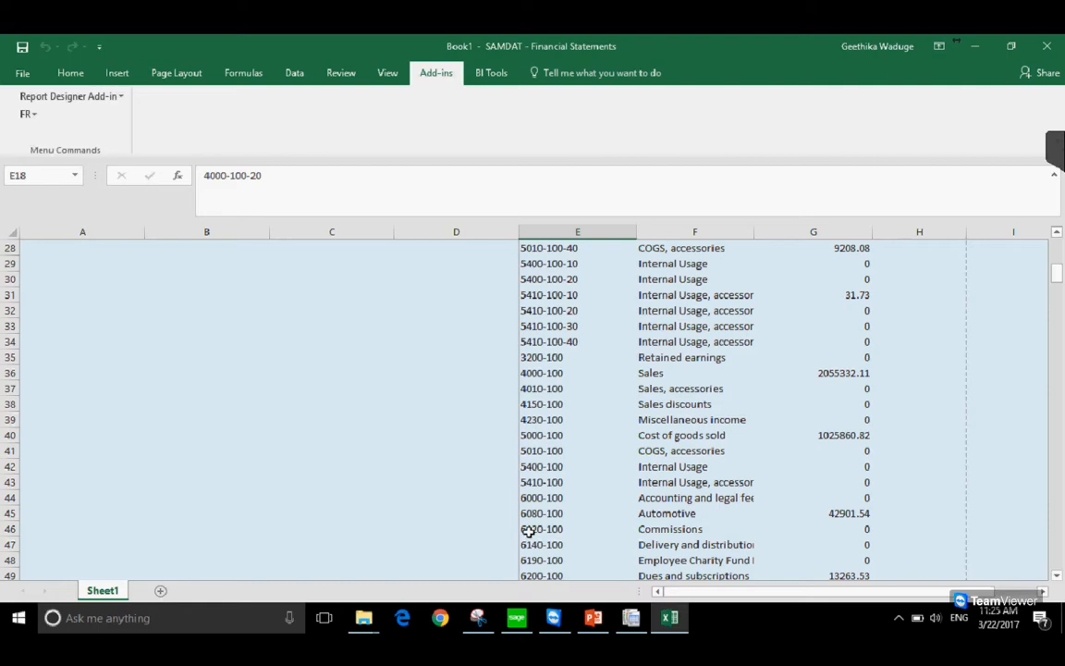
Change the account specification in A7 to 4000~4999-100-%, 4000~4999-100
scroll(528, 531, "up", 5)
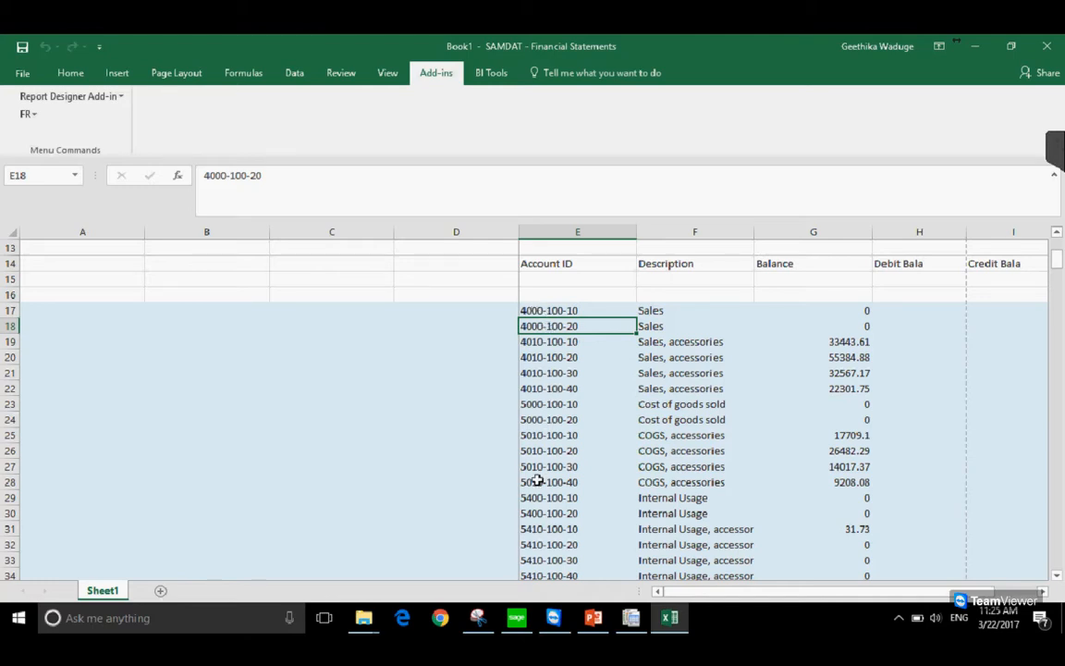
scroll(537, 481, "up", 4)
left_click(112, 341)
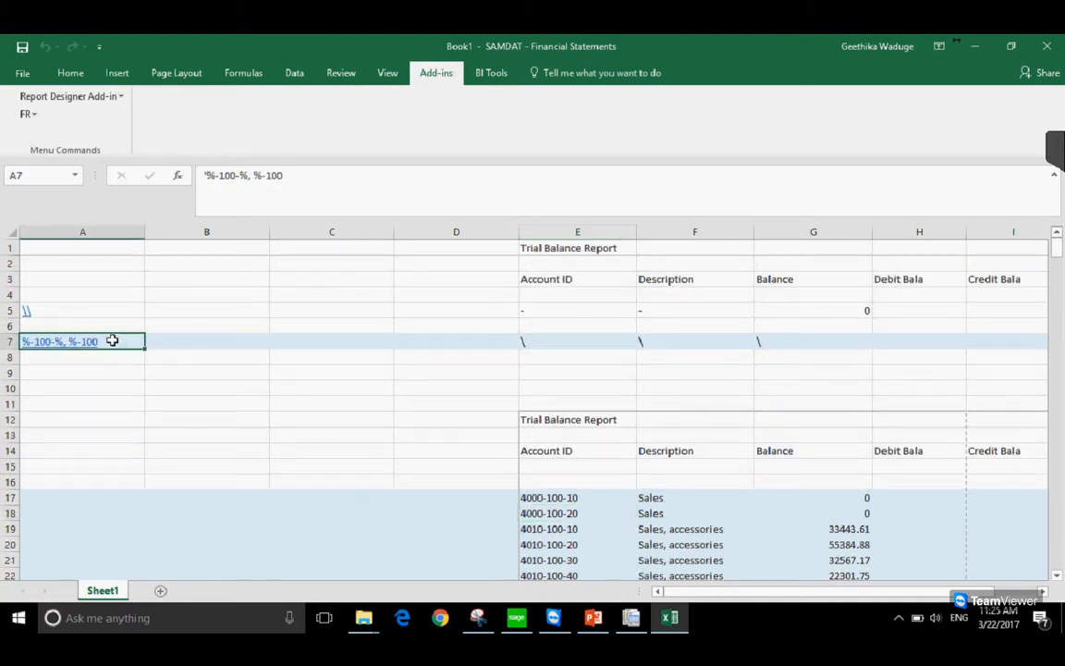
left_click(212, 175)
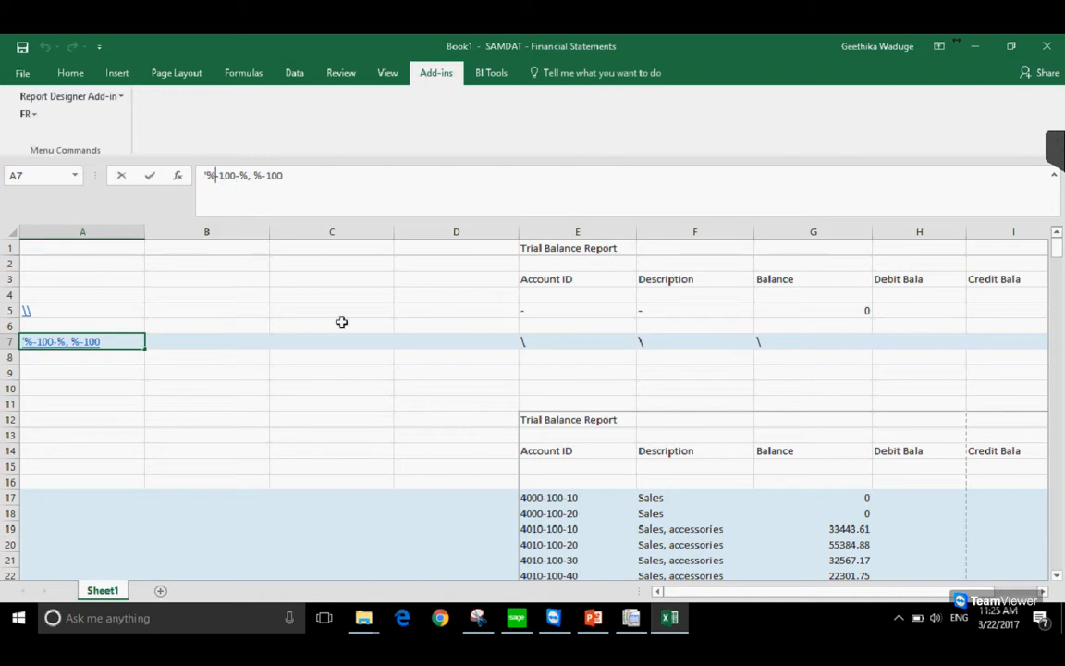
key("BackSpace")
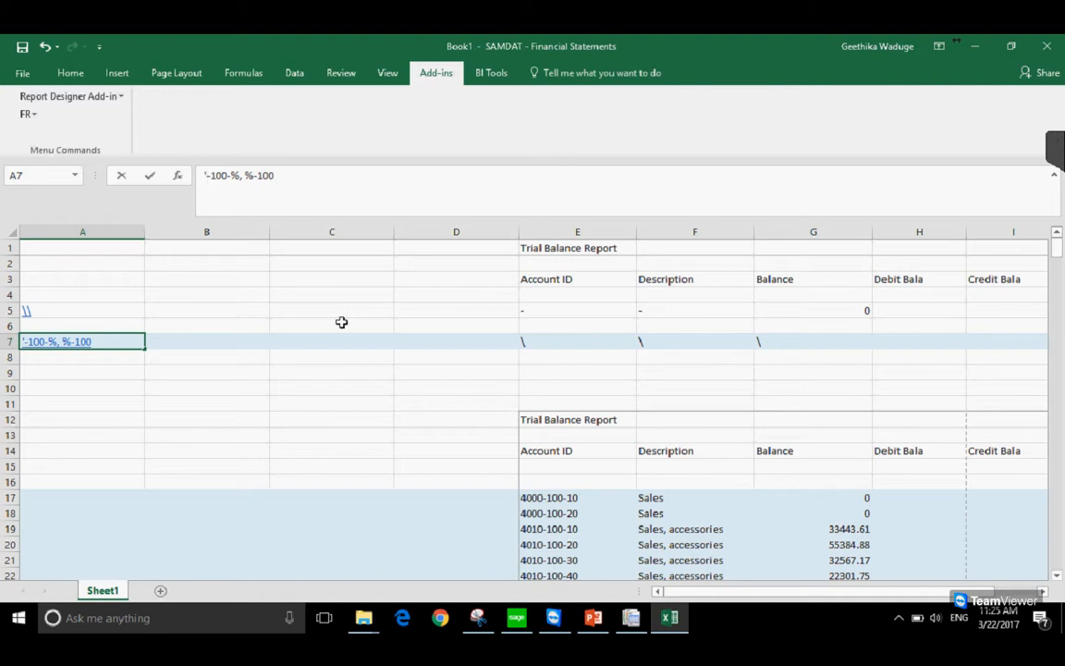
type("4000")
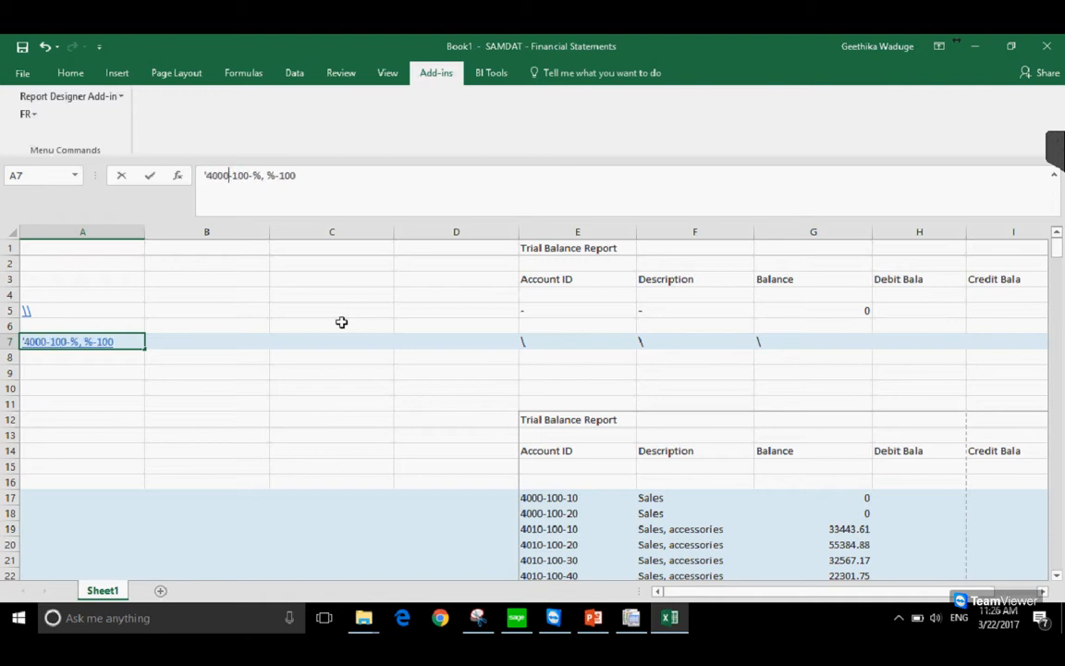
type("\"~")
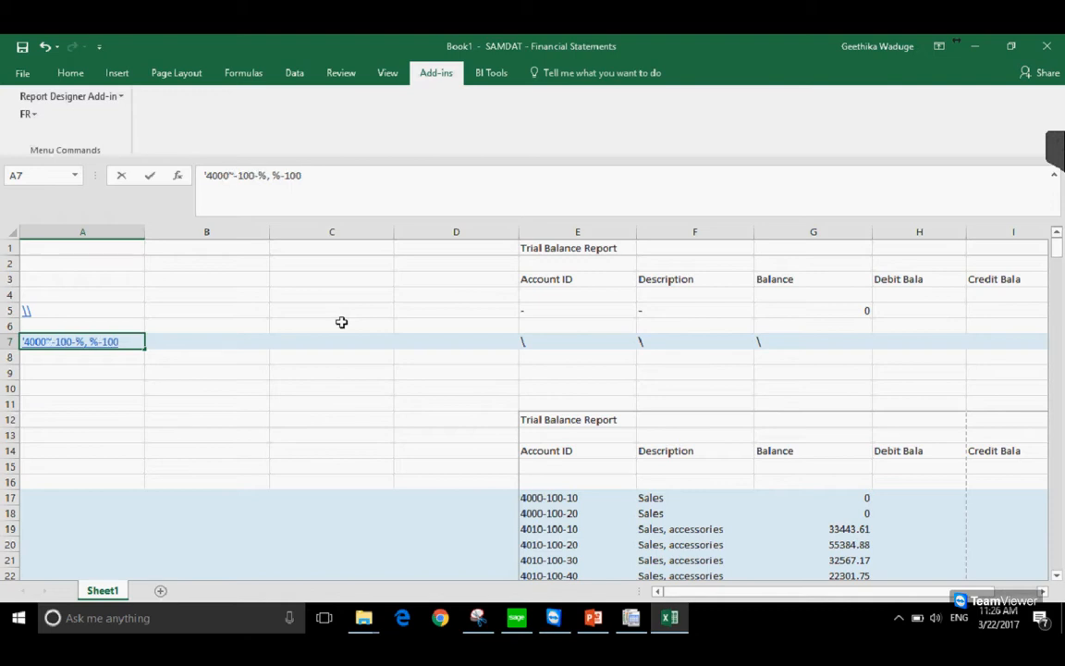
type("4999")
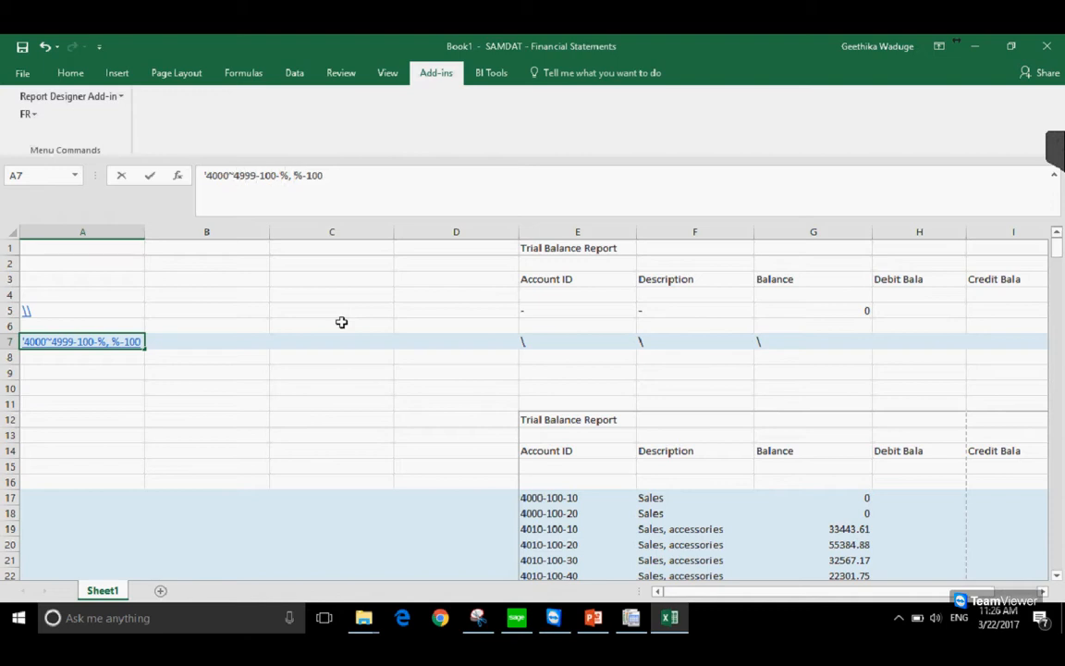
type("4000~4999")
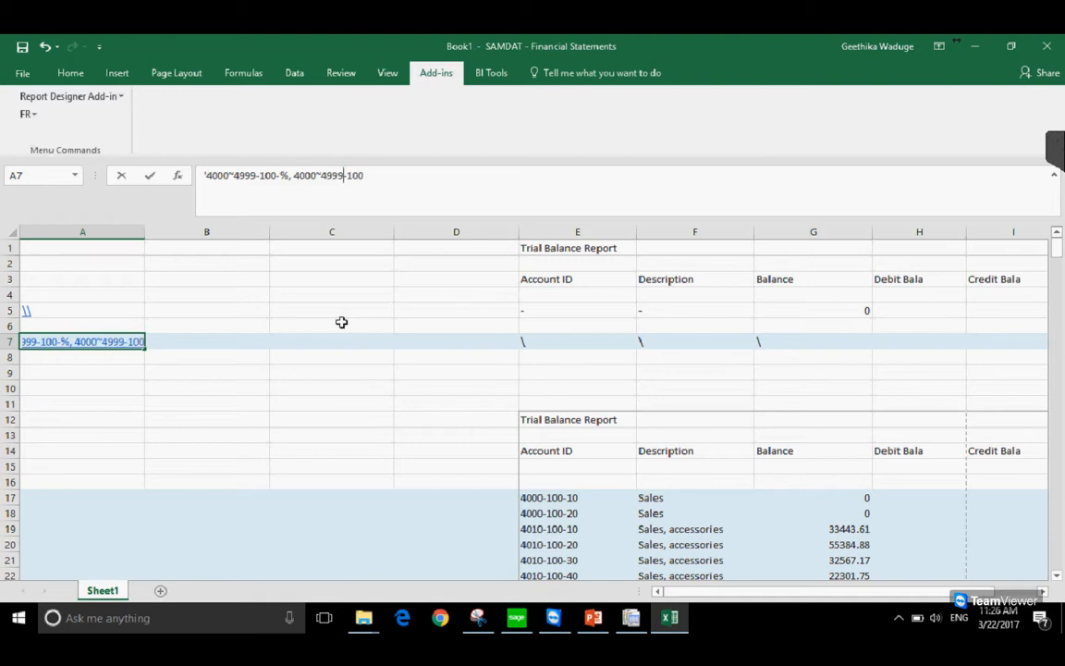
key("Return")
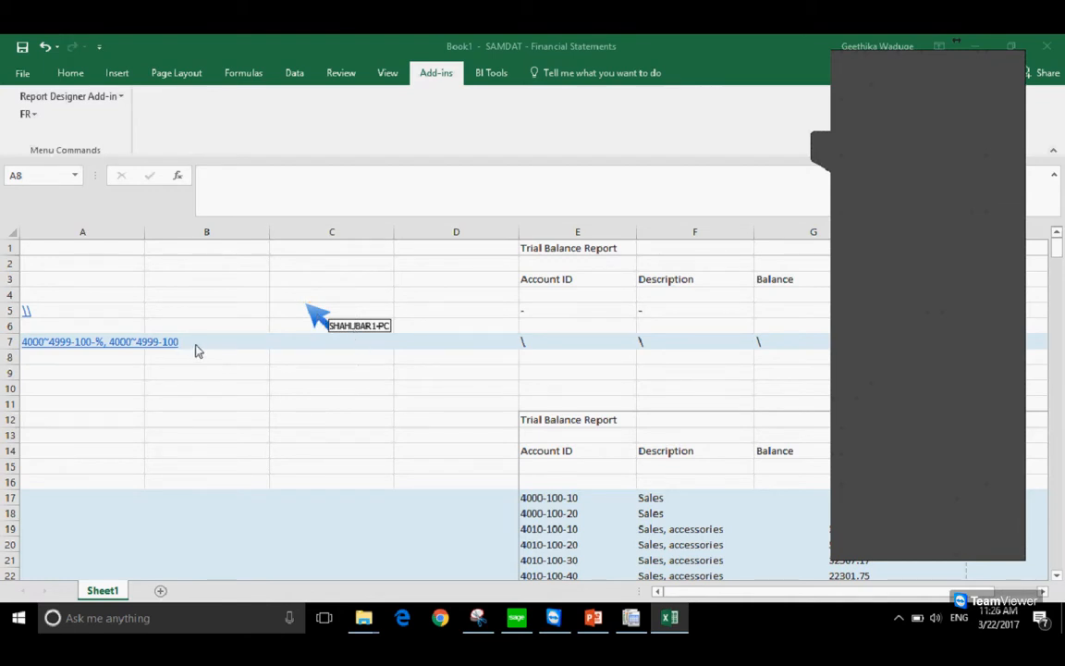
Enlarge the account specification text in A7 to font size 20
left_click(88, 371)
left_click(219, 342)
key("Left")
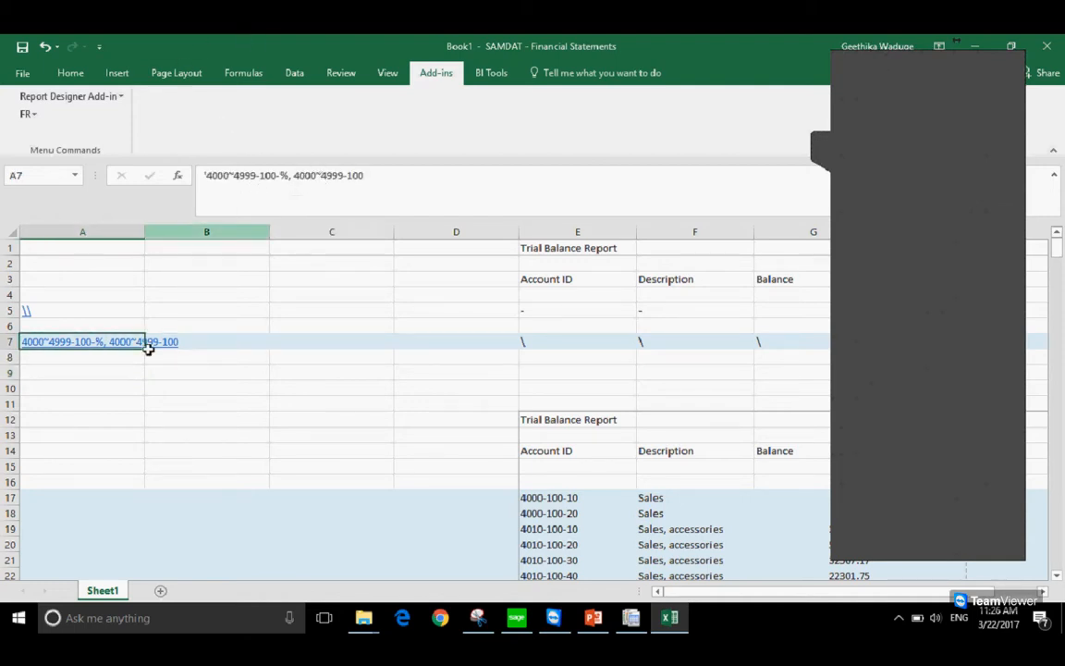
left_click(70, 74)
left_click(256, 102)
left_click(257, 101)
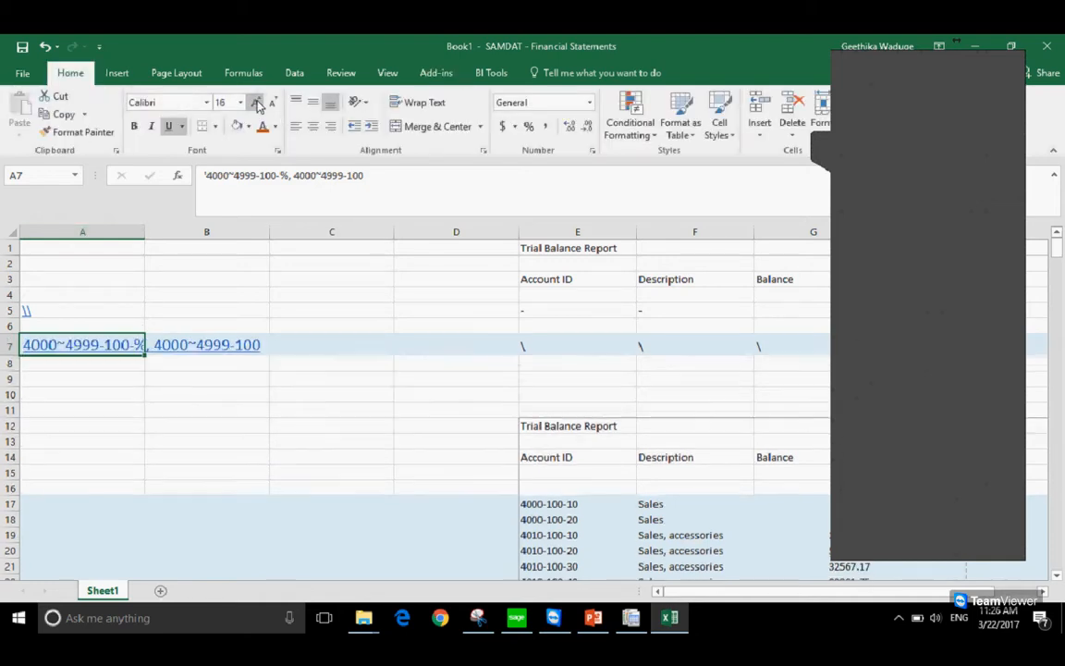
left_click(256, 101)
left_click(238, 354)
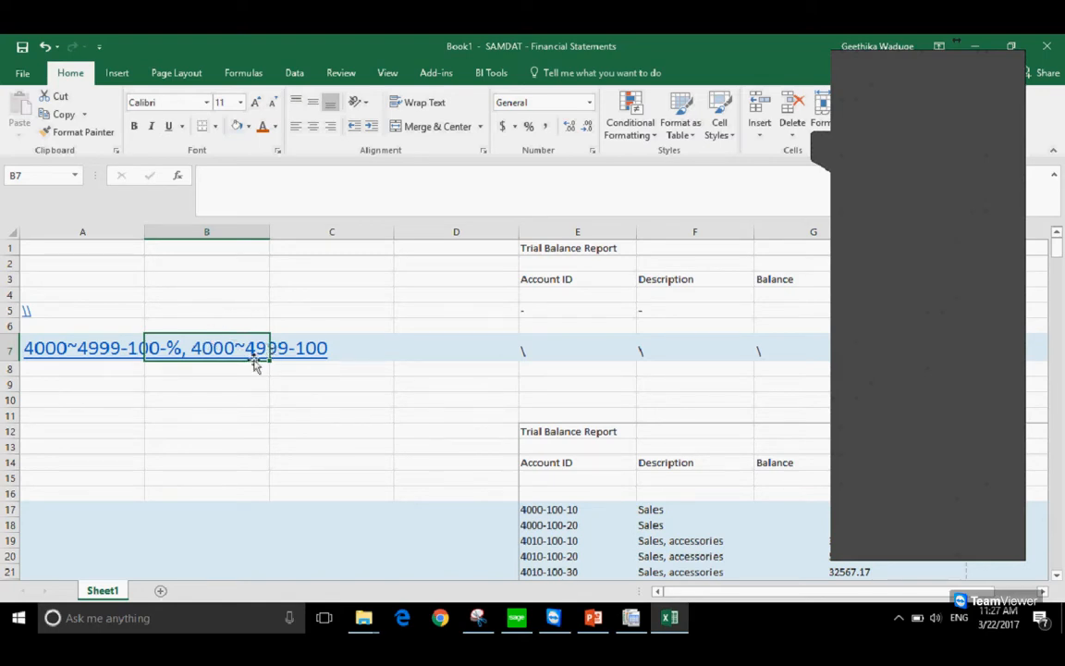
left_click(79, 344)
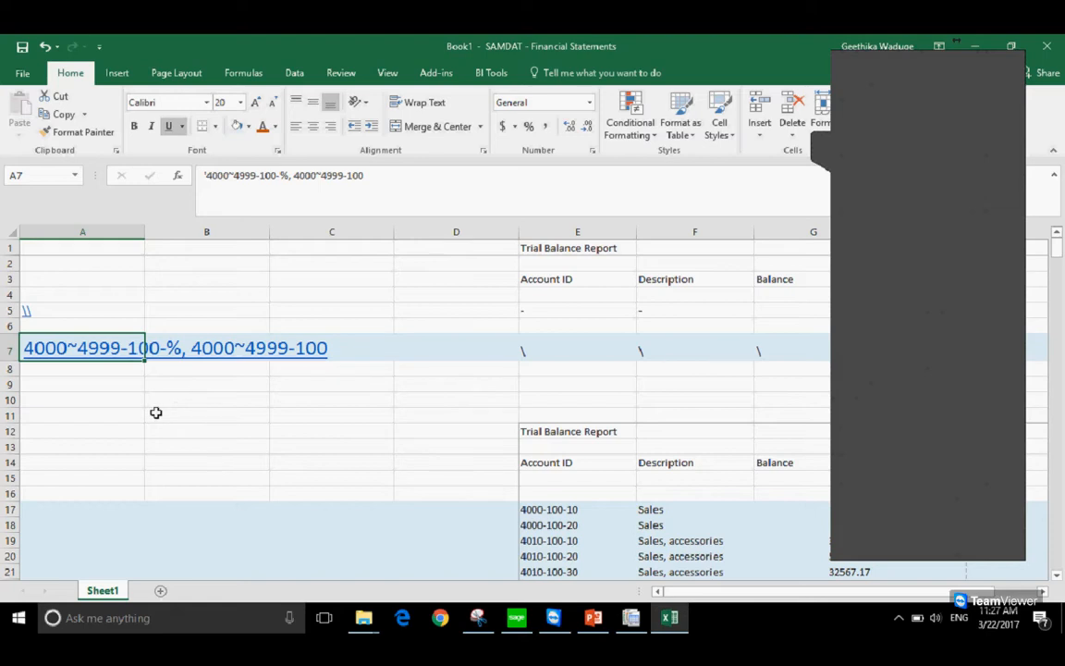
Generate the report with FR View using the 4000~4999 account range and existing options, and review the division 100 account lines
left_click(112, 414)
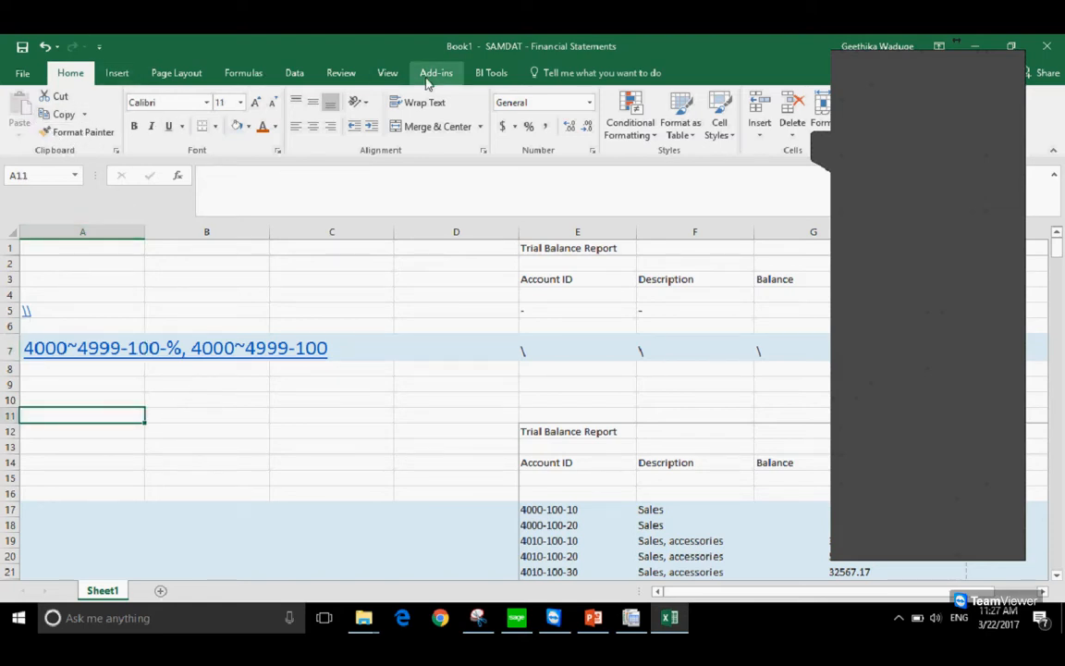
left_click(388, 74)
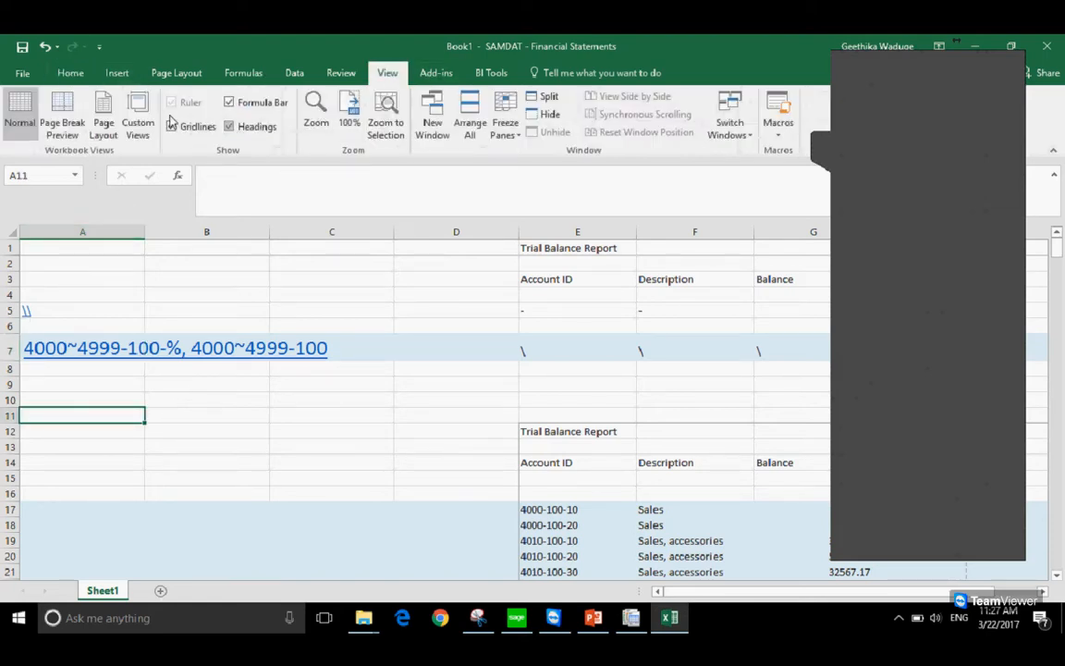
left_click(341, 74)
left_click(435, 73)
left_click(28, 113)
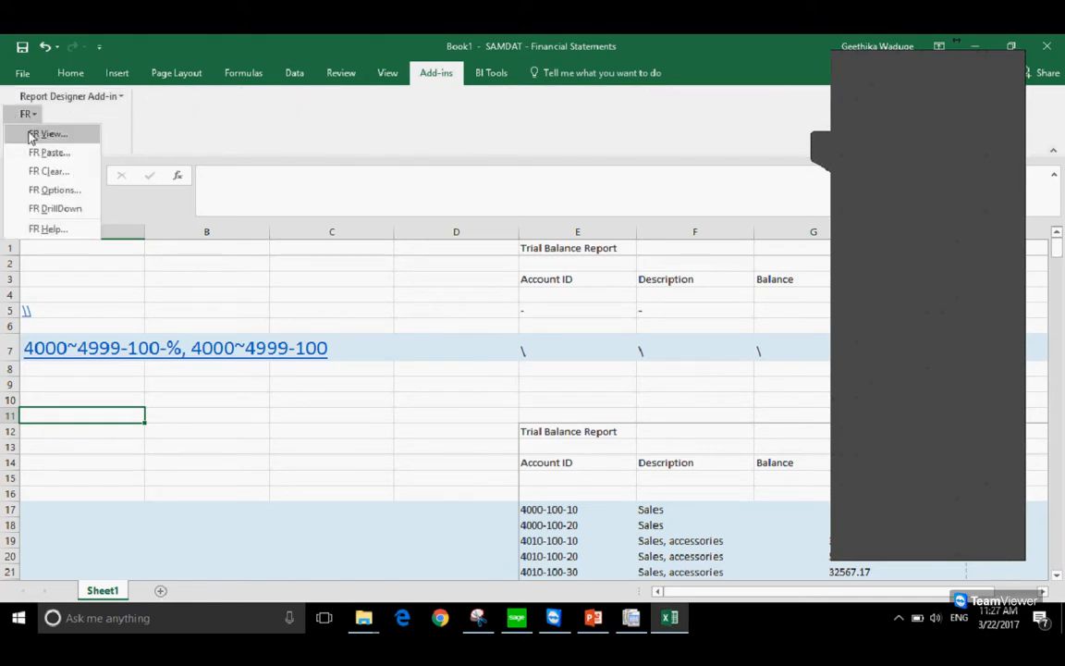
left_click(32, 135)
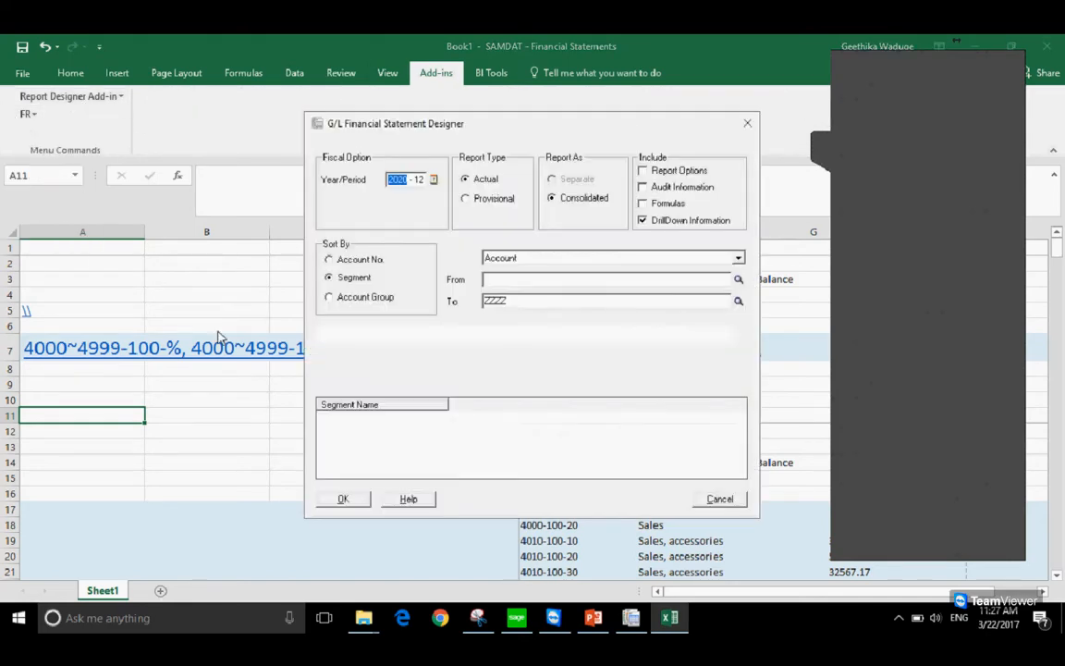
left_click(343, 499)
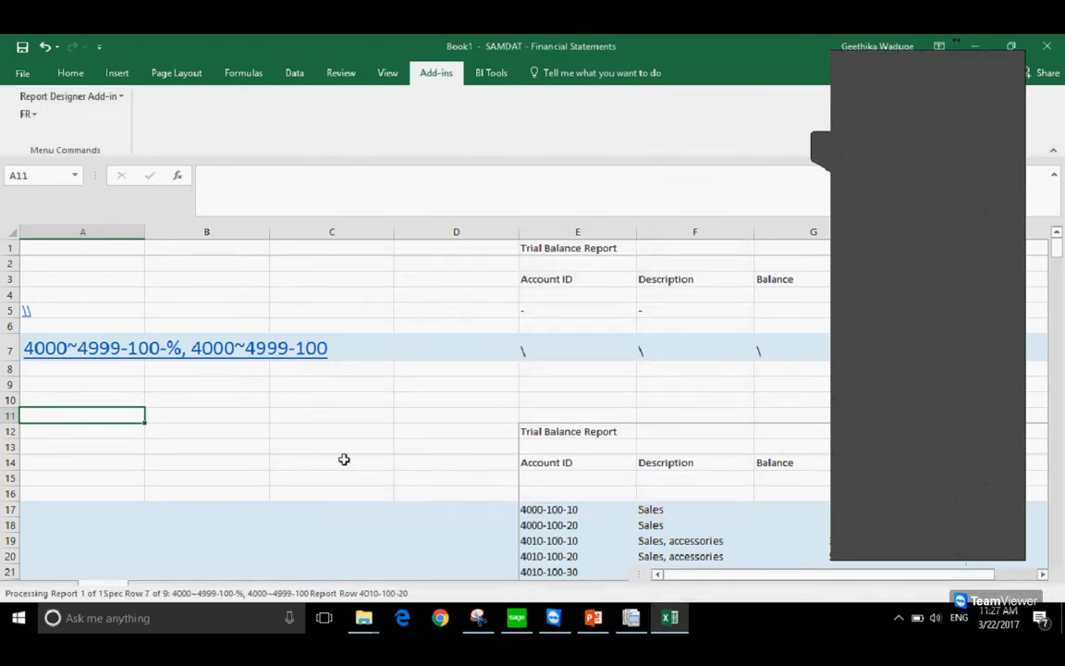
scroll(506, 451, "down", 3)
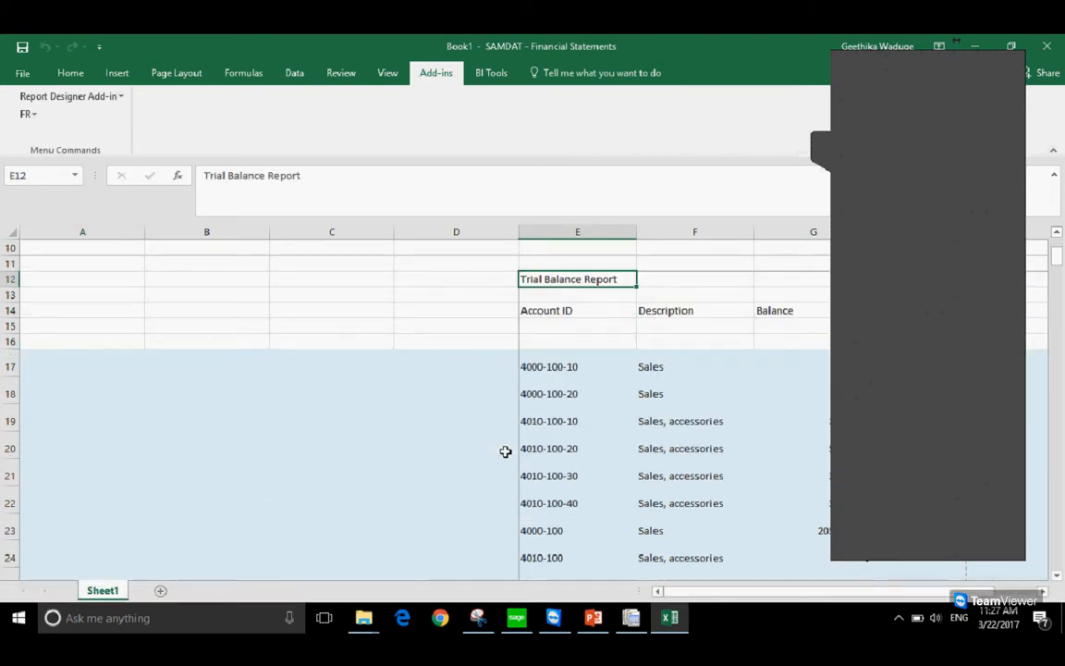
scroll(514, 456, "down", 3)
scroll(521, 464, "up", 2)
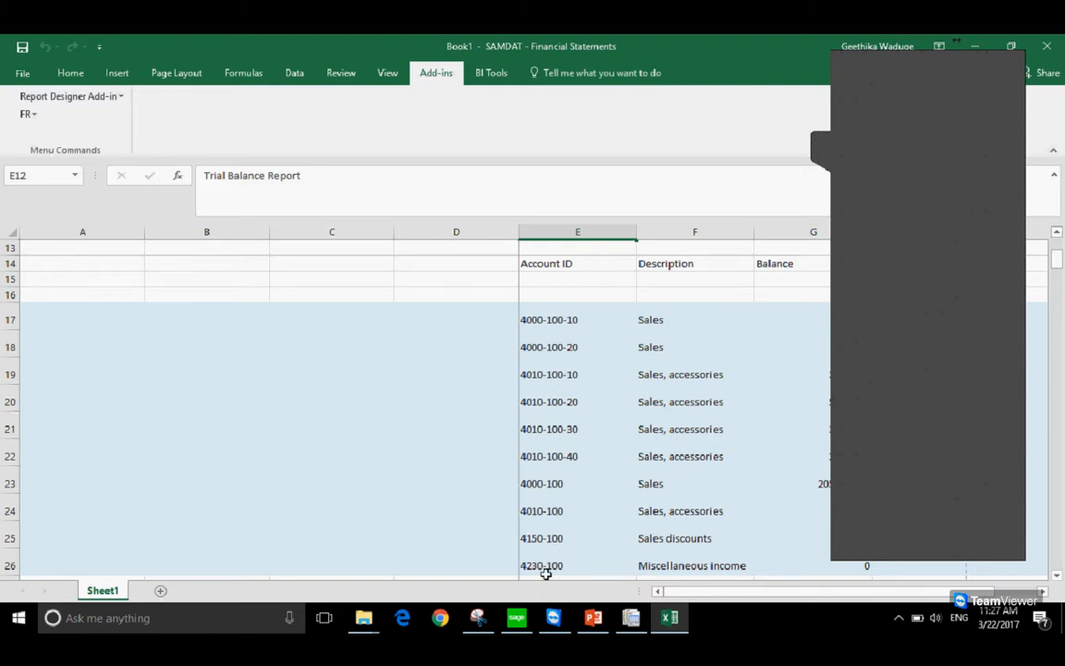
scroll(185, 380, "up", 4)
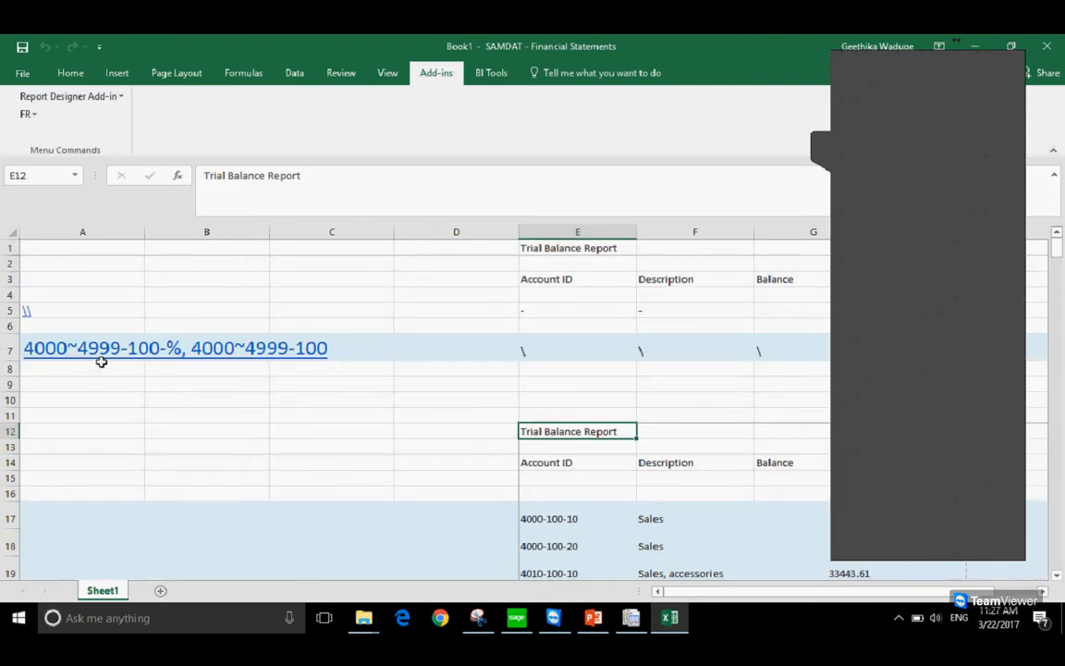
Replace the account range specification in A7 with %%
left_click(379, 349)
key("Left")
key("Left")
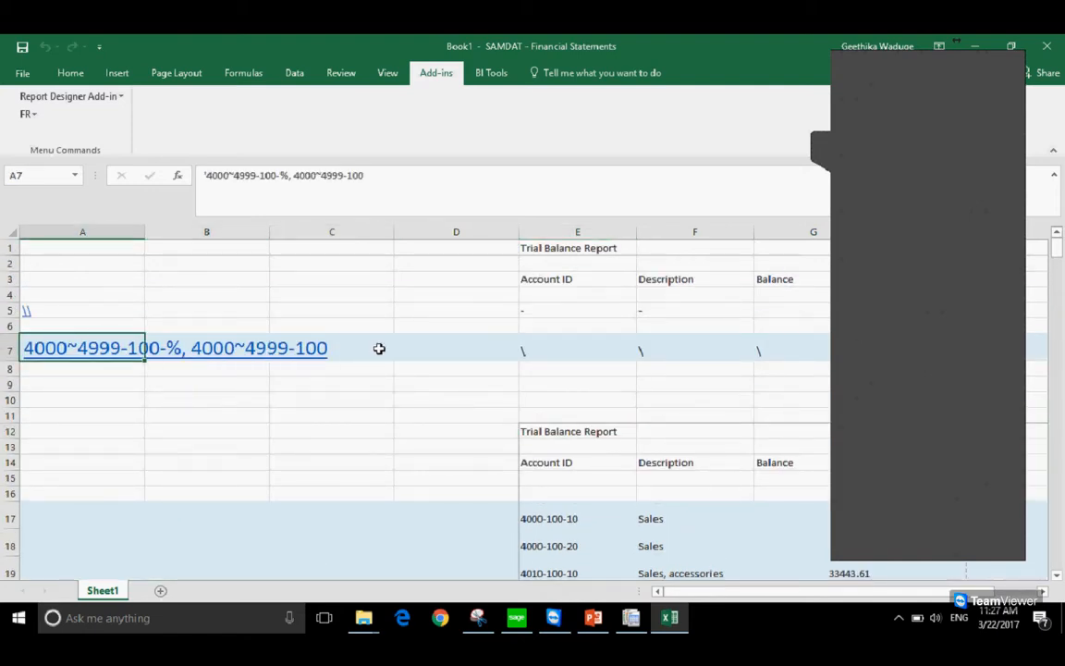
type("%%")
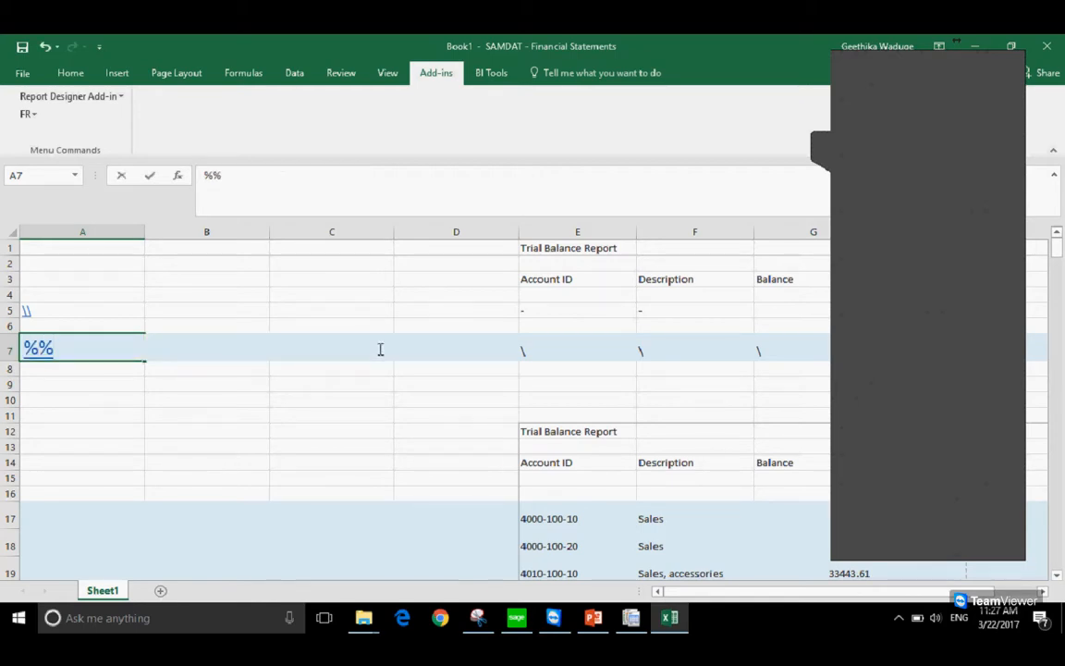
key("Left")
key("Return")
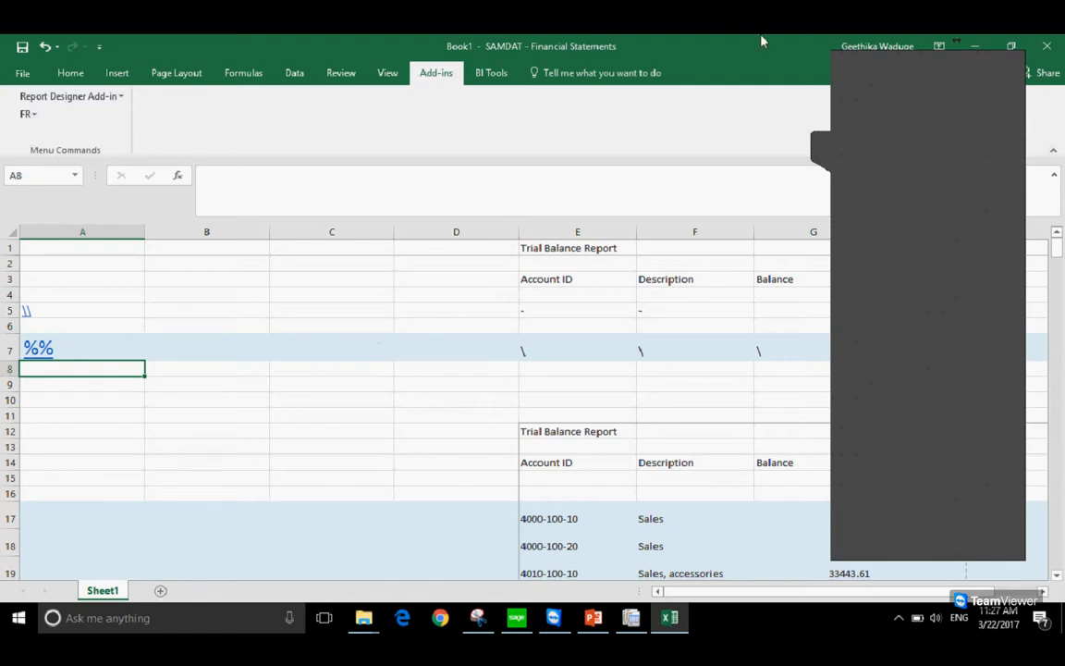
Reduce the font size of the %% specification in A7 to 12
left_click(58, 350)
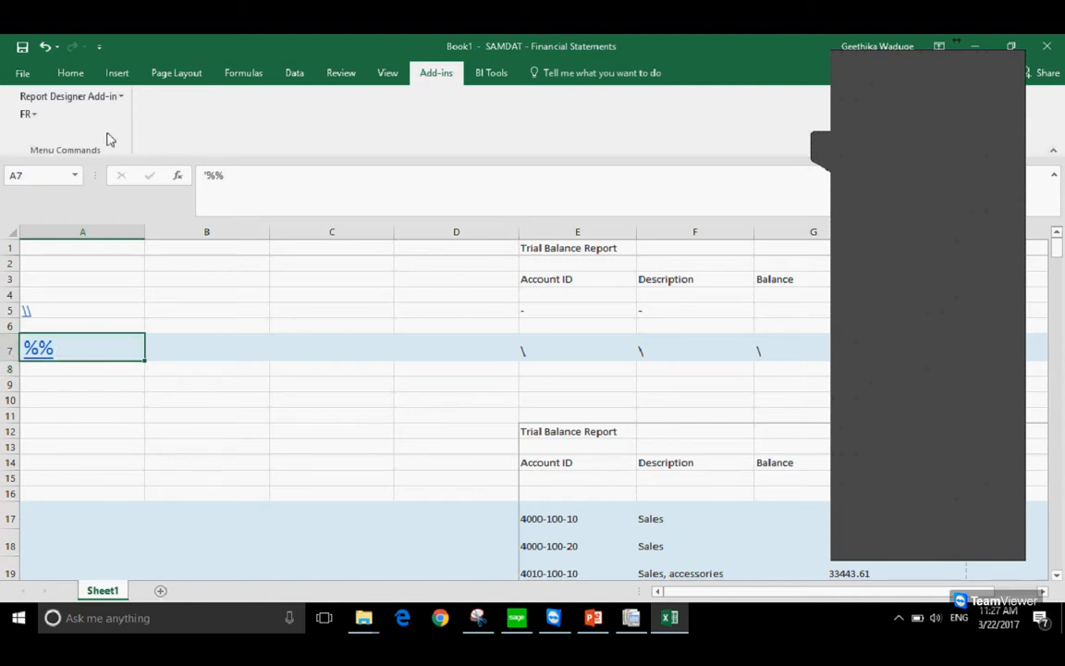
left_click(70, 72)
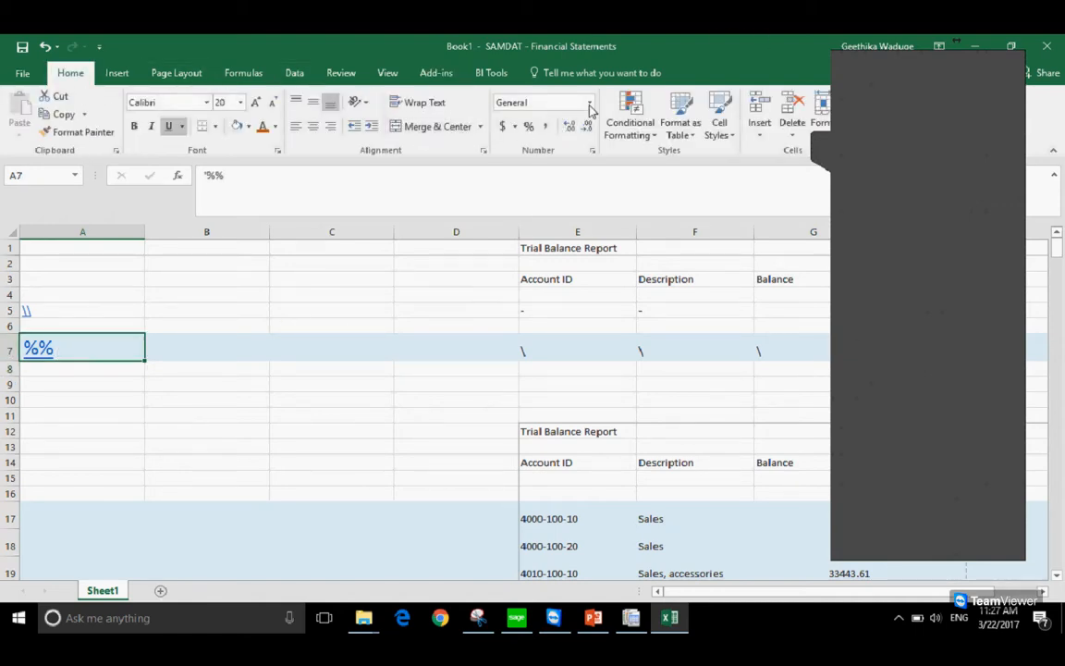
left_click(273, 103)
left_click(272, 106)
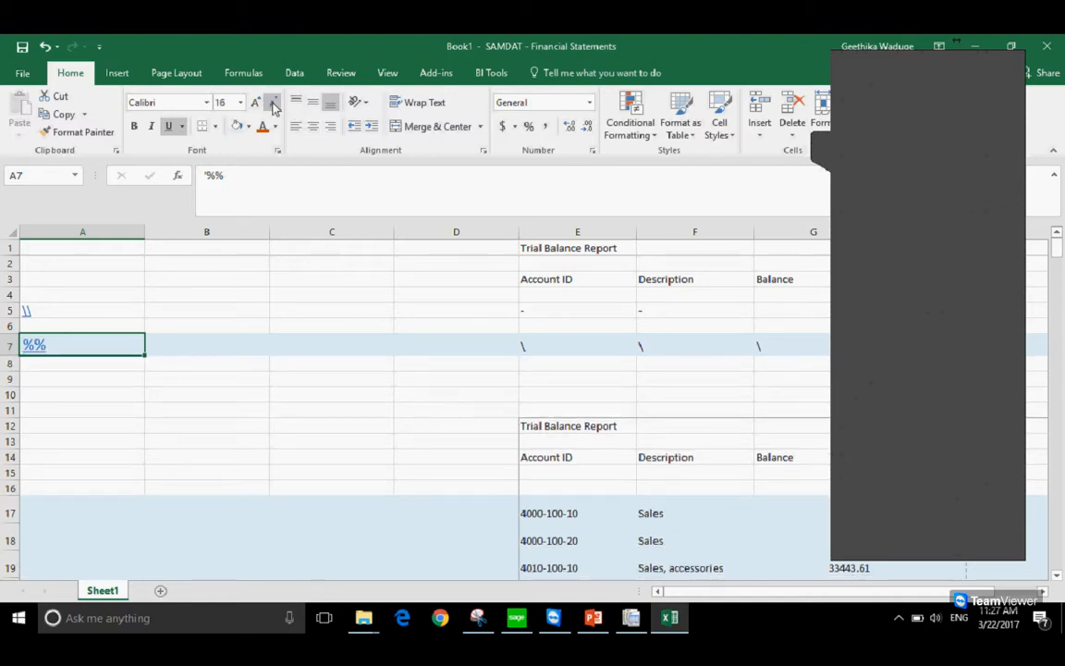
left_click(274, 106)
left_click(273, 105)
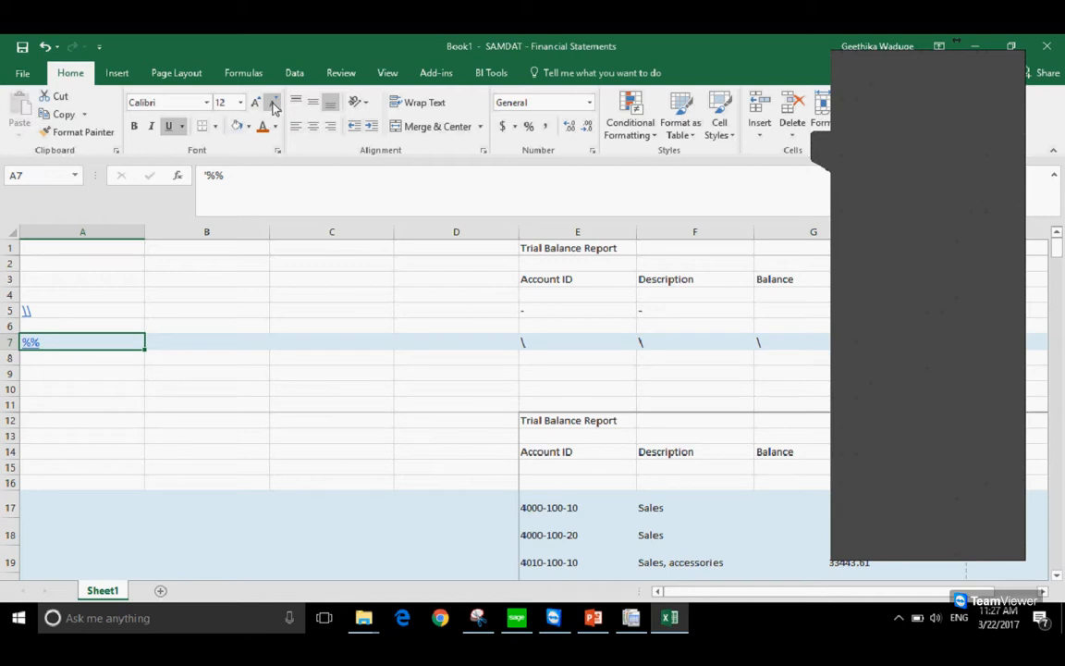
left_click(324, 482)
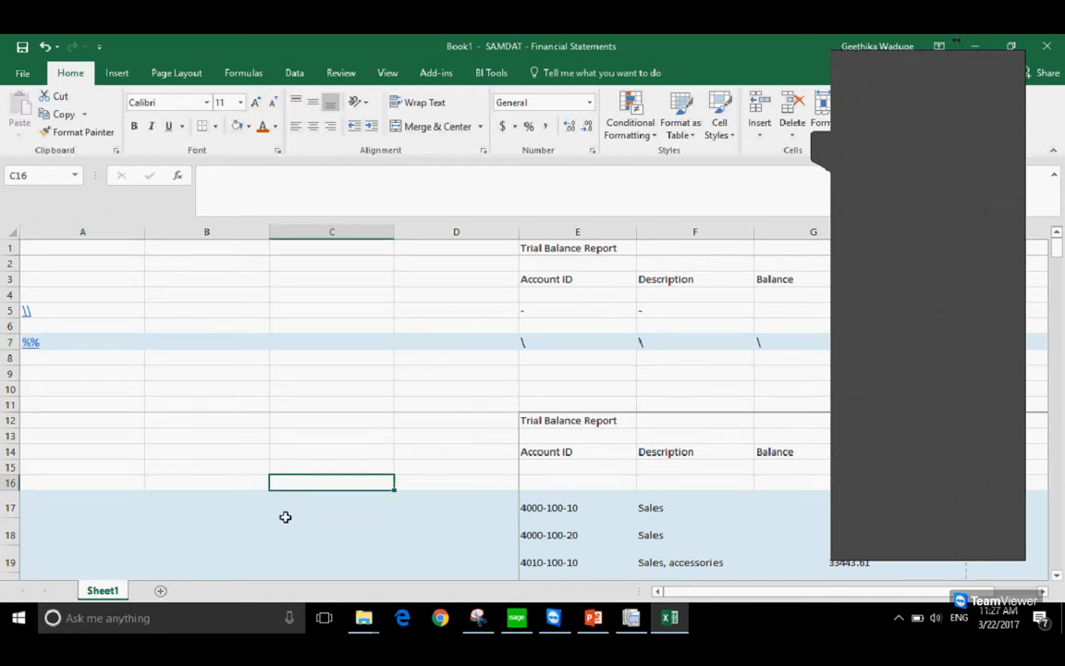
Generate the report with FR View using the %% specification and existing options, and review the full account list
left_click(433, 72)
left_click(27, 113)
left_click(30, 133)
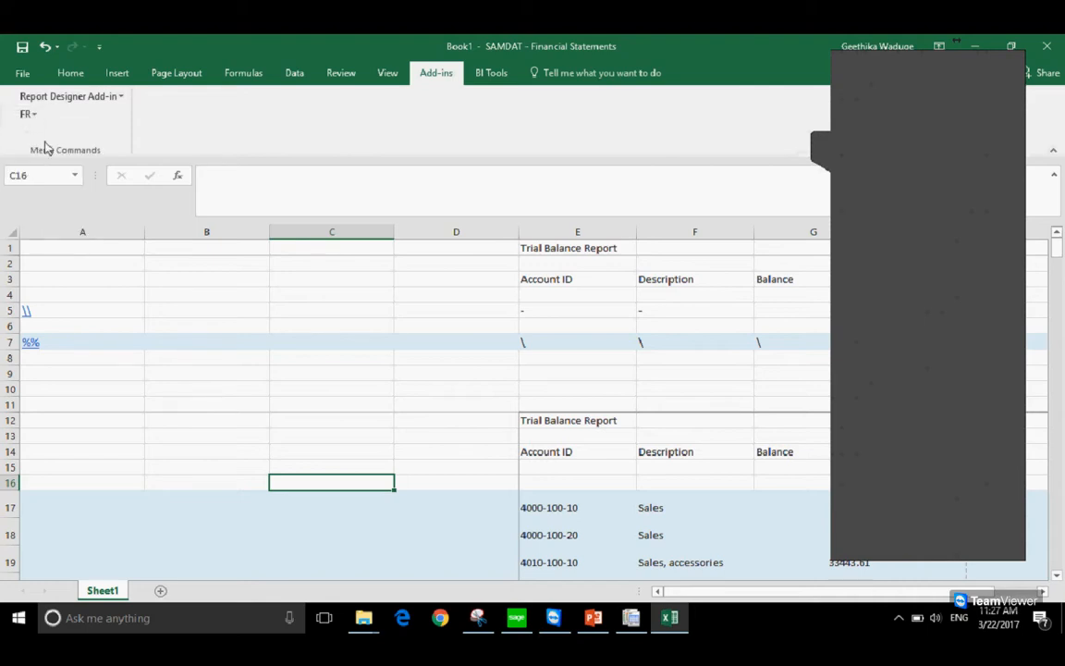
left_click(342, 499)
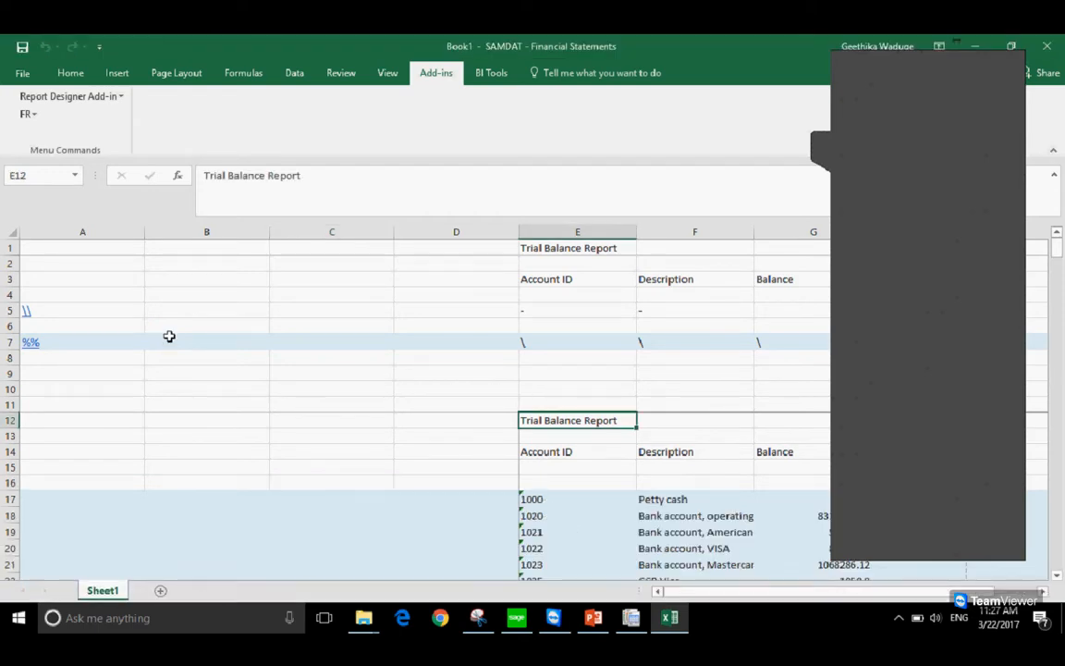
scroll(597, 477, "down", 1)
scroll(596, 480, "down", 12)
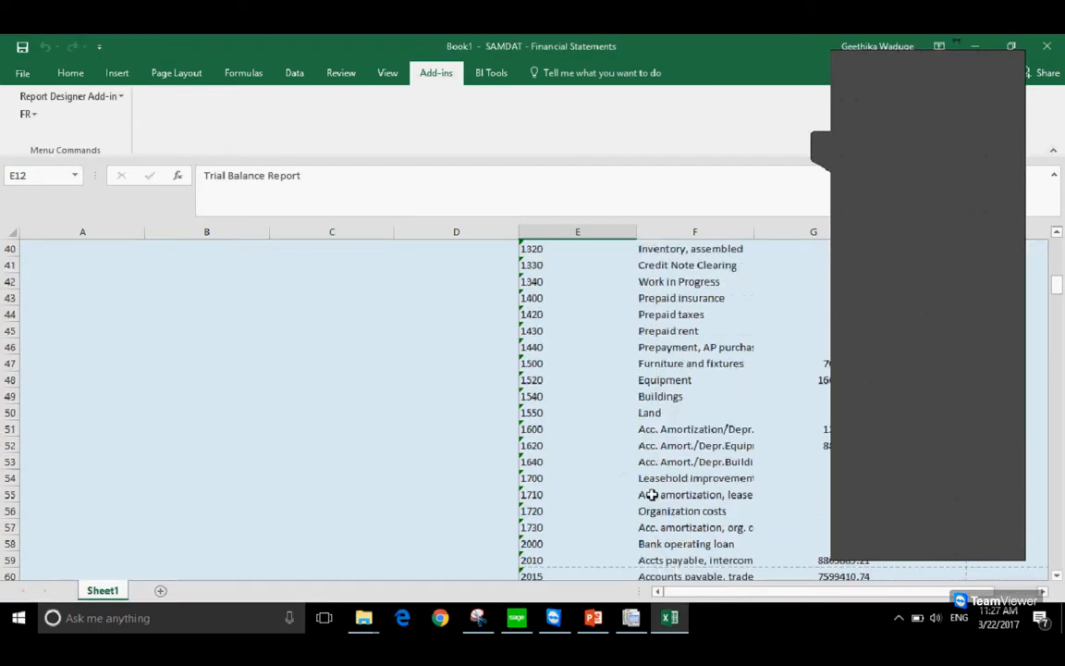
scroll(39, 418, "down", 7)
scroll(46, 423, "up", 20)
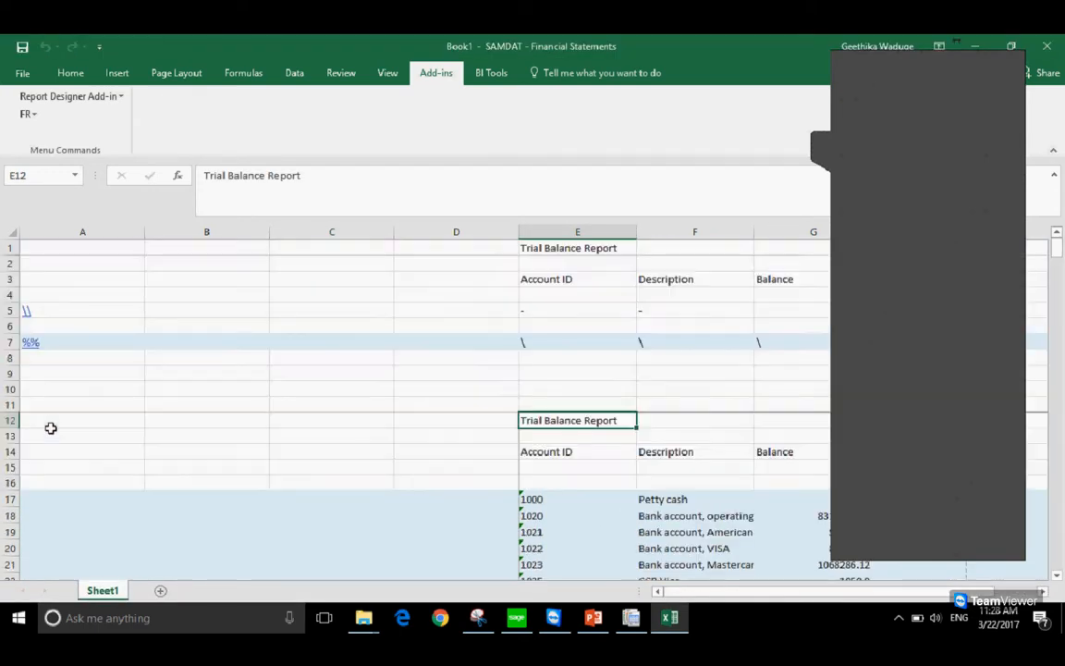
left_click(199, 343)
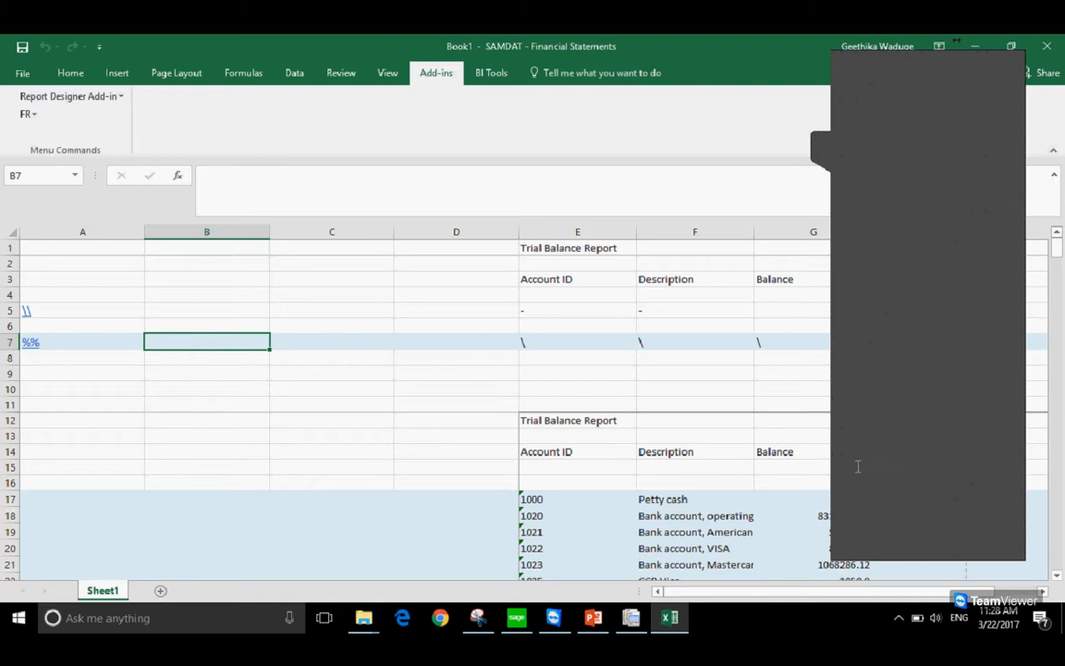
left_click(962, 459)
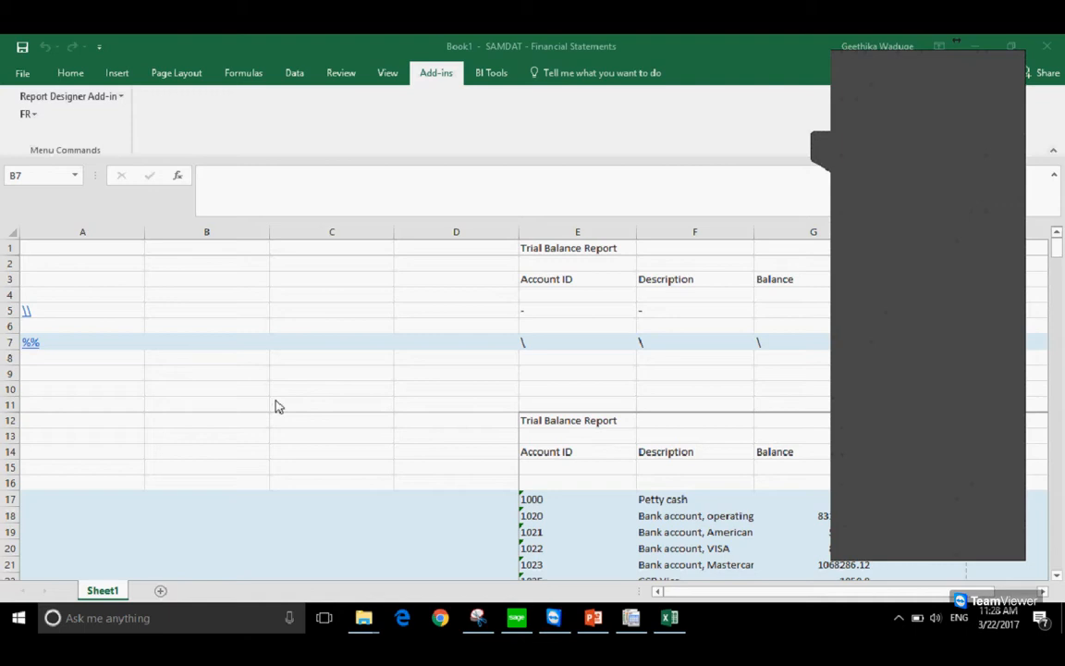
Review the specification cells A7 and B7 and the account lines generated below them
left_click(104, 338)
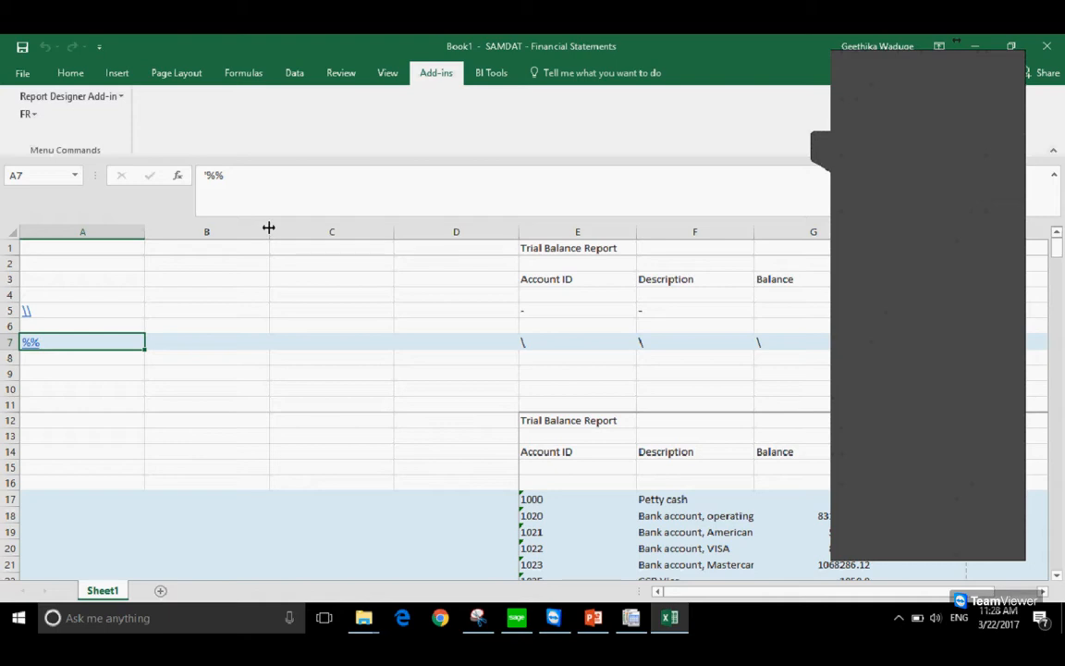
left_click(221, 337)
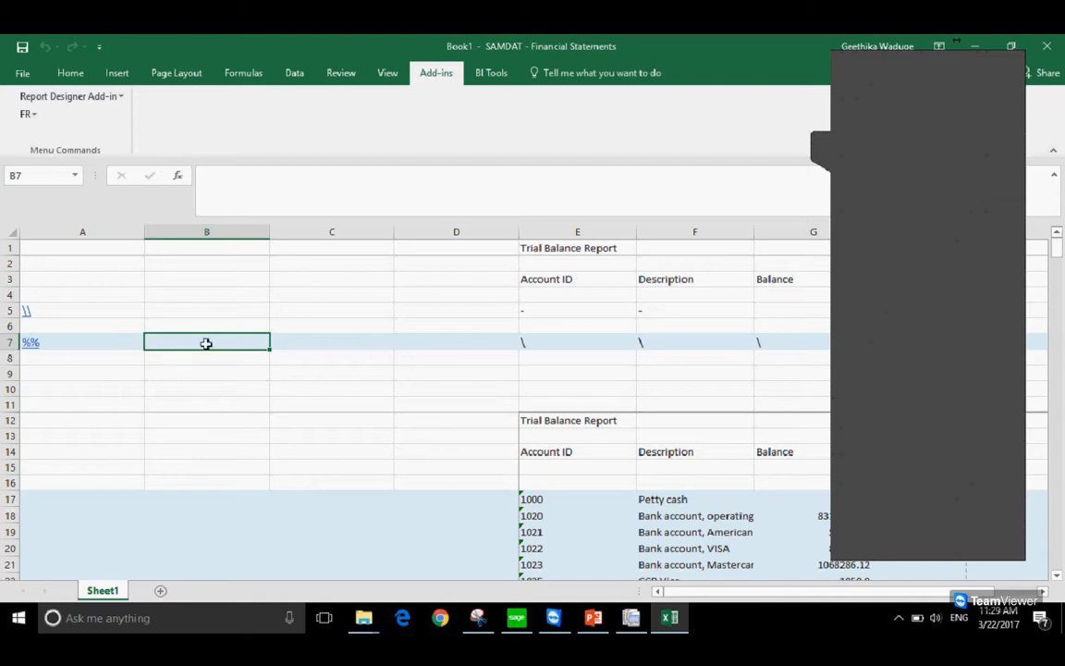
left_click(27, 114)
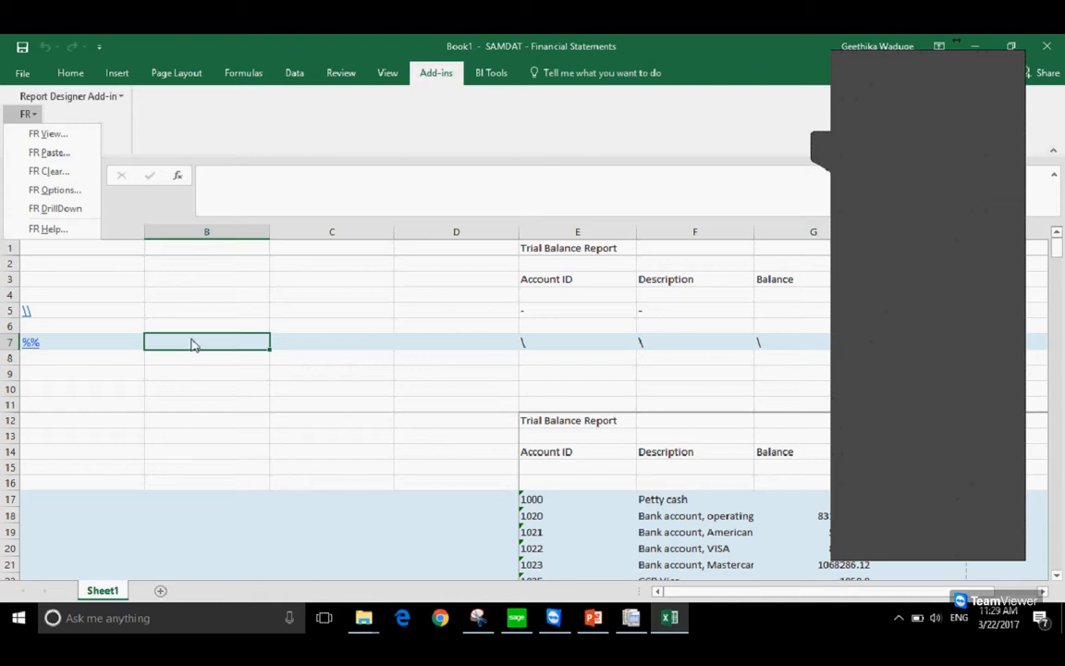
left_click(693, 516)
left_click(673, 499)
scroll(671, 516, "down", 5)
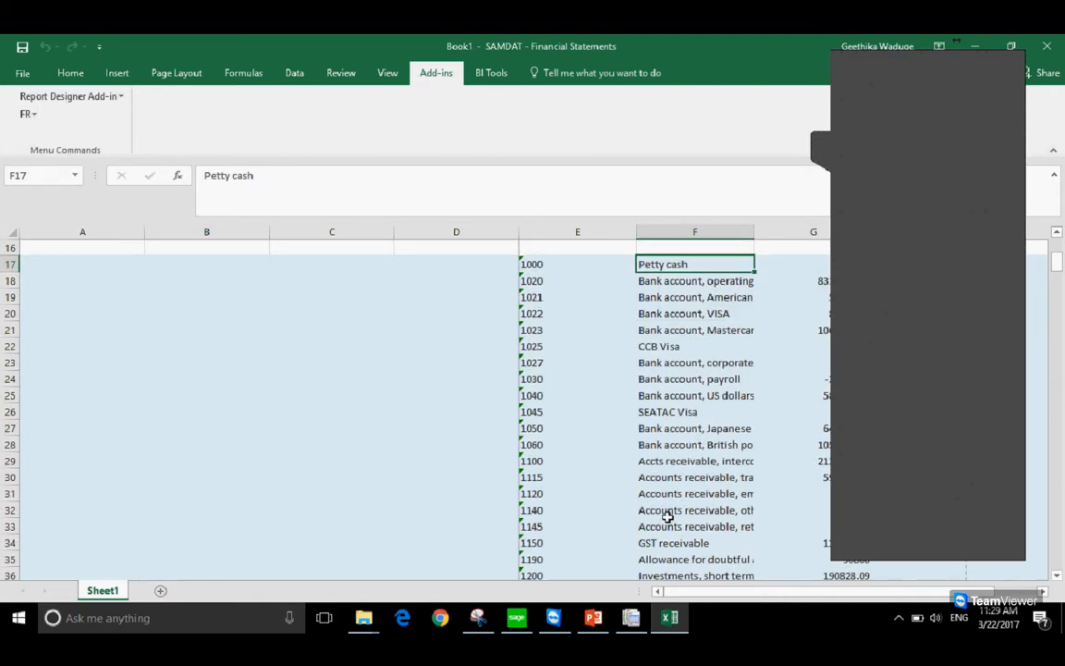
scroll(425, 513, "up", 5)
Open the account selection criteria for B7 using the <criteria> function of FR Paste
left_click(195, 347)
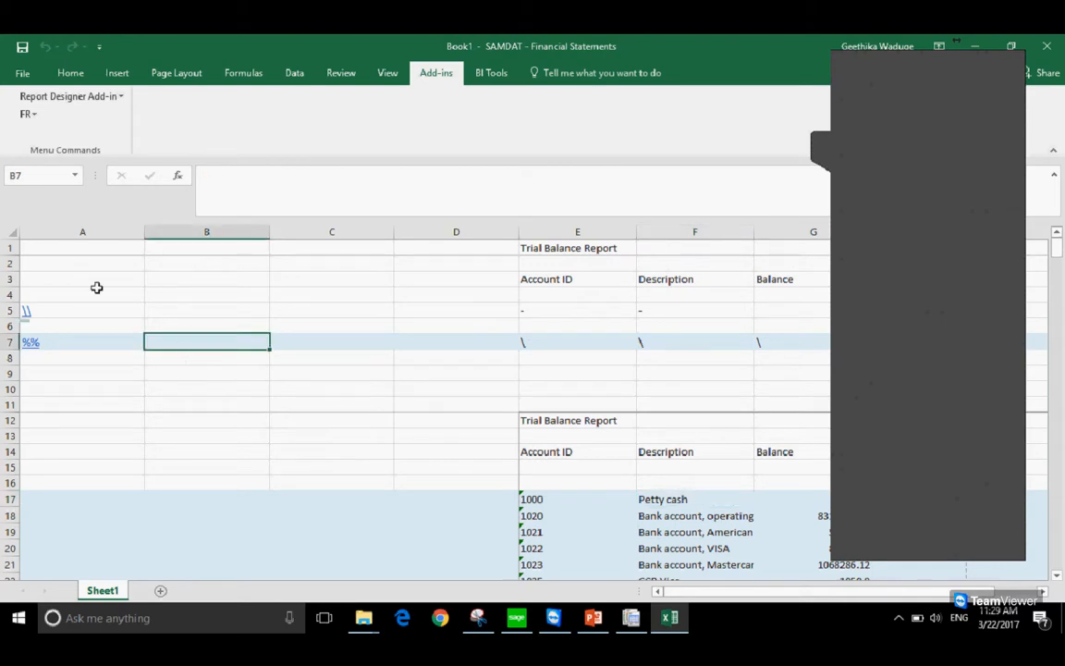
left_click(27, 114)
left_click(45, 151)
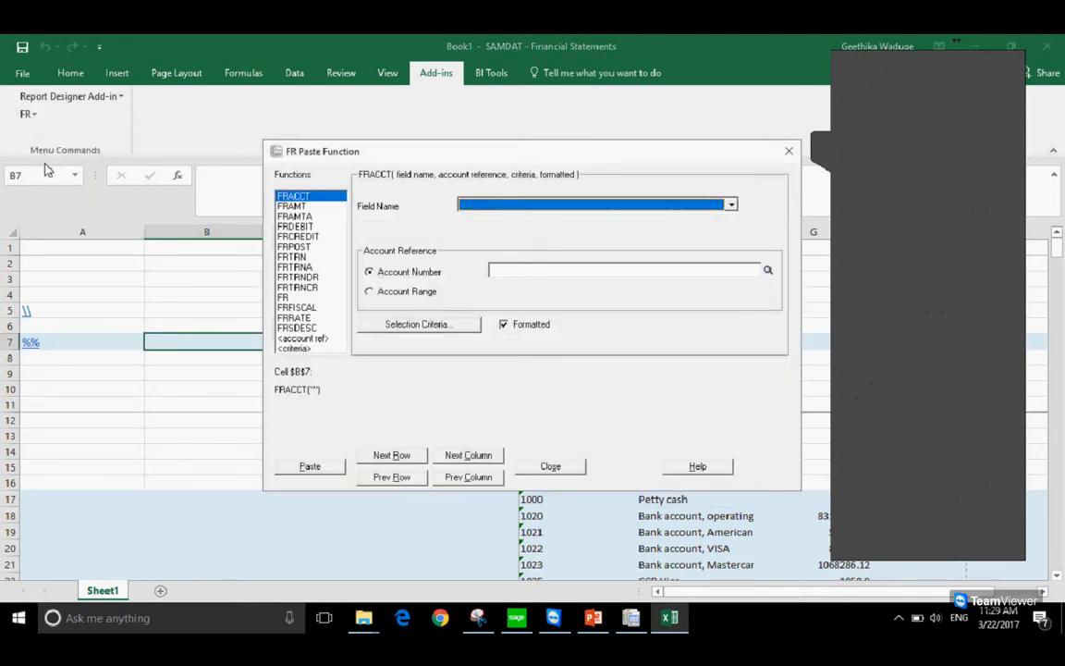
left_click(294, 348)
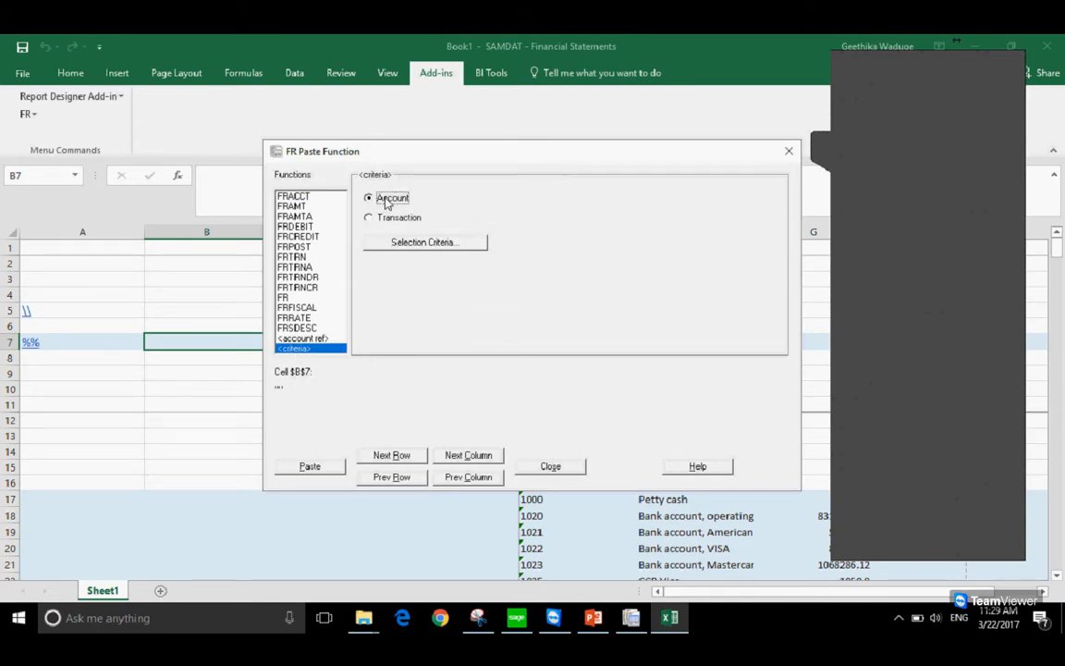
left_click(422, 244)
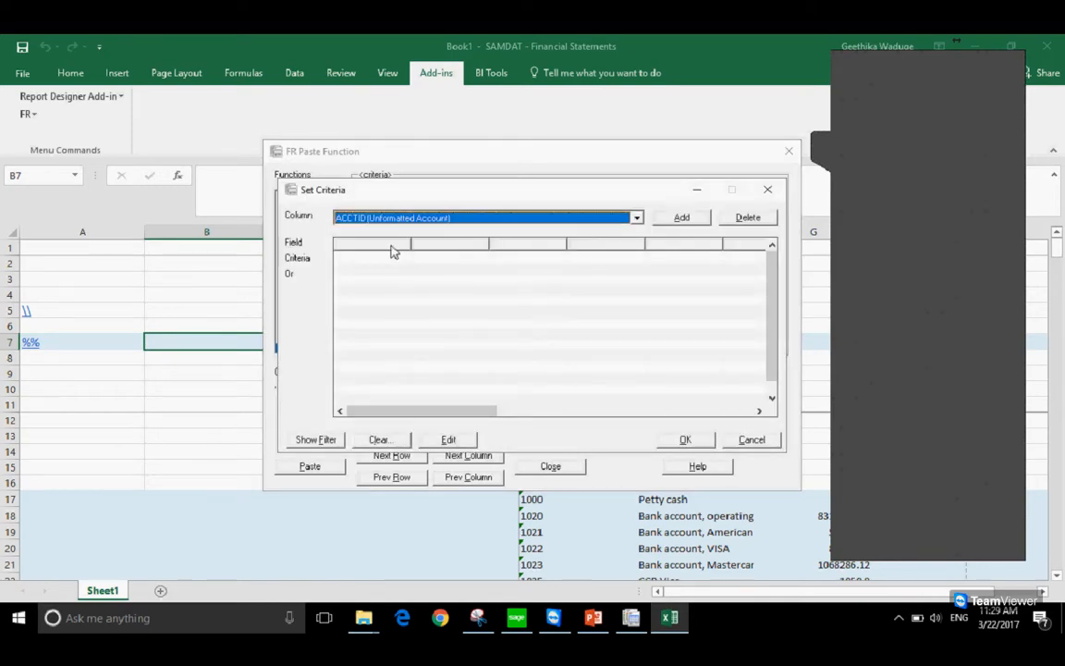
Add the ACCTGRPCOD (Account Group Code) field to the selection criteria and enter 01 as its equal-to value
left_click(582, 222)
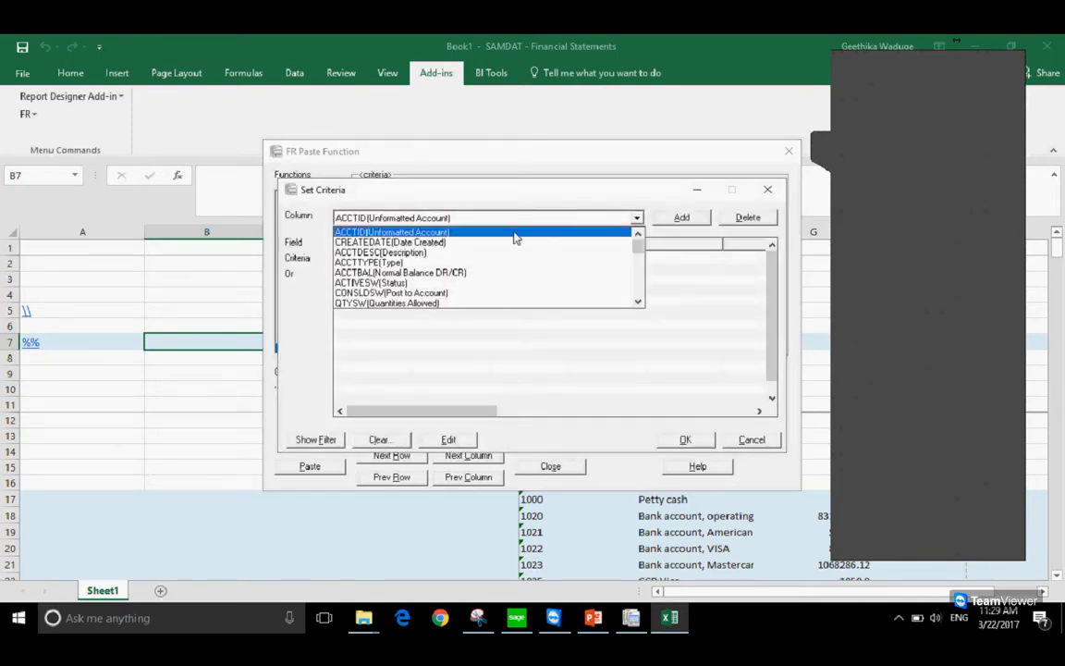
left_click(638, 303)
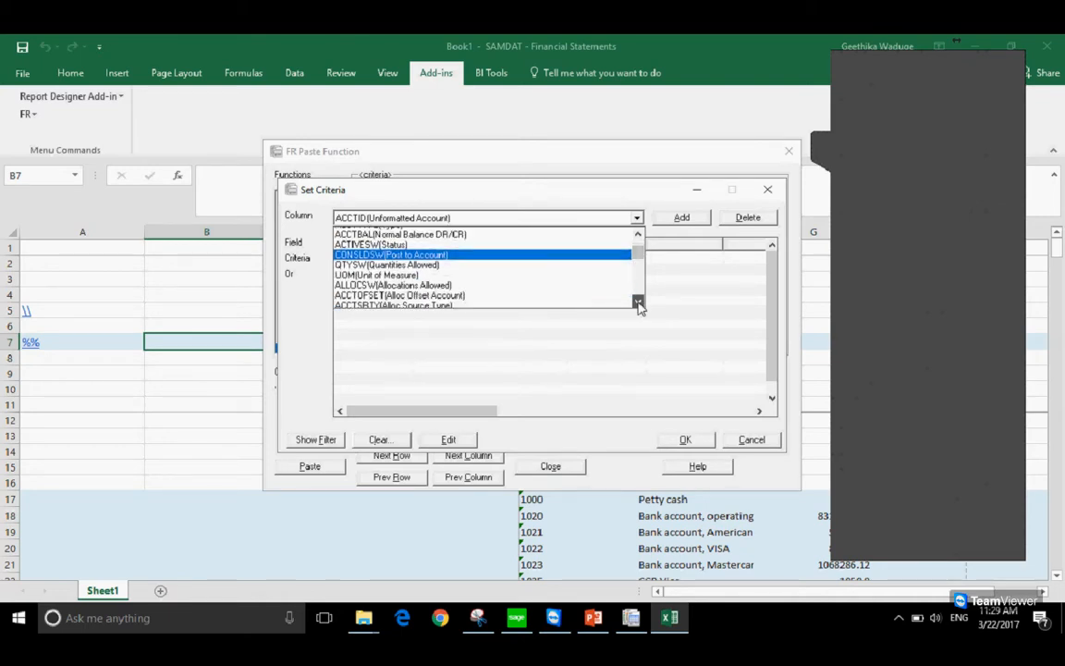
left_click(639, 303)
left_click(639, 303)
left_click(638, 303)
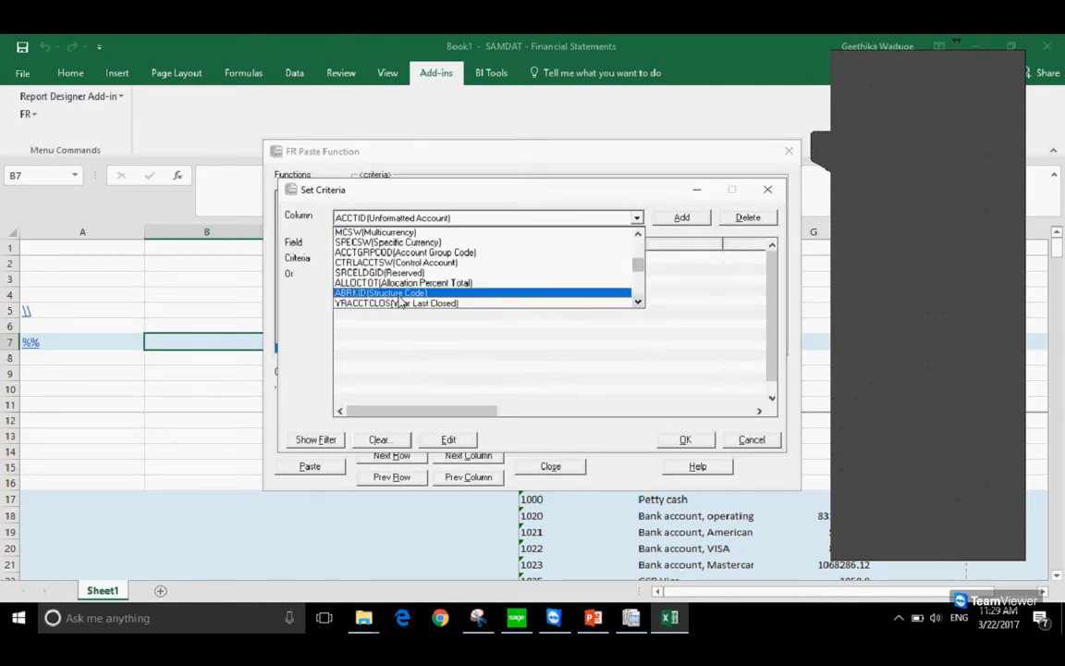
left_click(421, 252)
left_click(682, 220)
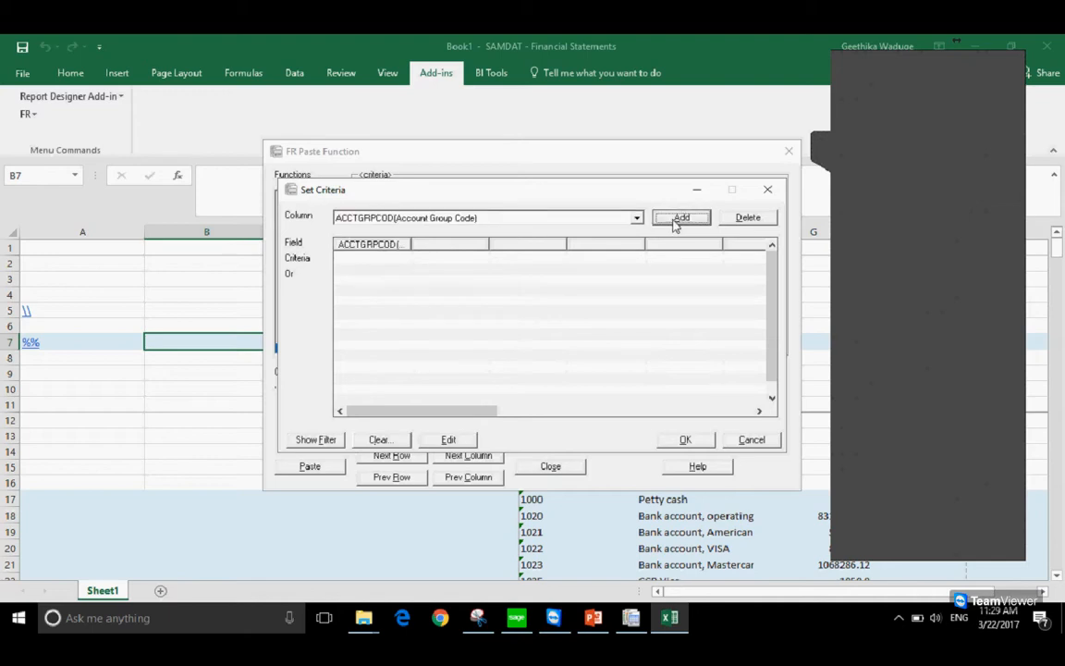
double_click(360, 262)
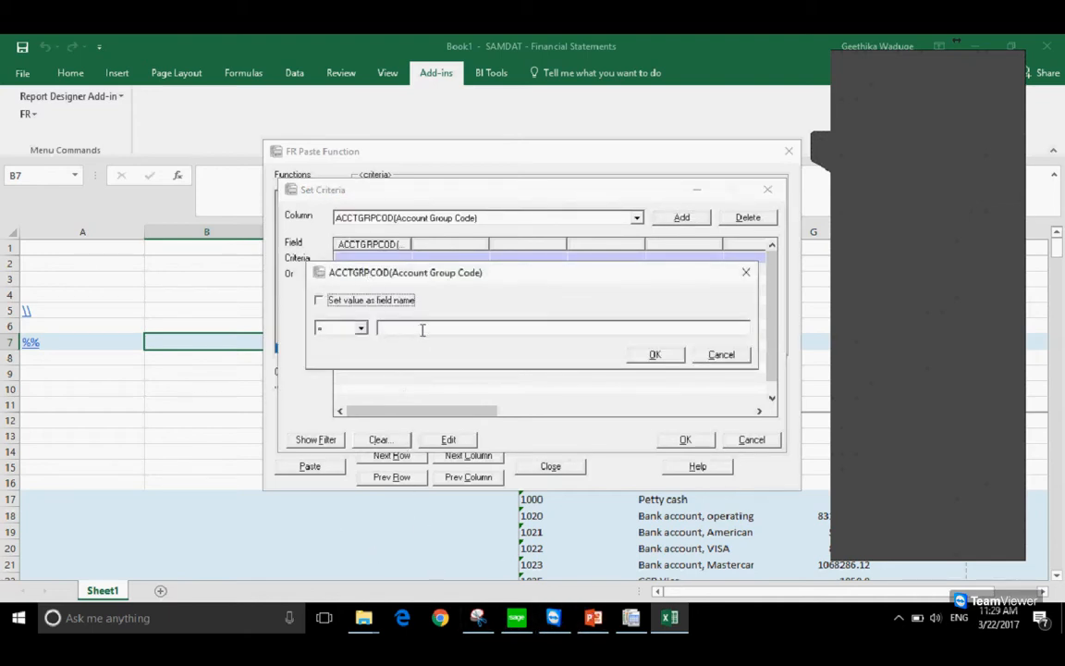
type("01")
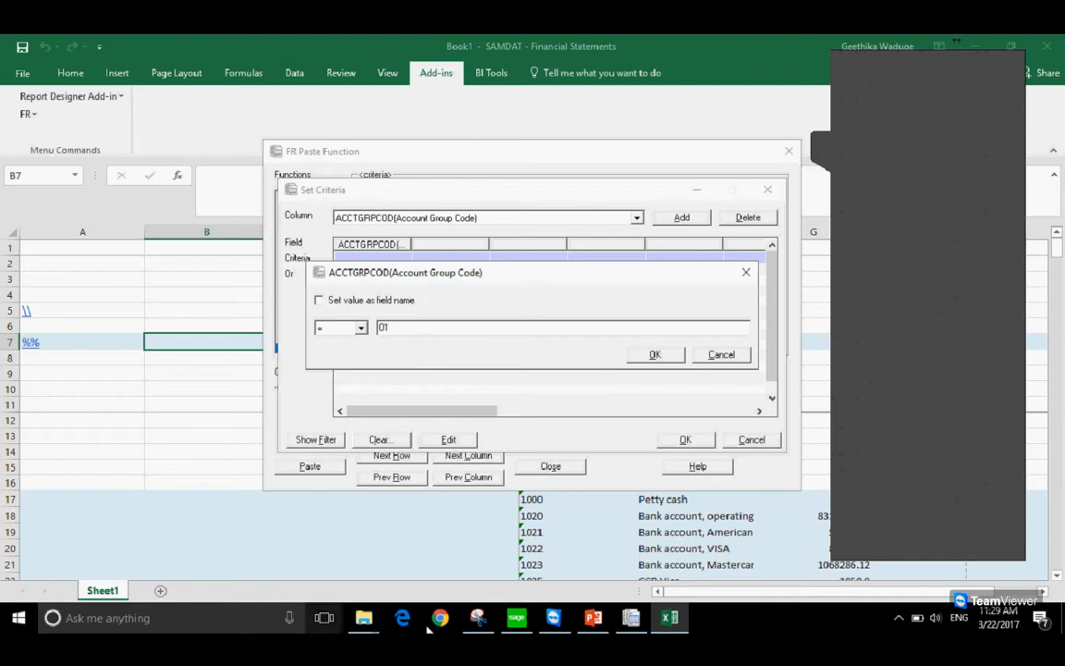
Look up the first account group in Sage 300's G/L Account Groups, and accept the = 01 criterion back in Excel
left_click(531, 626)
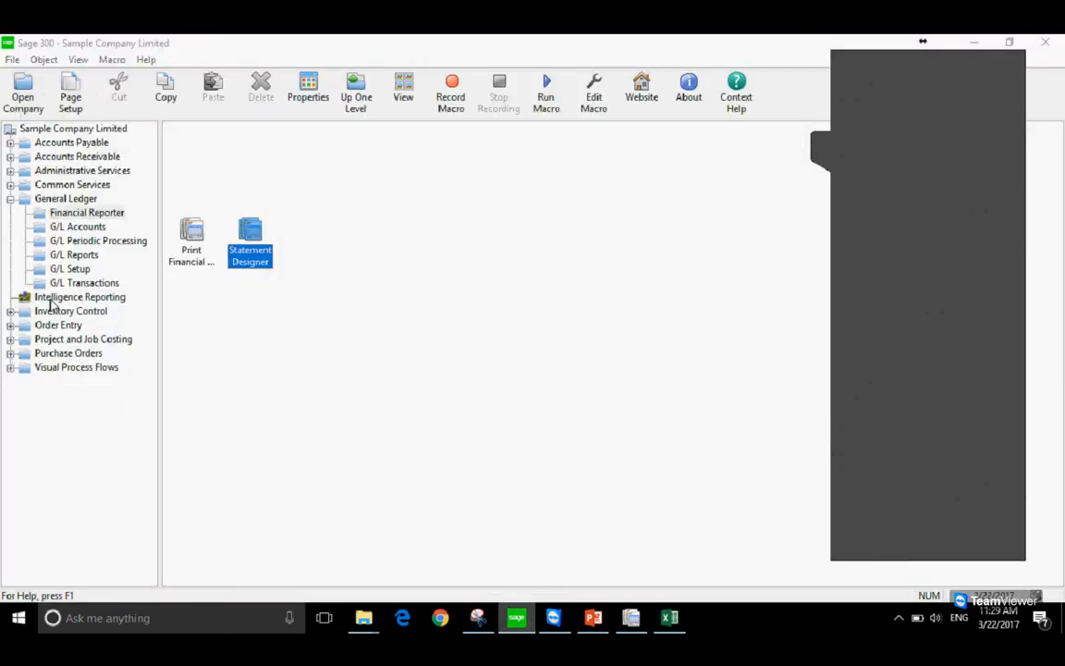
left_click(71, 269)
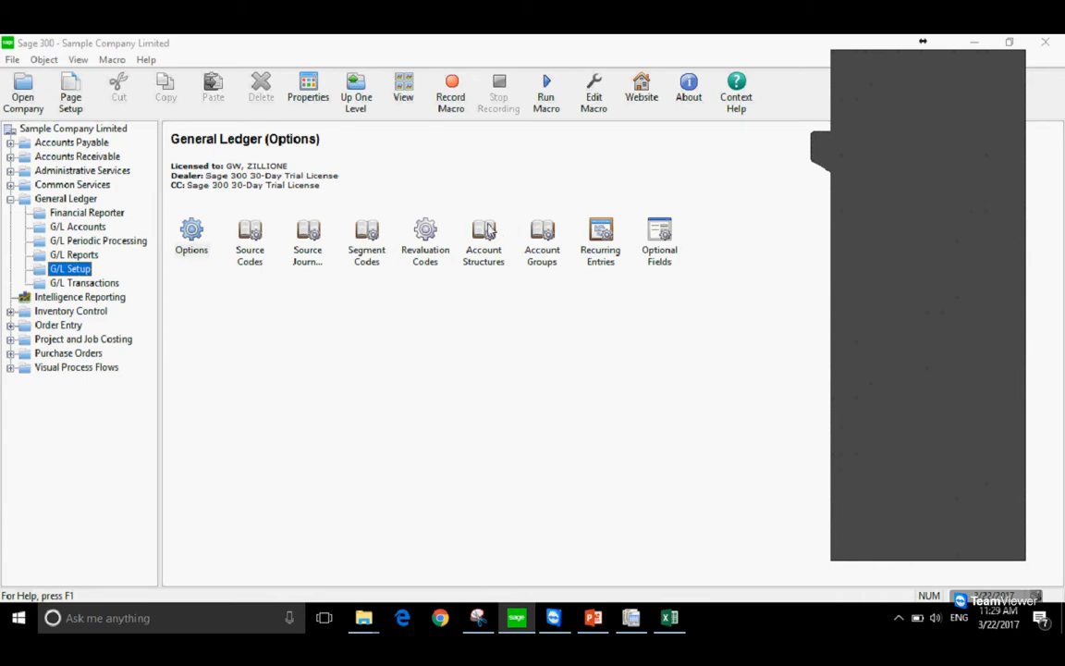
double_click(543, 236)
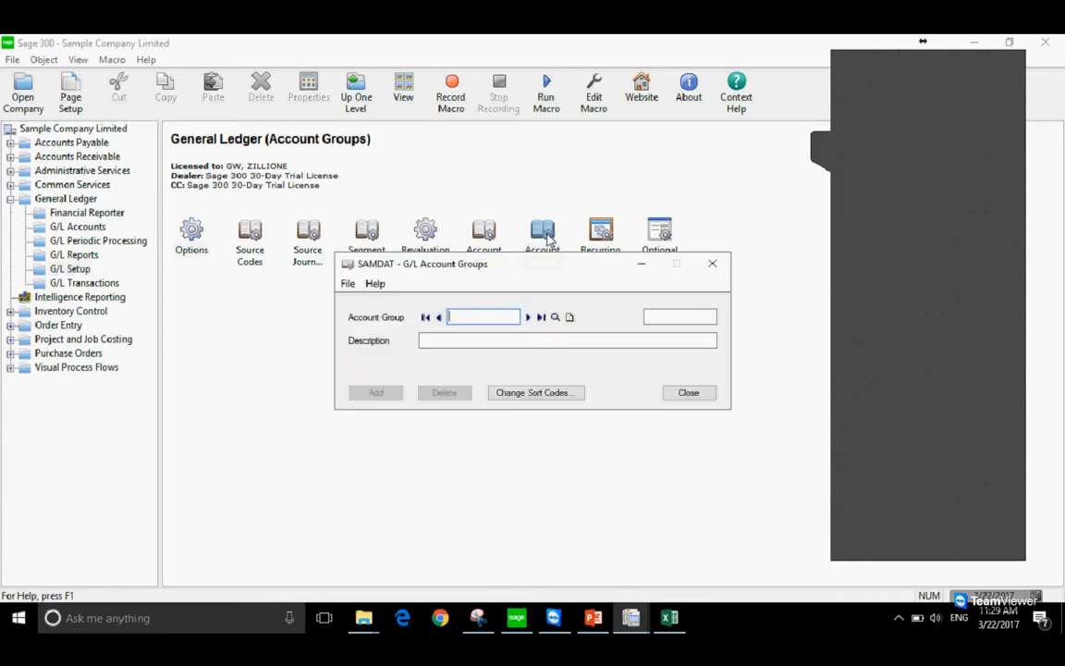
left_click(528, 316)
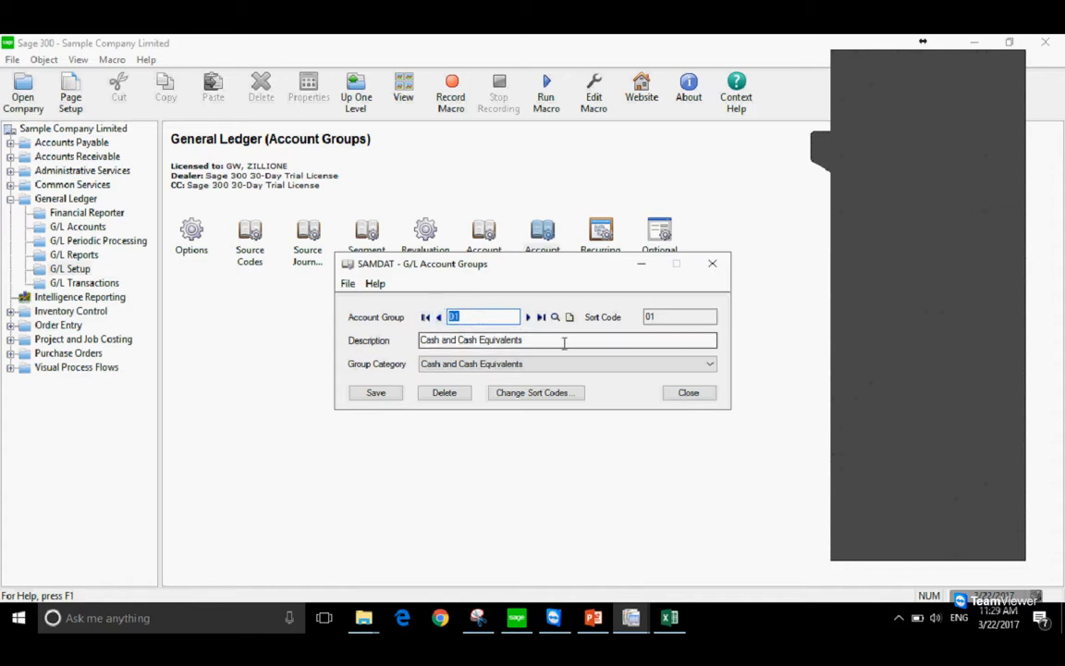
left_click(668, 620)
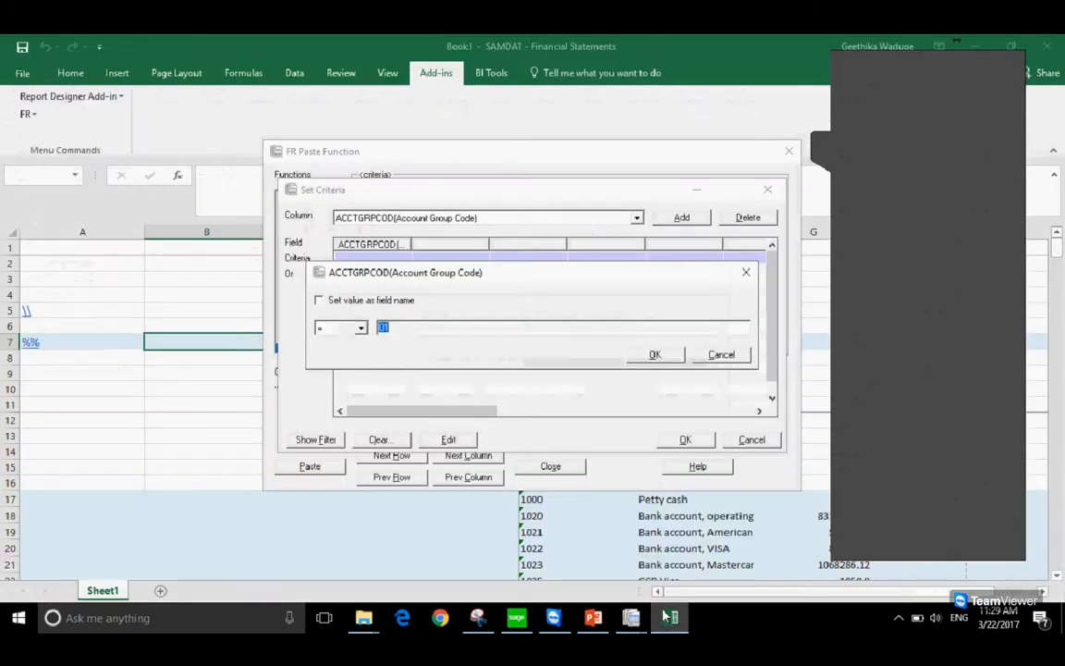
left_click(656, 355)
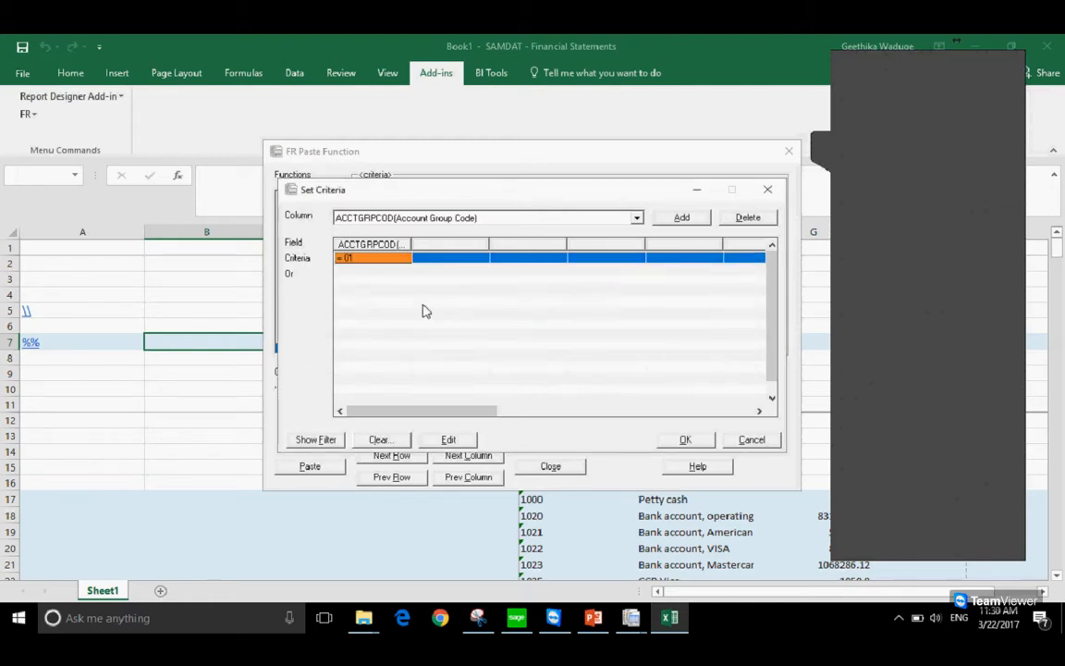
left_click(857, 502)
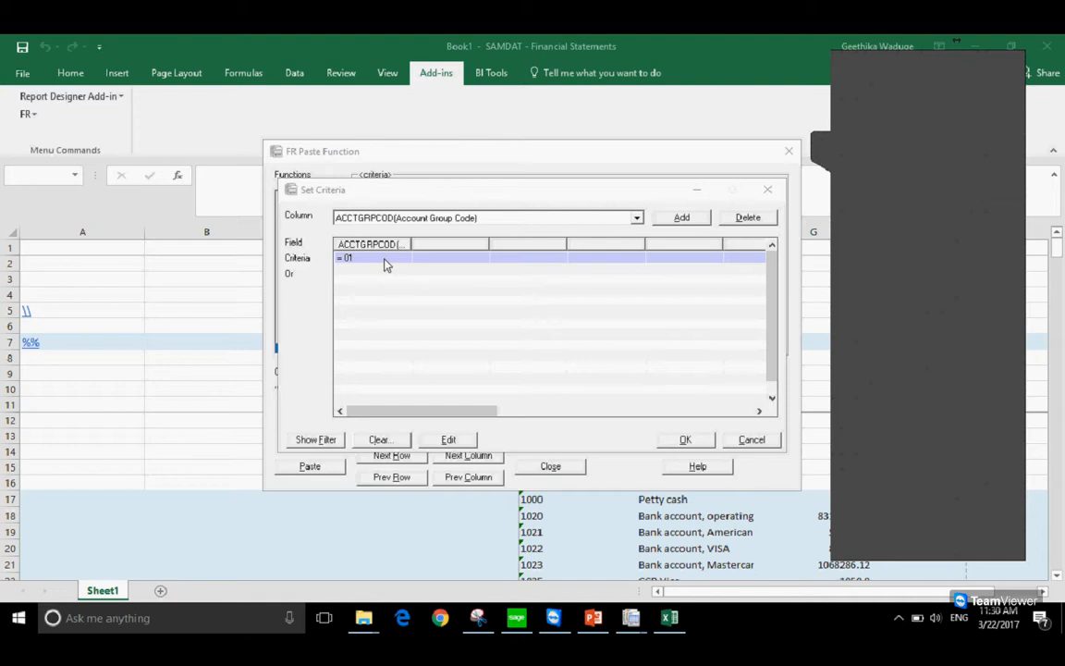
left_click(636, 192)
left_click(377, 260)
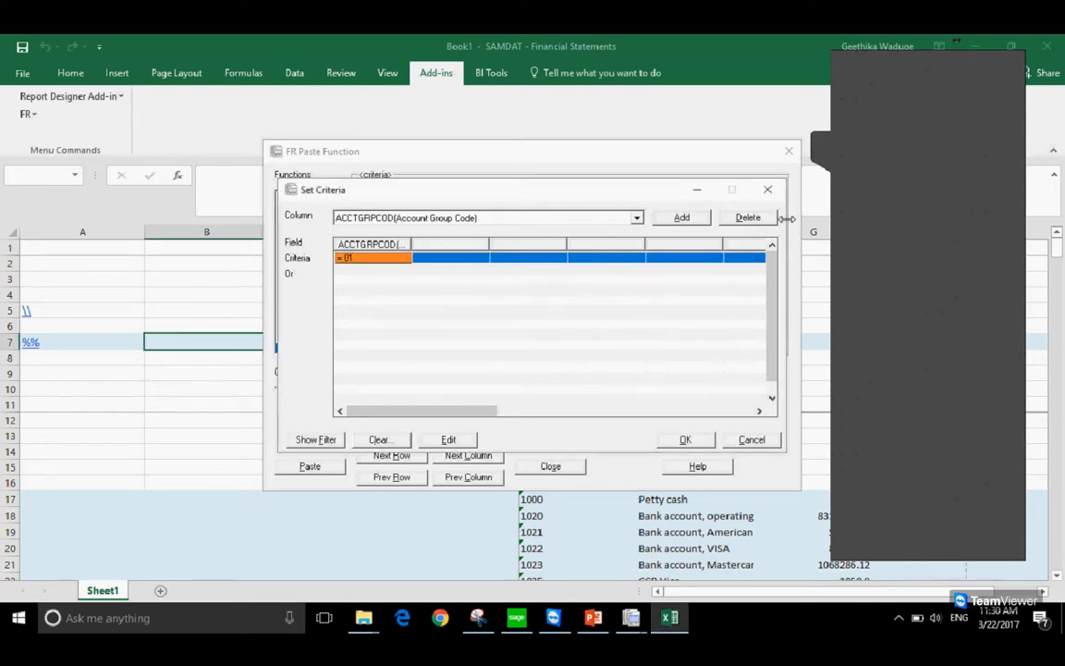
left_click(682, 218)
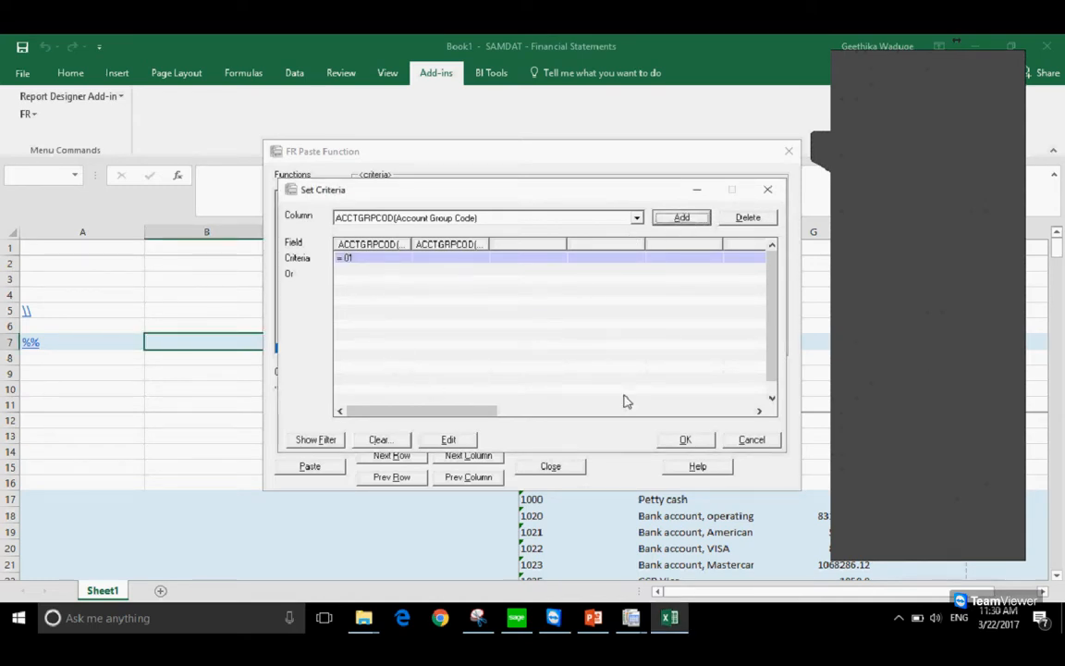
left_click(481, 261)
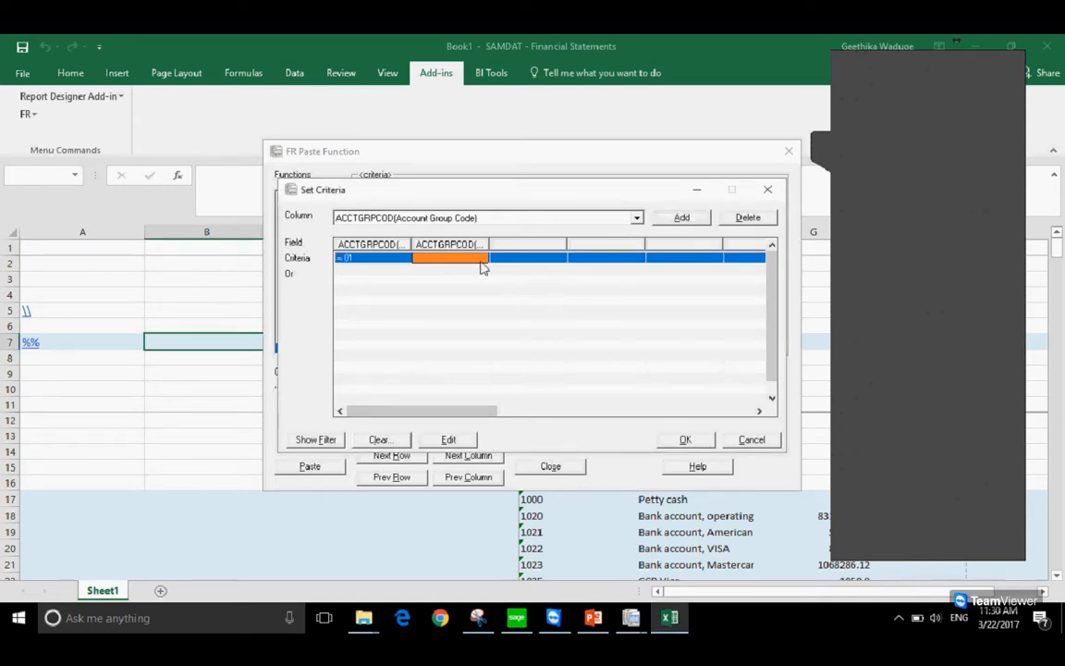
left_click(740, 218)
Accept the account group criteria, paste them into B7 and close FR Paste Function
left_click(680, 440)
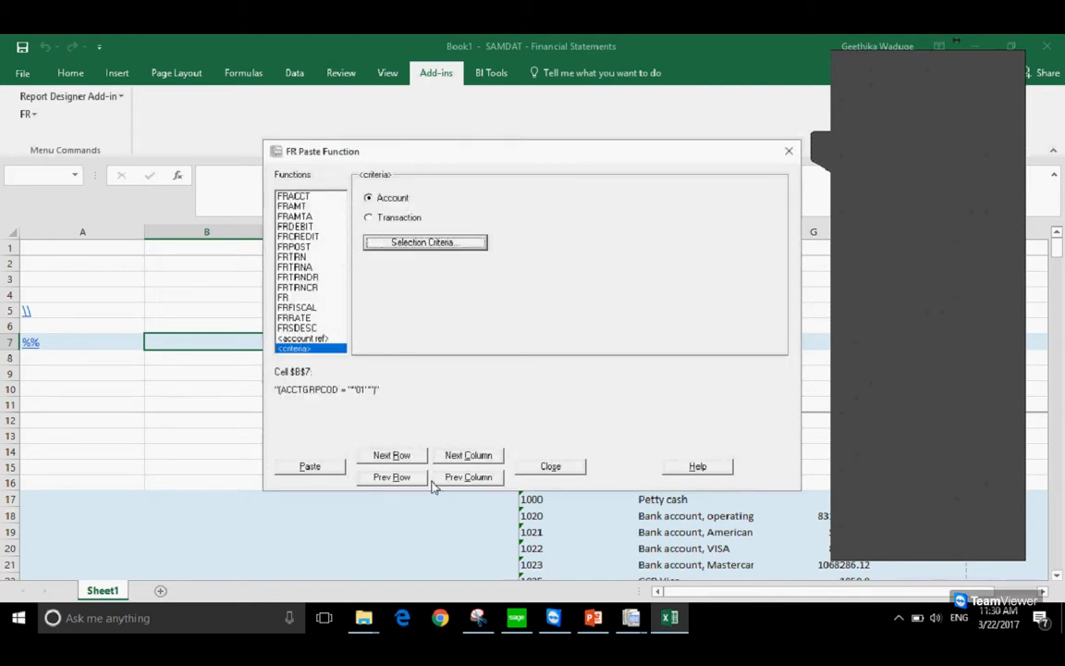
left_click(305, 468)
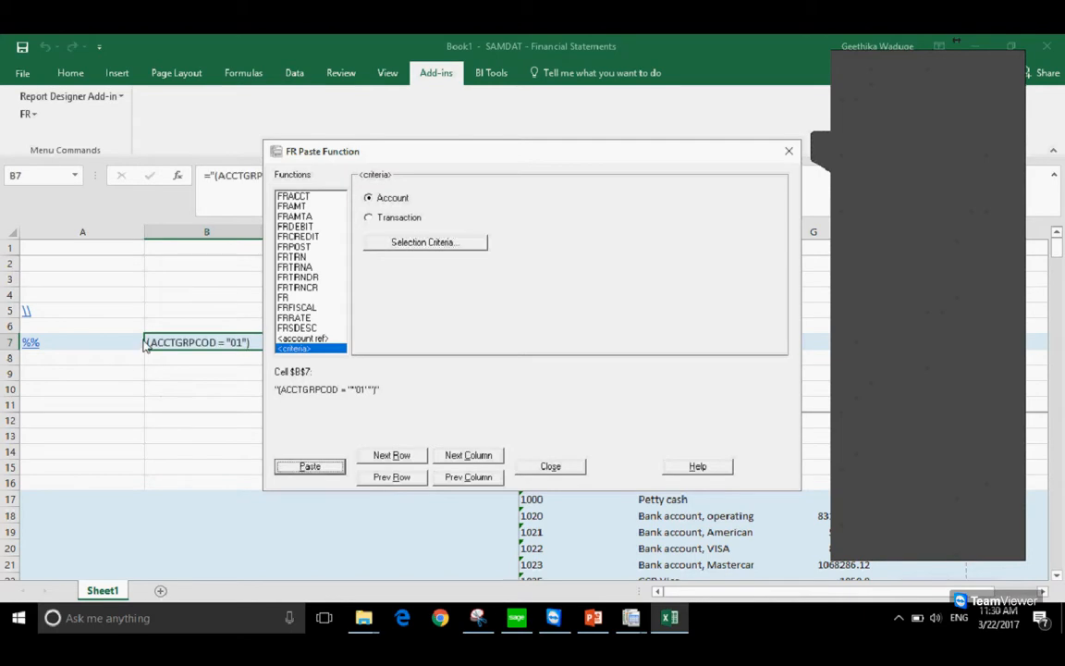
left_click_drag(427, 153, 436, 143)
left_click(559, 456)
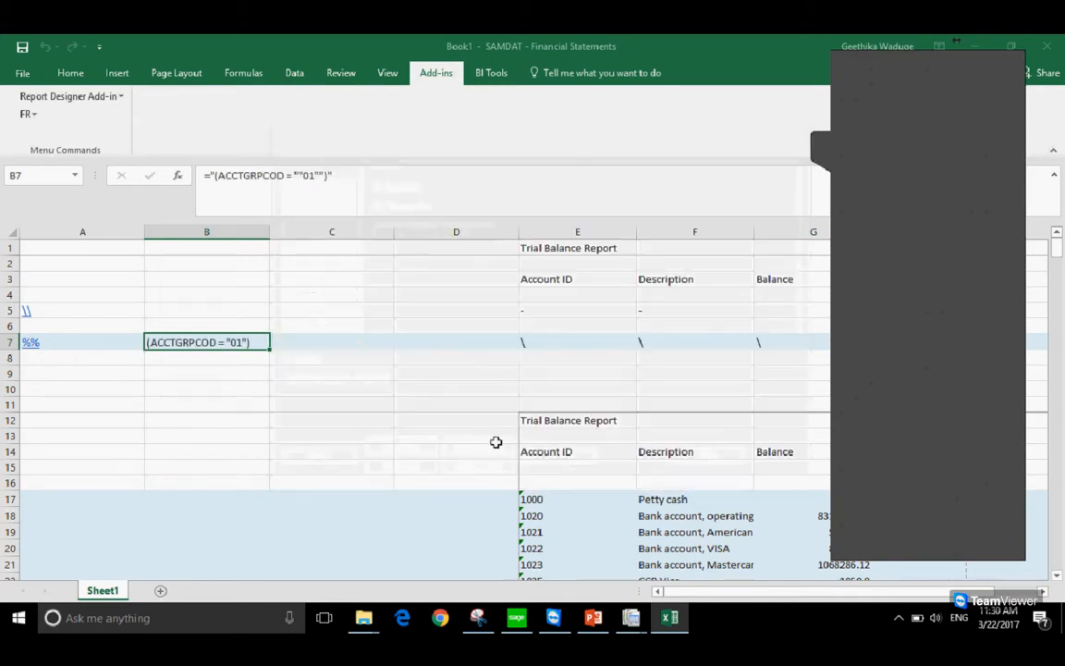
Generate the report with FR View using the ACCTGRPCOD = "01" criterion, and review the account lines against B7
scroll(301, 536, "down", 7)
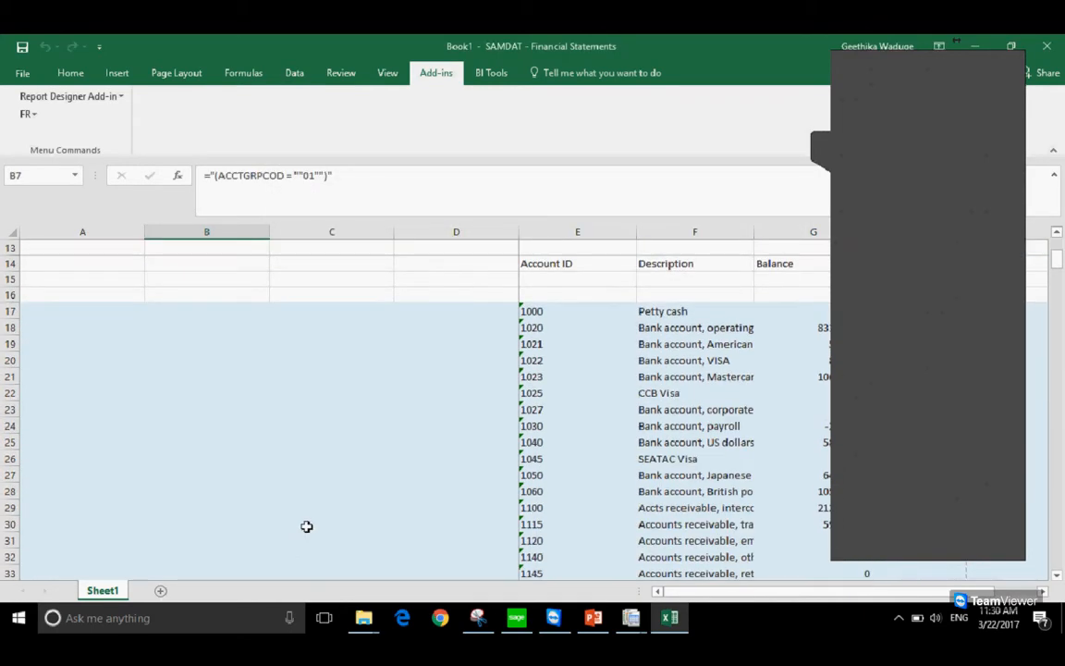
scroll(305, 526, "up", 1)
scroll(307, 526, "down", 1)
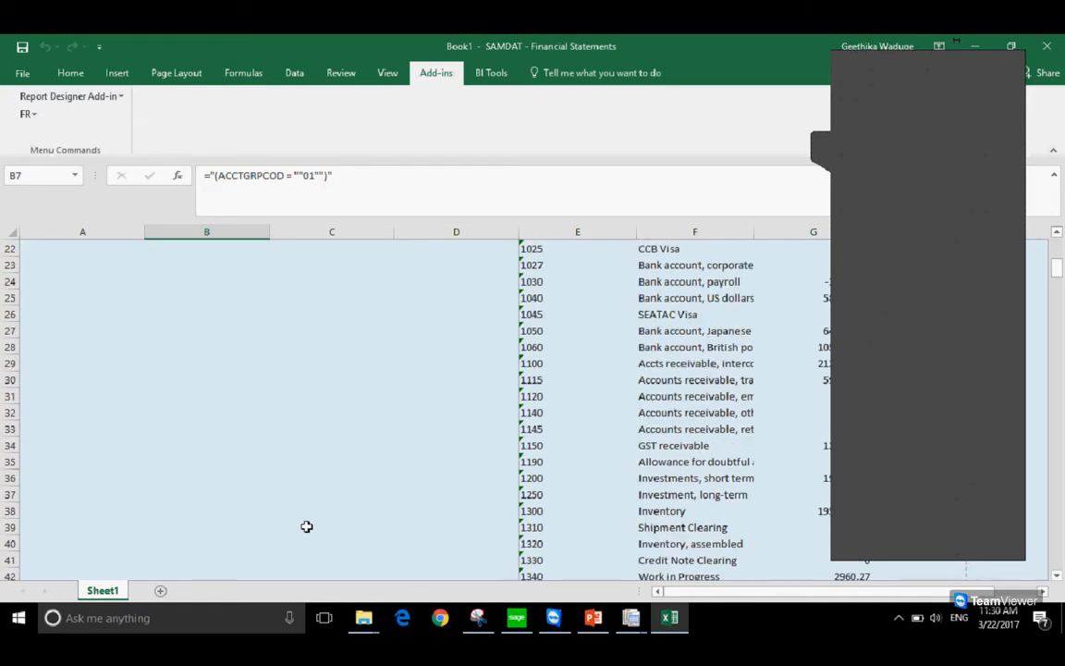
scroll(305, 523, "up", 7)
left_click(29, 114)
left_click(63, 154)
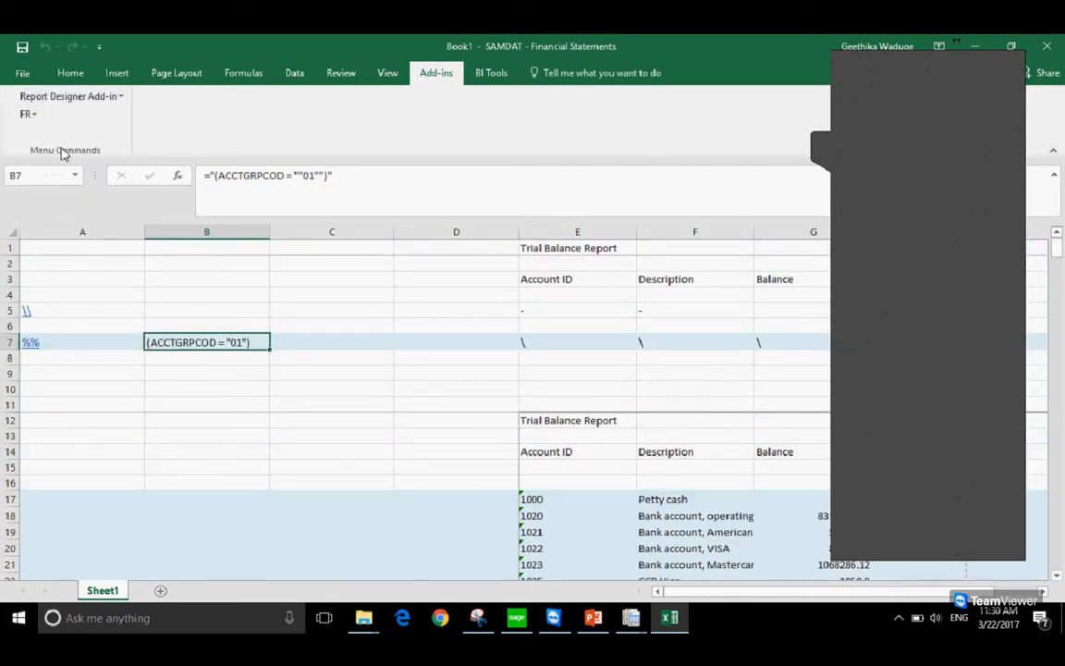
left_click(357, 500)
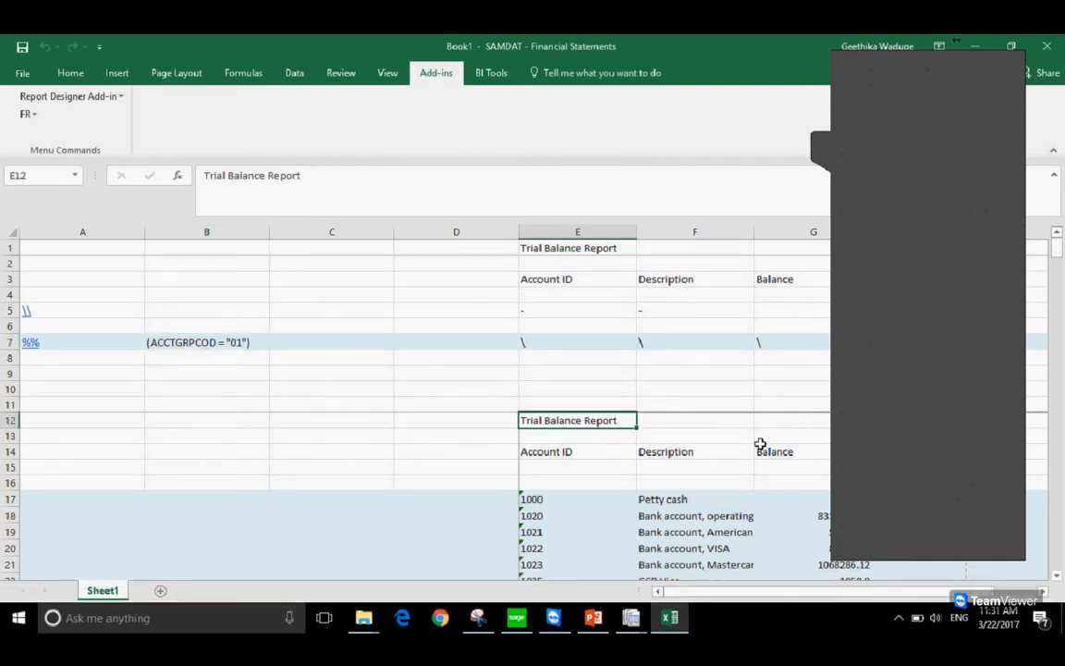
left_click(694, 514)
scroll(693, 515, "down", 5)
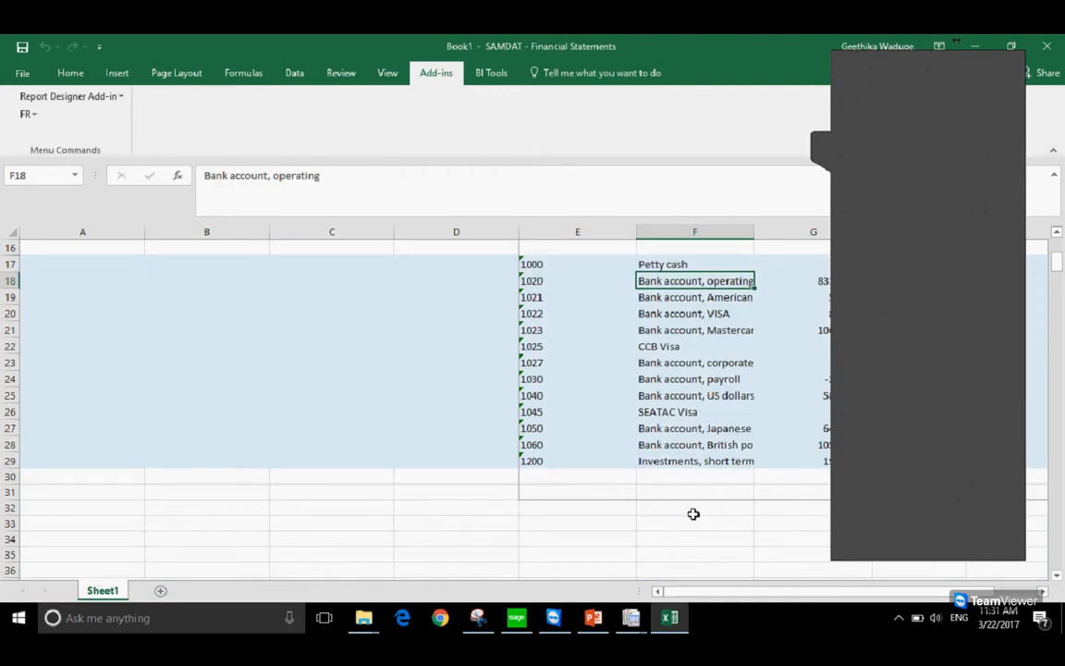
scroll(702, 512, "up", 5)
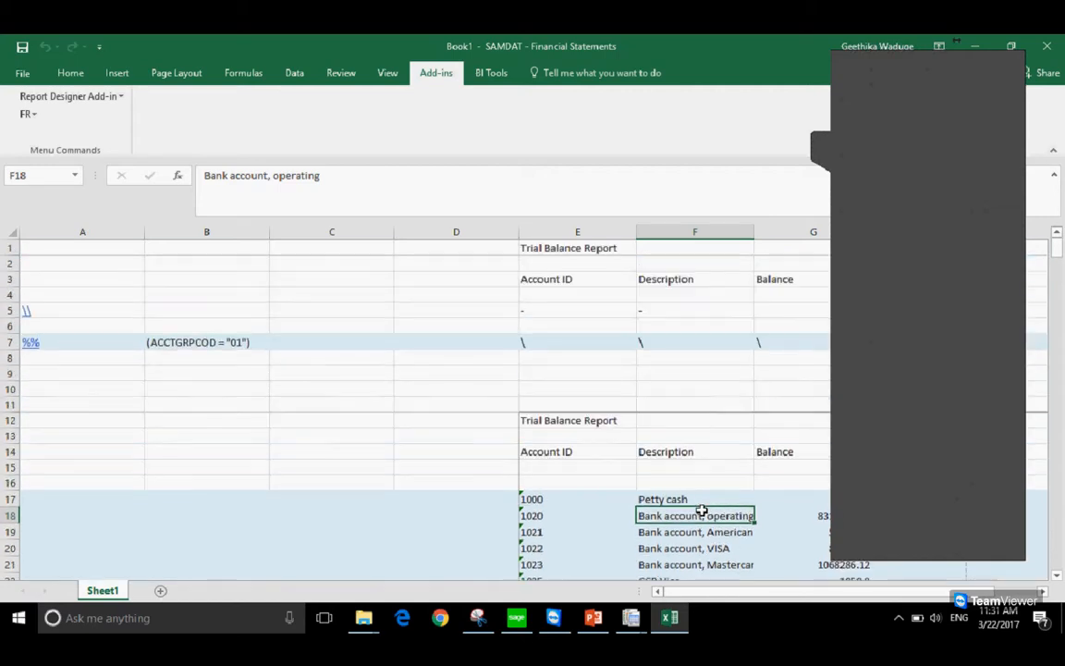
left_click(192, 340)
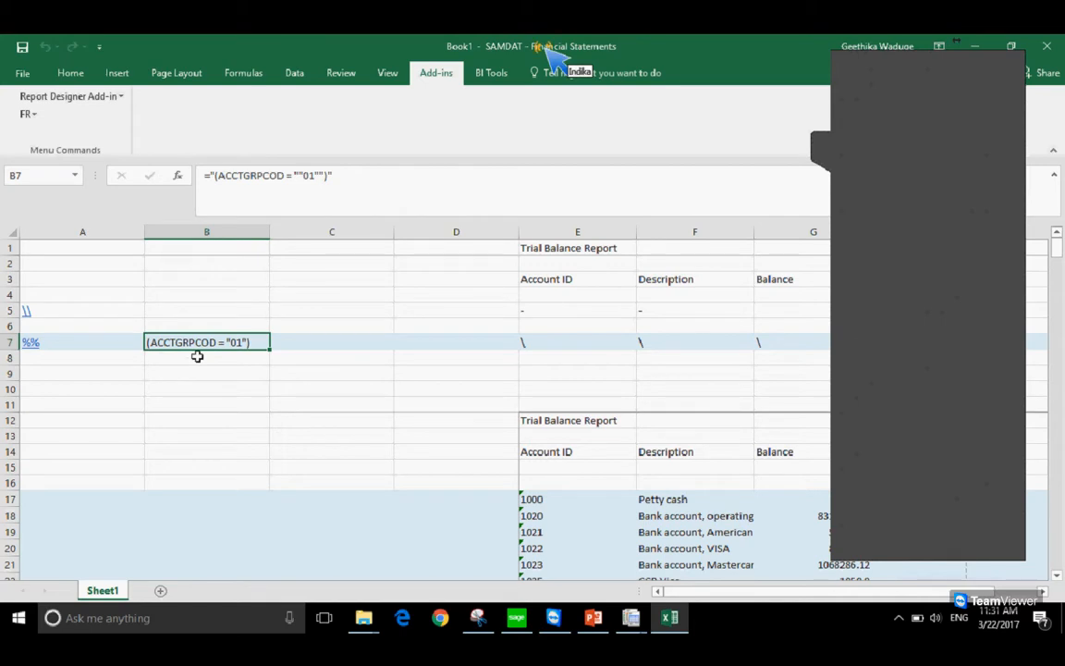
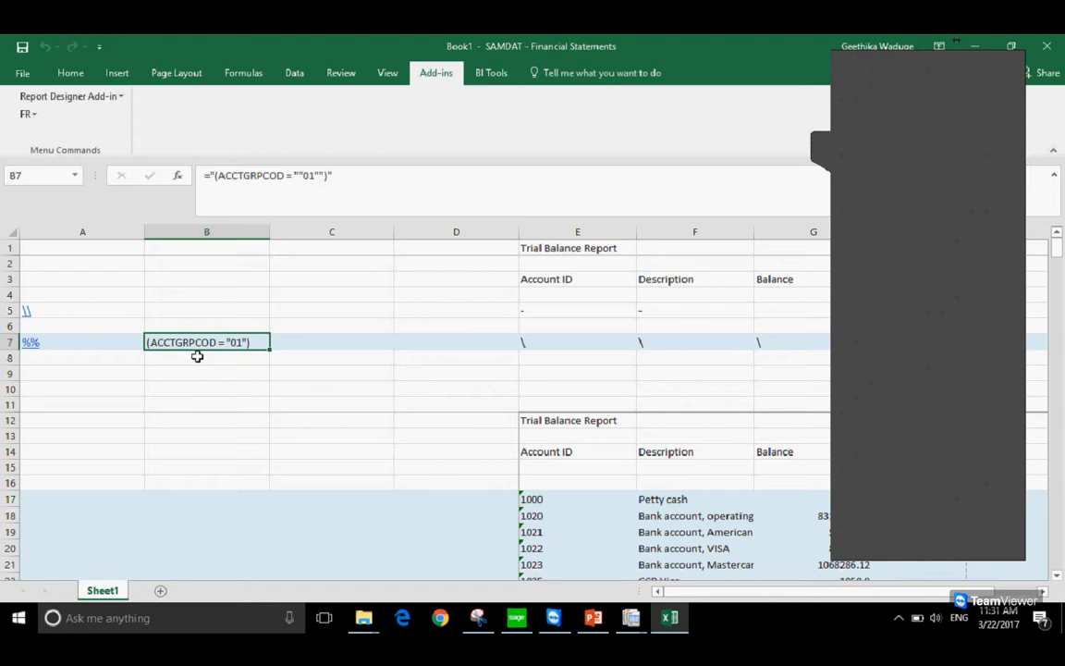
Open the account selection criteria for cell B7 using the <criteria> function of FR Paste
left_click(587, 341)
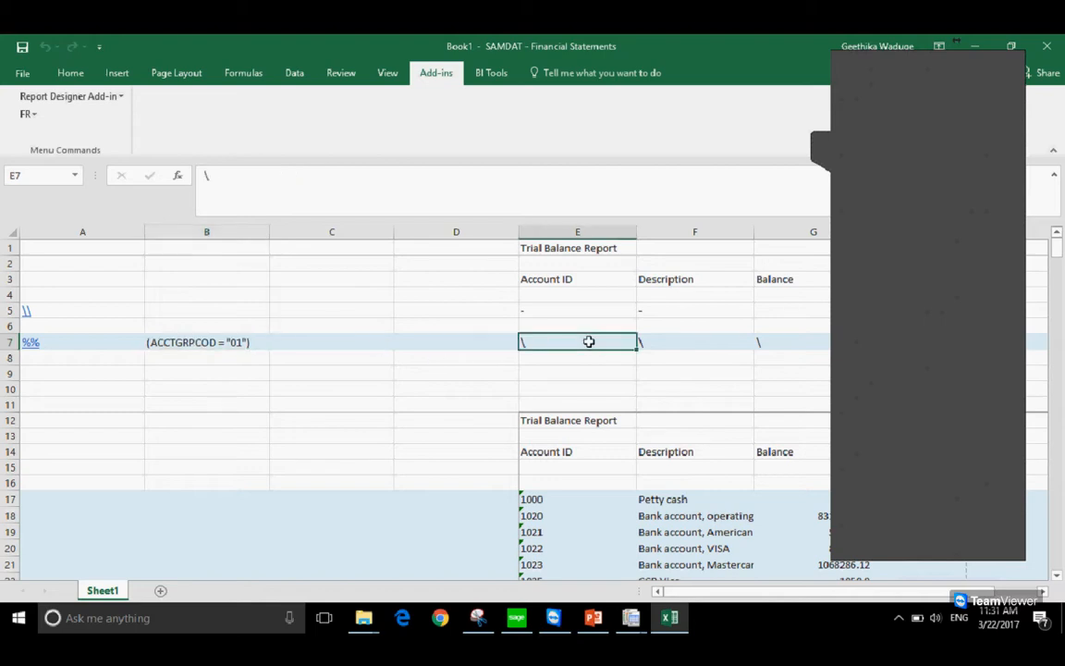
left_click(164, 342)
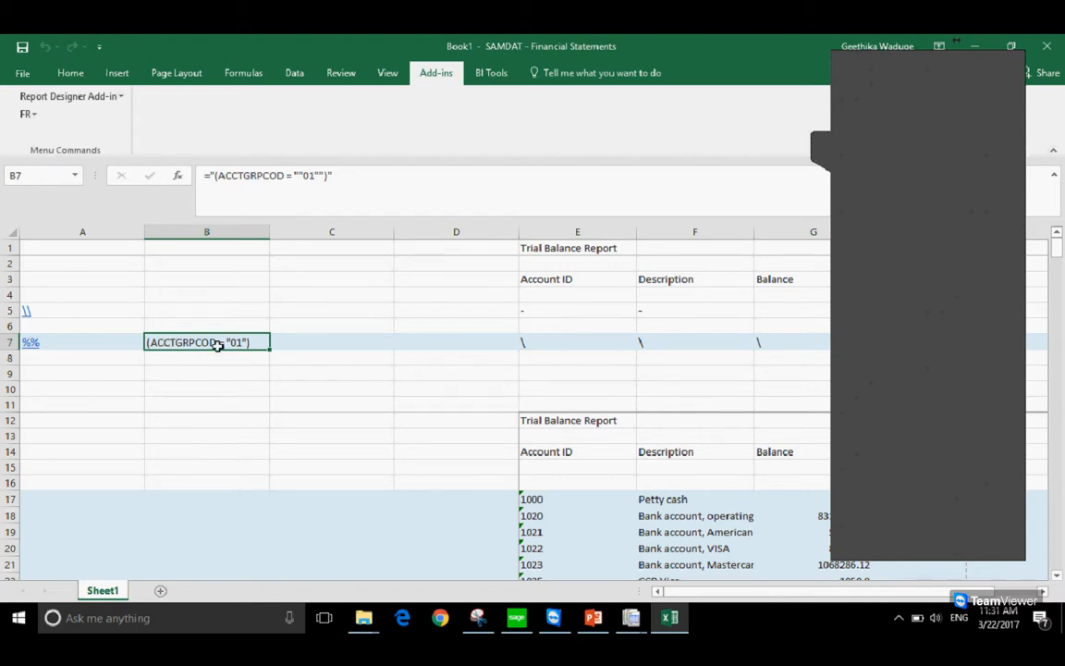
left_click(167, 356)
left_click(166, 343)
left_click(20, 119)
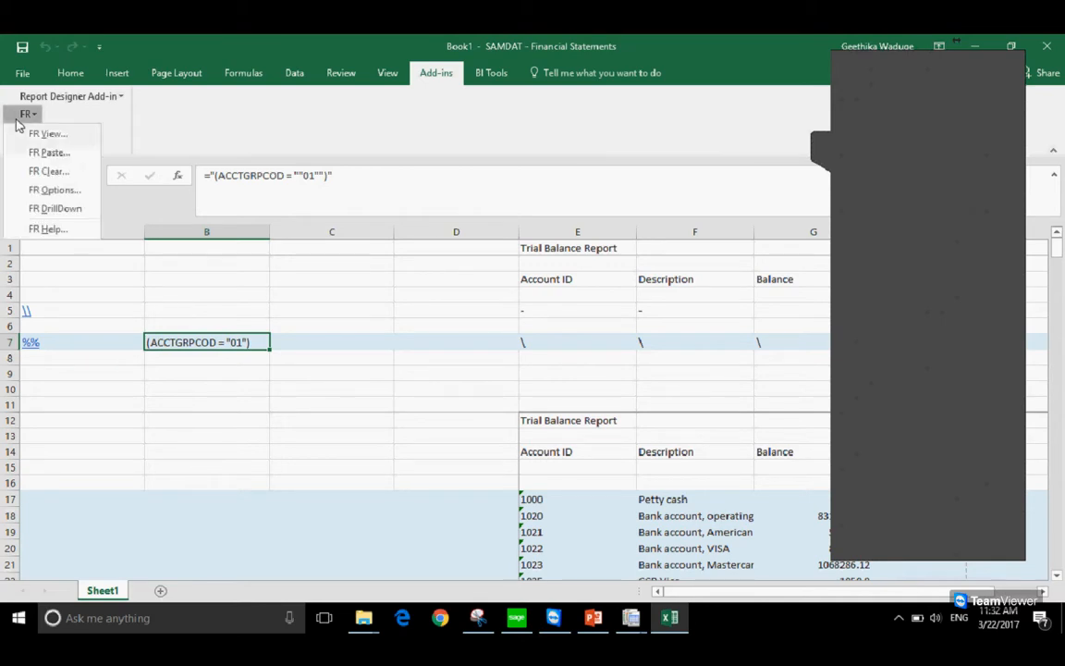
left_click(39, 155)
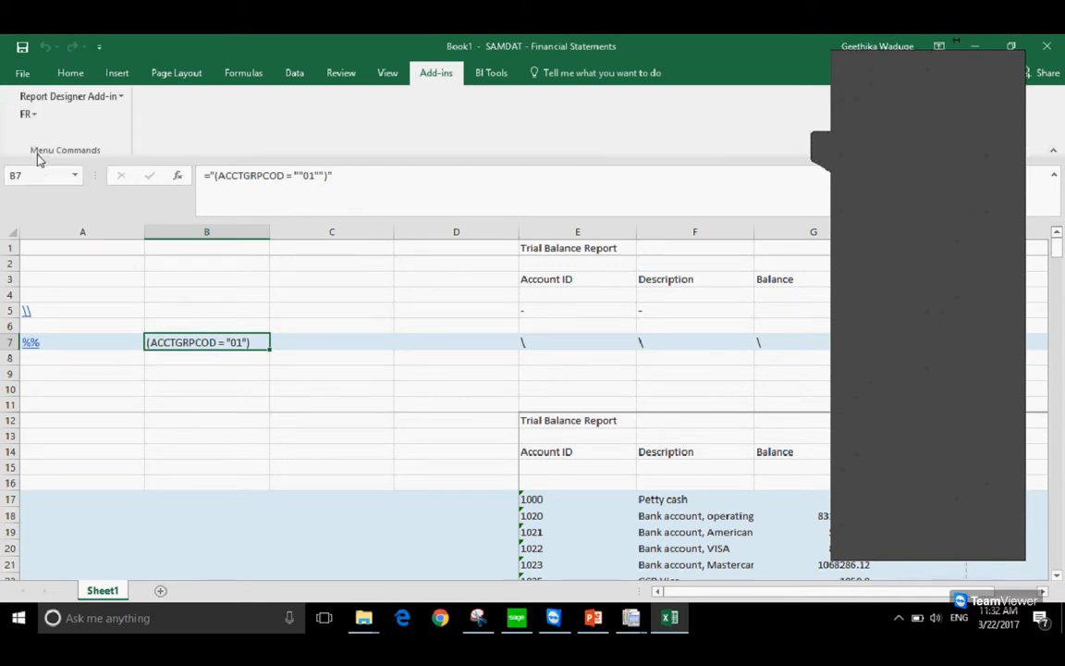
left_click(294, 349)
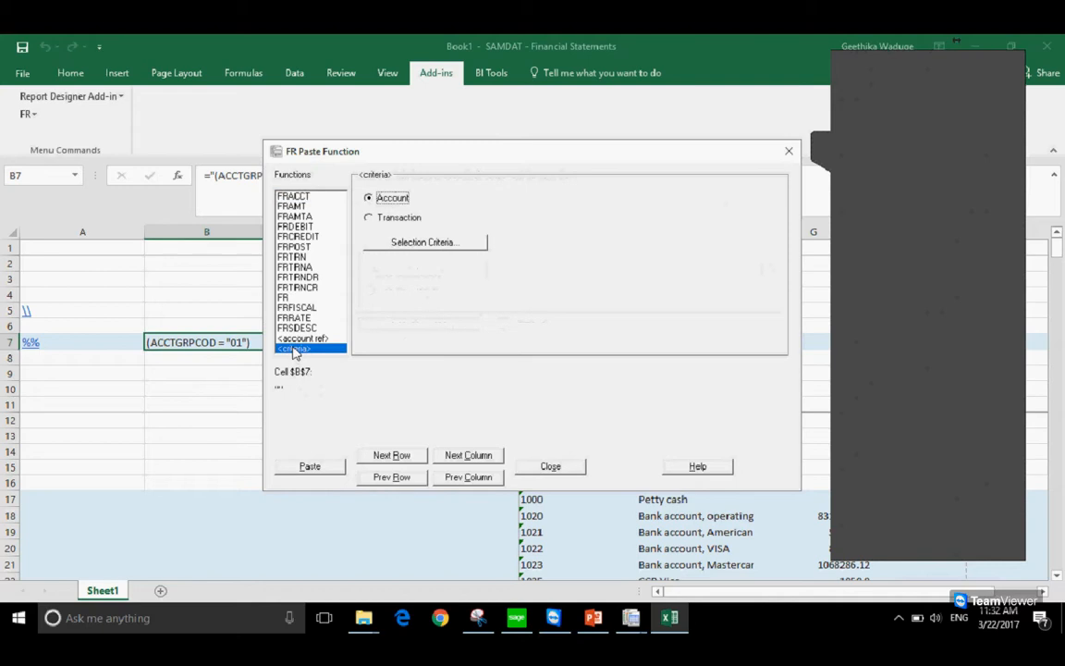
left_click(462, 248)
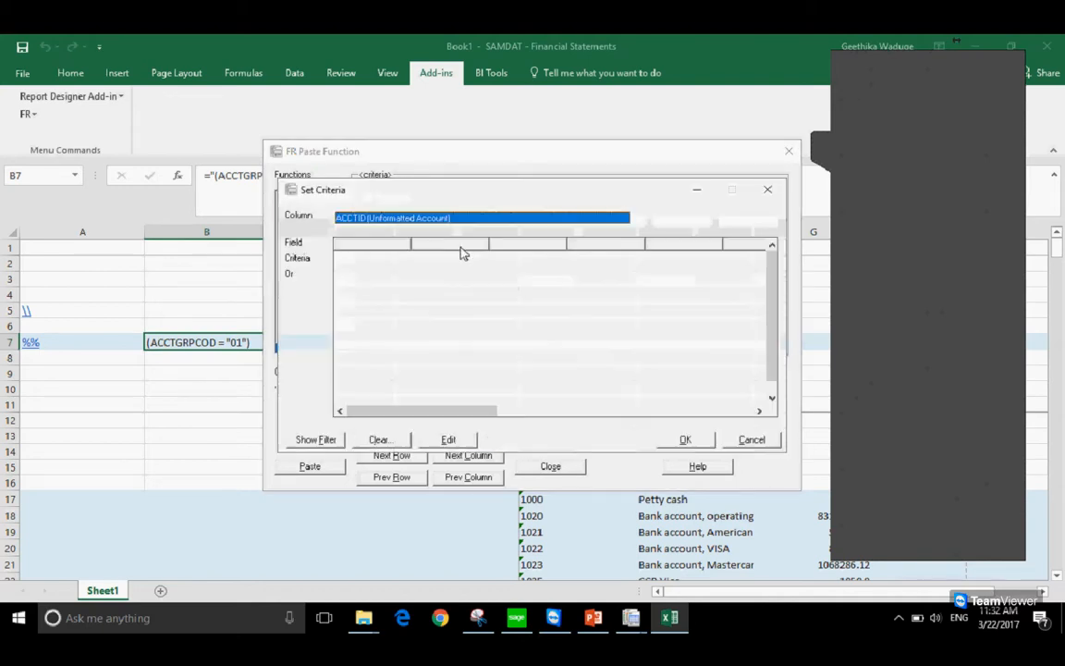
Add the ACCTTYPE (Type) field to the account selection criteria
left_click(407, 221)
scroll(421, 285, "down", 1)
scroll(420, 288, "down", 2)
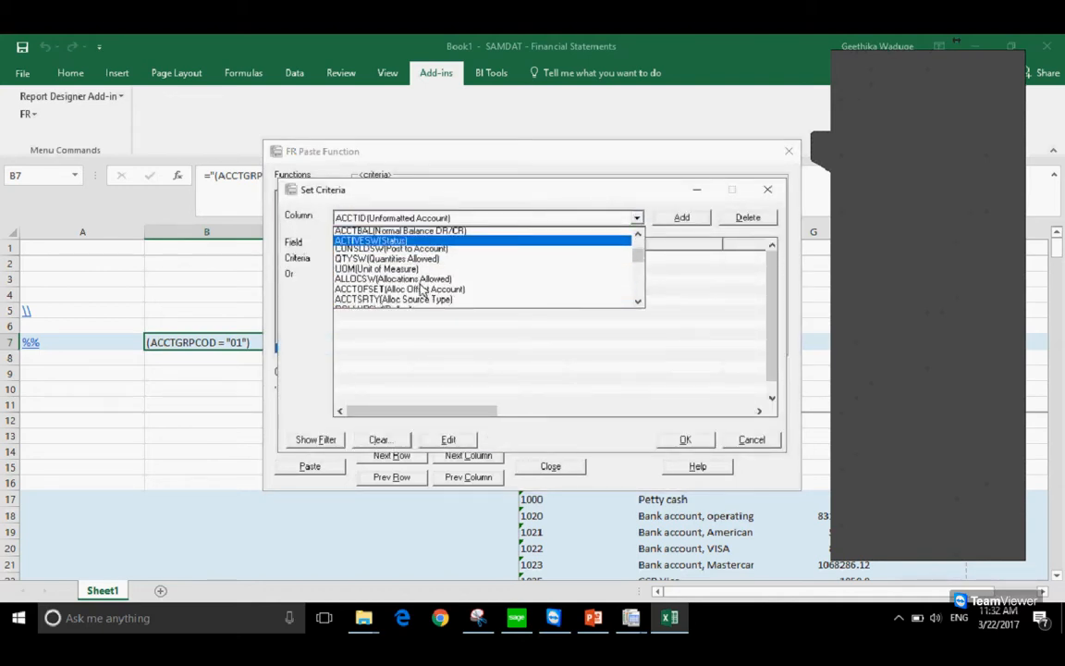
scroll(421, 287, "up", 2)
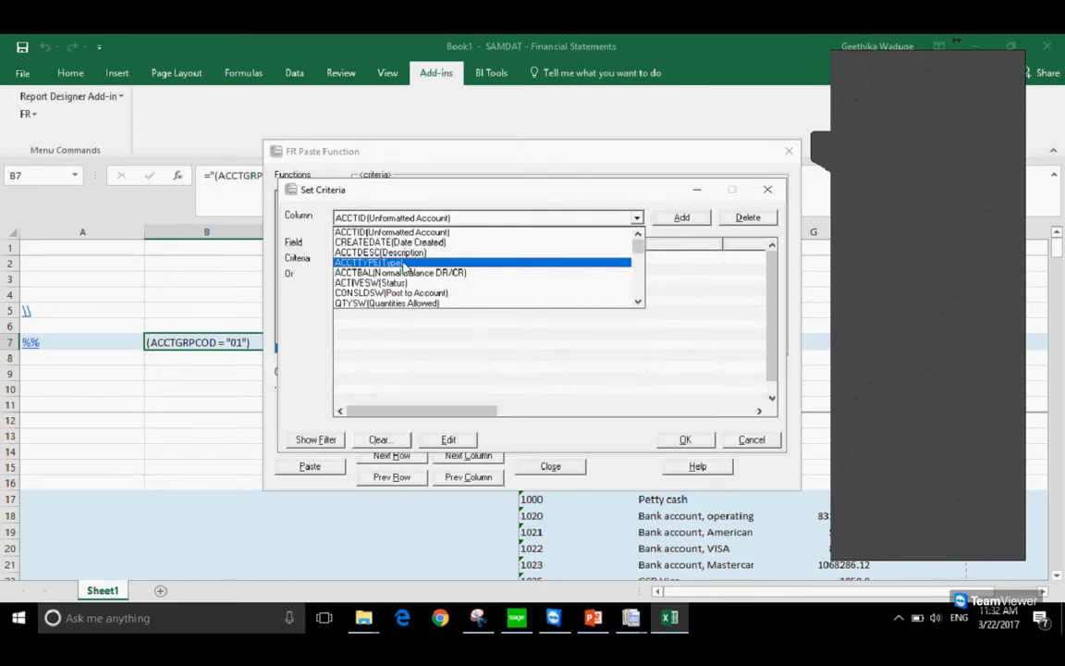
left_click(416, 262)
left_click(682, 219)
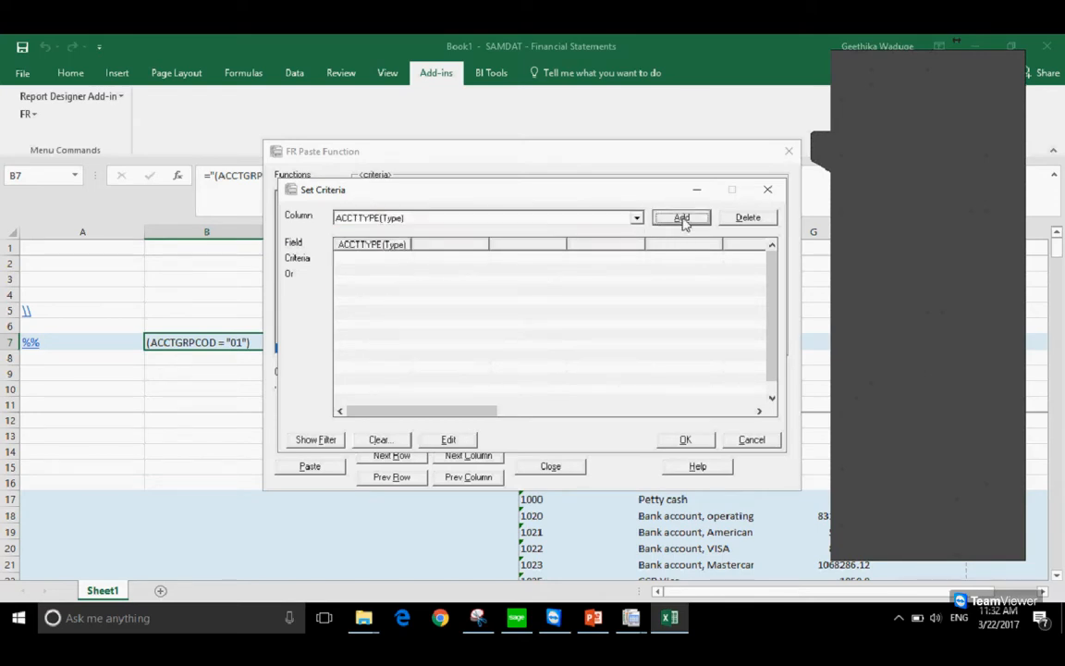
Set the ACCTTYPE criterion to equal Income Statement
left_click(386, 259)
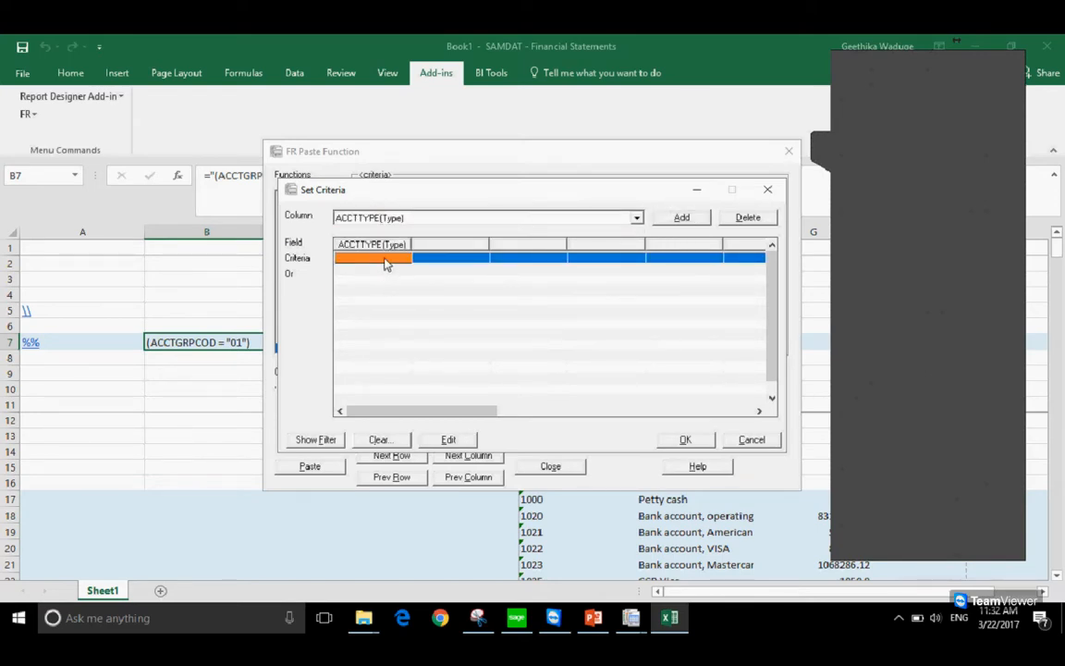
double_click(386, 261)
left_click(463, 329)
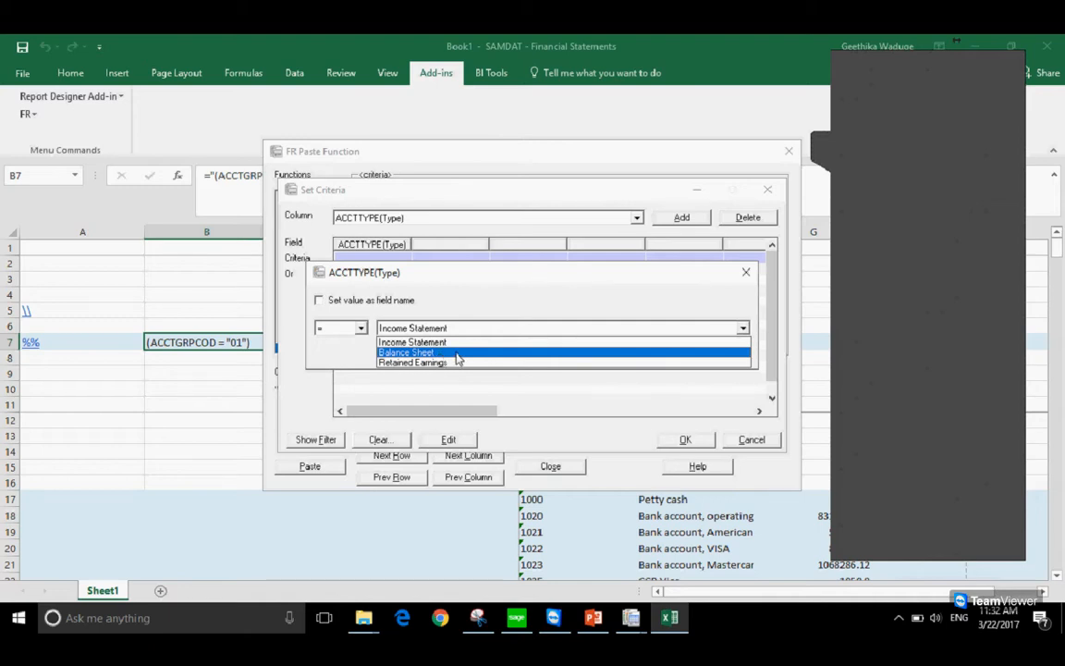
left_click(457, 345)
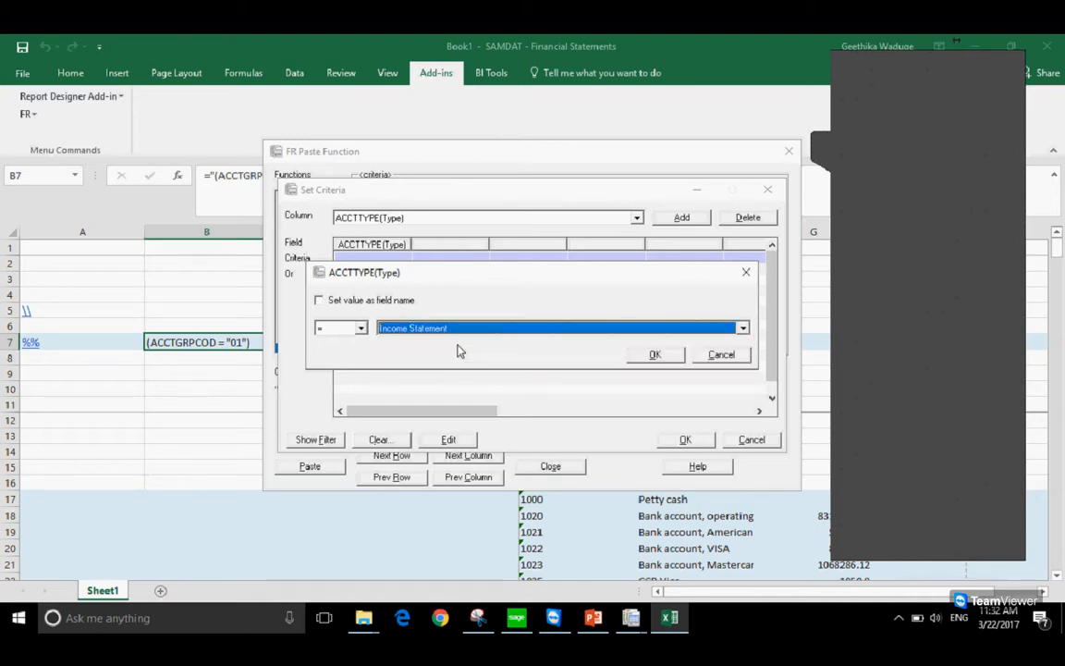
left_click(649, 356)
Accept the account type criteria, paste them into B7 and close FR Paste Function
left_click(685, 441)
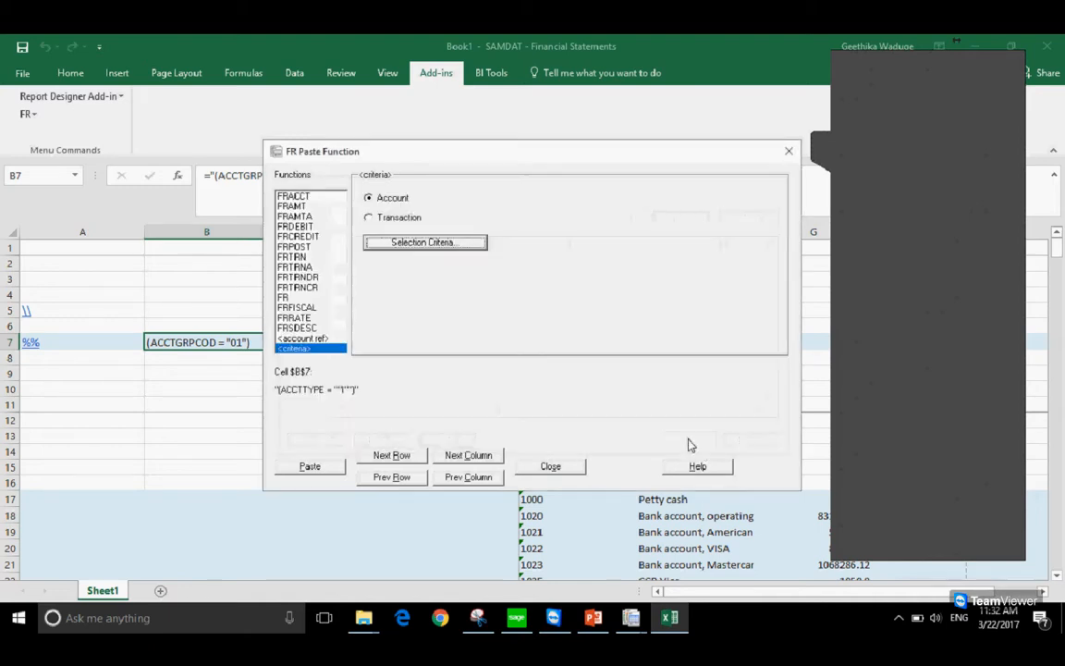
left_click(313, 467)
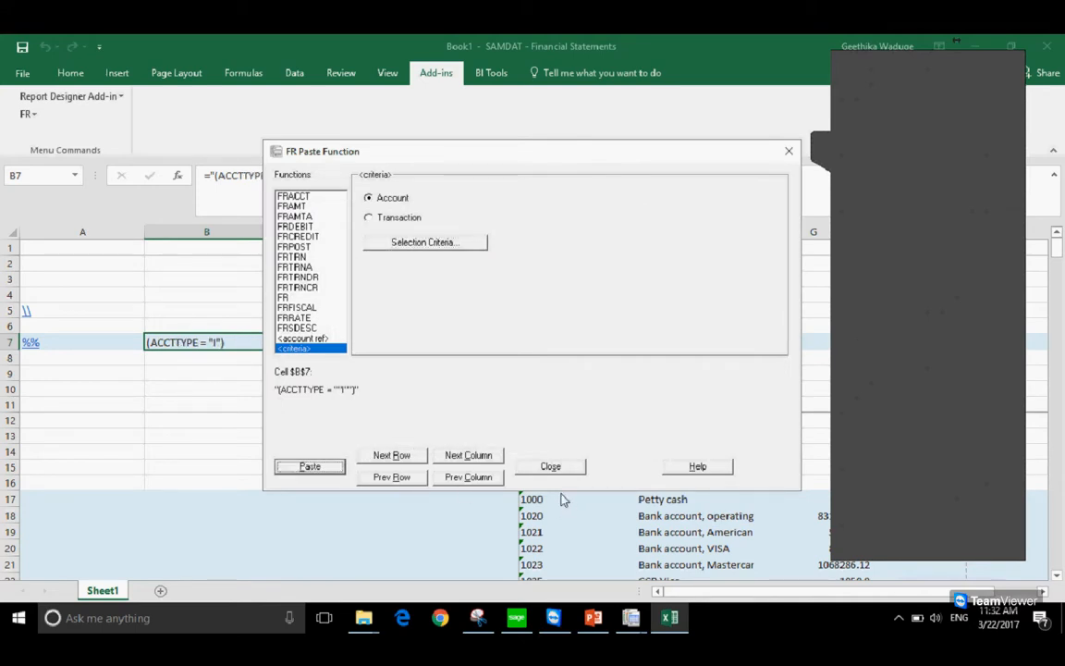
left_click(548, 467)
Generate the report with FR View using the ACCTTYPE = "I" criterion
left_click(29, 114)
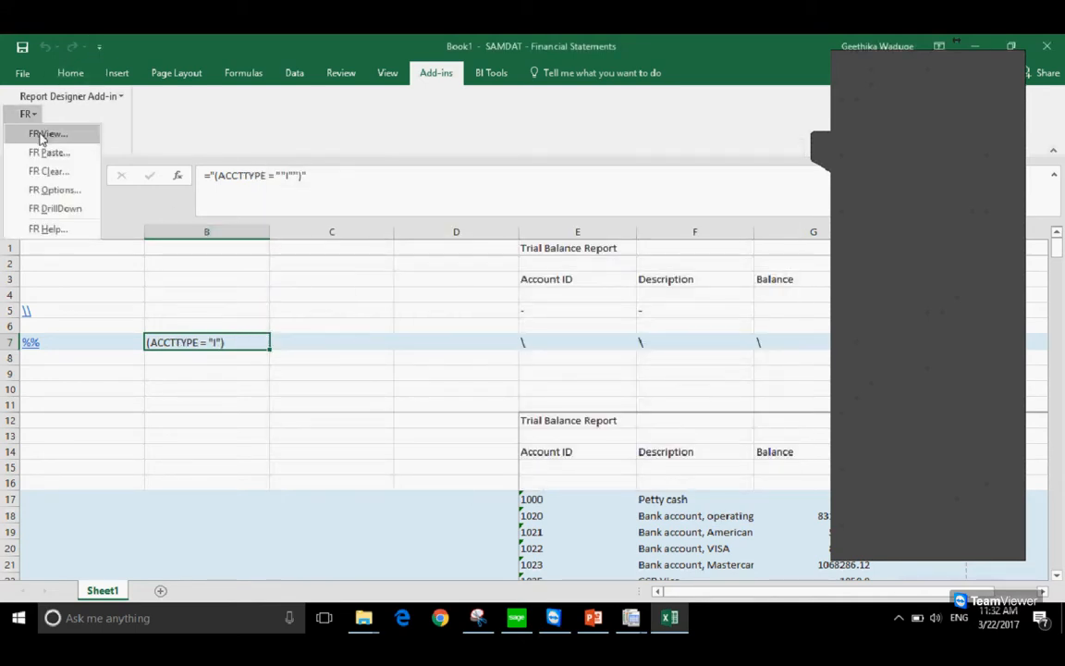
left_click(43, 134)
left_click(343, 499)
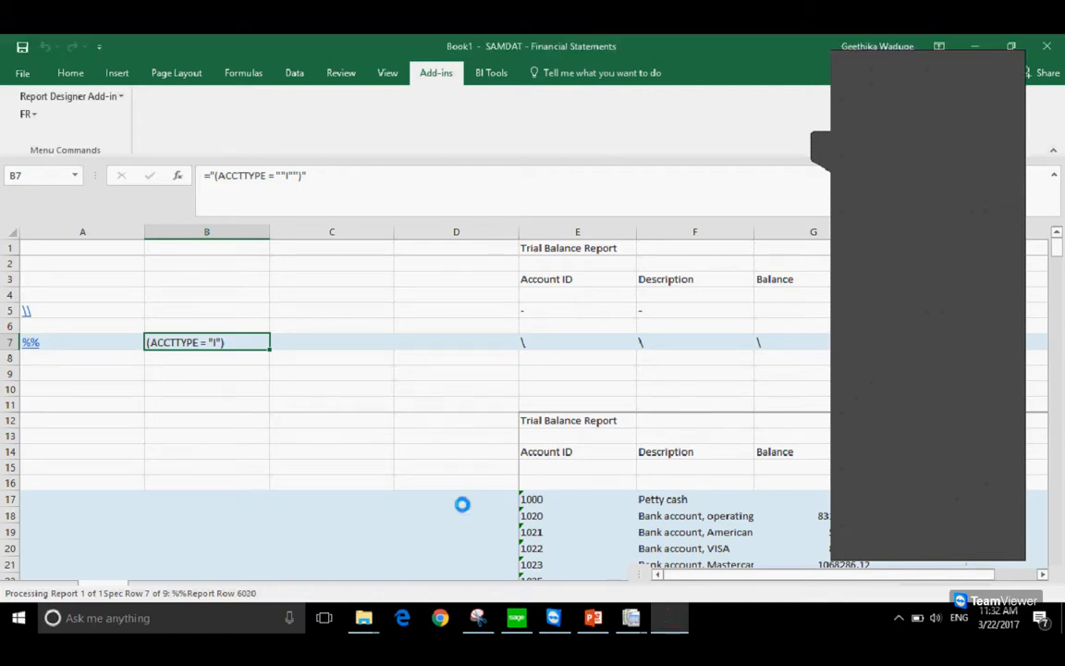
Review the generated account lines from row 17 downward, checking them against the account type criterion in row 7
left_click(578, 501)
scroll(587, 509, "down", 8)
scroll(594, 518, "down", 12)
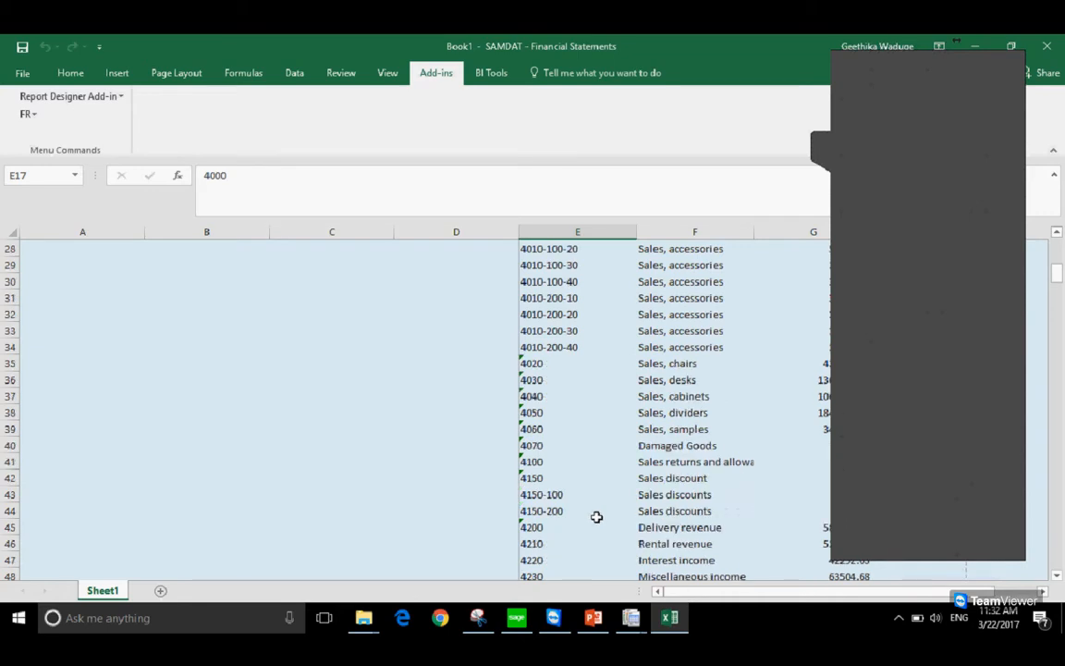
scroll(603, 529, "down", 7)
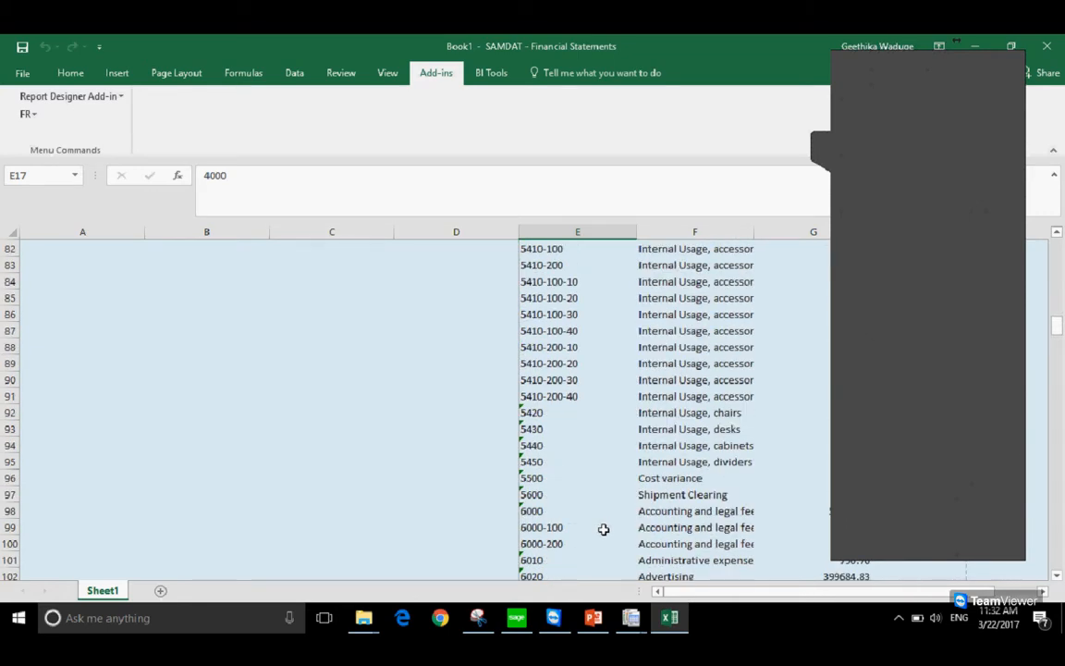
scroll(603, 529, "down", 4)
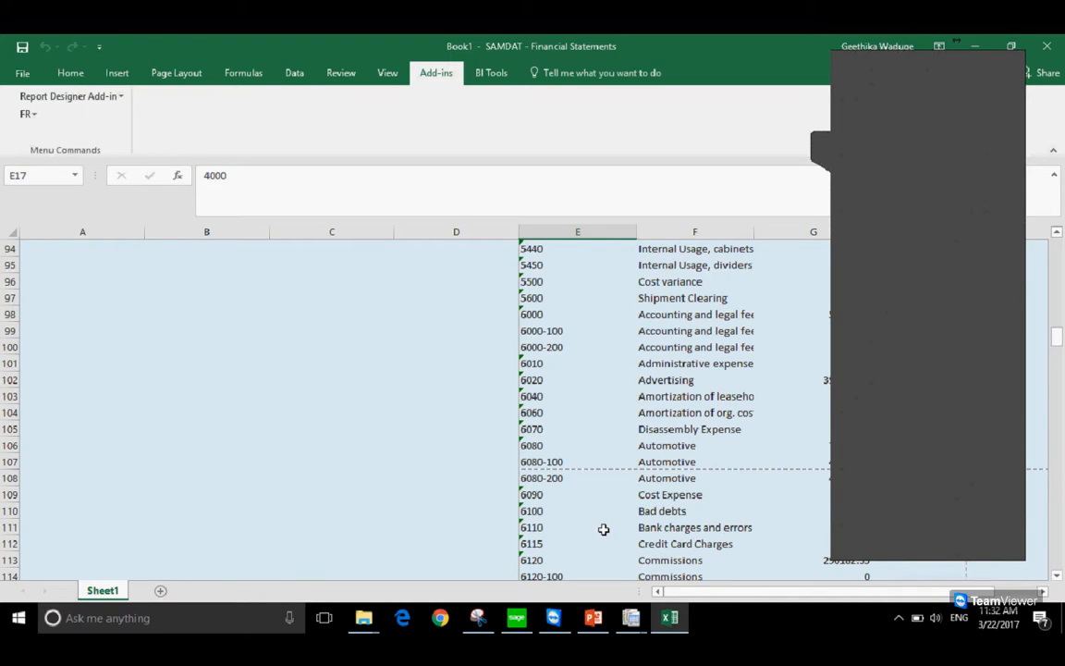
scroll(603, 529, "up", 20)
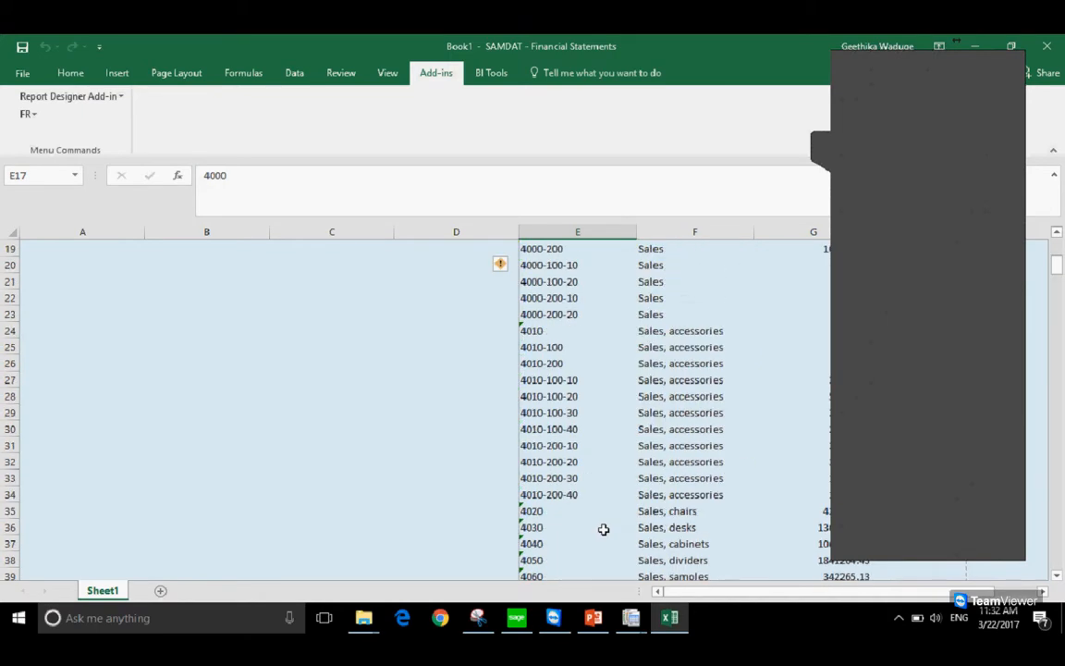
scroll(603, 529, "up", 6)
scroll(611, 524, "down", 4)
scroll(3, 455, "up", 2)
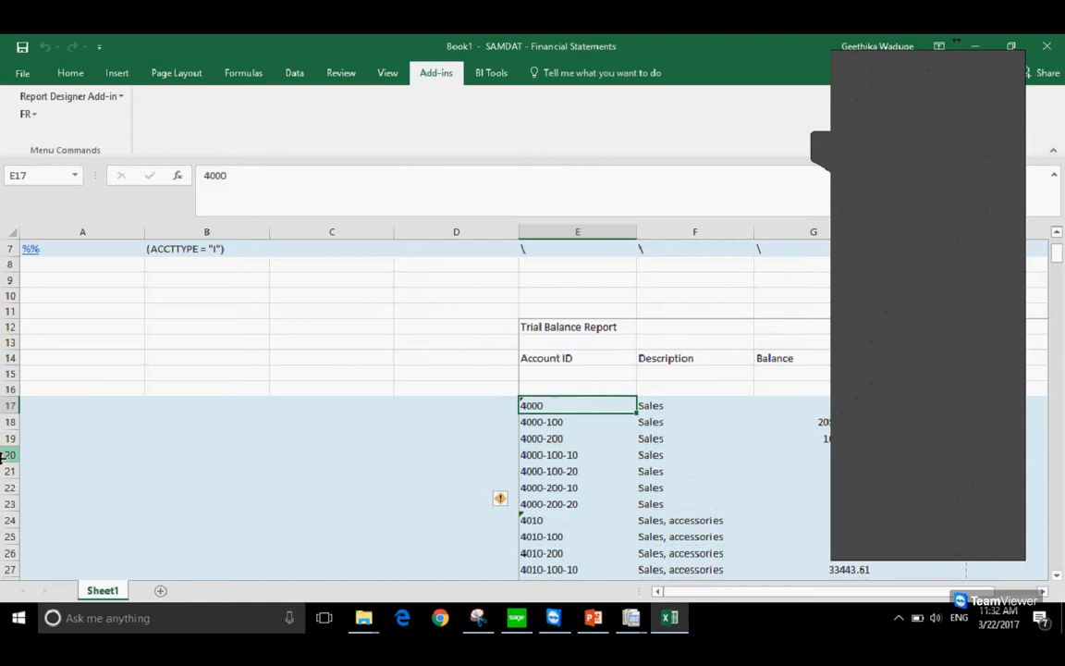
scroll(83, 413, "up", 2)
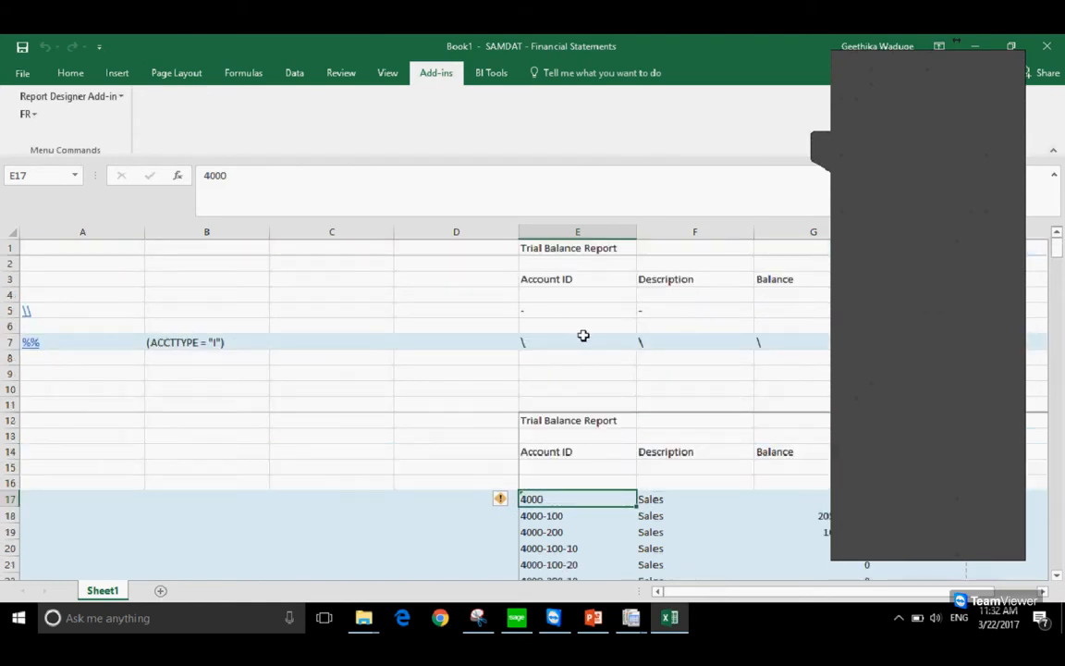
left_click(547, 343)
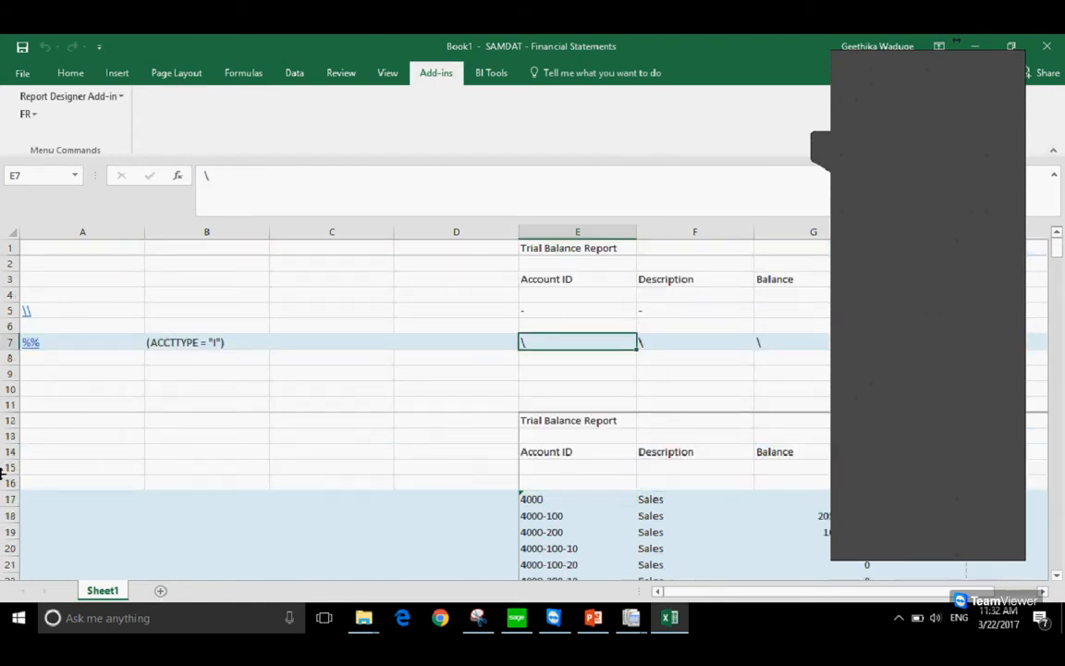
Enter Z in cell C7 of the %% account row
left_click(313, 341)
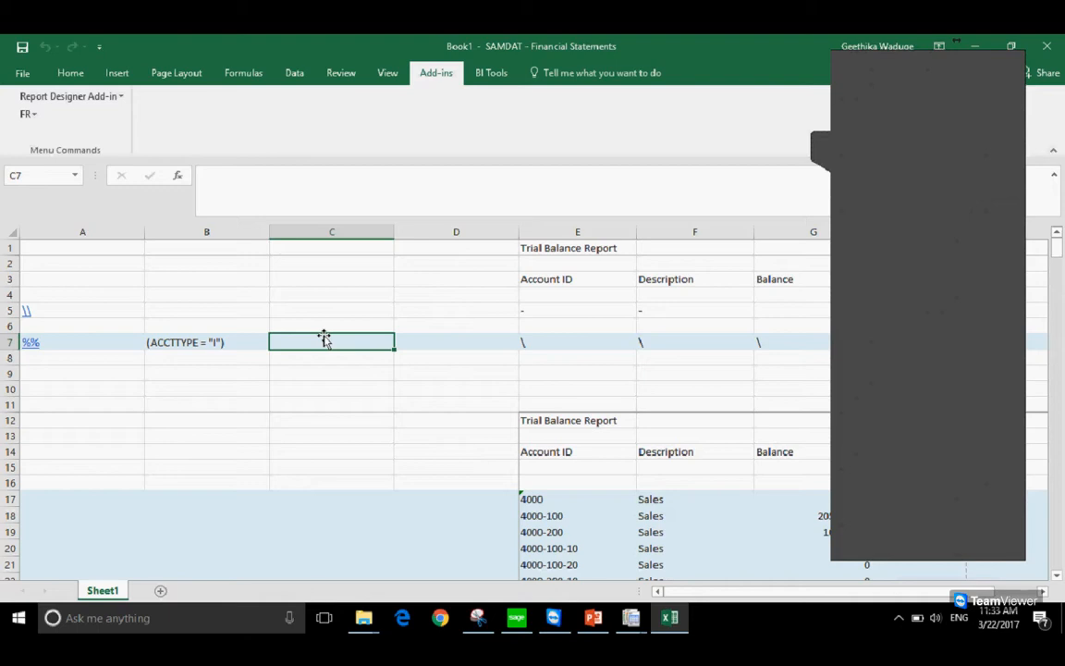
type("Z")
key("Return")
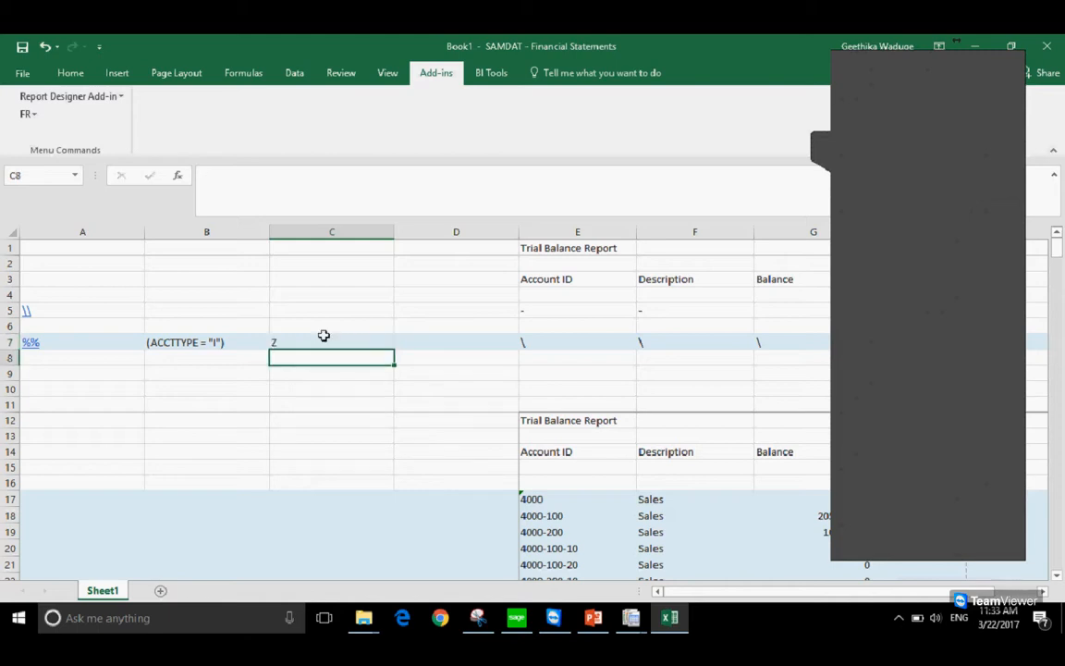
left_click(324, 341)
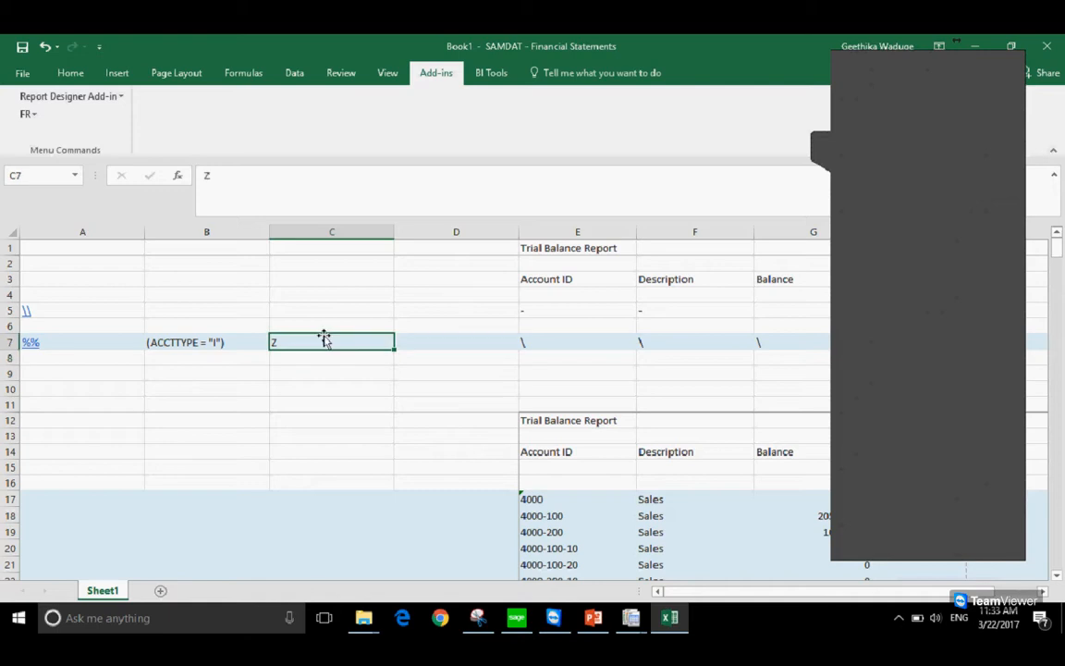
type("> 100")
key("BackSpace")
key("BackSpace")
key("BackSpace")
key("BackSpace")
key("BackSpace")
left_click(305, 480)
scroll(647, 536, "right", 2)
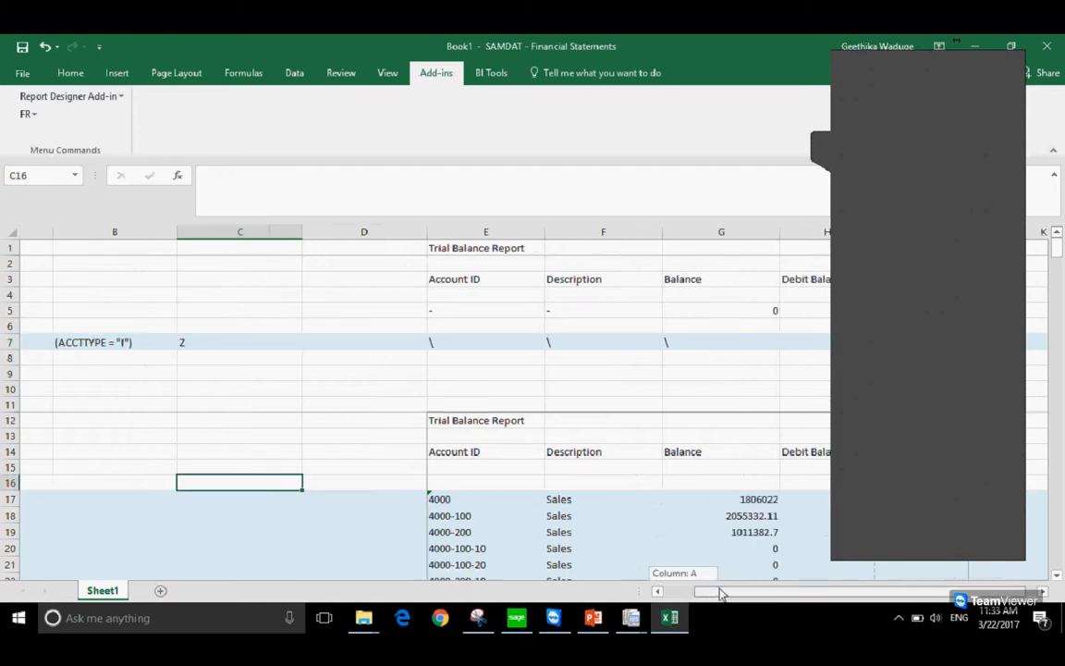
Regenerate the trial balance with FR View using the Z option in C7, and check the listed account rows
scroll(699, 562, "down", 3)
left_click_drag(731, 406, 735, 435)
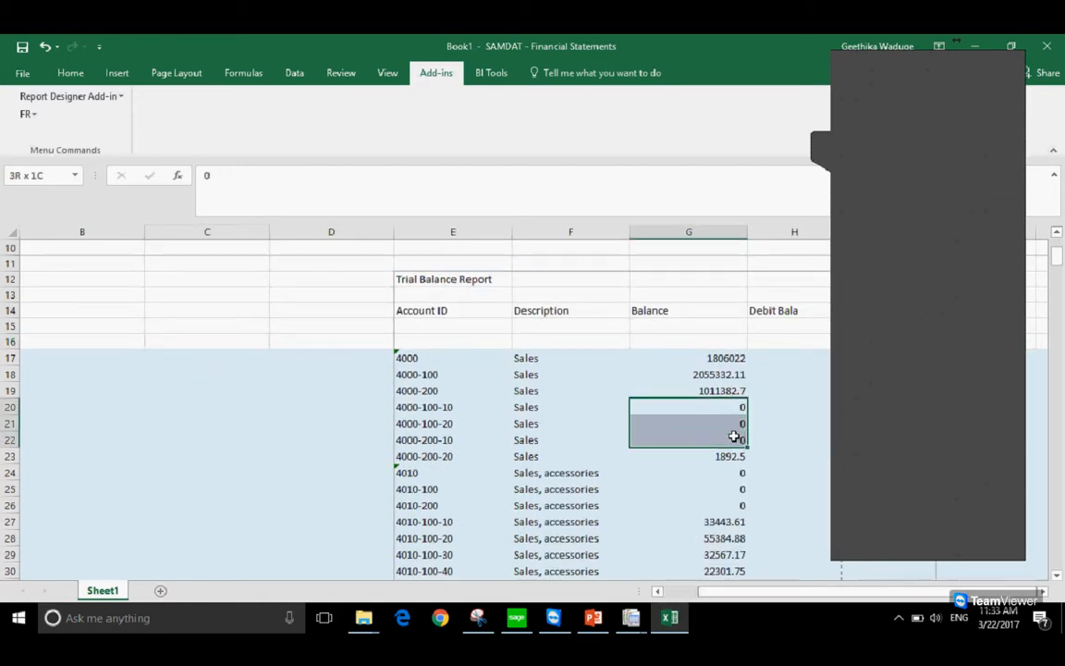
scroll(436, 478, "up", 3)
left_click(195, 341)
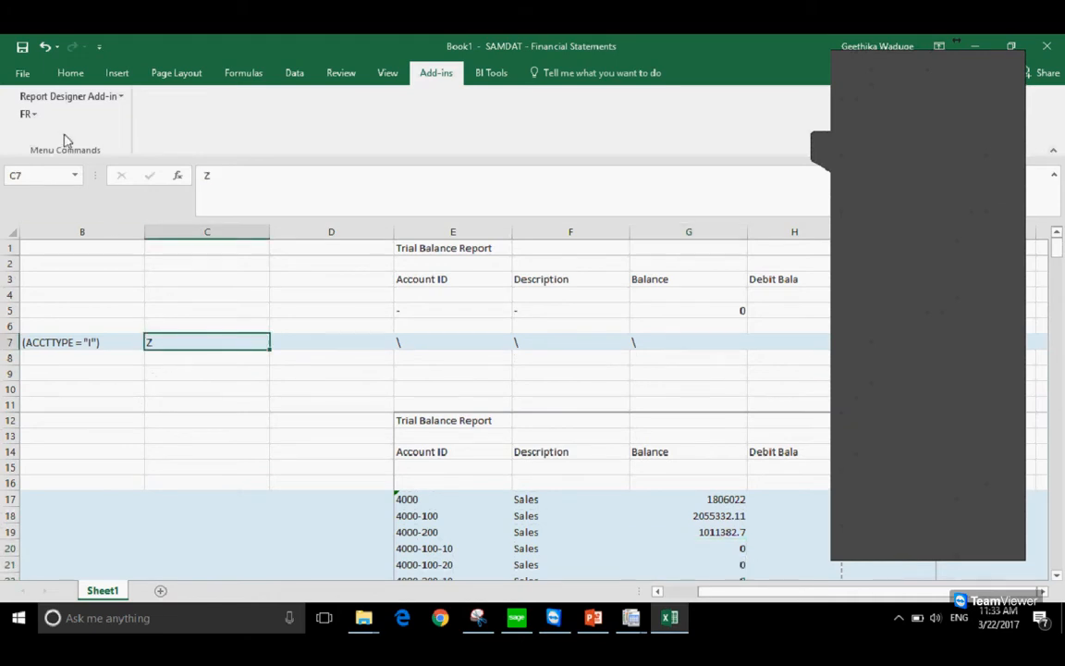
left_click(25, 114)
left_click(46, 131)
left_click(344, 498)
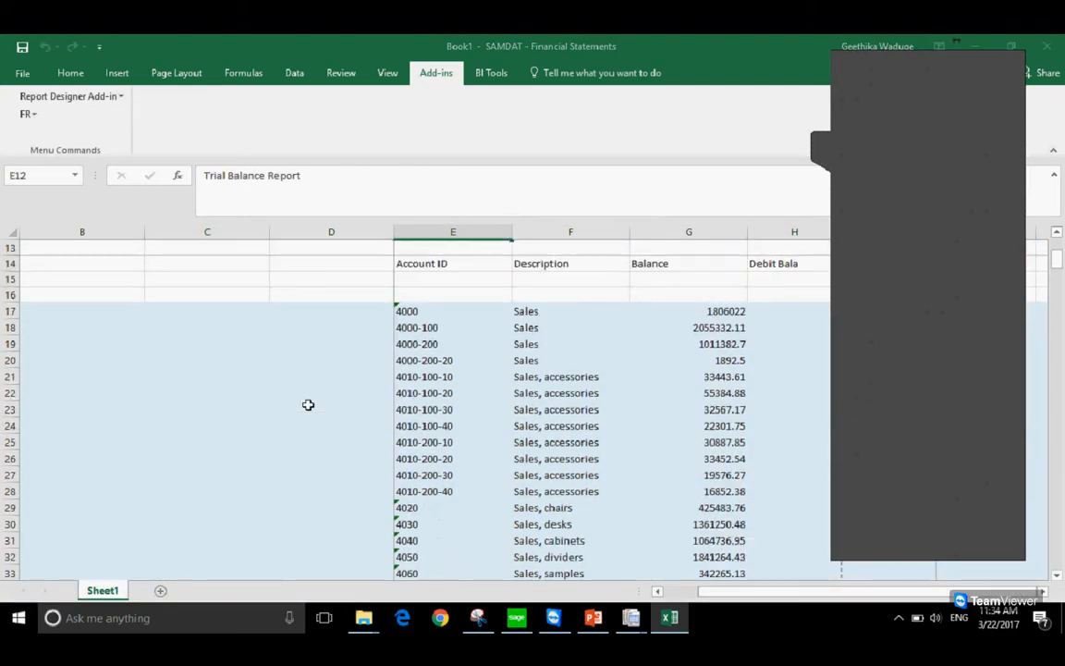
scroll(308, 404, "down", 19)
scroll(311, 410, "up", 20)
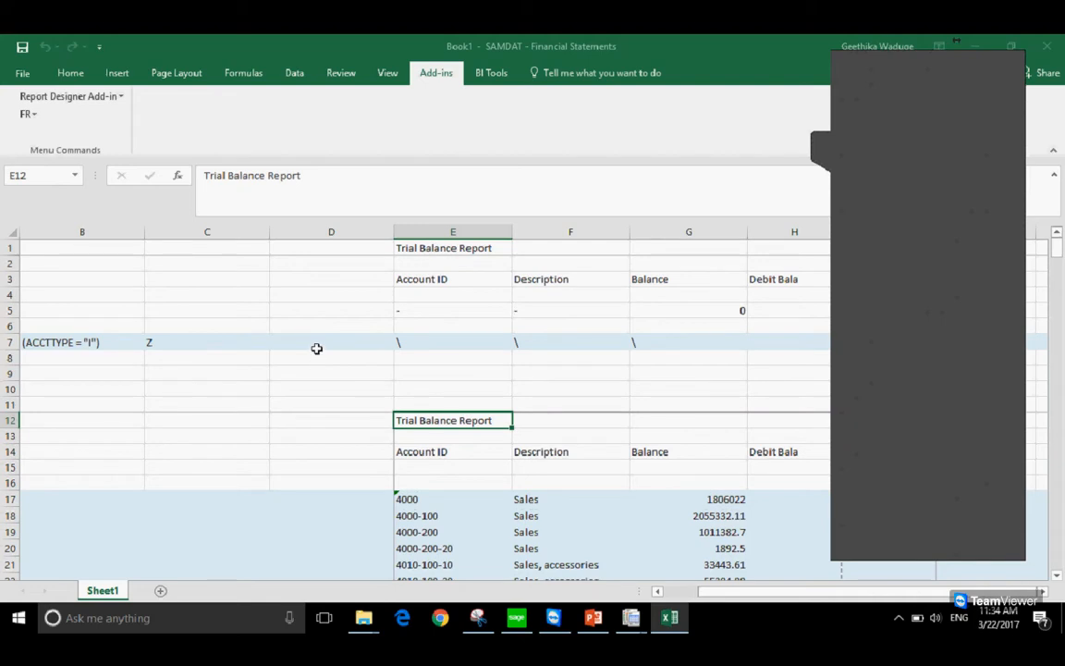
Enter D in cell D7 of the report row and select the account rows E17:G24
left_click(323, 340)
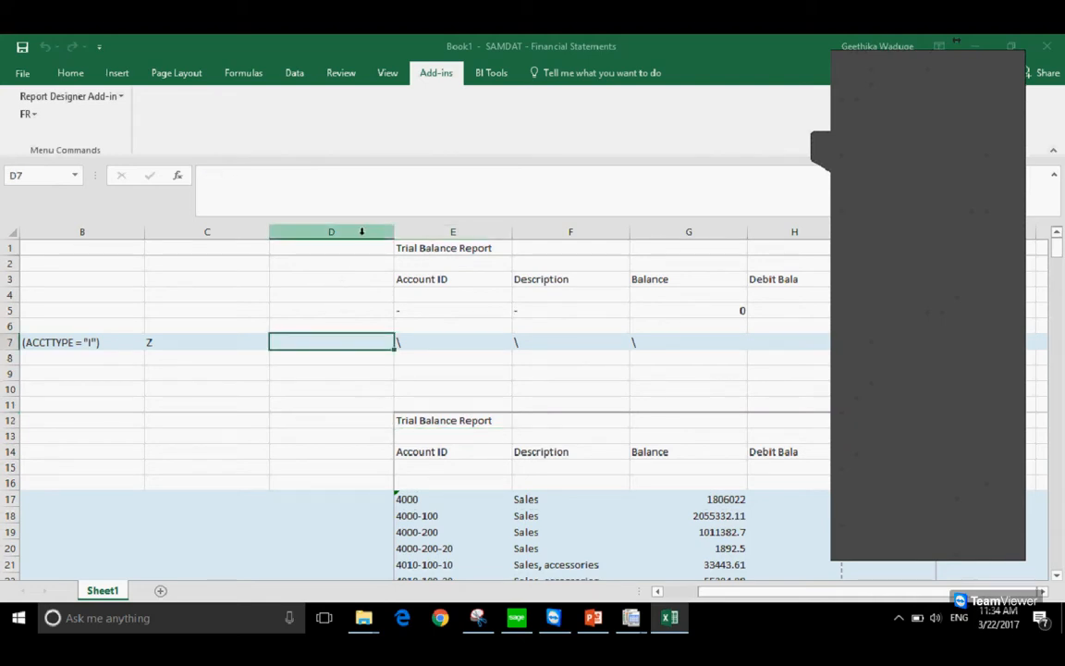
left_click(330, 353)
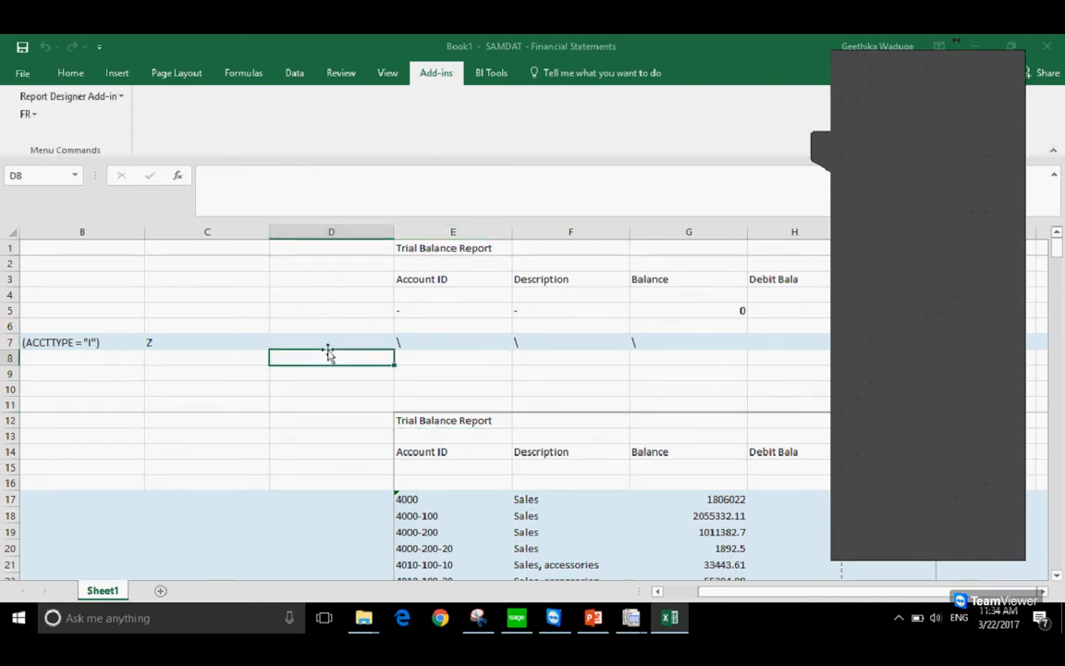
left_click(332, 339)
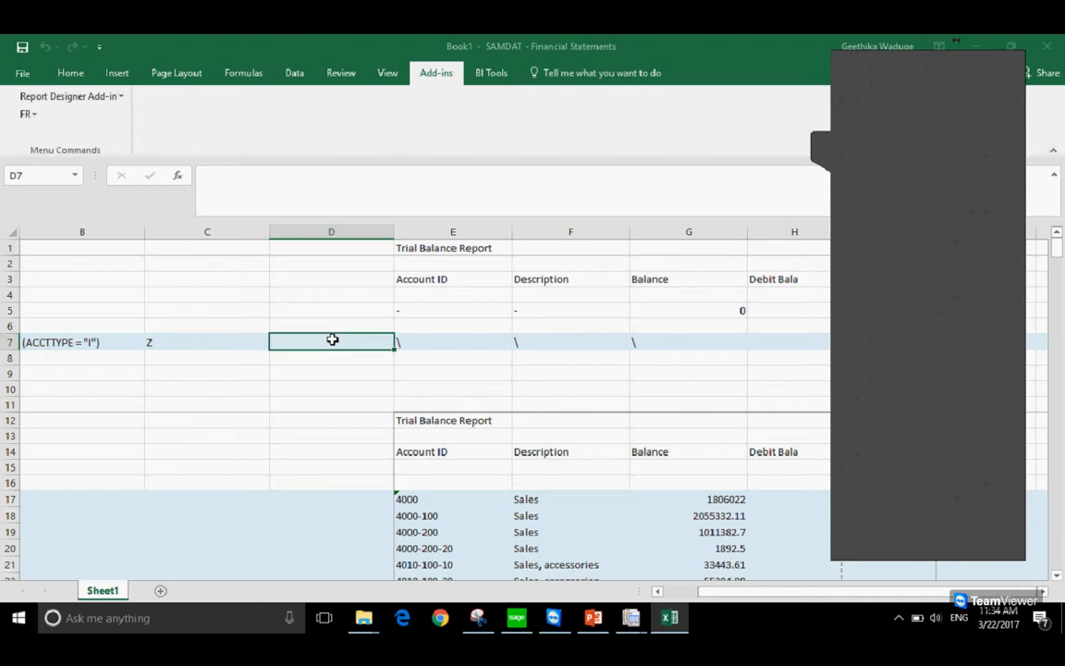
scroll(395, 486, "down", 1)
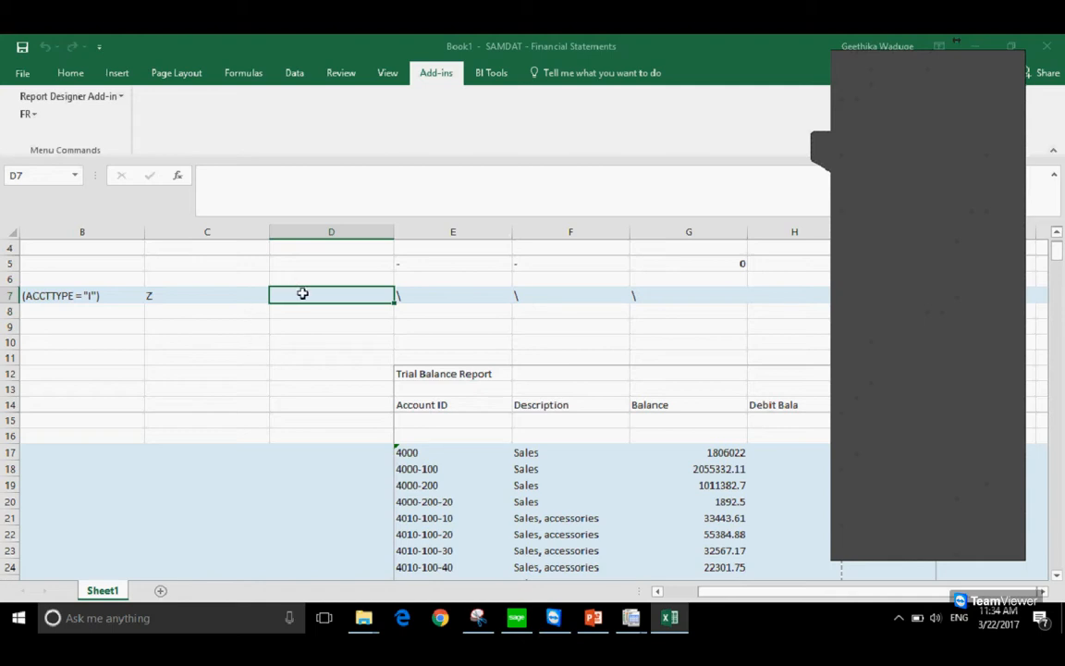
type("D")
left_click_drag(482, 456, 669, 566)
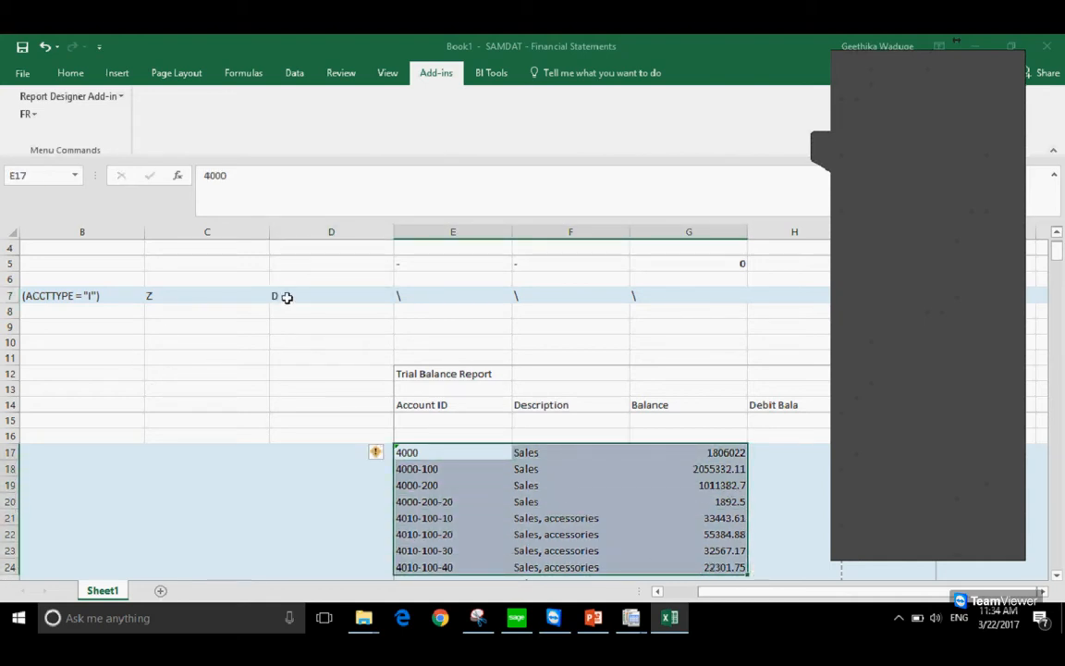
Set cell D7 of the specification row to T
type("T")
key("Escape")
left_click(301, 294)
type("T")
key("Return")
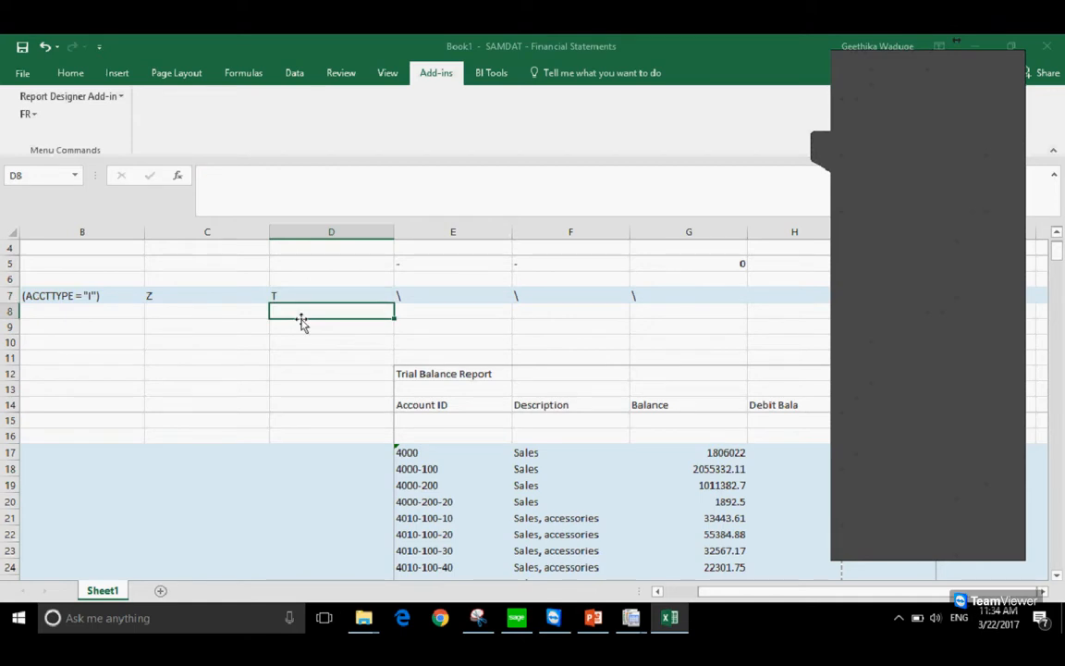
Generate the actual, consolidated report for period 2020-12 with FR View and inspect the total balance in G17
left_click(28, 114)
left_click(26, 136)
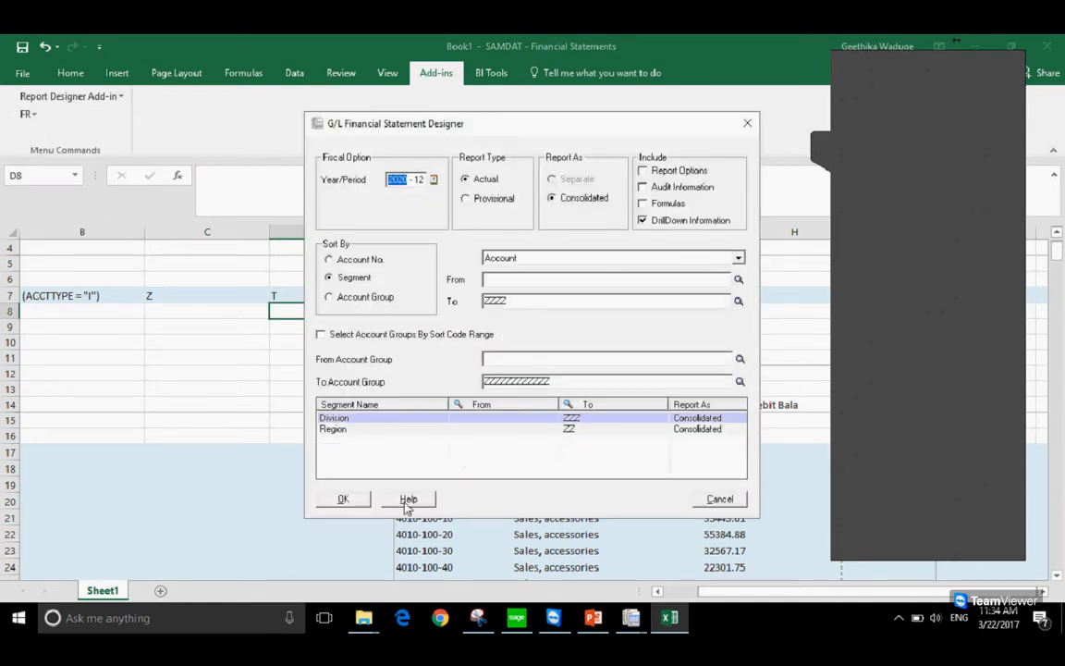
left_click(347, 500)
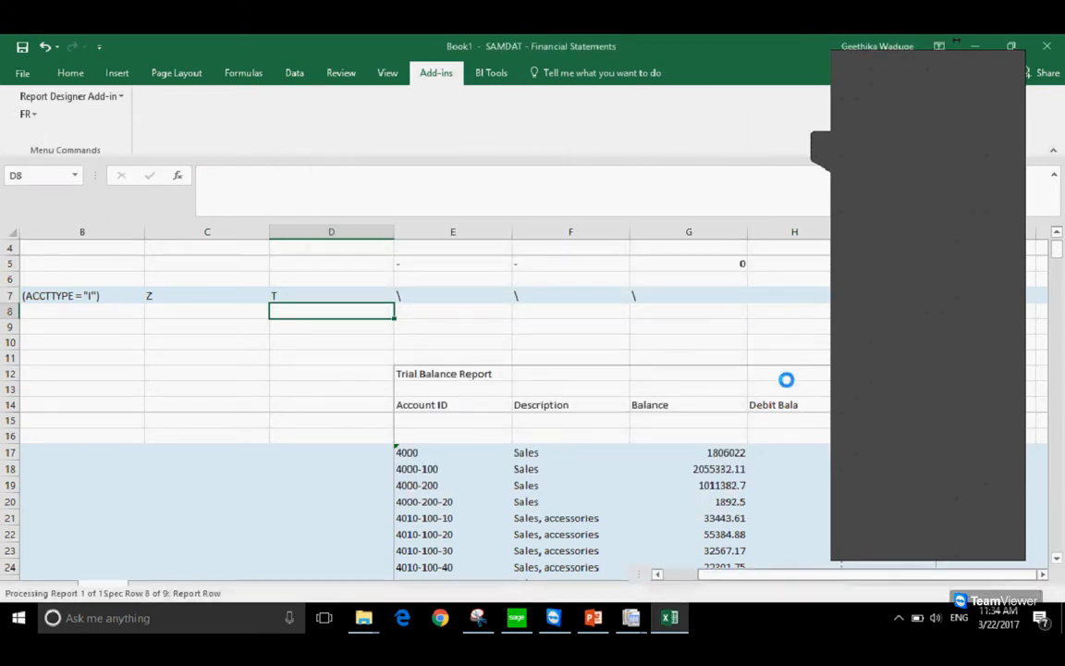
left_click(698, 452)
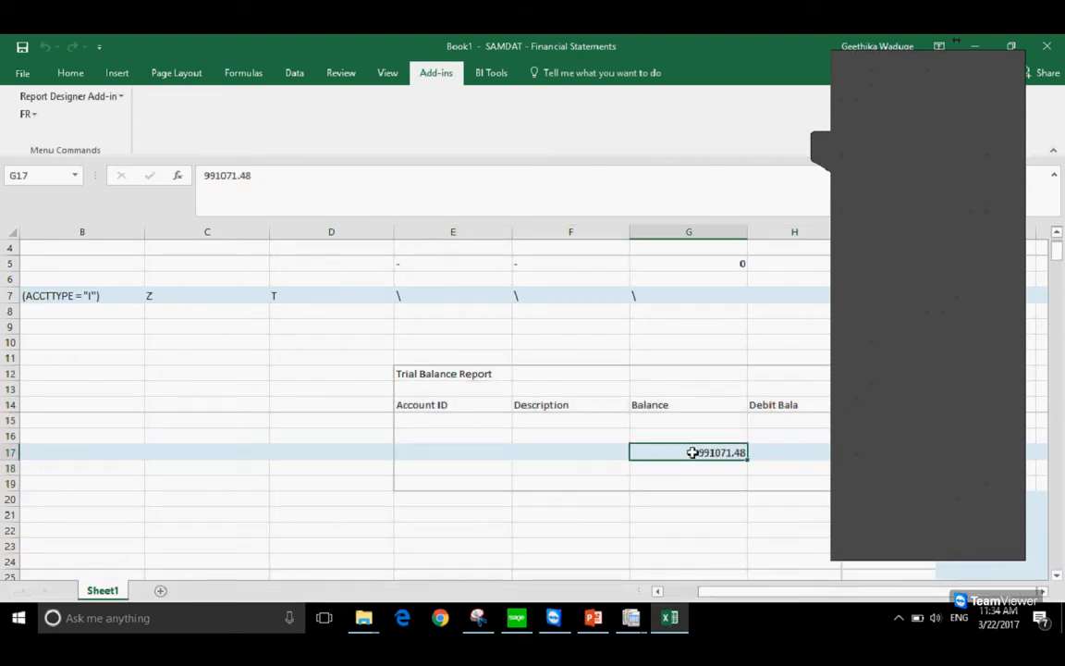
left_click_drag(794, 592, 689, 594)
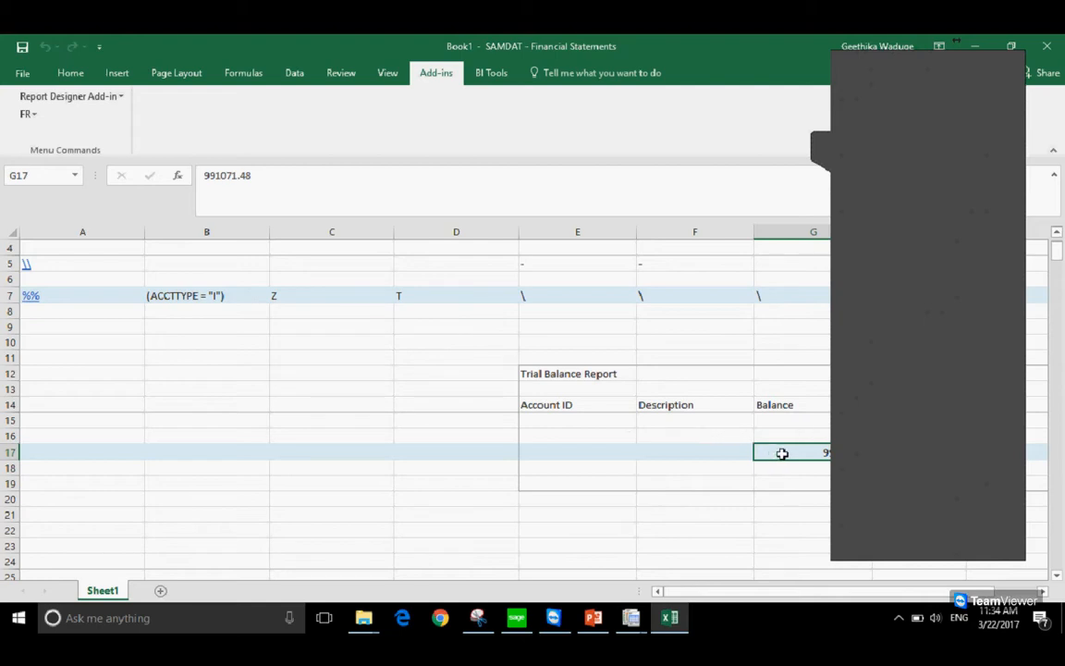
left_click_drag(703, 598, 796, 596)
left_click_drag(725, 592, 692, 591)
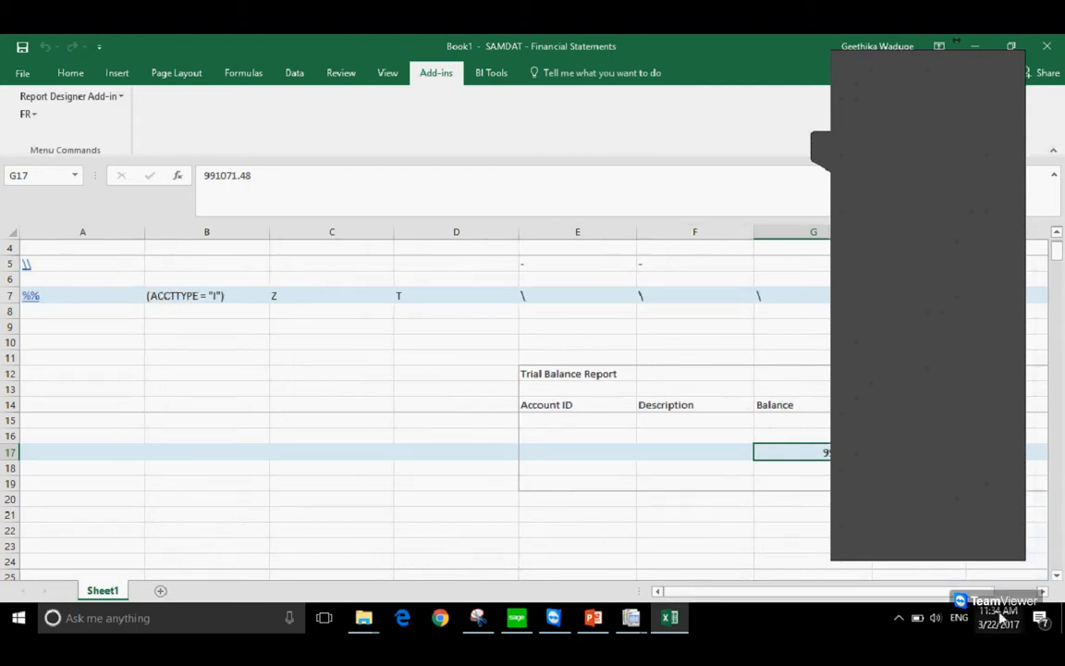
left_click_drag(808, 595, 913, 596)
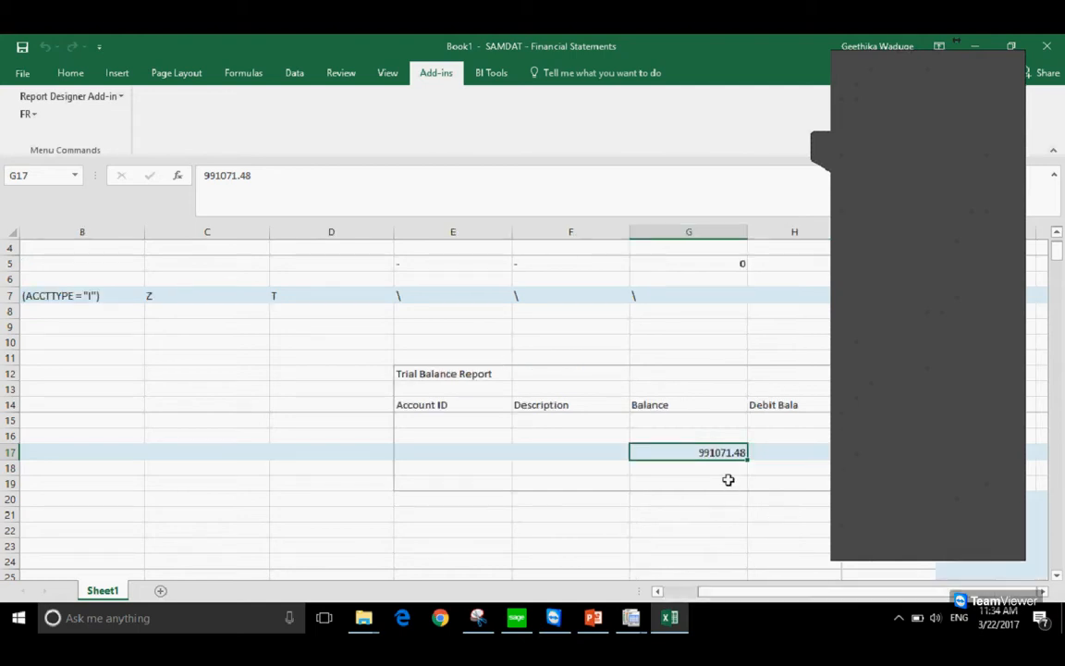
Apply the comma number style to the generated balance in G17
left_click(66, 72)
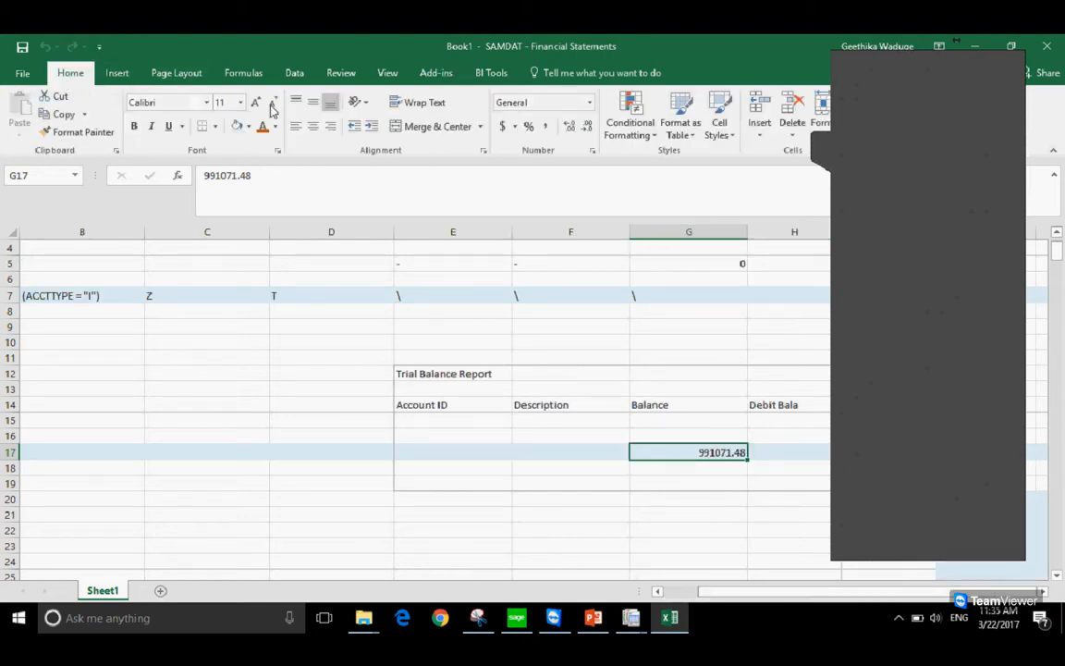
left_click(545, 126)
left_click(641, 497)
scroll(641, 497, "up", 1)
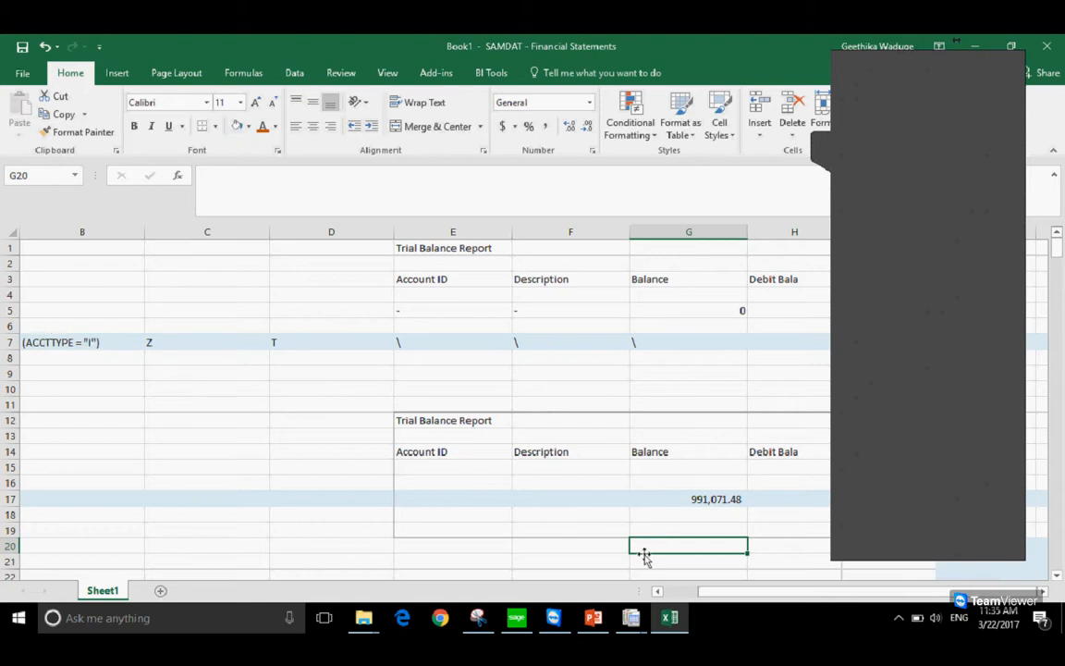
mouse_move(709, 594)
left_mouse_down()
mouse_move(657, 593)
mouse_move(709, 592)
left_mouse_up()
Open the FR Paste Function dialog for the Account ID formula cell E5
left_click(421, 339)
left_click(425, 311)
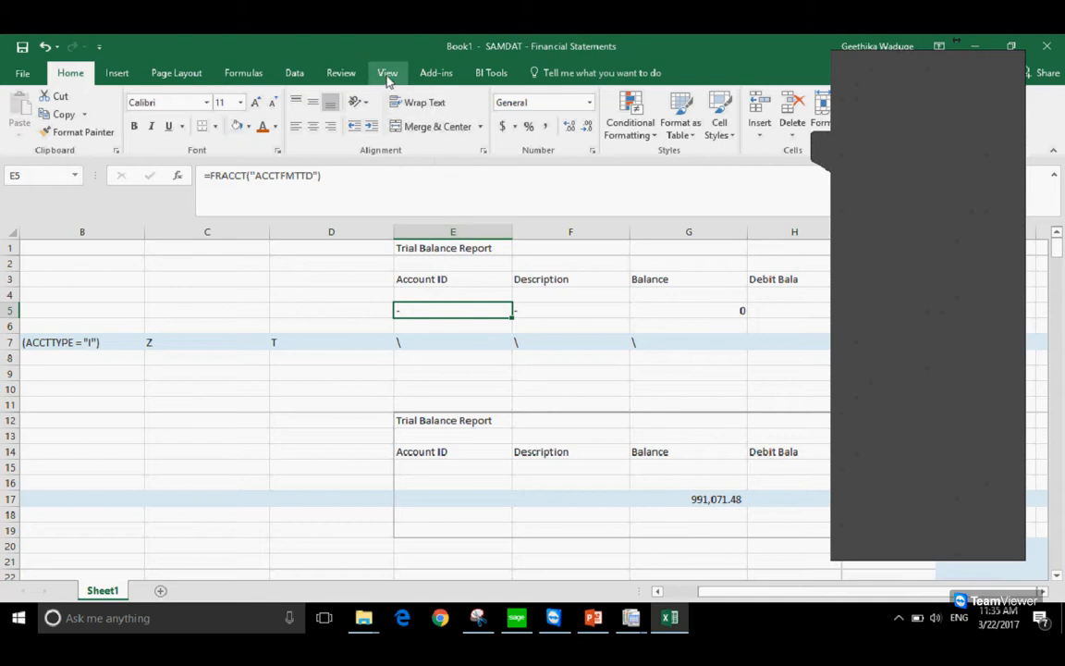
left_click(425, 76)
left_click(28, 114)
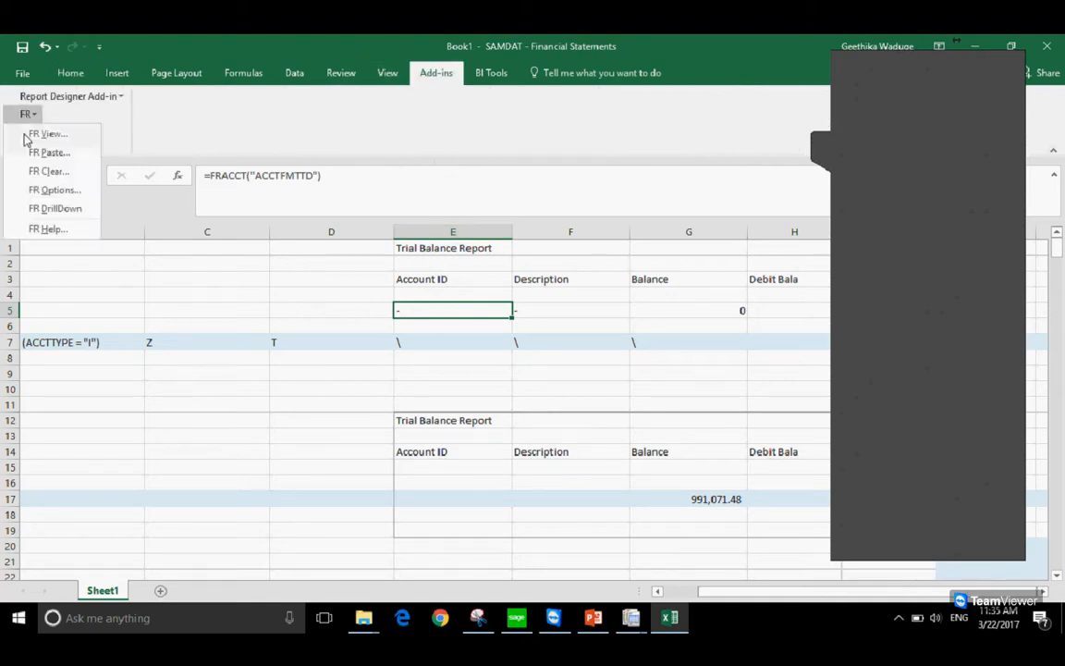
left_click(37, 149)
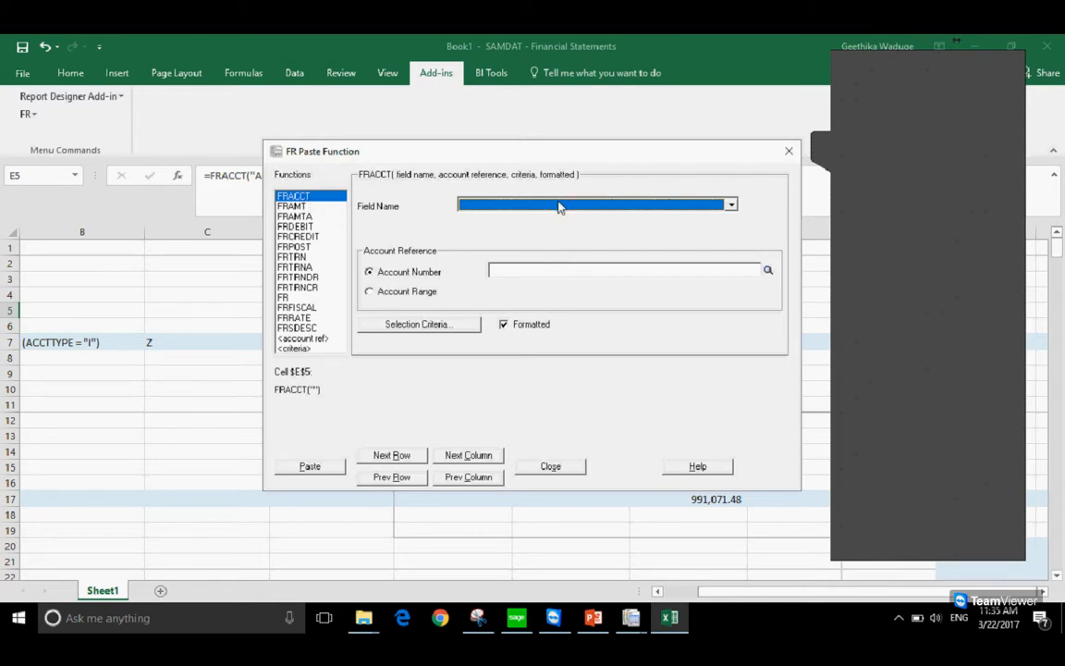
Review the field names available for the FRACCT function and pick ACCTDESC (Description)
left_click(559, 206)
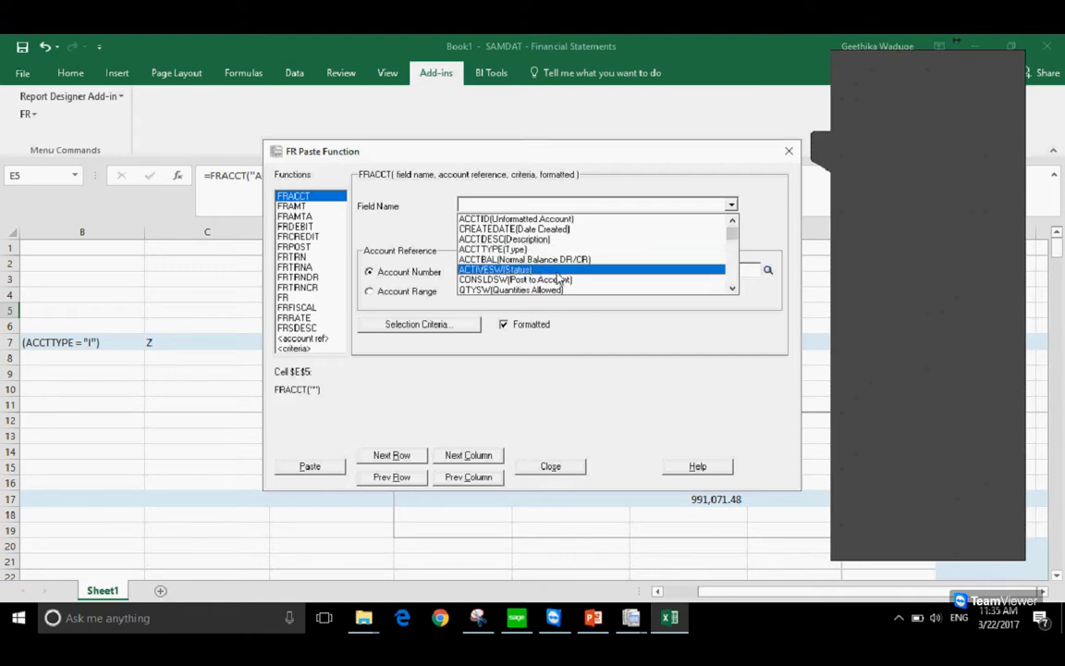
scroll(562, 277, "down", 3)
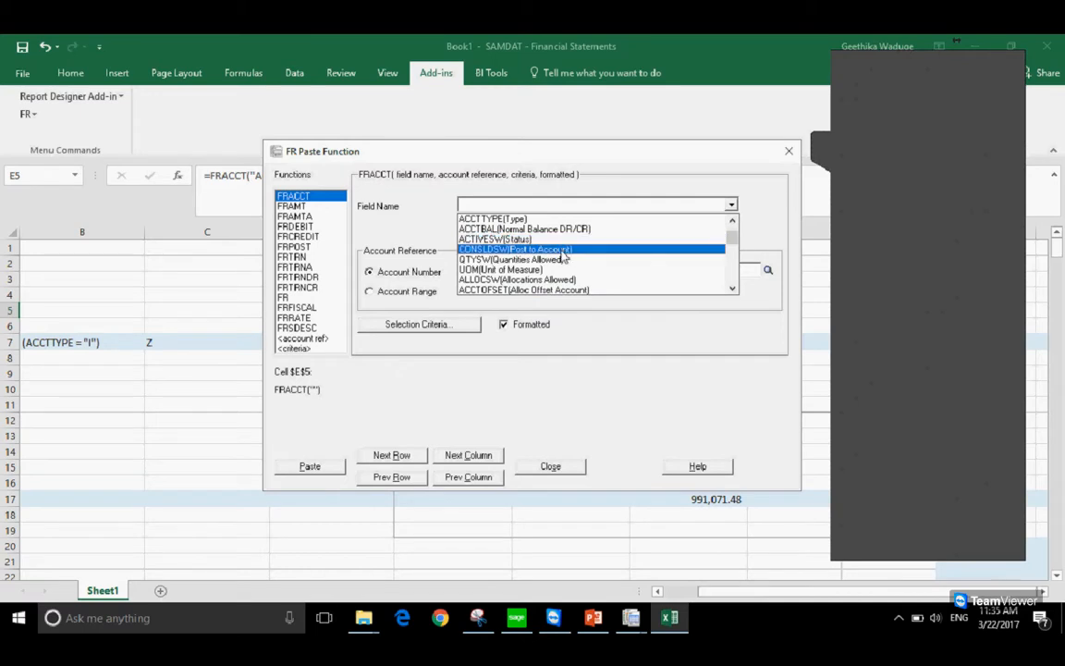
scroll(560, 278, "down", 2)
scroll(558, 286, "down", 2)
scroll(548, 273, "down", 3)
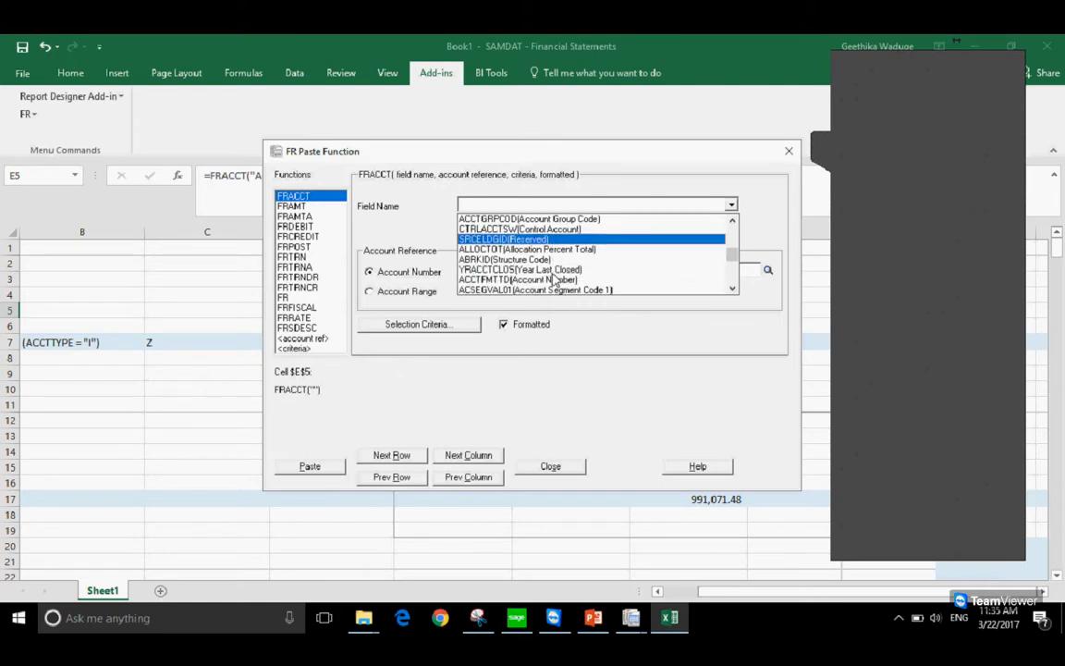
scroll(555, 278, "down", 3)
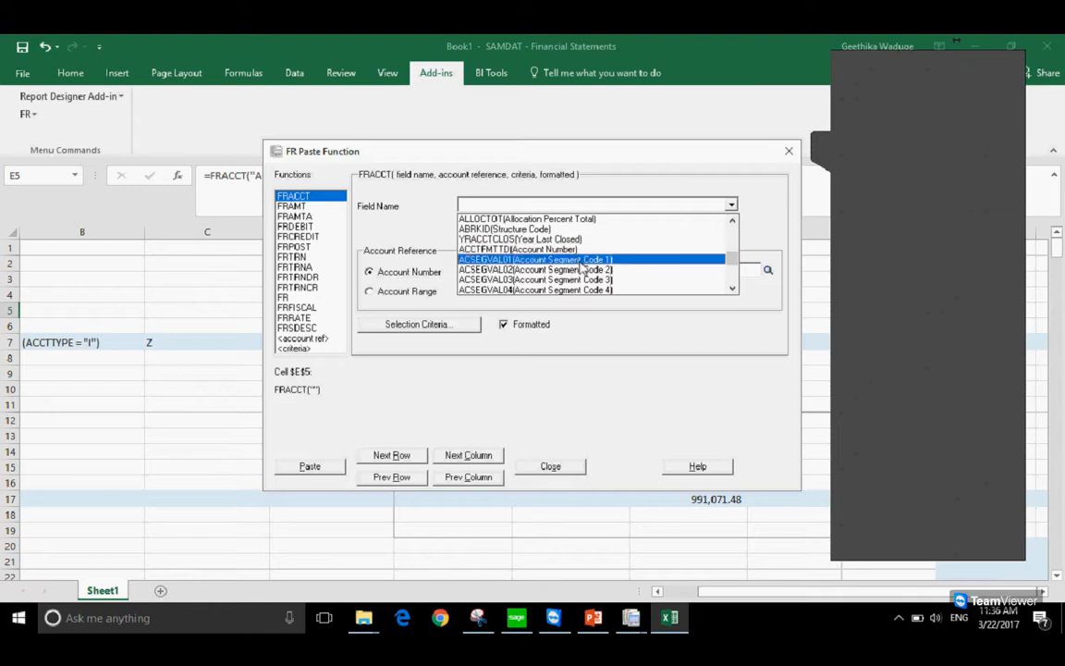
scroll(583, 268, "down", 4)
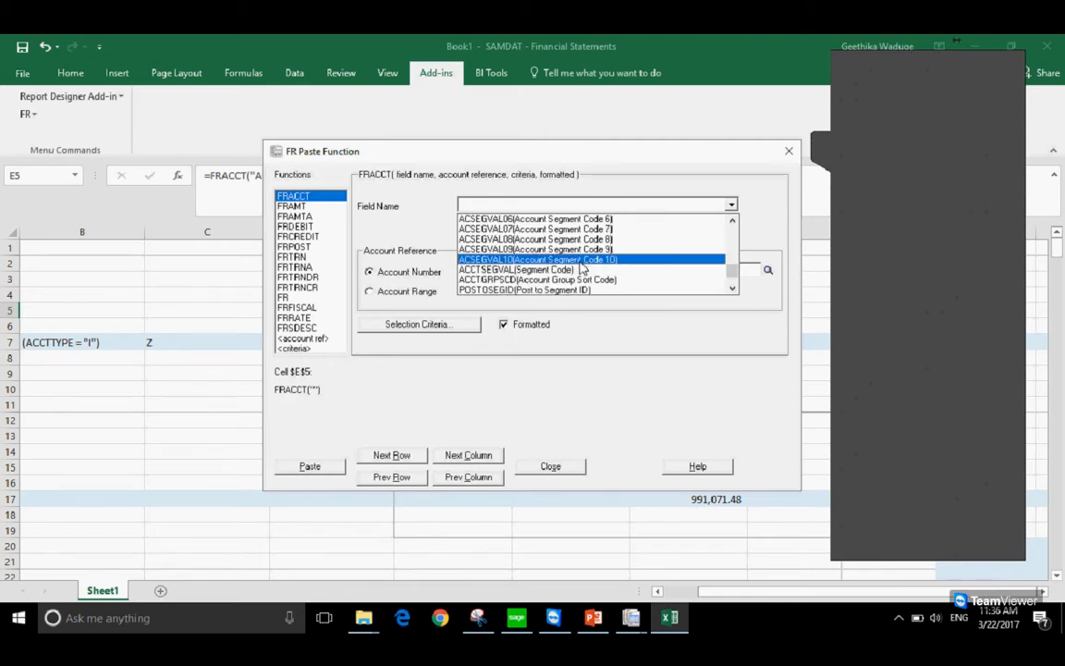
scroll(582, 268, "down", 1)
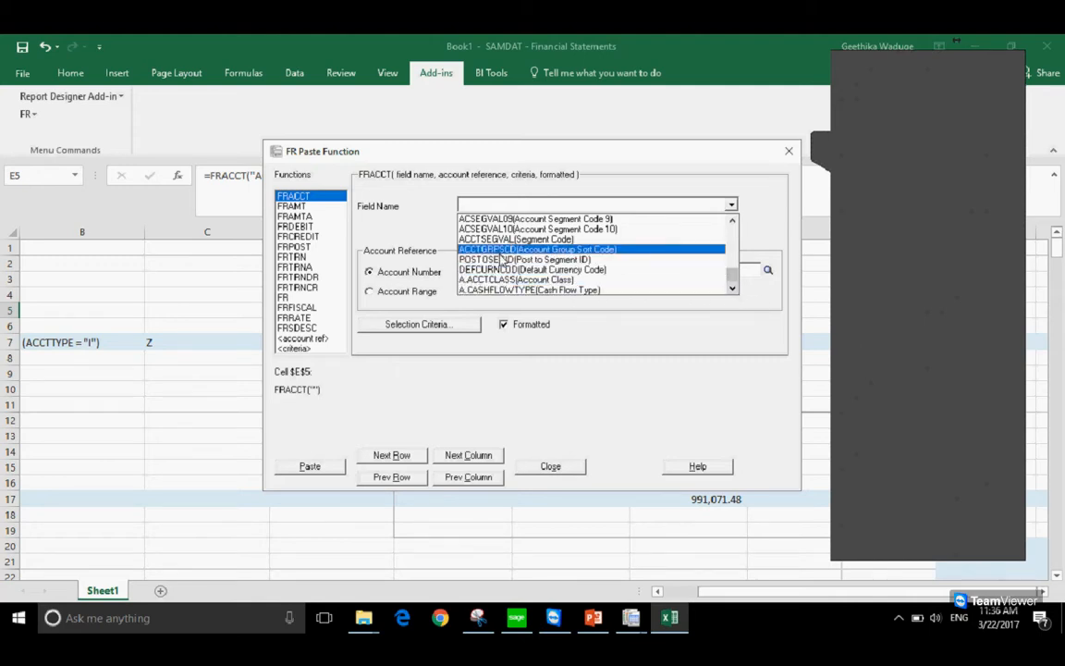
scroll(500, 261, "up", 4)
scroll(500, 260, "down", 4)
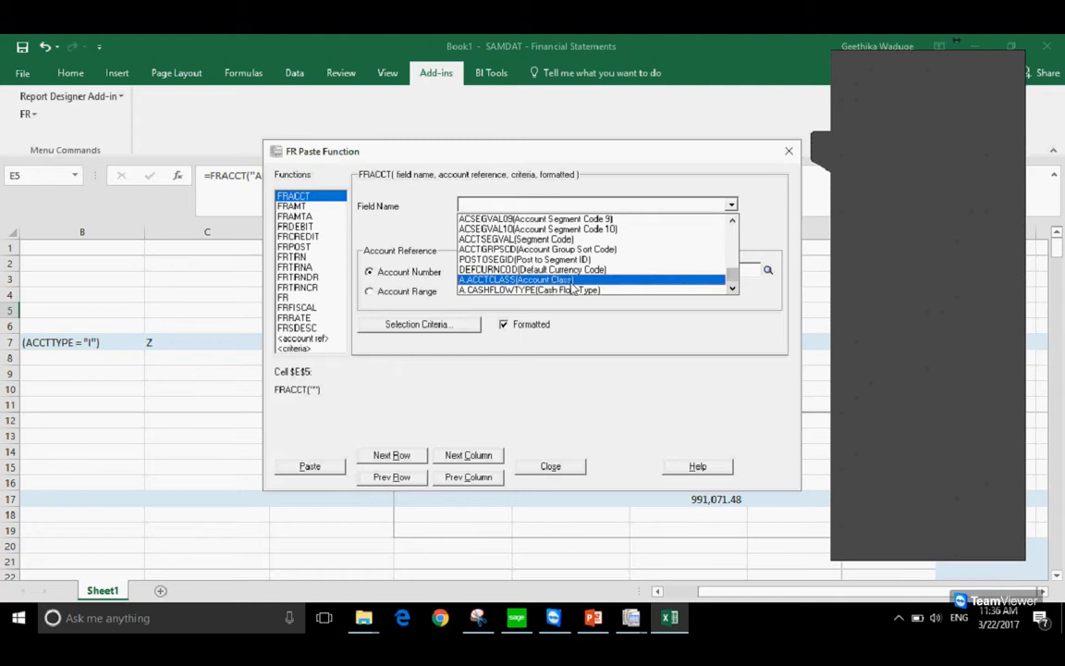
left_click_drag(732, 274, 740, 215)
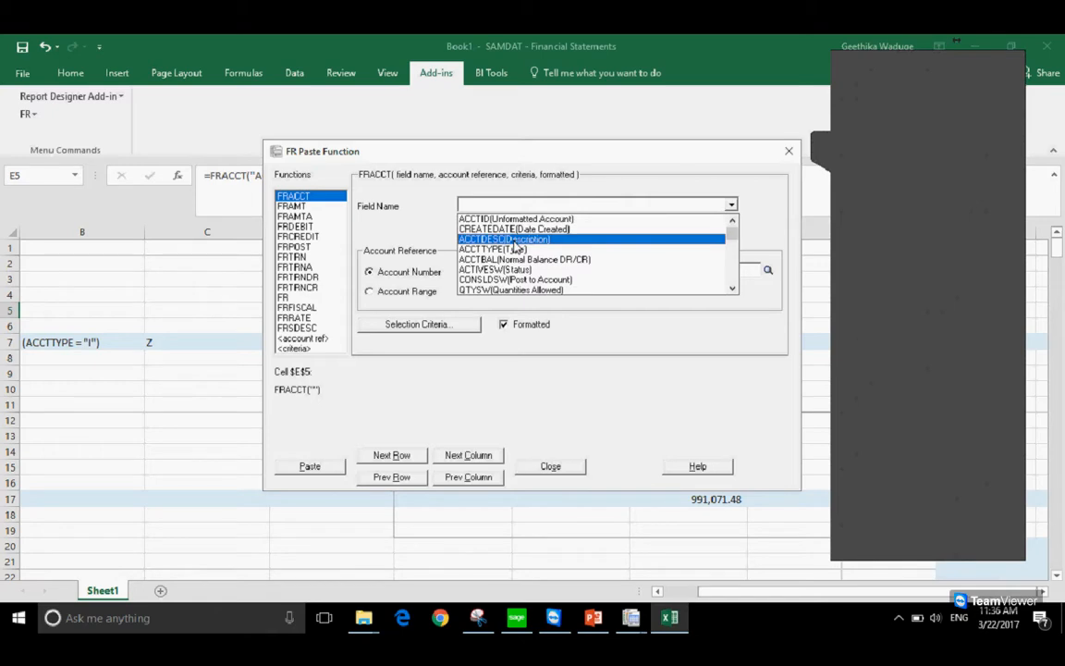
left_click(515, 242)
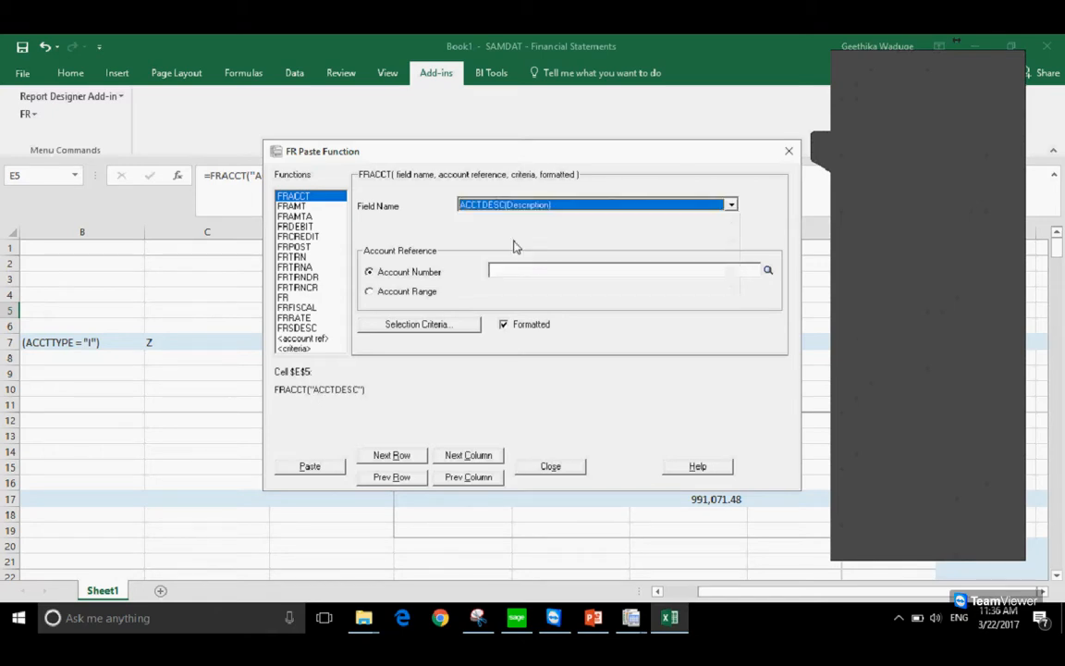
Compare the parameters of the FRAMT and FRAMTA functions
left_click(292, 206)
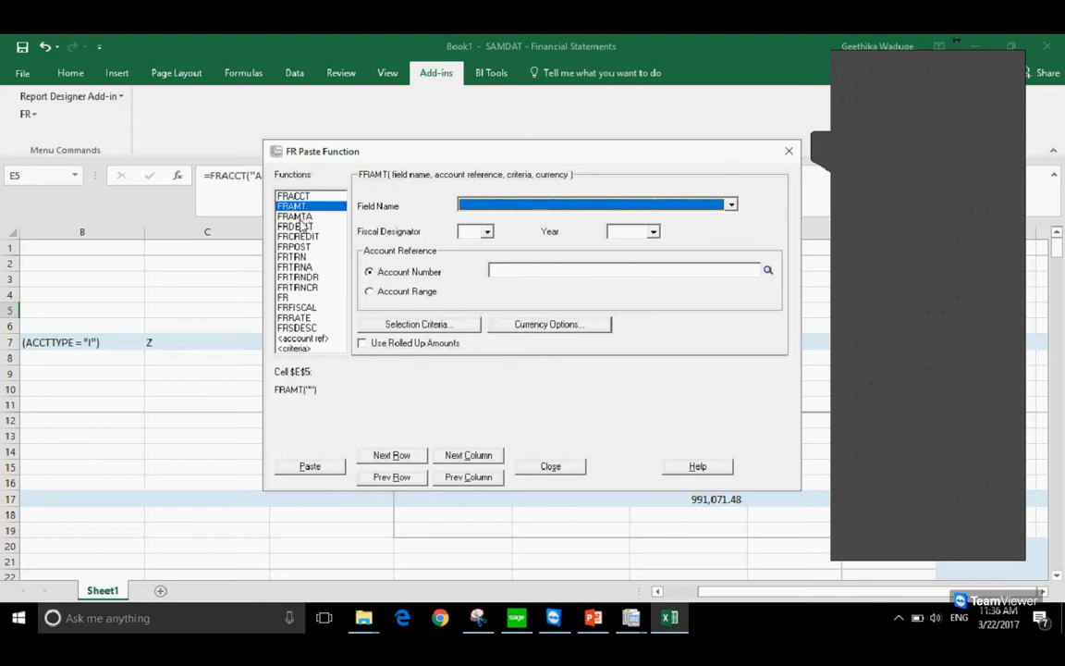
left_click(297, 217)
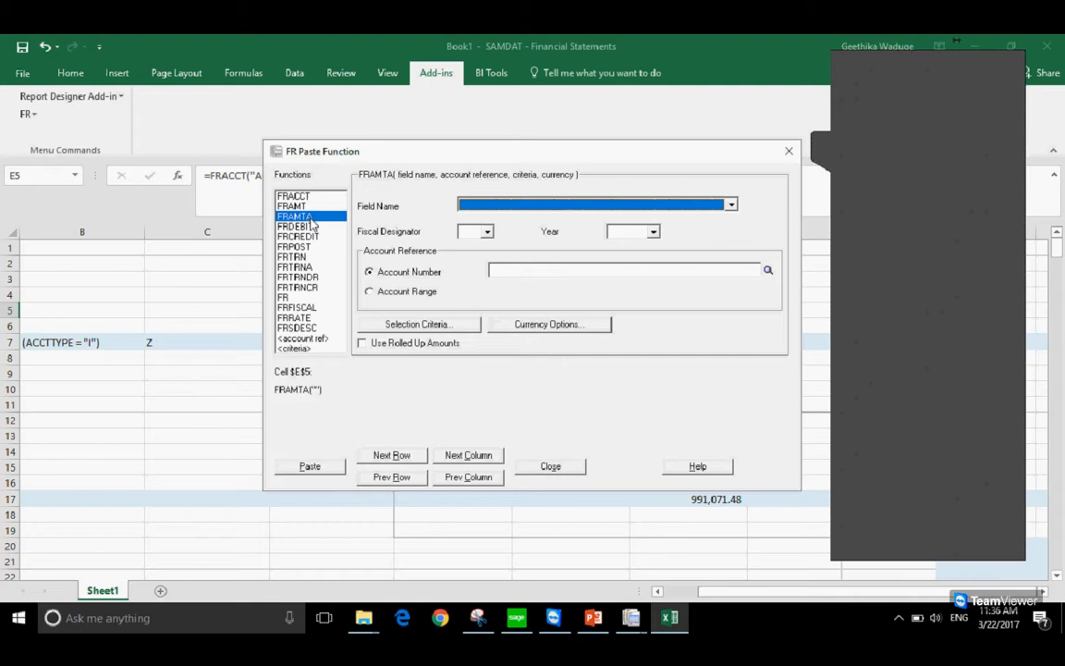
key("Up")
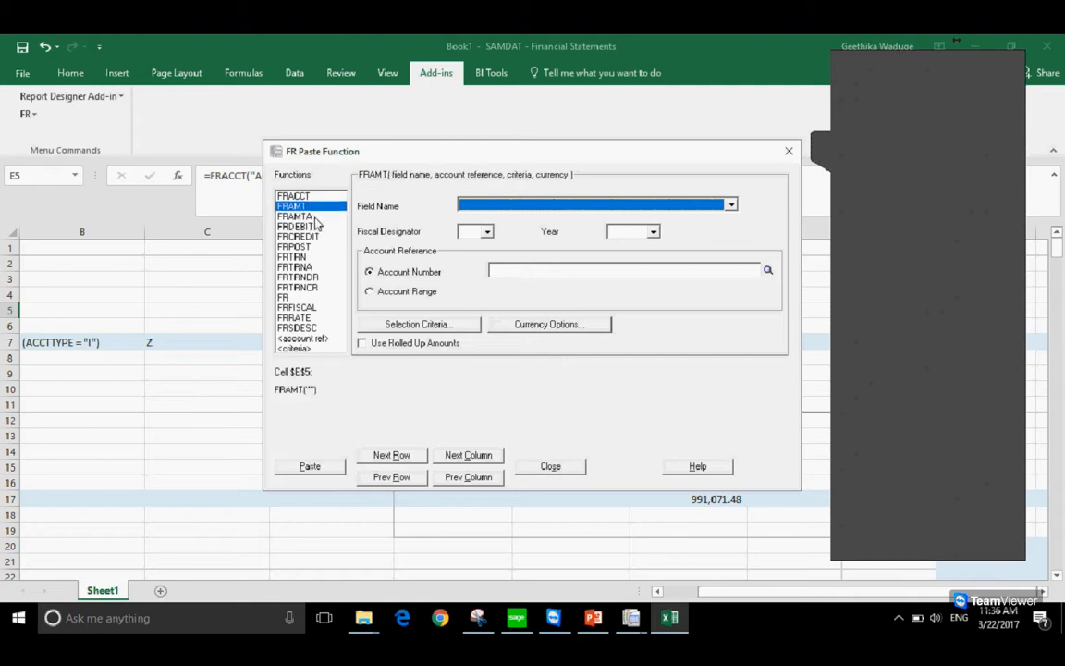
left_click(315, 218)
left_click(326, 208)
left_click(324, 218)
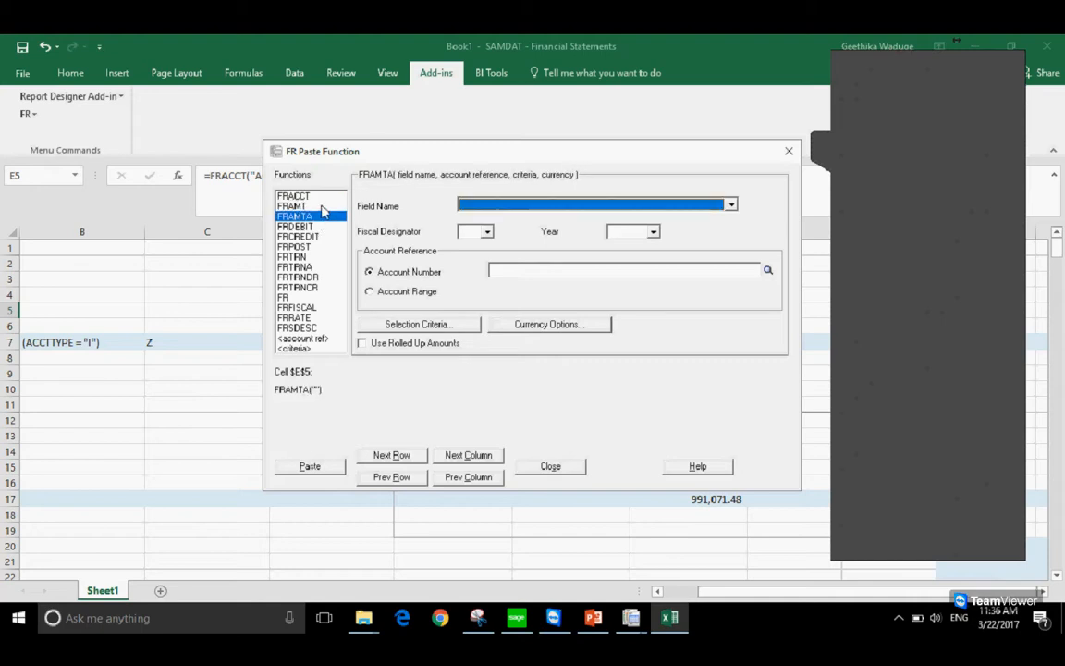
left_click(317, 206)
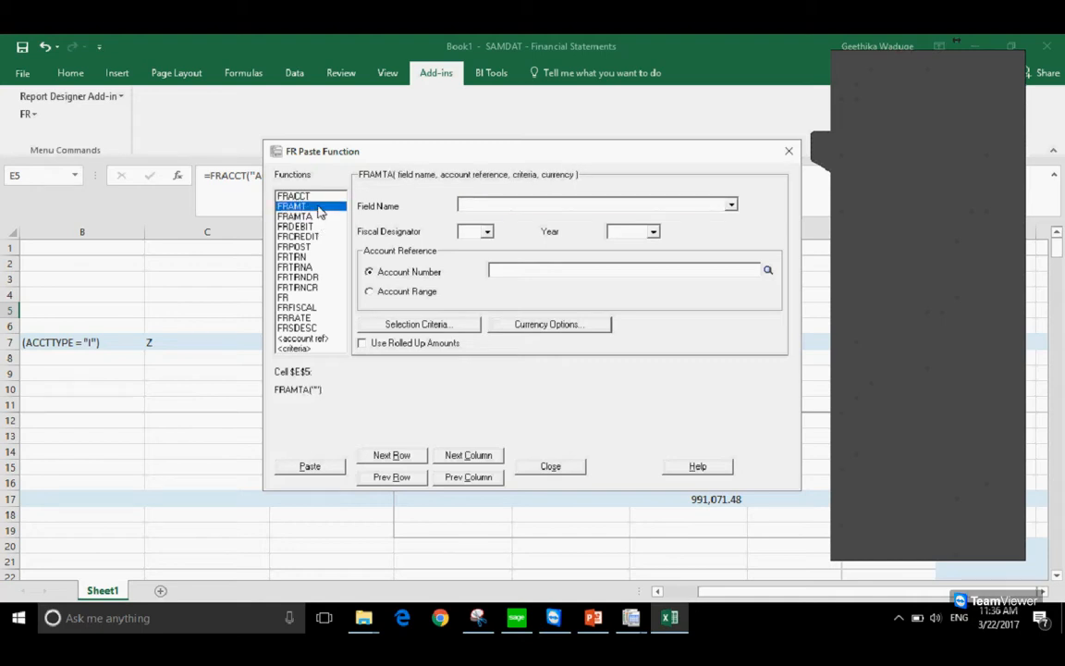
Choose the BAL#P (Balance Period #) field for the FRAMT function and look through its available period numbers
left_click(523, 206)
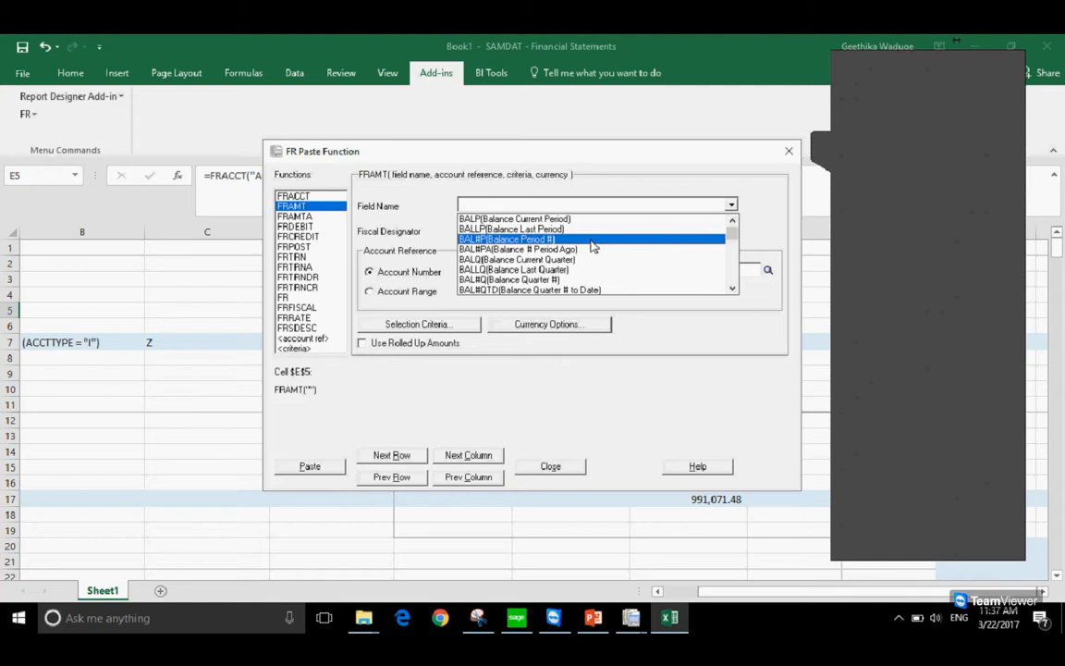
left_click(593, 242)
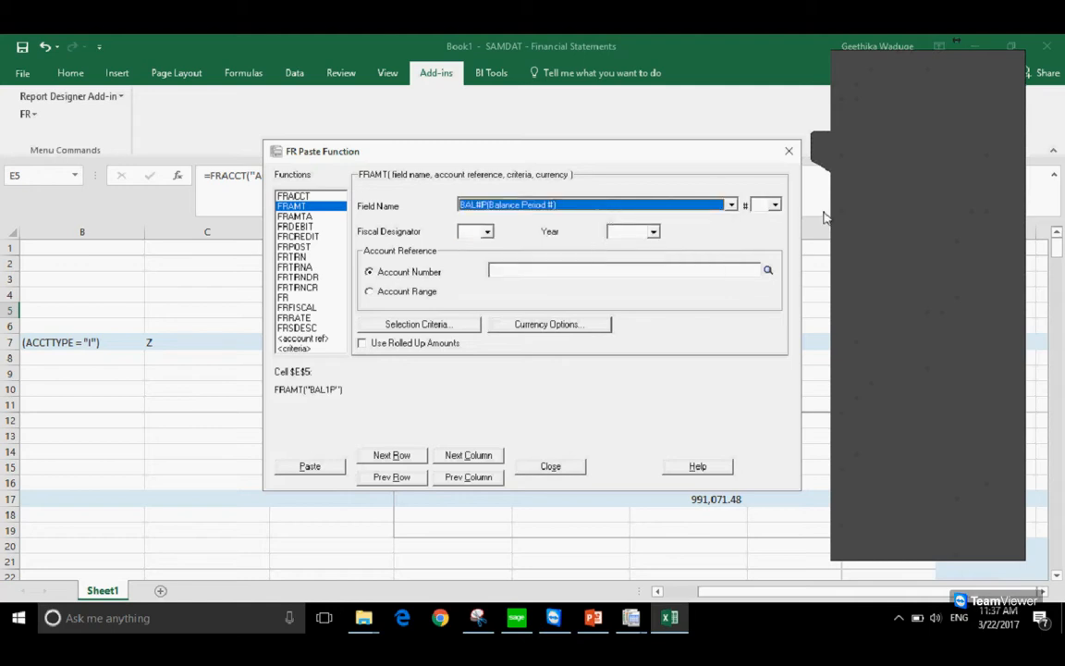
left_click(765, 206)
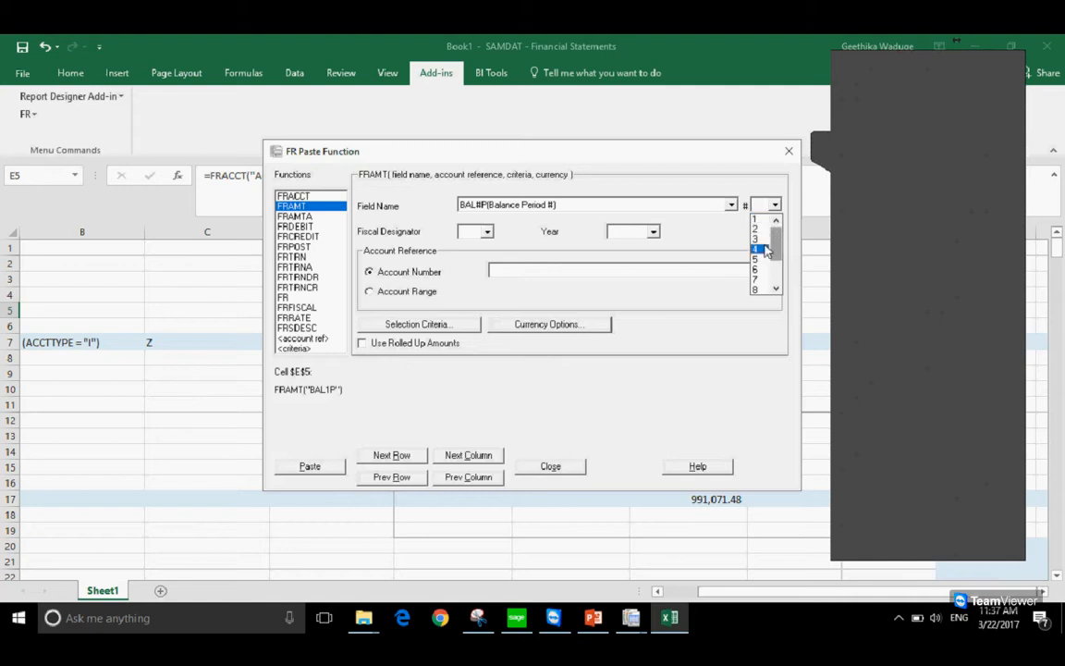
left_click(775, 290)
Review the FRAMT balance fields for period, quarter, half year, total year, year to date and beginning of year
left_click(730, 207)
left_click(732, 204)
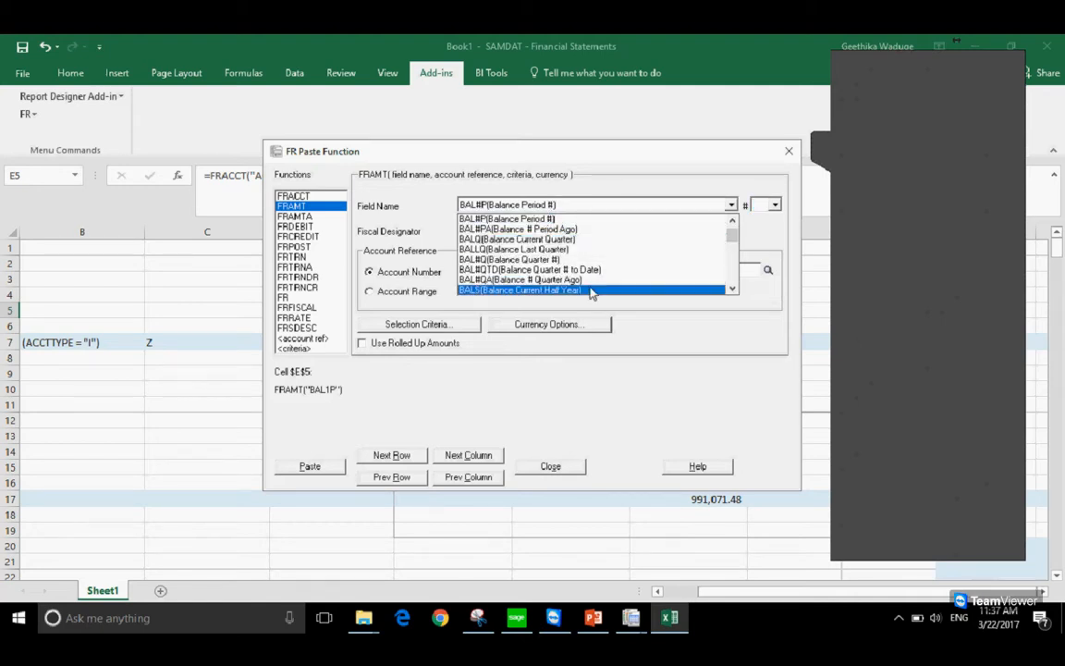
left_click(730, 290)
left_click(731, 290)
left_click(731, 291)
left_click(732, 291)
left_click(731, 291)
left_click(731, 291)
left_click(732, 291)
left_click(731, 291)
left_click(731, 291)
left_click(732, 291)
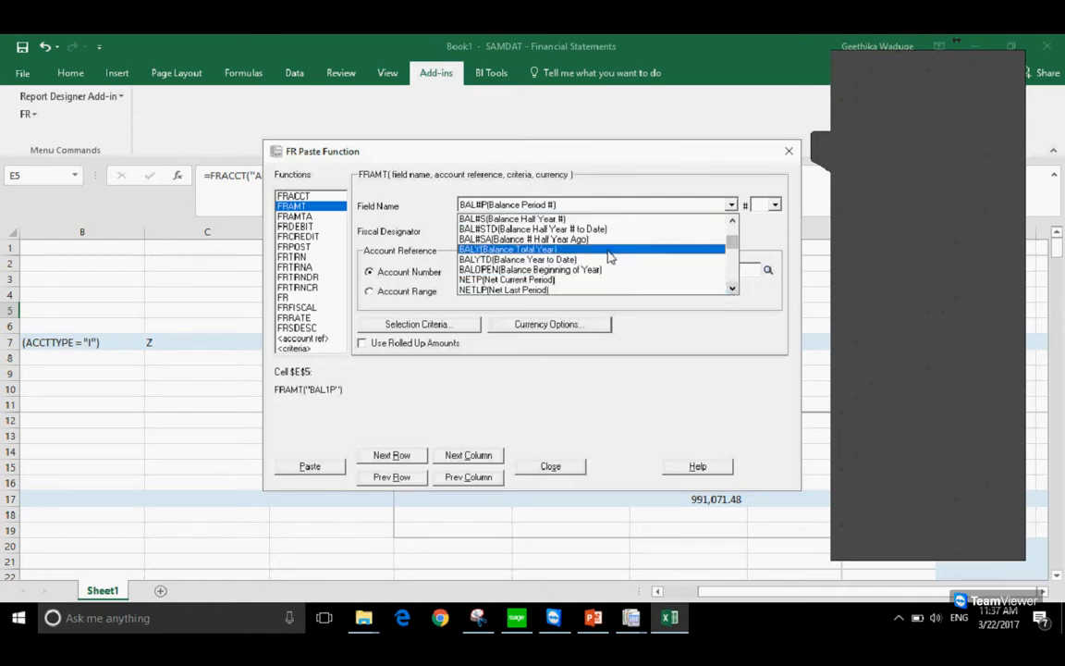
left_click(733, 292)
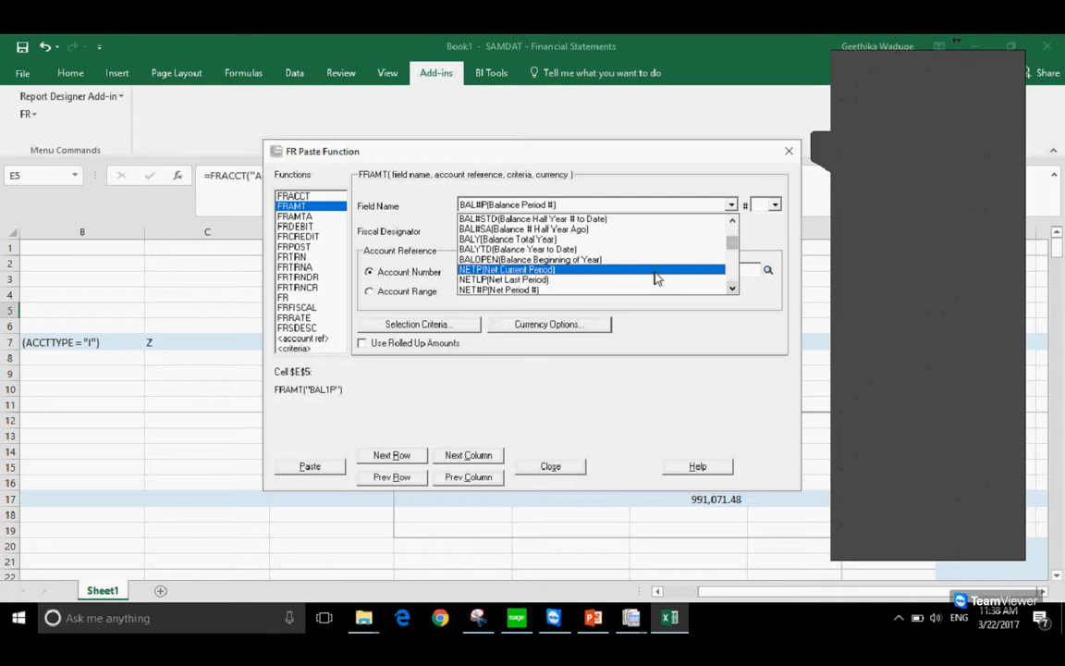
Examine the FRAMT net-change fields from NET#P (Net Period #) through NETPY#PA (Net Preceeding Year #P Ago)
key("Down")
key("Down")
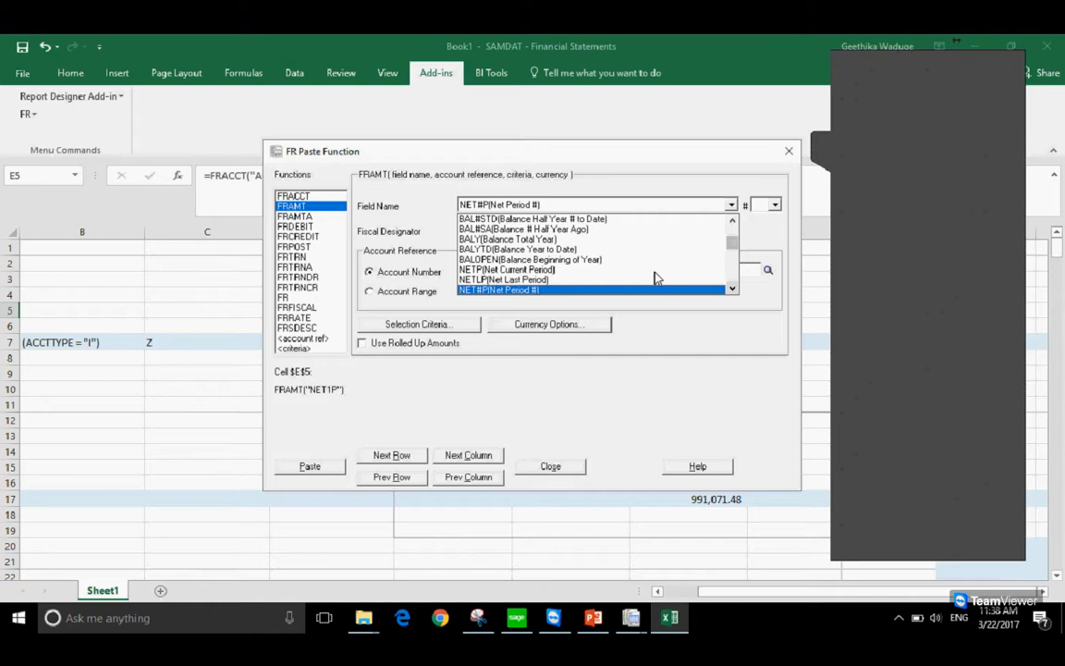
key("Down")
key("Down")
key("Down")
key("Down")
key("Down")
key("Down")
key("Down")
key("Down")
key("Down")
key("Down")
key("Down")
key("Down")
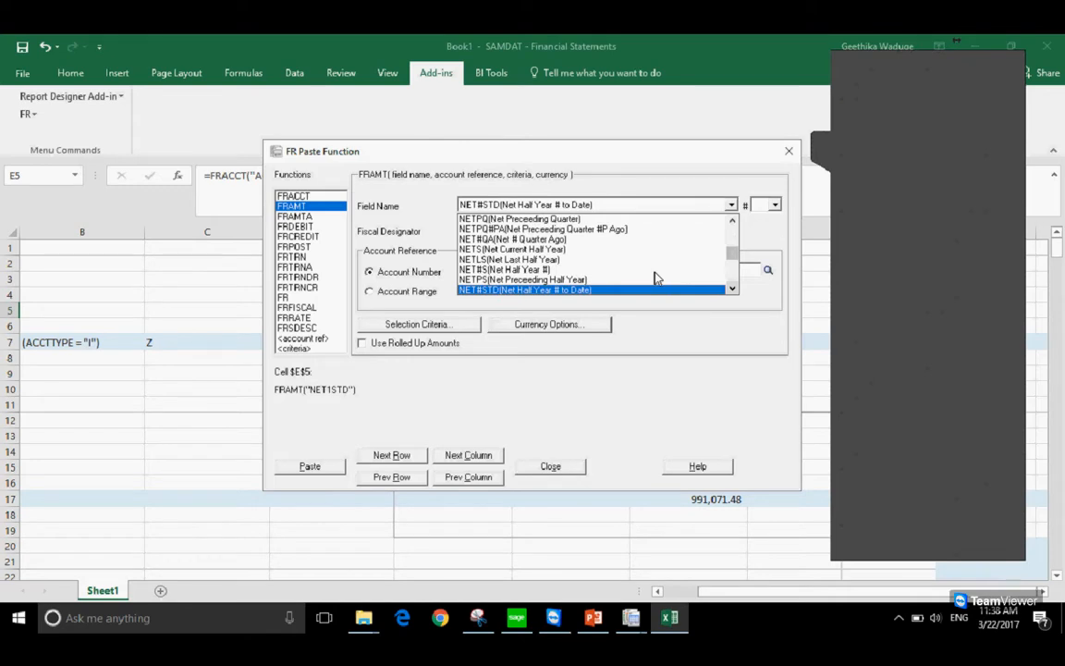
key("Down")
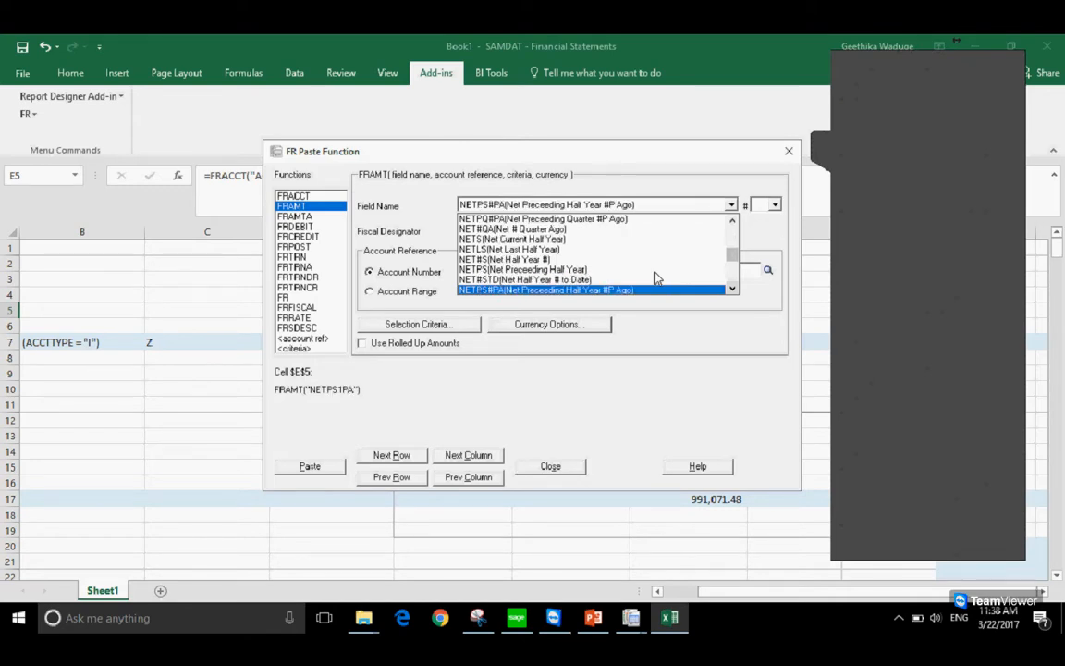
key("Up")
key("Up")
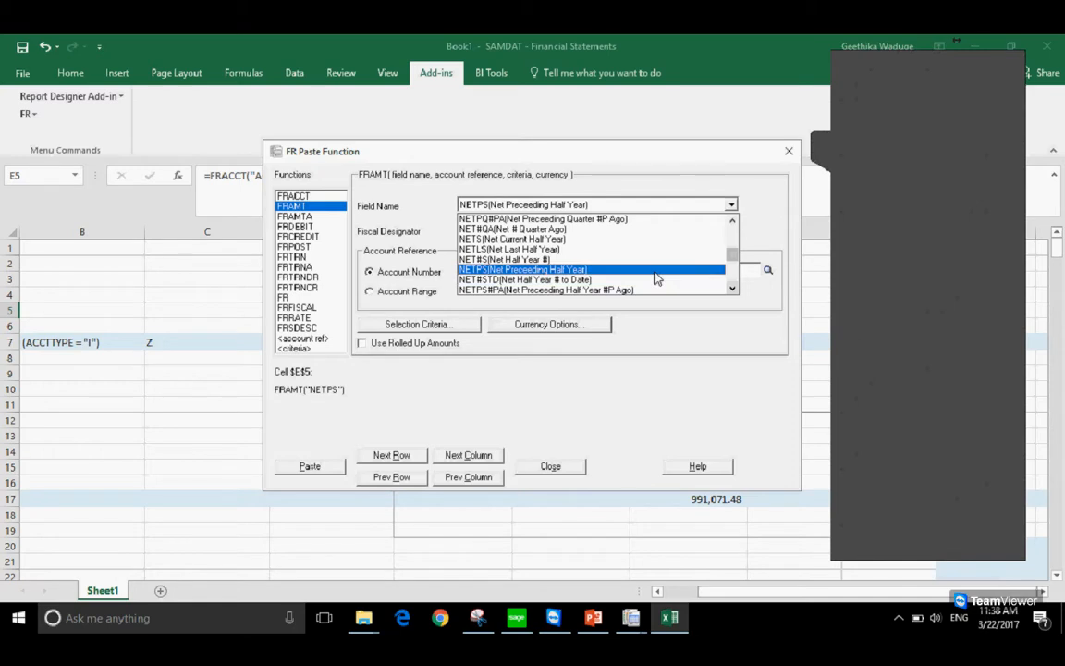
key("Down")
key("Down")
key("Down")
key("Down")
key("Down")
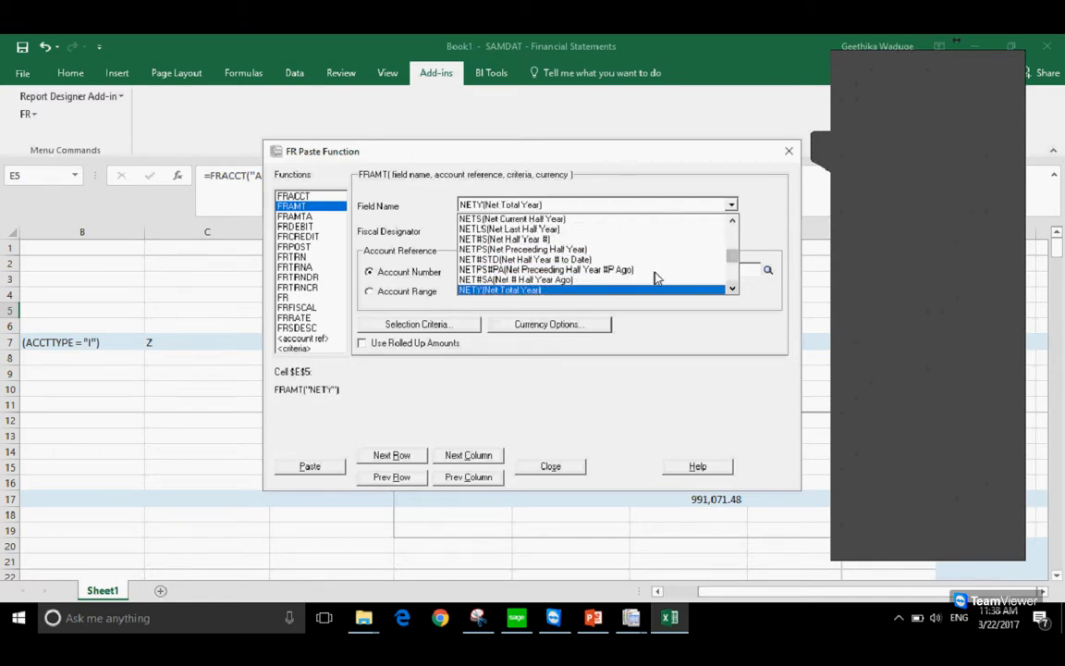
key("Down")
key("Down")
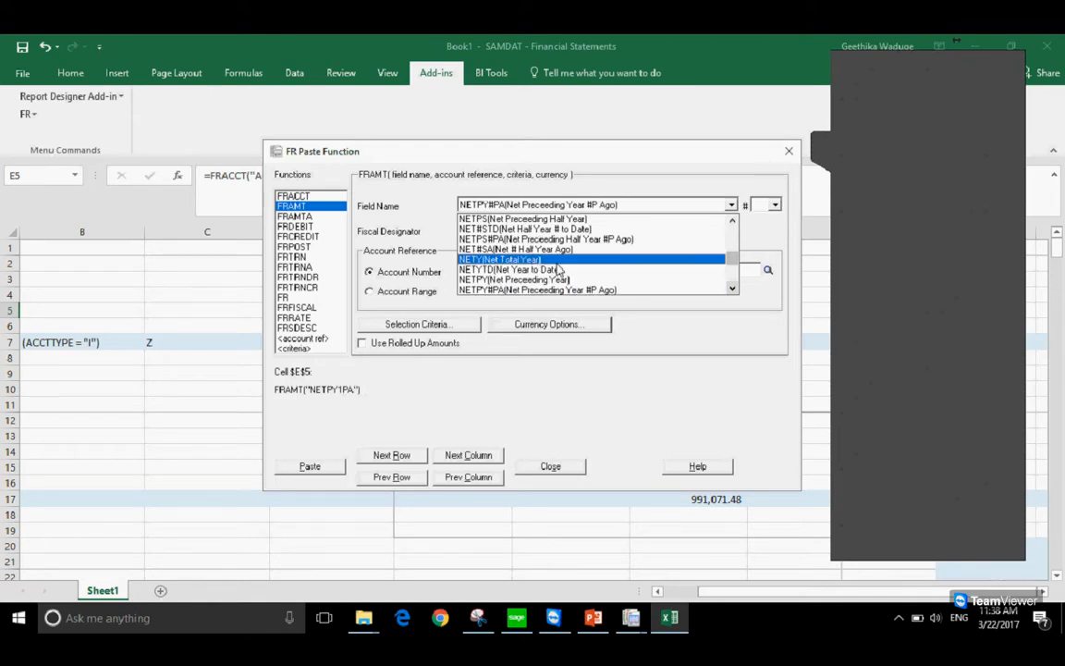
scroll(623, 247, "up", 3)
left_click_drag(731, 256, 731, 231)
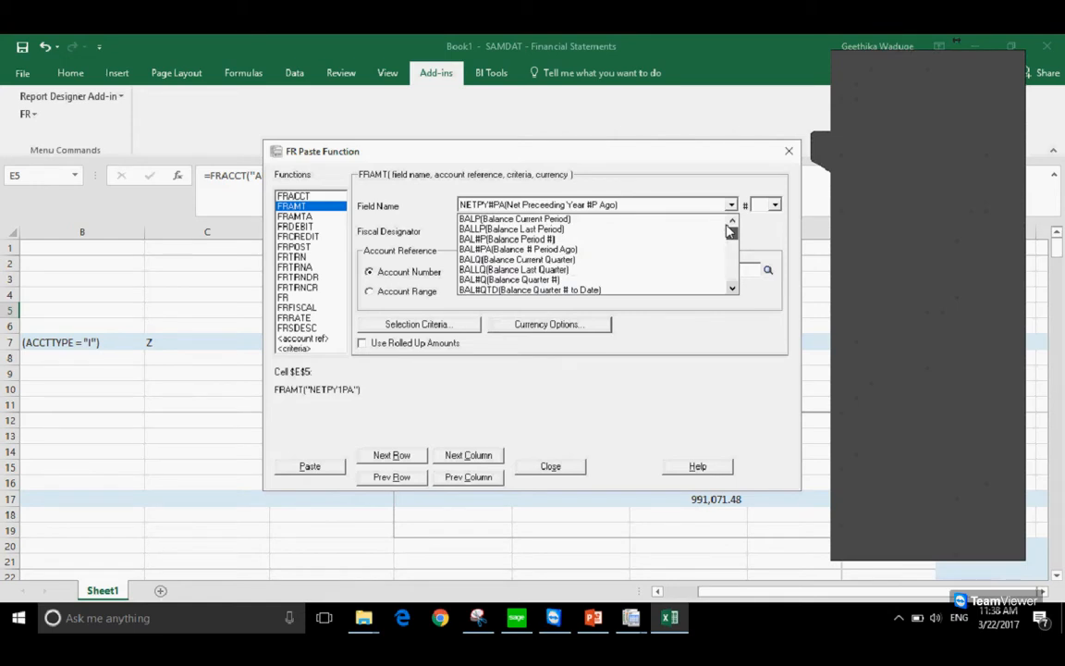
Select the FRAMTA function and look through its balance and net field names
left_click(308, 219)
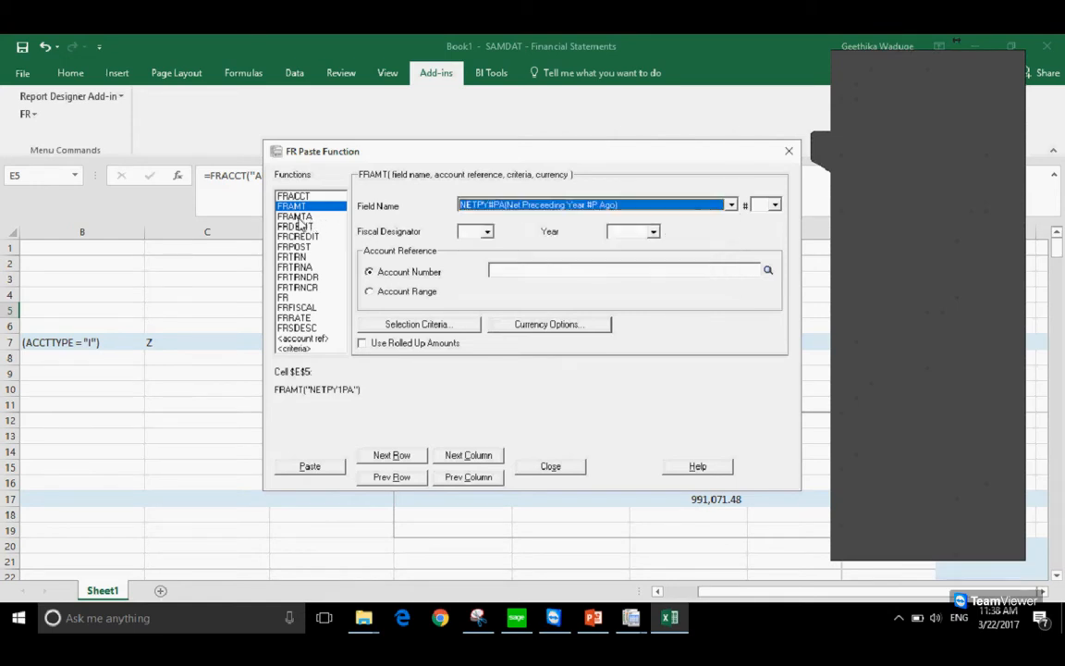
left_click(298, 219)
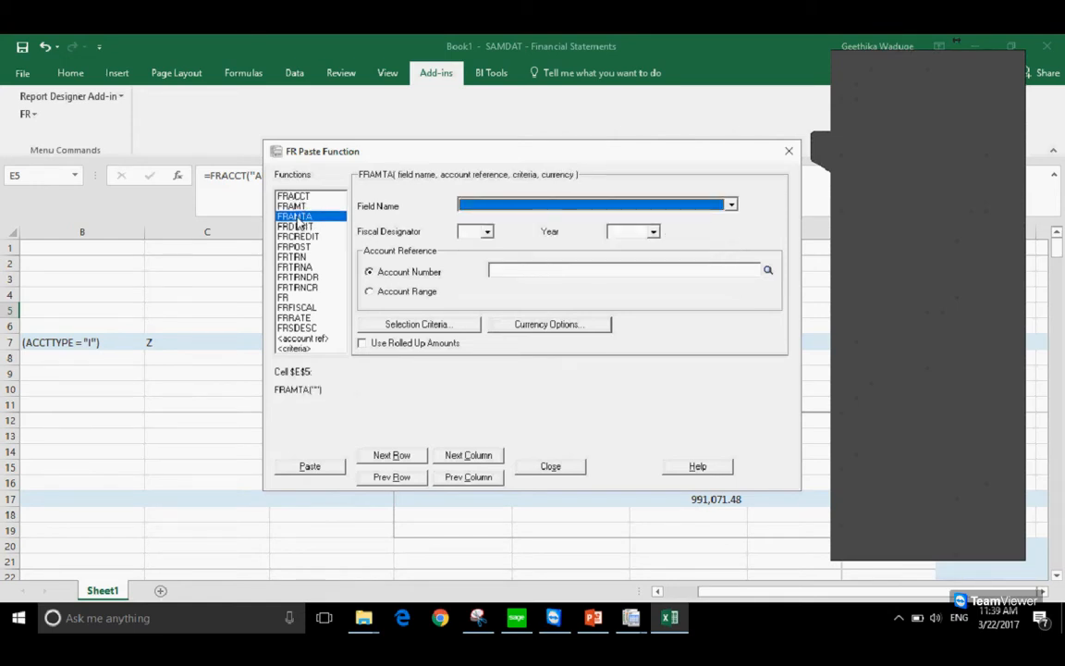
left_click(588, 207)
scroll(599, 258, "down", 1)
scroll(599, 263, "down", 3)
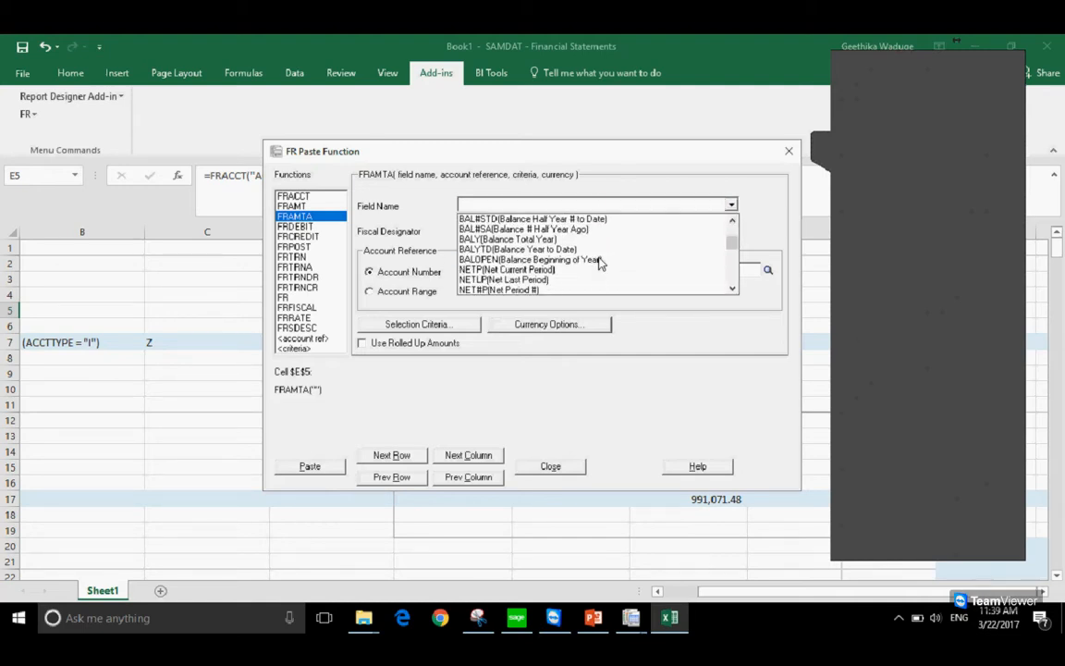
scroll(599, 264, "down", 3)
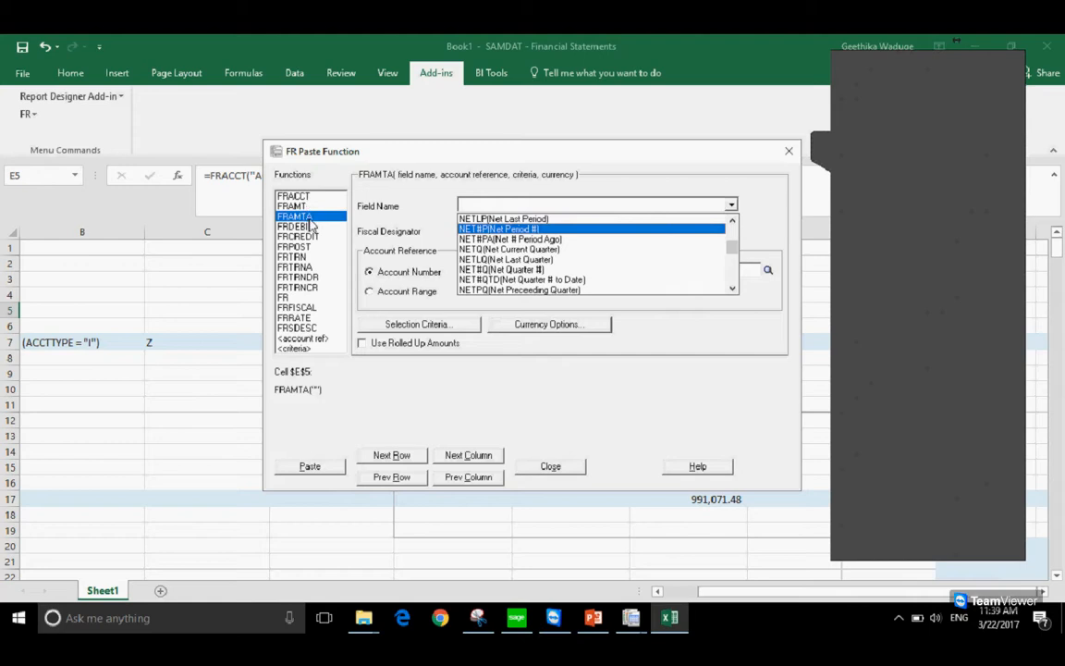
Switch to Sage 300, open G/L Accounts and view the Petty cash account's normal balance setting
left_click(516, 620)
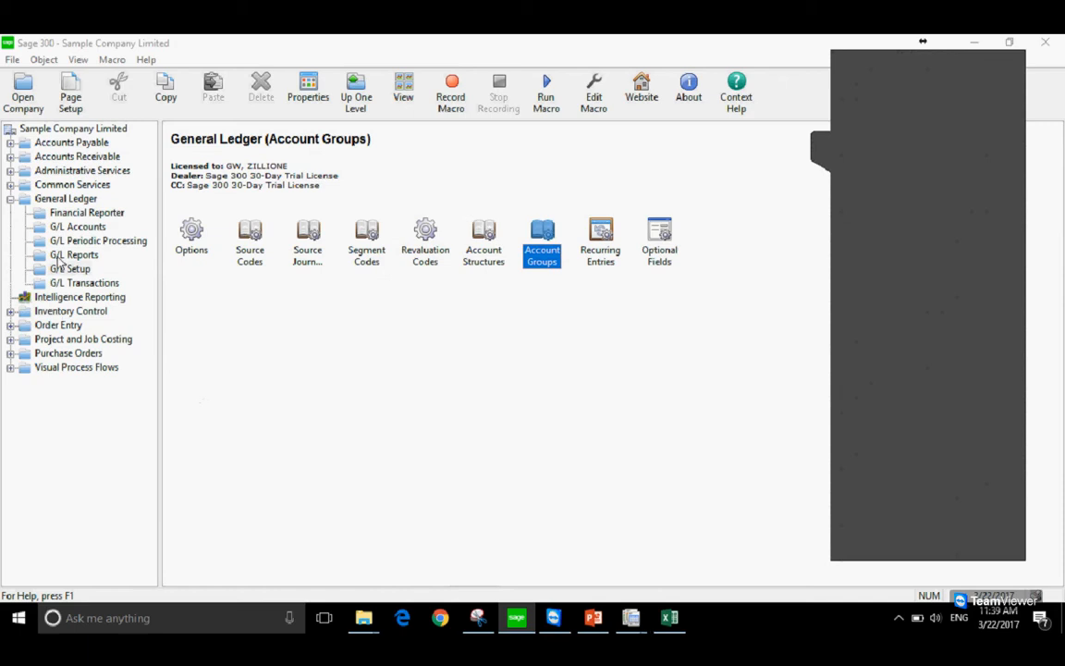
left_click(81, 227)
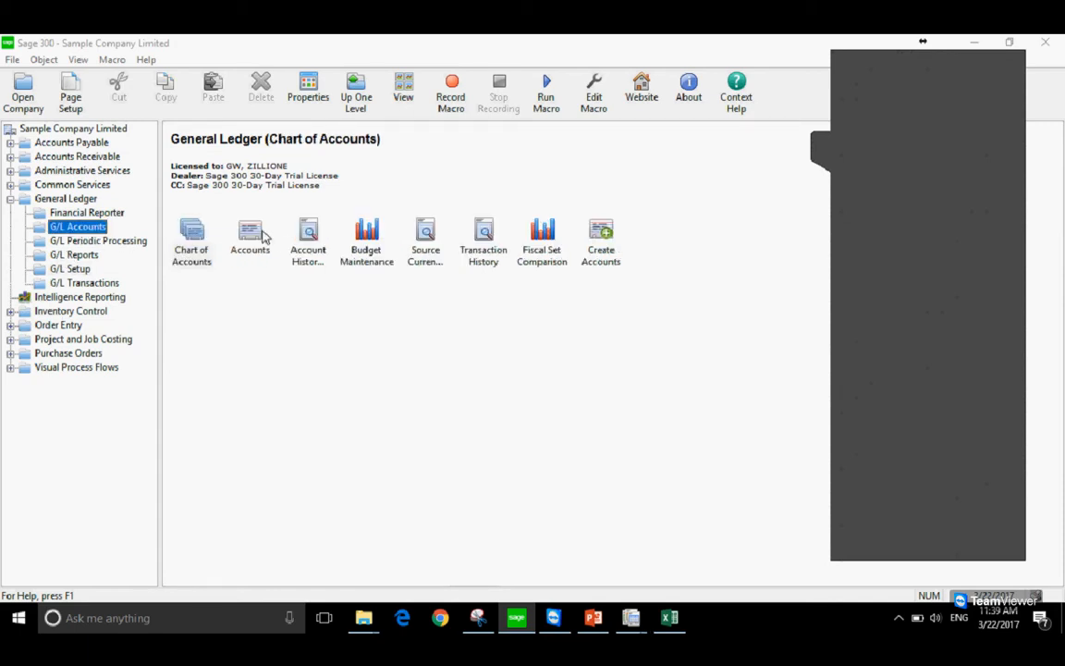
double_click(252, 237)
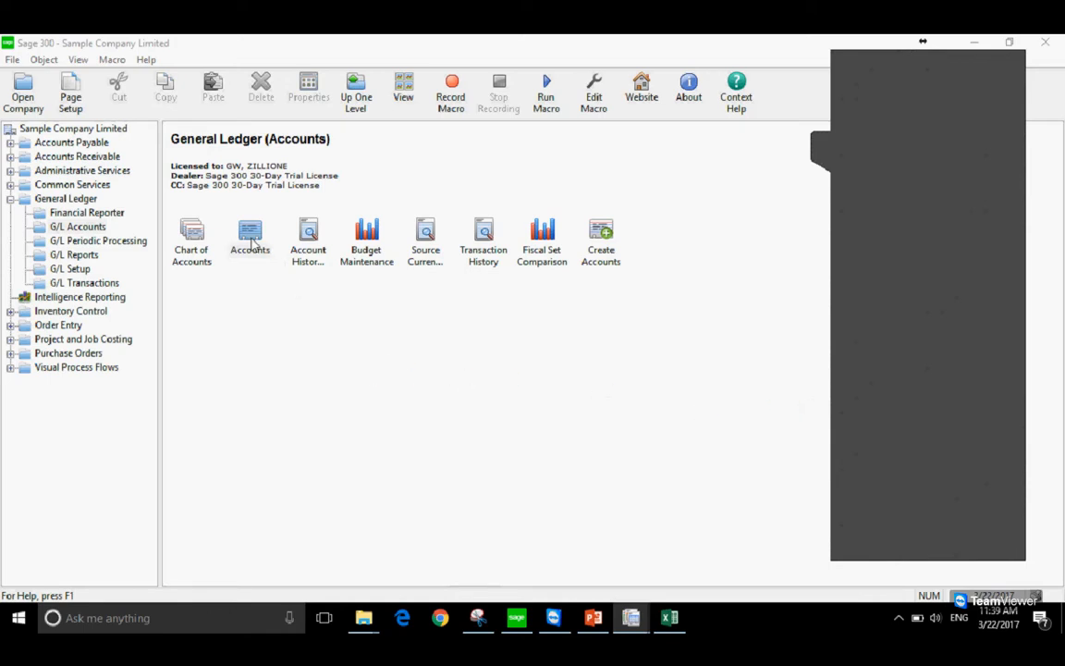
left_click(719, 179)
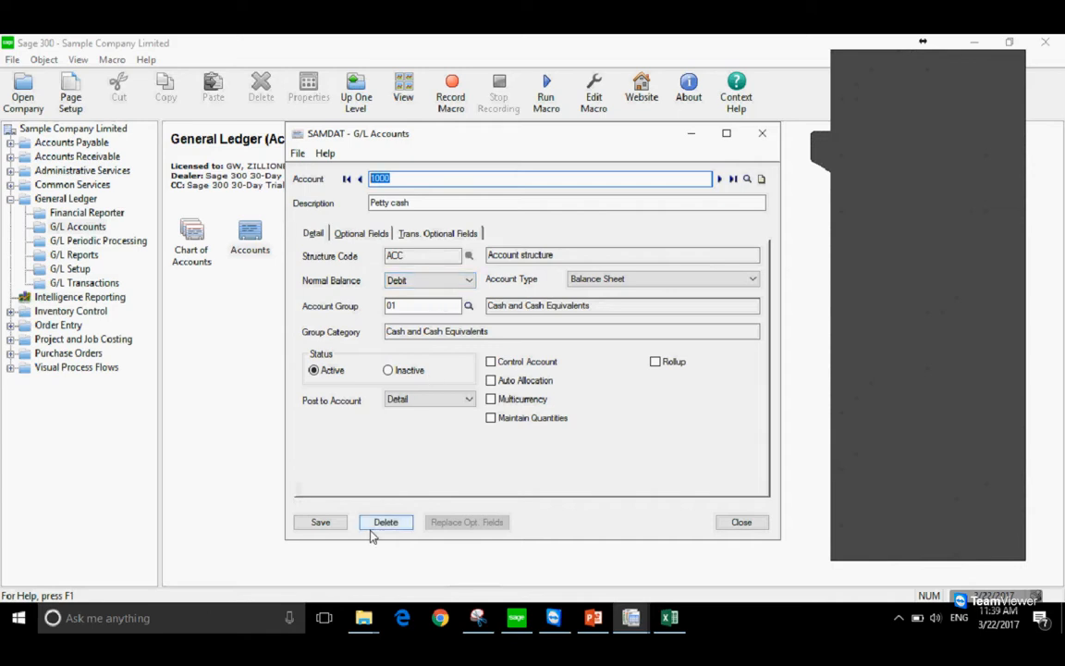
Switch back to the Excel workbook, move the FR Paste Function dialog aside and select the FRAMT function
left_click(670, 620)
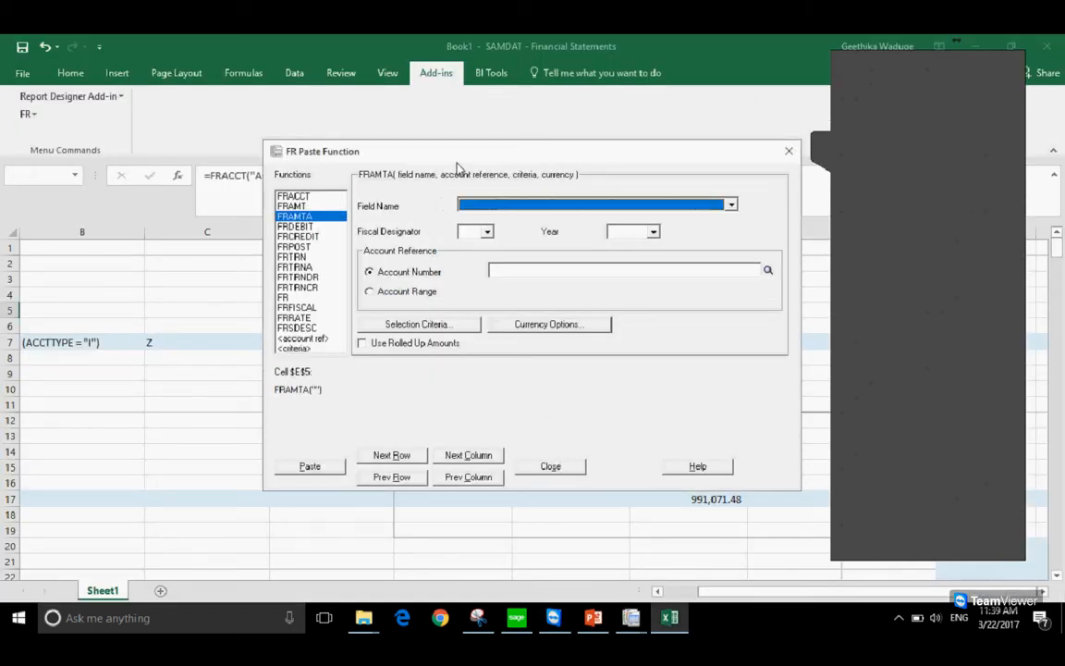
left_click_drag(409, 145, 333, 121)
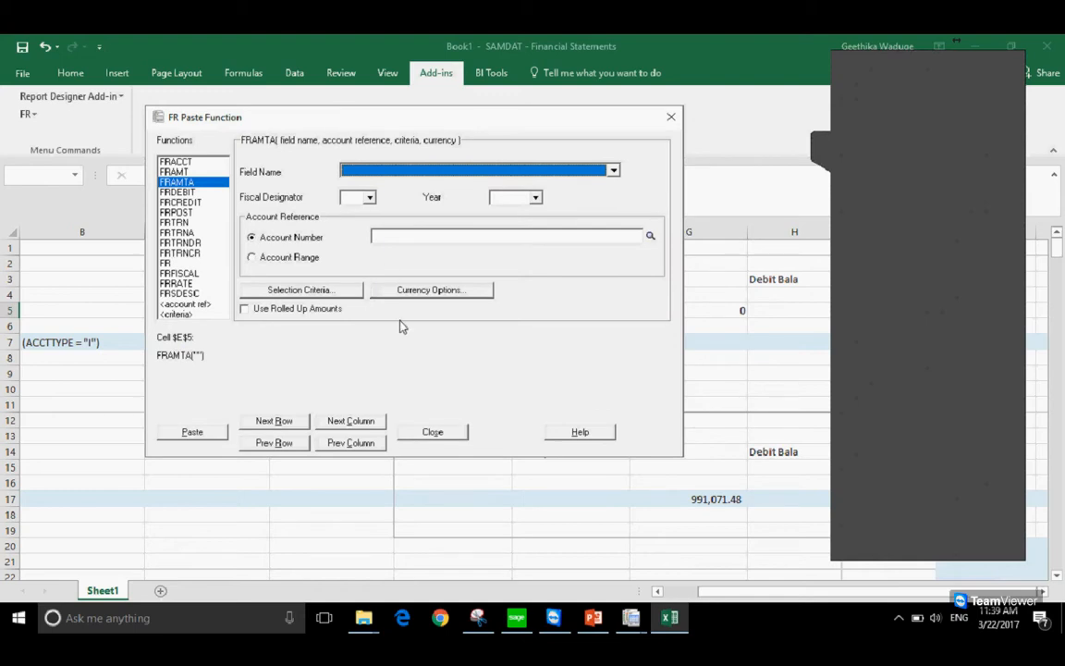
left_click(173, 171)
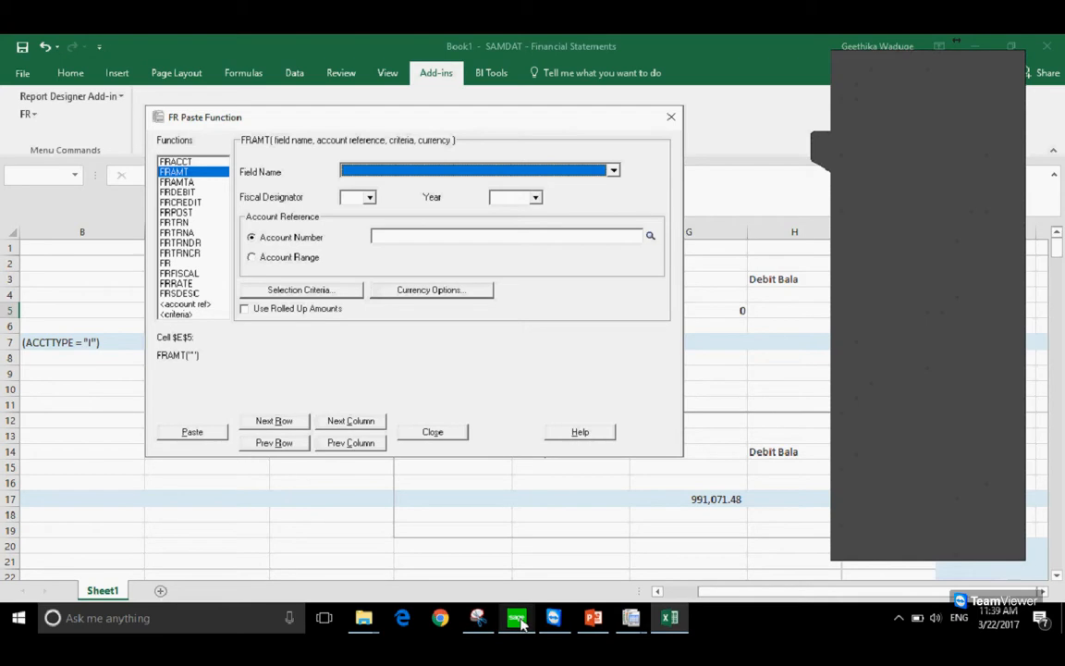
Switch to the open G/L Accounts window and load ledger code 4000 to examine its normal balance
mouse_move(638, 623)
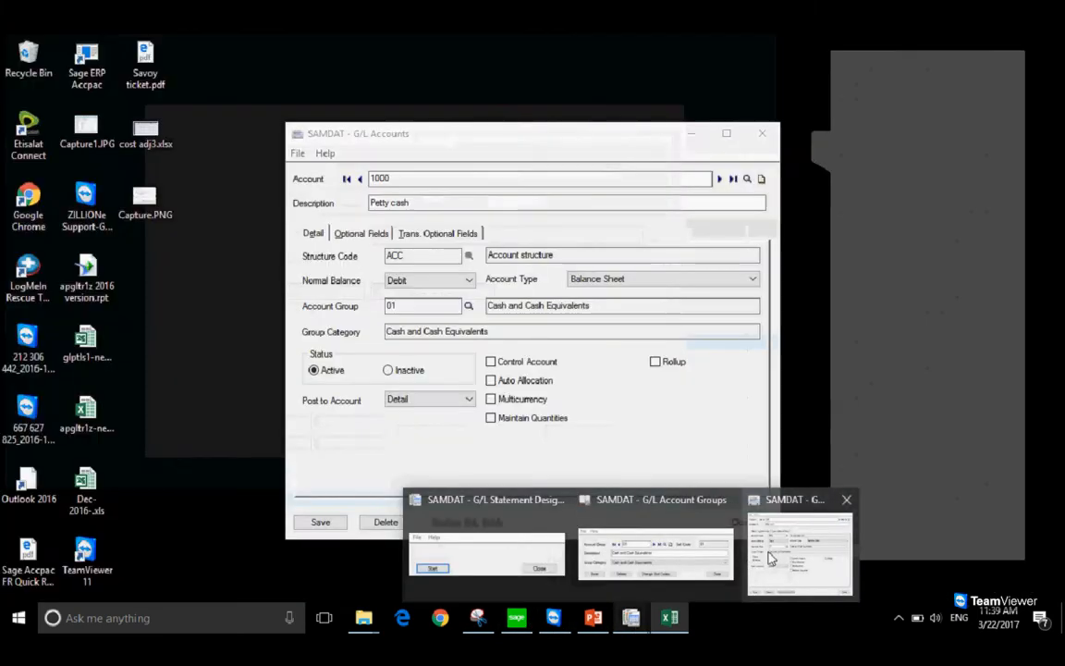
left_click(771, 558)
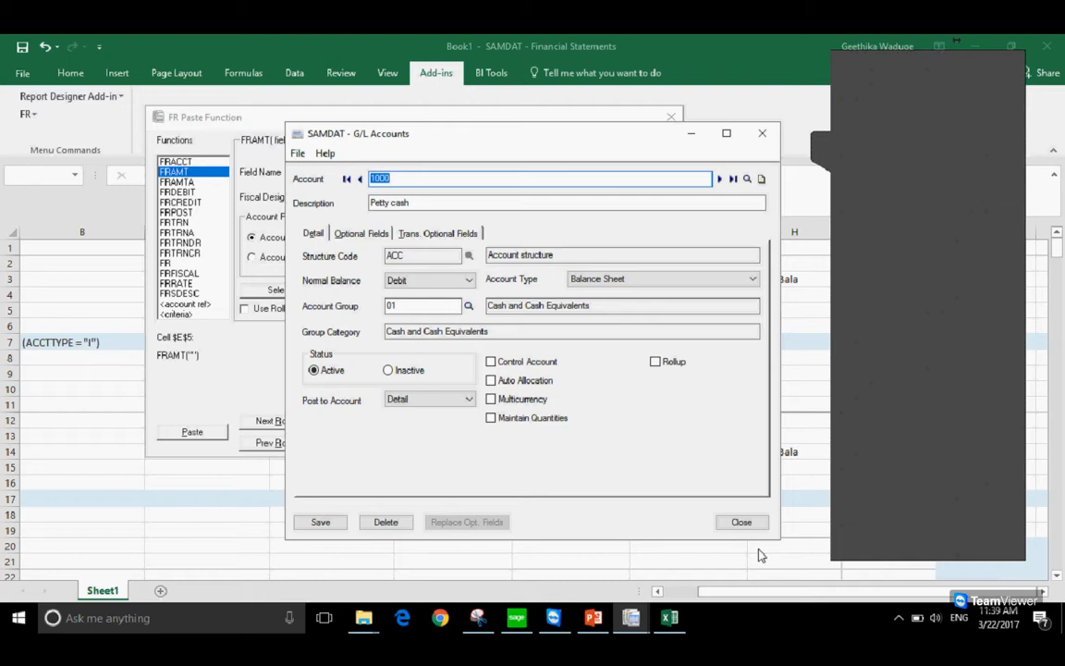
type("4000")
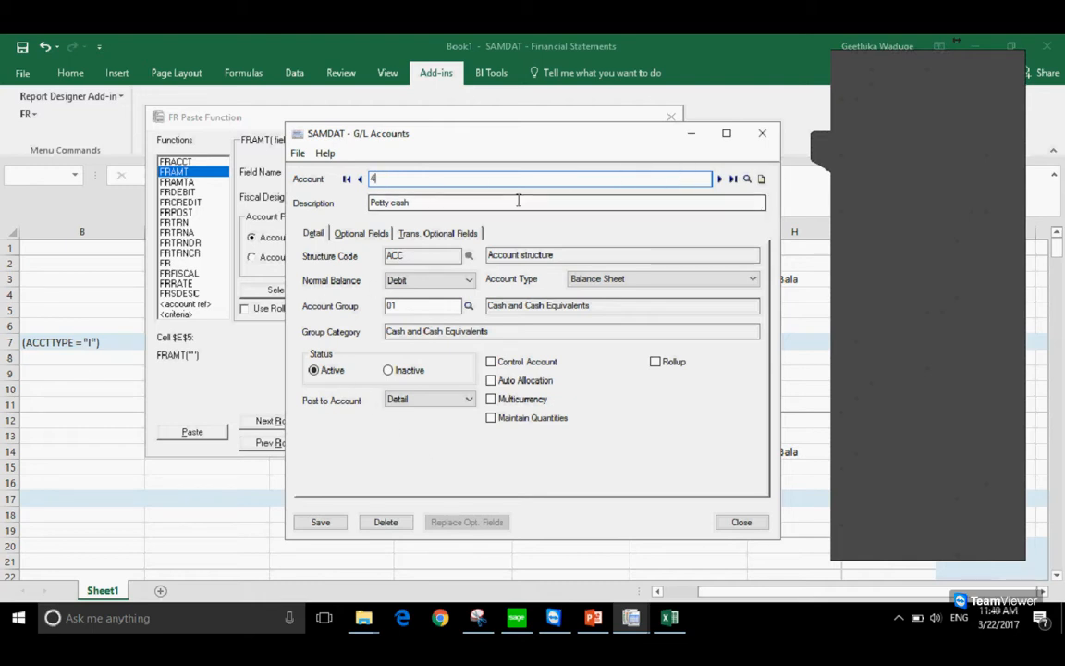
key("Tab")
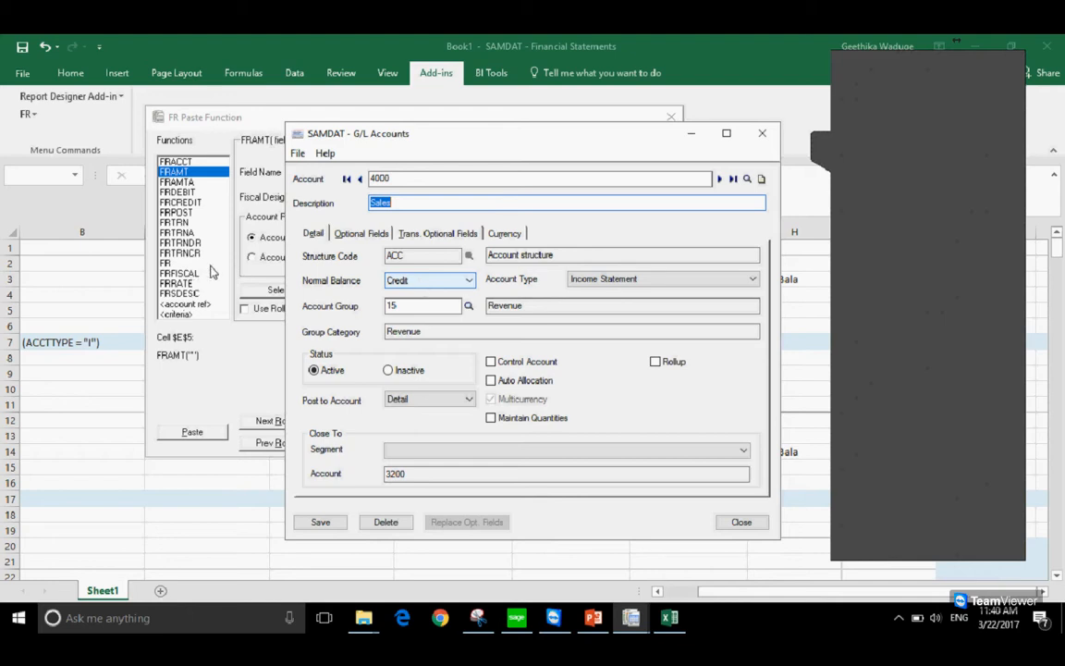
Return to the FR Paste Function dialog and set the FRAMT field name to BALP (Balance Current Period)
left_click(186, 174)
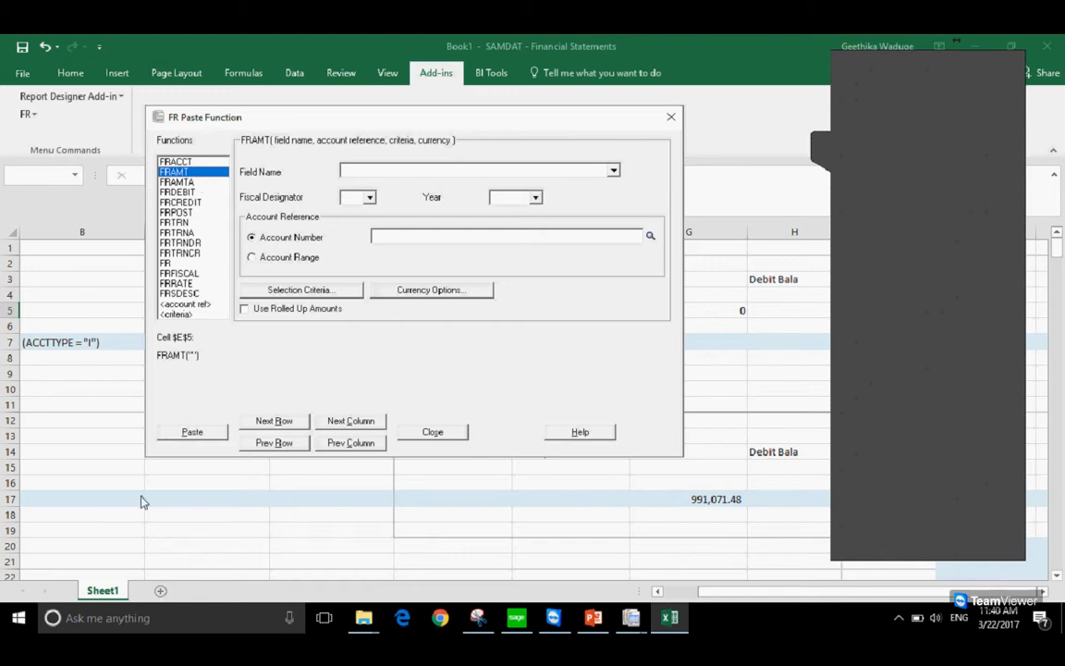
left_click(392, 170)
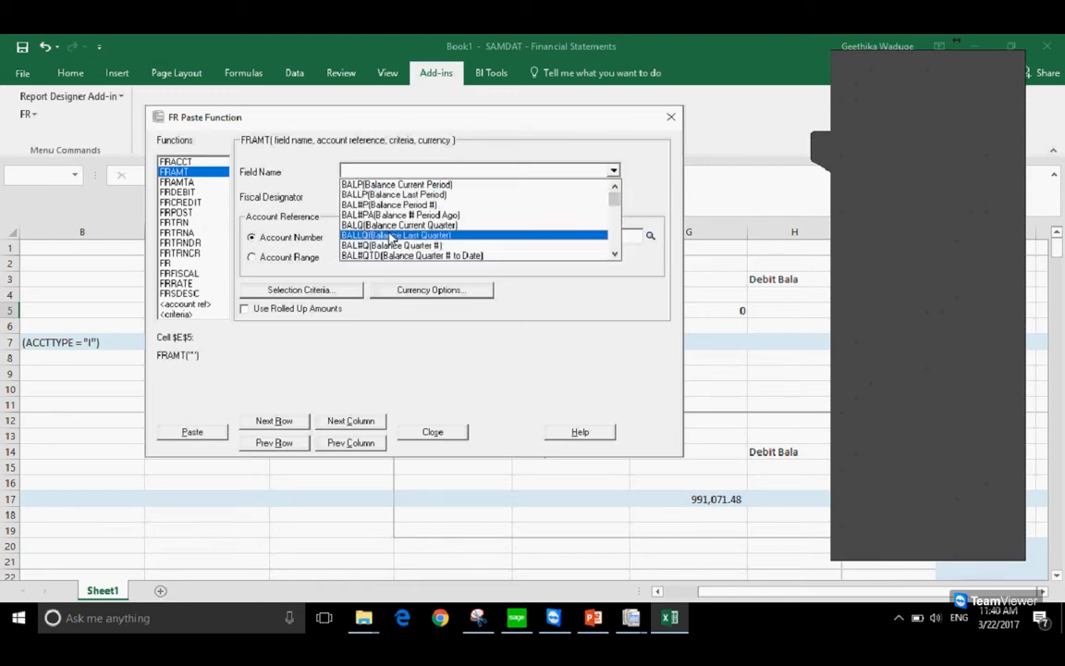
left_click(187, 176)
left_click(359, 170)
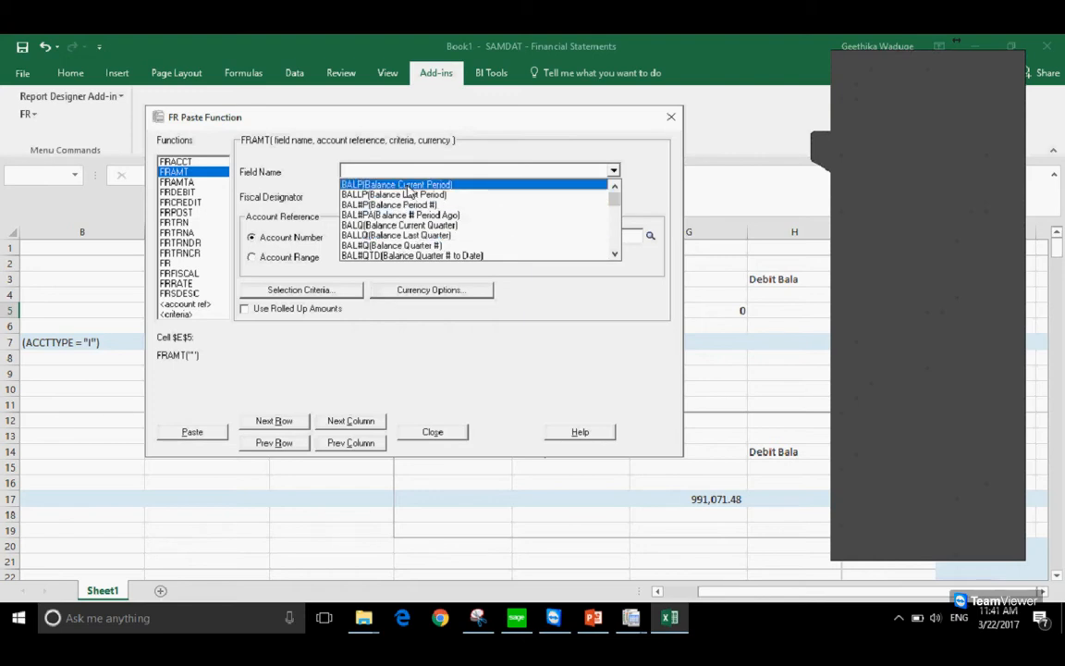
left_click(410, 188)
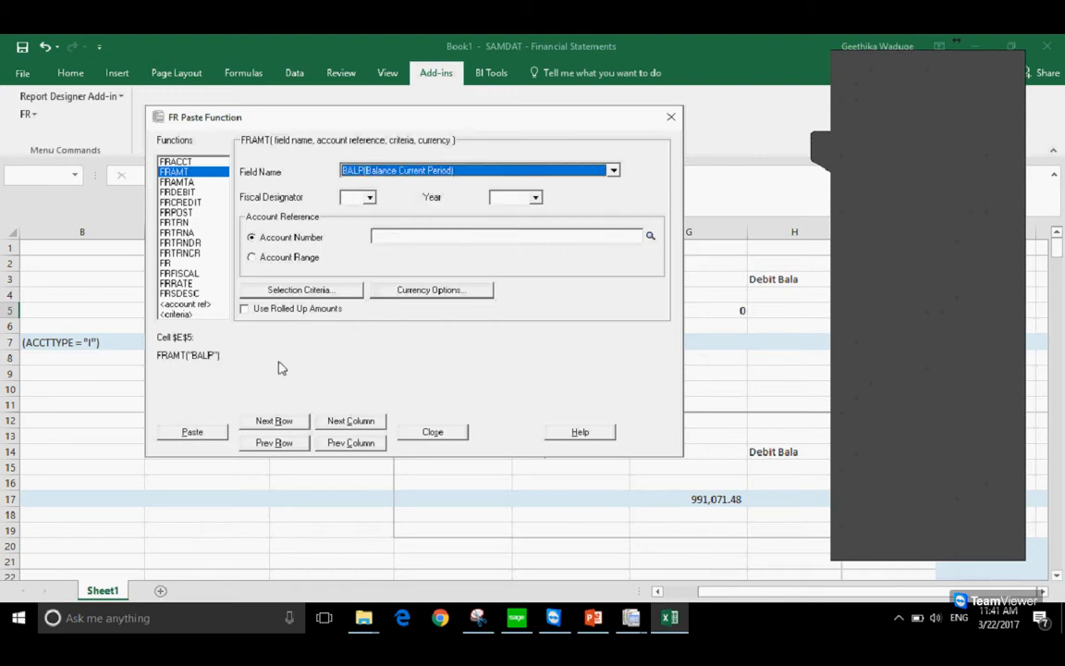
Paste the FRAMT("BALP") formula into Balance cell G5 and advance the target to the debit balance cell H5
left_click_drag(281, 116, 893, 183)
left_click_drag(754, 175, 2, 49)
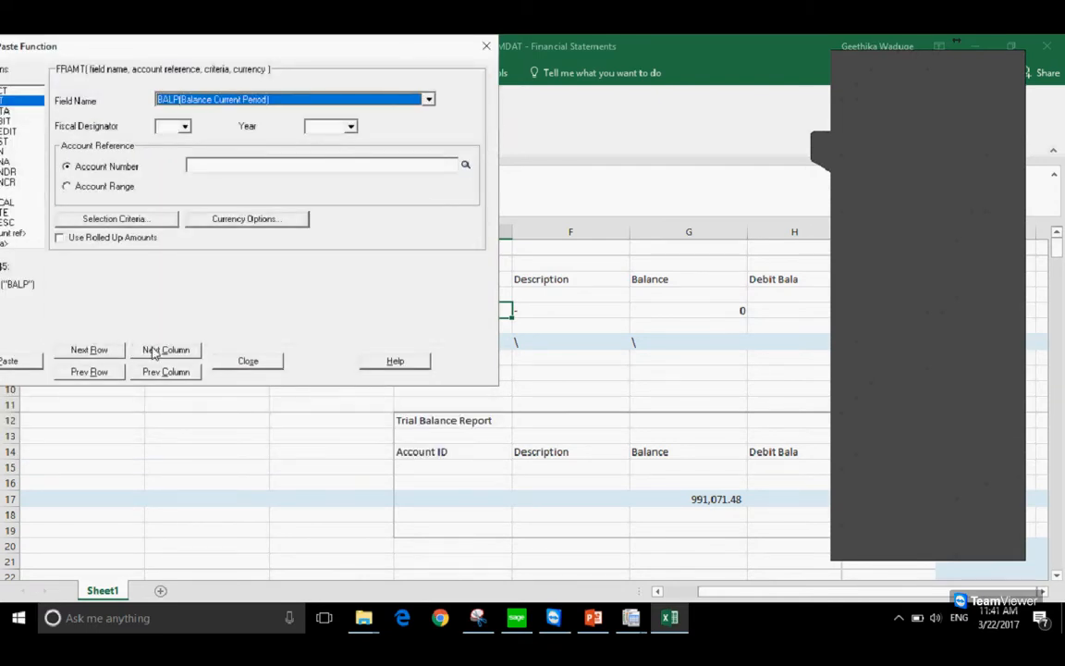
left_click(153, 350)
left_click(153, 350)
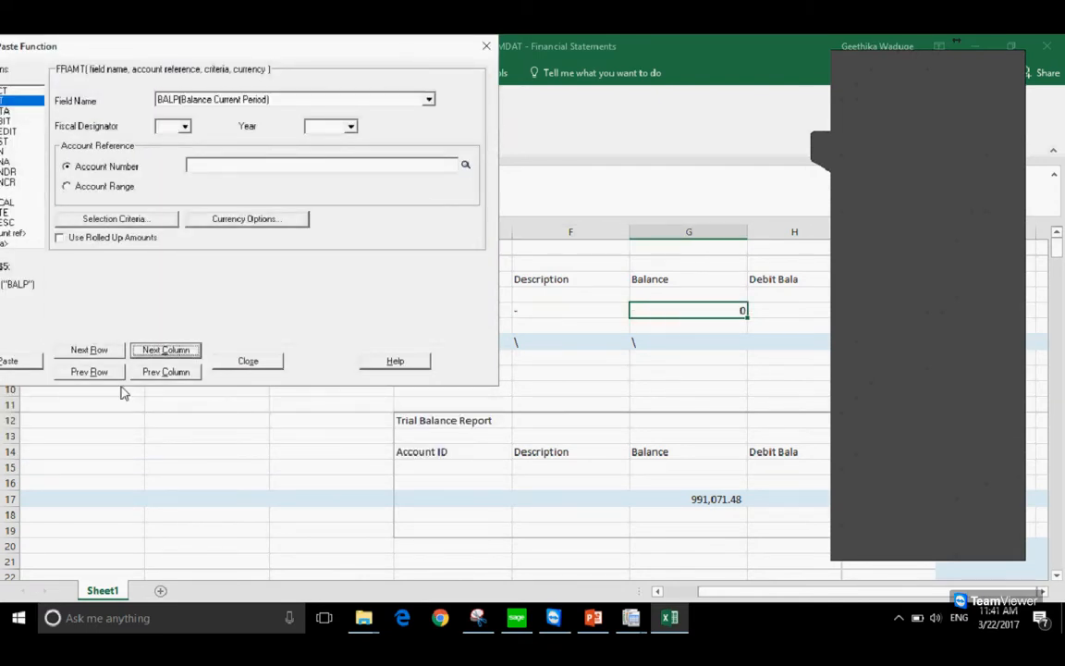
left_click(11, 360)
left_click(159, 353)
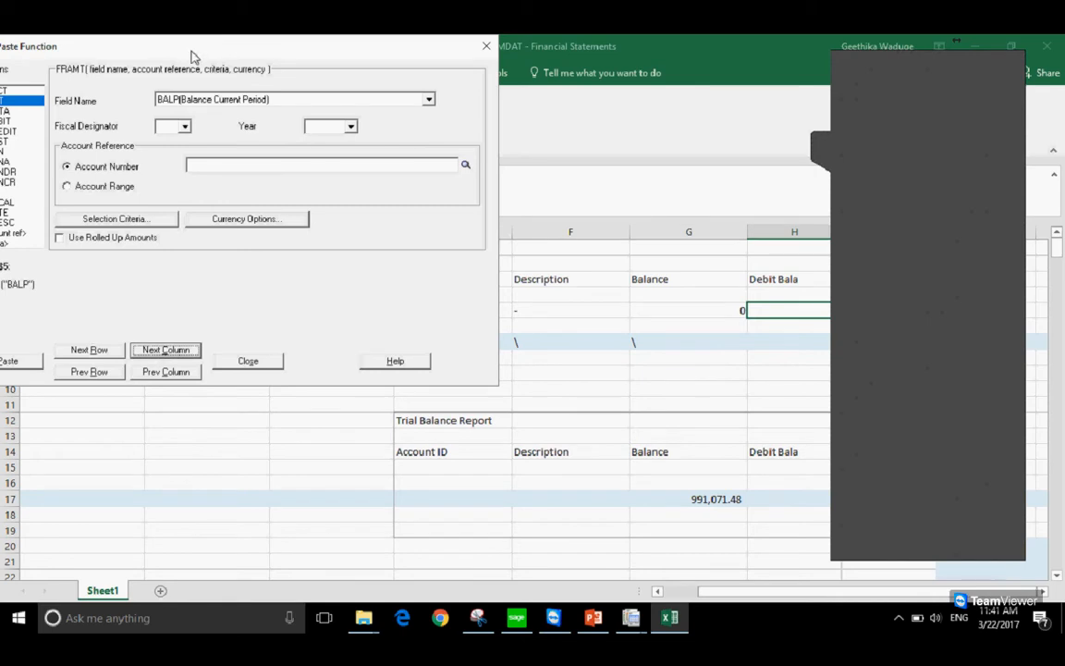
Paste the FRAMTA("BALP") formula into cell H5, close the FR Paste Function dialog and check the formulas in H5 and G5
left_click_drag(191, 55, 404, 96)
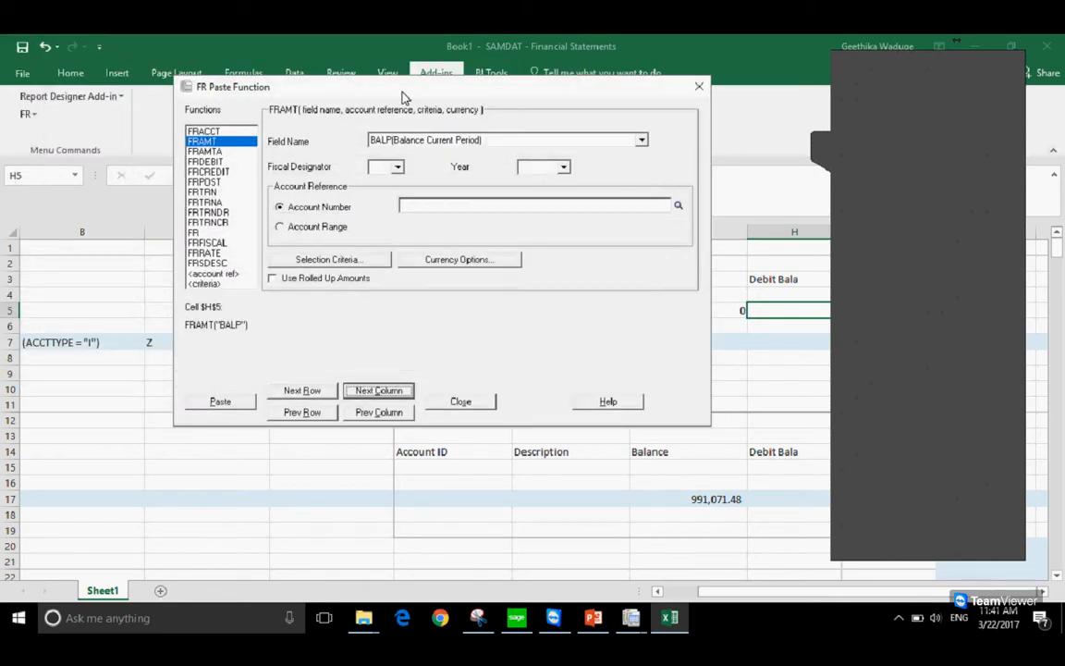
left_click(204, 152)
left_click(543, 140)
left_click(462, 140)
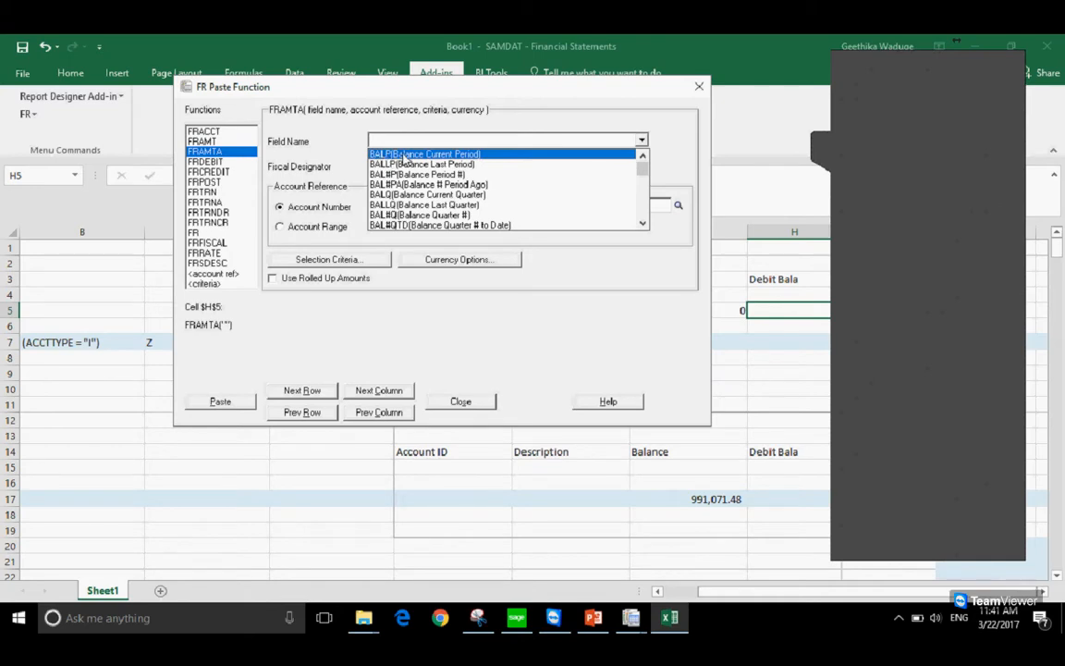
left_click(405, 156)
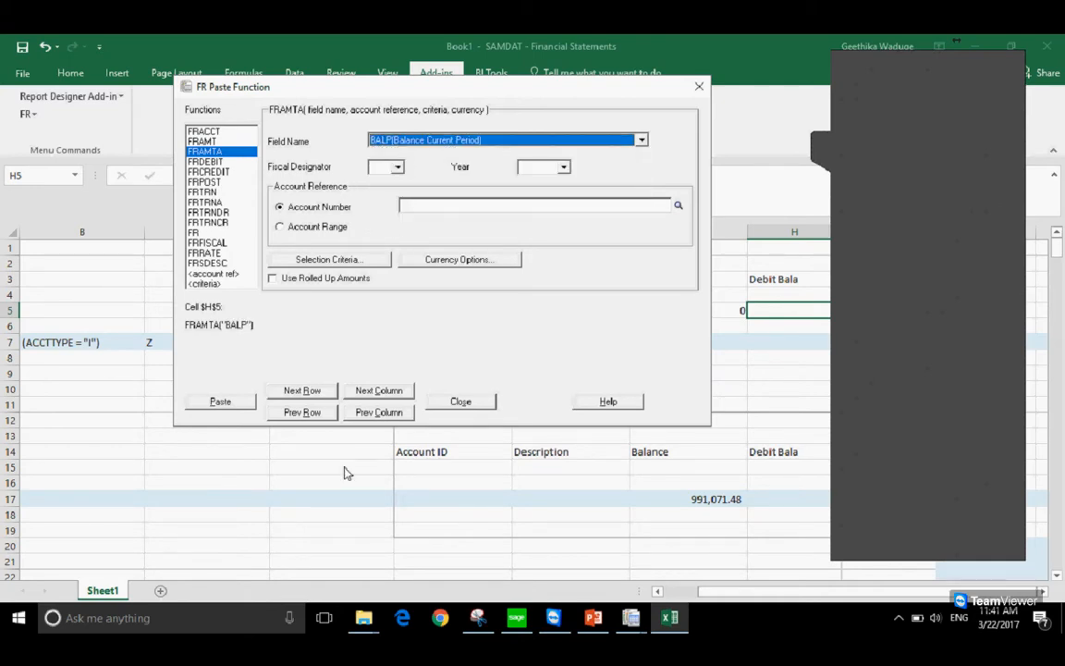
left_click(218, 400)
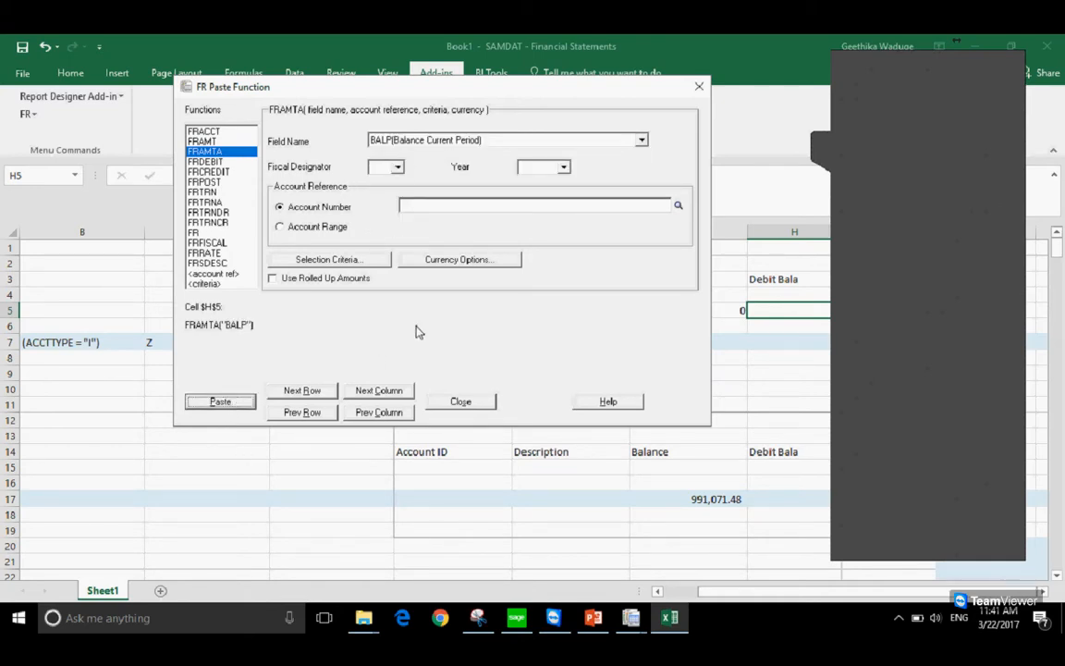
left_click(461, 401)
left_click(792, 278)
left_click(791, 311)
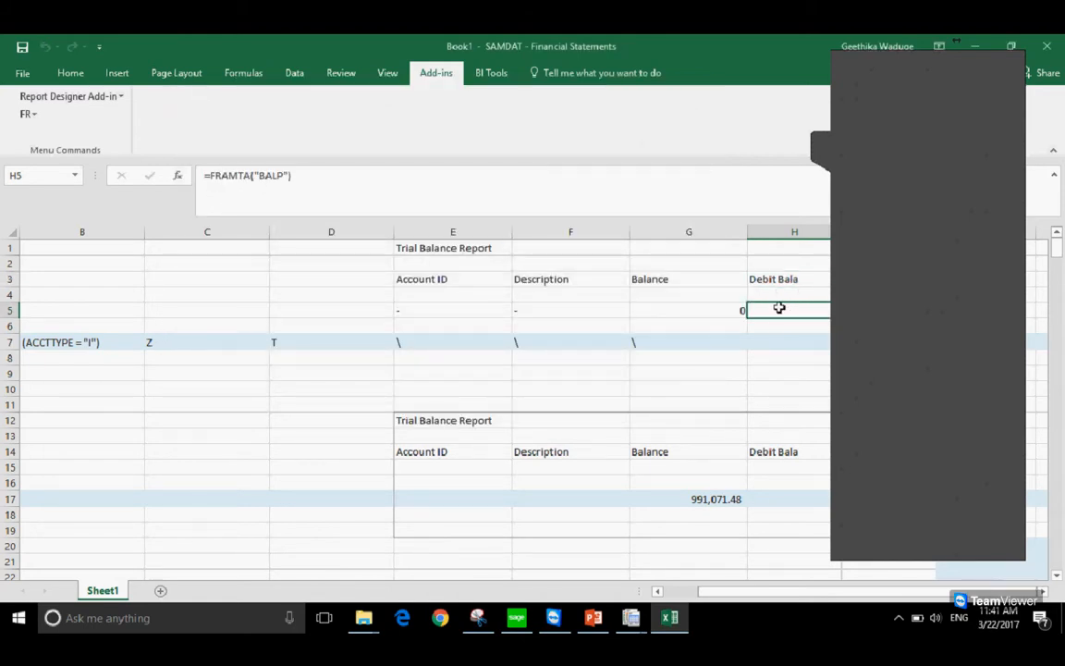
left_click(661, 310)
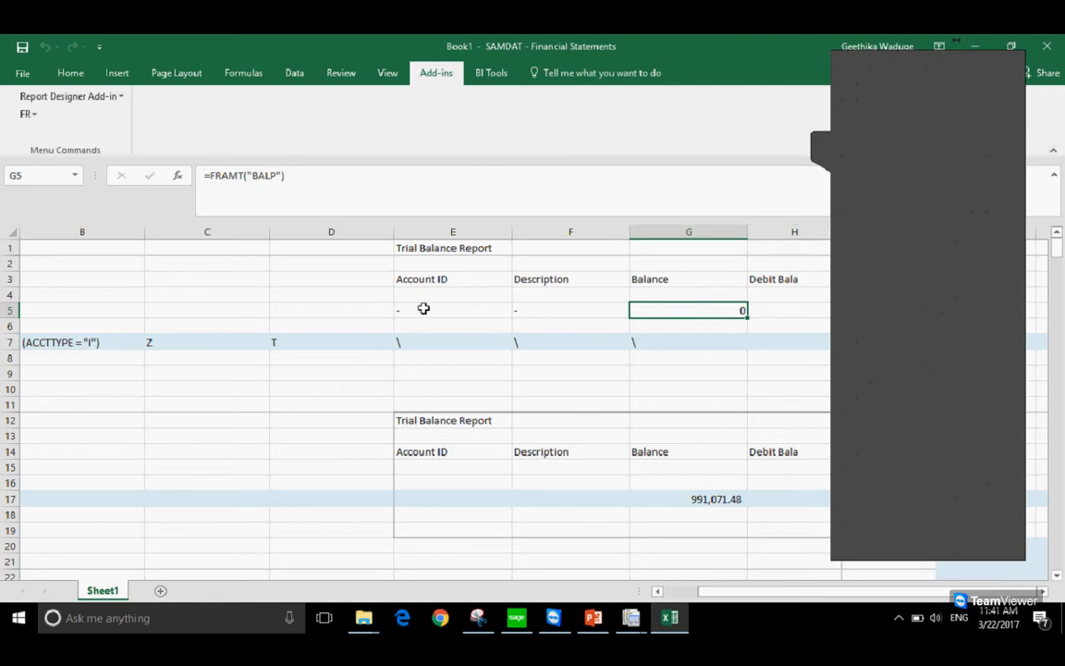
Replace the account reference in cell A7 with 4000
left_click(210, 308)
left_click_drag(715, 592, 578, 586)
left_click(59, 344)
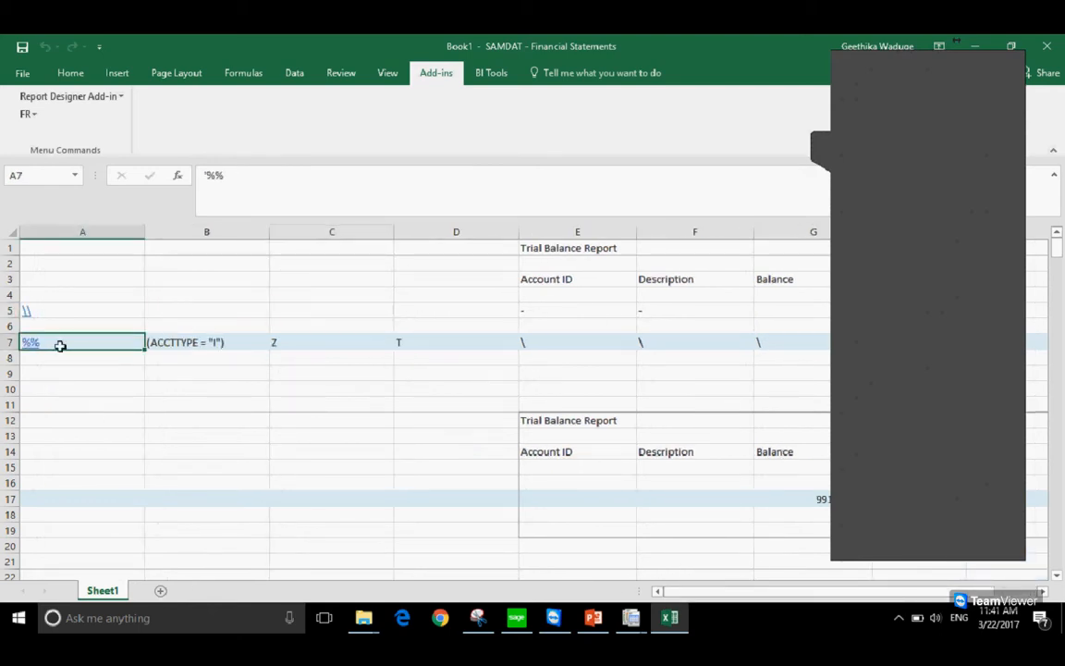
type("4000")
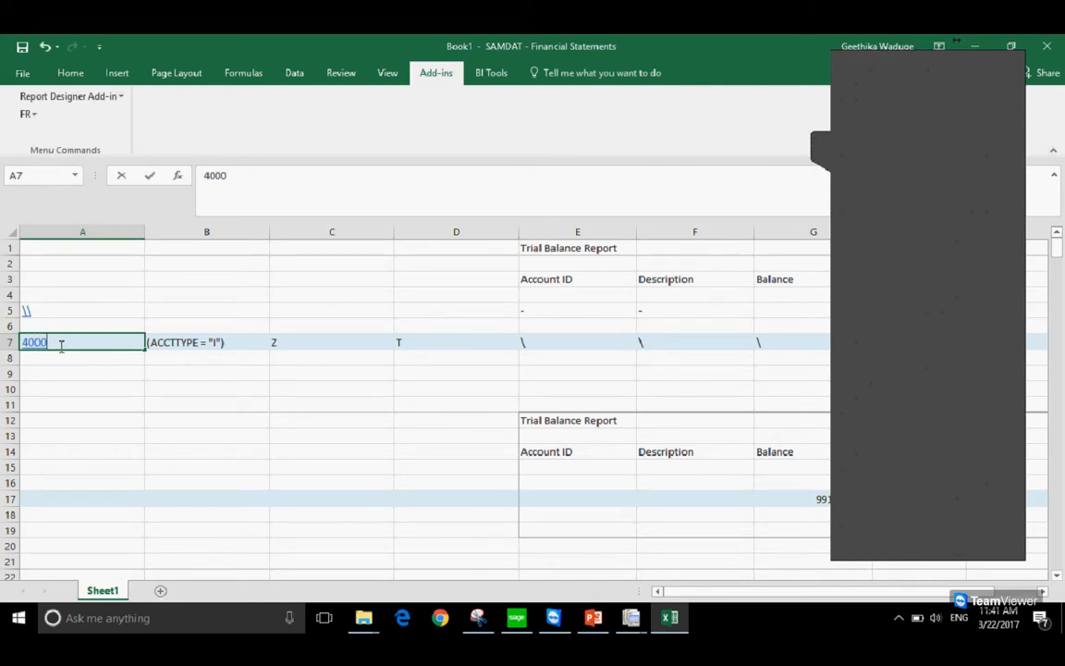
Copy the plain formatting of blank cell A11 onto A7 with Format Painter and store its 4000 as text
left_click(43, 403)
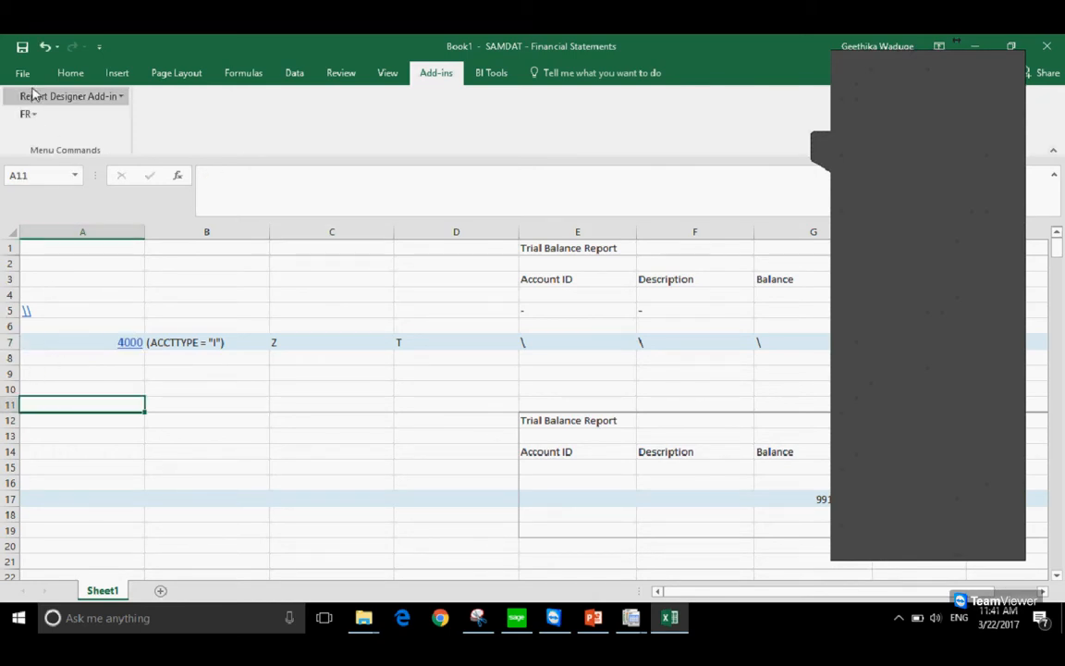
left_click(72, 74)
left_click(83, 132)
left_click(93, 343)
double_click(100, 342)
type("'")
key("Return")
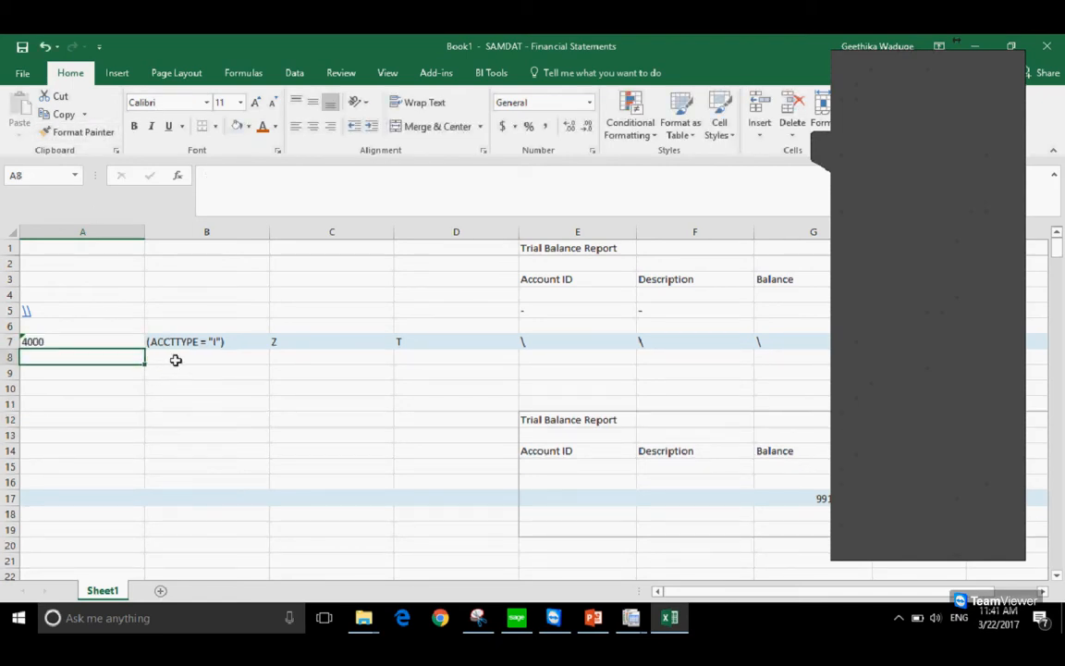
Rename the column headings in G3 and H3 to FRAMT and FRAMTA
left_click(192, 346)
left_click_drag(695, 592, 735, 599)
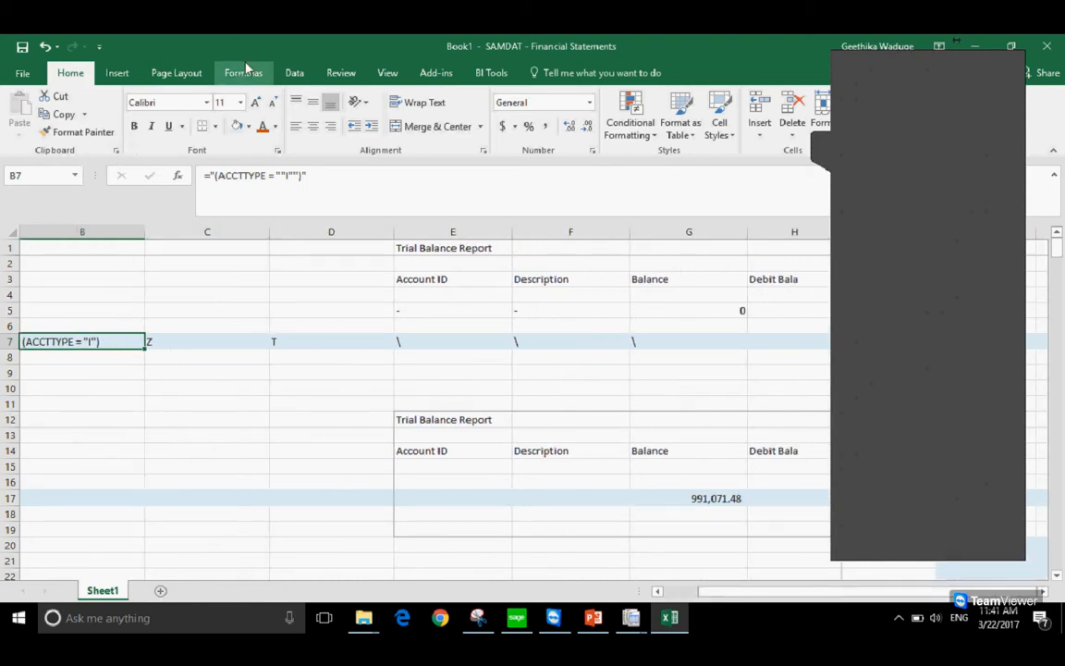
left_click(717, 309)
left_click(703, 283)
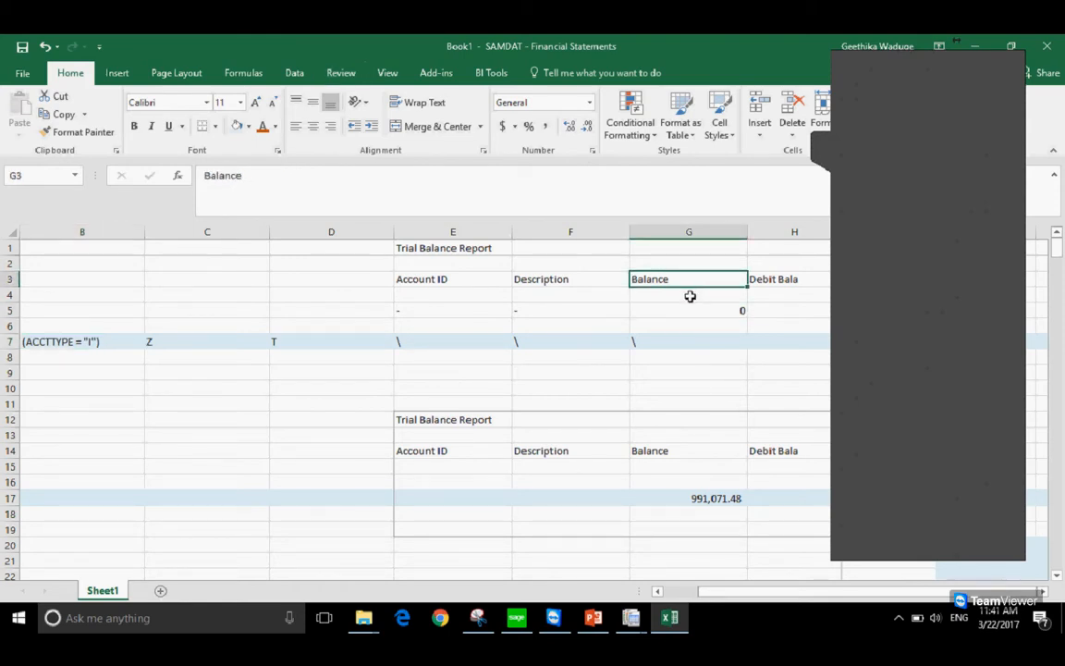
type("FRAMT")
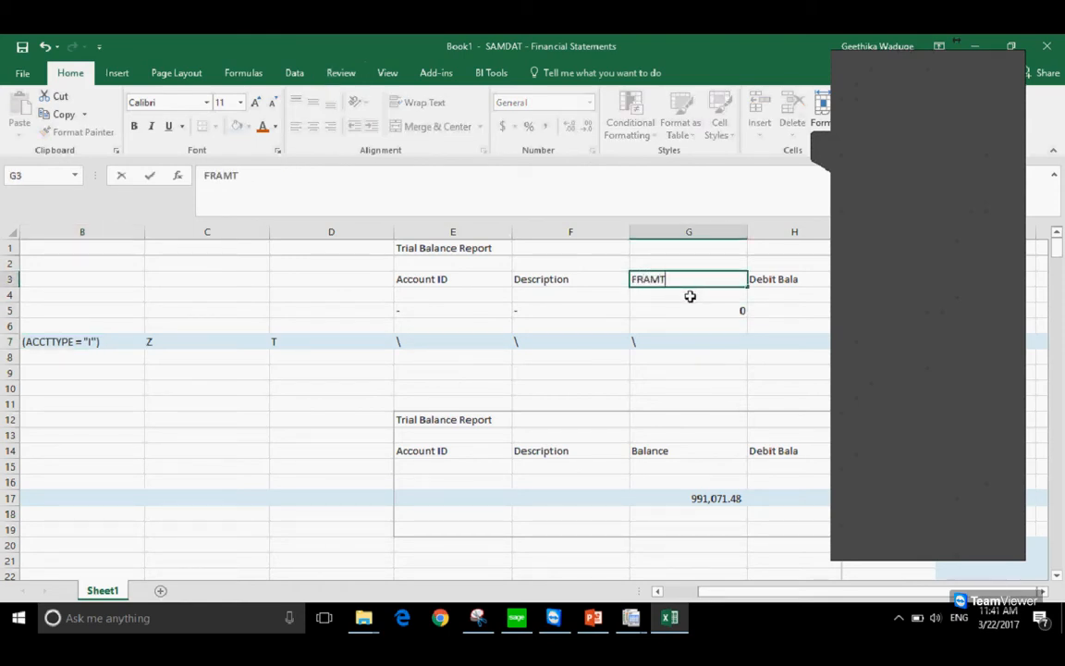
key("Tab")
type("FR")
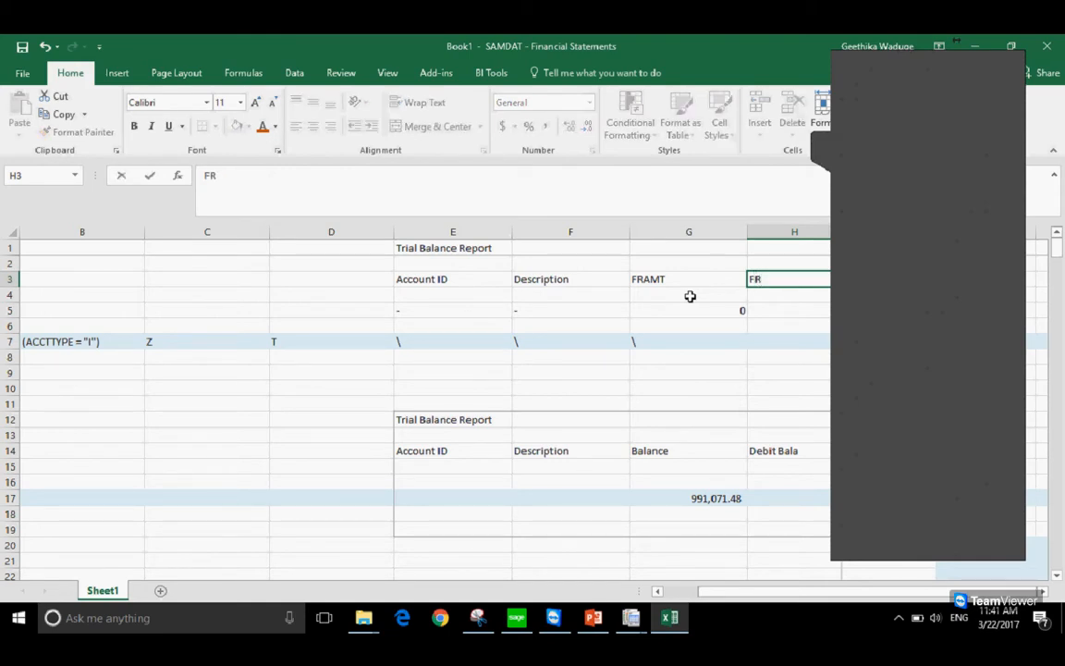
type("AMTE")
key("BackSpace")
type("A")
key("Tab")
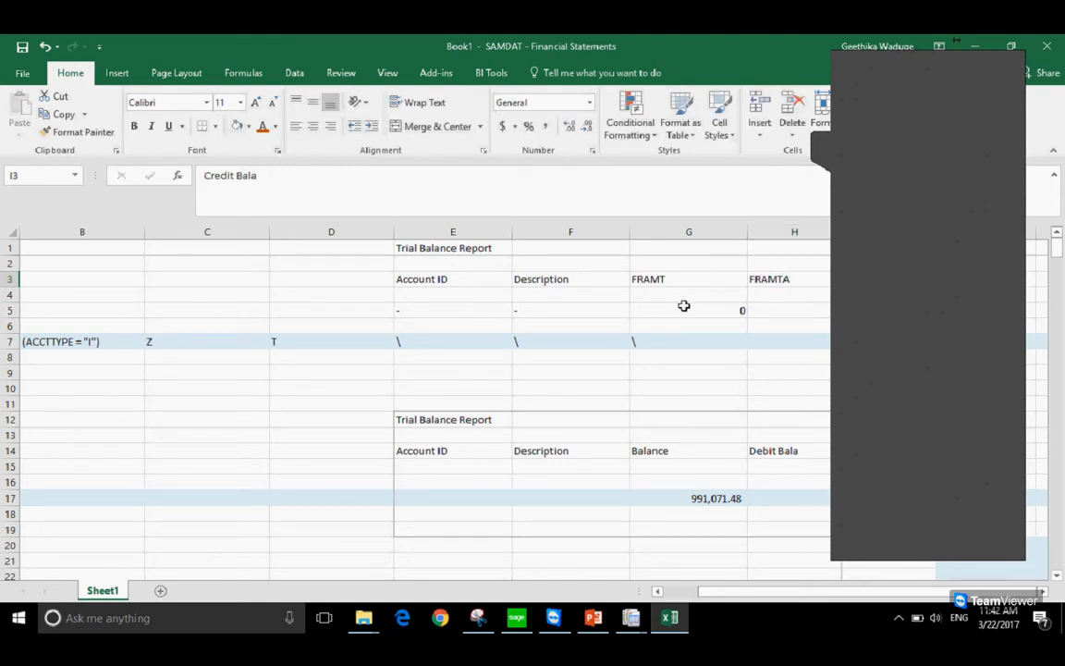
Generate the trial balance report with FR View and examine the account 4000 row
left_click(436, 72)
left_click(25, 113)
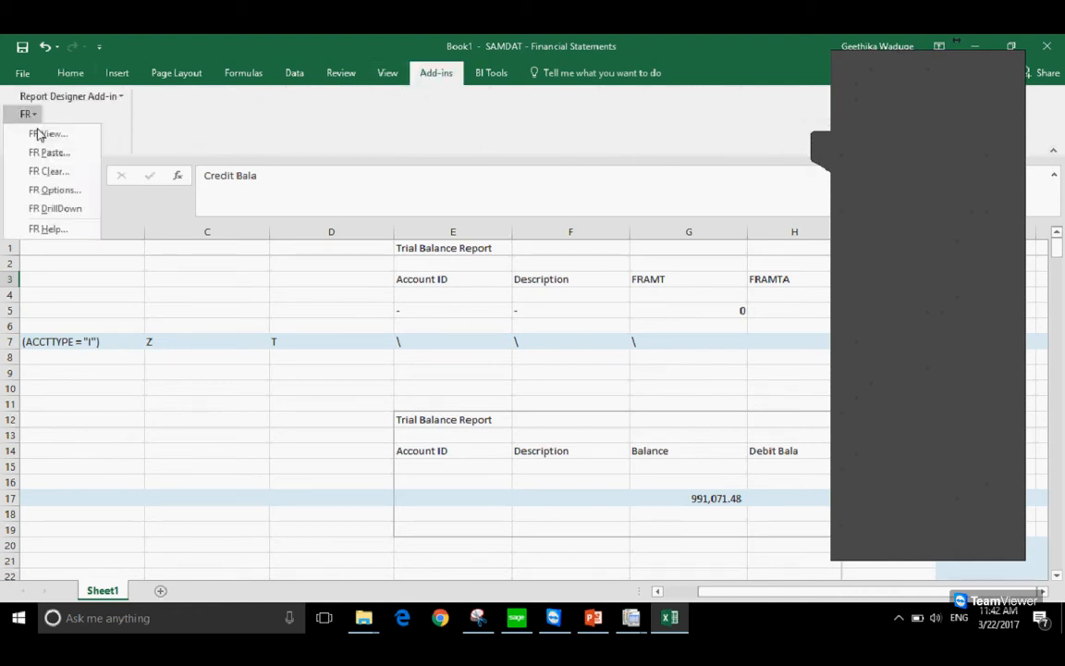
left_click(50, 136)
left_click(344, 500)
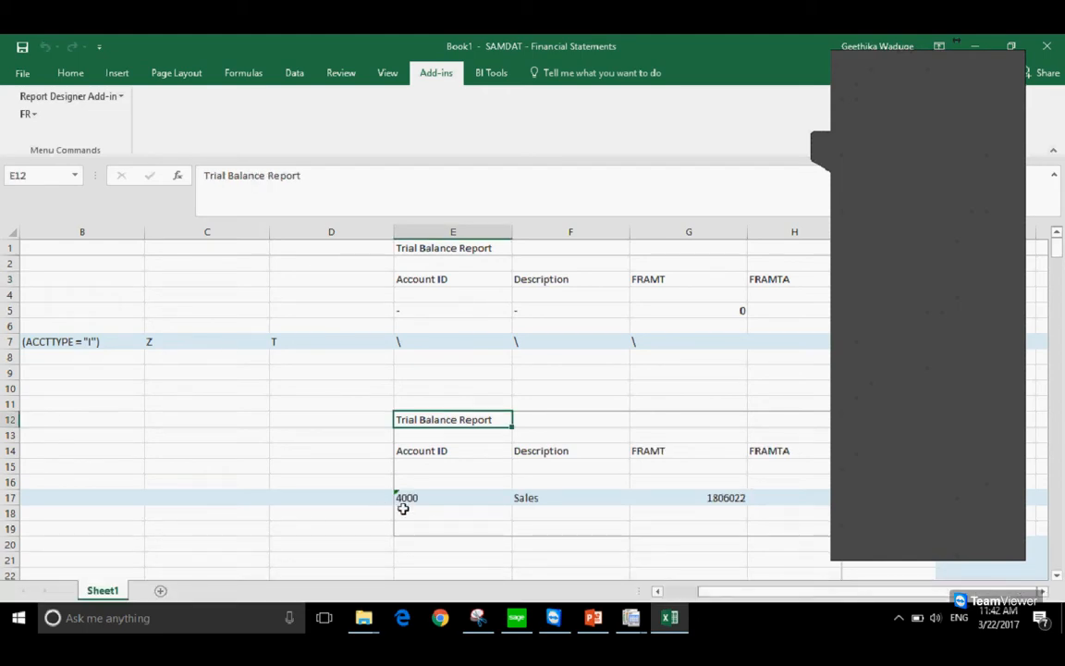
left_click(433, 498)
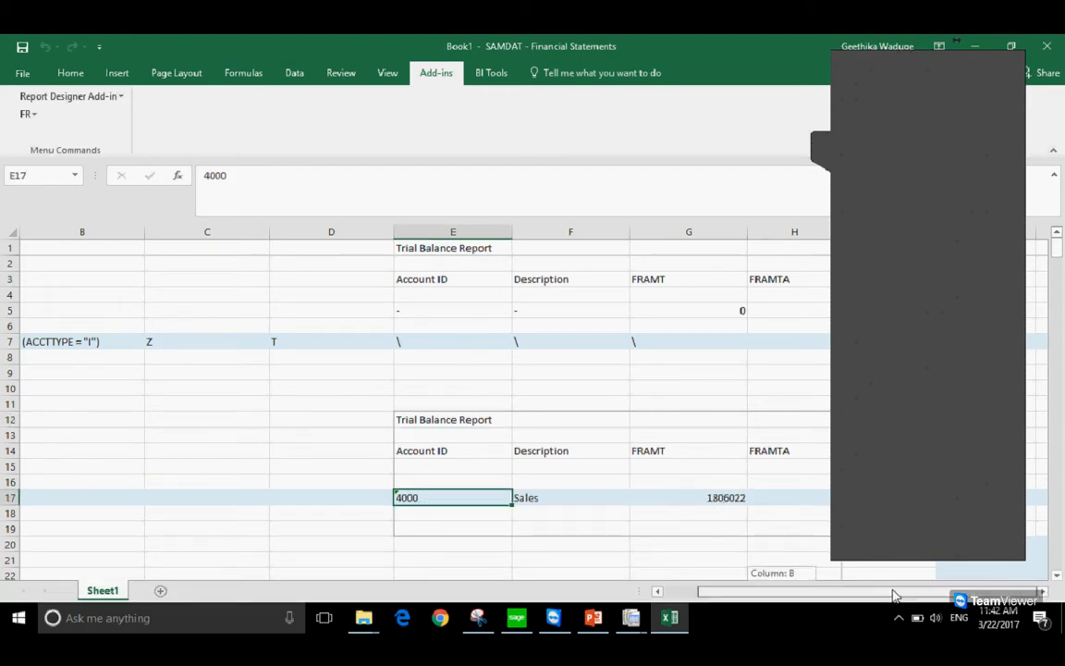
Collapse the TeamViewer panel, enter \ in H7 for the FRAMTA column and regenerate the report
left_click(823, 148)
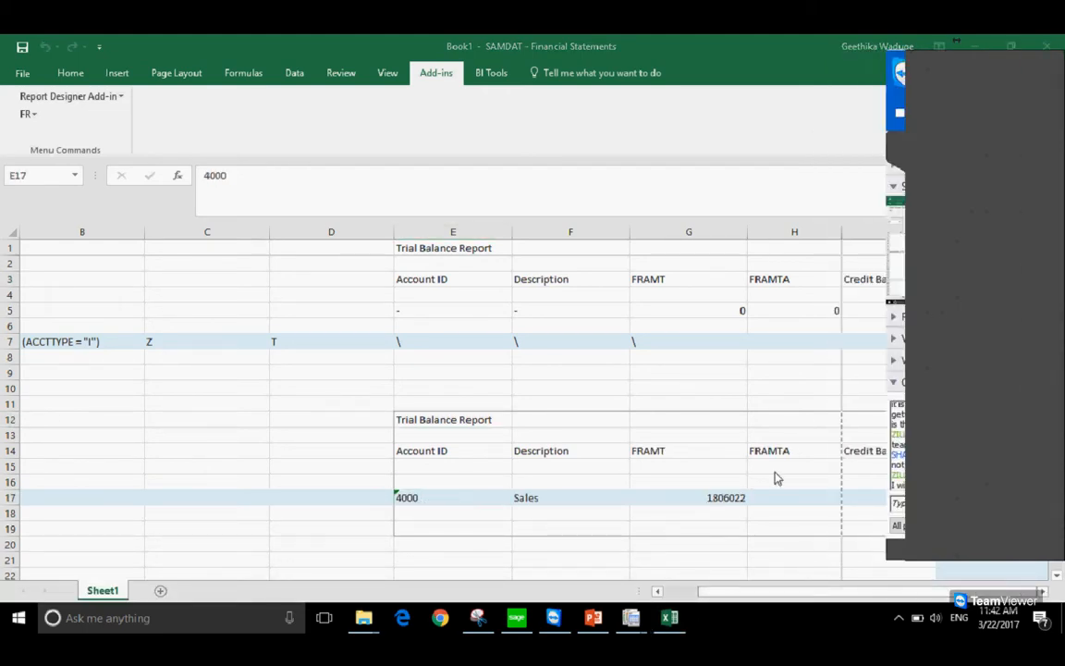
left_click(788, 341)
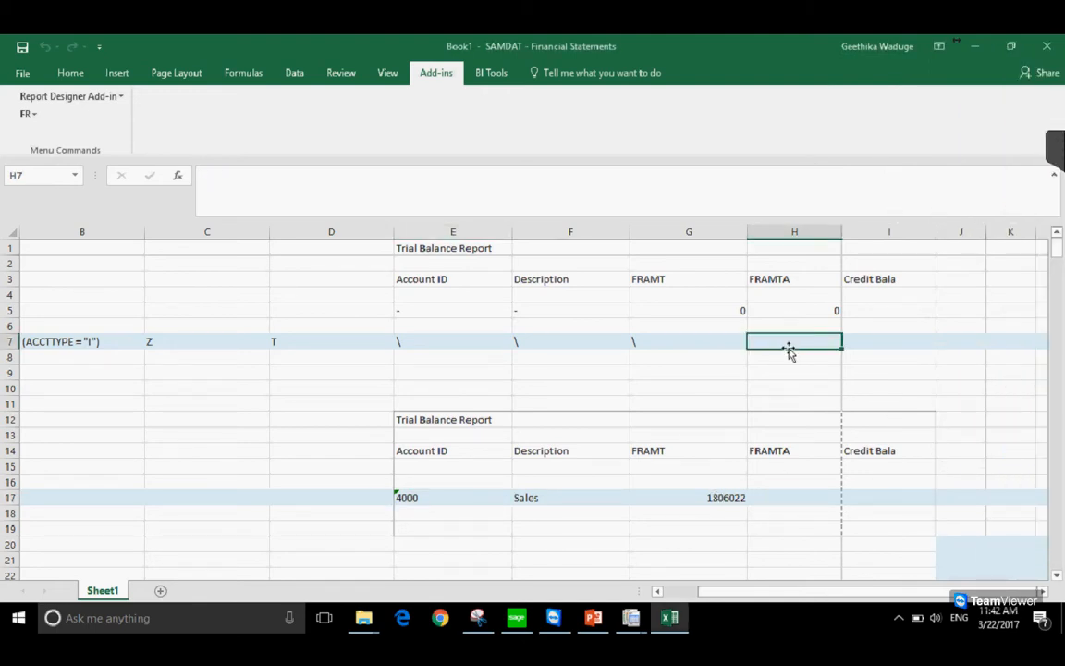
type("\\")
left_click(806, 497)
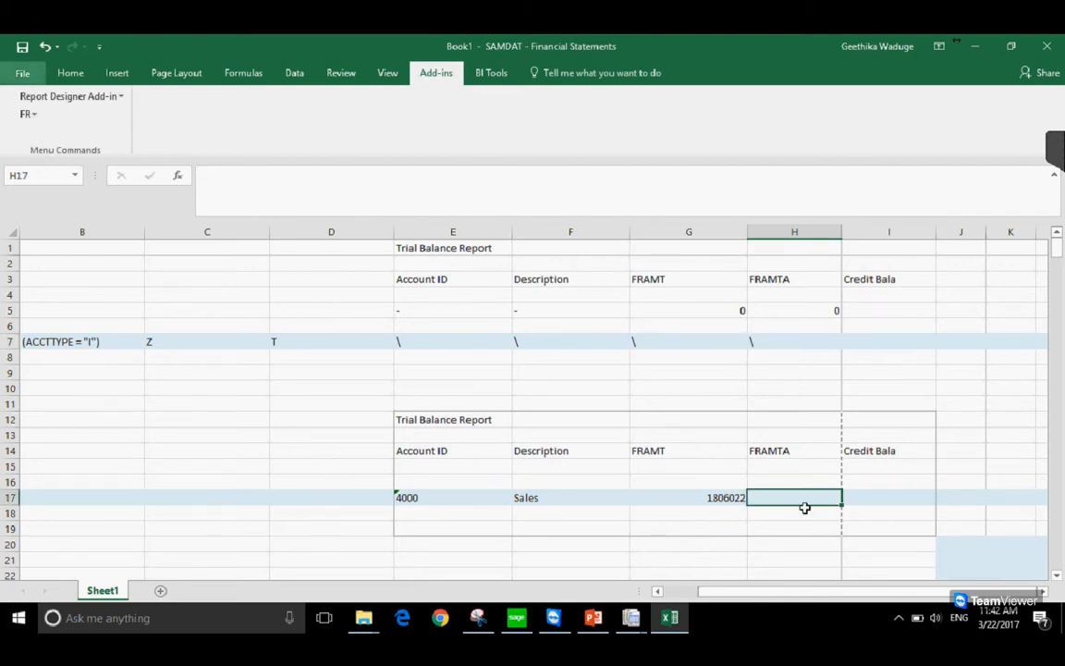
Apply the Accounting number format to the FRAMT and FRAMTA amounts in G17:H17 and compare the two values
left_click(72, 72)
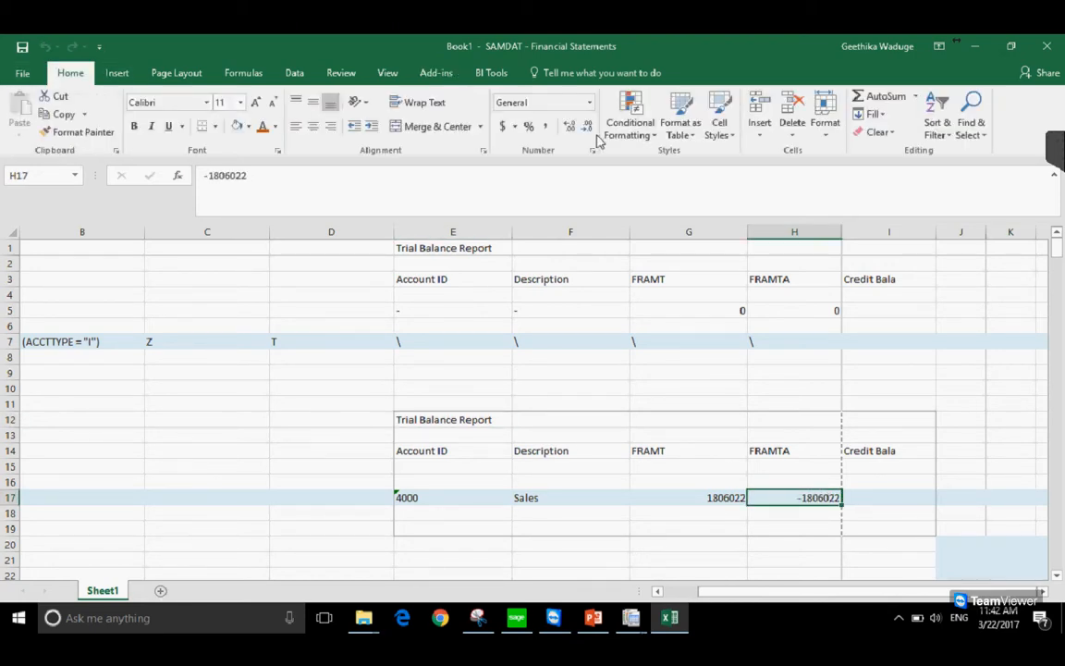
left_click_drag(683, 499, 832, 500)
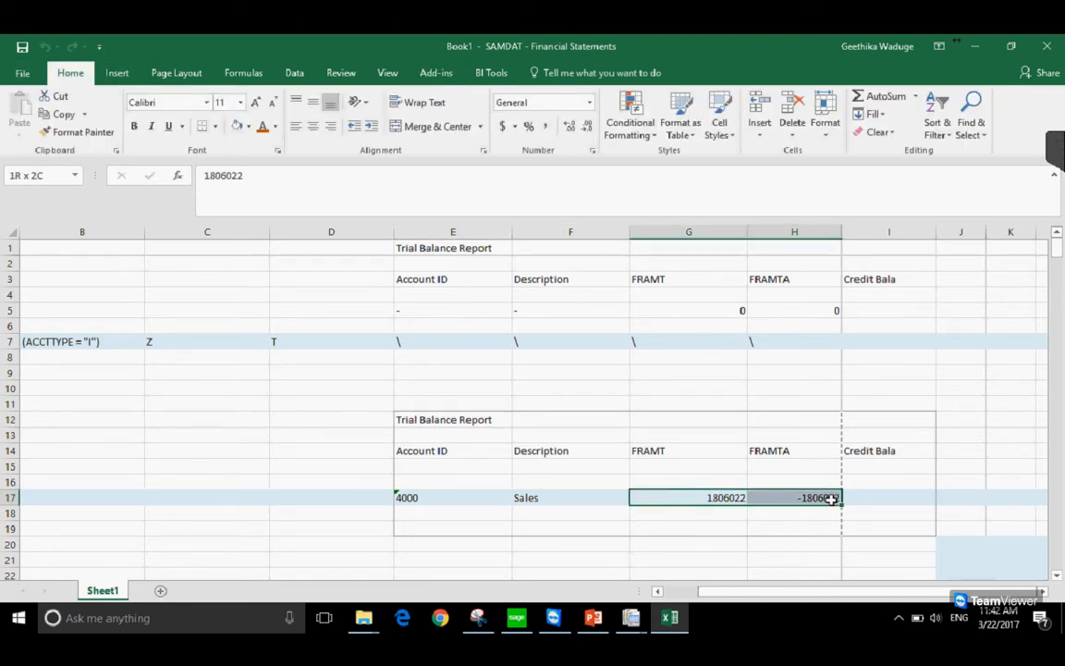
left_click(502, 126)
left_click(617, 529)
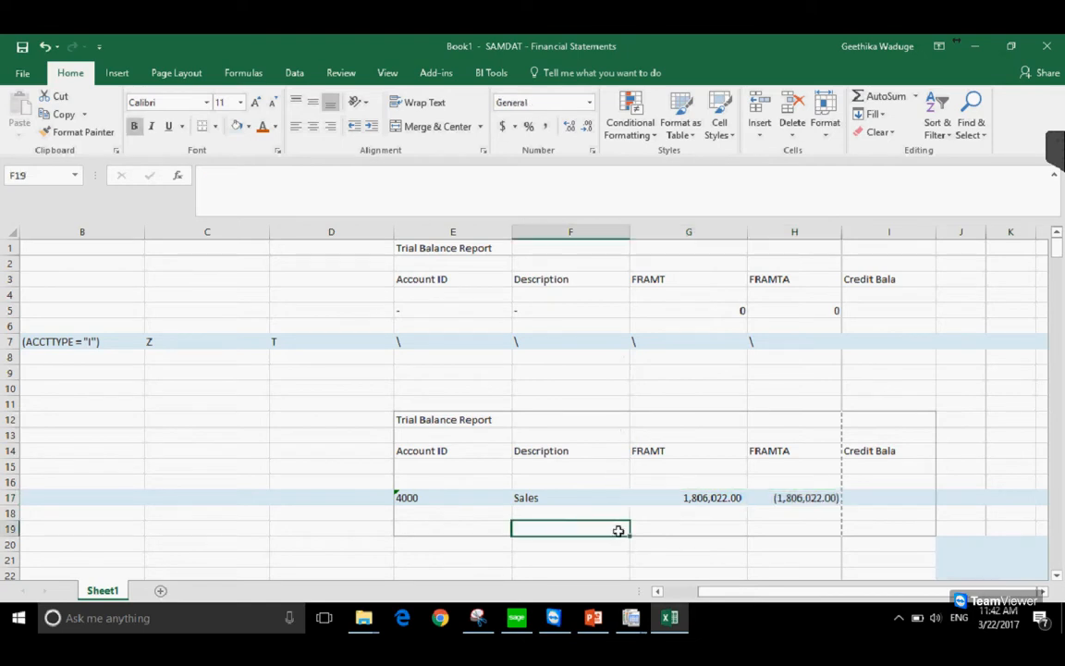
left_click(716, 497)
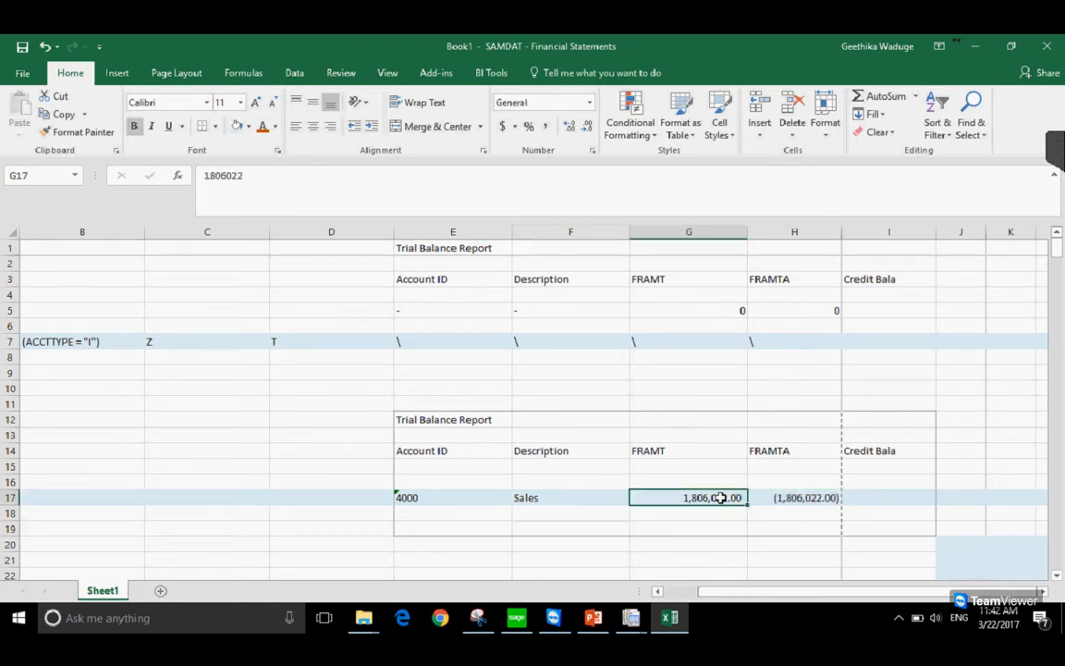
left_click(775, 500)
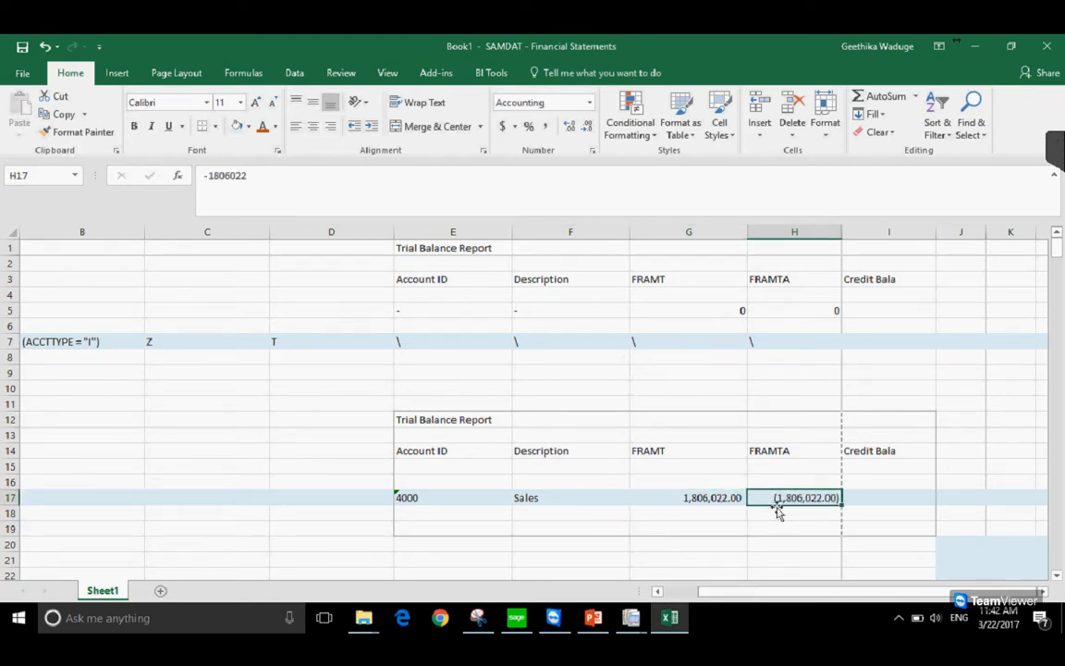
Add a blank worksheet after Sheet1 and roughly double the width of its column A
left_click(684, 280)
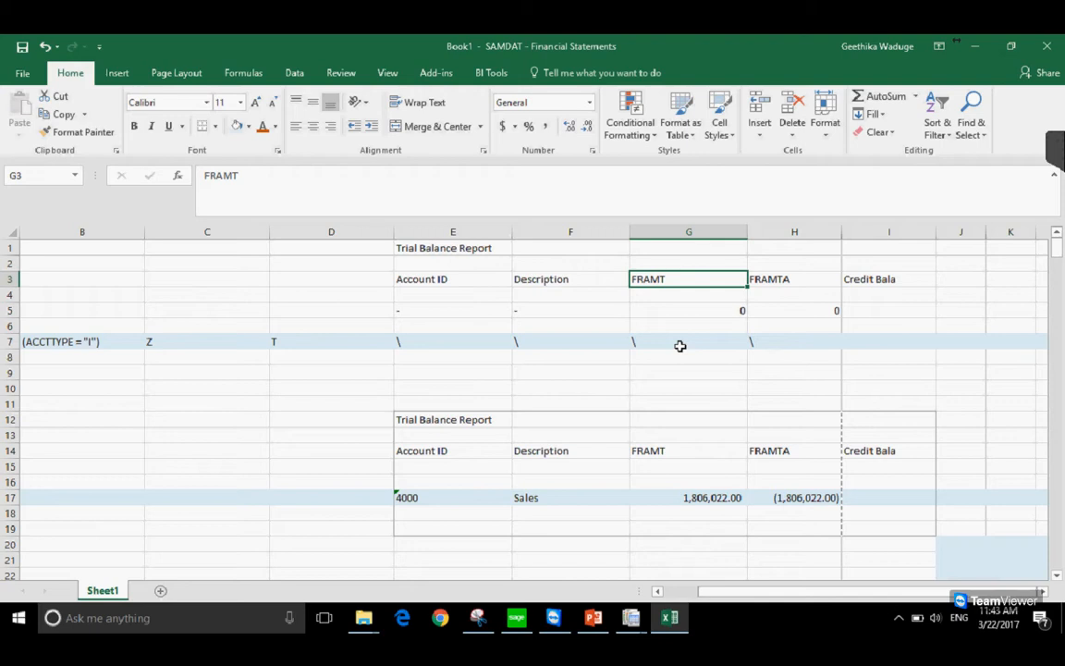
scroll(351, 535, "down", 2)
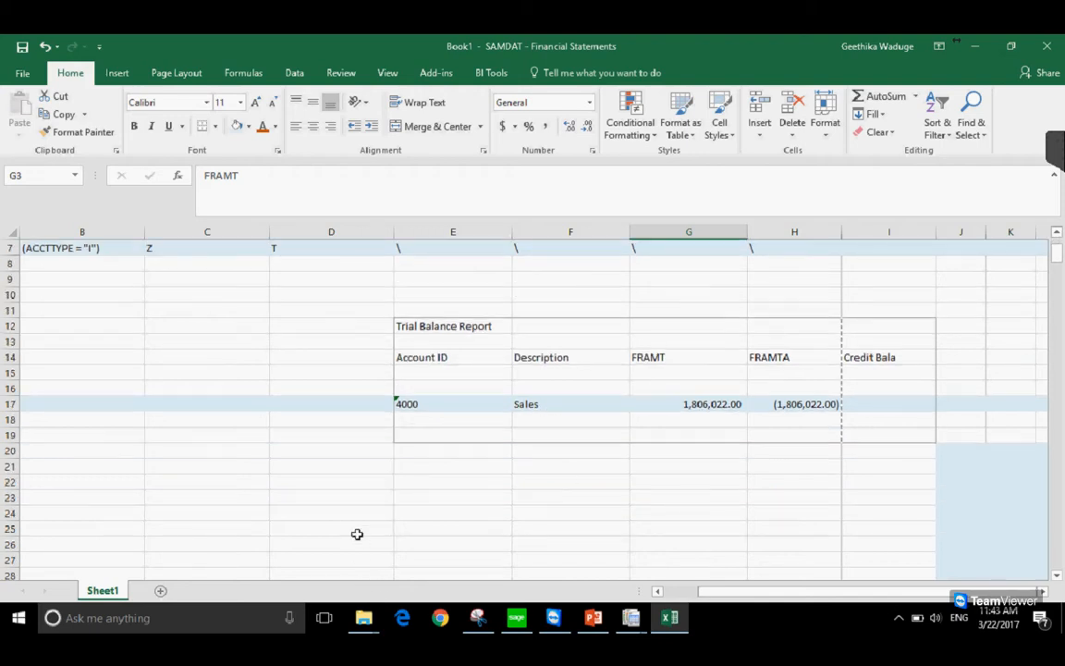
left_click(160, 591)
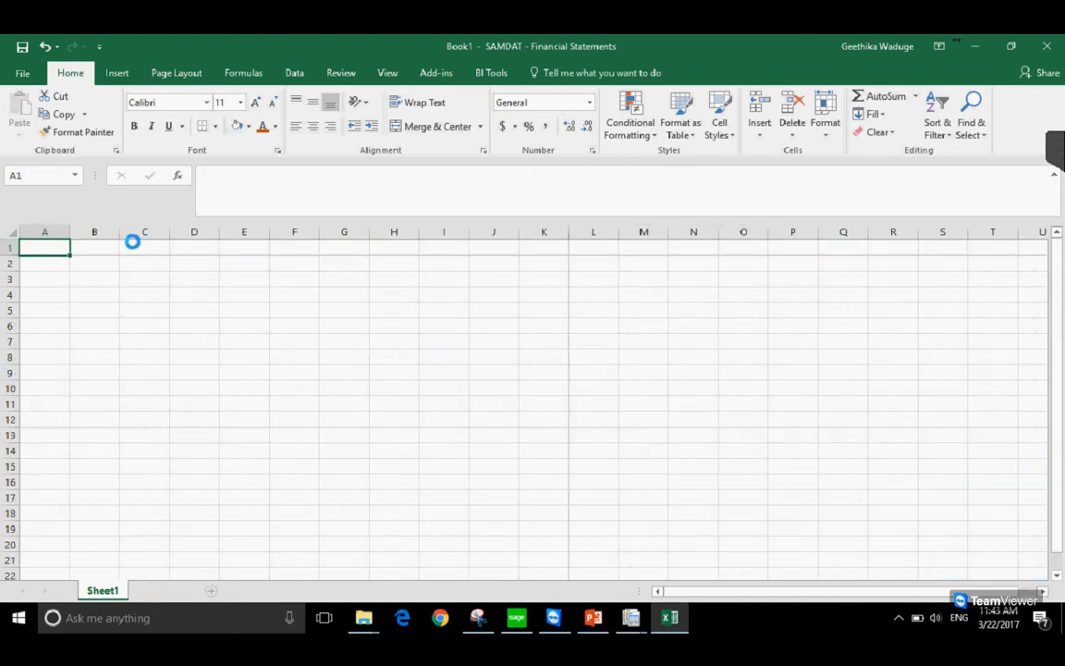
left_click(148, 247)
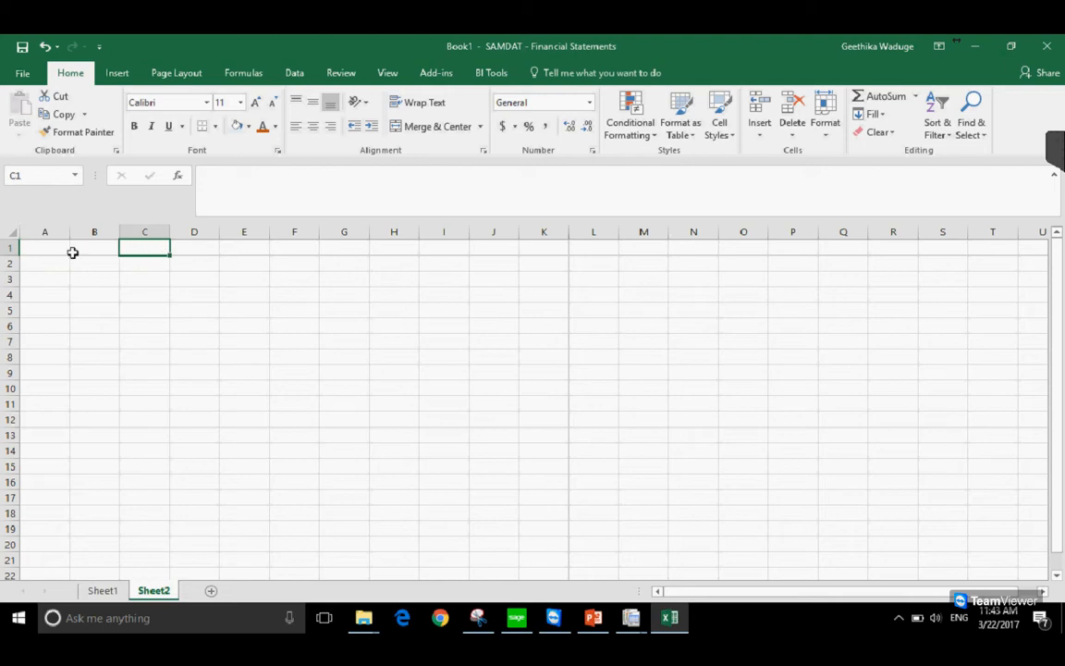
left_click_drag(70, 230, 119, 232)
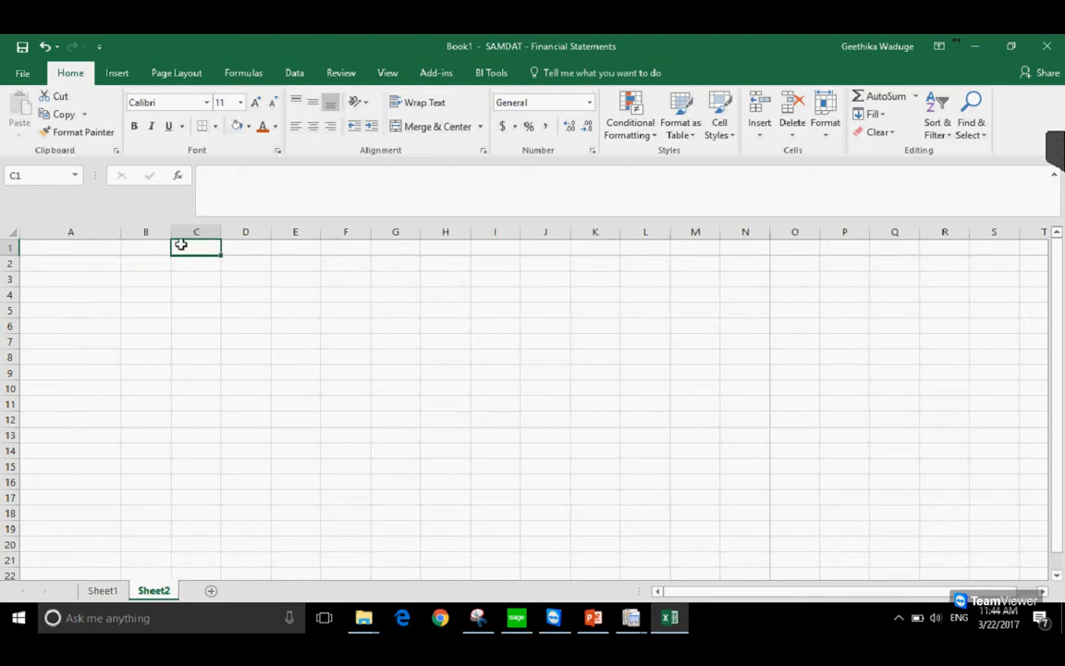
Enter the headings Acct Type in A1 and Acct Bala in B1 of the new worksheet
left_click(92, 244)
type("Acct")
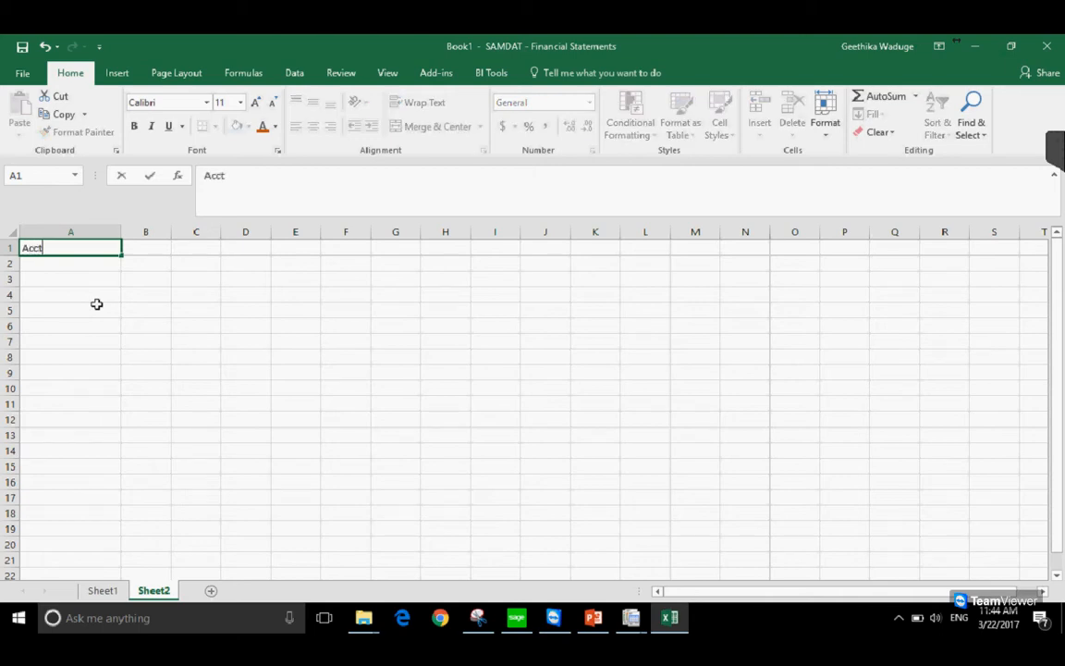
type(" Type")
key("Tab")
type("Acct")
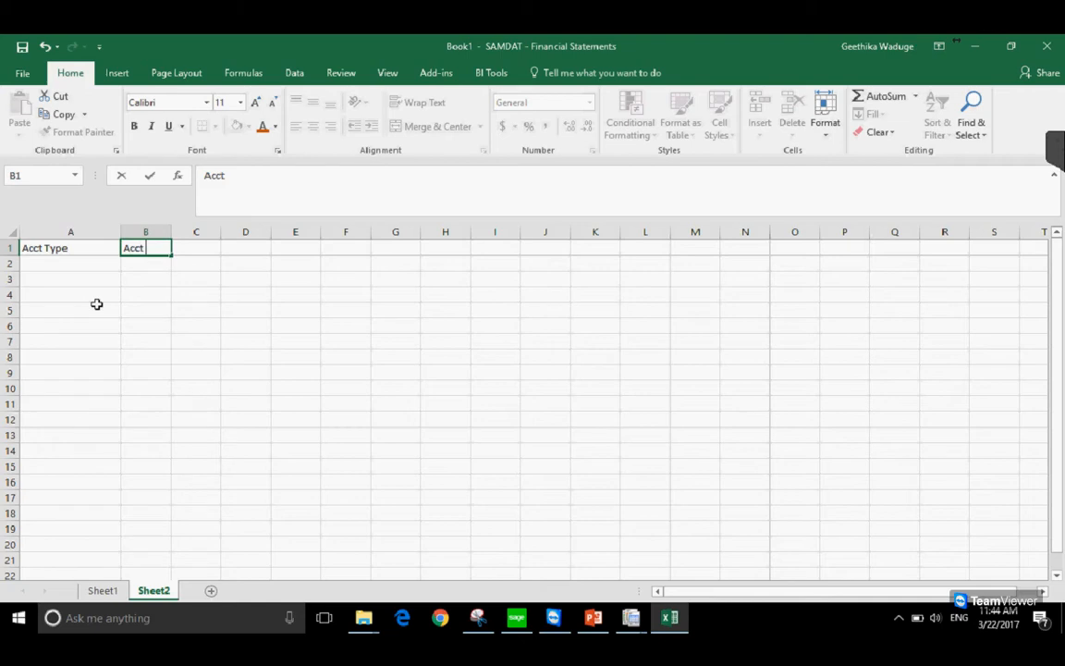
type(" Bala")
key("Tab")
key("Tab")
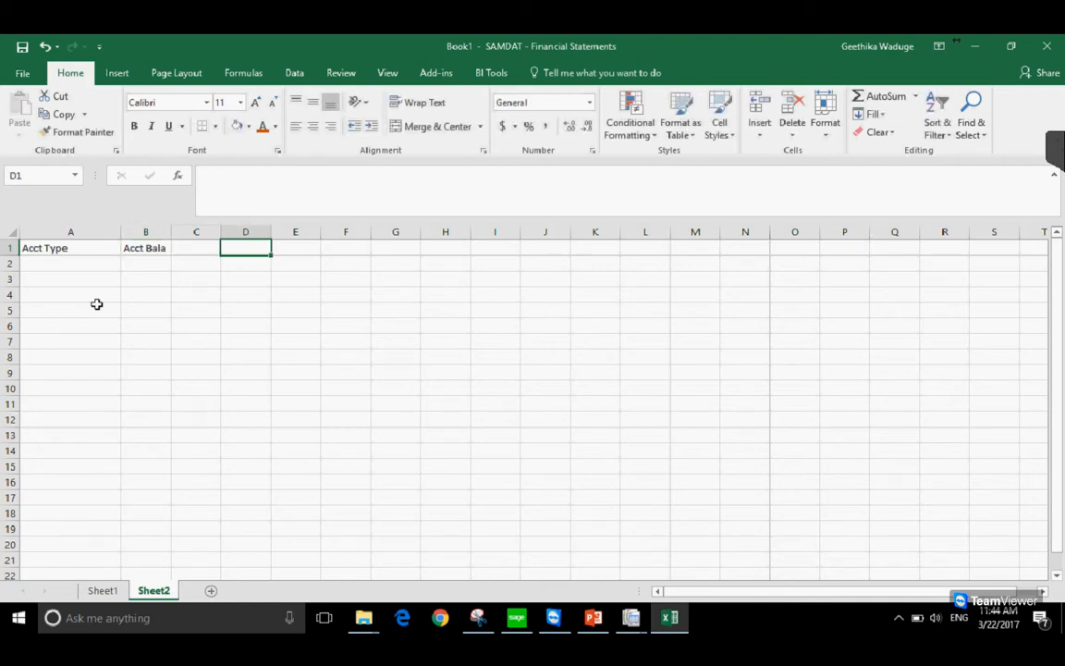
Move the two headings from A1:B1 down to A3:B3 and widen column B
left_click_drag(96, 250, 153, 290)
left_click_drag(171, 233, 208, 238)
left_click(139, 278)
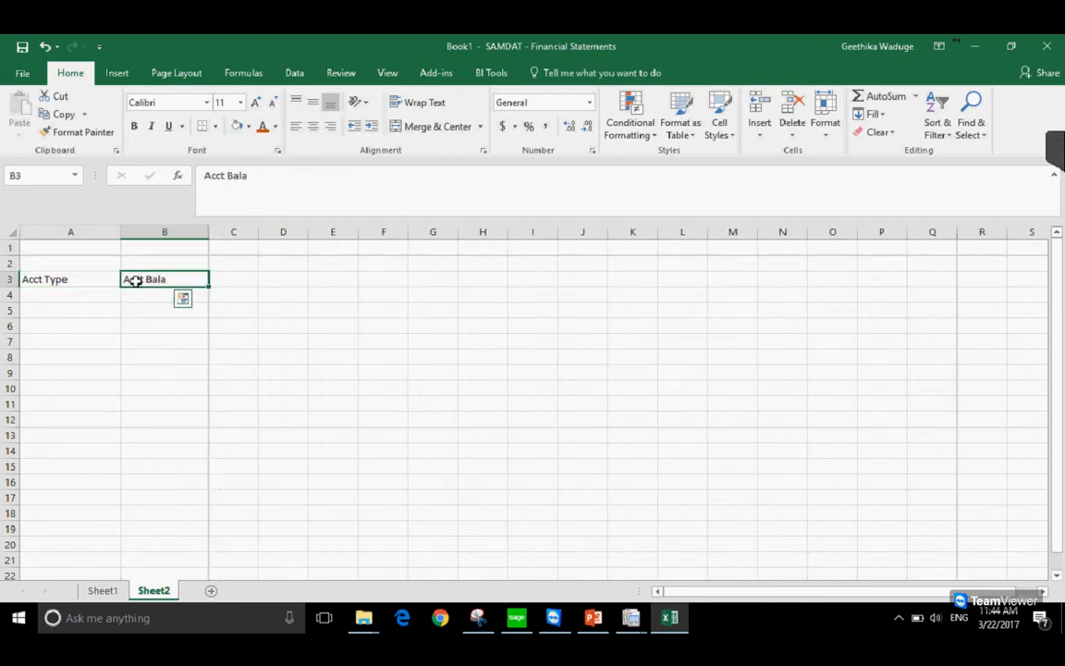
Change the heading in B3 to Actual Bala
double_click(145, 278)
type("Actual")
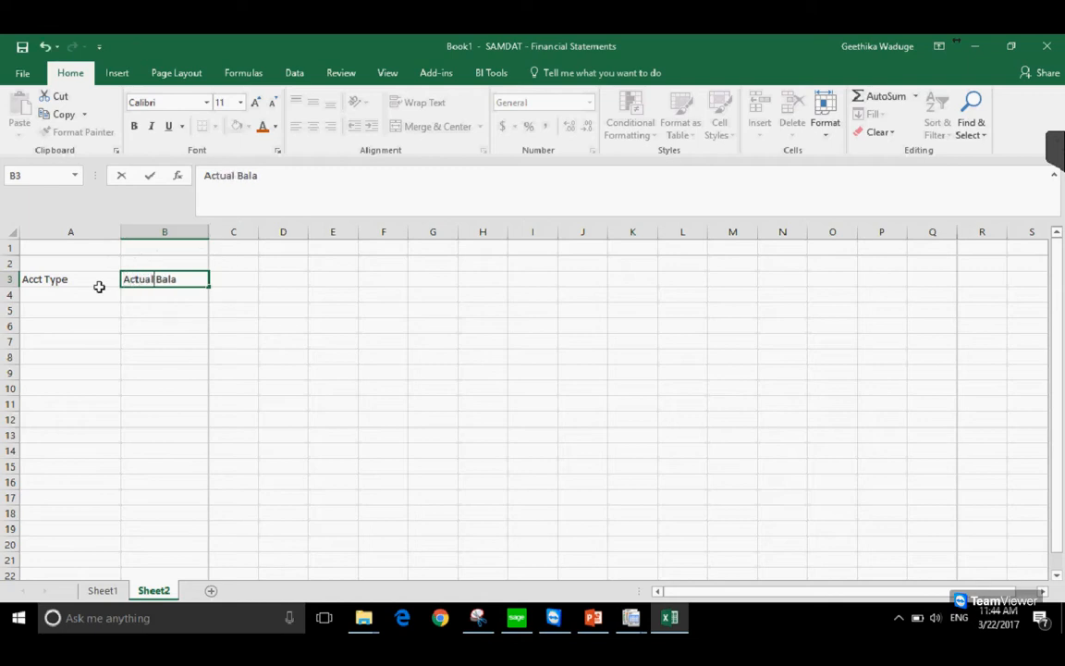
key("Tab")
Enter the column headings FRAMT in D2 and FRAMTA in F2
left_click(278, 265)
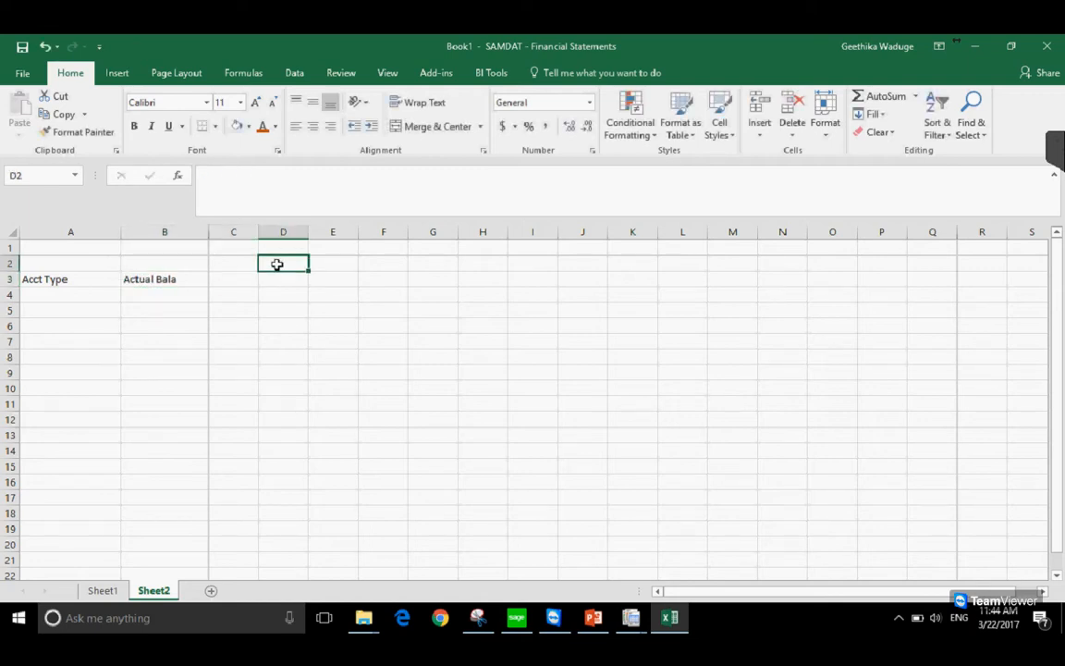
double_click(281, 270)
type("FRA")
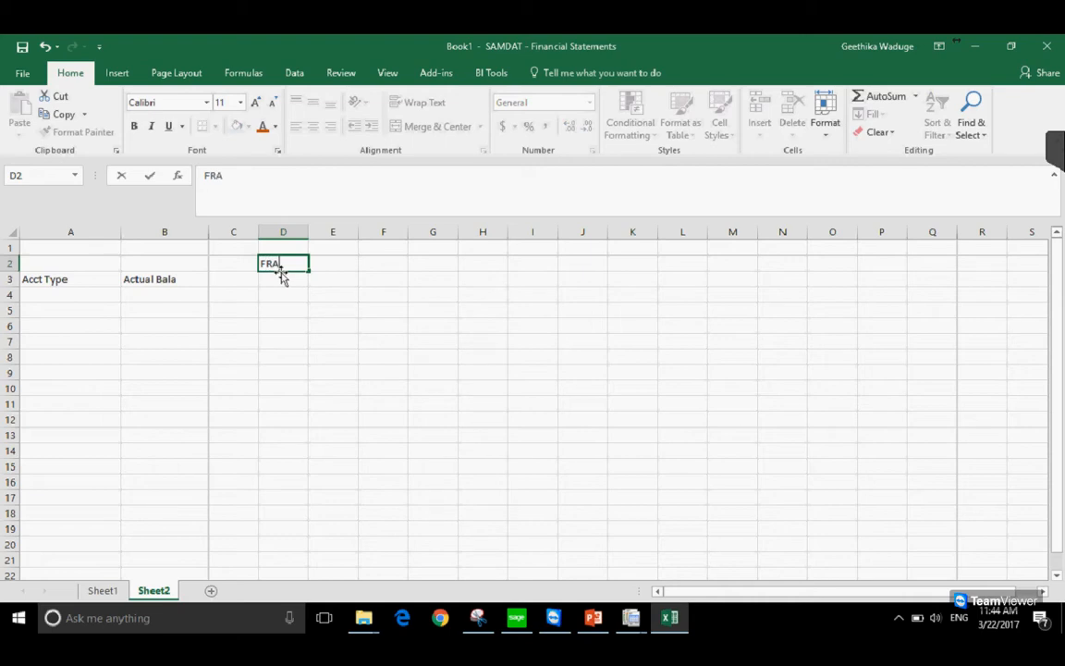
type("MT")
key("Tab")
key("Tab")
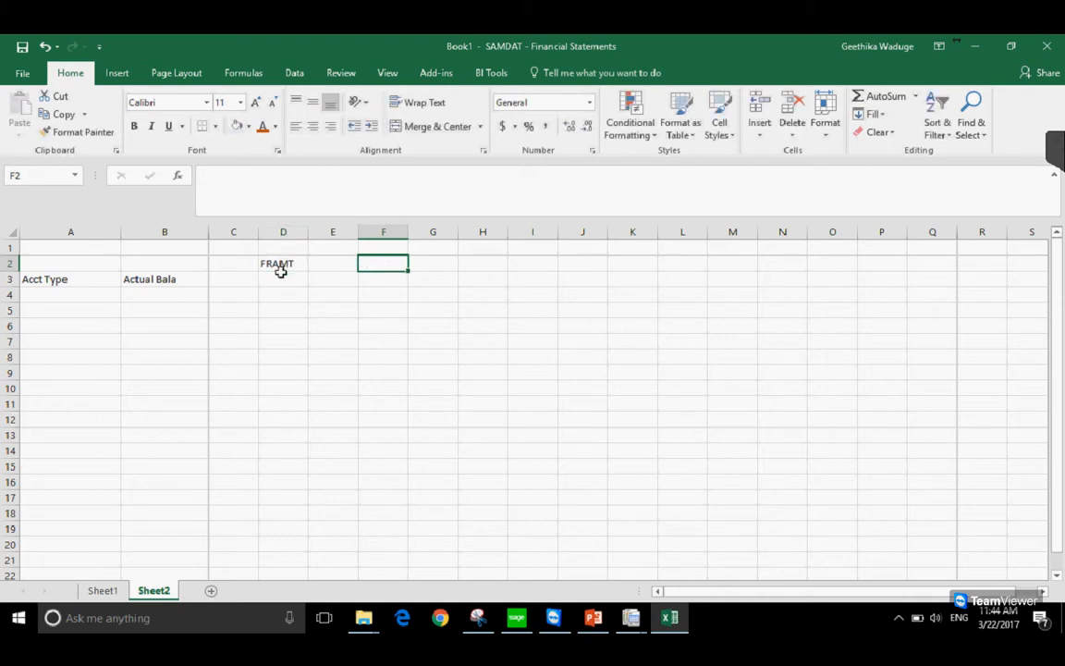
type("FRAMTA")
Enter Debit as the account type in A5 and Debit as the actual balance in B5
left_click(61, 310)
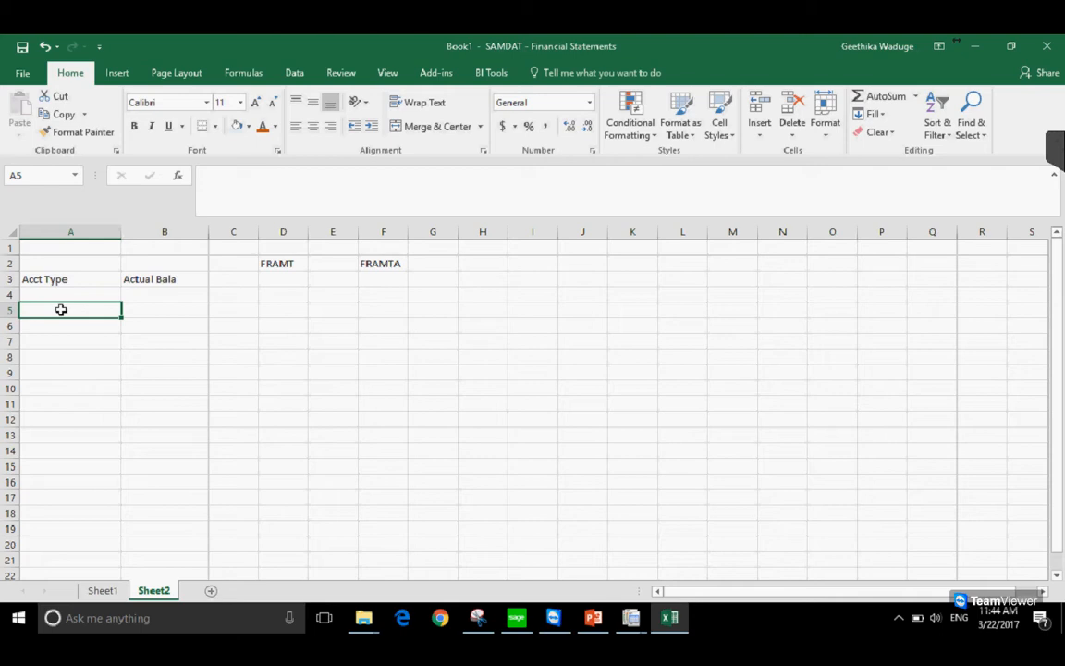
type("De")
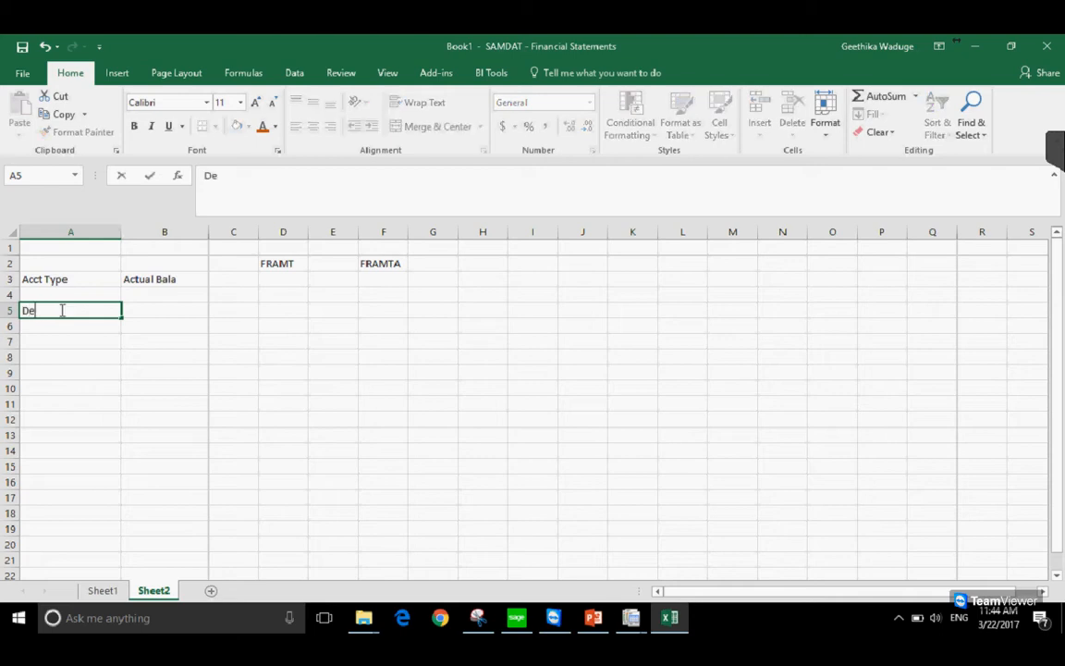
type("bit")
key("Tab")
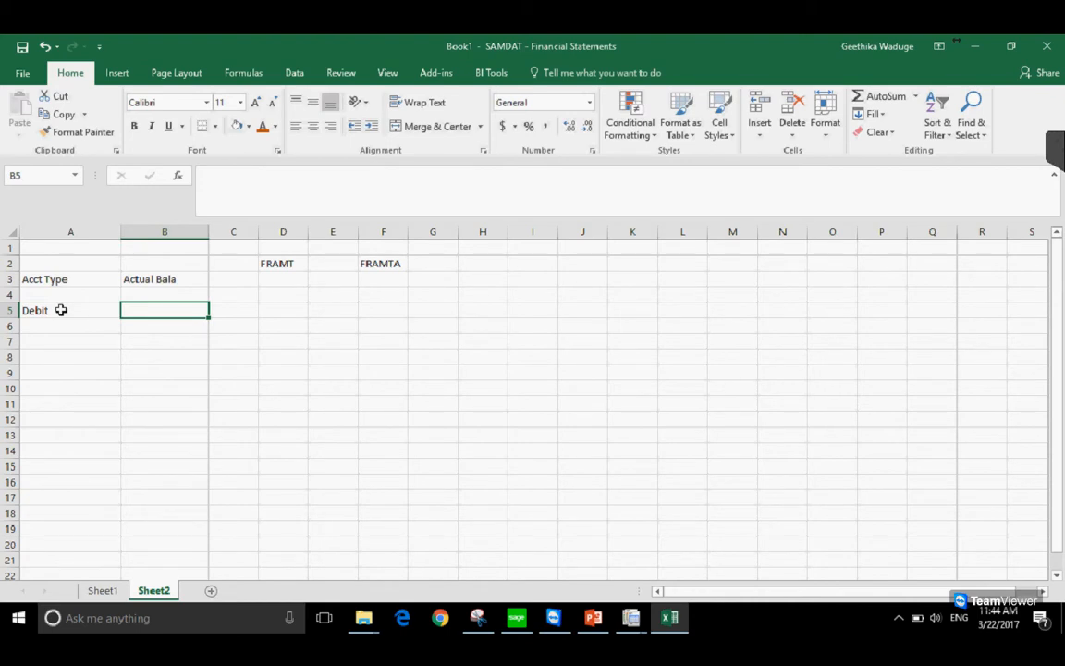
type("Debit")
key("Tab")
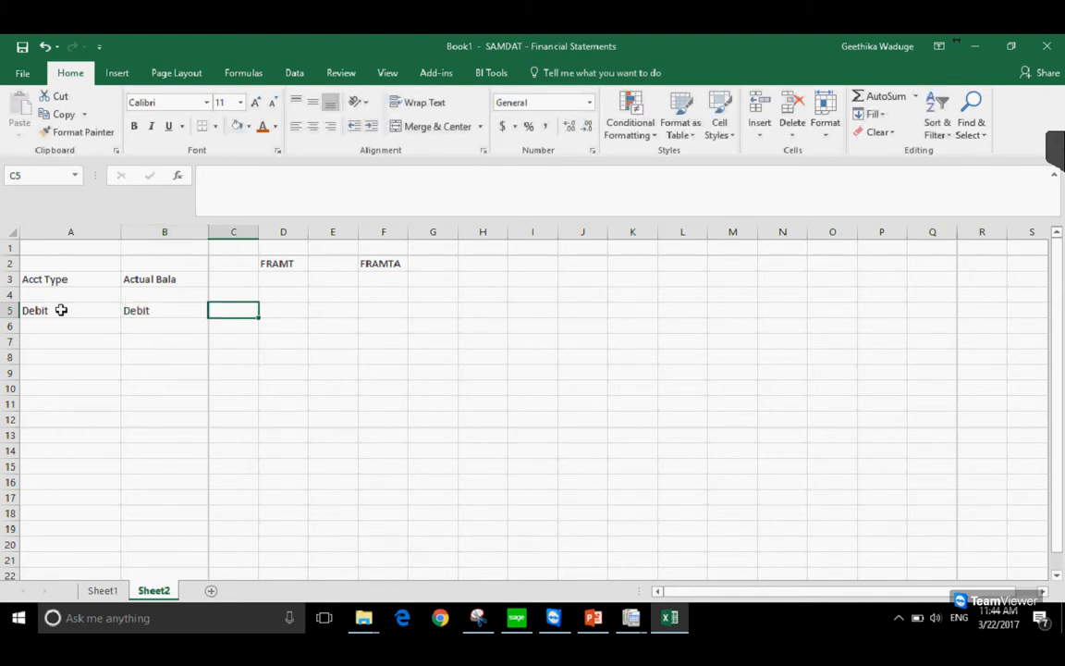
Enter Debit in row 5 under both FRAMT and FRAMTA, in D5 and F5
key("Tab")
type("Deb")
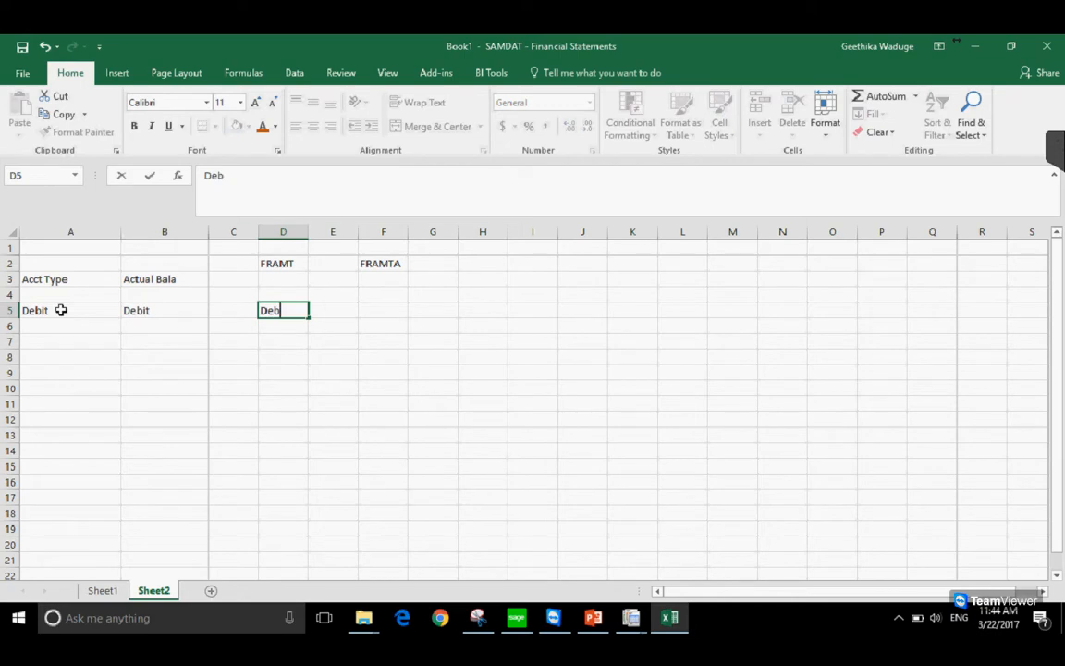
type("it")
key("Tab")
key("Tab")
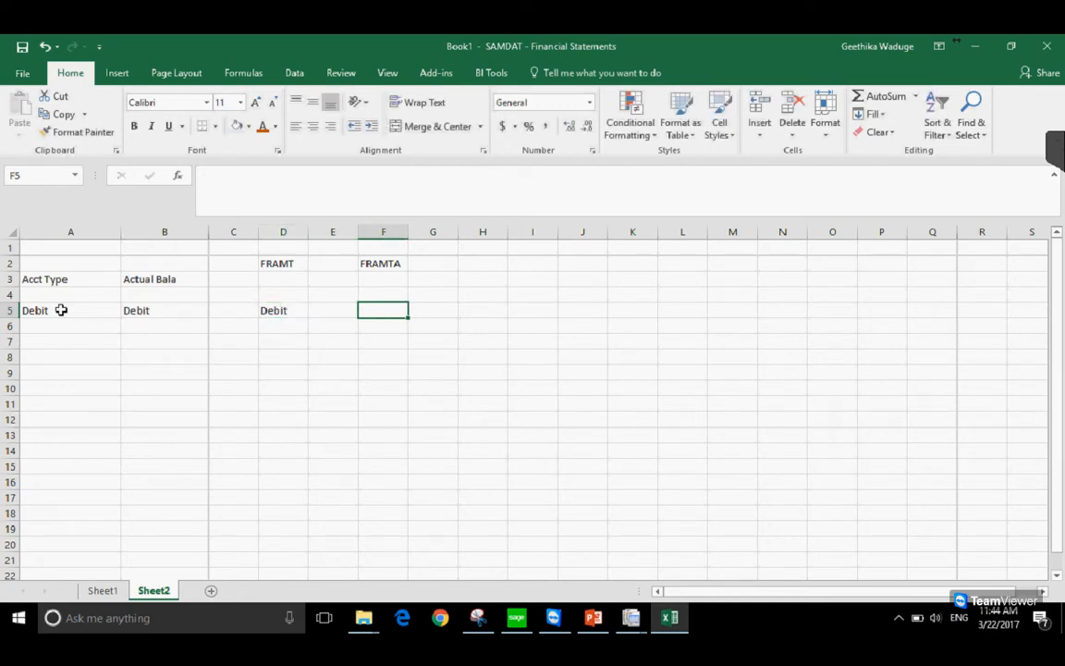
type("Debit")
key("BackSpace")
type("it")
key("Return")
key("Return")
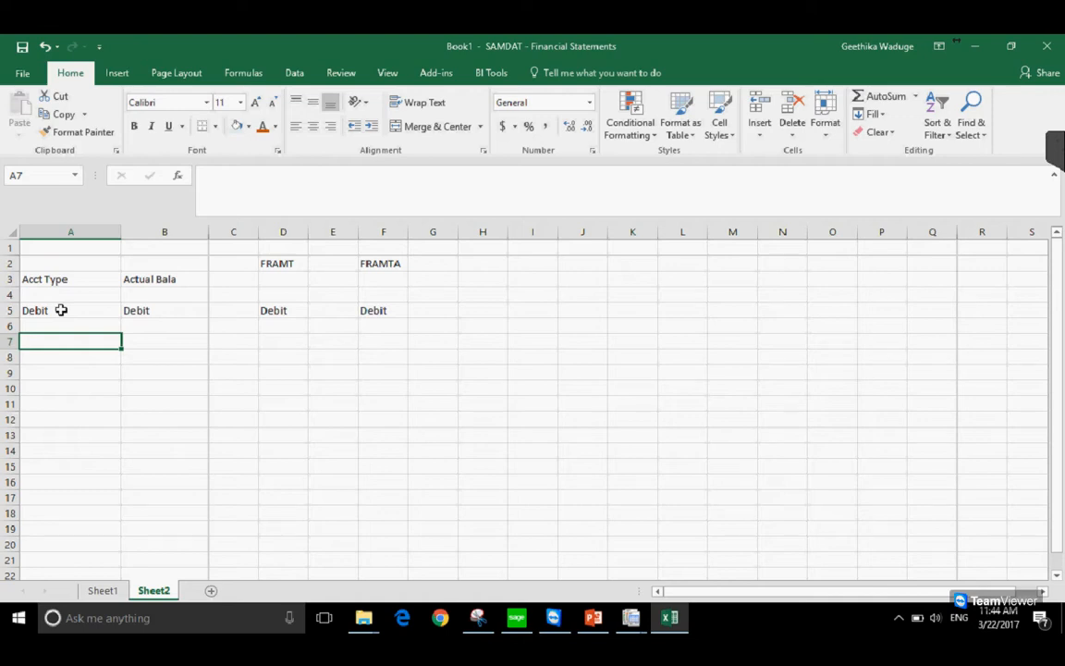
Enter Debit as the account type in A7 and Credit as the actual balance in B7
type("De")
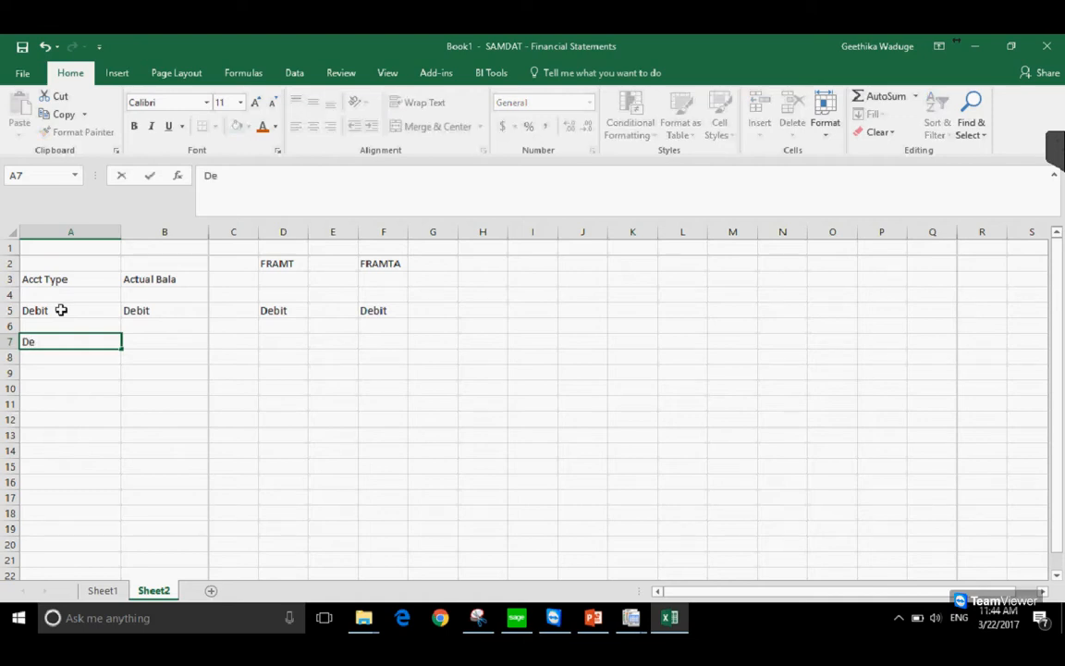
type("bit")
key("Tab")
type("Credit")
key("Tab")
Enter Credit in row 7 under both FRAMT and FRAMTA, in D7 and F7
key("Tab")
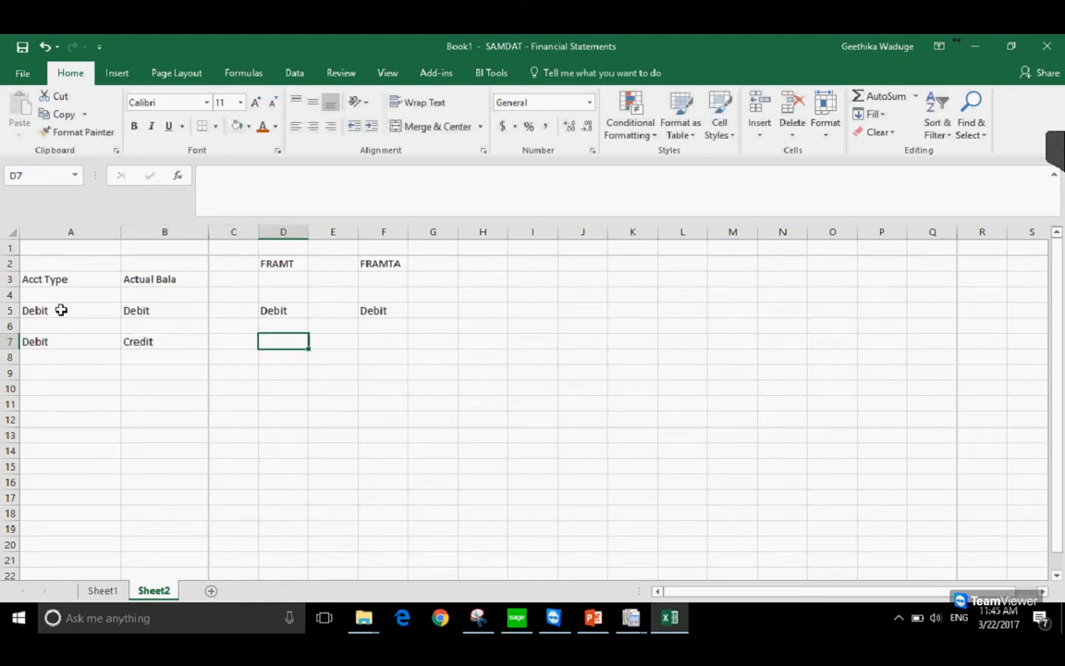
type("C")
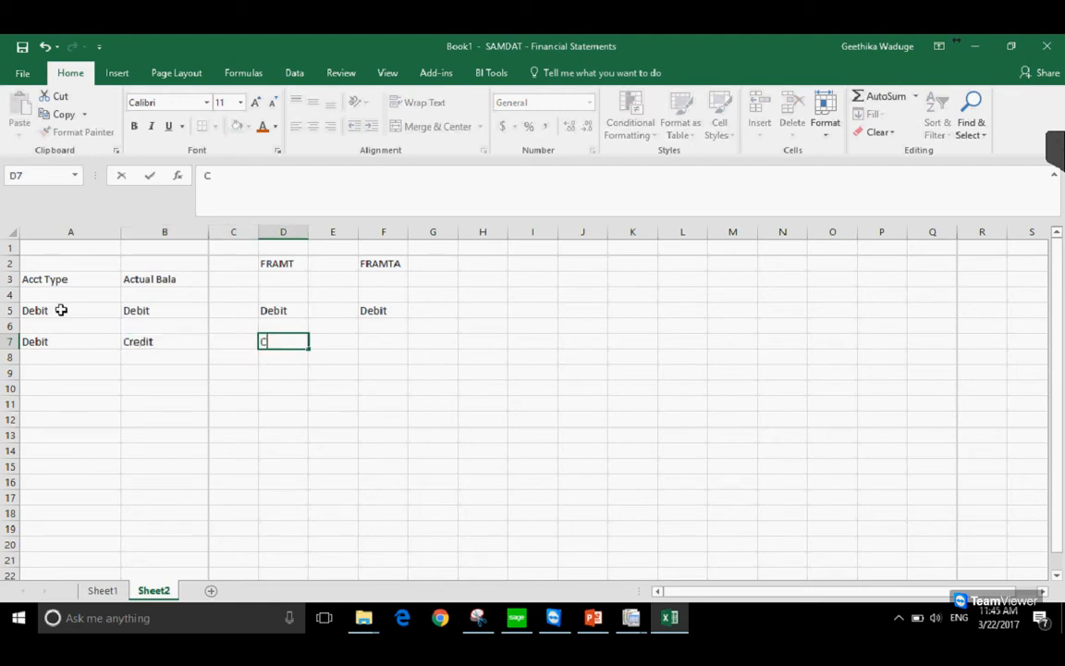
type("redit")
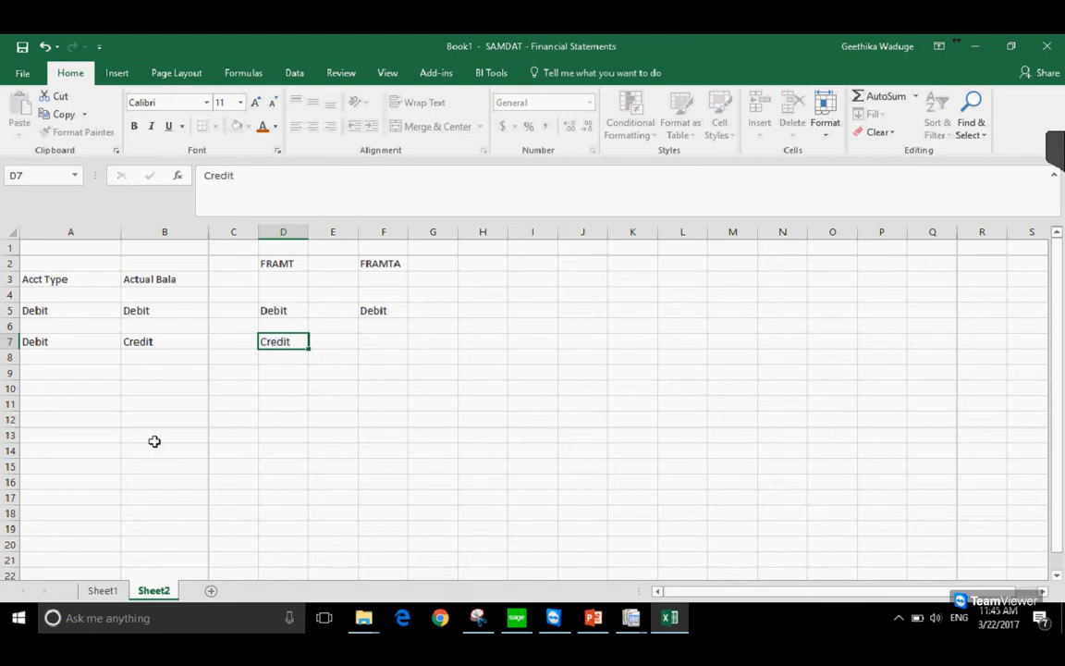
key("Tab")
left_click_drag(69, 343, 204, 344)
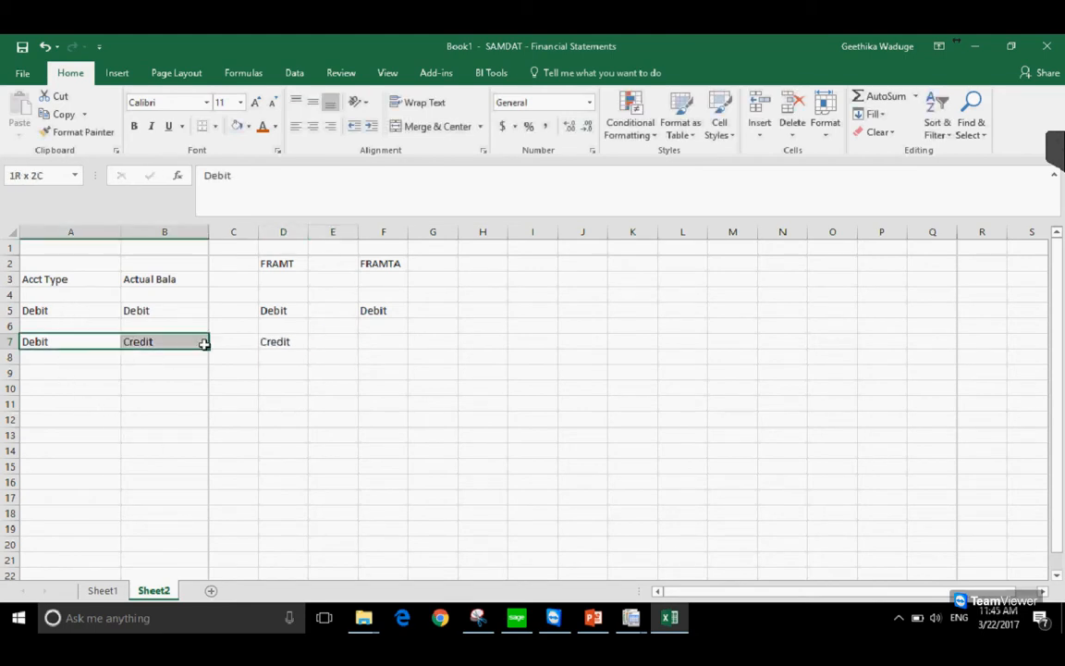
left_click(273, 341)
left_click(370, 340)
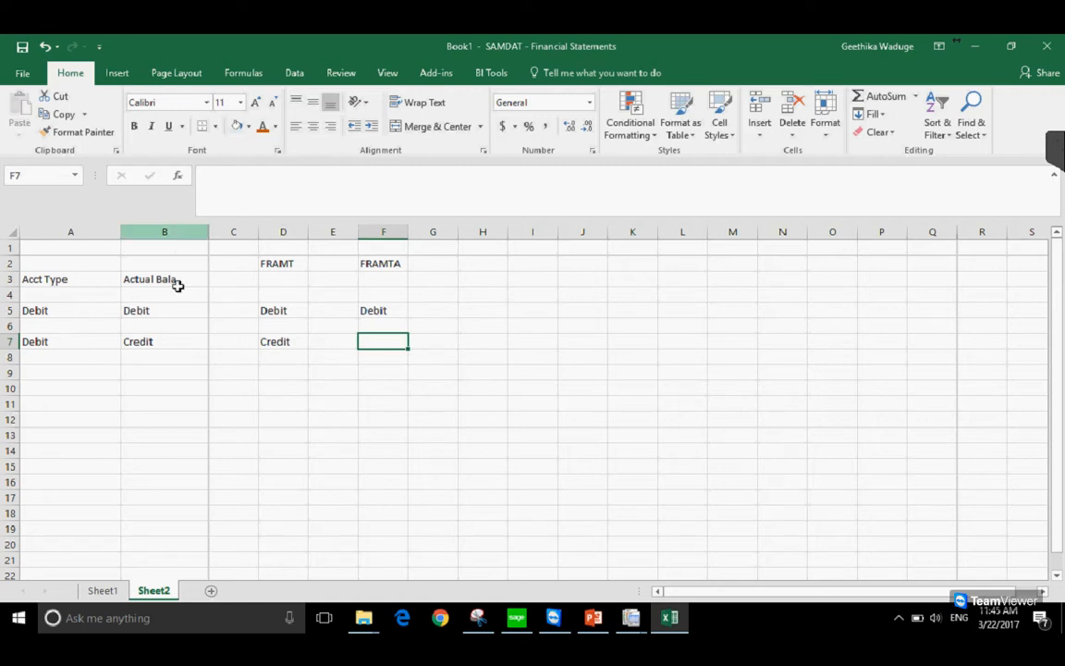
type("Credit")
key("Return")
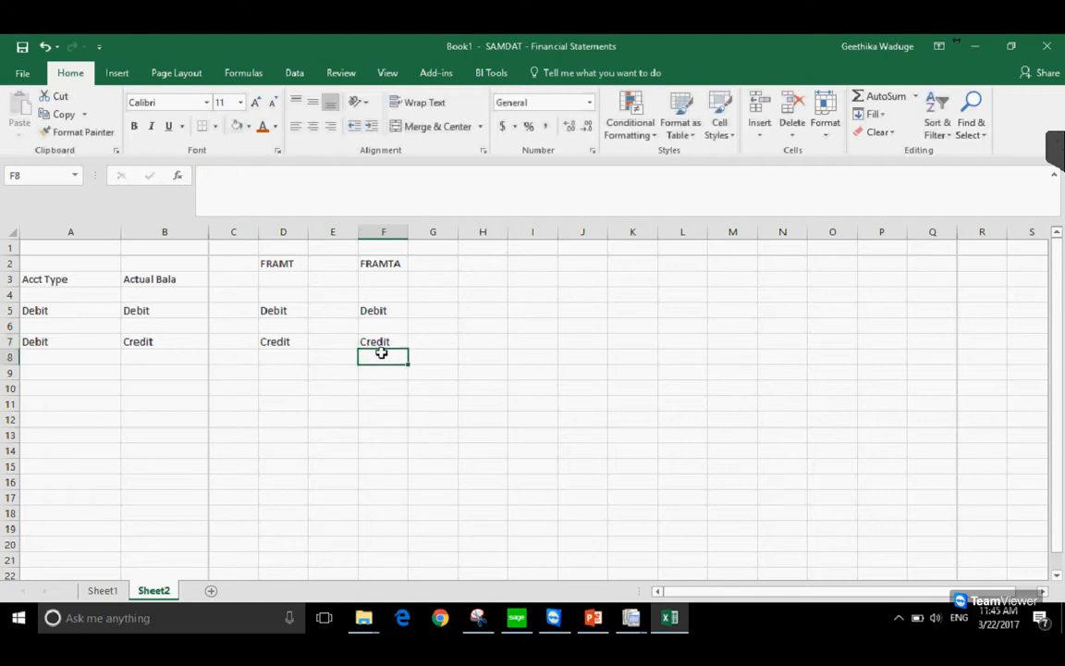
Enter Credit as the account type in A9 and Debit as the actual balance in B9
left_click(65, 360)
left_click(64, 373)
type("C")
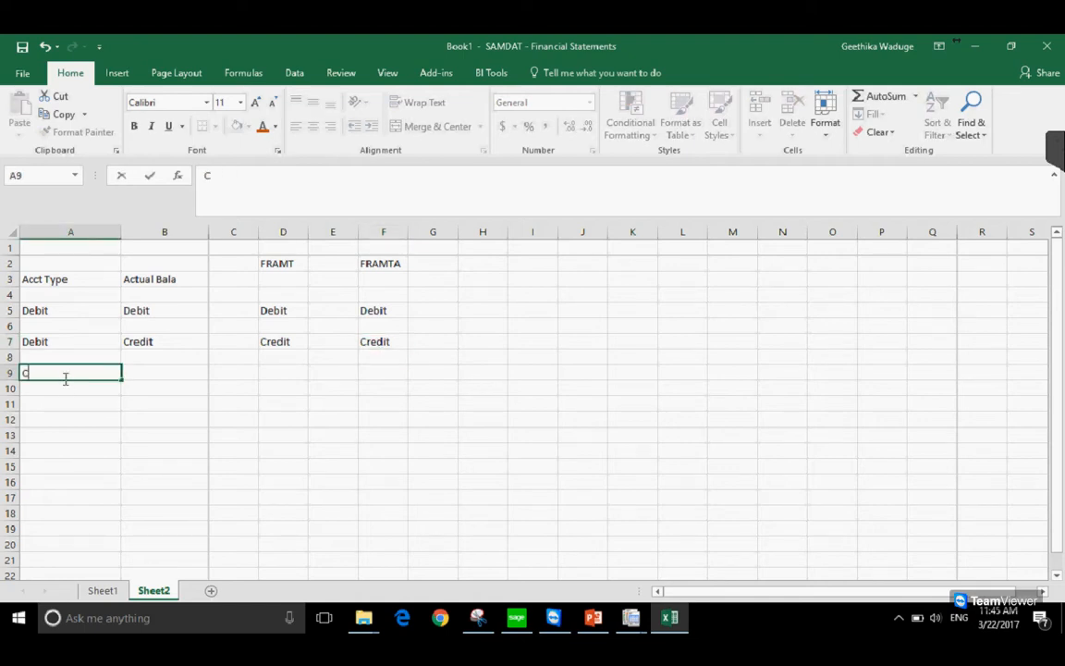
type("redit")
key("Tab")
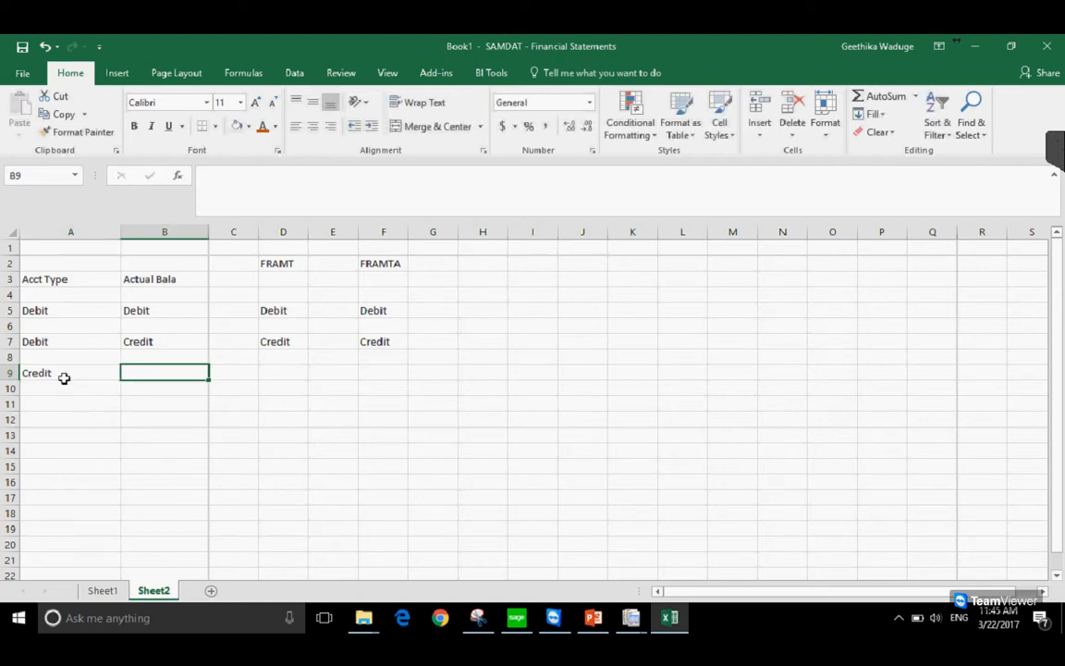
type("Act")
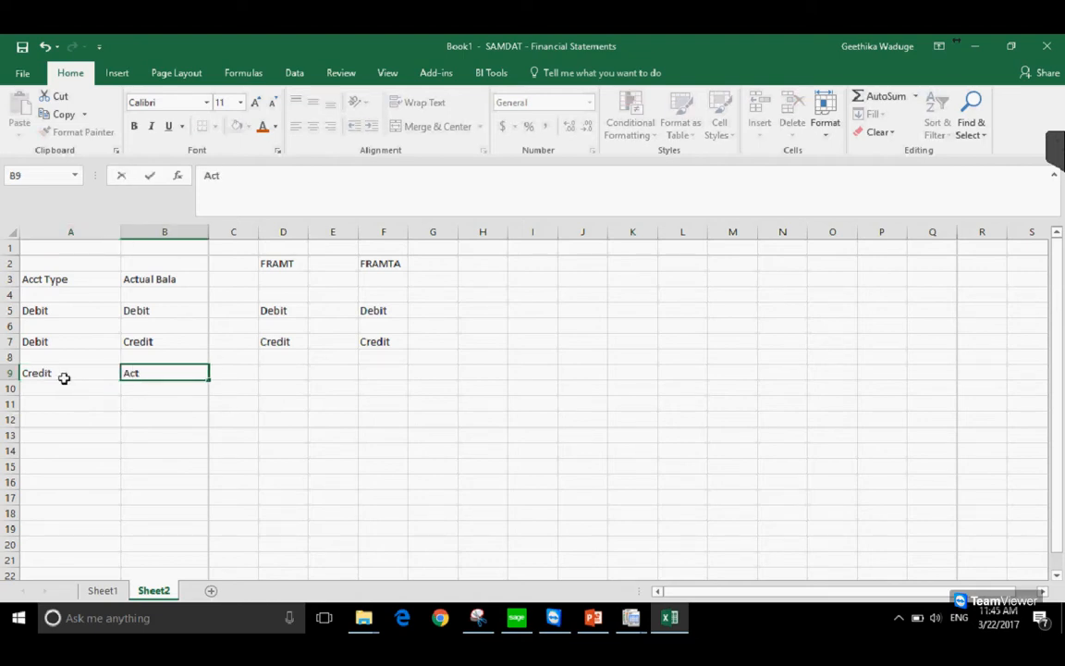
key("BackSpace")
key("BackSpace")
key("BackSpace")
type("Deb")
key("Tab")
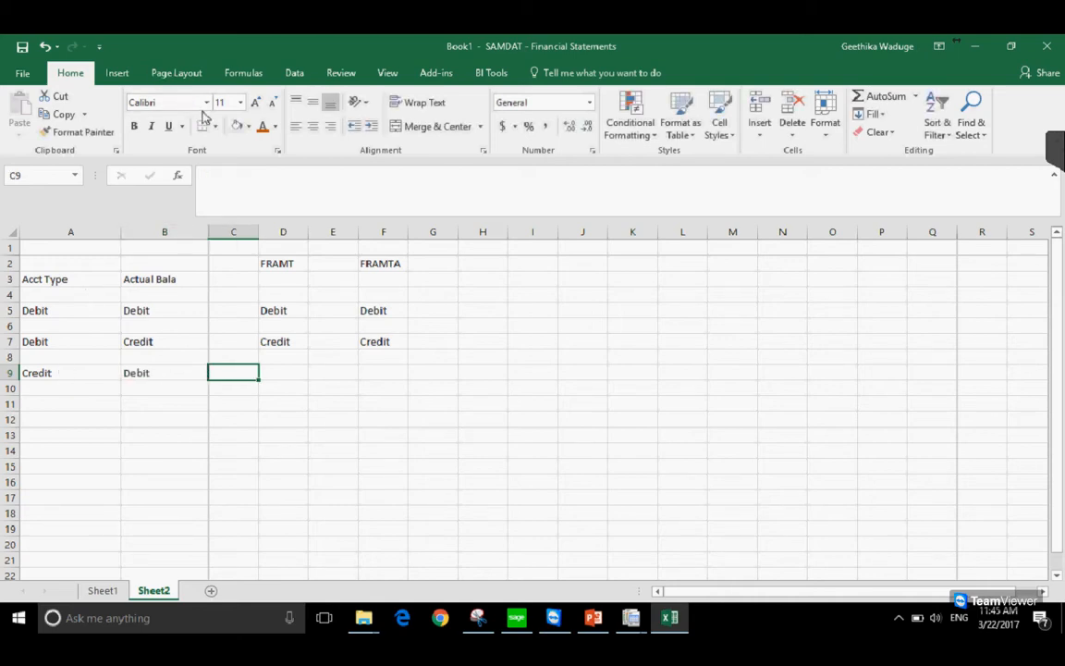
Widen column D slightly and apply the orange font colour to the whole column
left_click_drag(308, 232, 328, 231)
left_click(300, 232)
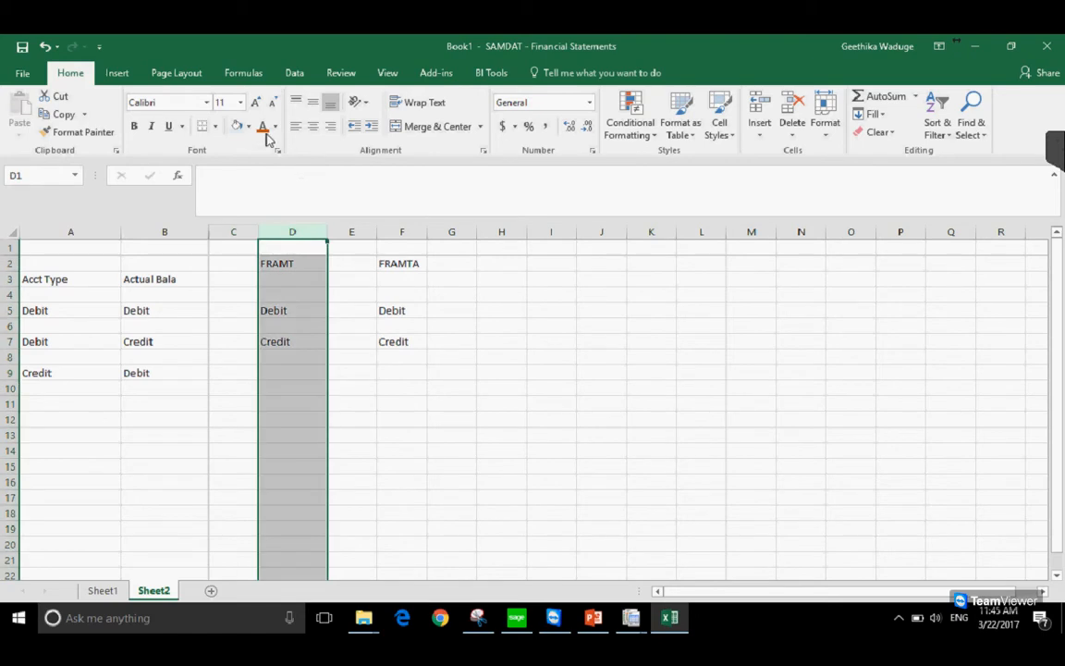
left_click(262, 127)
left_click(277, 370)
Apply the orange font colour to the Credit and Debit entries in A9:B9
left_click(108, 365)
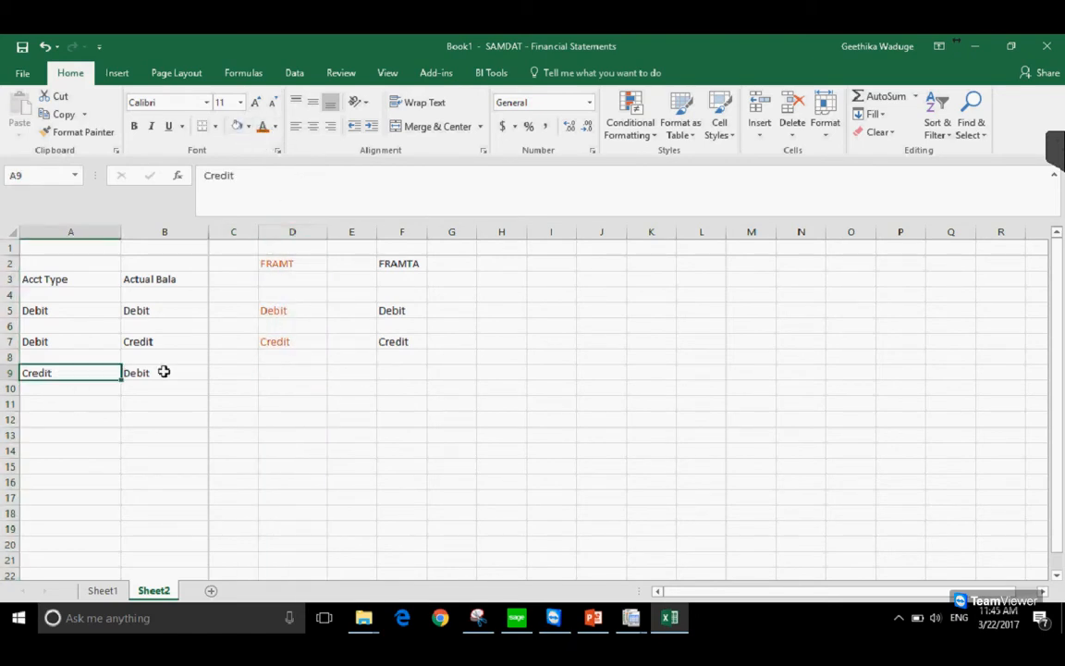
left_click_drag(57, 371, 162, 372)
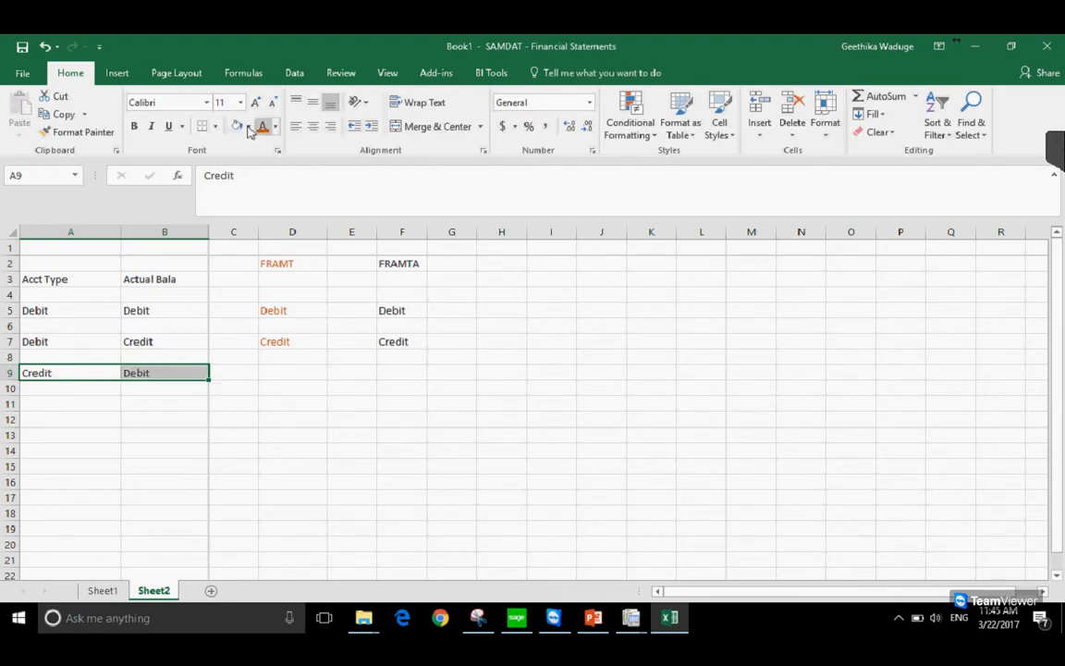
left_click(263, 127)
left_click(278, 372)
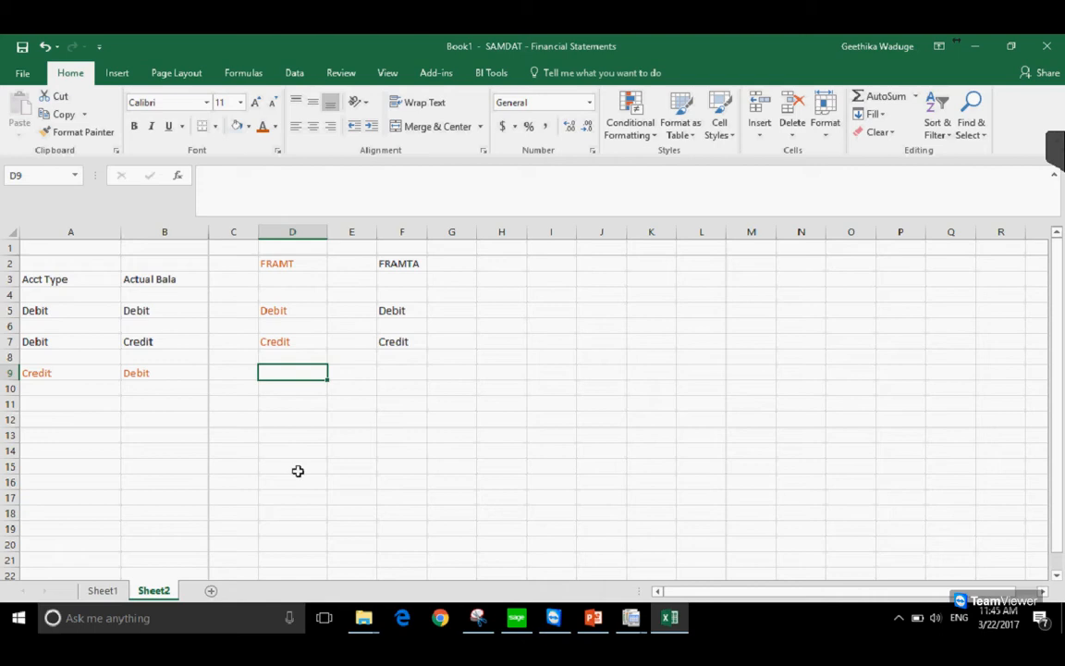
Replace the row 5 entries under FRAMT and FRAMTA, in D5 and F5, with a plus sign
left_click(283, 311)
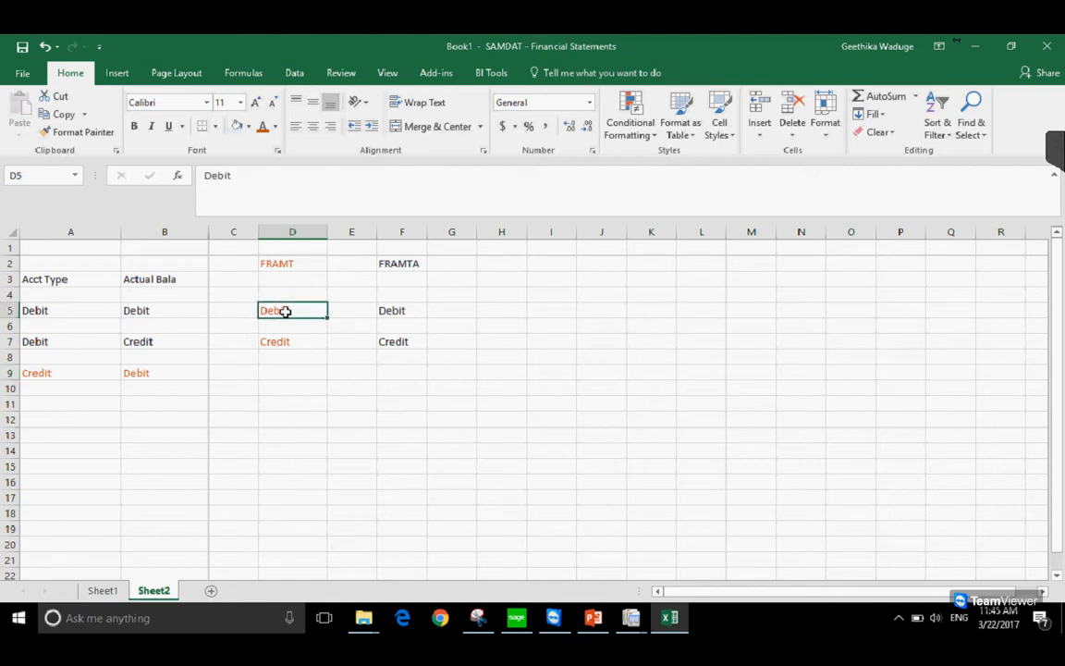
type("+")
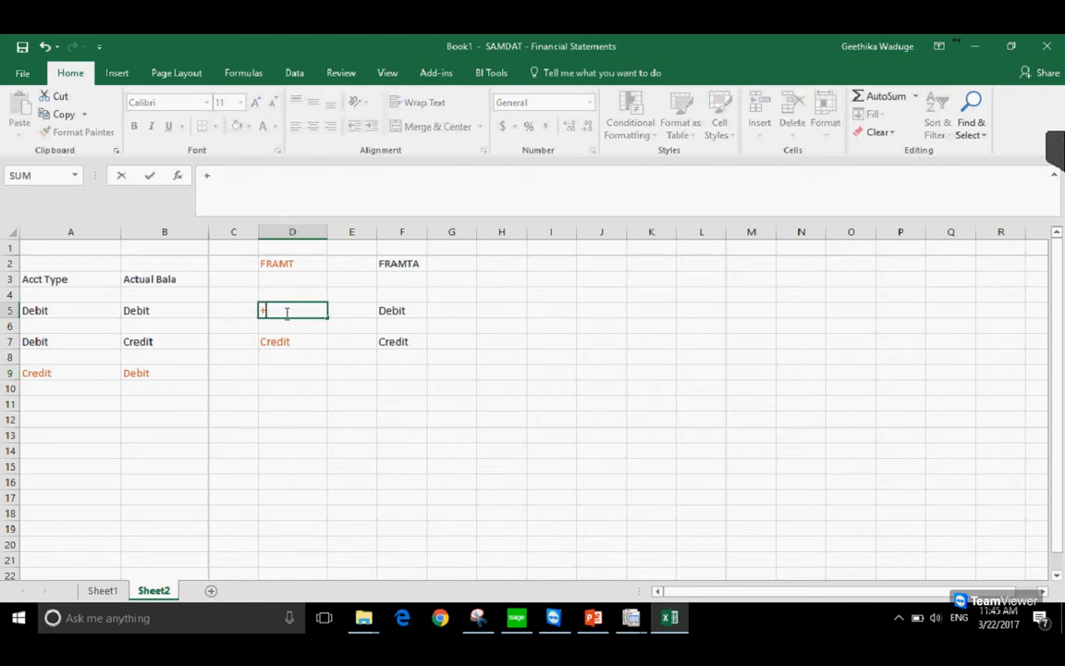
key("Right")
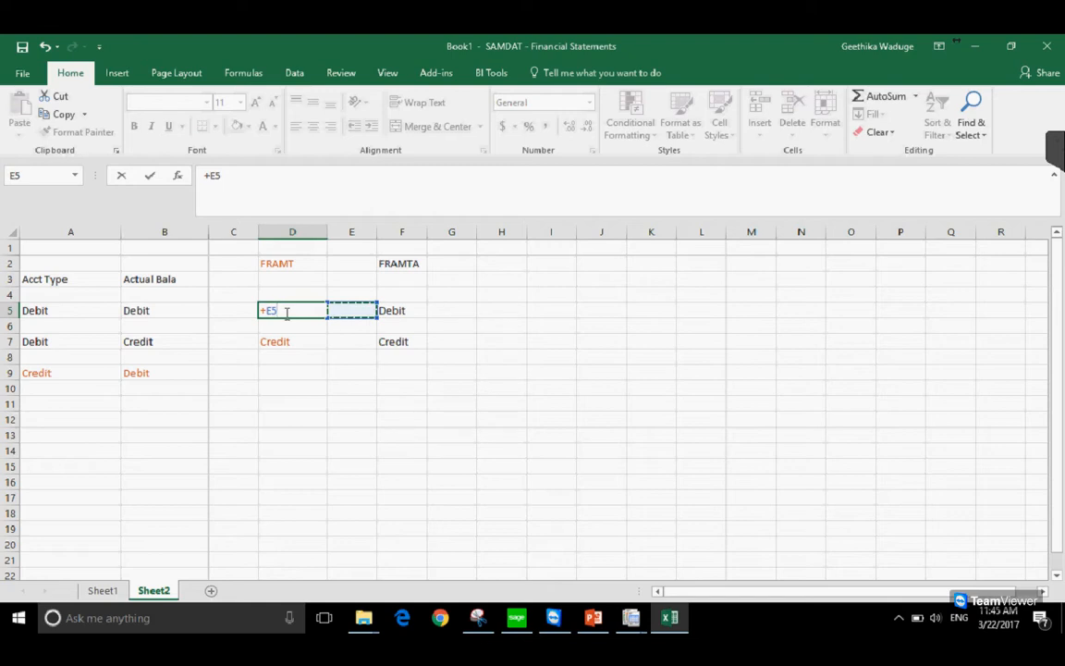
key("BackSpace")
key("BackSpace")
key("Tab")
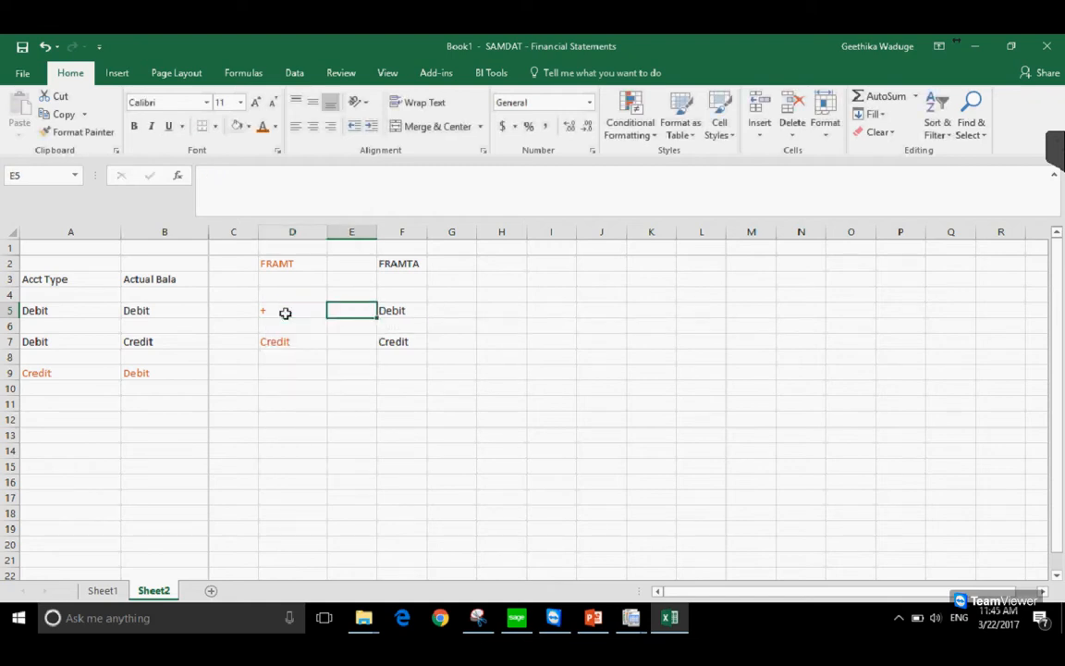
key("Right")
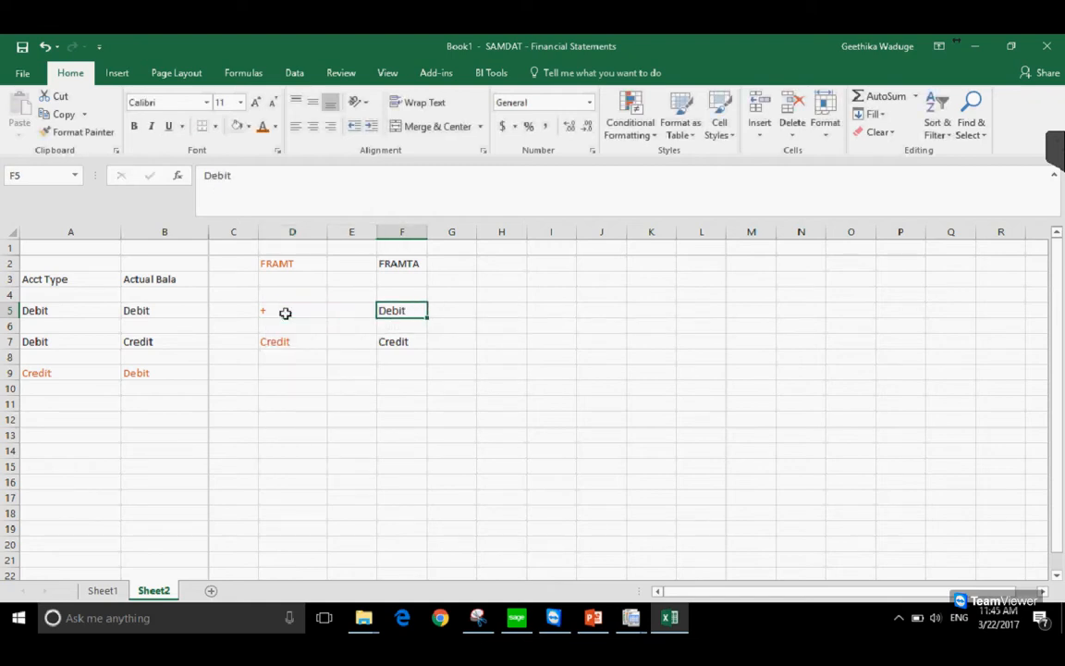
type("+")
key("Down")
key("Down")
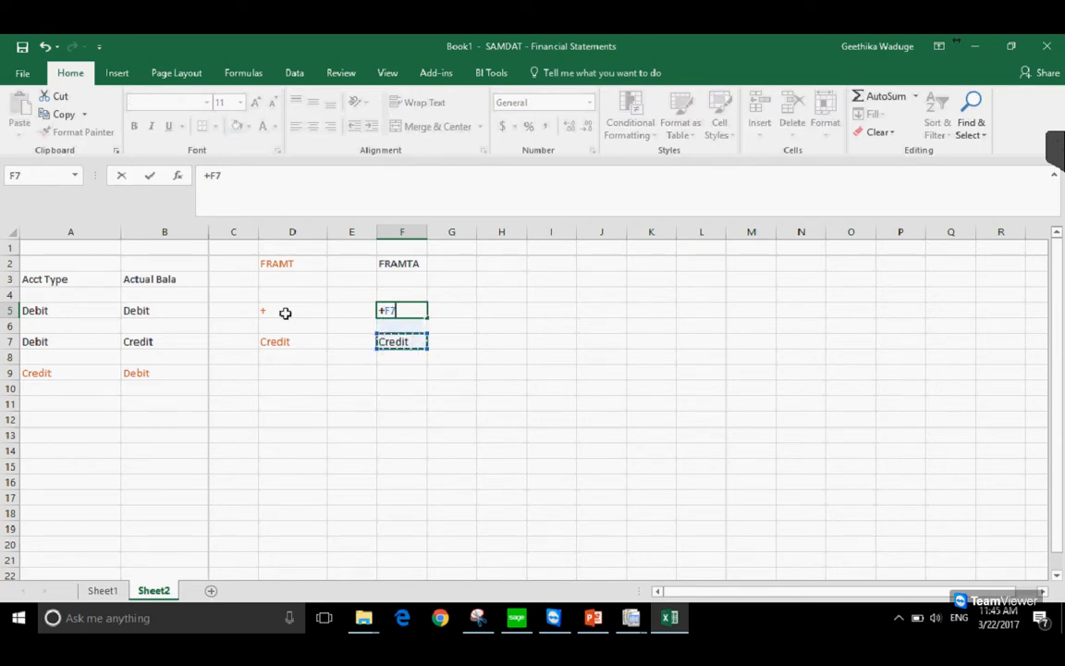
key("Return")
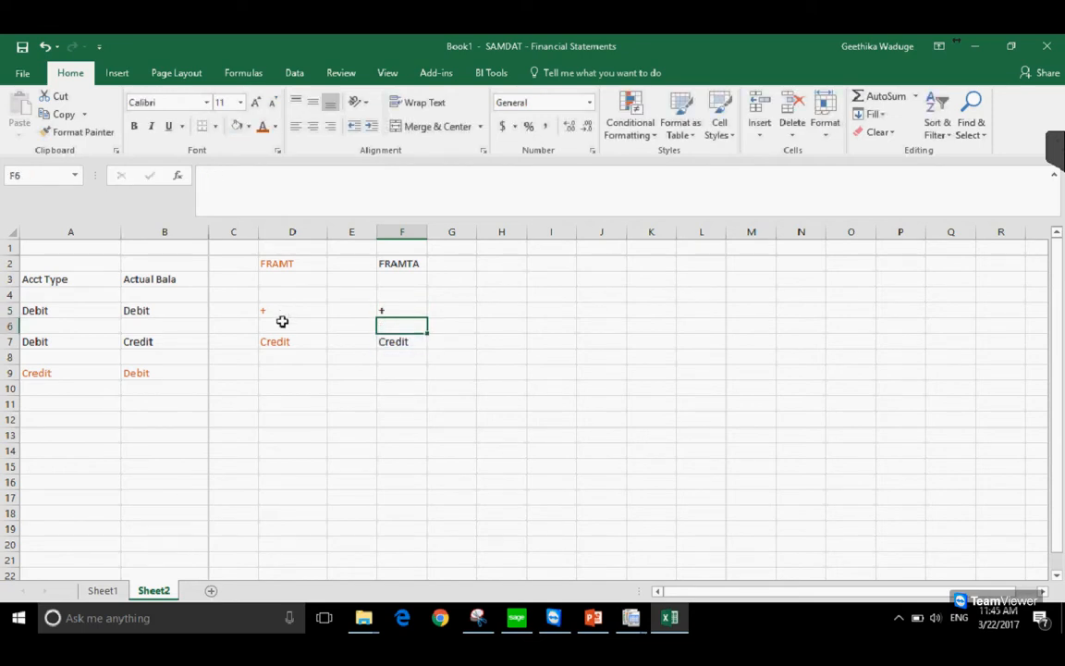
Replace the FRAMT entry in D7 with a minus sign
left_click(276, 341)
type("-")
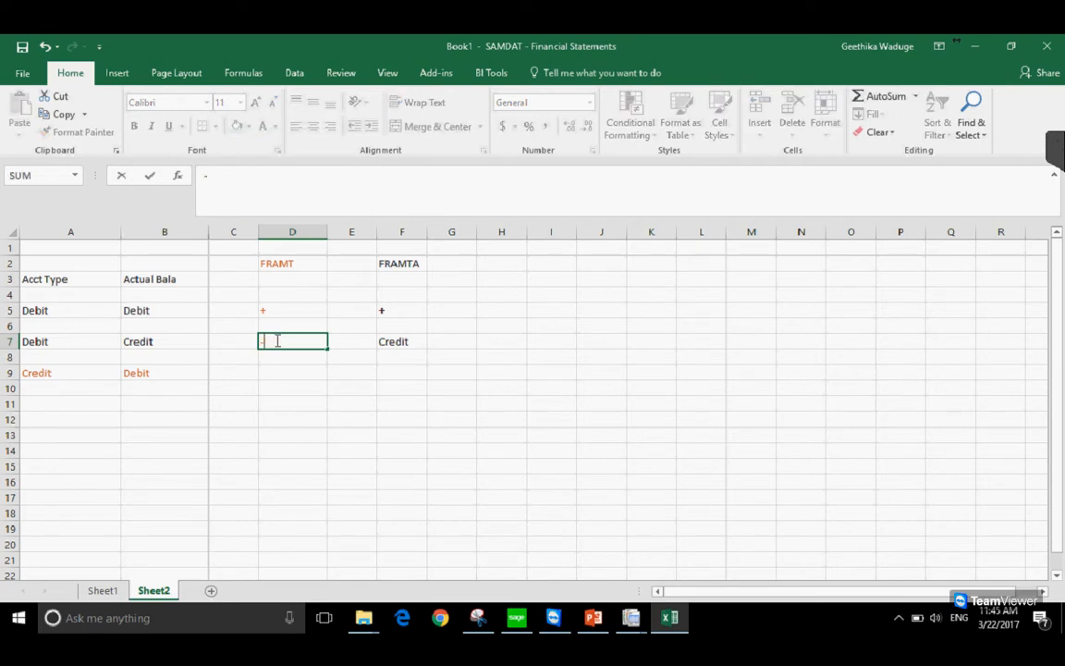
key("Return")
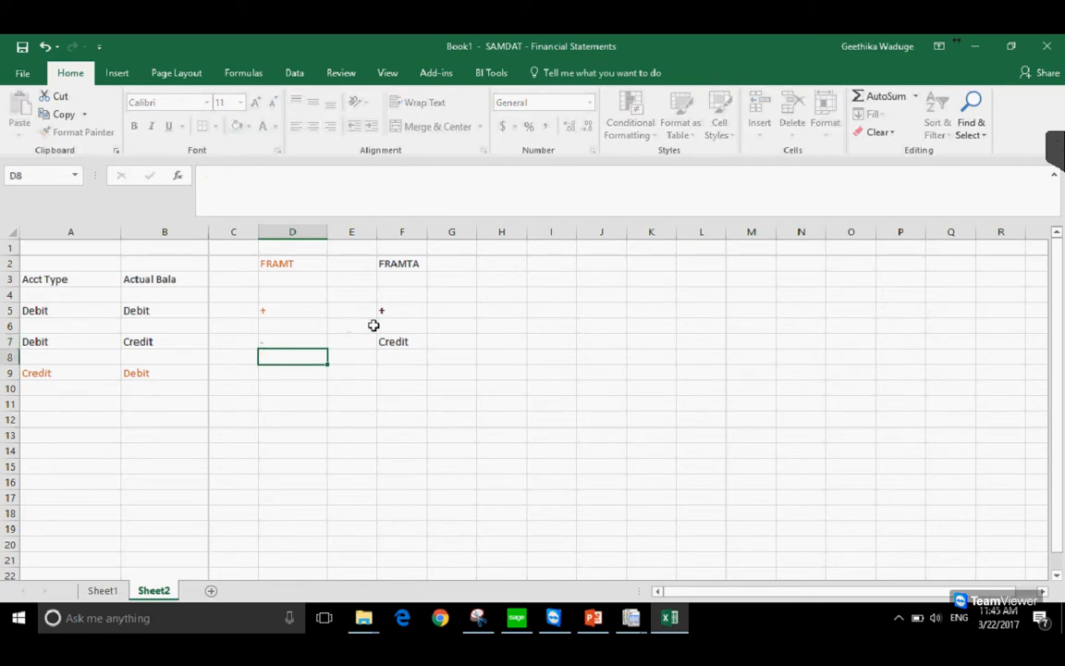
Replace the FRAMTA entry in F7 with a minus sign
left_click(389, 342)
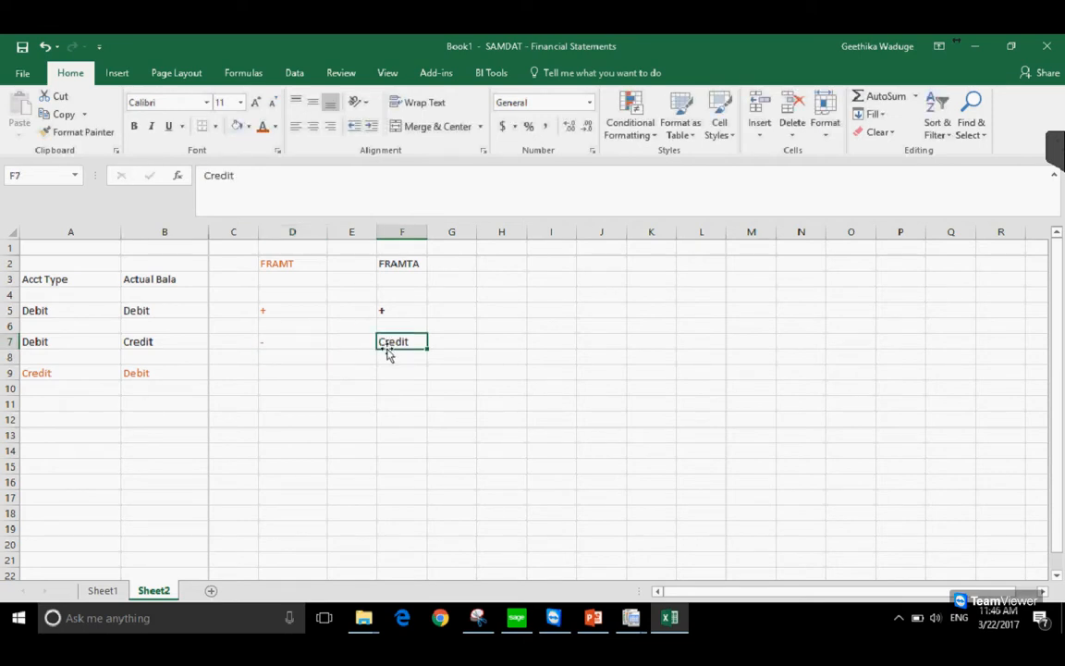
type("-")
key("Return")
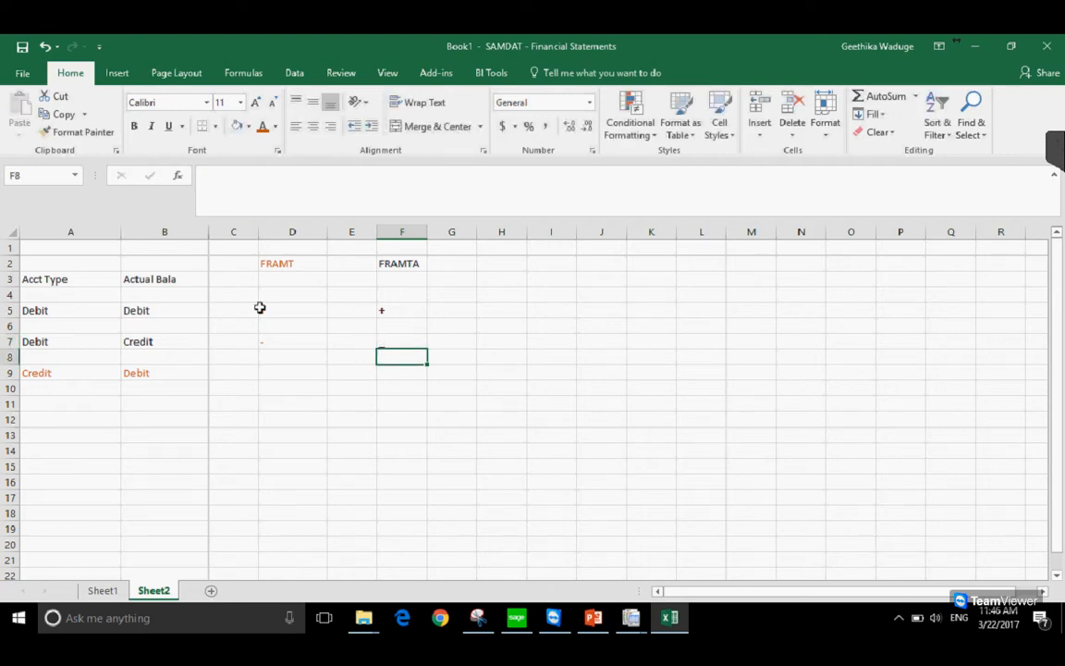
left_click(414, 339)
type("-")
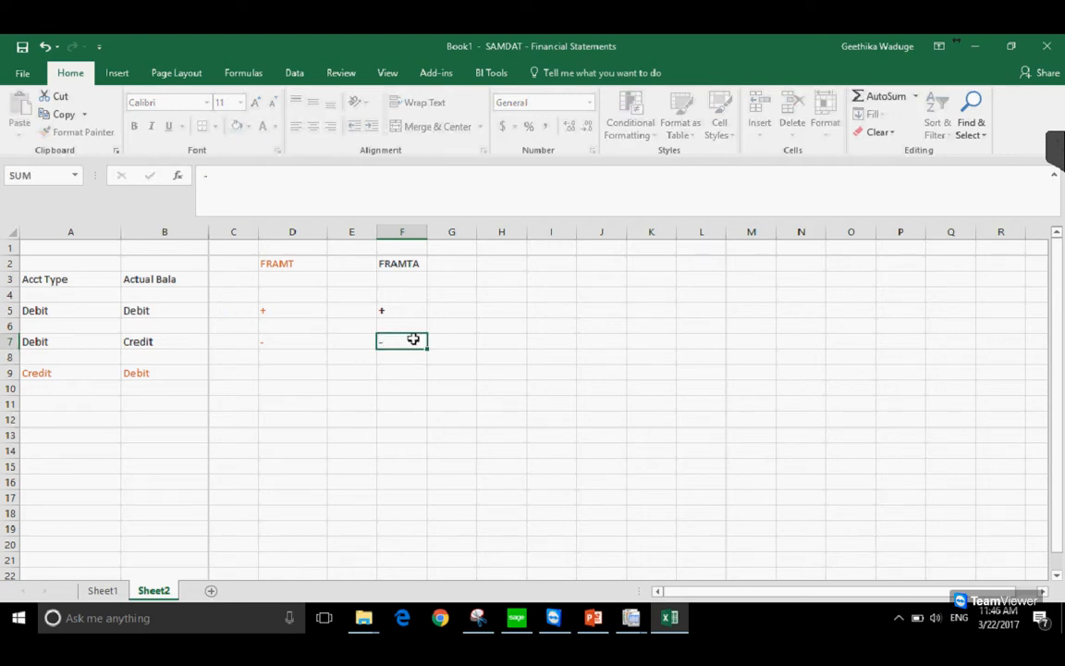
key("Return")
Fill in the signs for row 9, with a minus under FRAMT in D9 and a plus under FRAMTA in F9
left_click(278, 374)
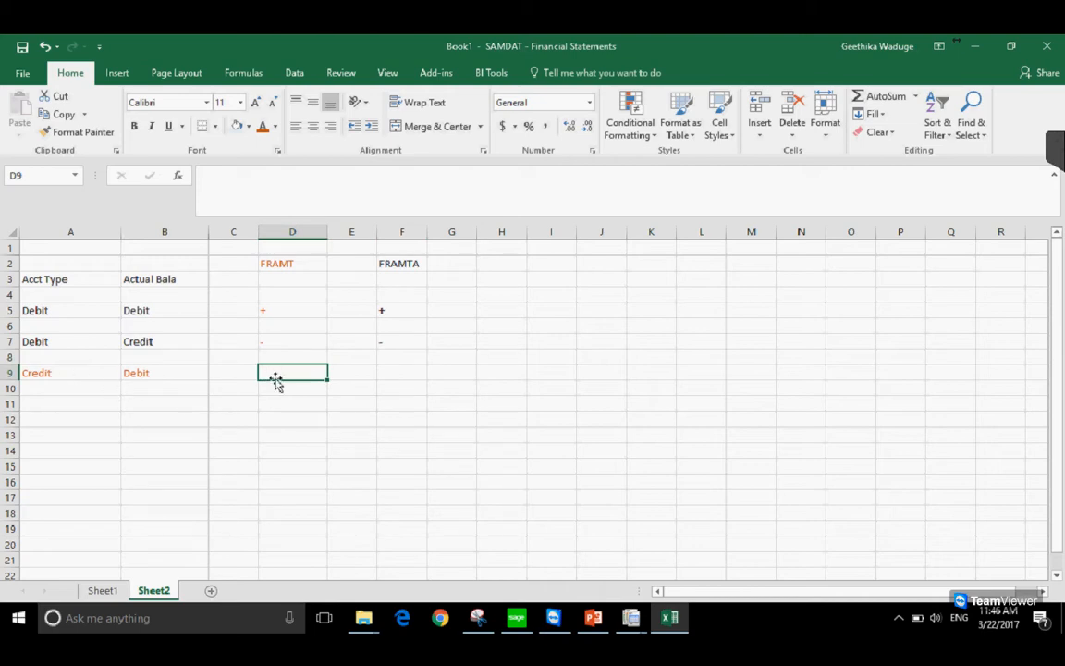
type("-")
key("Return")
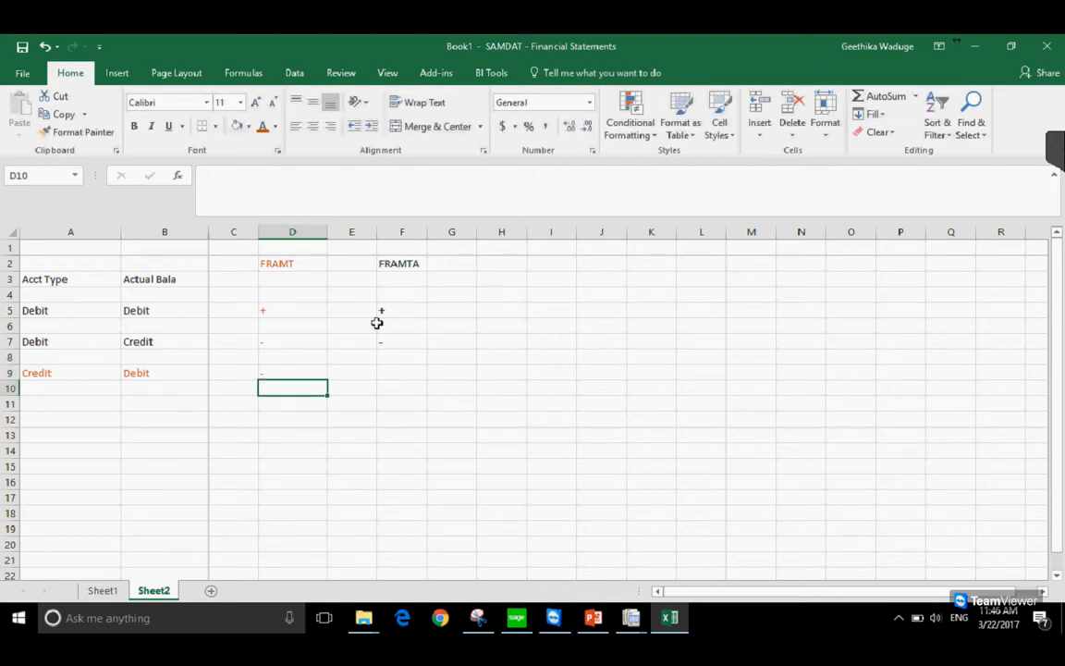
left_click(169, 373)
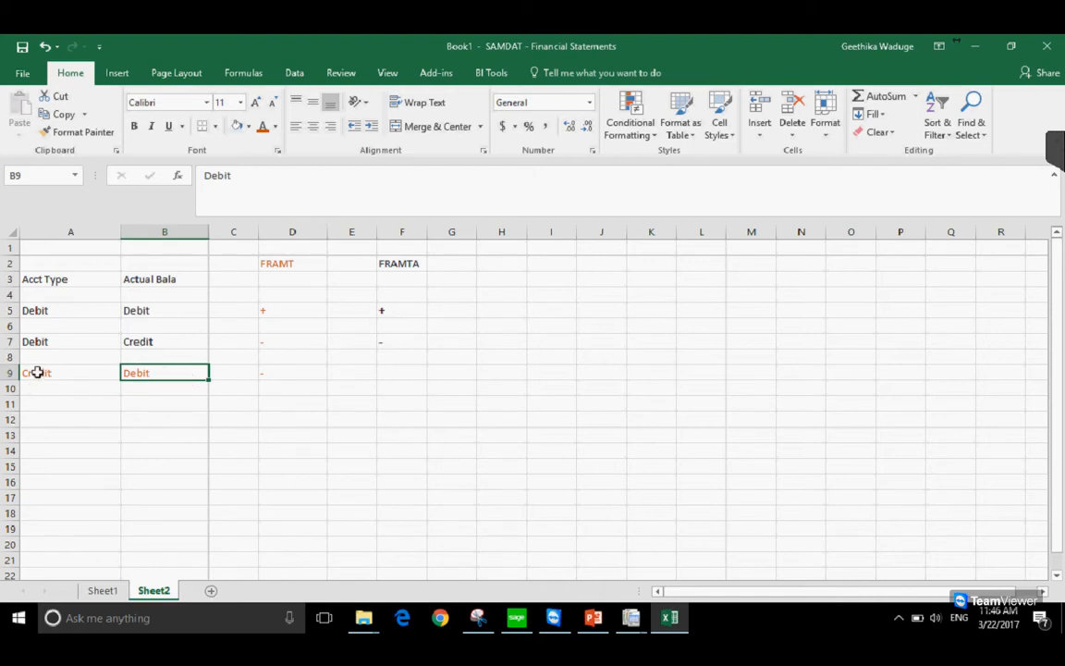
left_click(294, 372)
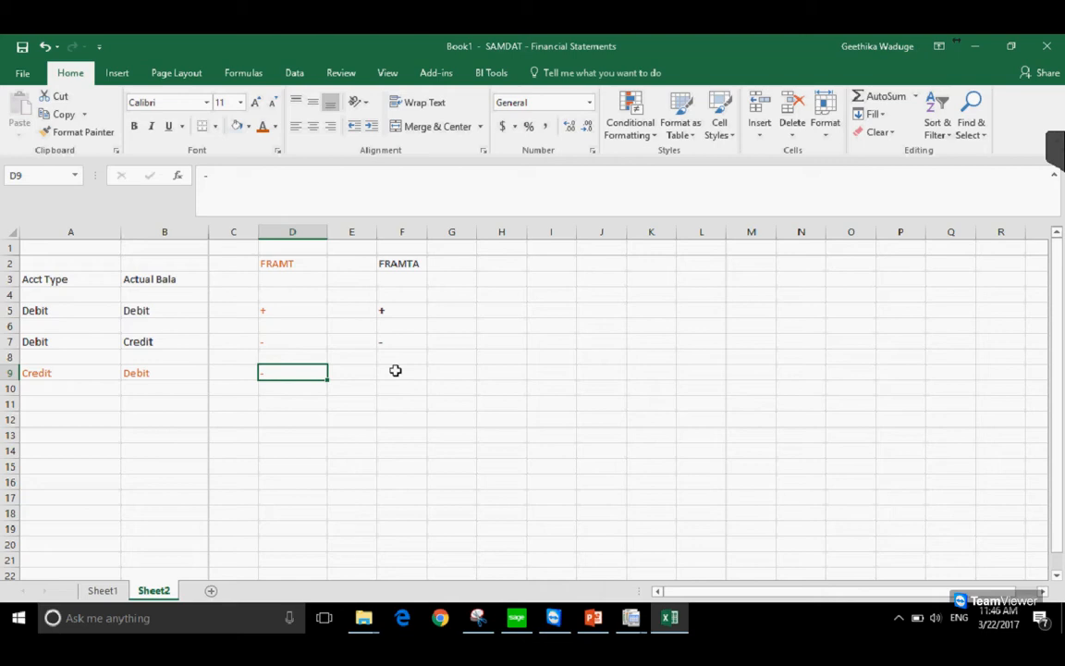
left_click(389, 375)
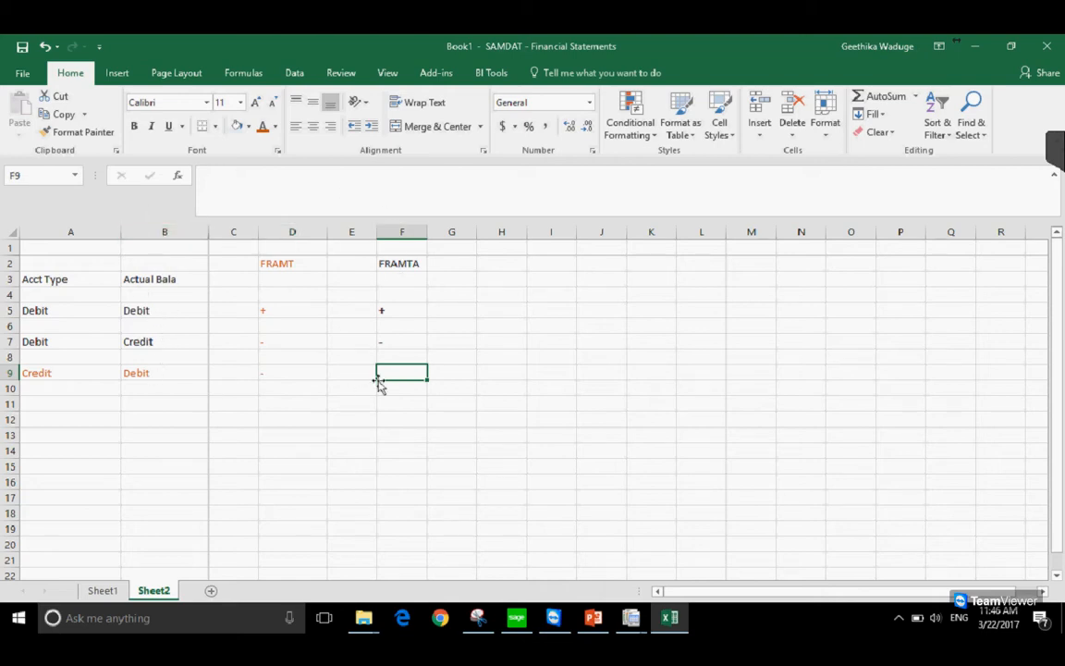
type("+")
left_click(400, 418)
key("BackSpace")
key("BackSpace")
key("BackSpace")
key("Return")
Add a row 11 case with Credit as the account type in A11 and Credit as the actual balance in B11
left_click(93, 400)
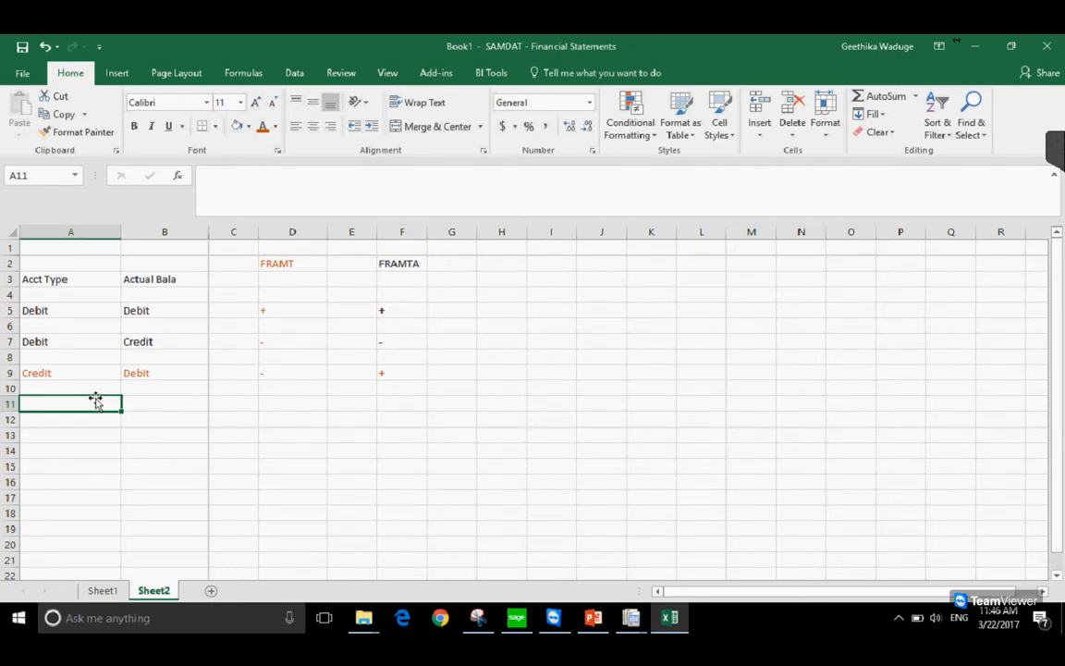
type("Credi")
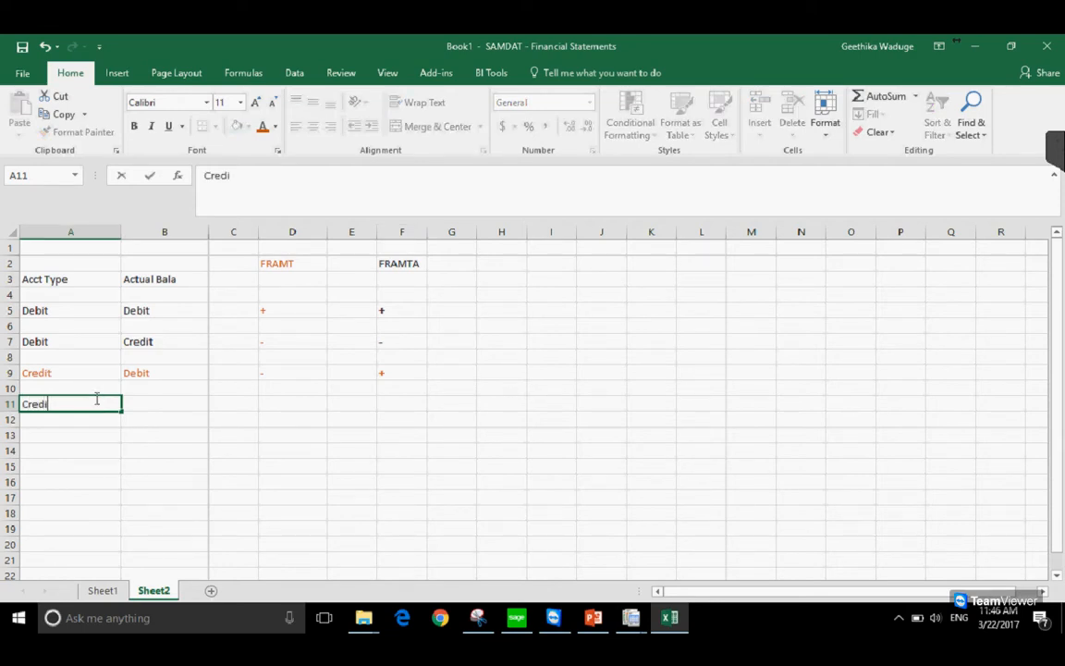
type("t")
key("Tab")
type("Credit")
key("Tab")
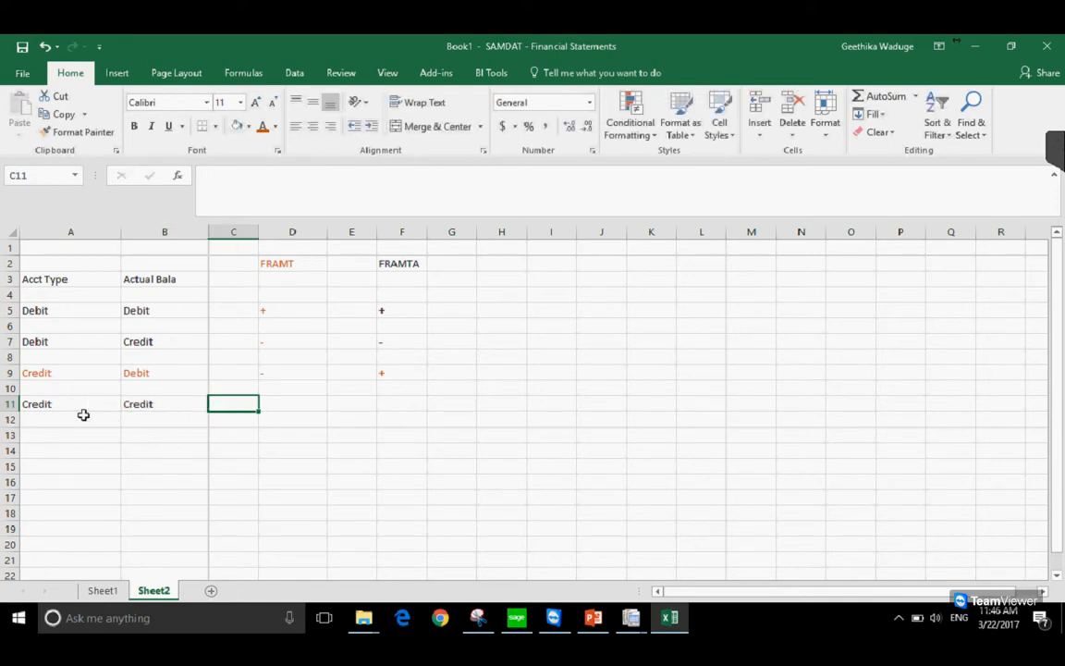
Fill in the signs for row 11, with a plus under FRAMT in D11 and a minus under FRAMTA in F11
left_click_drag(81, 404, 168, 405)
left_click(263, 406)
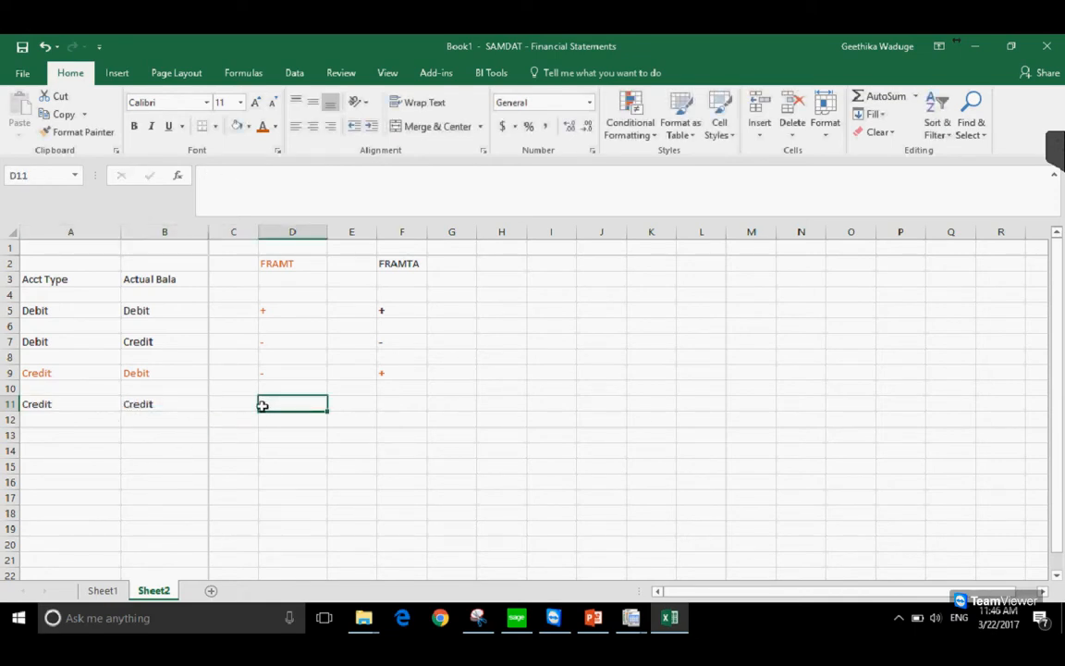
type("+")
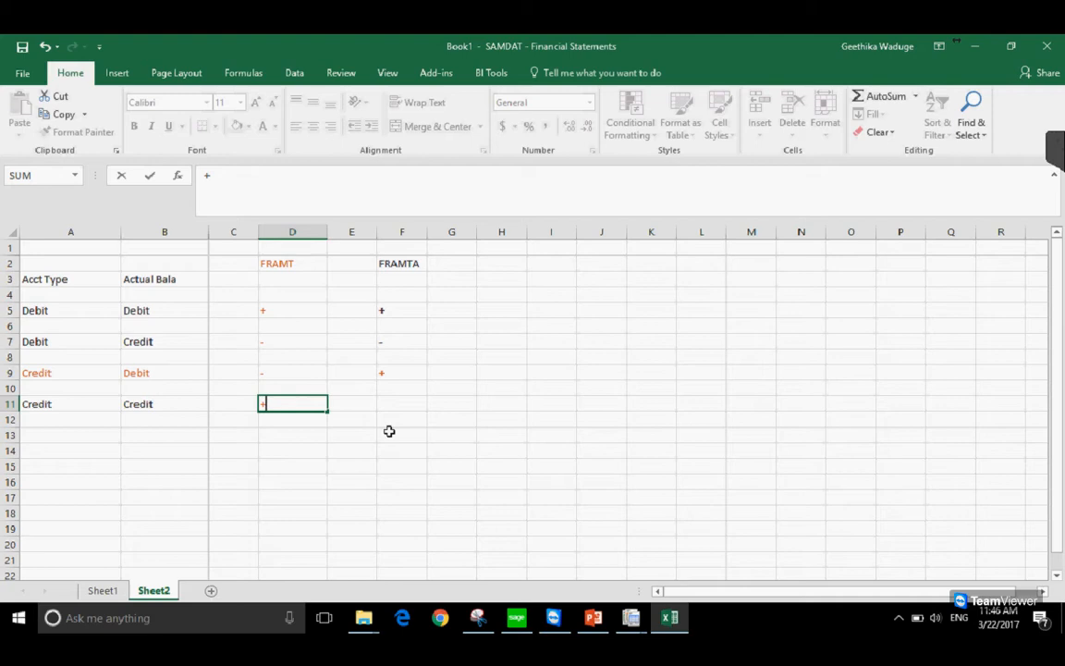
key("Tab")
key("Right")
type("-")
key("Return")
left_click(140, 399)
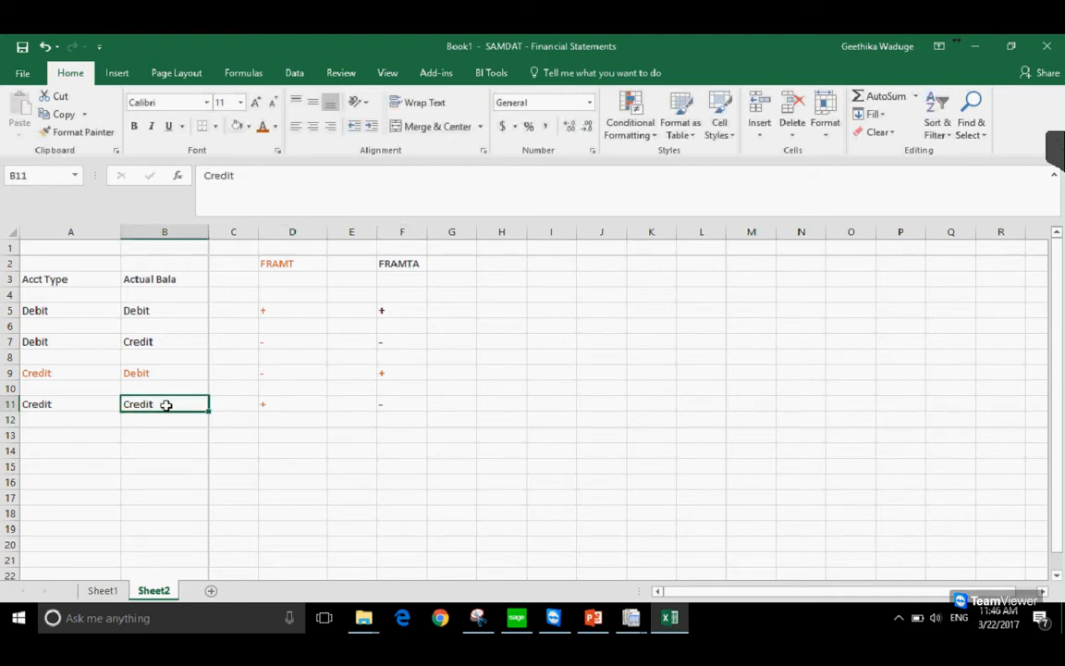
left_click(385, 404)
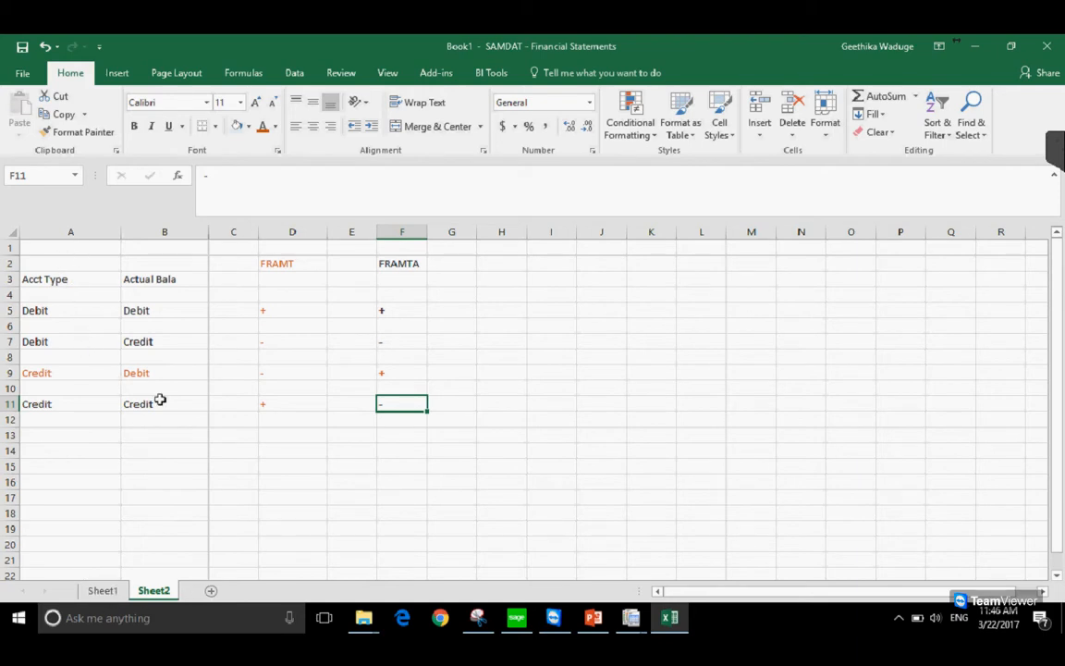
Make the whole sign table in A1:F11 bold and enlarge its font to size 16
left_click_drag(78, 246, 390, 398)
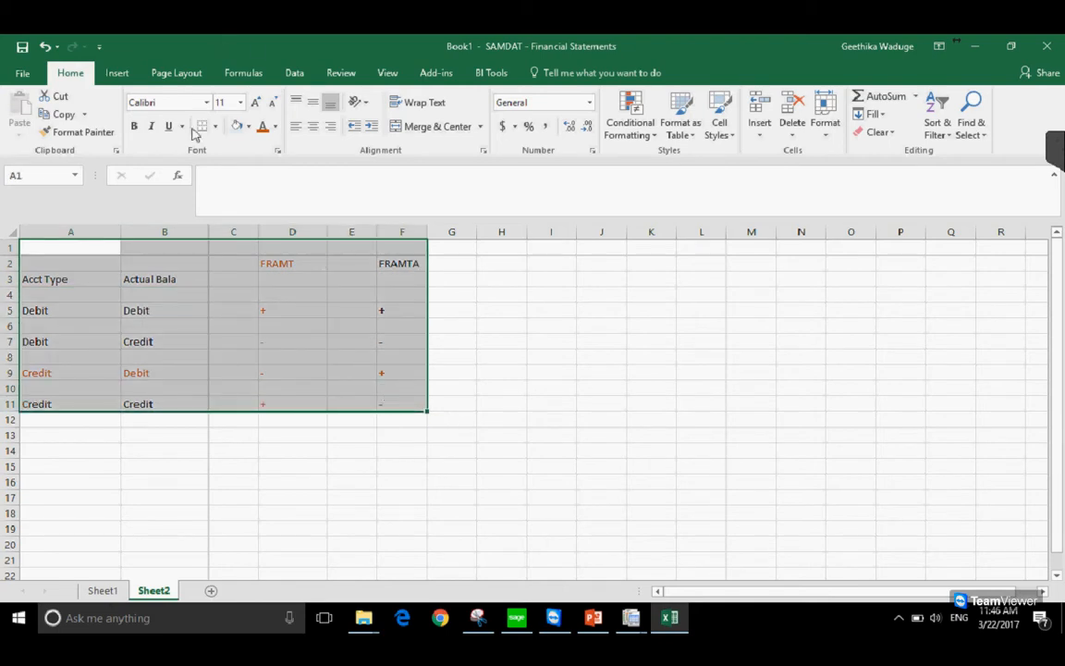
left_click(134, 126)
left_click(256, 103)
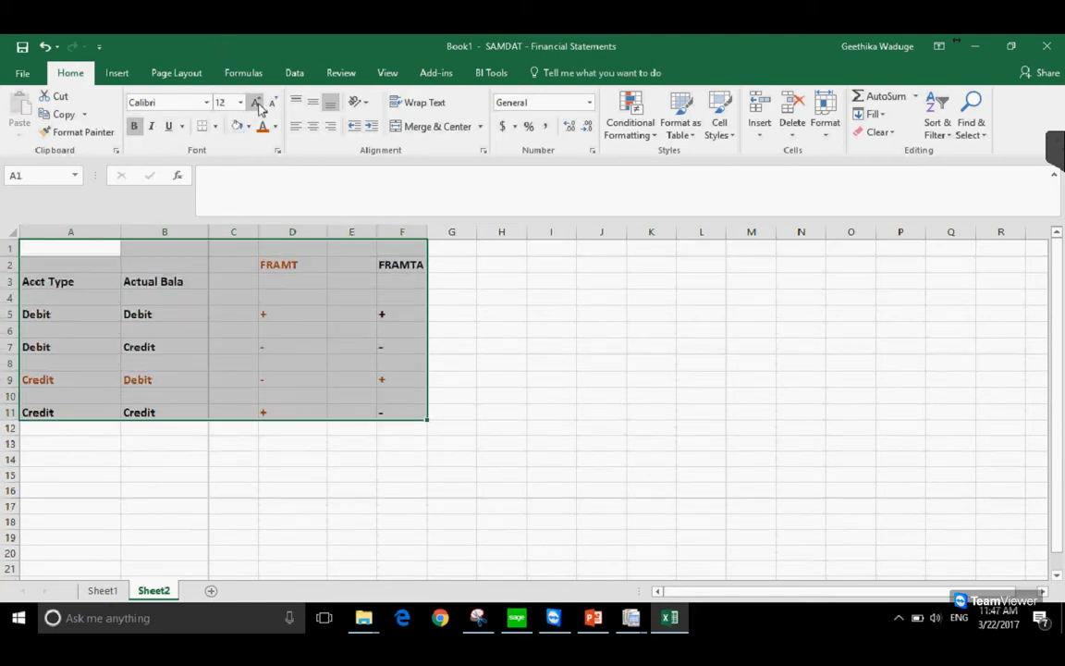
left_click(255, 103)
left_click(256, 104)
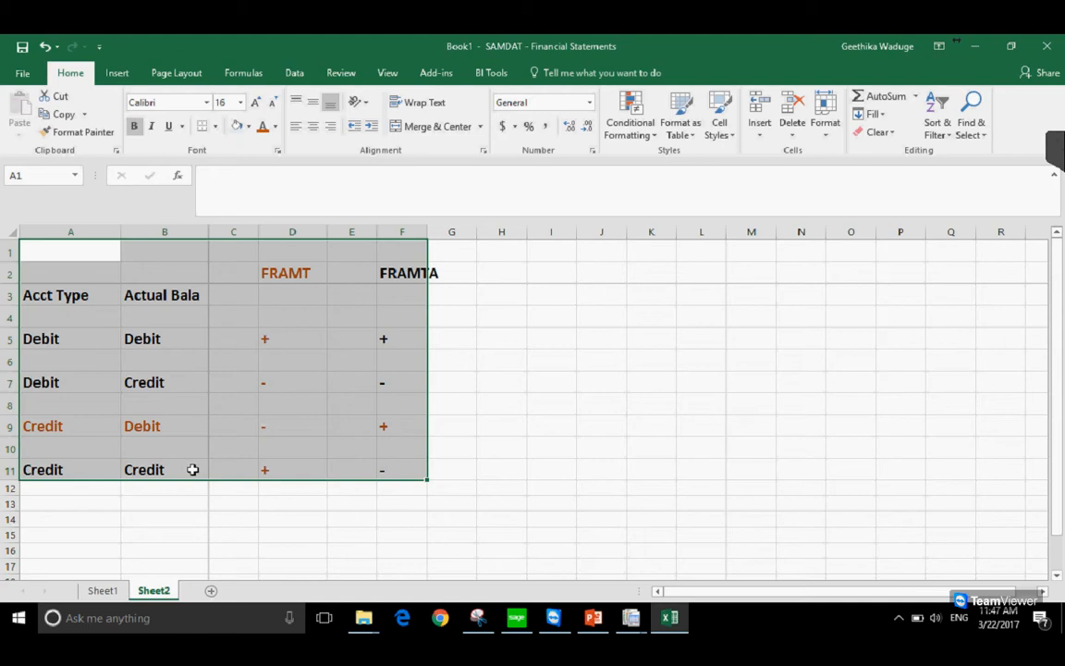
left_click(282, 430)
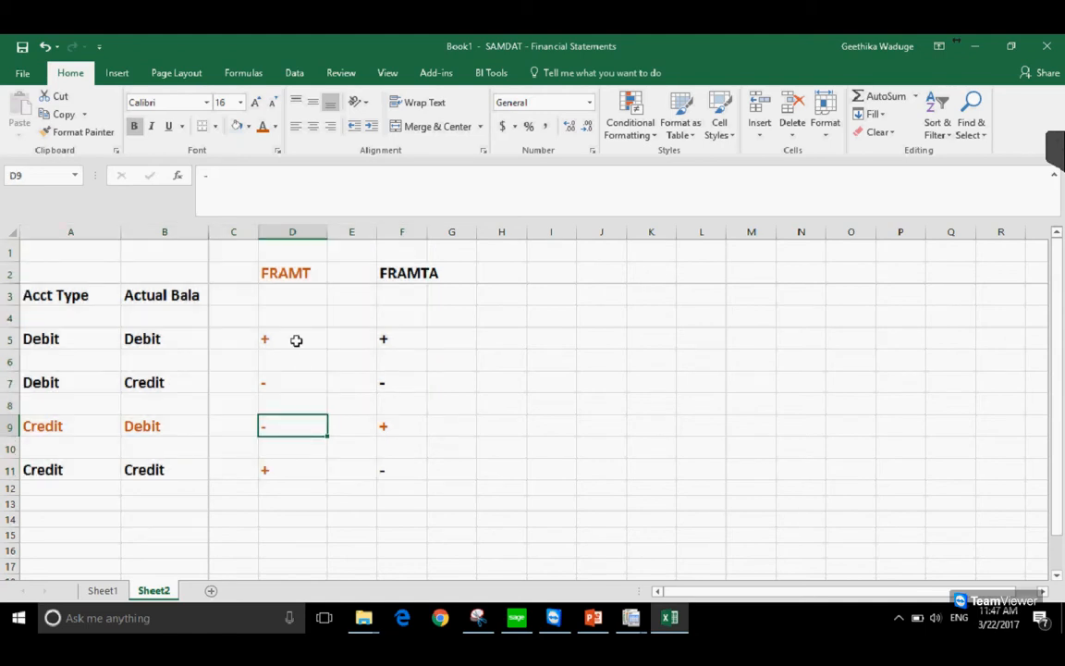
On Sheet1, use FR Paste to put the FRDEBIT function with field BALP (Balance Current Period) into G5
left_click(99, 592)
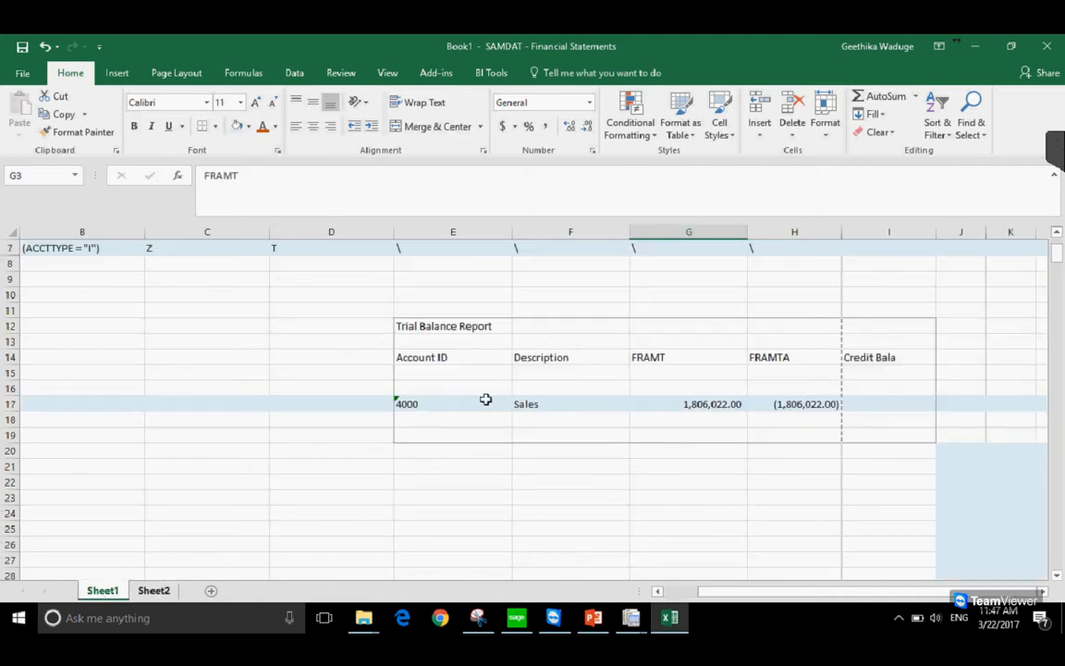
scroll(440, 453, "up", 2)
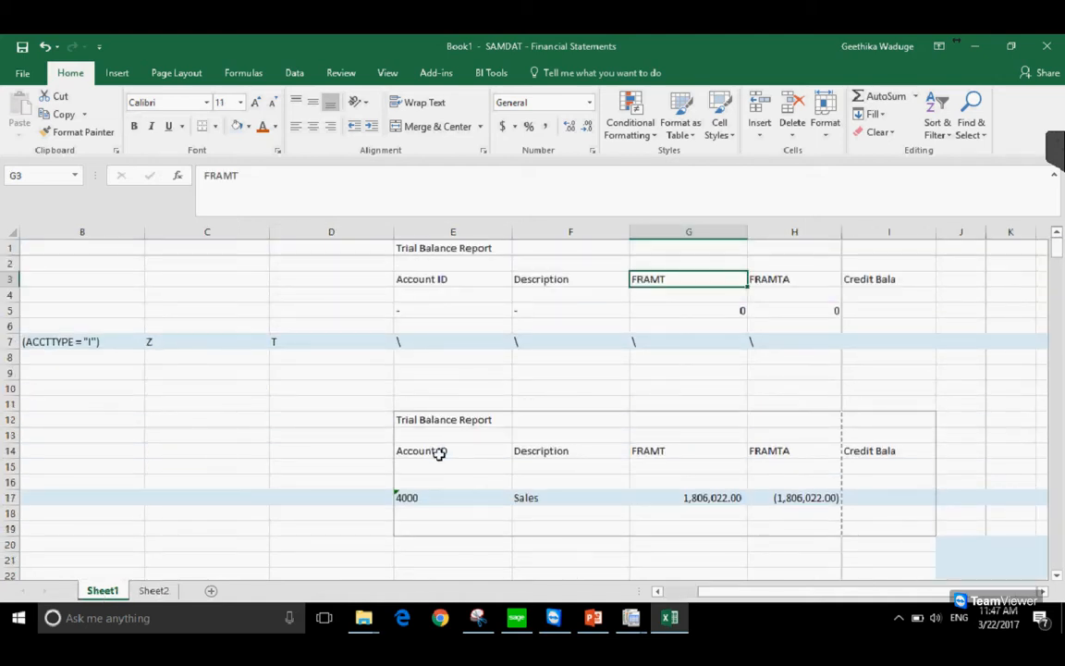
left_click(710, 310)
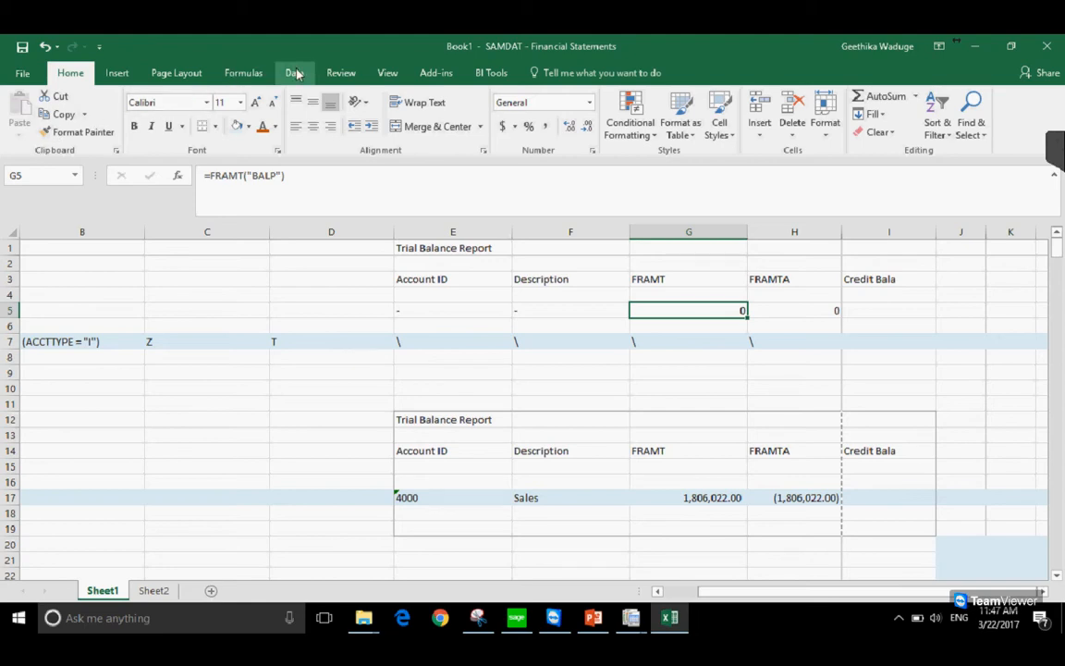
left_click(437, 72)
left_click(28, 113)
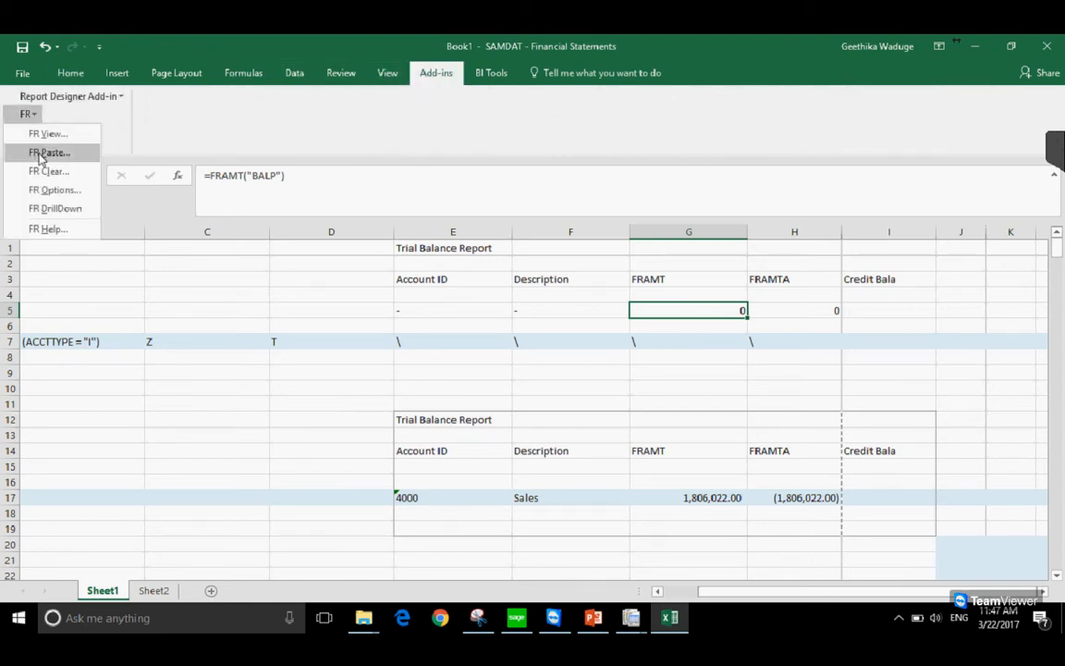
left_click(40, 154)
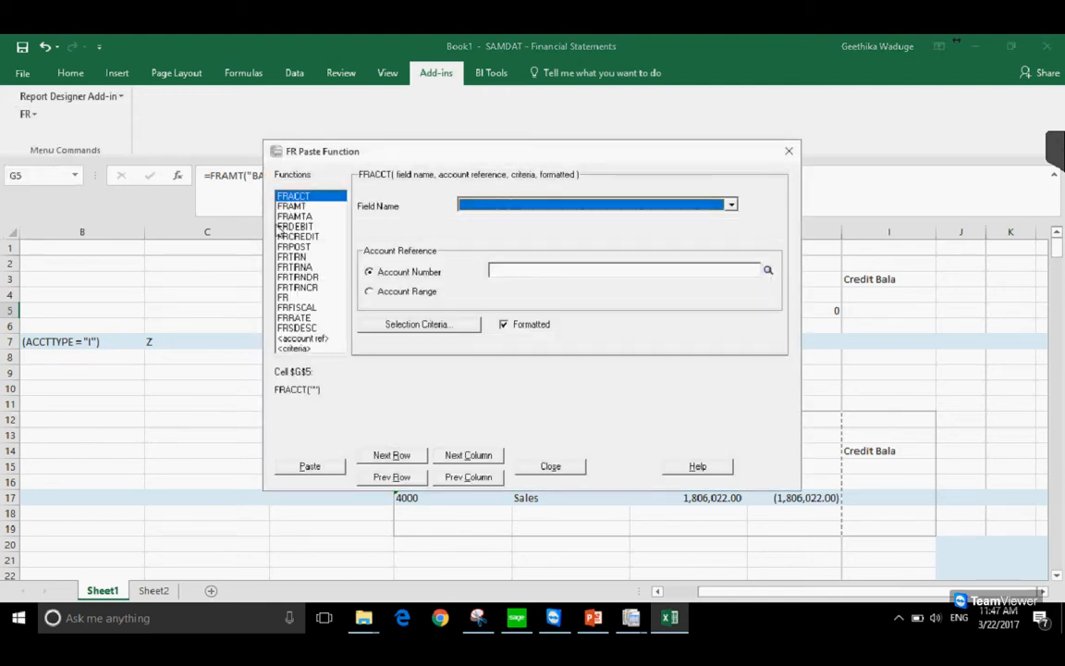
left_click(295, 226)
left_click(297, 237)
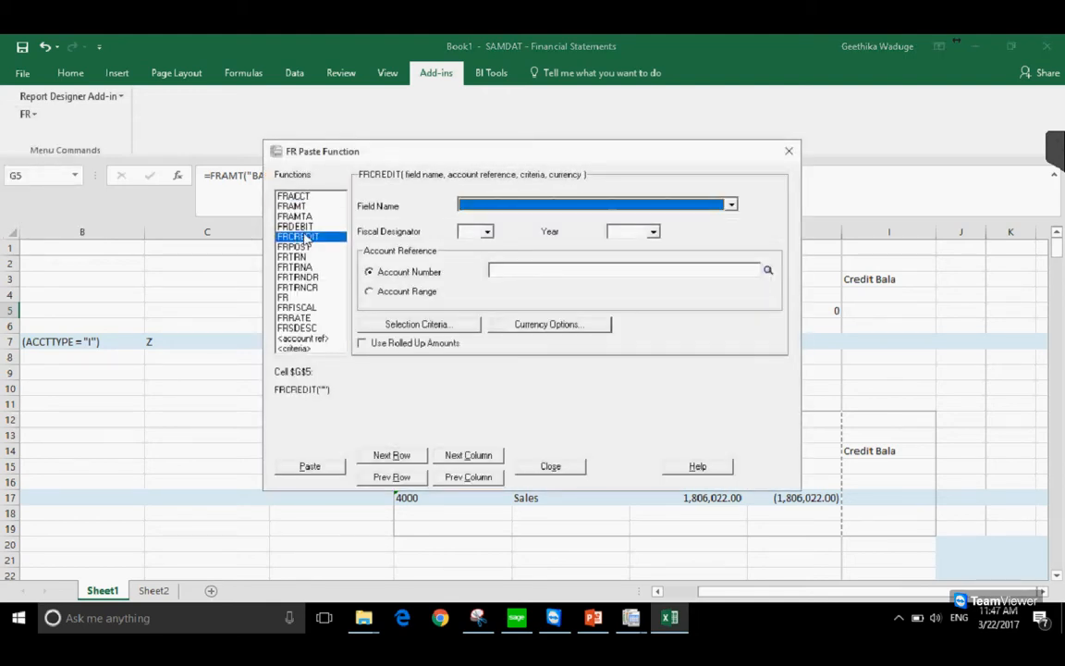
mouse_move(345, 157)
left_mouse_down()
mouse_move(333, 294)
mouse_move(340, 176)
left_mouse_up()
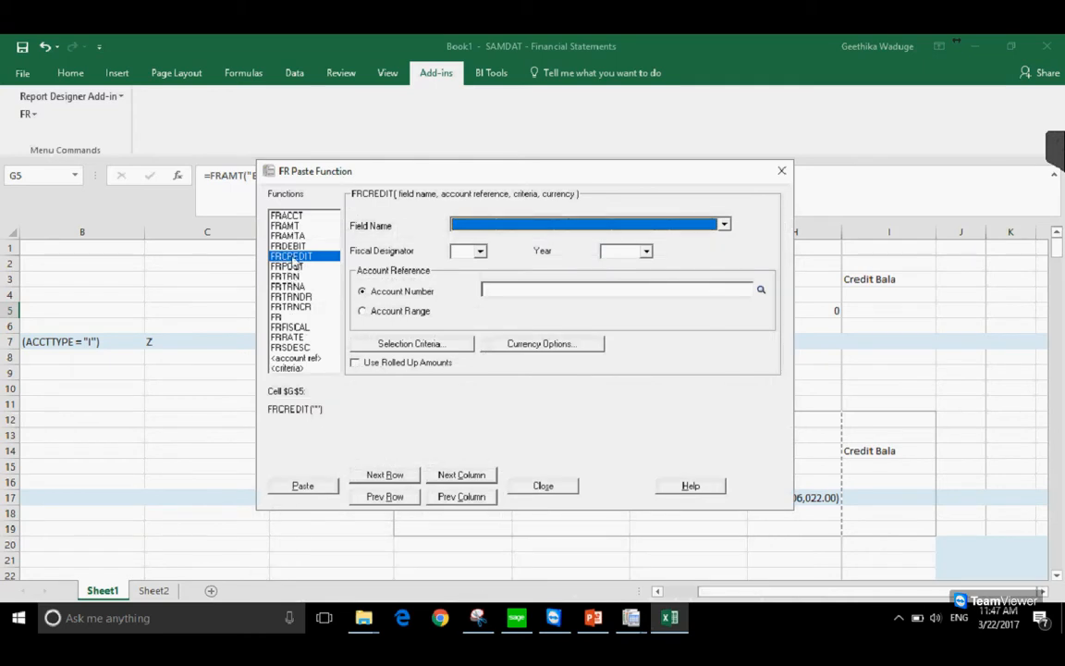
left_click(294, 246)
left_click(467, 226)
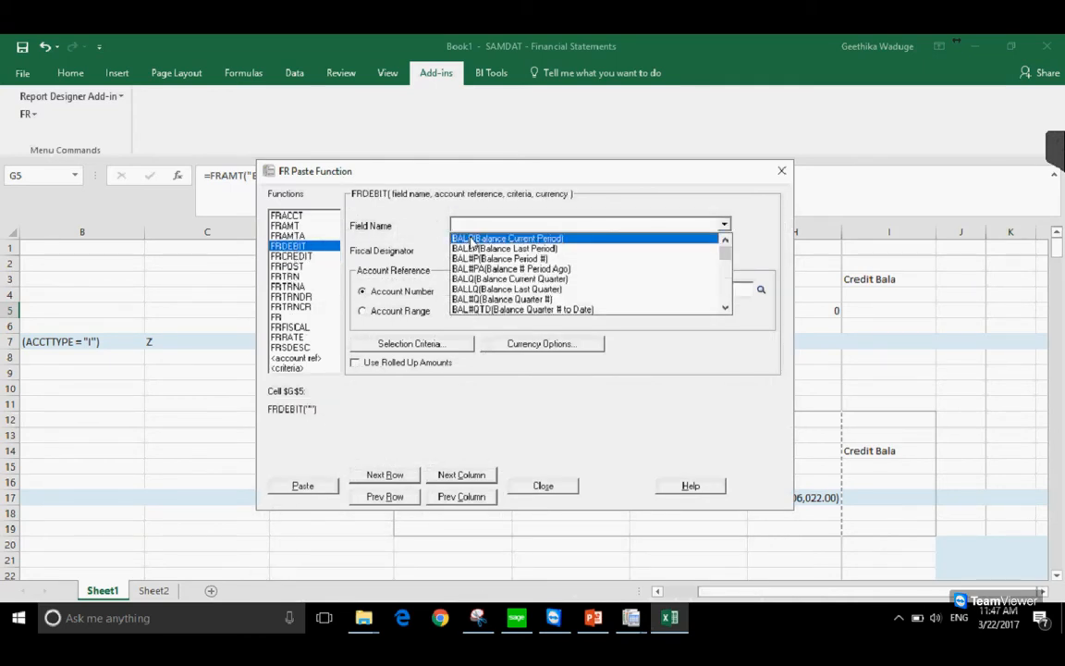
left_click(472, 243)
left_click_drag(484, 173, 284, 123)
left_click(104, 437)
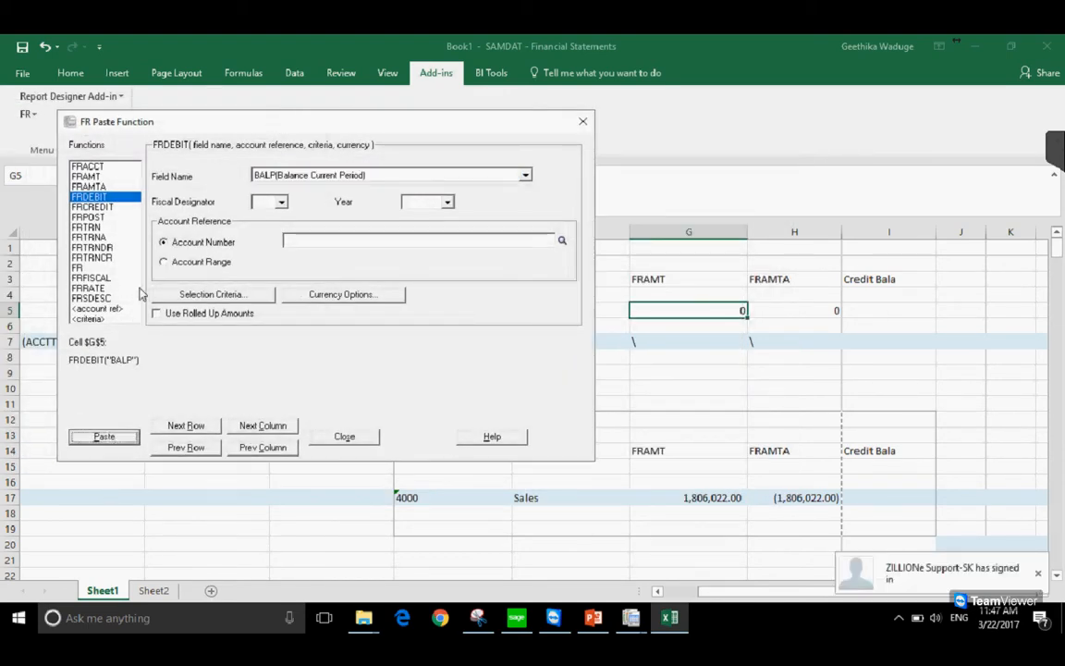
Paste the FRCREDIT function with field BALP (Balance Current Period) into H5 and close the FR Paste Function dialog
left_click(93, 207)
left_click(292, 179)
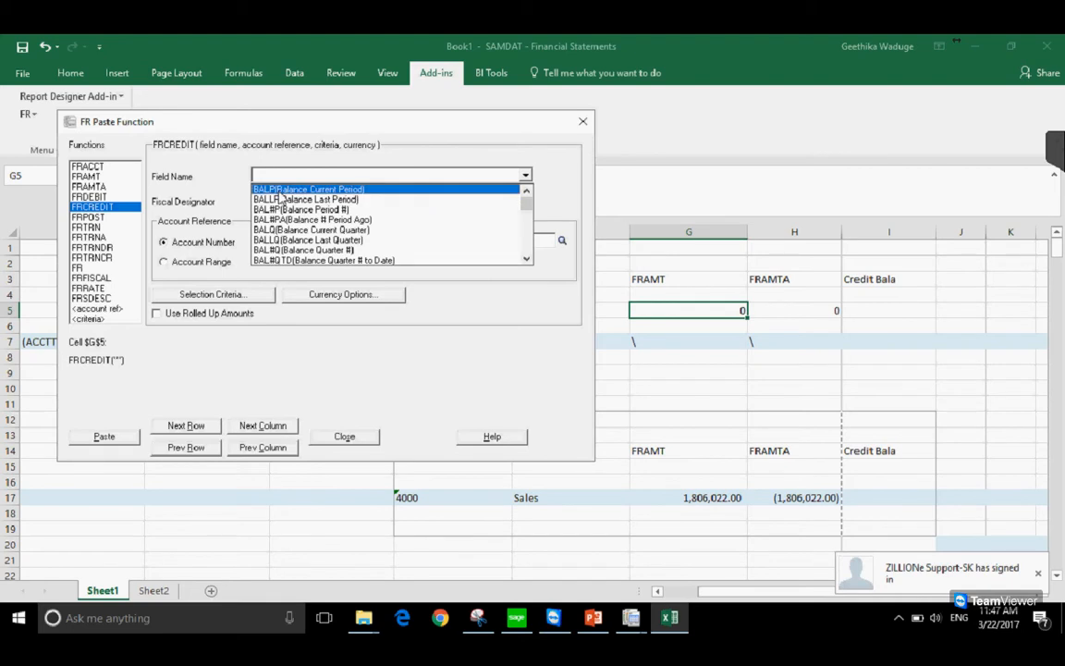
left_click(292, 186)
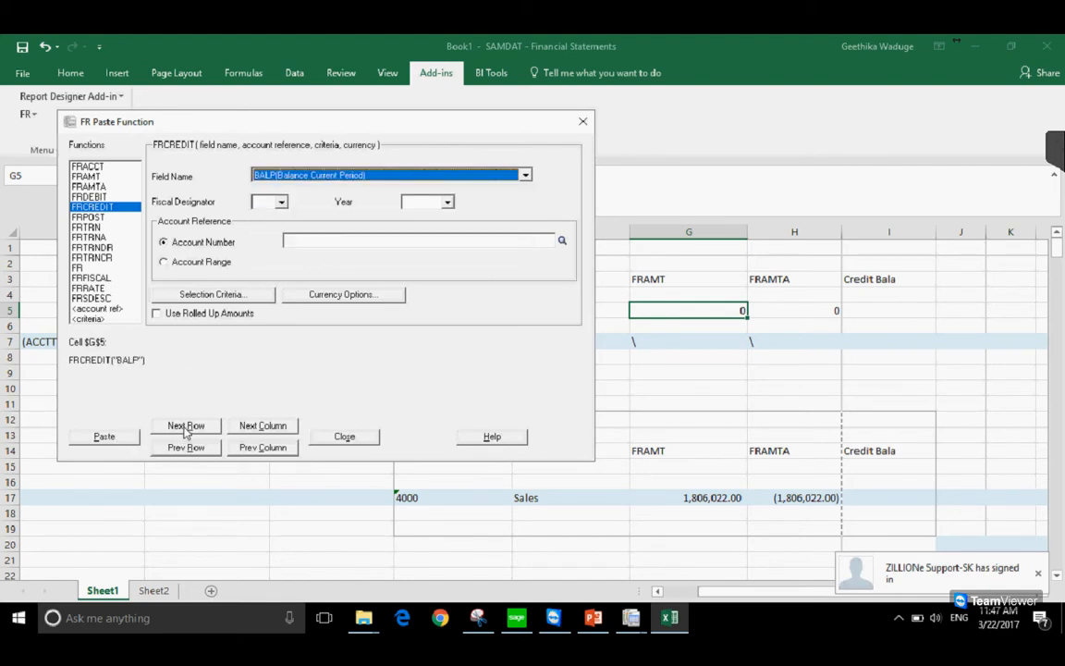
left_click(185, 431)
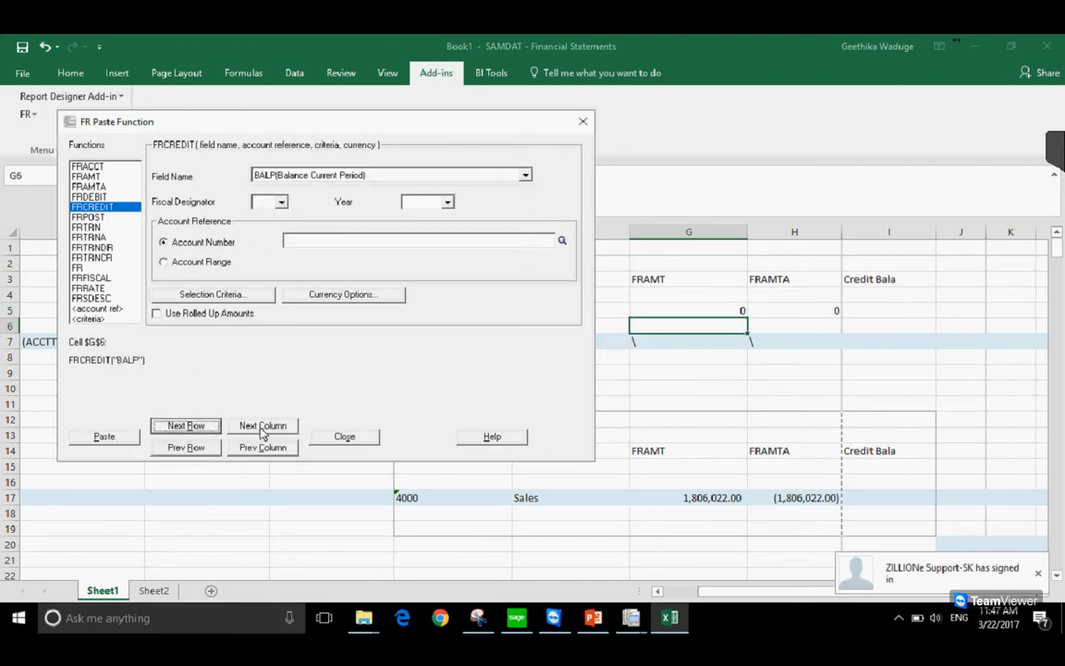
left_click(263, 431)
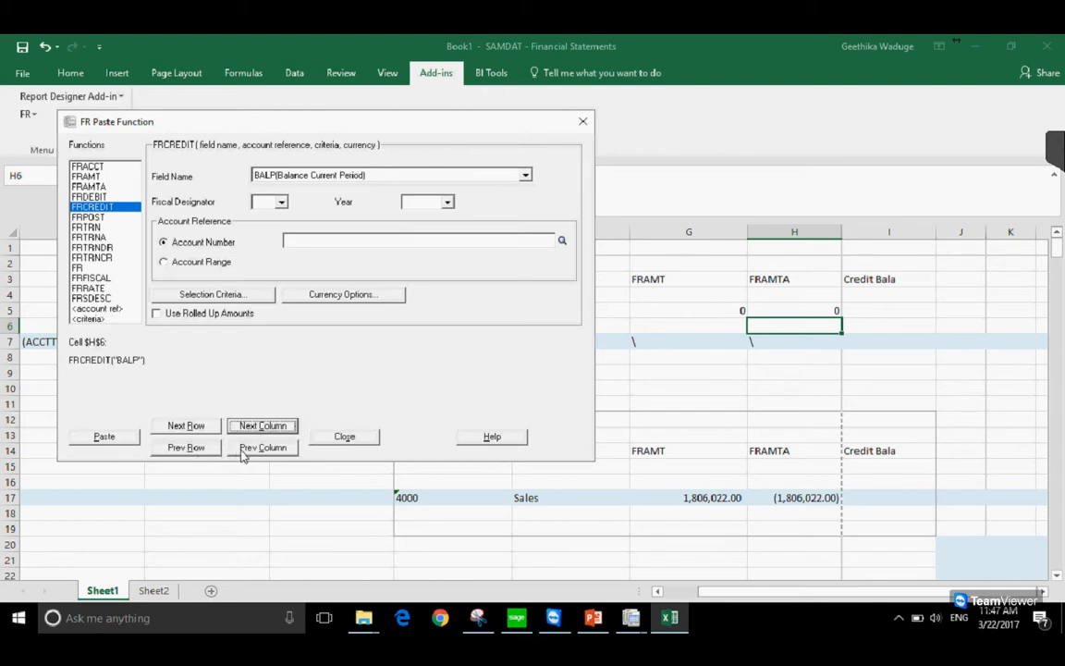
left_click(200, 451)
left_click(104, 438)
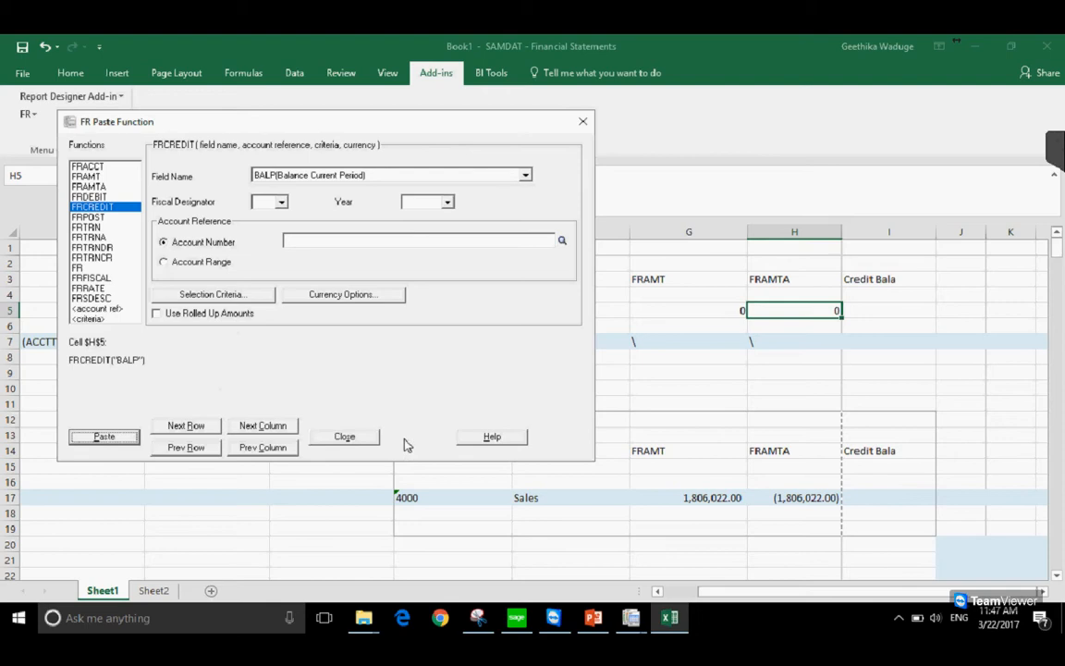
left_click(353, 438)
Replace the column headings in G3 and H3 with Debit and Credit
left_click(671, 280)
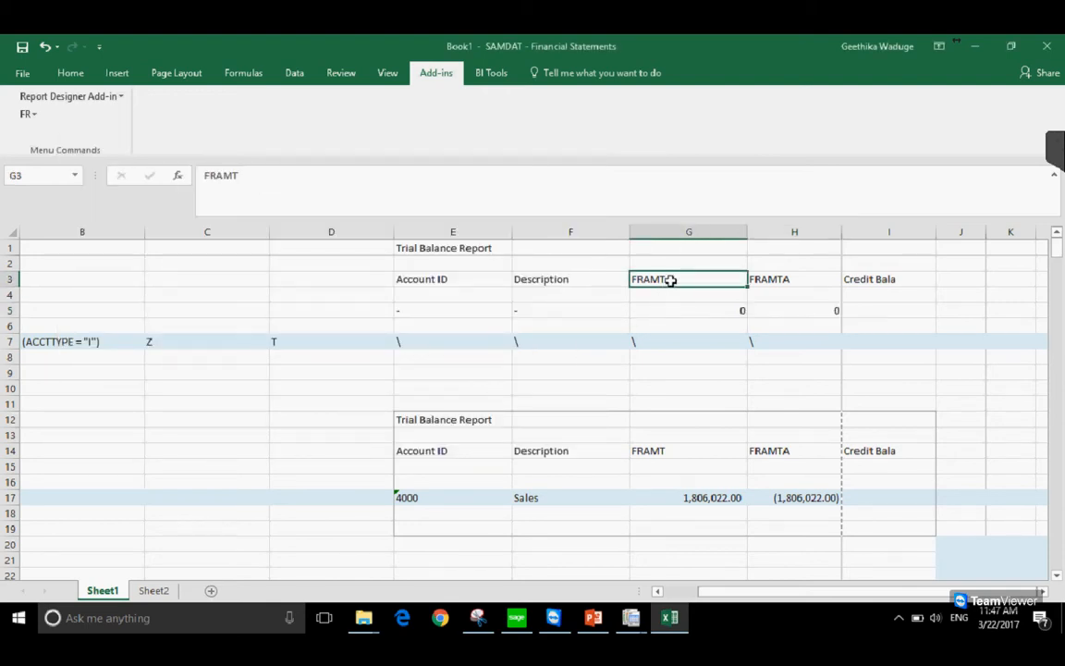
type("De")
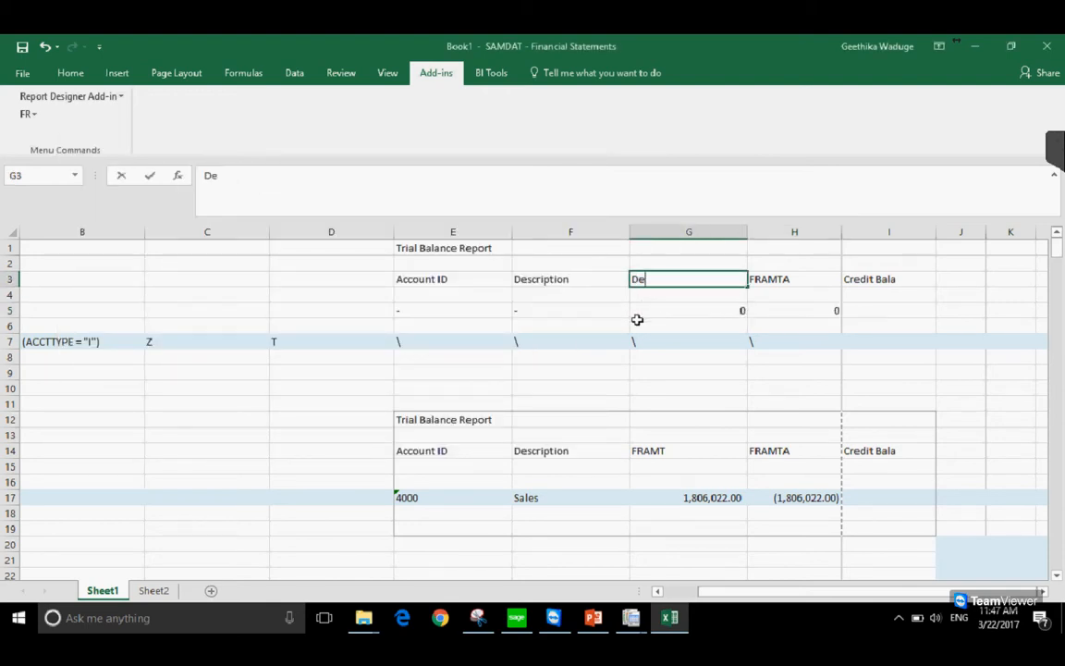
type("bit")
key("Tab")
type("Credit")
key("Return")
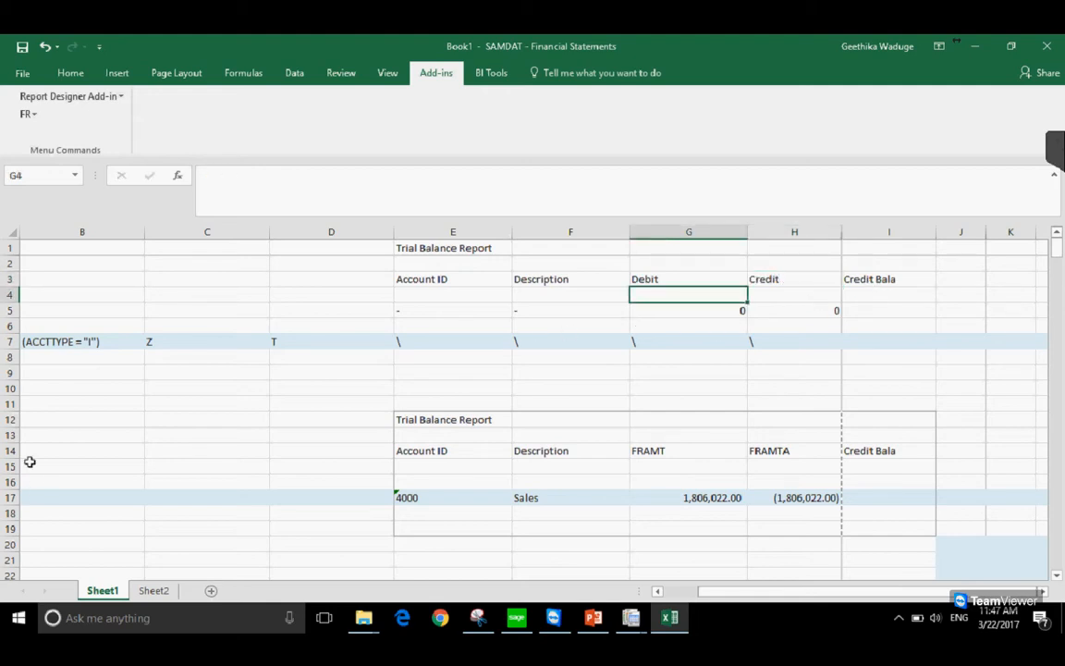
Set the account reference in A7 to %% as text and regenerate the report with FR View
left_click(79, 345)
left_click_drag(703, 591, 666, 591)
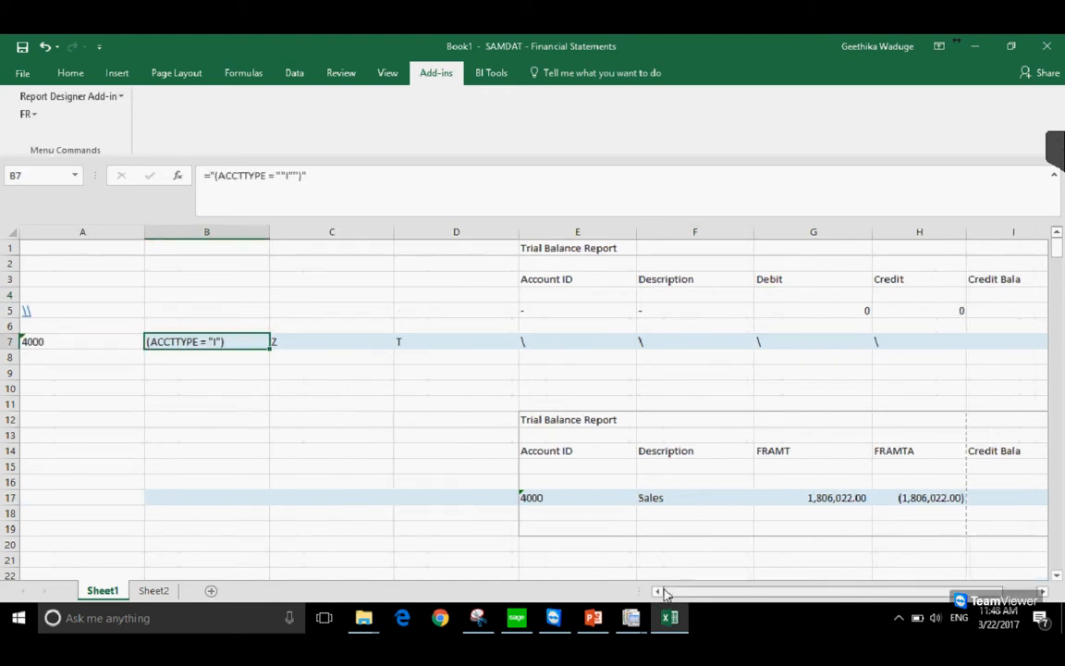
left_click(72, 347)
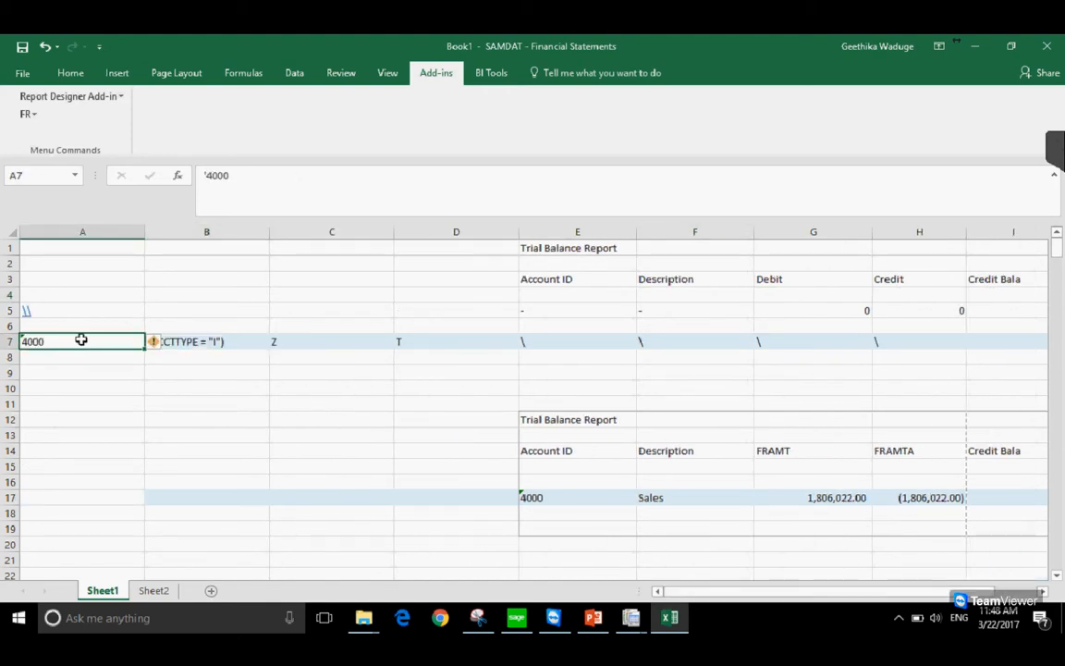
type("'")
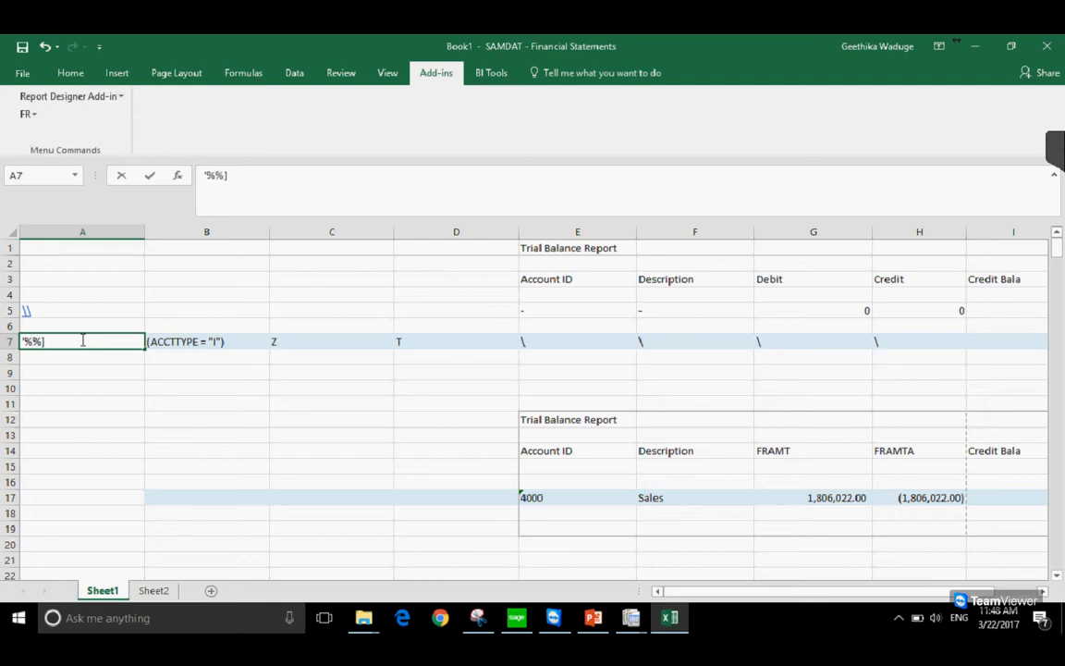
type("%%")
key("Return")
left_click(29, 115)
left_click(51, 130)
left_click(355, 500)
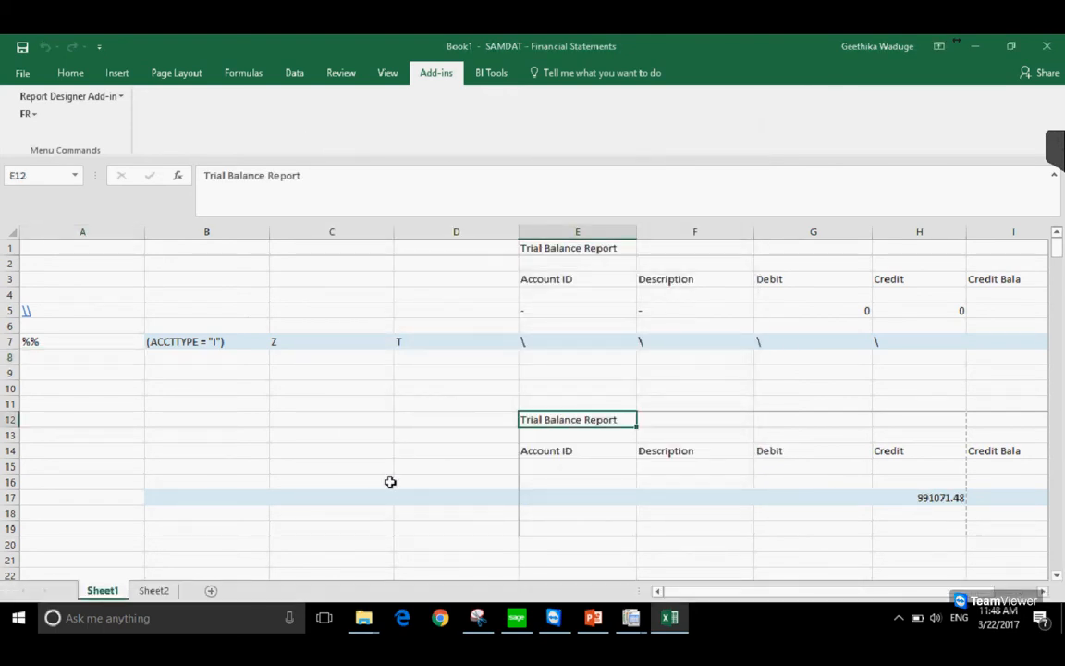
Change the consolidation setting in D7 to D and regenerate the report with FR View
left_click(483, 347)
type("D")
key("Return")
left_click(27, 114)
left_click(26, 134)
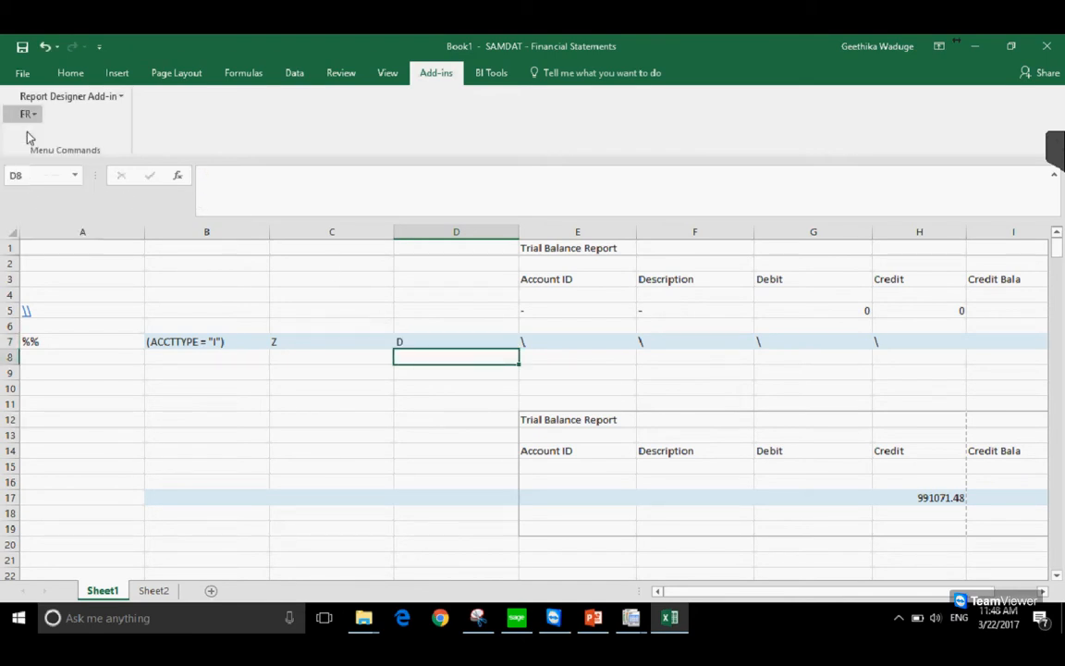
left_click(348, 497)
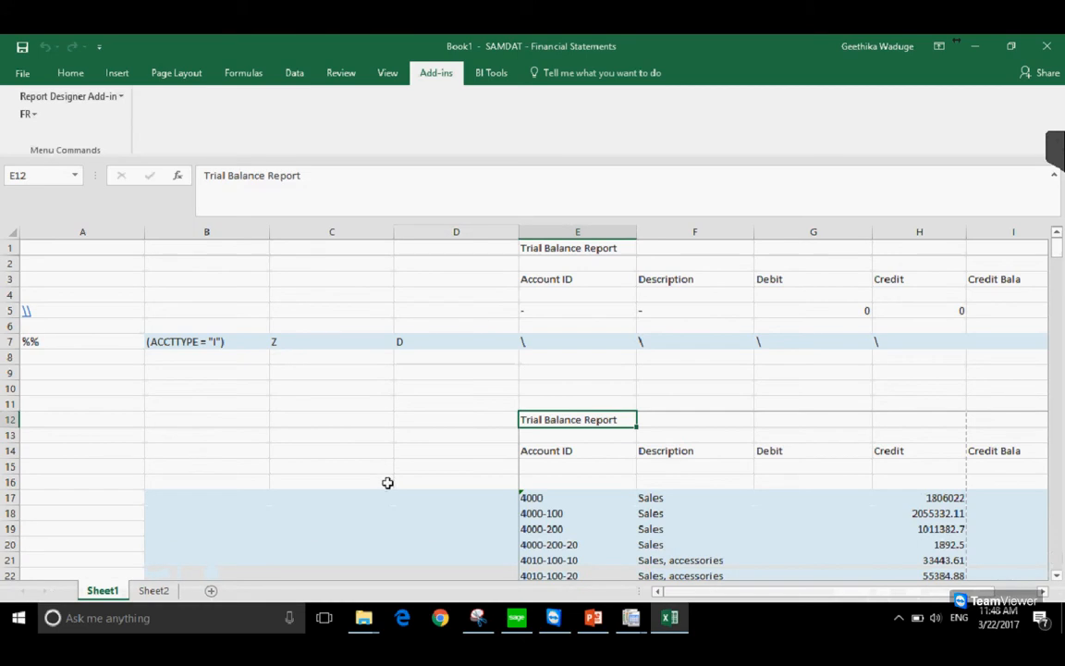
Examine how the generated account balances are split between the Debit and Credit columns, including sales, sales returns and cost of goods sold
scroll(436, 475, "down", 2)
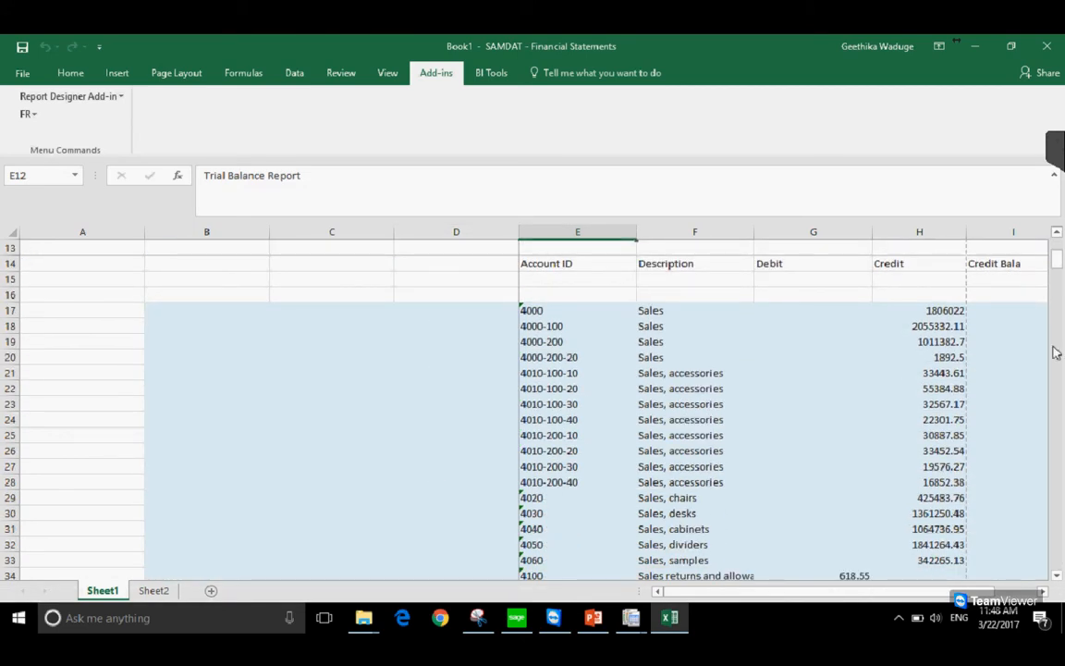
left_click_drag(953, 313, 951, 565)
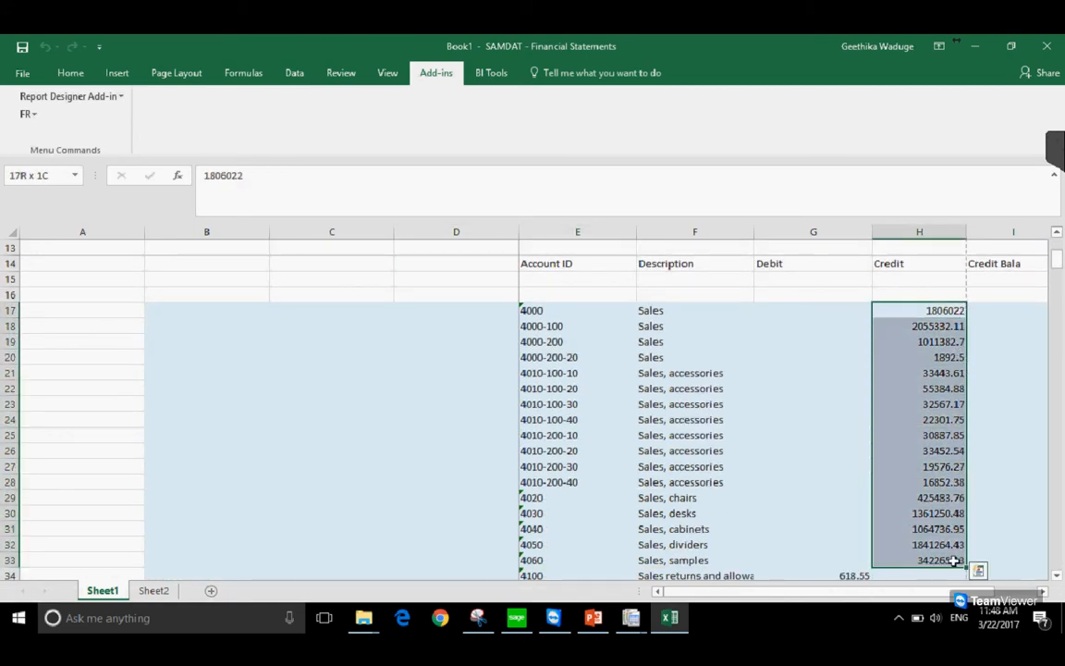
scroll(637, 485, "down", 2)
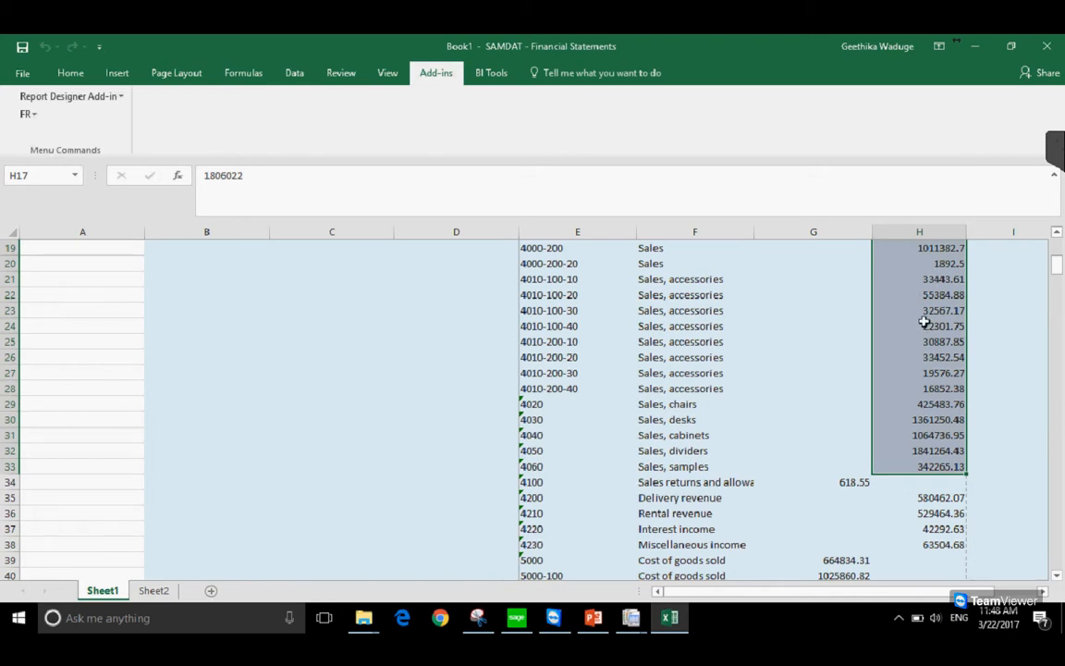
scroll(929, 277, "up", 4)
left_click_drag(923, 404, 941, 466)
left_click(835, 481)
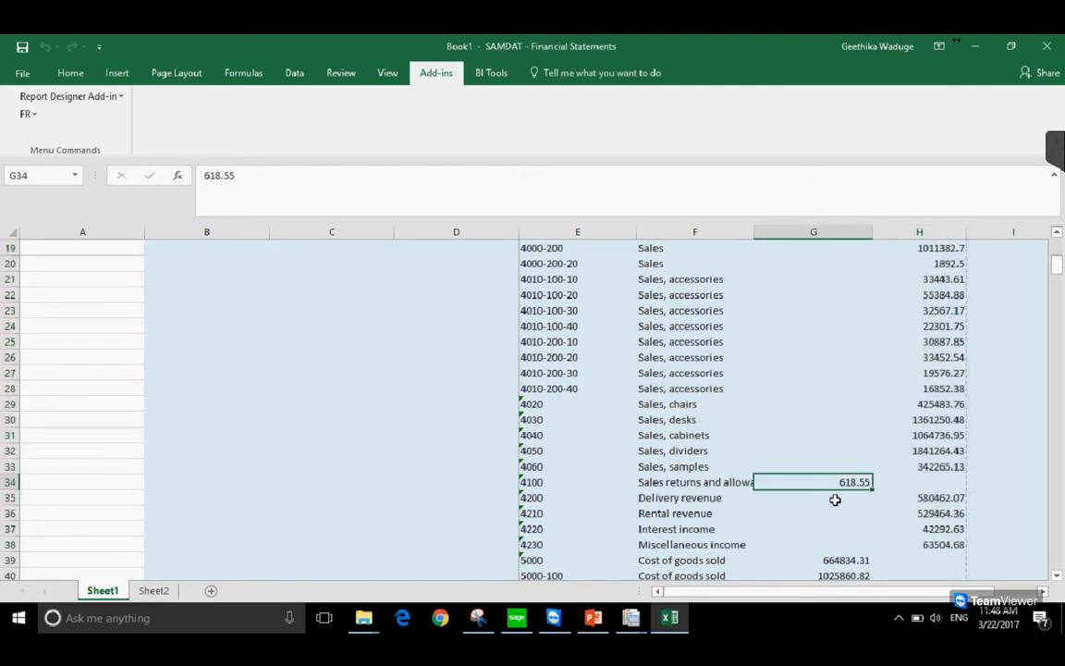
scroll(832, 496, "down", 2)
left_click(847, 469)
left_click_drag(847, 473, 751, 552)
scroll(751, 553, "down", 6)
scroll(754, 555, "up", 4)
scroll(752, 555, "up", 6)
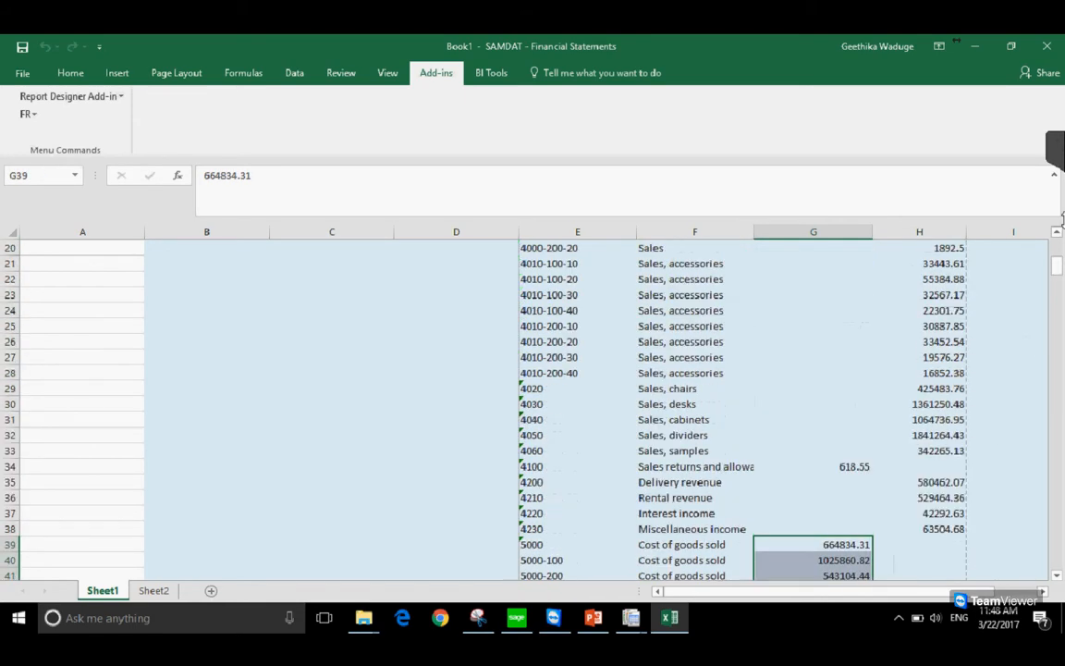
left_click_drag(1058, 268, 1059, 241)
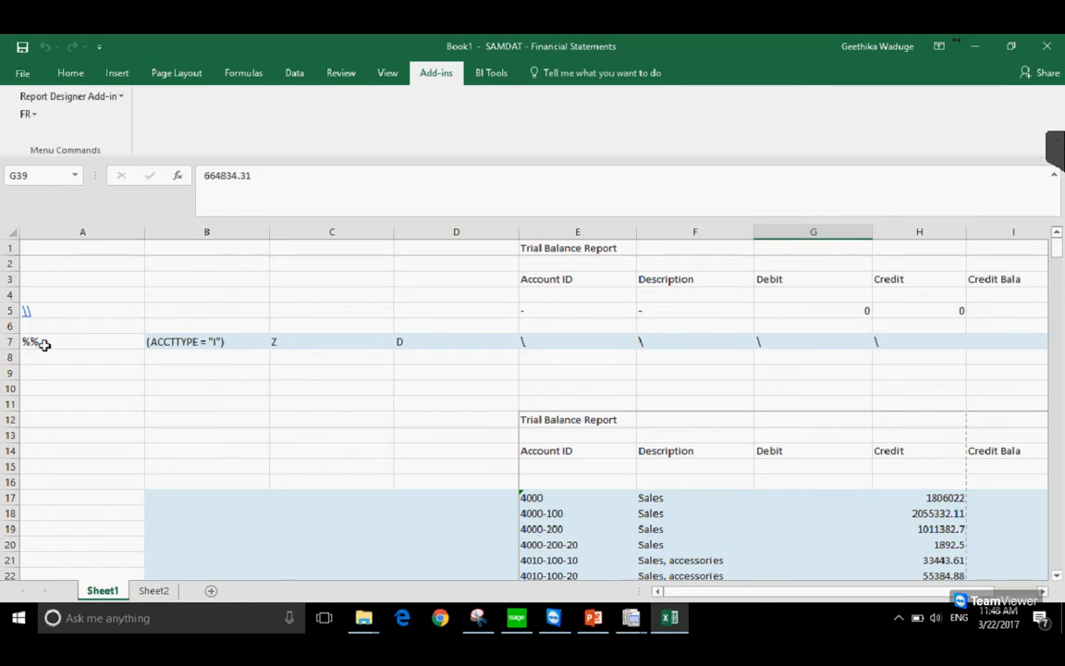
Open the FR Paste Function dialog and compare the FRTRN and FRTRNA functions, ending on FRTRN
left_click(44, 344)
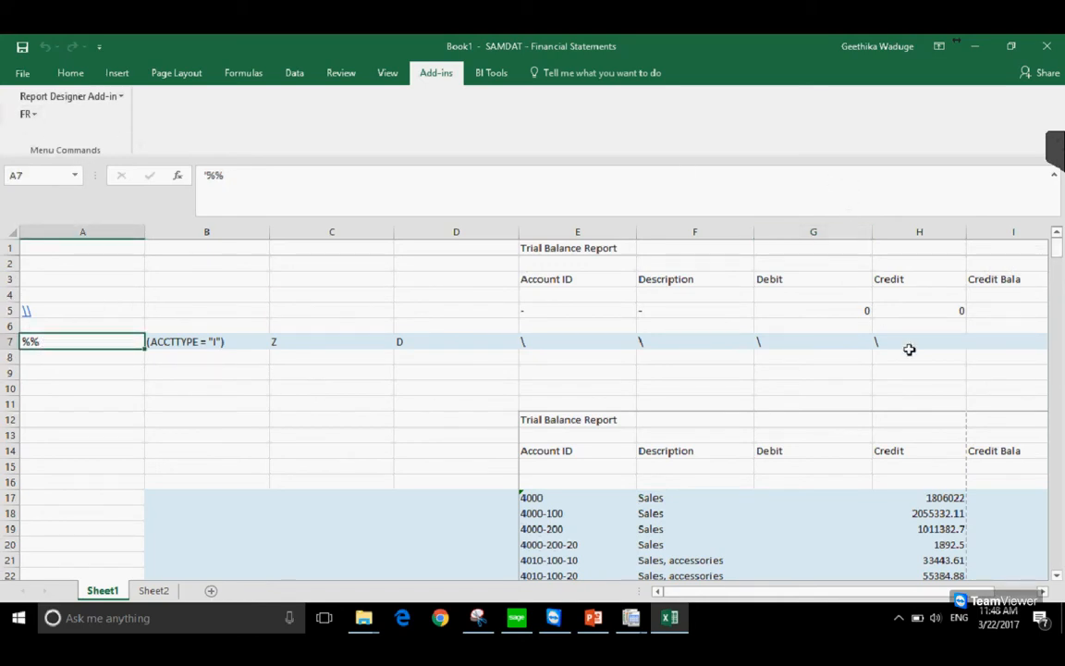
left_click(969, 311)
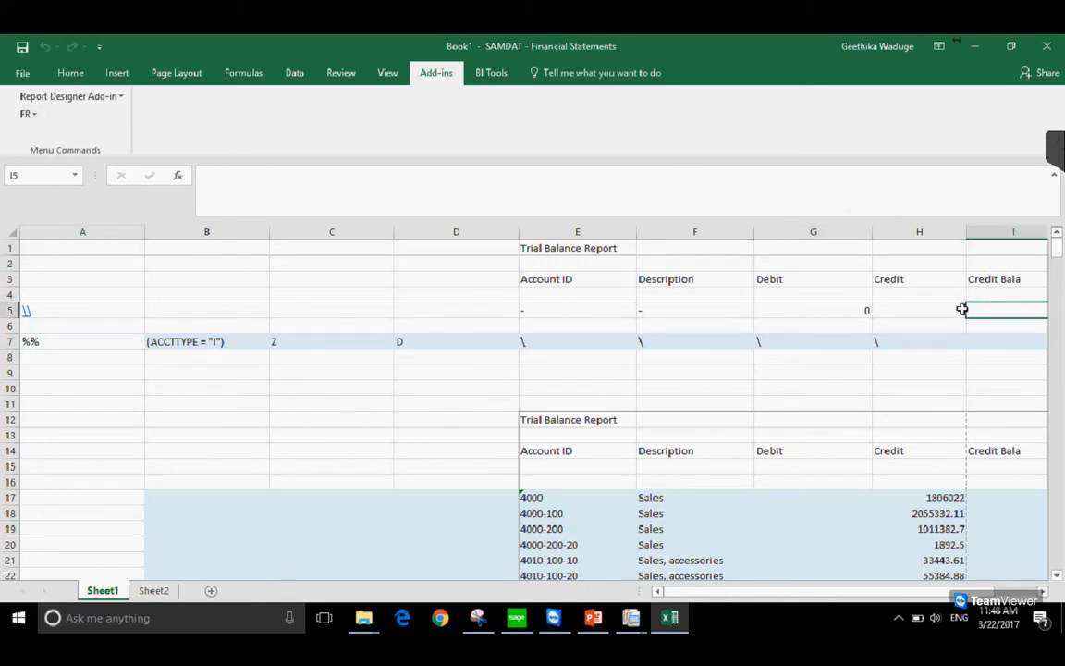
left_click(20, 116)
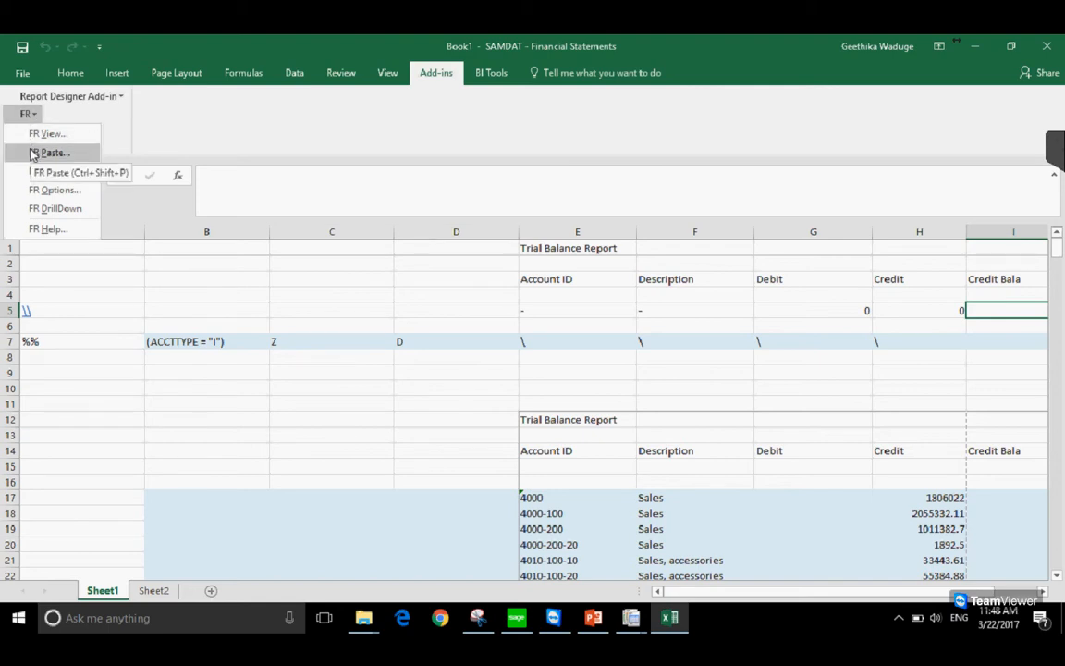
left_click(37, 153)
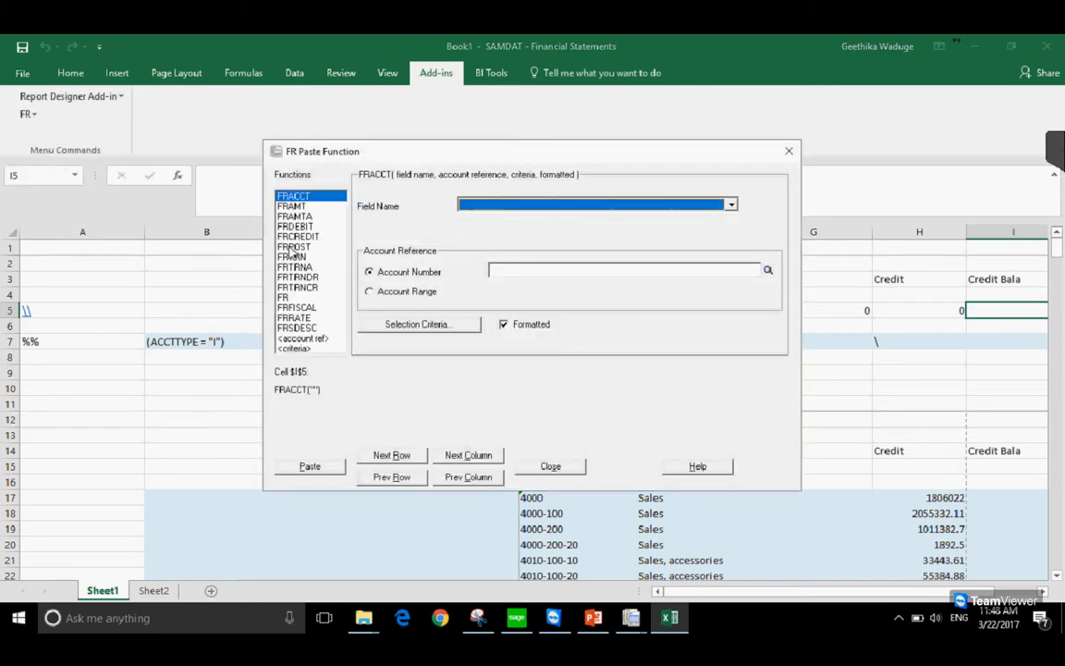
left_click(293, 257)
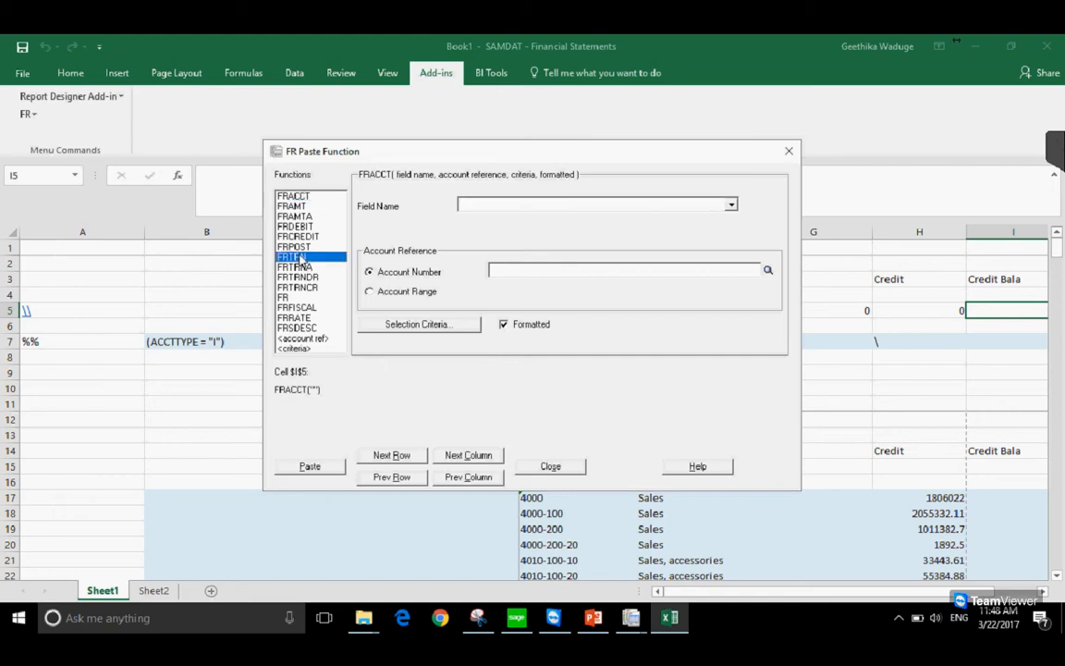
left_click(298, 266)
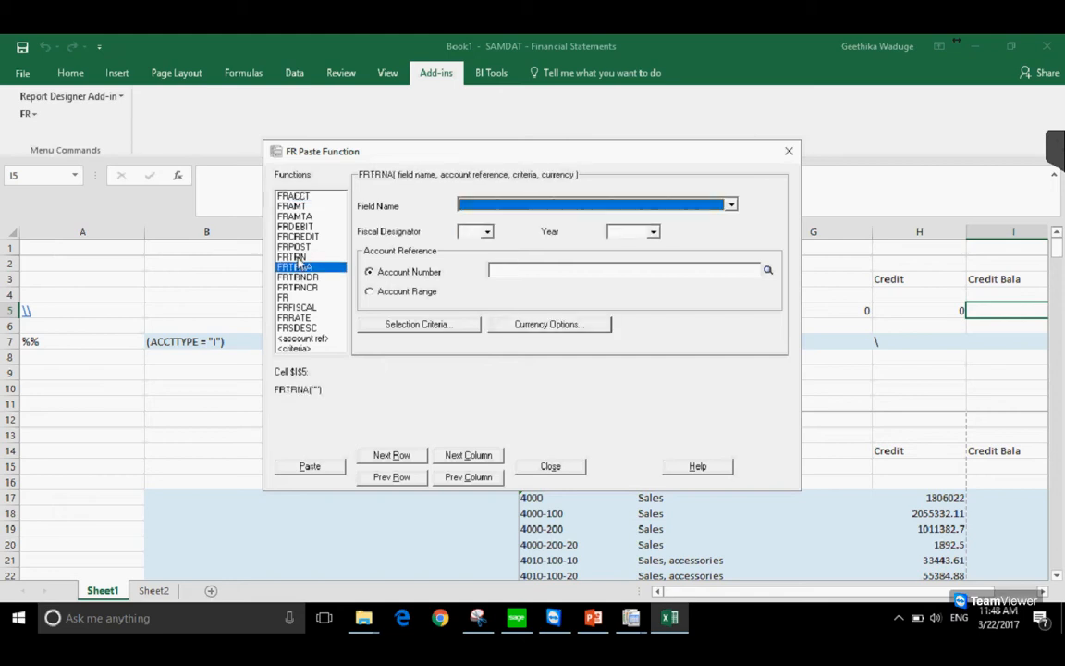
key("Up")
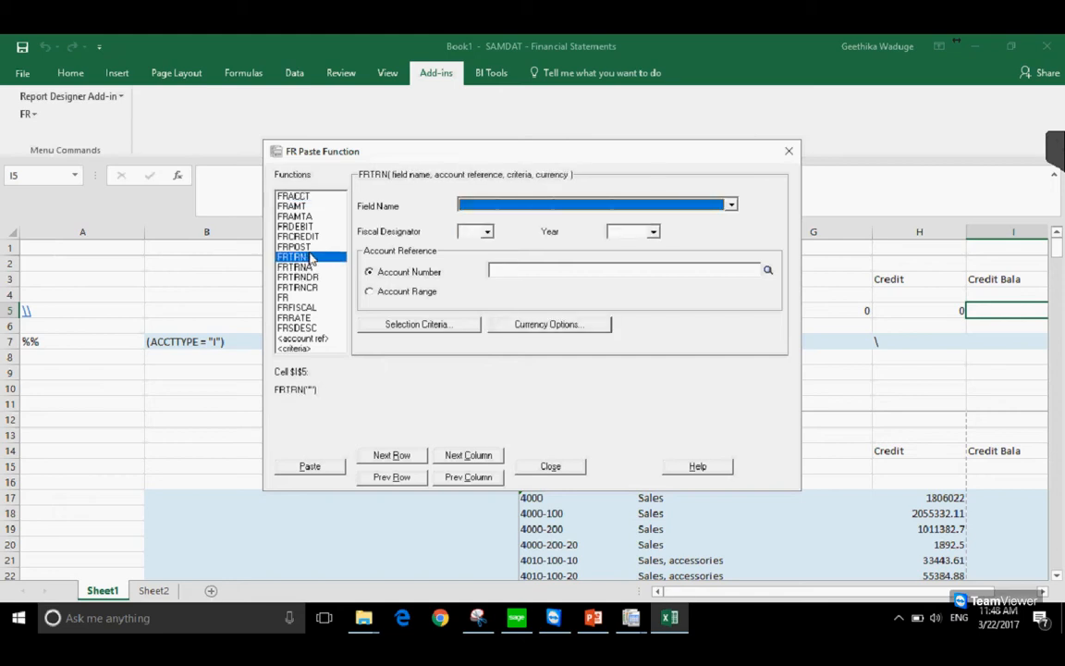
key("Down")
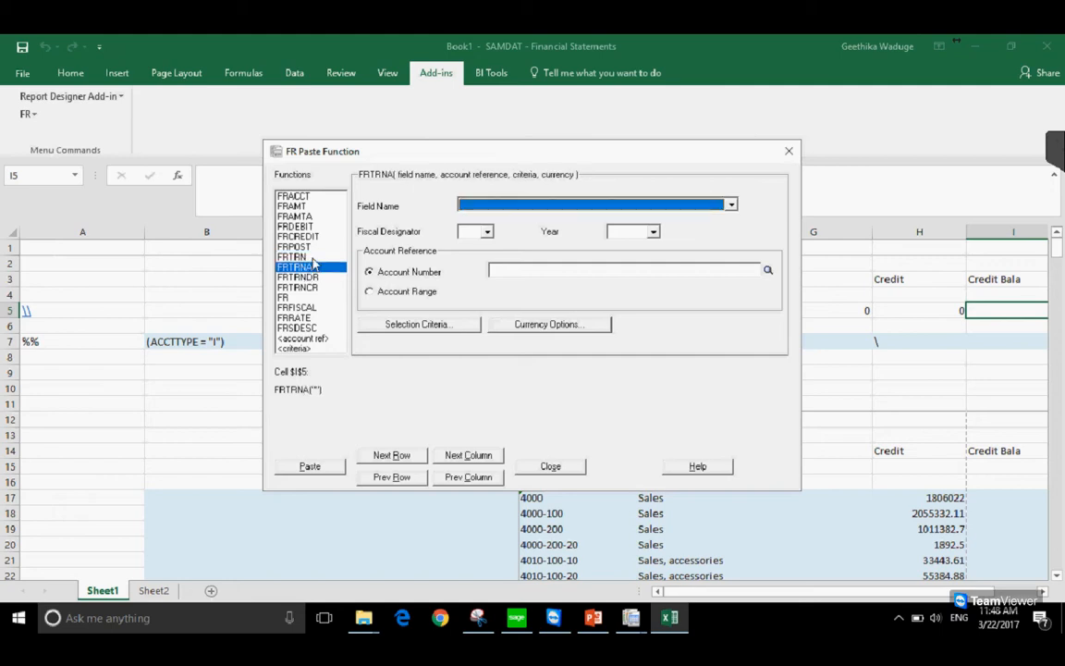
key("Up")
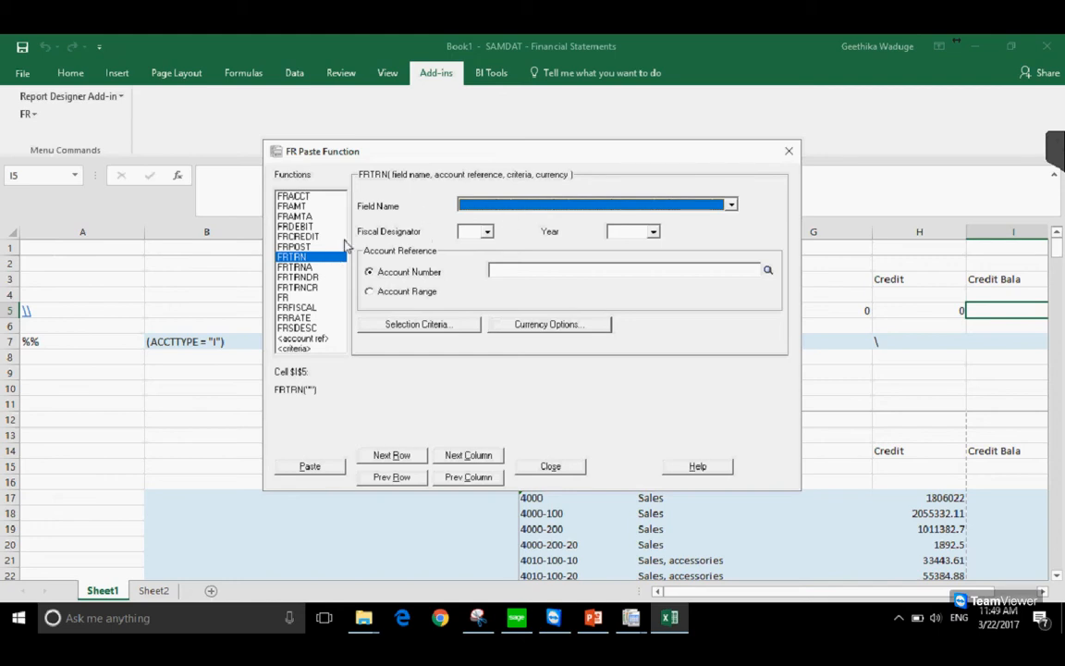
Paste the FRTRN function with field NETYTD (Net Year to Date) into G5 and close the FR Paste Function dialog
left_click_drag(479, 155, 155, 123)
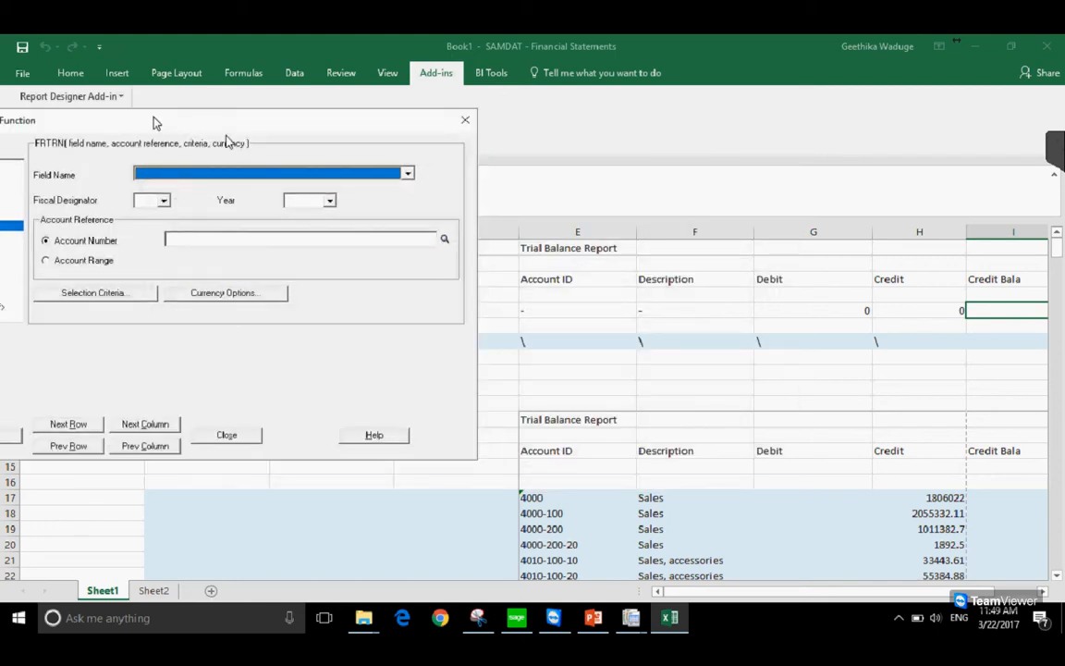
left_click(333, 224)
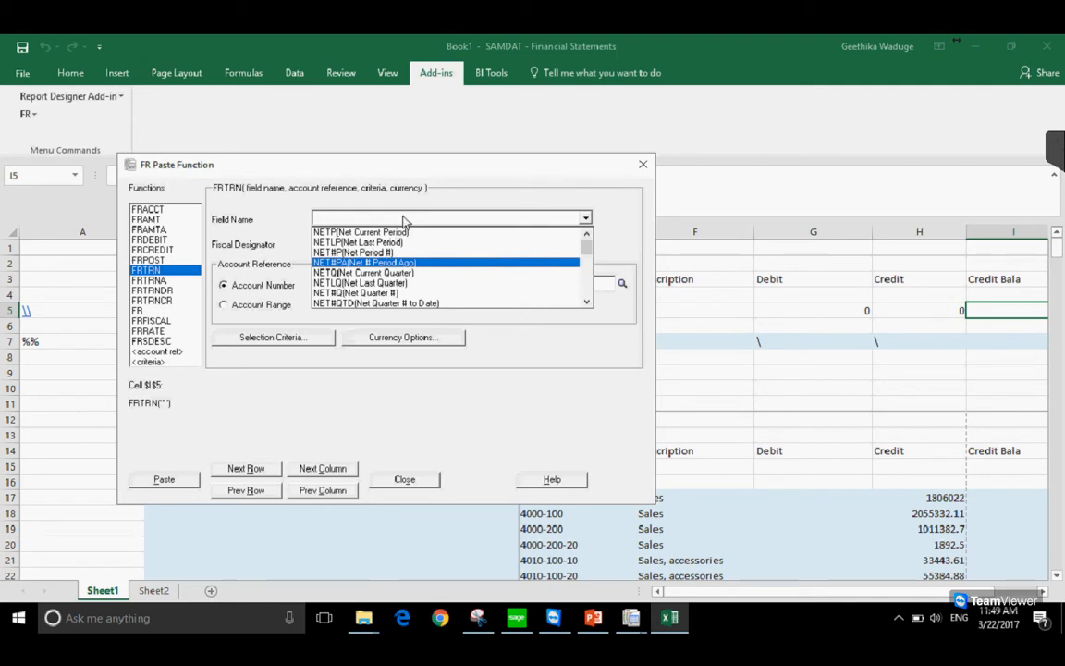
left_click(298, 192)
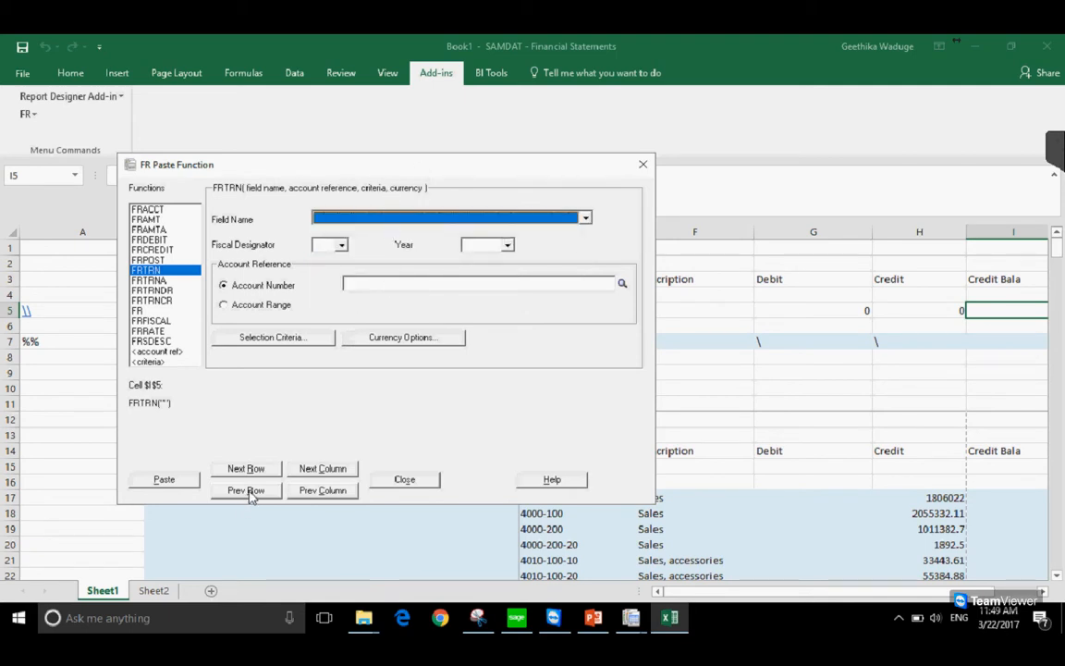
left_click(308, 495)
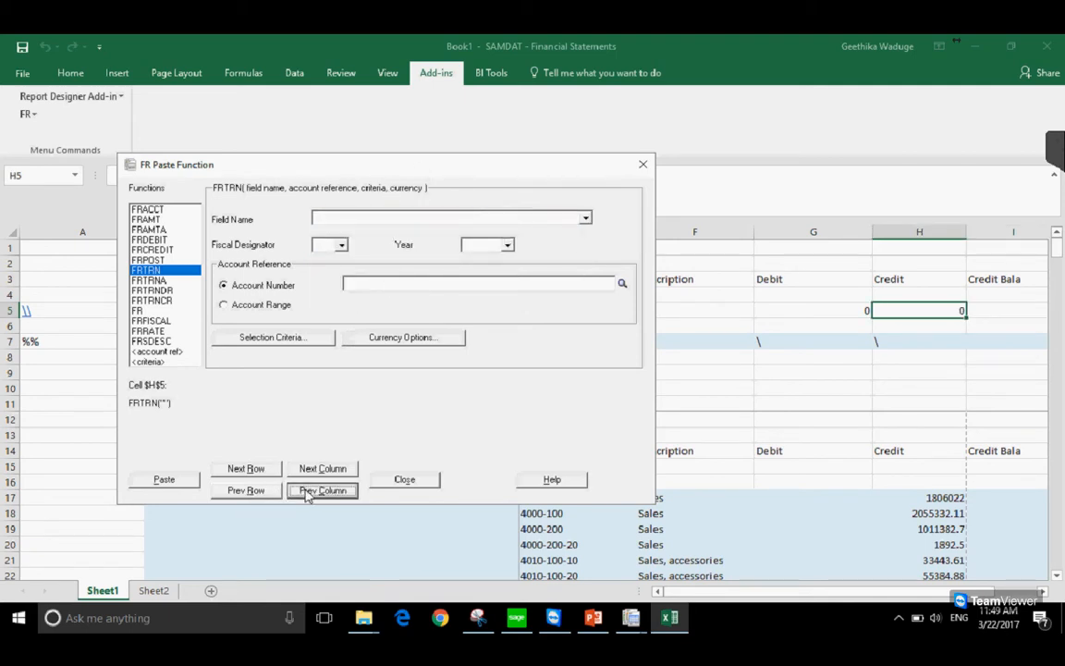
left_click(306, 493)
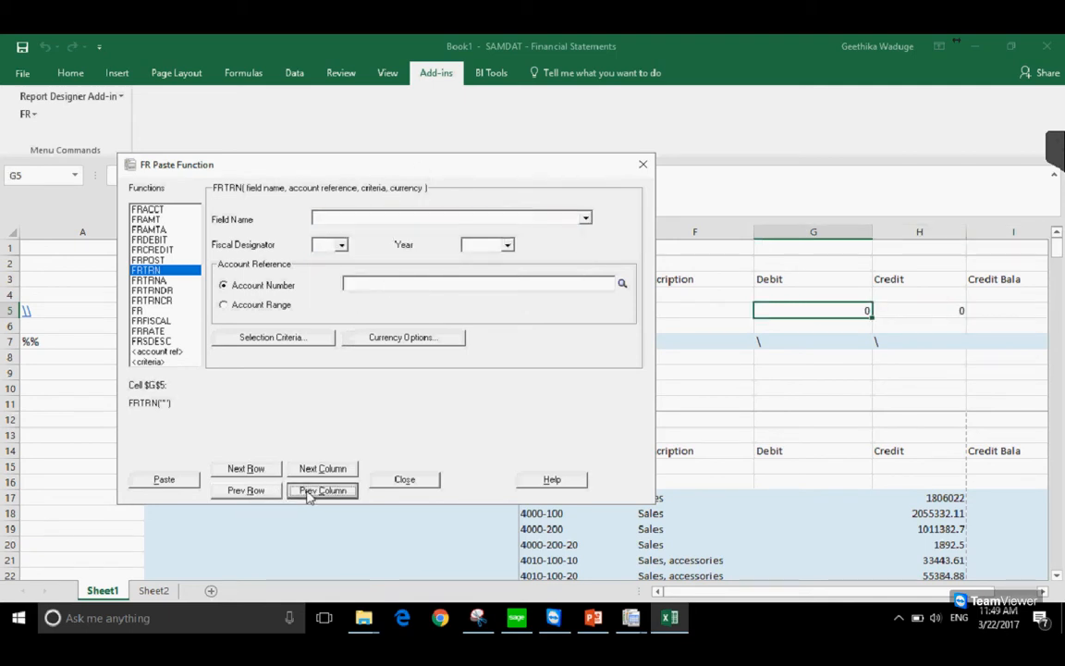
left_click(319, 218)
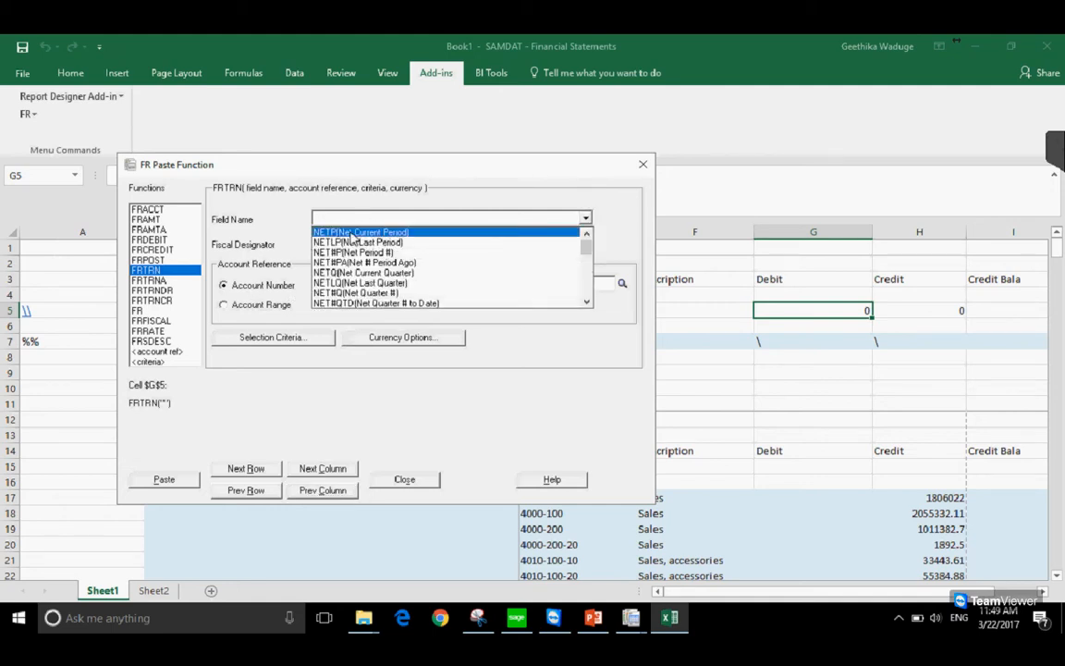
scroll(389, 263, "down", 2)
scroll(396, 269, "down", 3)
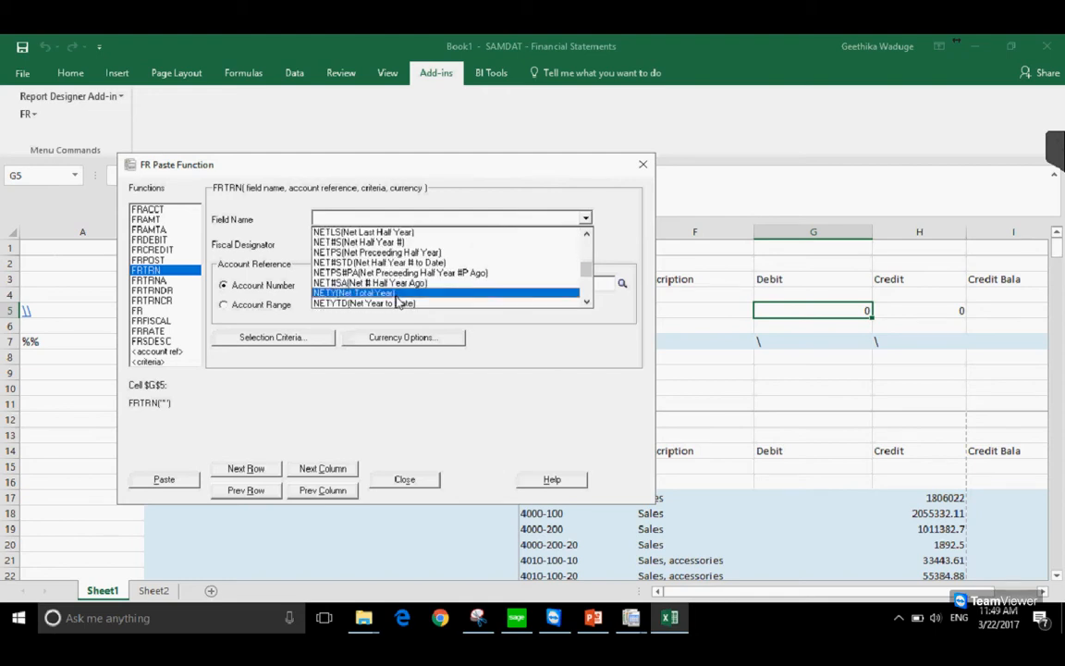
left_click(393, 303)
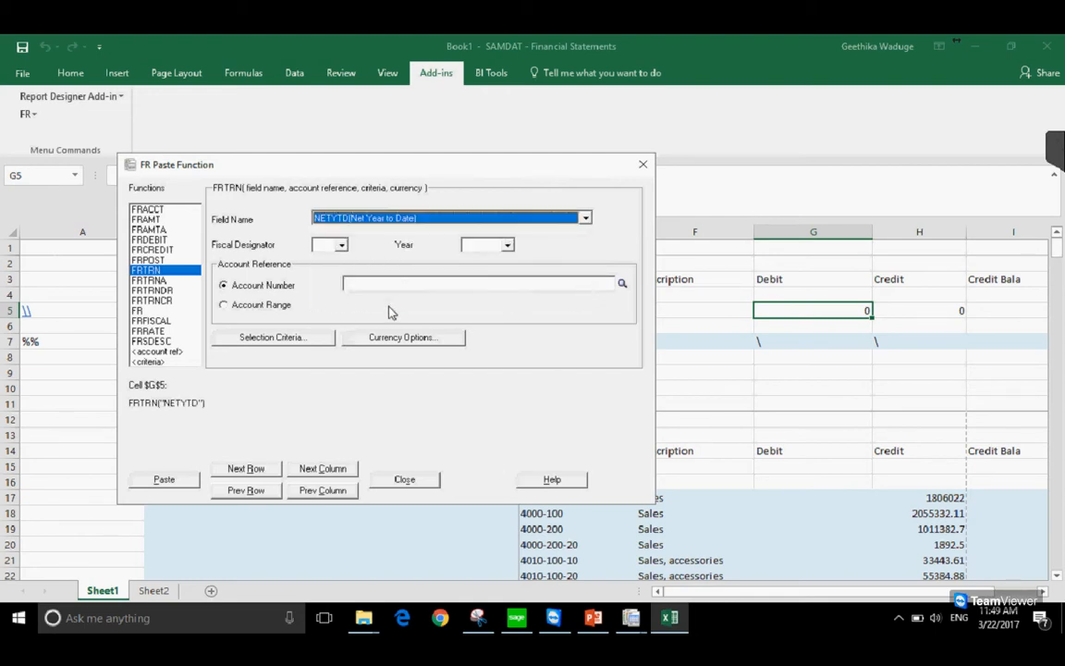
left_click(174, 480)
left_click(398, 483)
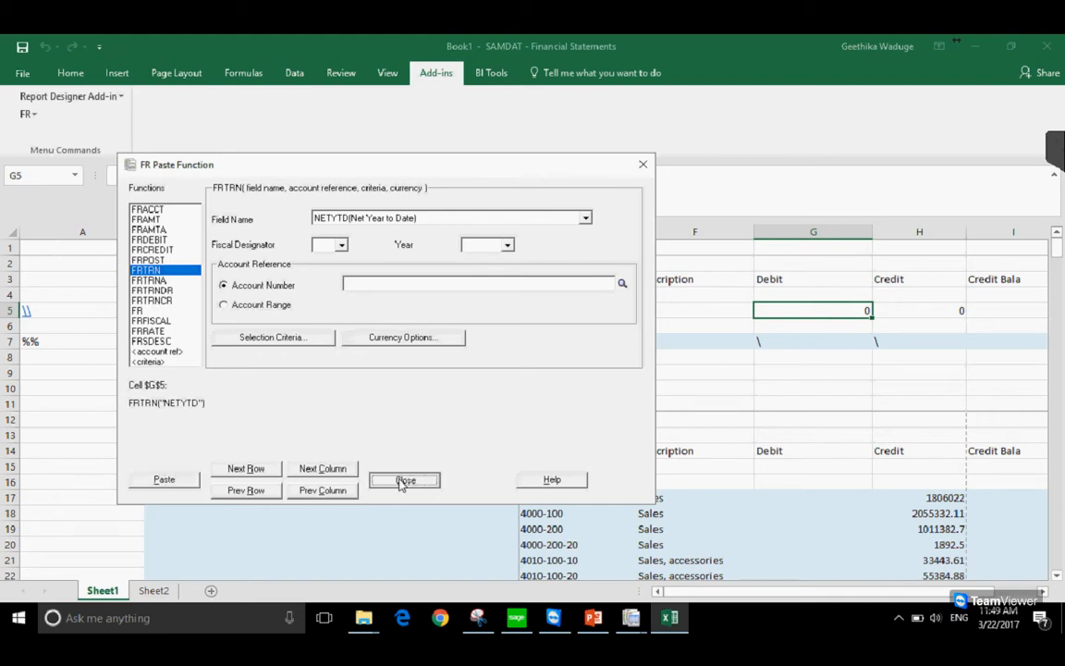
Clear the credit function and the row marker from H5:H7
left_click(946, 312)
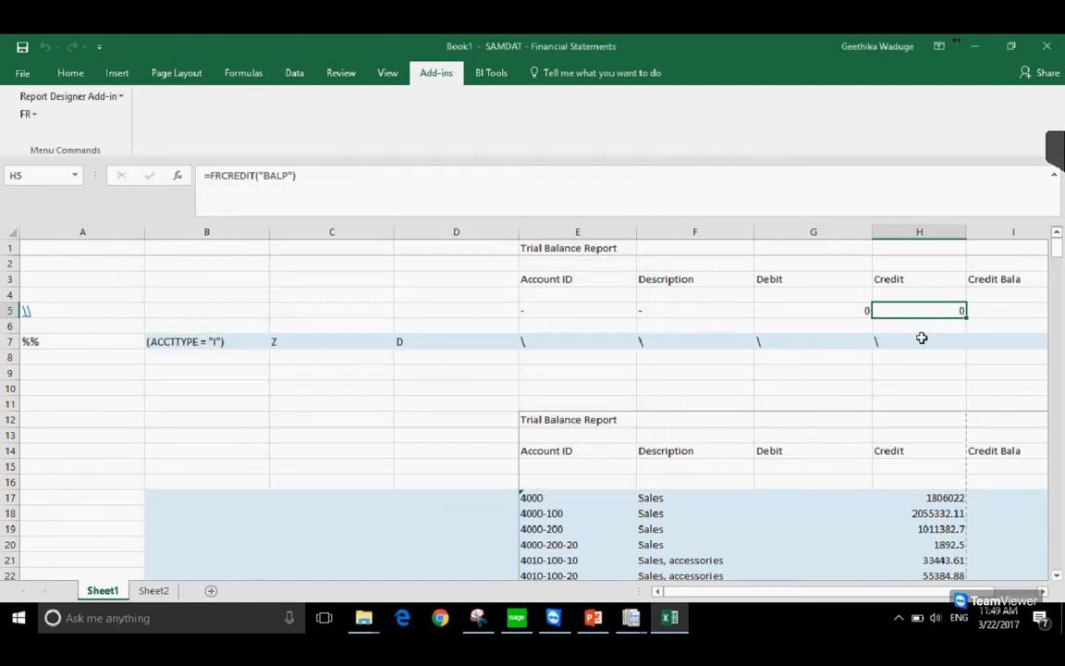
left_click_drag(934, 309, 936, 354)
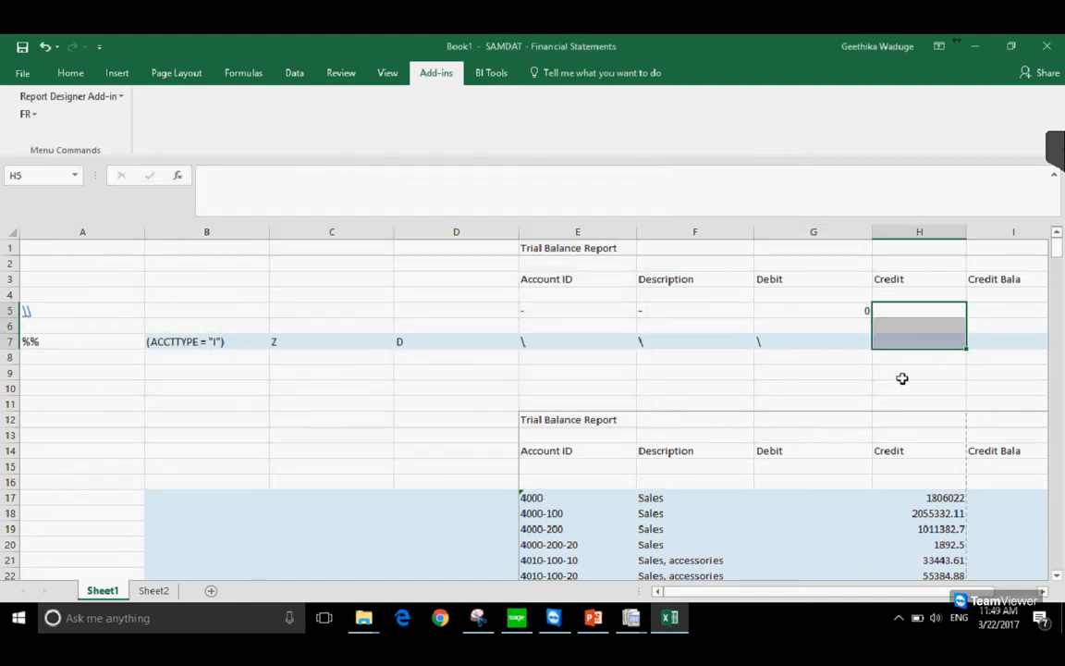
Generate the trial balance through FR View with the current report options and review the values in the Debit column
left_click(902, 372)
left_click(28, 113)
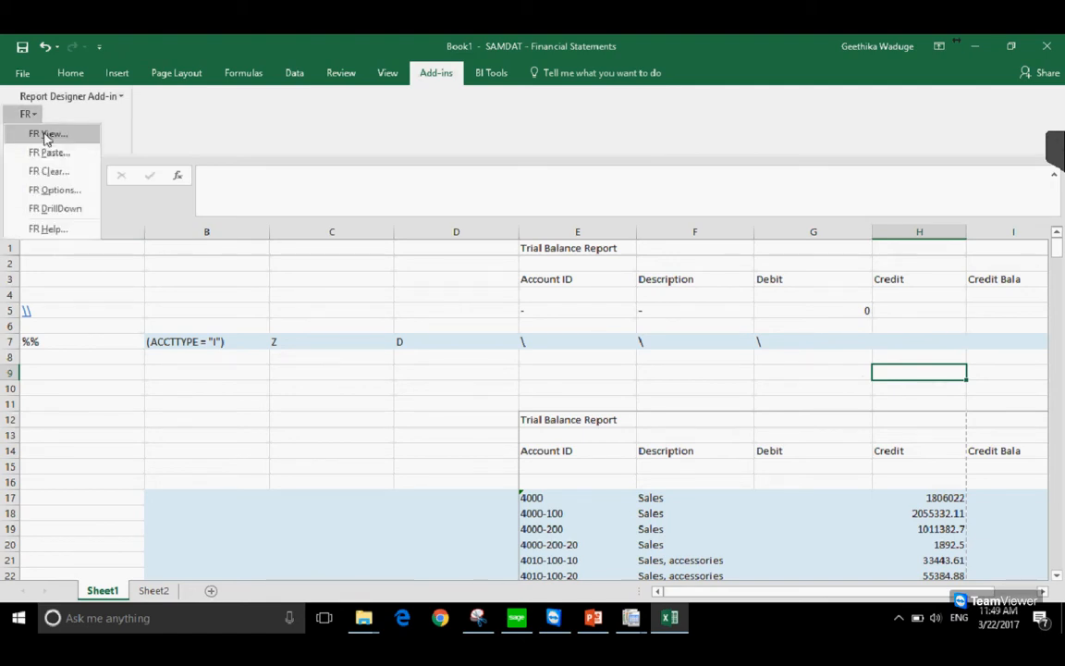
left_click(46, 135)
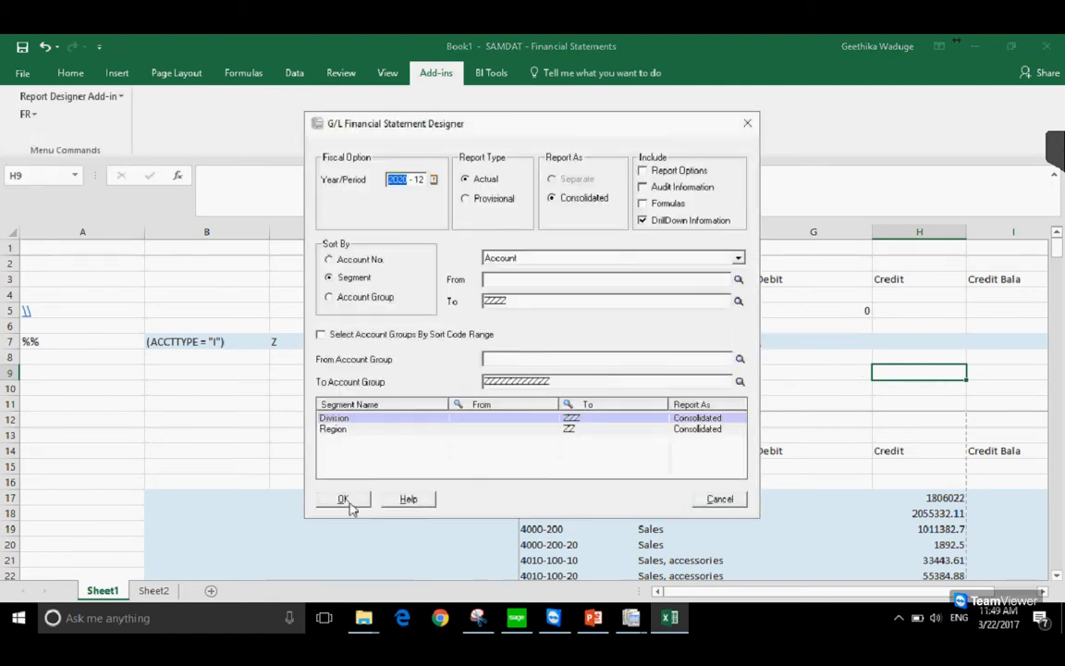
left_click(349, 502)
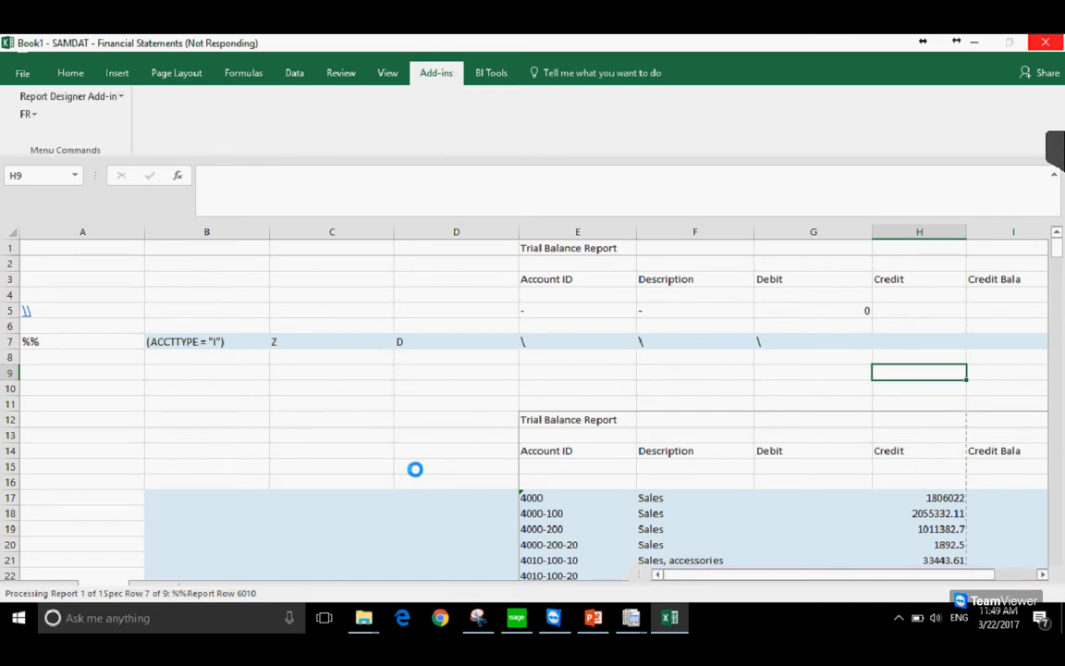
scroll(858, 507, "down", 2)
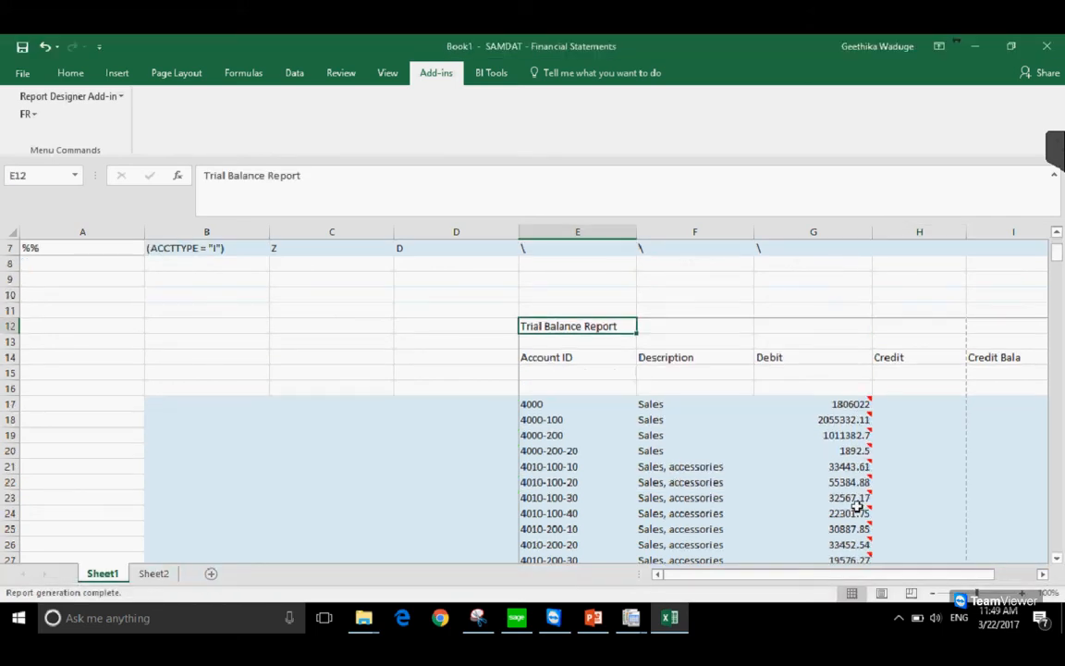
scroll(779, 505, "down", 3)
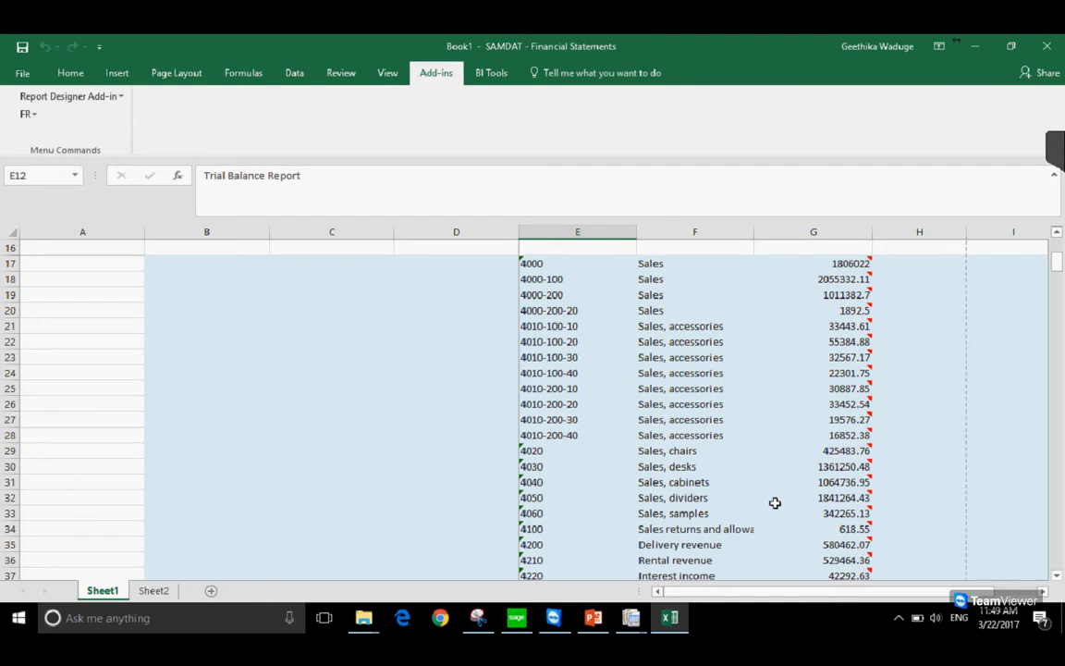
scroll(775, 502, "up", 4)
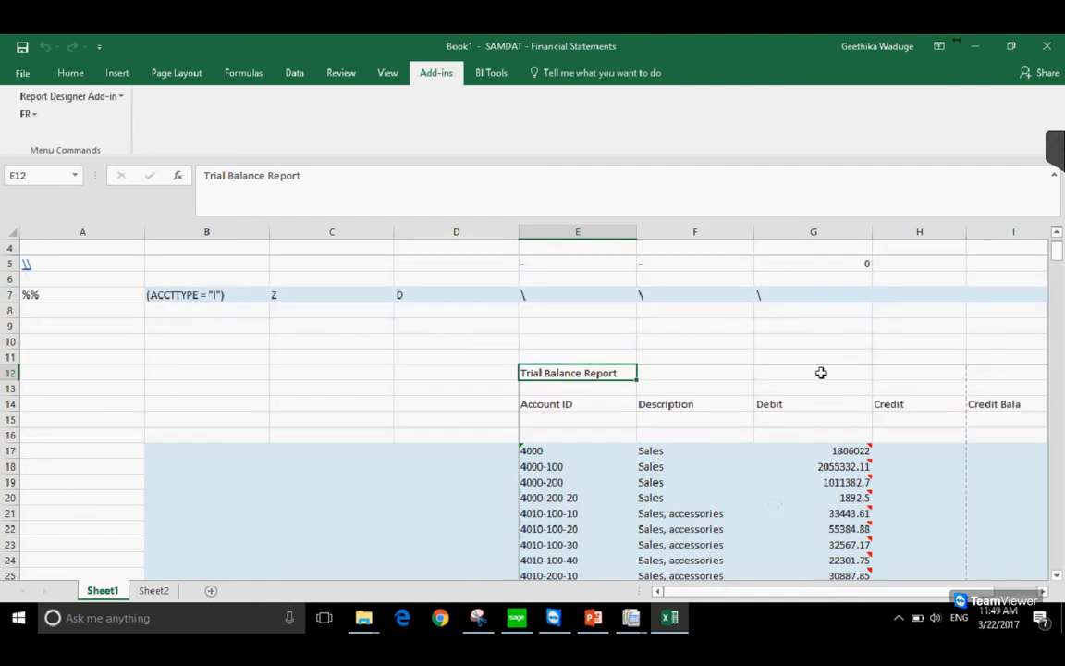
Drill down into the Debit balance of account 4000, review its transactions and functional and source amounts, and close the drilldown
left_click(826, 450)
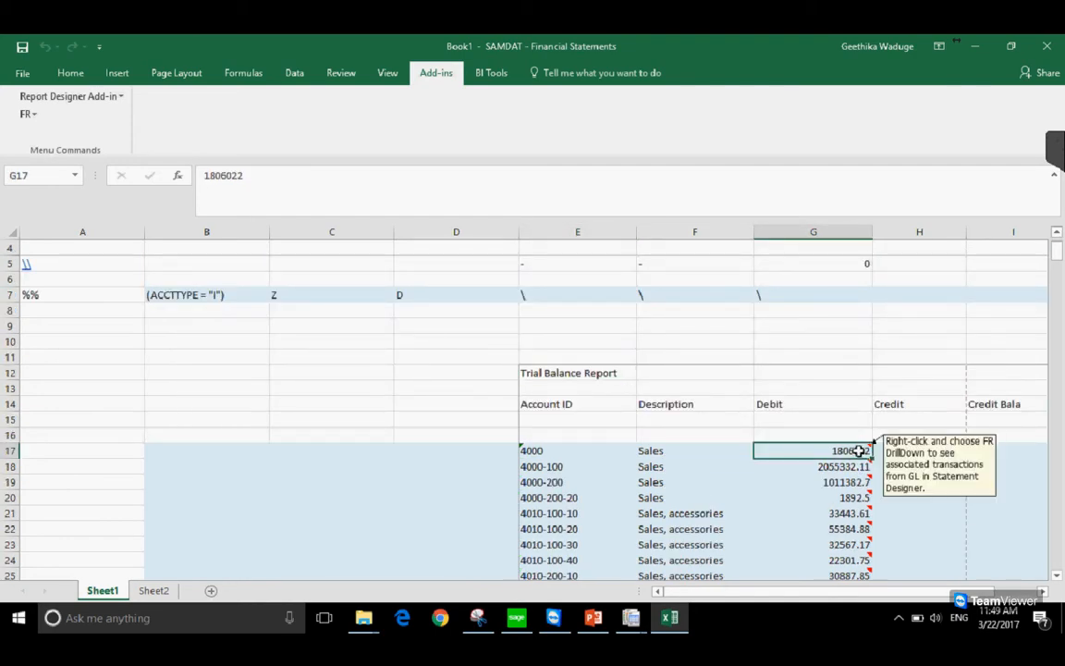
mouse_move(848, 451)
right_click(844, 450)
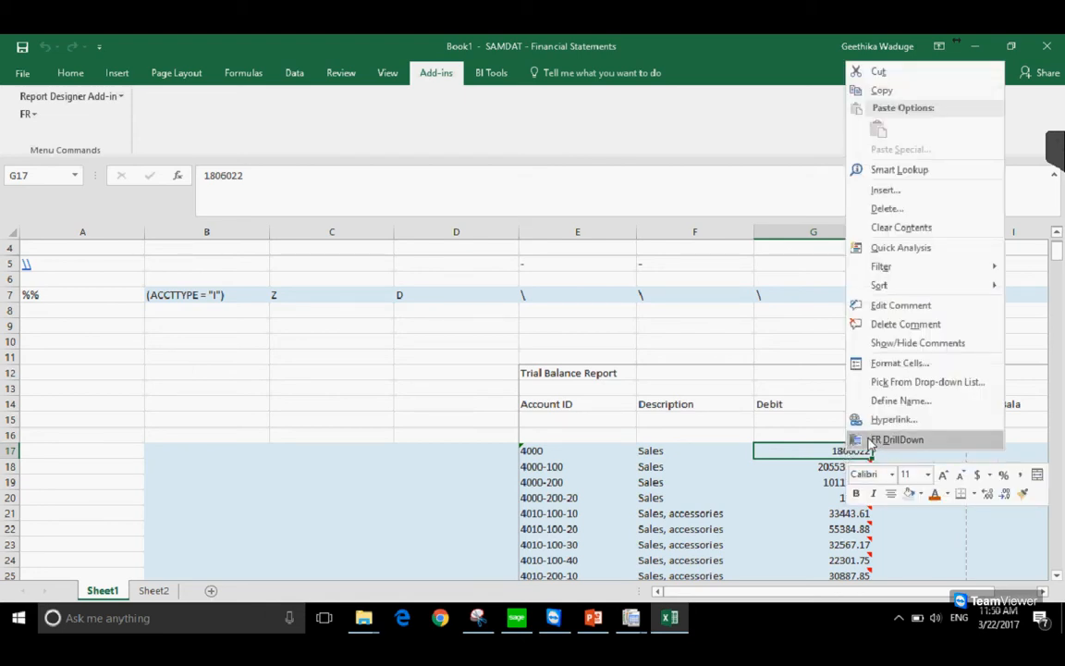
left_click(883, 447)
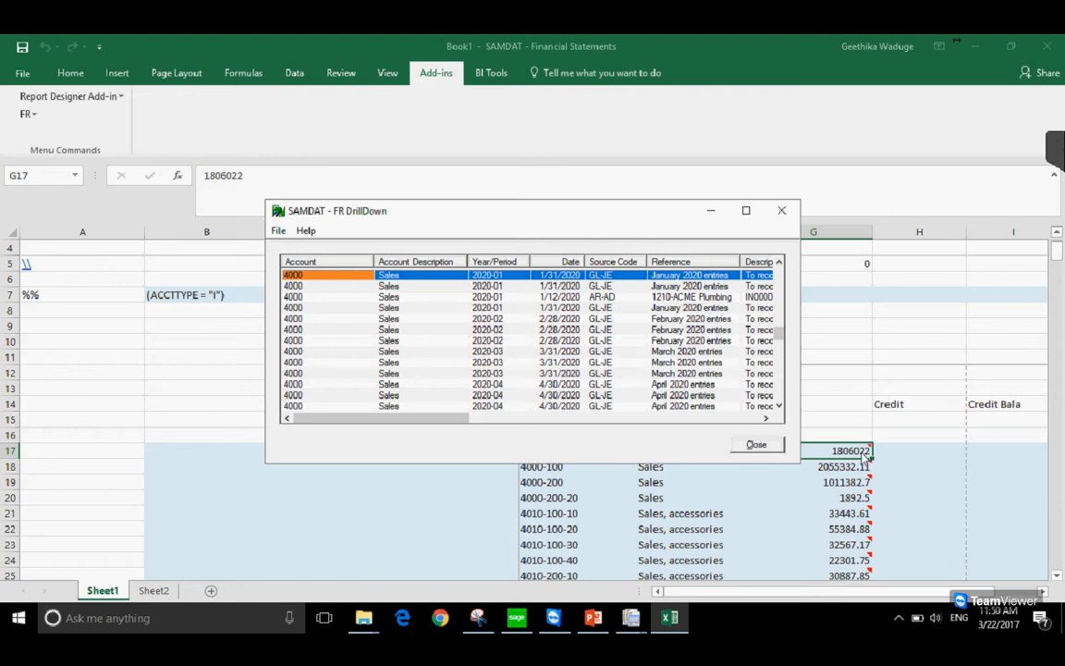
left_click_drag(548, 464, 555, 564)
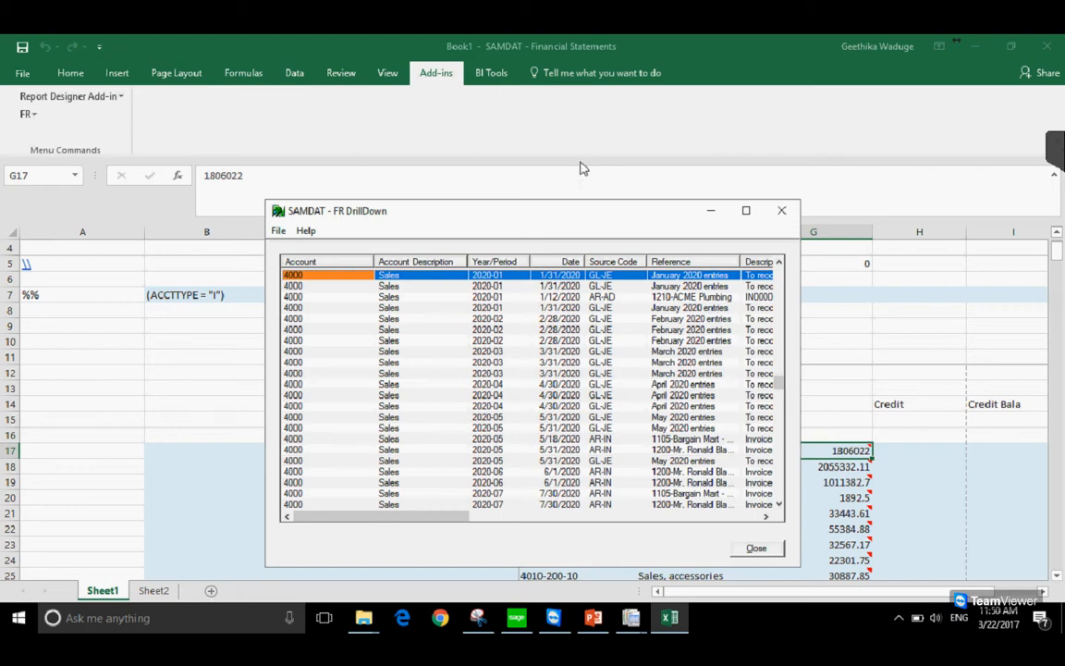
left_click_drag(574, 198, 607, 58)
left_click_drag(434, 516, 626, 523)
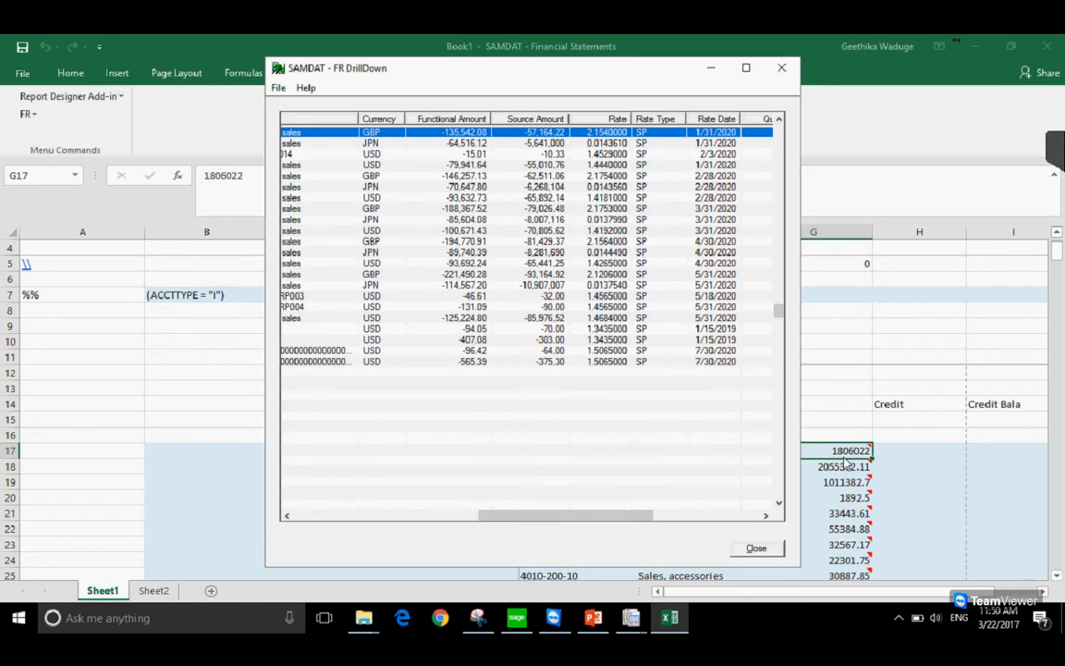
left_click(751, 550)
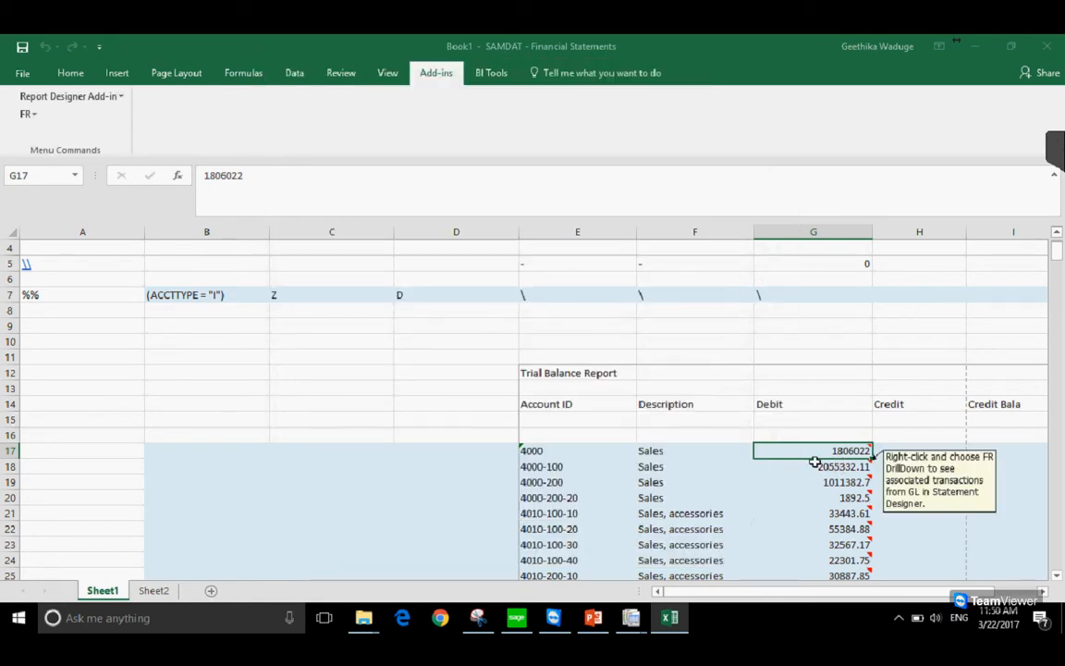
Change the formula in G5 to =FRAMT("BALYTD")
left_click(814, 468)
scroll(331, 471, "up", 1)
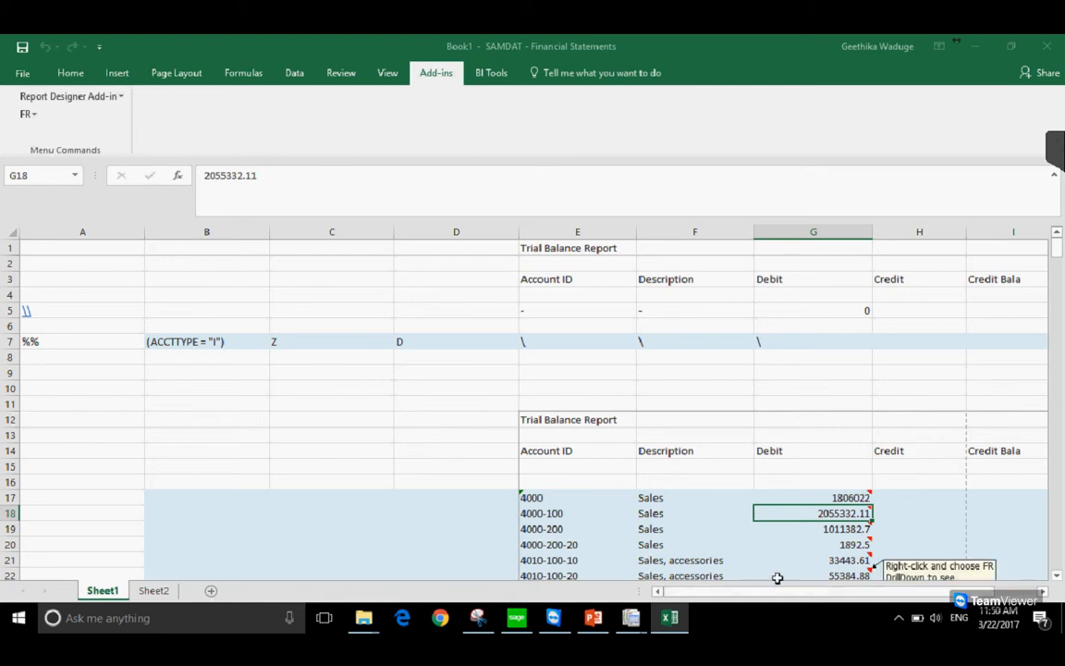
left_click(129, 341)
left_click(165, 341)
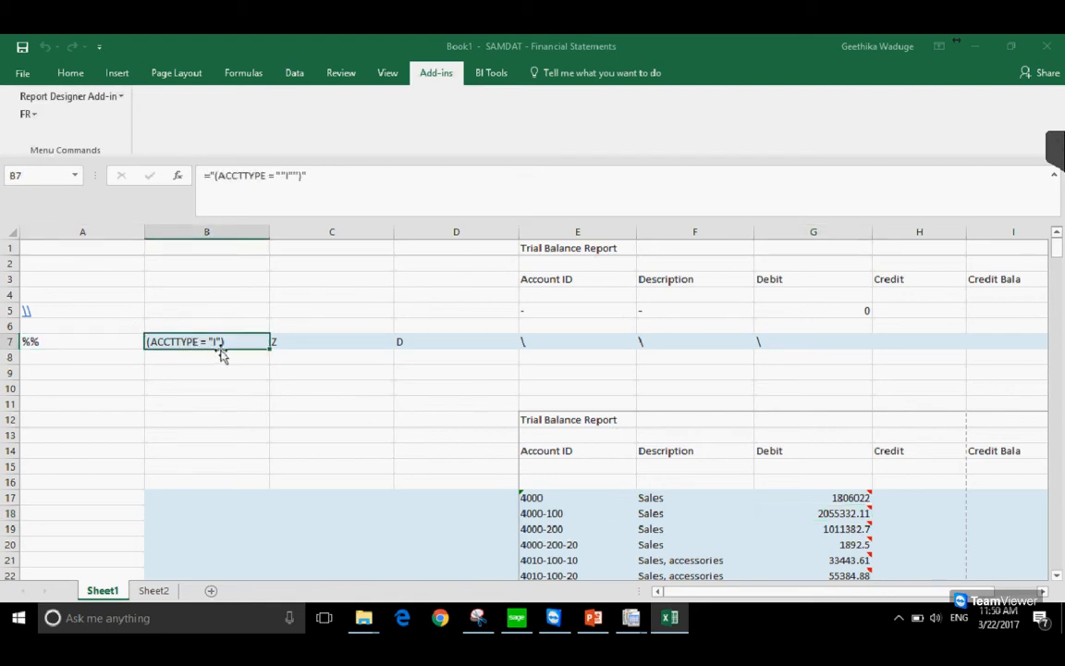
left_click(836, 297)
left_click(838, 312)
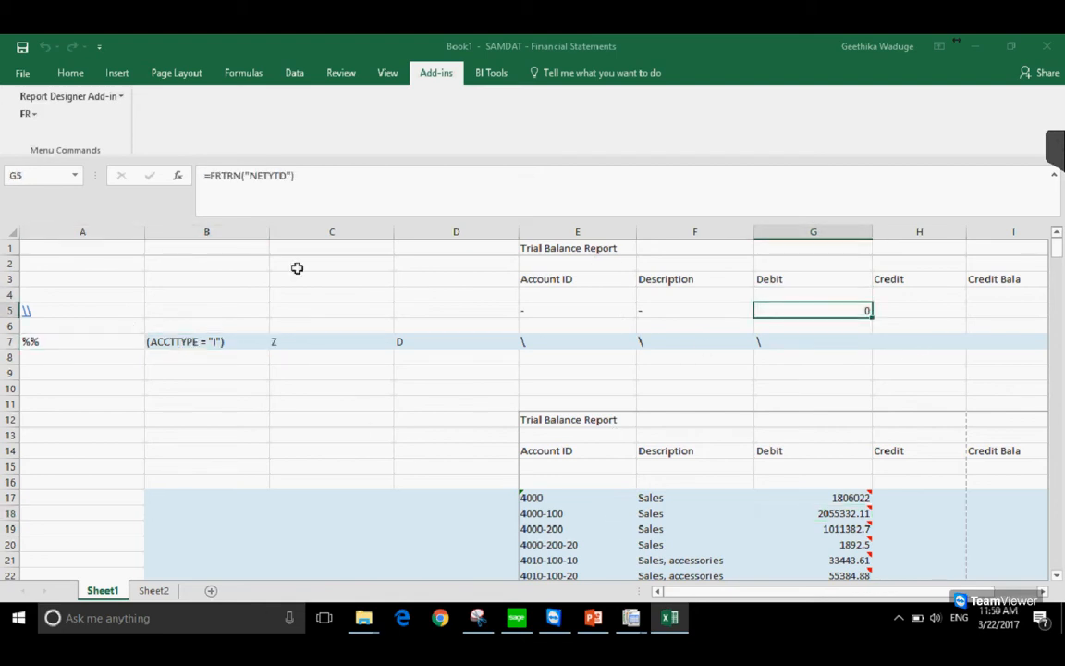
left_click(243, 175)
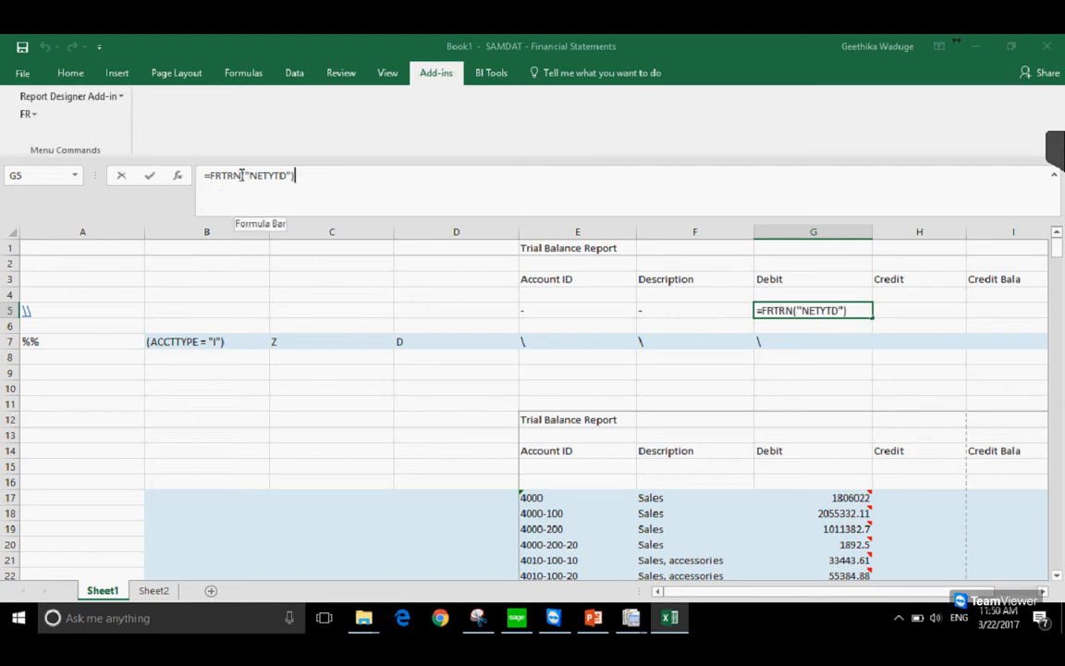
key("BackSpace")
key("BackSpace")
key("BackSpace")
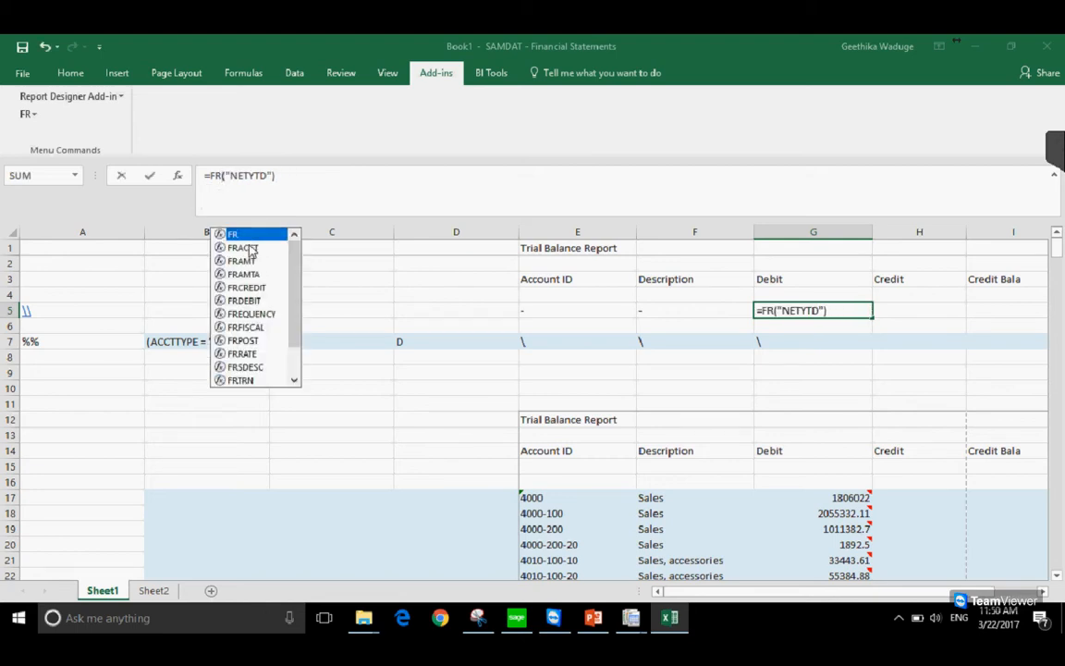
type("AMT")
key("Escape")
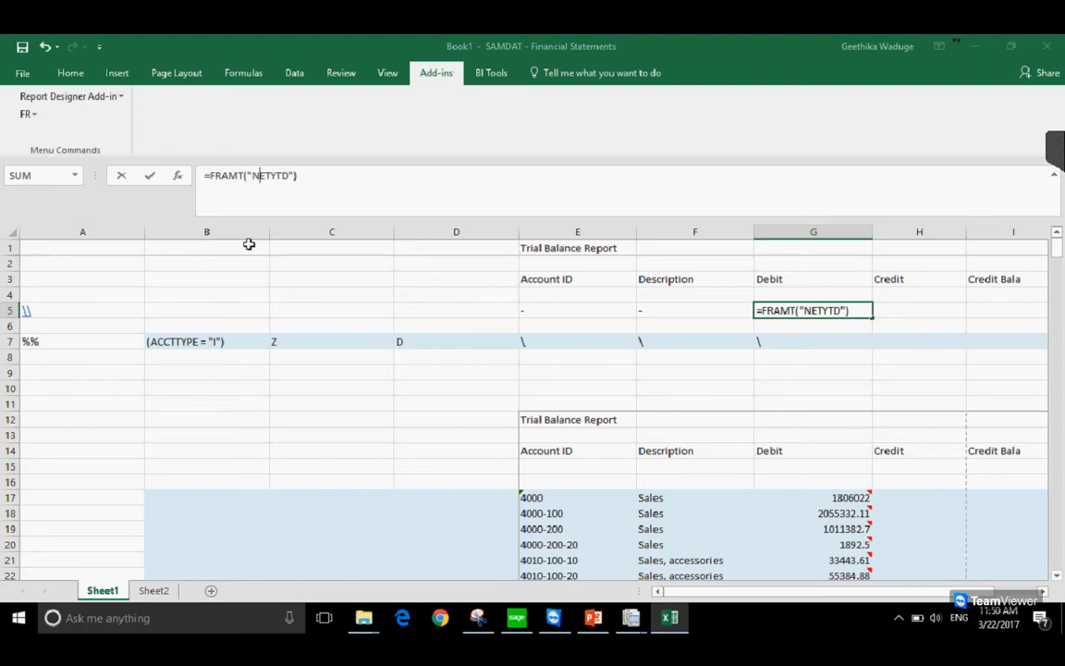
type("BAL")
key("ctrl+Return")
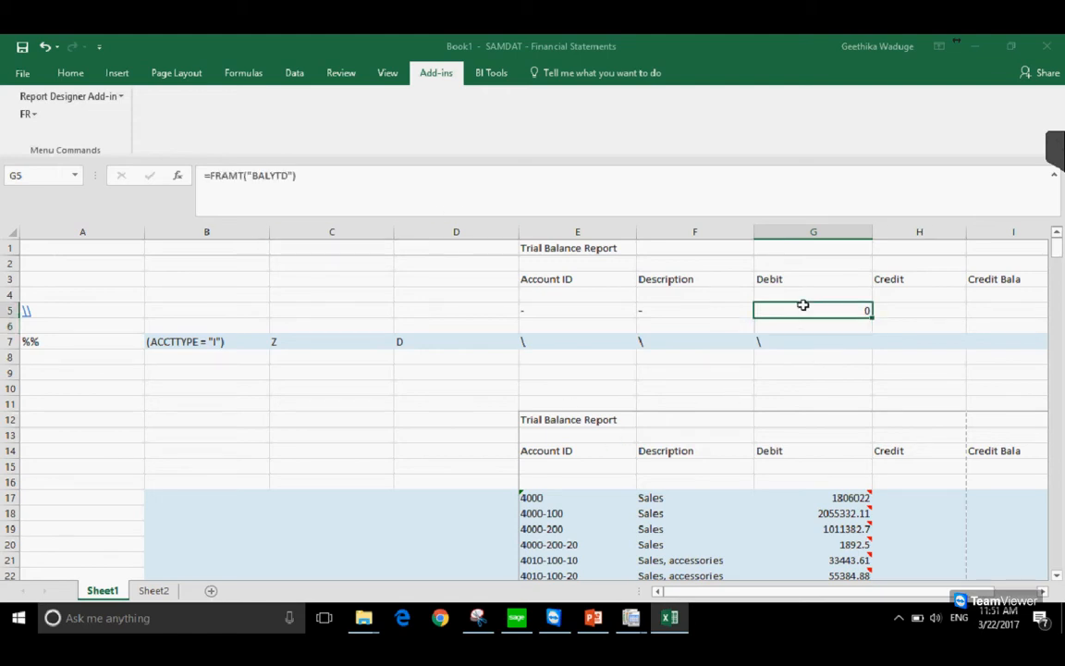
Replace the function in G5 with FRDEBIT, keeping BALYTD as its field
left_click(221, 176)
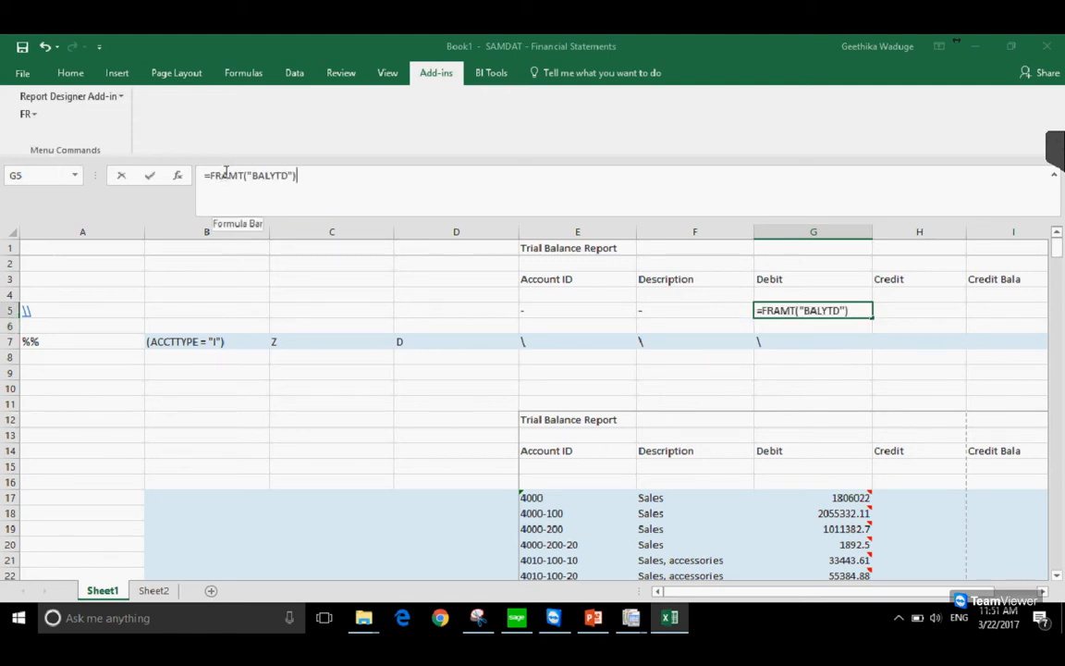
left_click_drag(220, 176, 240, 176)
left_click(238, 175)
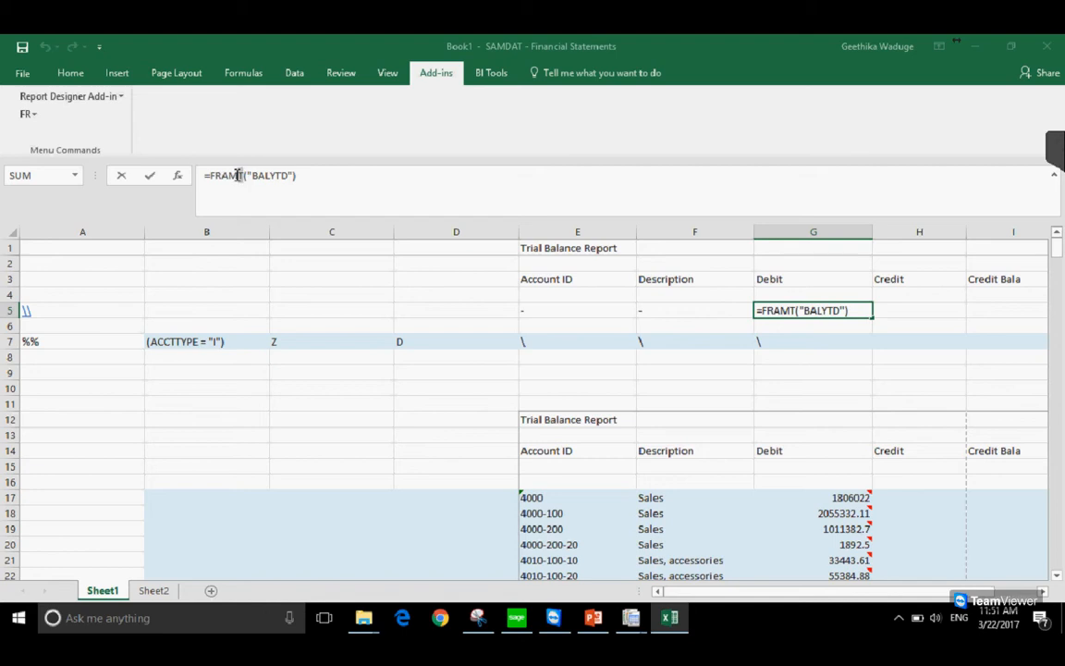
type("DEBIT")
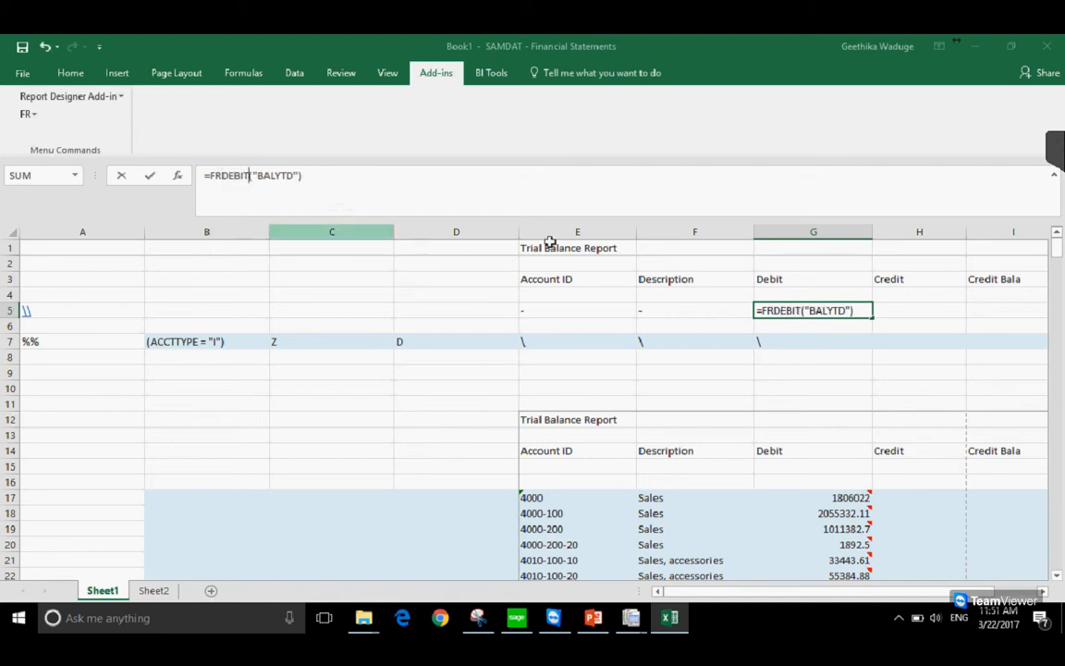
left_click(828, 340)
Copy the debit formula from G5 into H5 and change its function to FRCREDIT
left_click(819, 311)
key("ctrl+c")
left_click(905, 311)
key("ctrl+v")
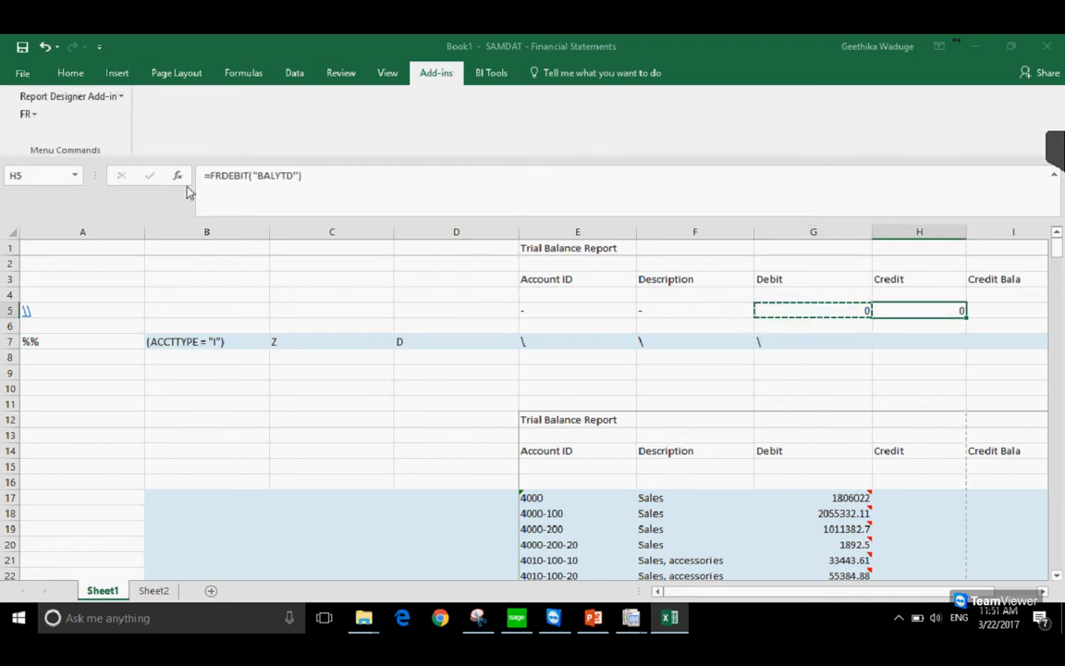
left_click_drag(223, 175, 229, 174)
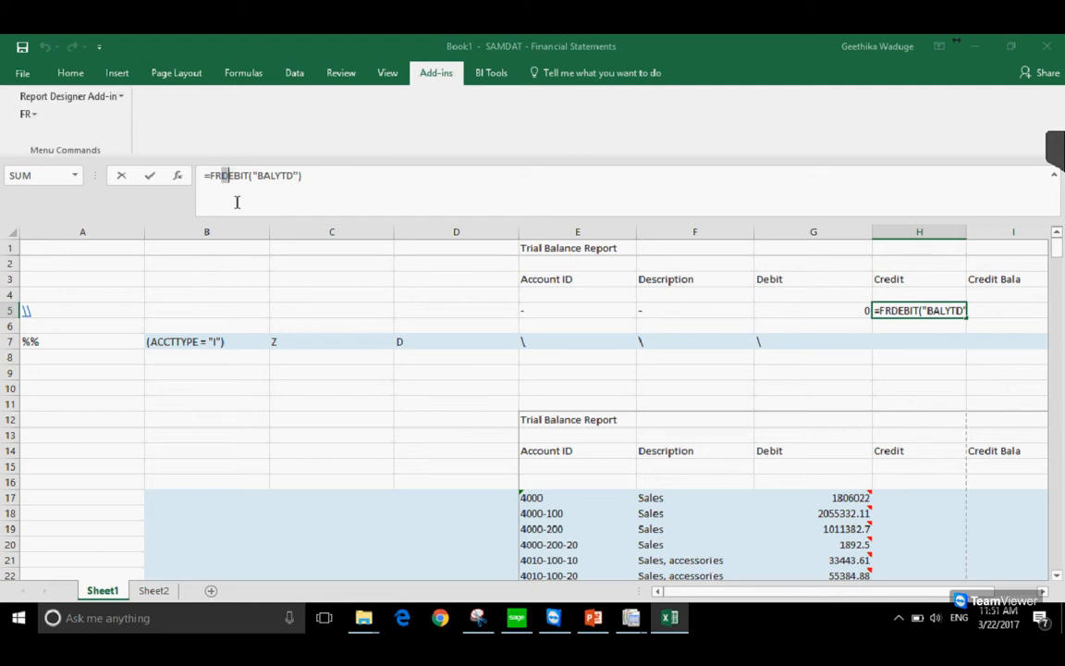
type("CR")
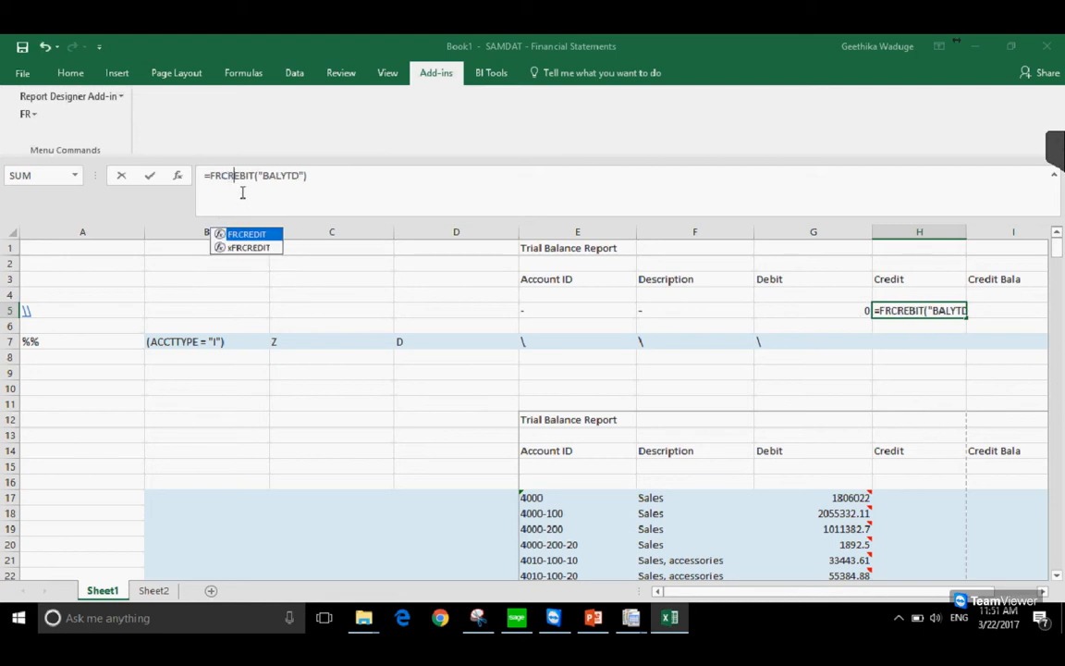
key("Right")
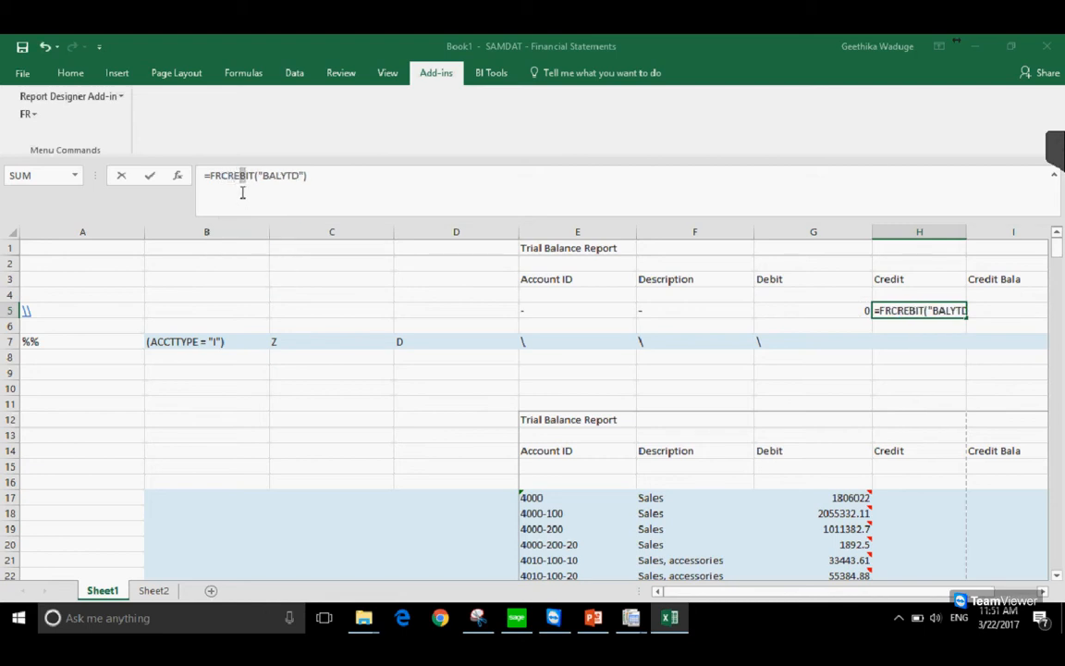
type("D")
key("Return")
Enter the row marker \ in H7 under the Credit column
left_click(936, 344)
type("\\")
key("Return")
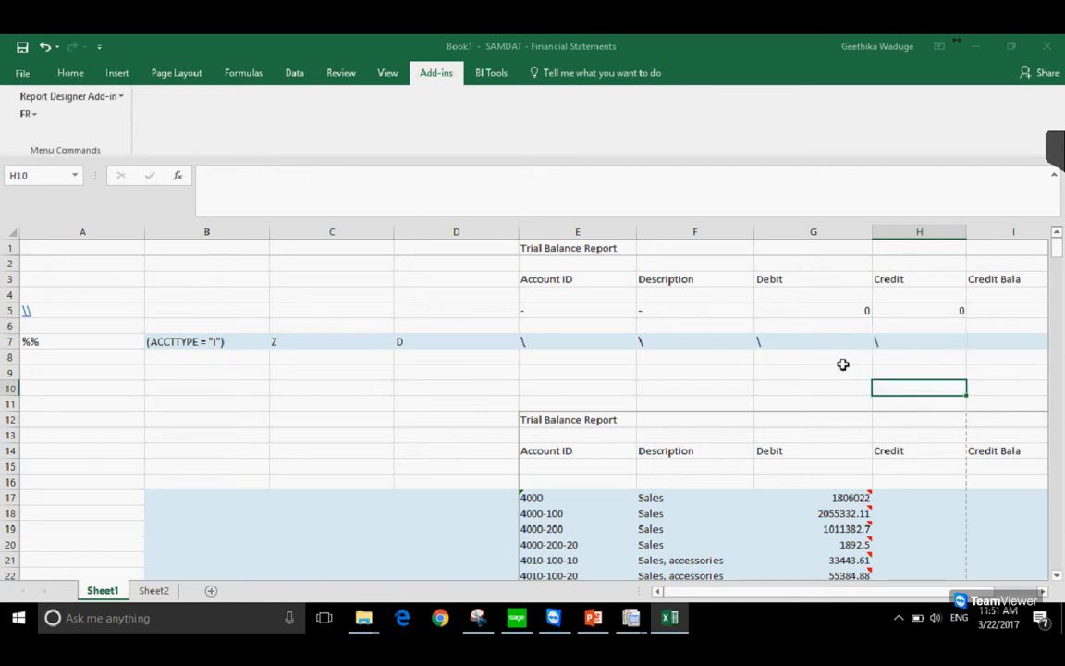
left_click(837, 360)
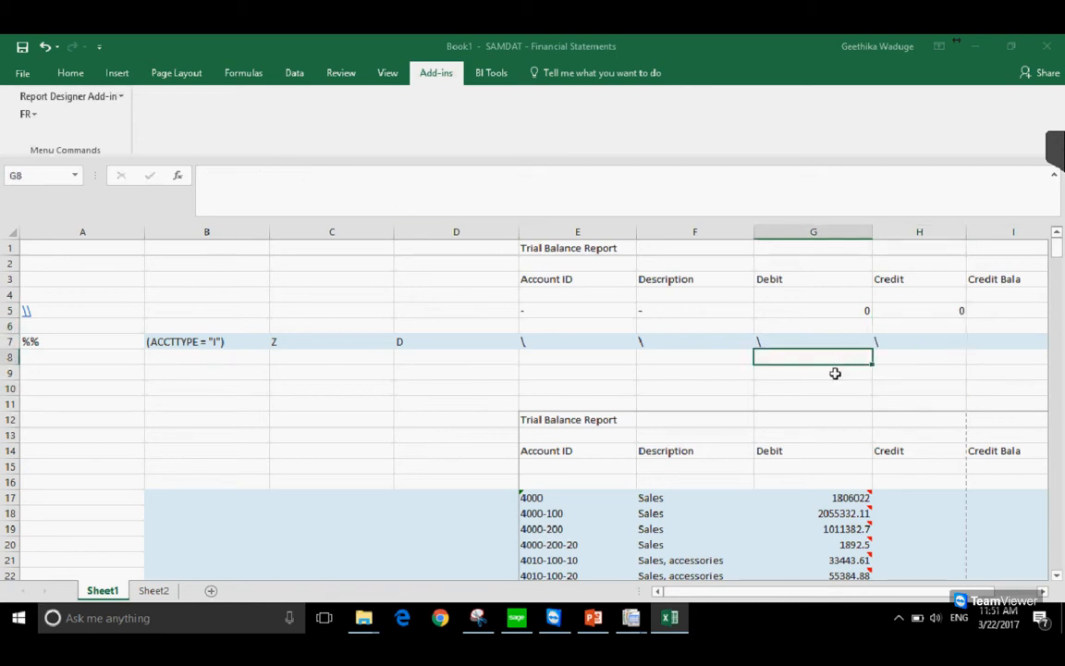
Remove the fill colour from the whole of row 7
left_click(10, 341)
left_click(70, 73)
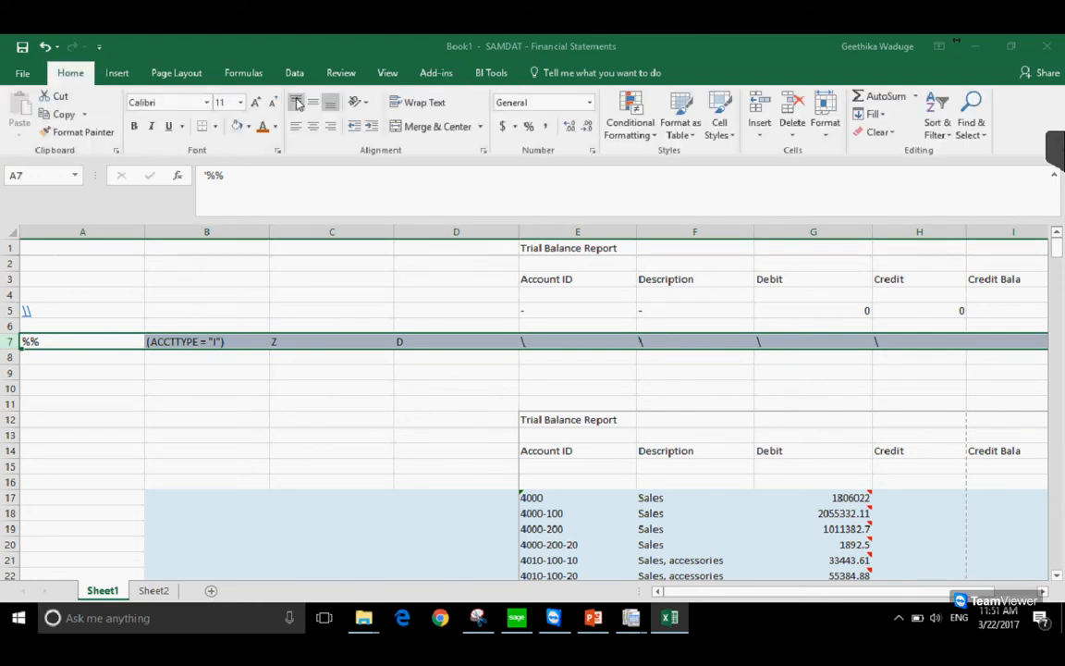
left_click(248, 126)
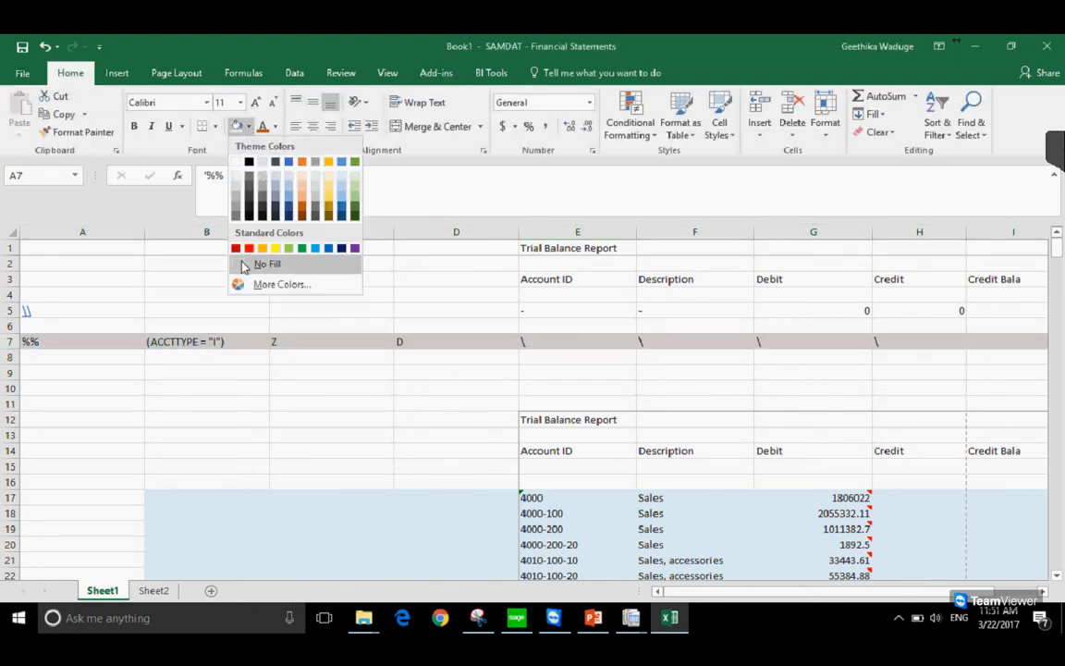
left_click(253, 263)
left_click(839, 385)
Apply a top and double bottom border to G8:H8 below the Debit and Credit columns
left_click_drag(830, 359, 903, 357)
left_click(247, 126)
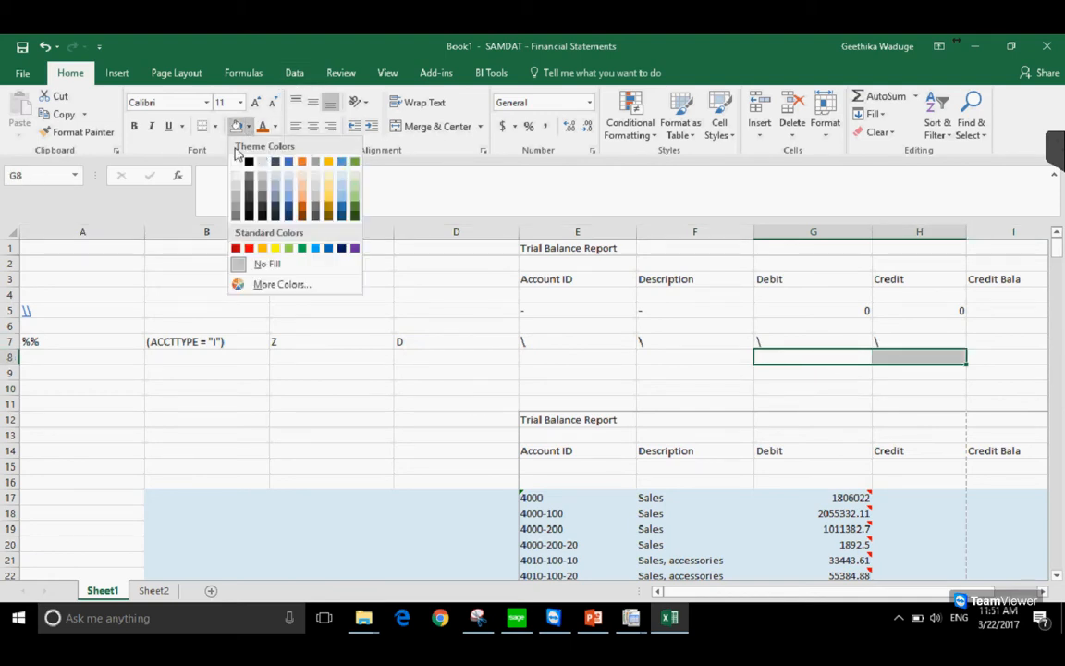
left_click(213, 126)
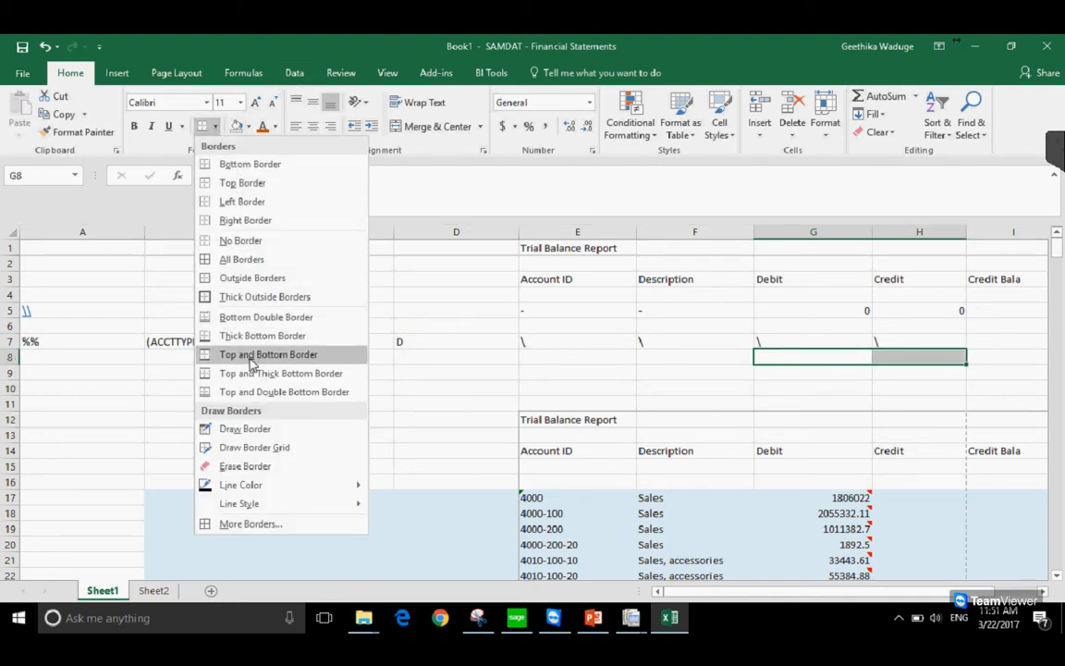
left_click(268, 392)
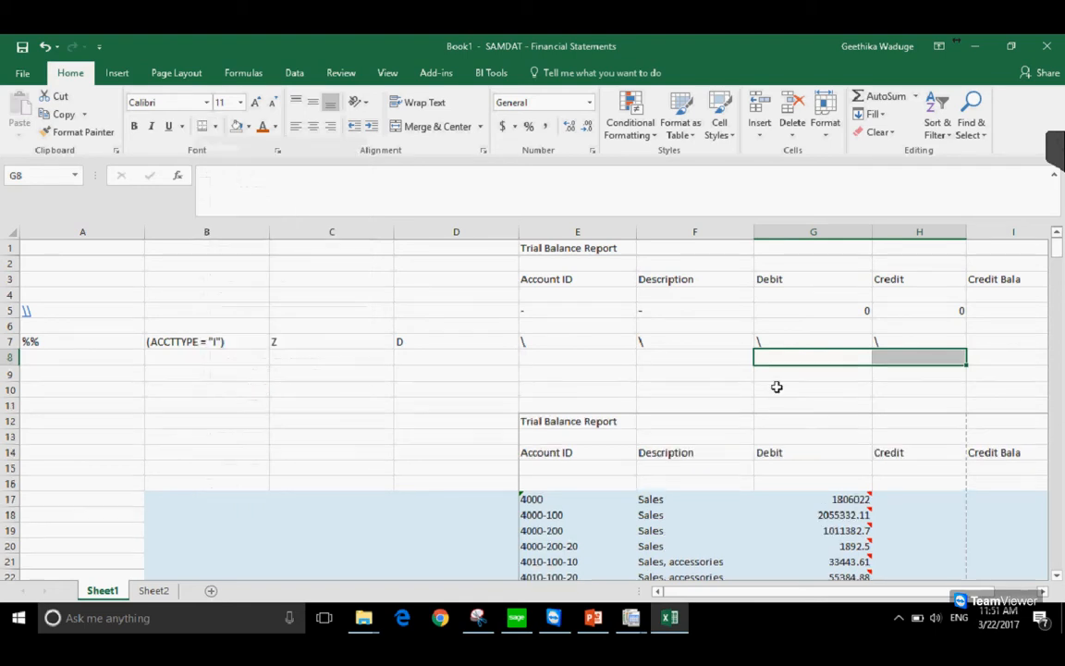
left_click(875, 371)
Enter a SUM formula for G7 in G8 under the Debit column and fill it across to H8
left_click(860, 356)
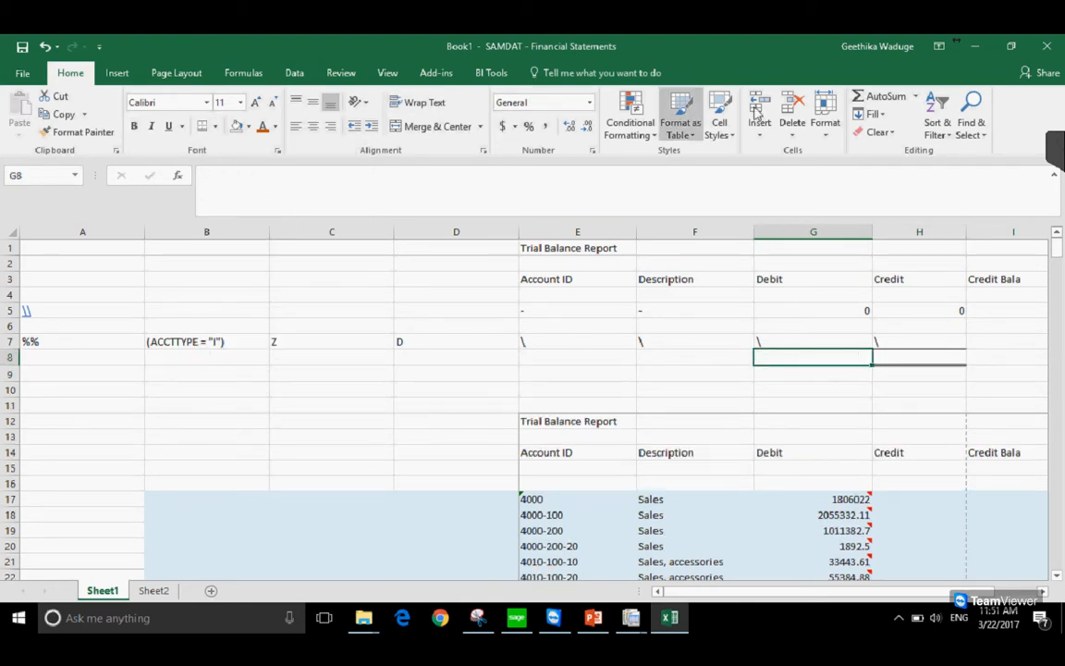
left_click(885, 95)
left_click(801, 338)
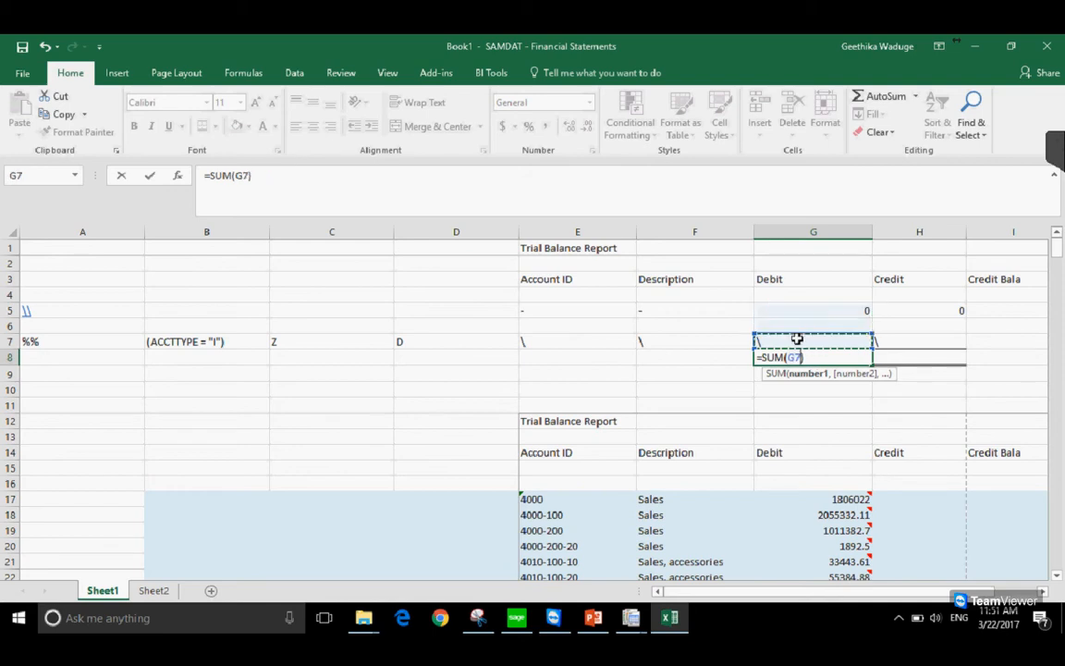
left_click(861, 355)
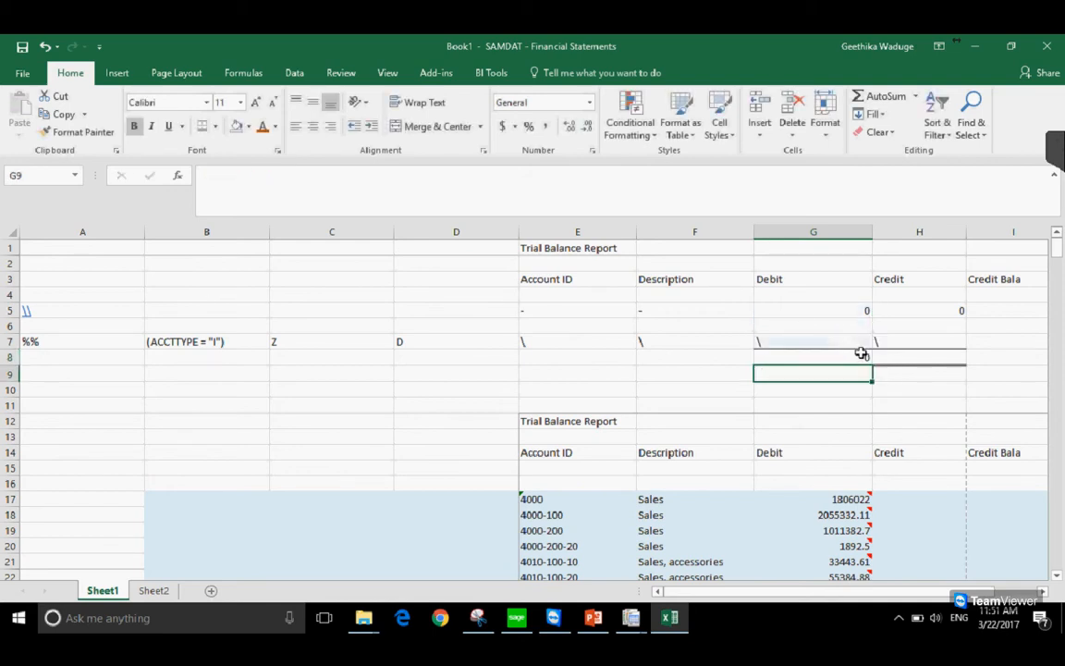
left_click_drag(871, 363, 947, 357)
left_click(903, 385)
Clear the account type filter from B7
left_click(202, 350)
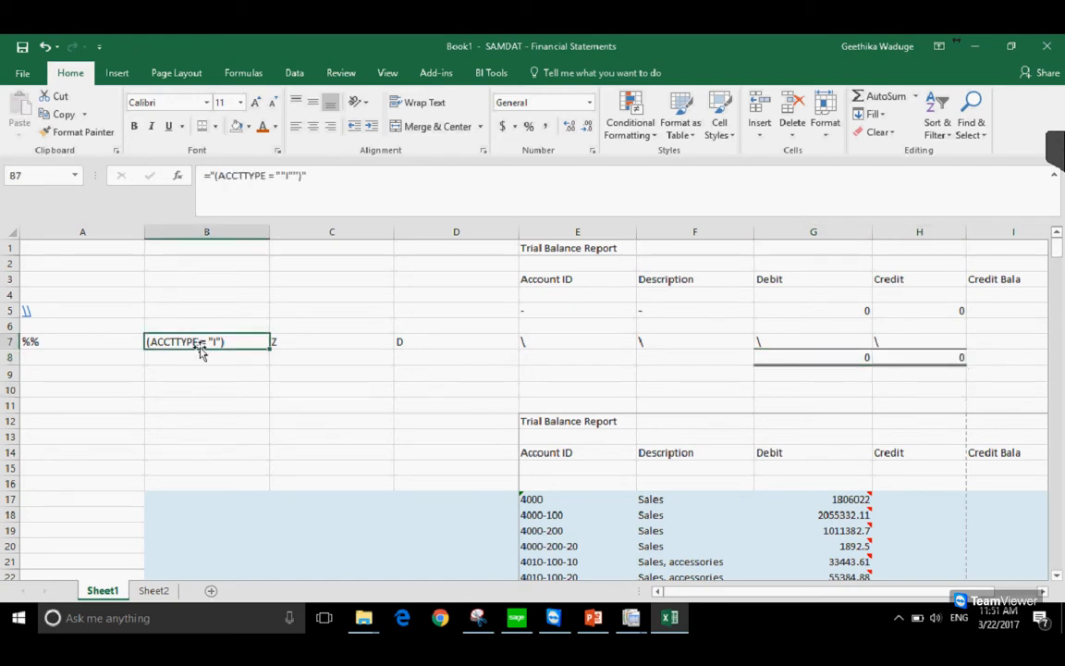
key("Delete")
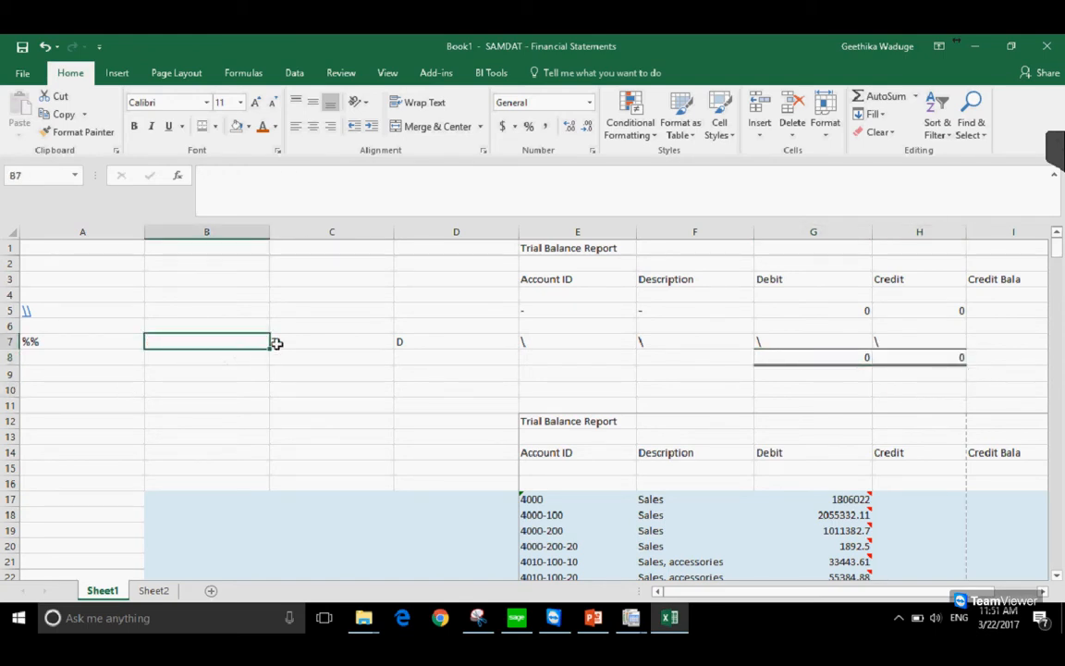
left_click(303, 404)
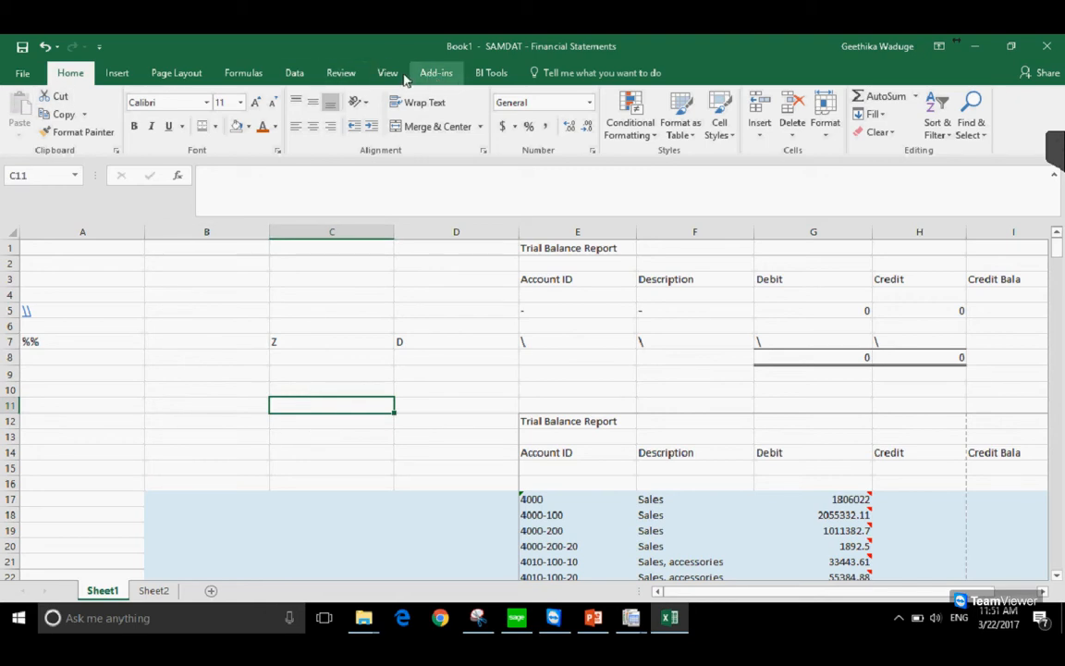
Generate the report with FR View using the existing options and review it down to the Debit and Credit totals
left_click(435, 72)
left_click(27, 114)
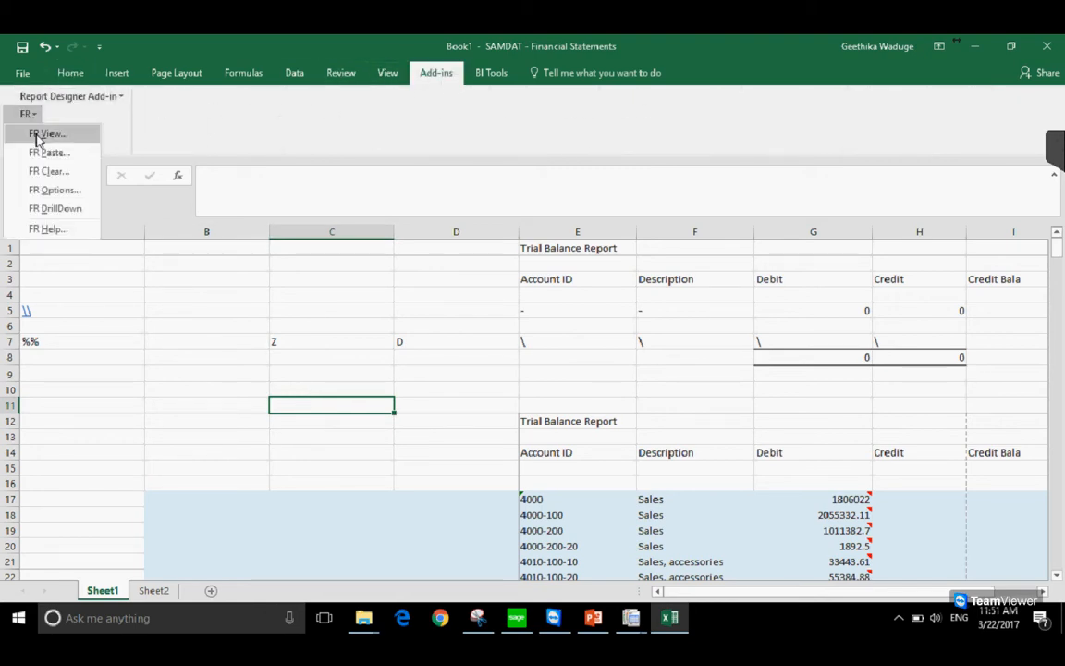
left_click(41, 136)
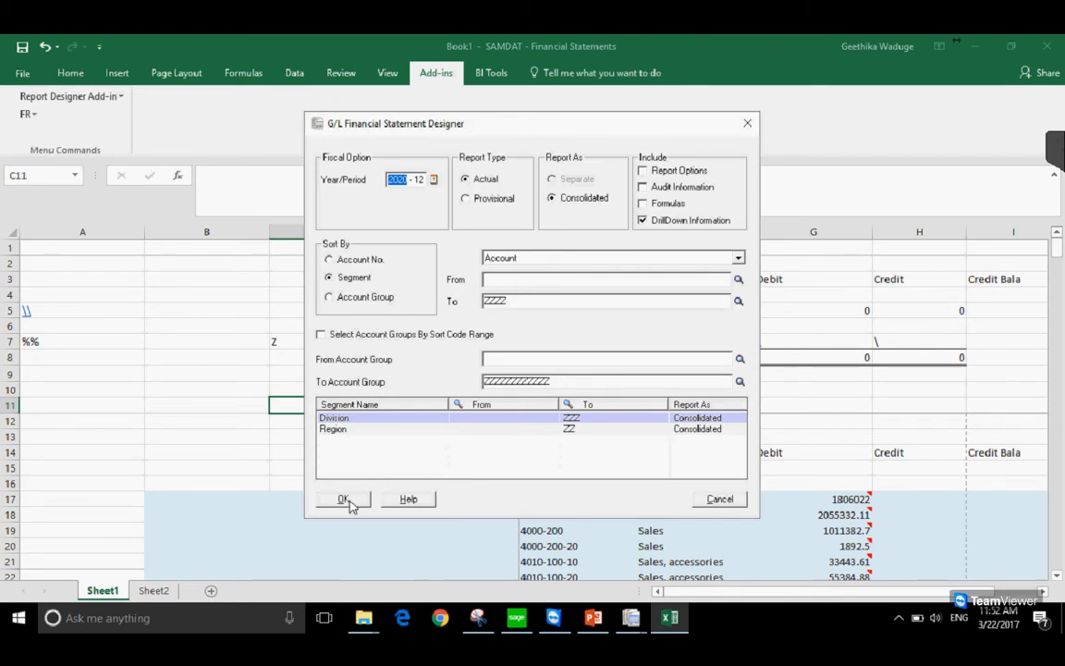
left_click(344, 500)
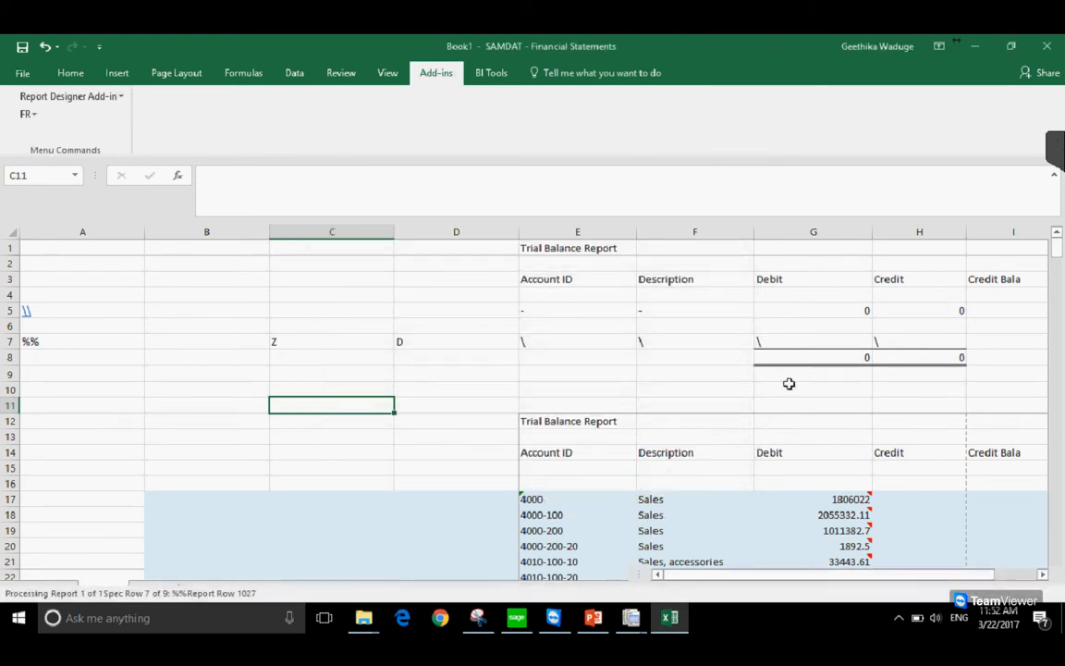
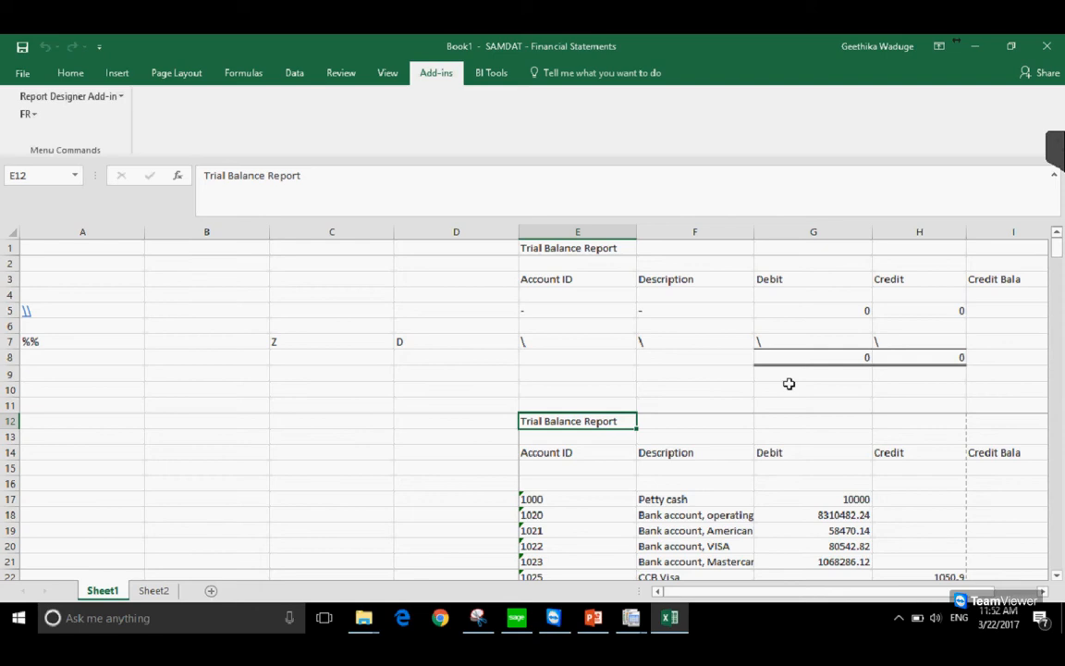
scroll(930, 474, "down", 4)
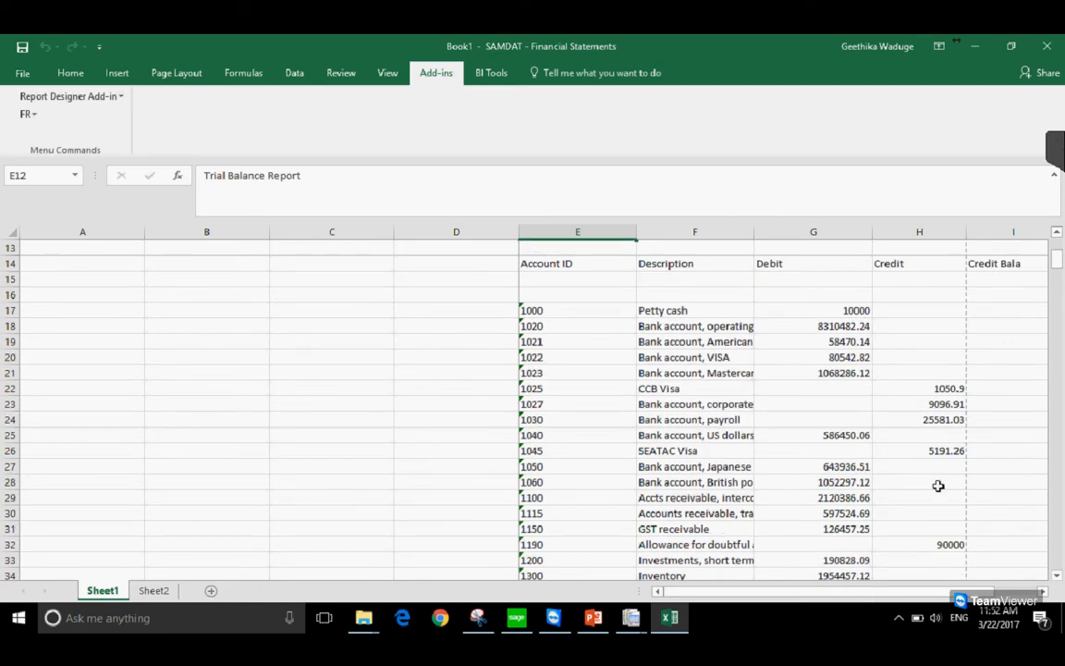
scroll(946, 493, "down", 13)
scroll(945, 493, "down", 20)
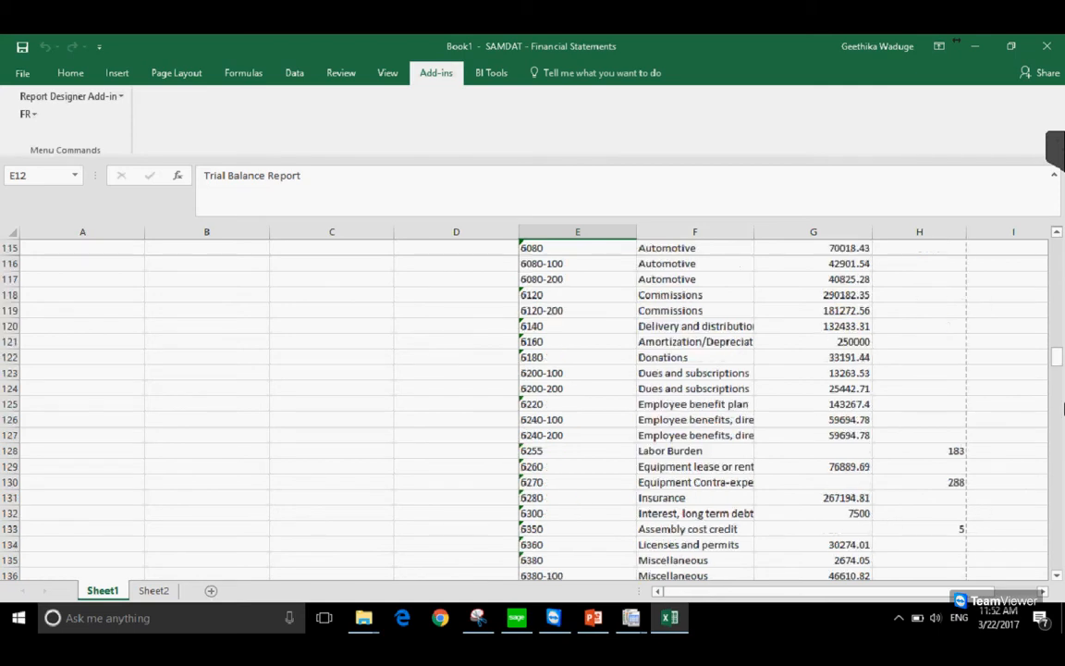
left_click_drag(1058, 356, 1062, 401)
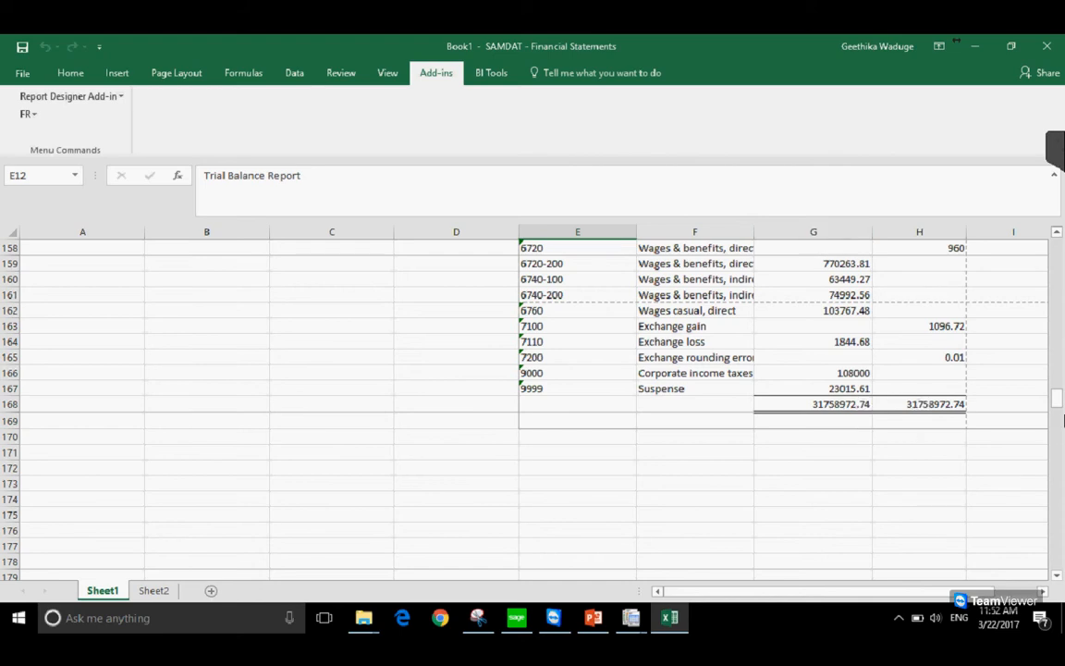
left_click_drag(1059, 407, 1060, 242)
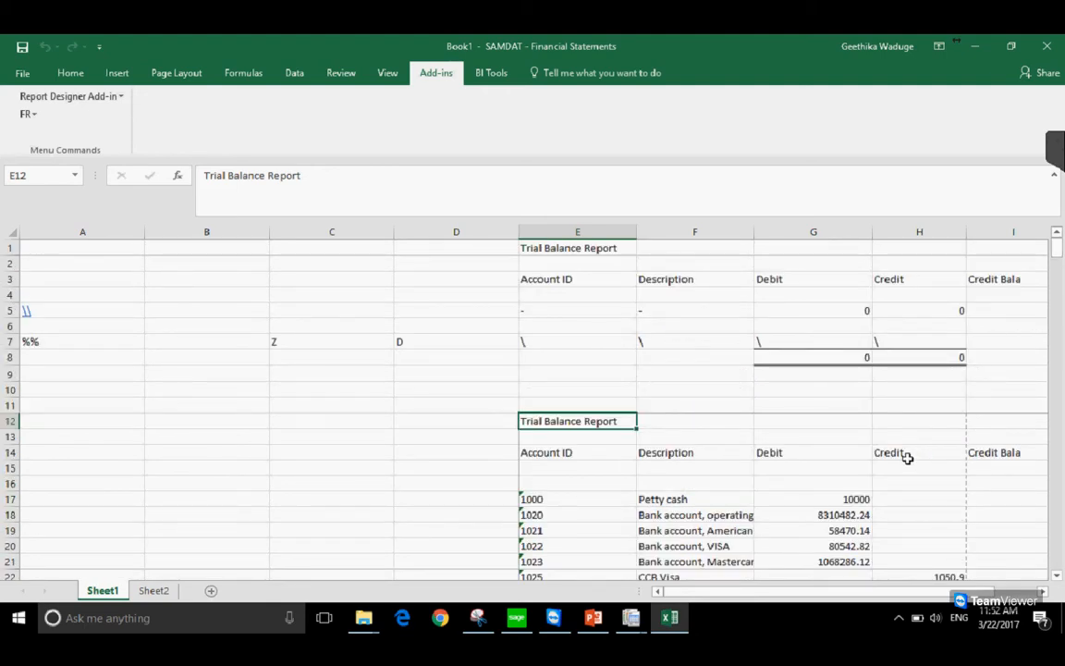
left_click(866, 360)
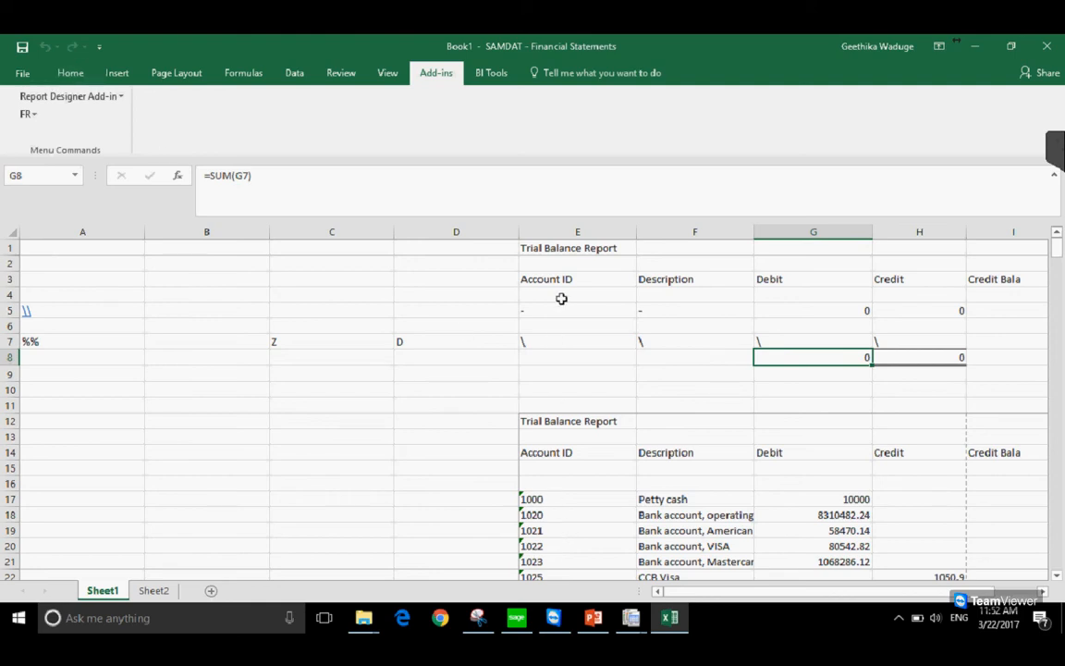
left_click_drag(575, 280, 915, 281)
left_click(858, 358)
left_click_drag(872, 364, 917, 361)
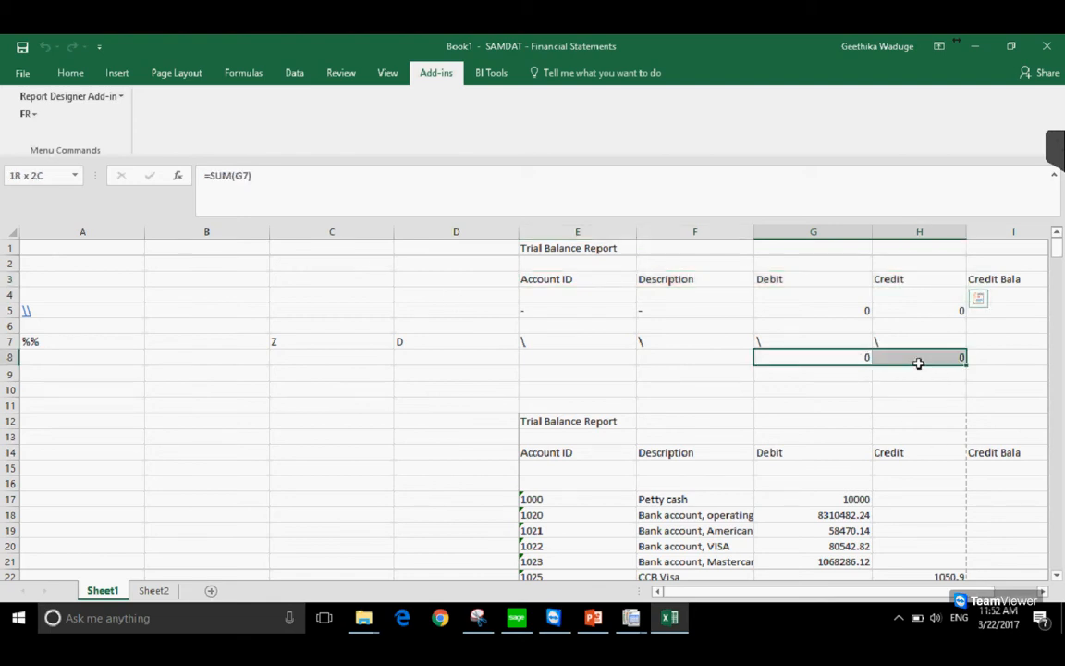
mouse_move(1057, 259)
left_mouse_down()
mouse_move(1055, 423)
mouse_move(1056, 242)
left_mouse_up()
Make the specification headings in E3:H3, from Account ID to Credit, bold
left_click_drag(545, 279, 916, 278)
left_click(70, 72)
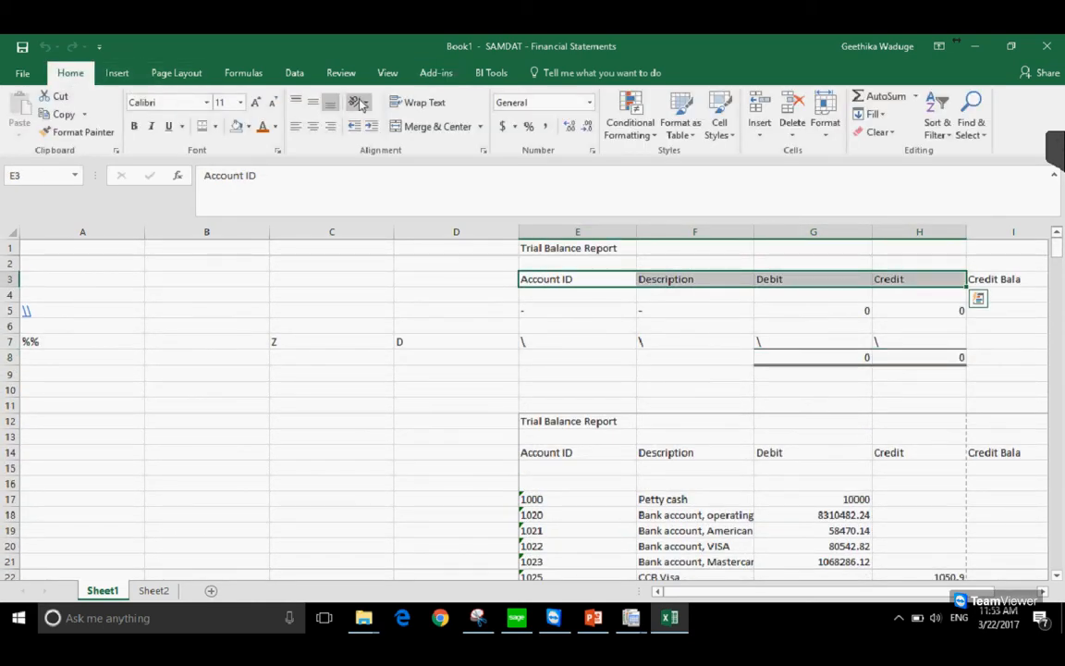
left_click(135, 127)
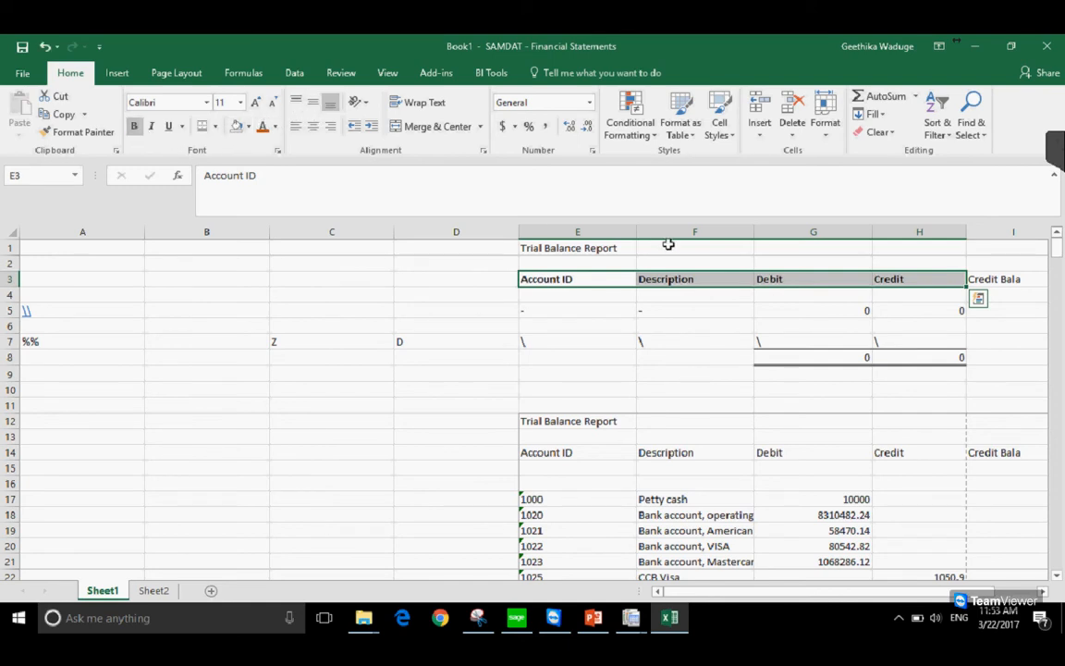
Narrow the Debit column G slightly
left_click_drag(583, 452, 892, 452)
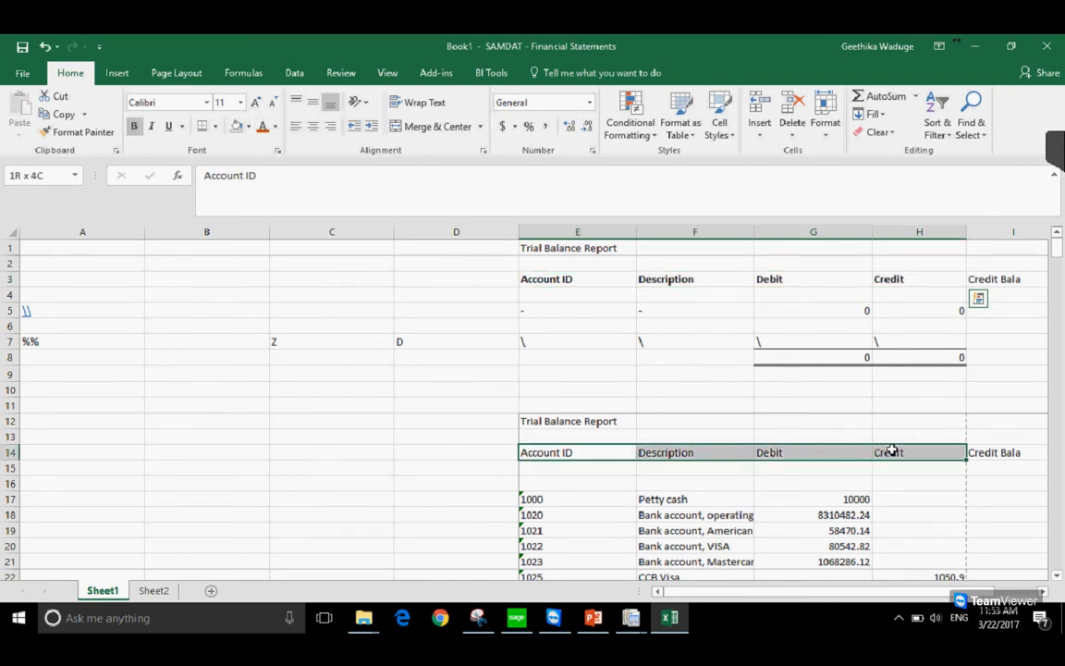
left_click(531, 503)
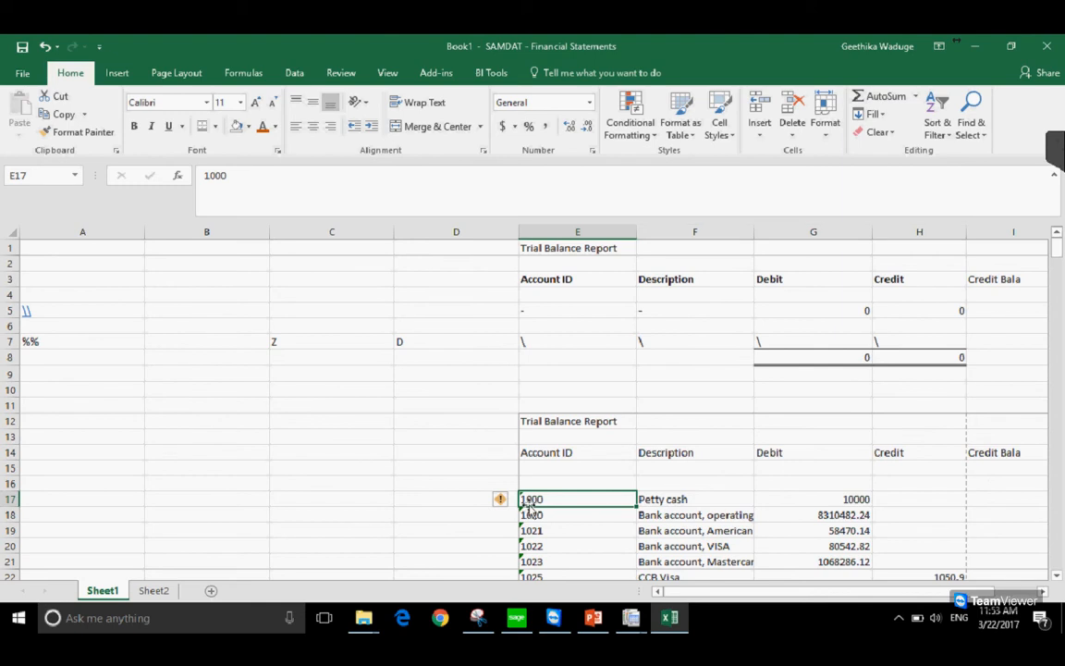
left_click_drag(872, 231, 859, 231)
Examine the SUM formulas in G8 and H8 and look through the generated report rows
left_click(812, 356)
double_click(812, 357)
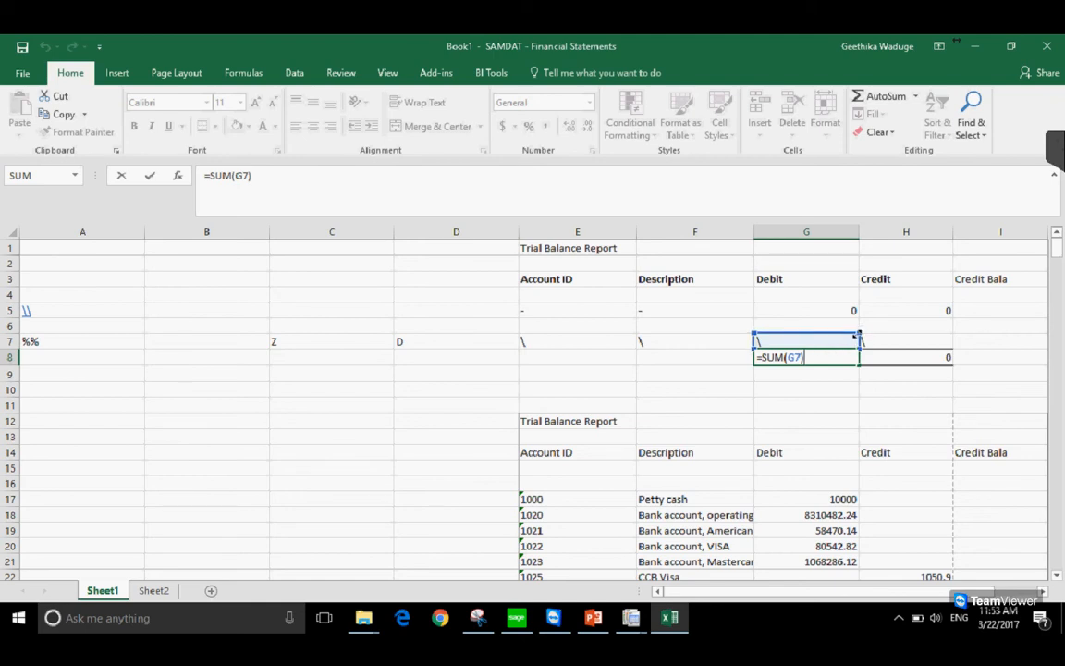
left_click_drag(857, 328, 859, 337)
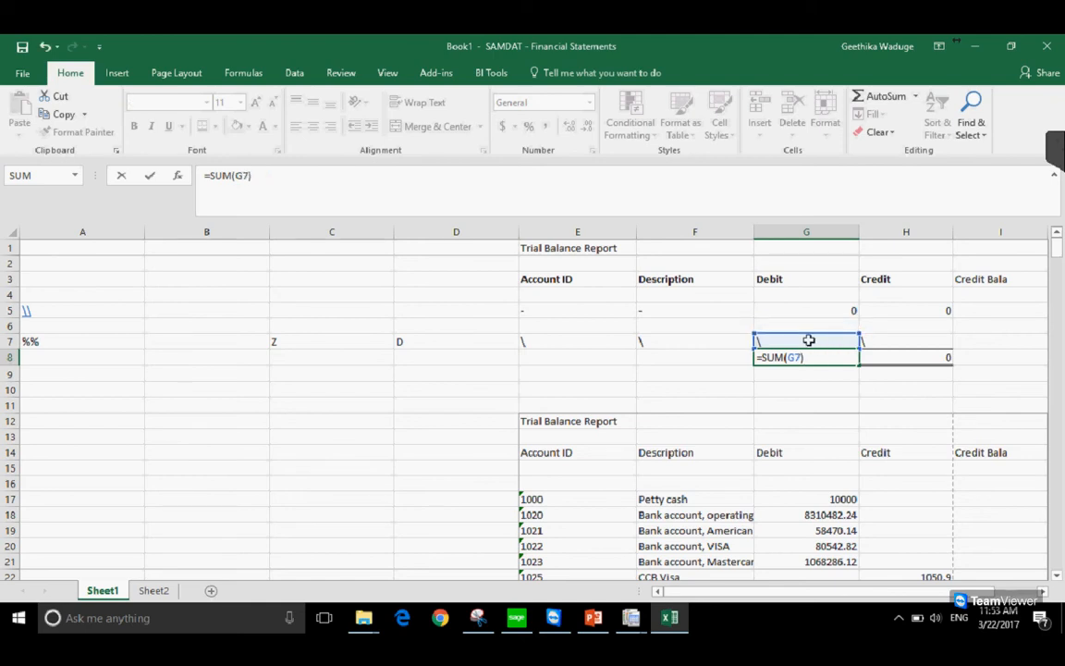
key("Return")
left_click(898, 358)
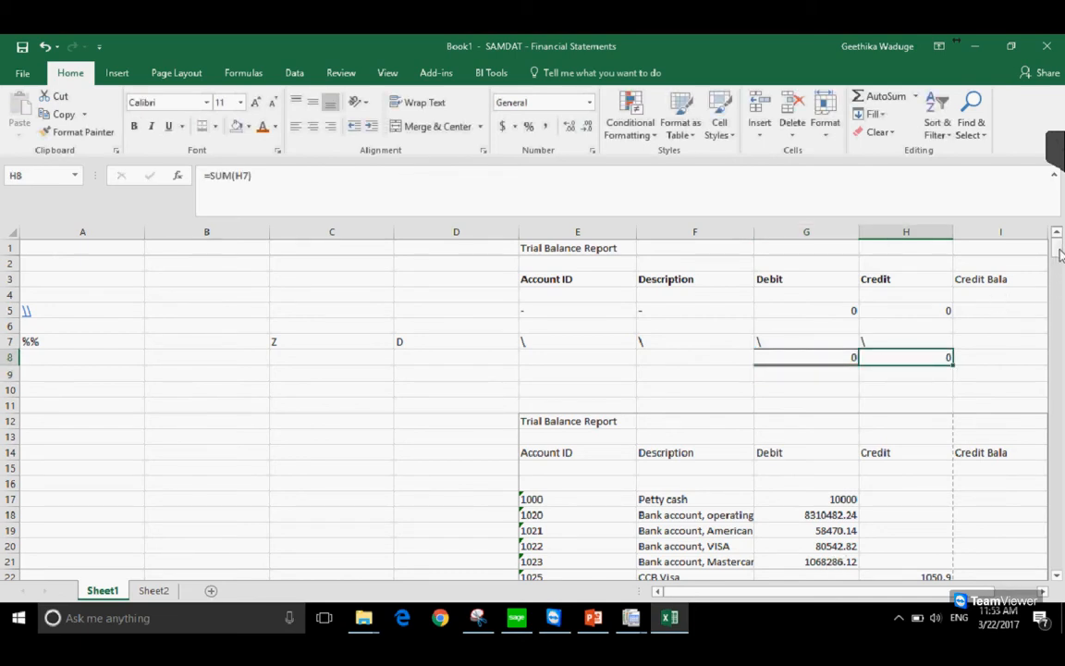
left_click_drag(1061, 255, 1052, 453)
left_click_drag(1053, 504, 1053, 240)
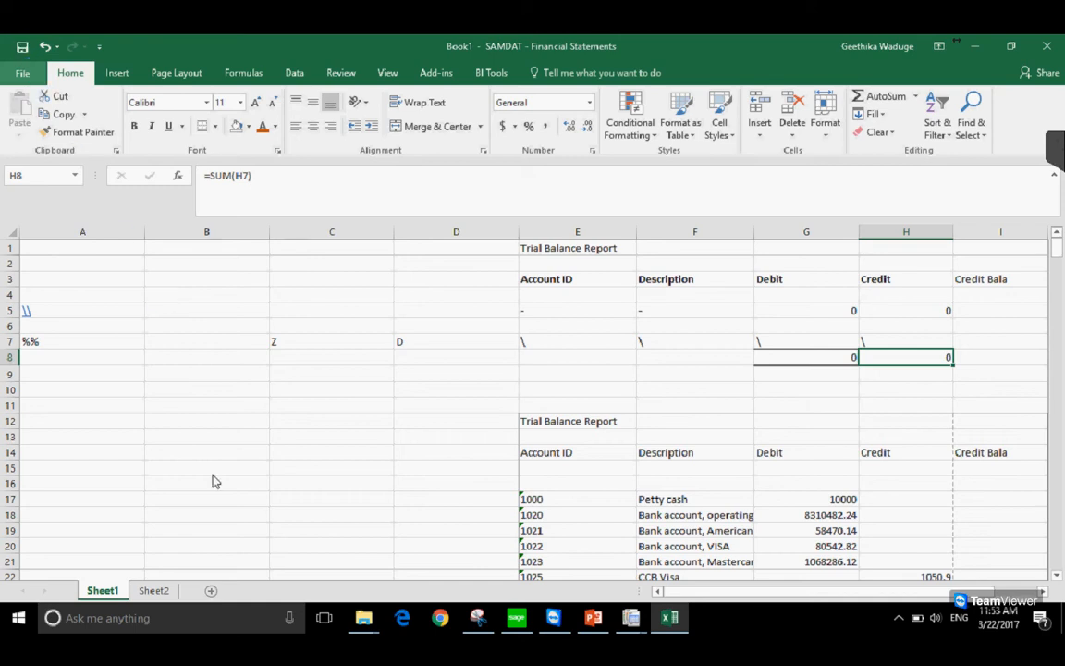
Save the workbook to the Desktop as Trial Balance Report.xlsx
key("ctrl+s")
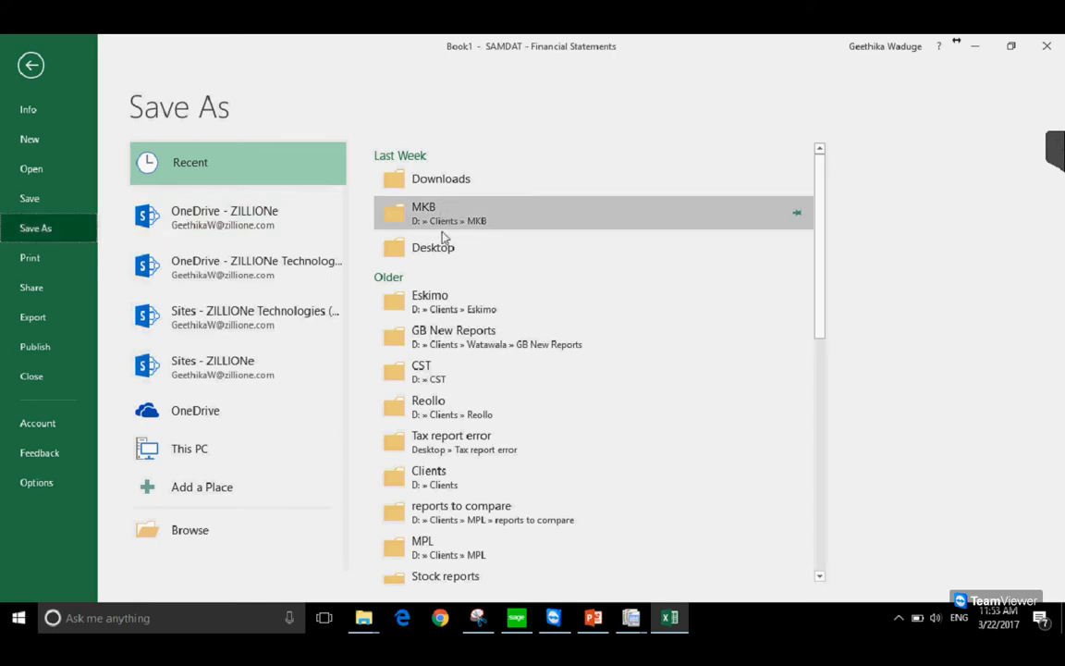
left_click(398, 251)
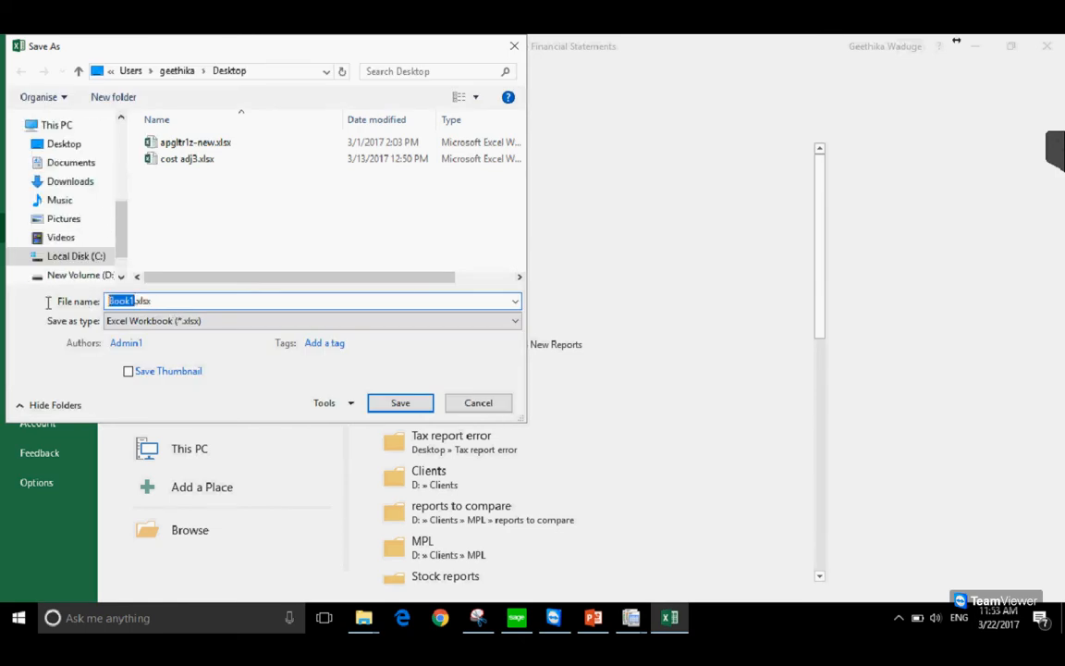
type("Fi")
type("ial ")
type("Balance R")
type("eport")
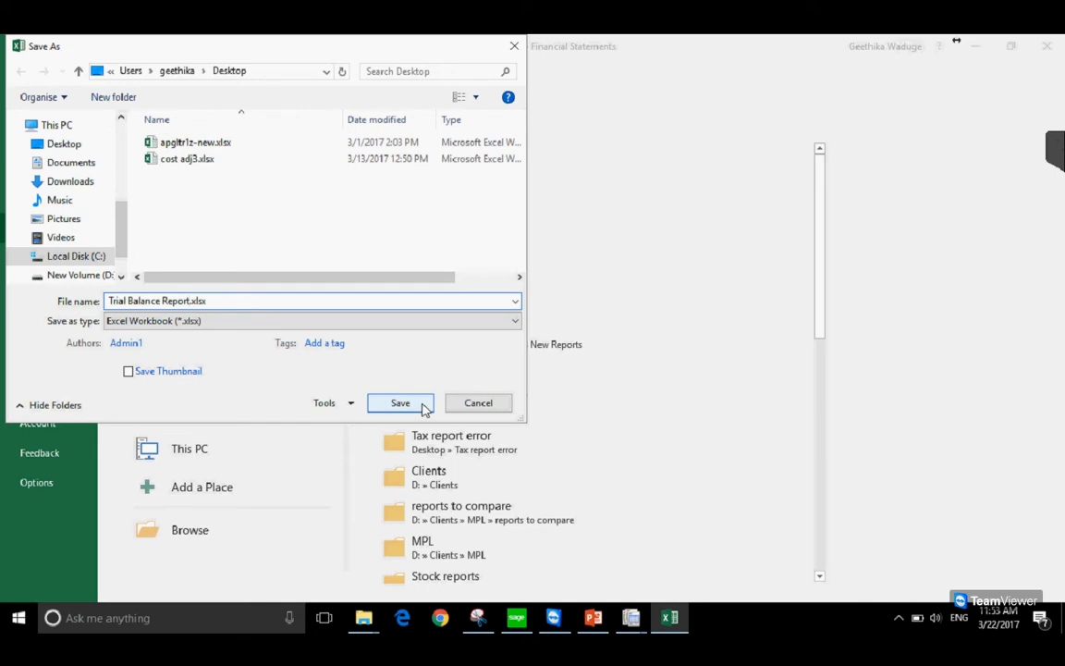
left_click(423, 404)
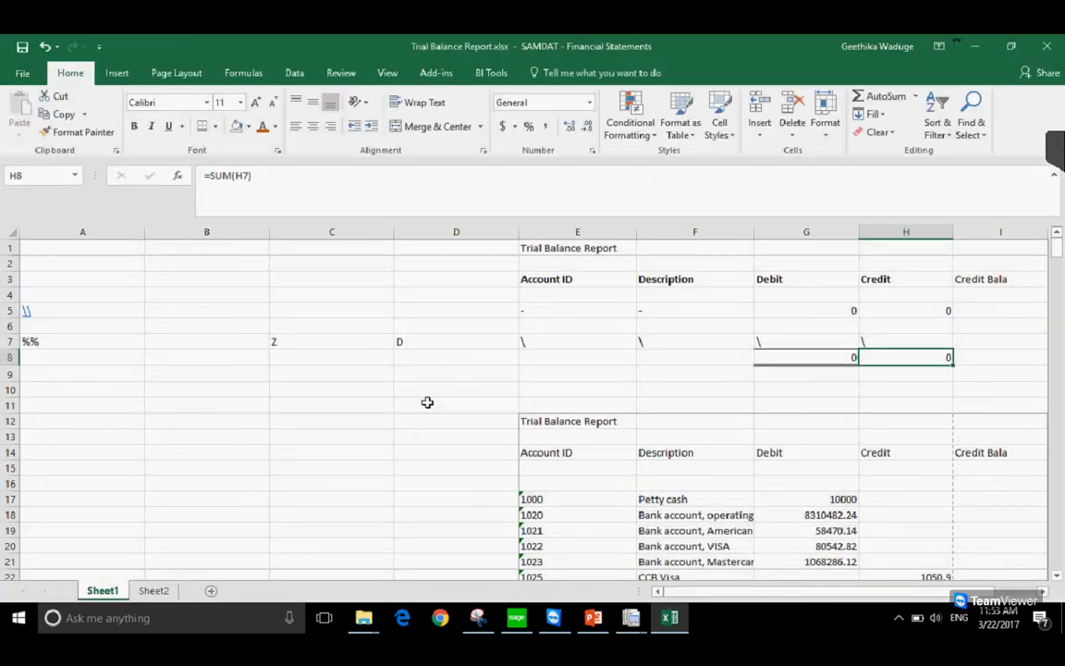
Close the report workbook and the open G/L Accounts window in Sage 300
left_click(830, 377)
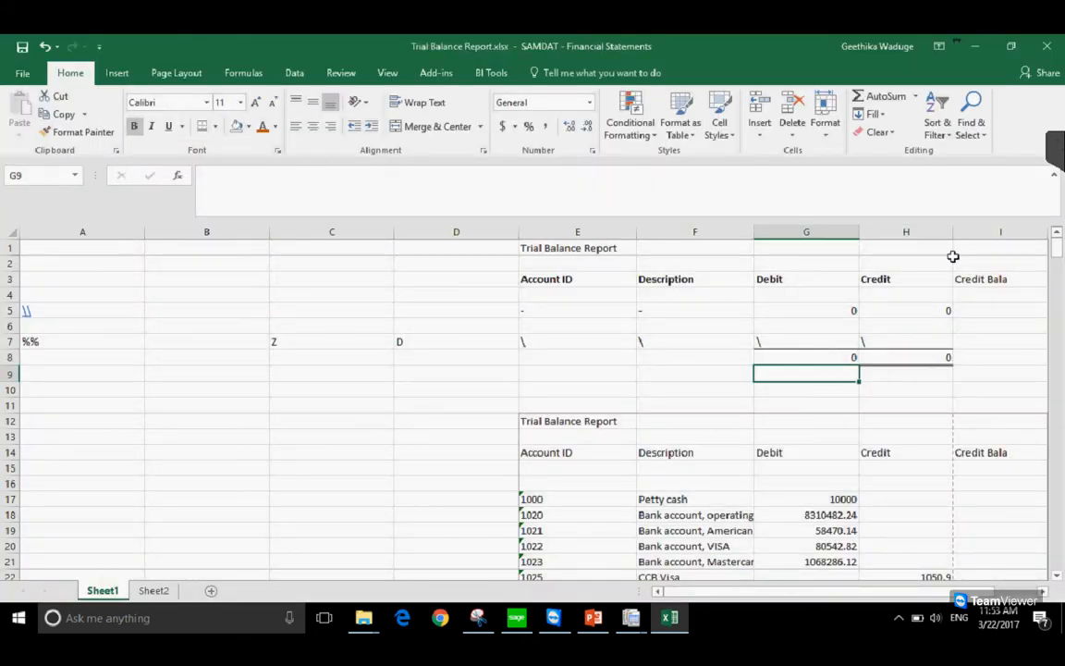
left_click(1040, 53)
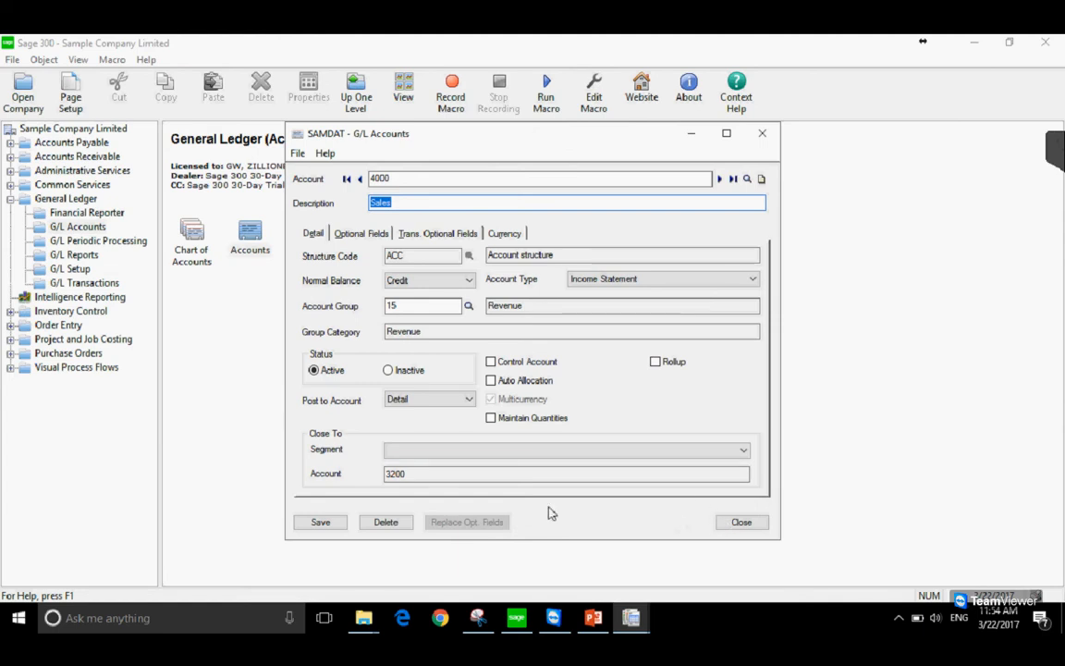
key("Escape")
Launch Statement Designer from General Ledger's Financial Reporter and open Trial Balance Report.xlsx from the Desktop
left_click(82, 239)
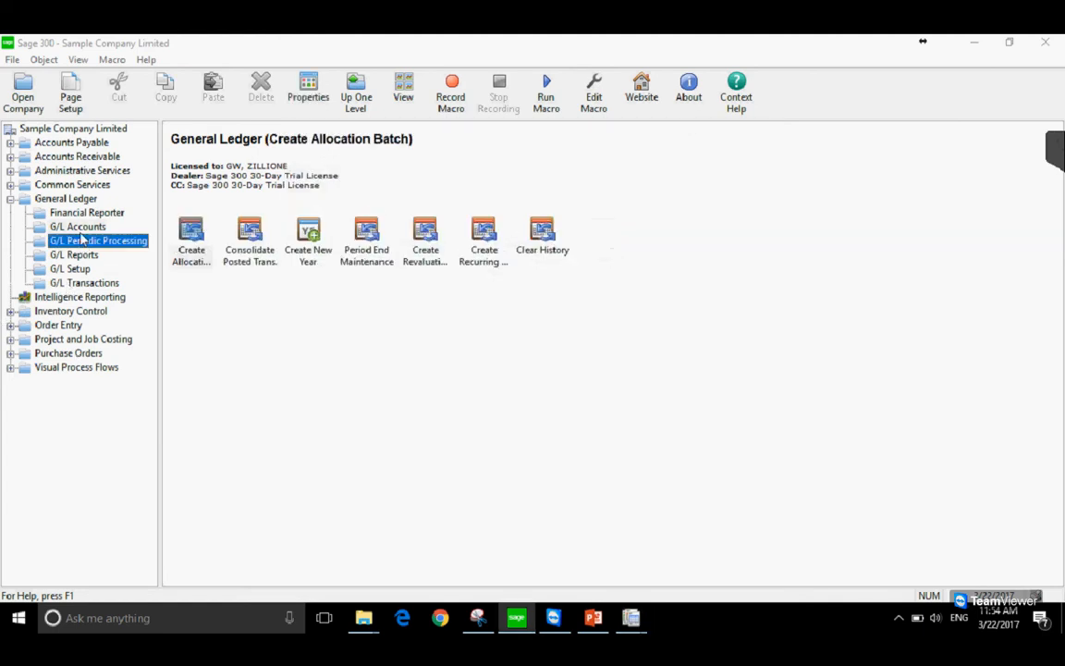
left_click(82, 212)
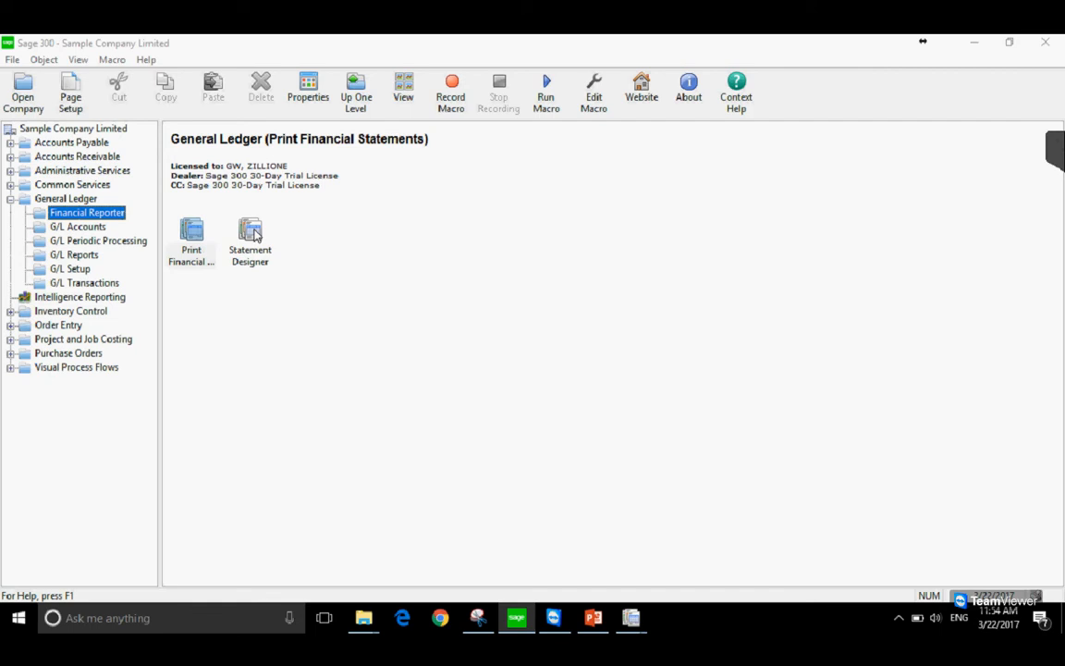
double_click(256, 234)
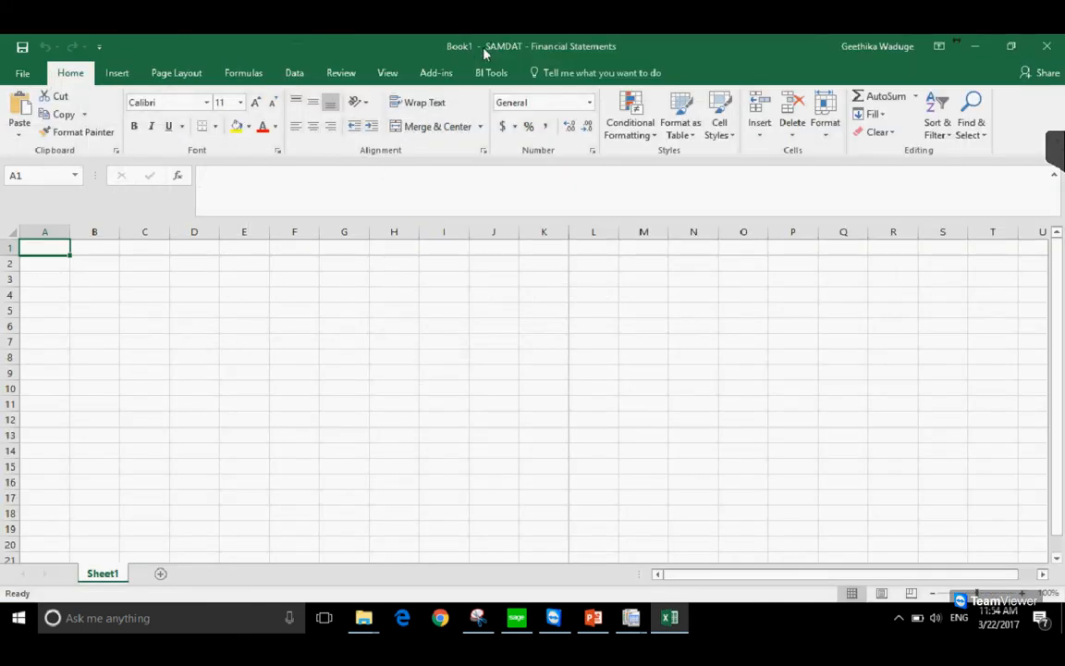
left_click(27, 75)
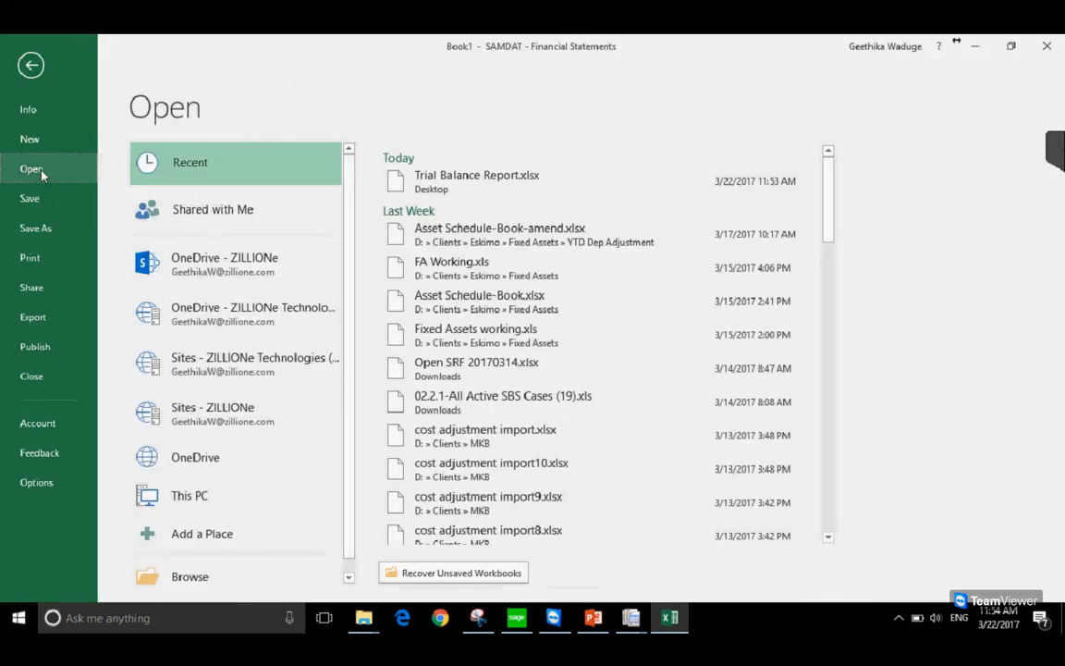
left_click(478, 185)
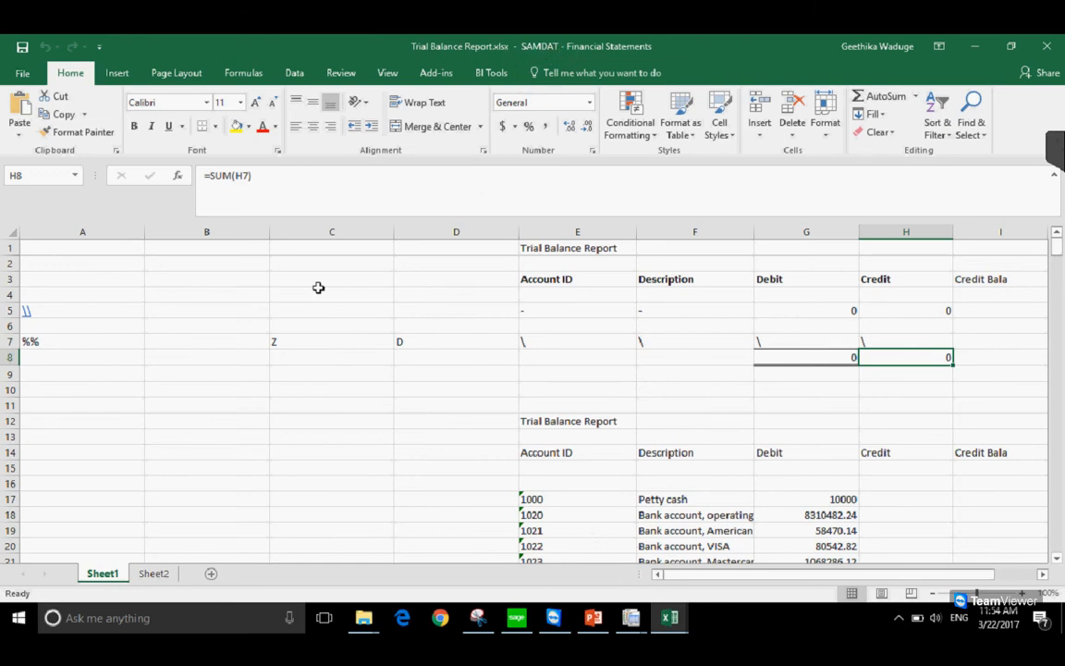
Generate the actual, consolidated report from the FR add-in for fiscal period 2020-03 and look through the resulting account rows
left_click(435, 74)
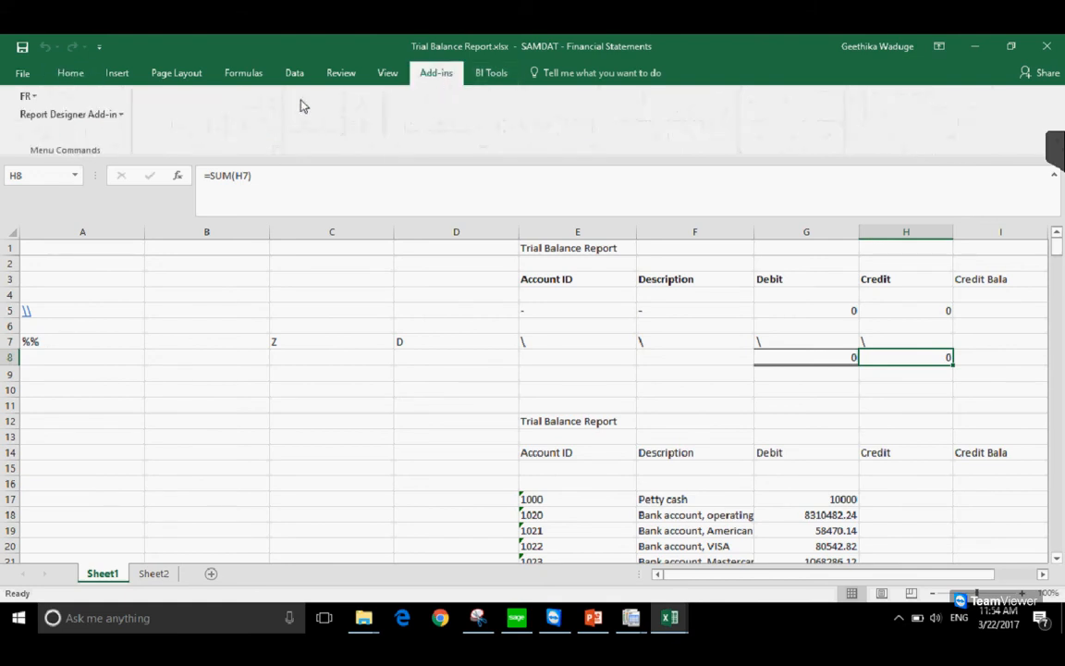
left_click(31, 111)
left_click(35, 116)
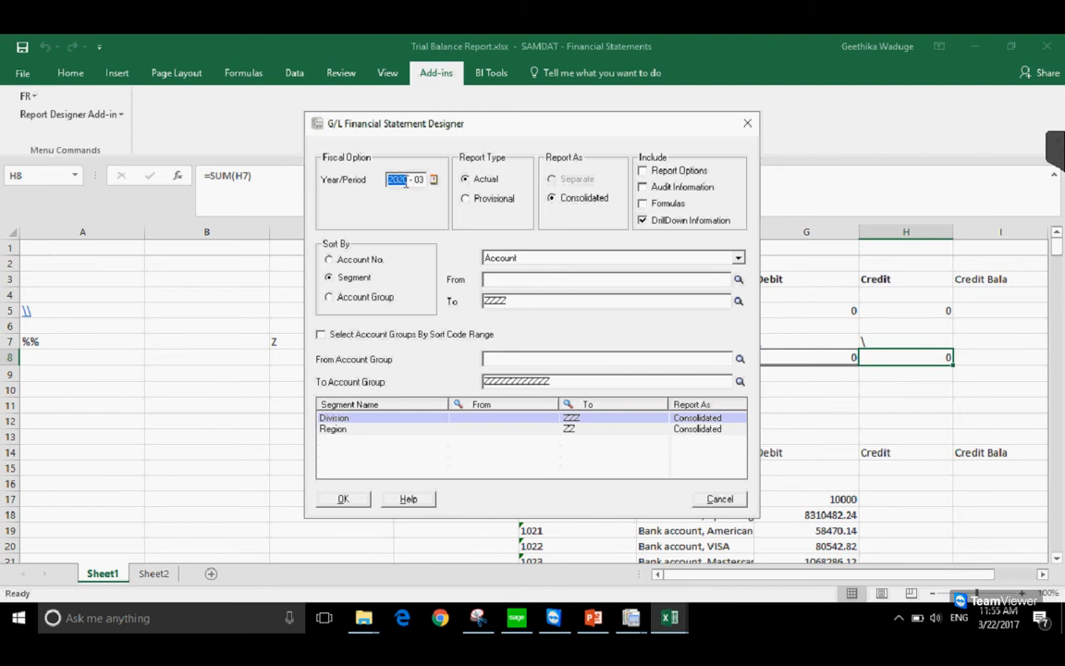
left_click(342, 499)
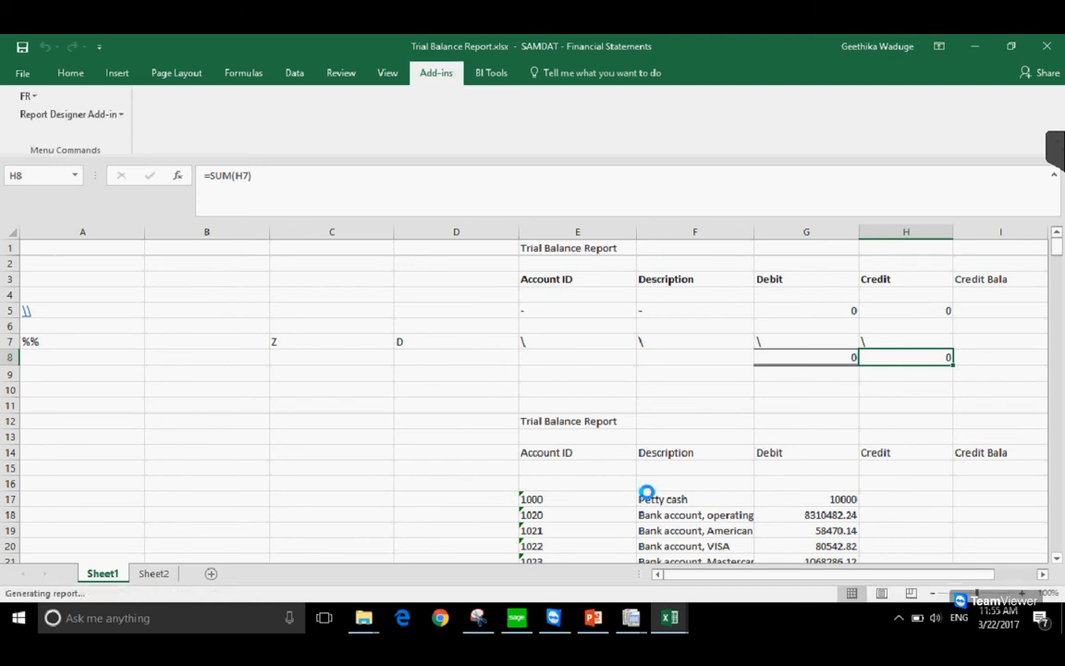
scroll(649, 495, "down", 8)
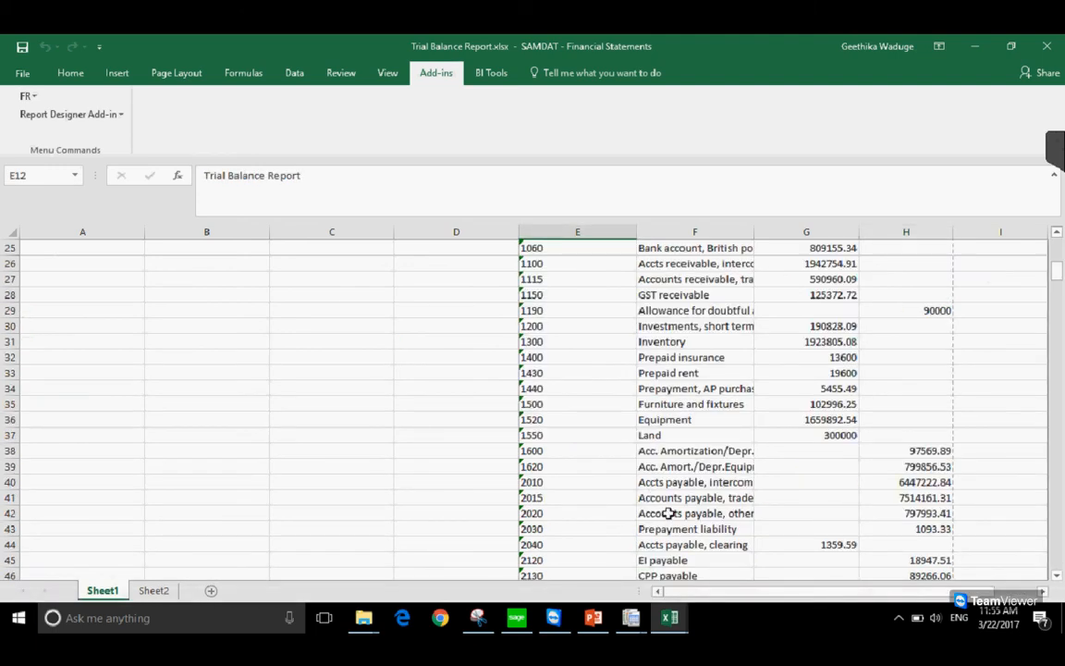
scroll(671, 514, "up", 8)
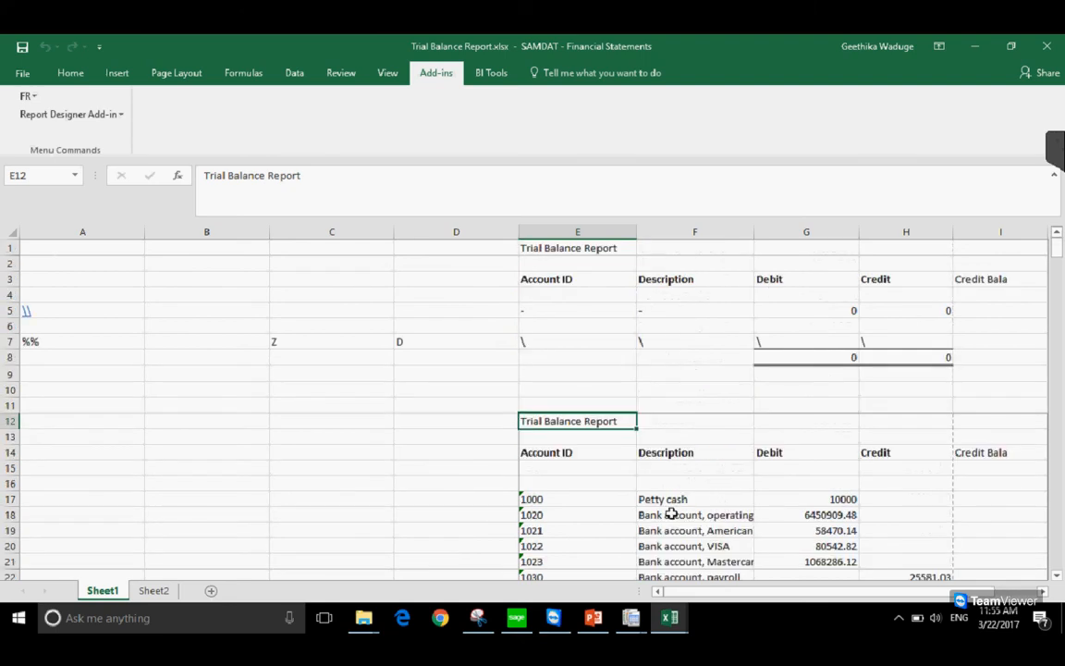
Close the report workbook with its changes saved and open Print Financial Statements in Sage 300's Financial Reporter
left_click(1051, 51)
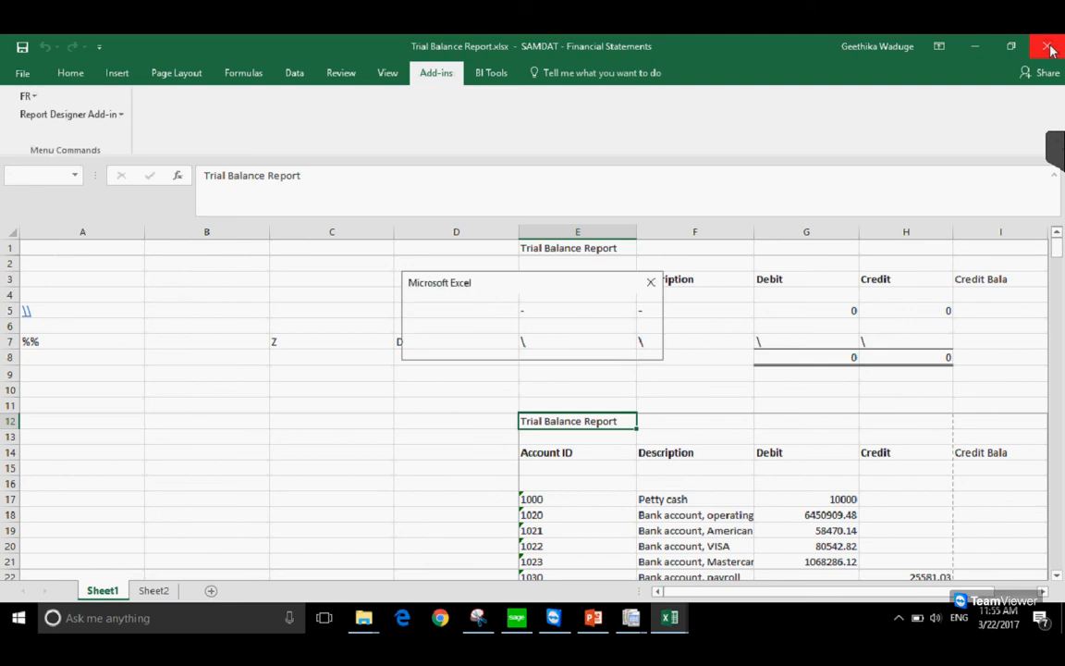
left_click(466, 346)
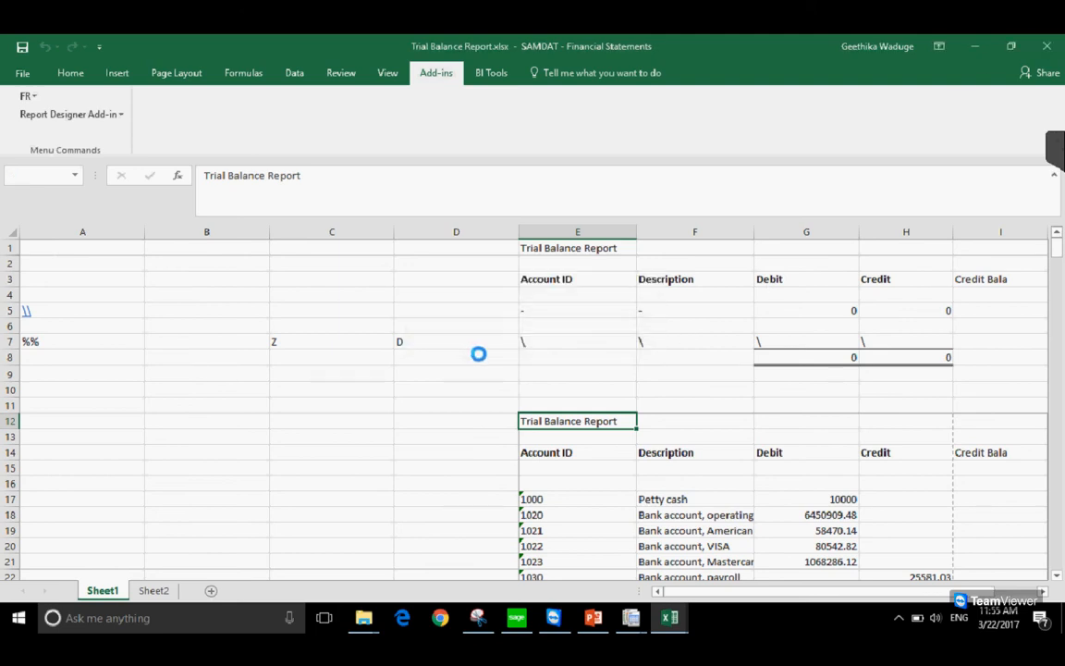
left_click(515, 622)
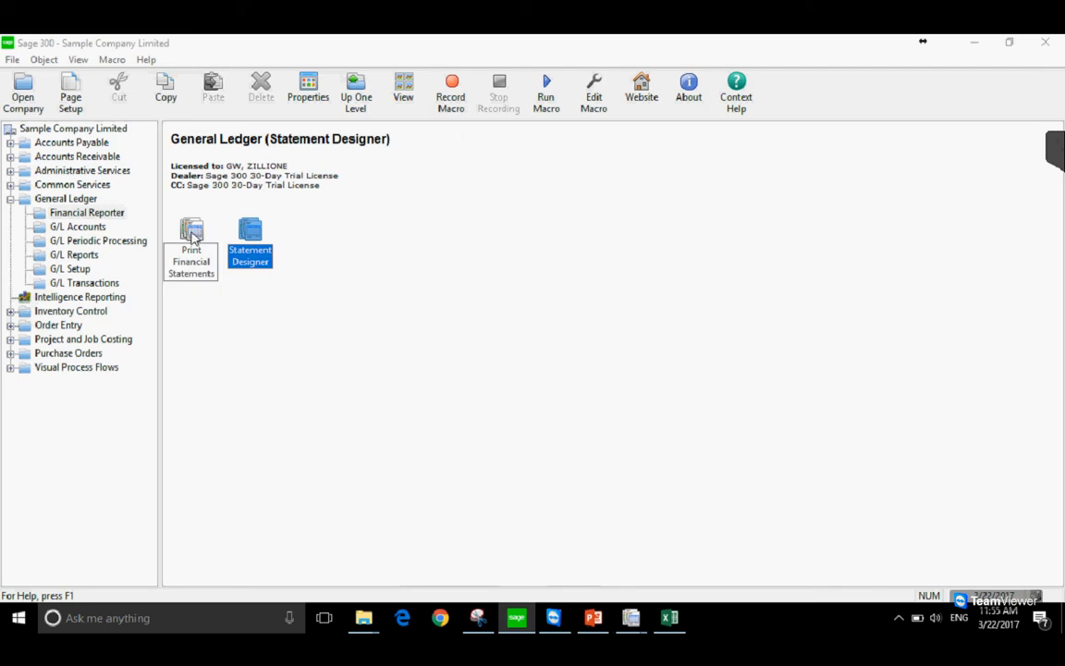
double_click(192, 235)
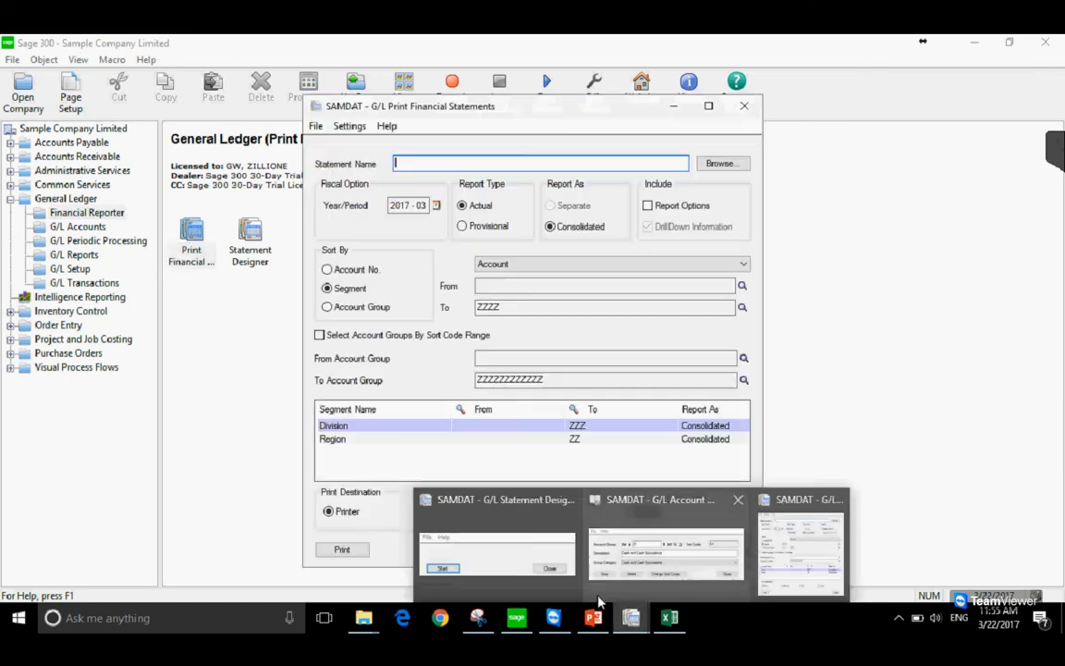
left_click_drag(483, 108, 543, 108)
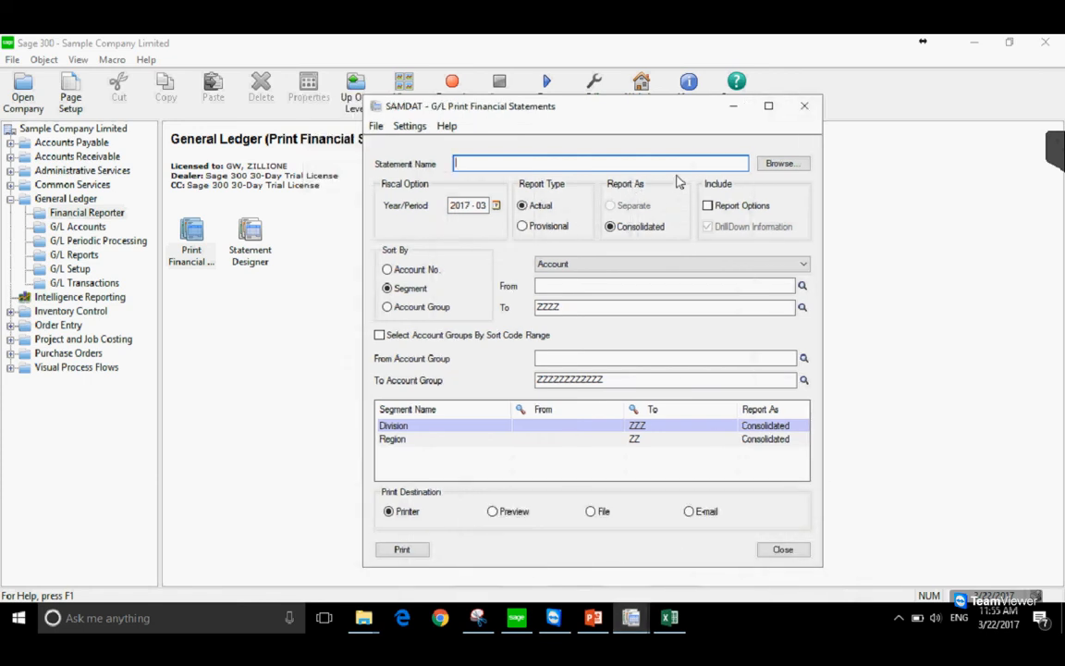
Choose Trial Balance Report.xlsx from the Desktop as the financial statement to print
left_click(781, 167)
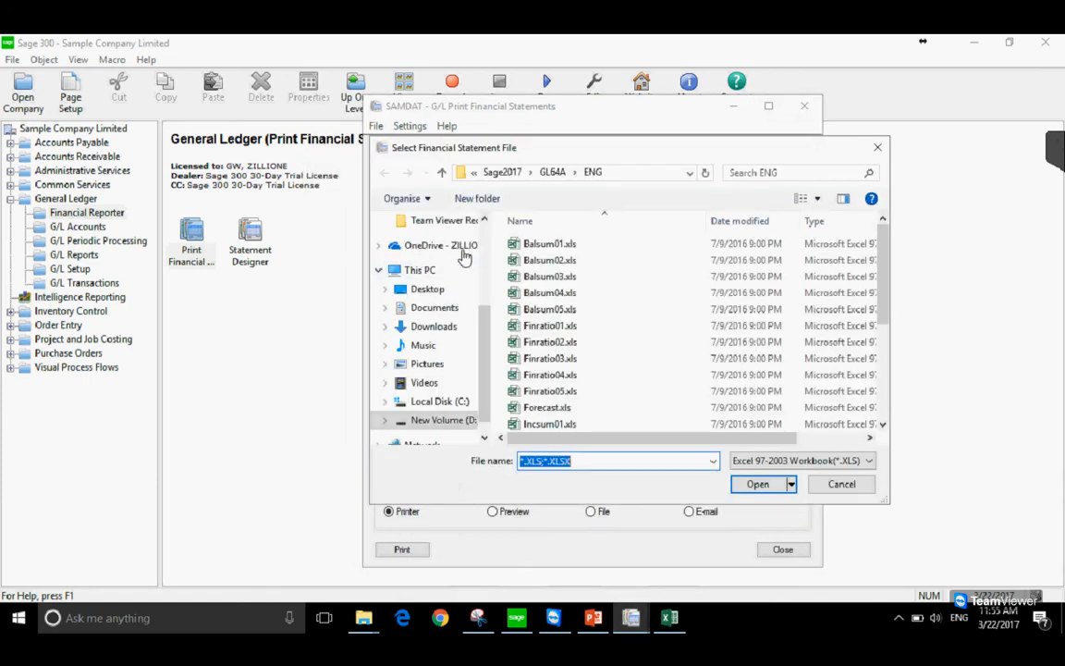
left_click(426, 288)
left_click(554, 309)
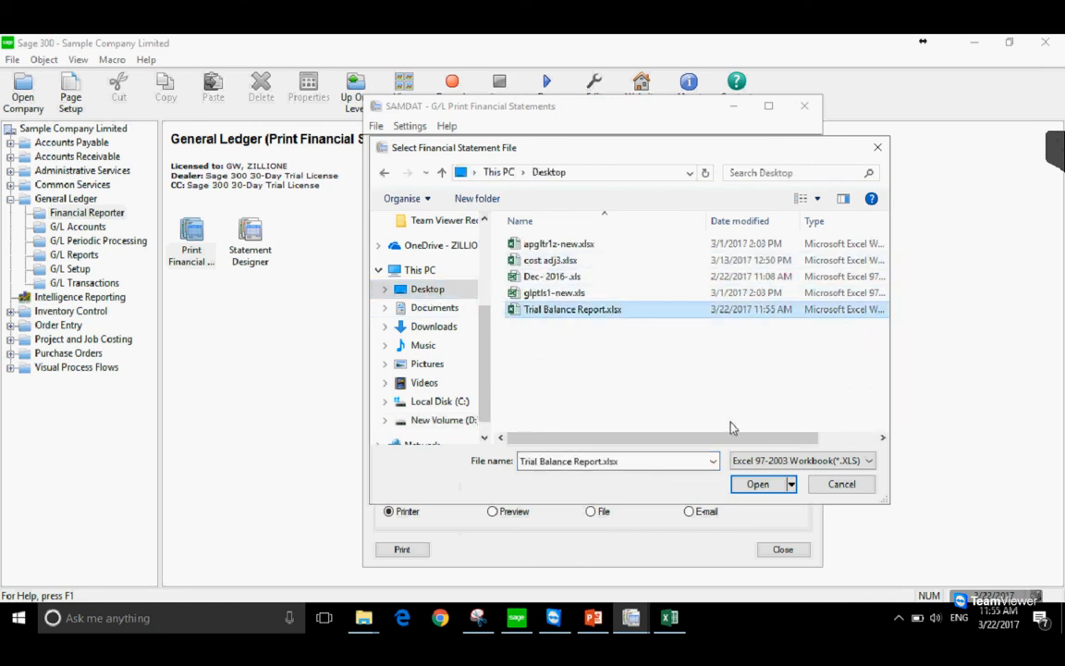
left_click(757, 484)
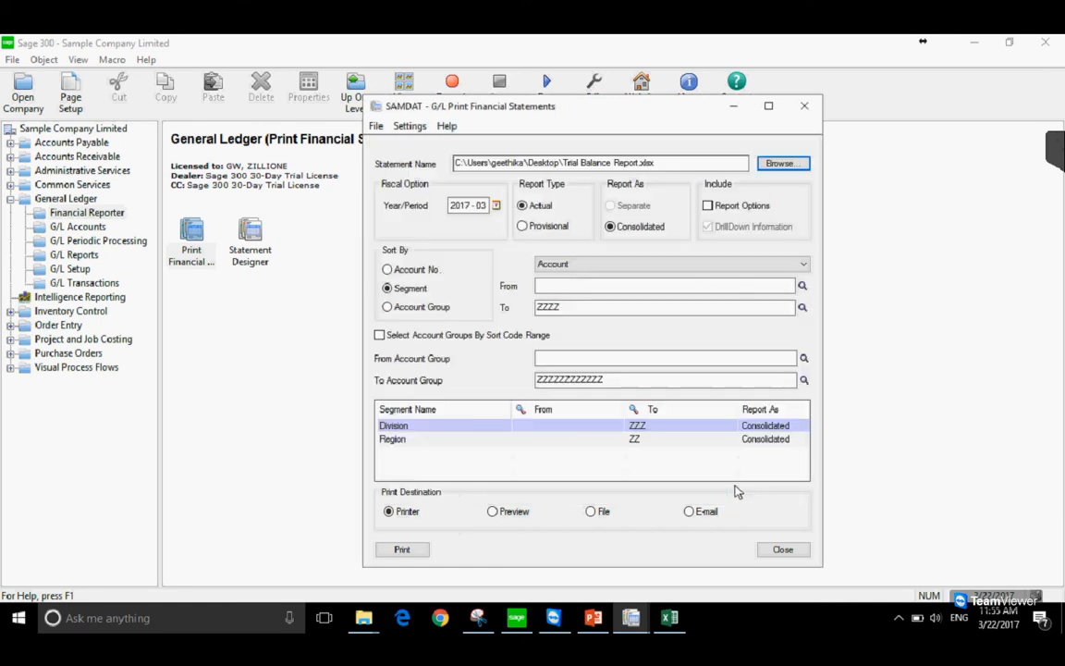
Set the fiscal year and period to 2020-09 and print the statement to Preview
left_click(477, 207)
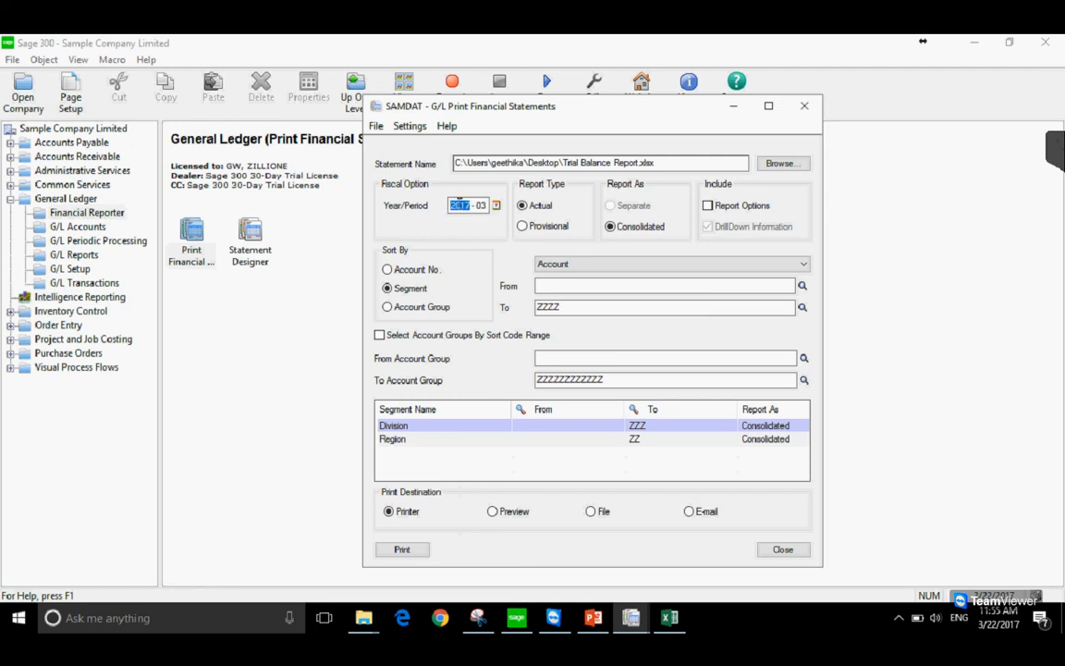
left_click(481, 206)
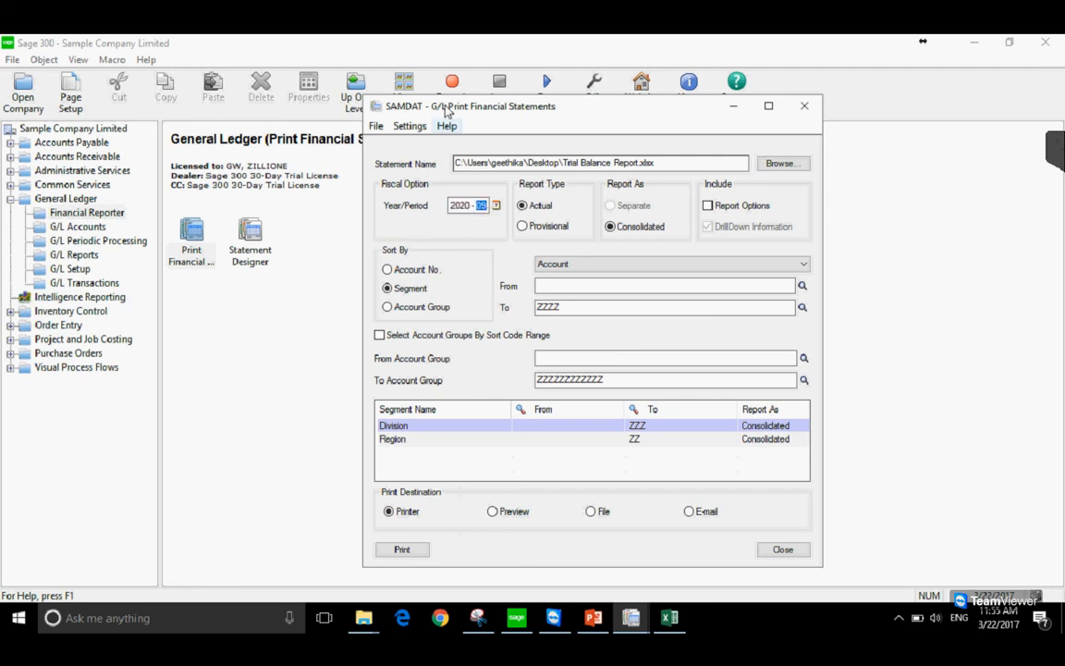
left_click(492, 511)
left_click(415, 551)
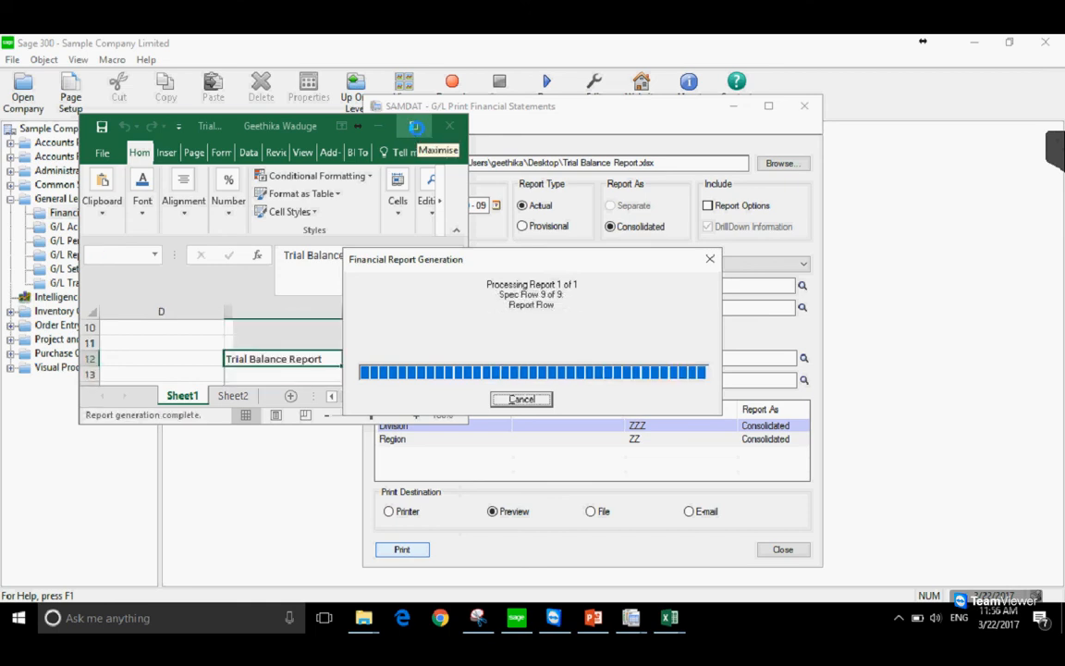
Maximise the print preview, examine the trial balance pages at closer zoom, and close the preview and the Print Financial Statements window
left_click(414, 127)
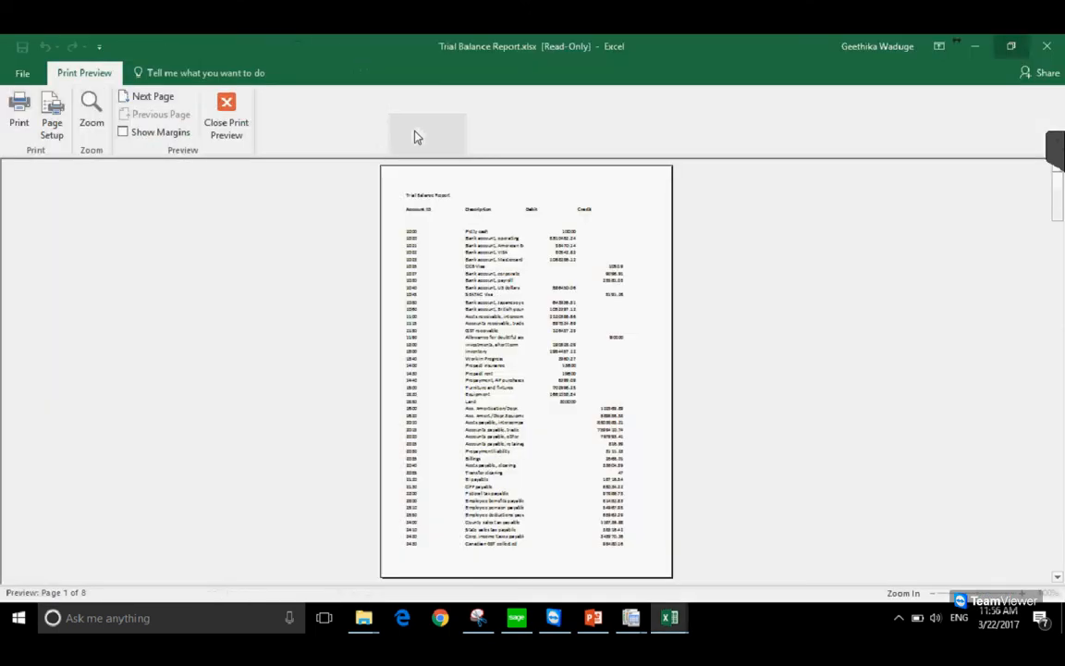
left_click(526, 408)
scroll(526, 371, "up", 5)
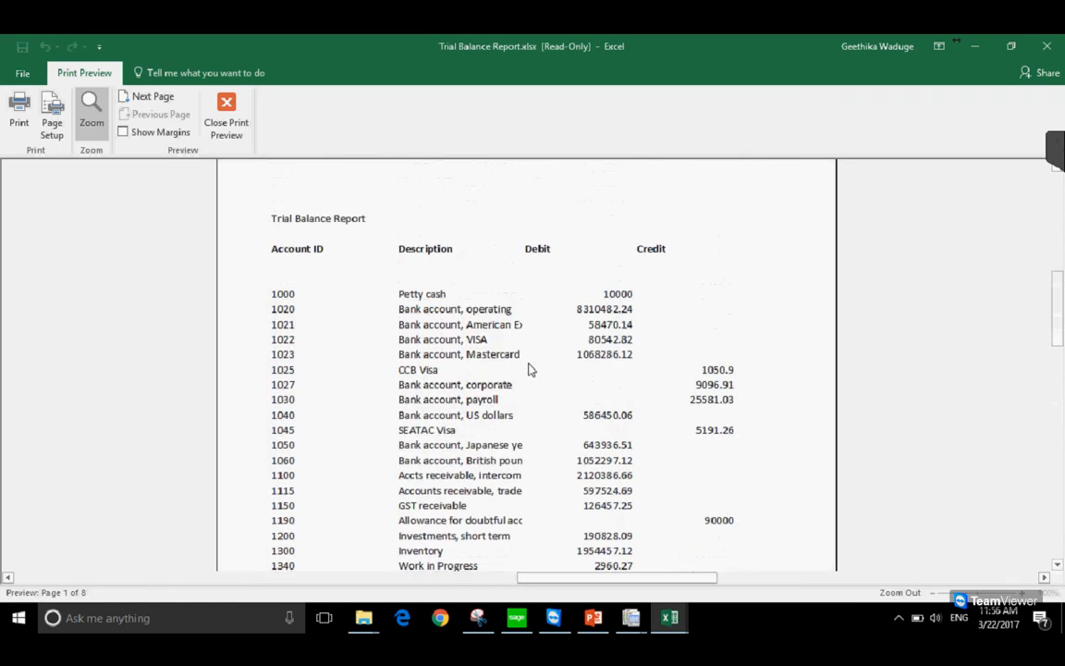
scroll(530, 370, "down", 6)
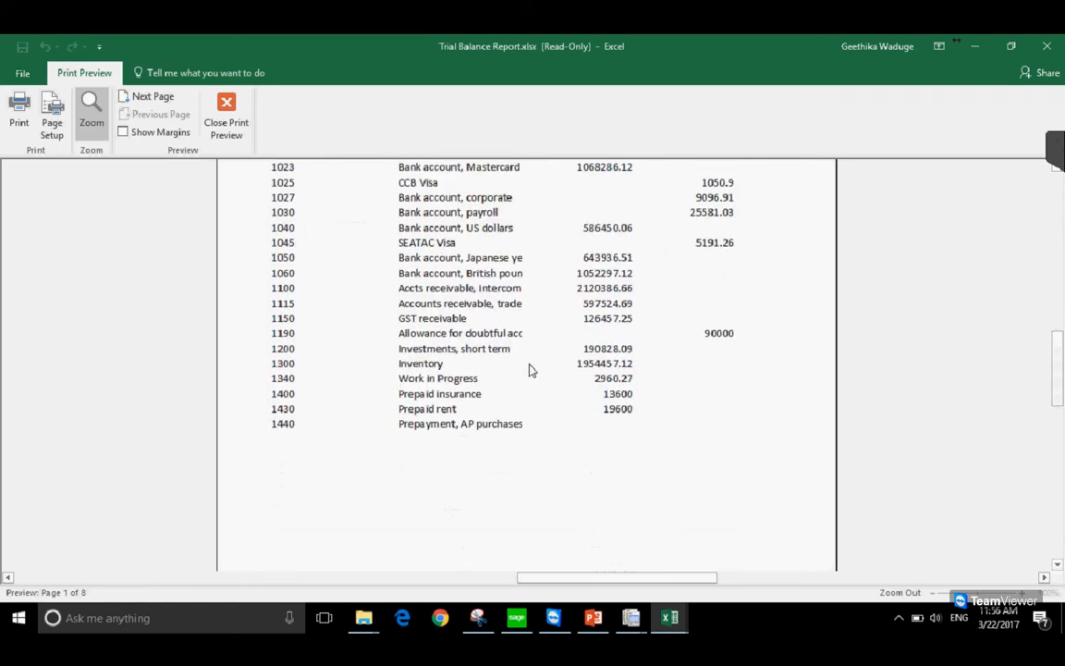
left_click(140, 102)
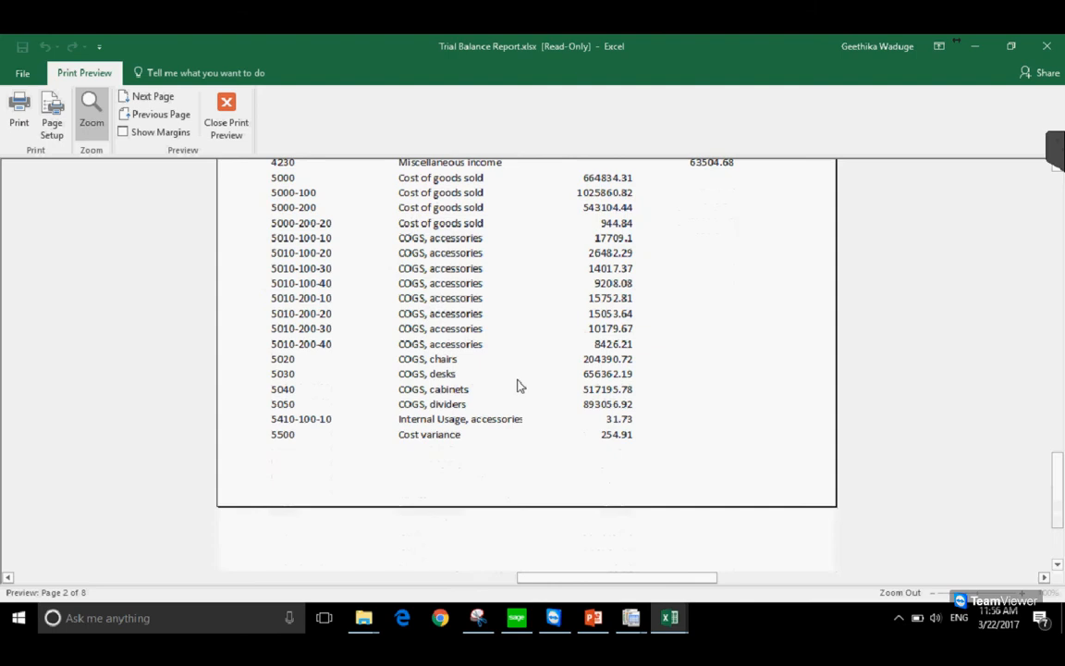
scroll(519, 386, "down", 3)
scroll(522, 393, "up", 3)
scroll(522, 393, "up", 3)
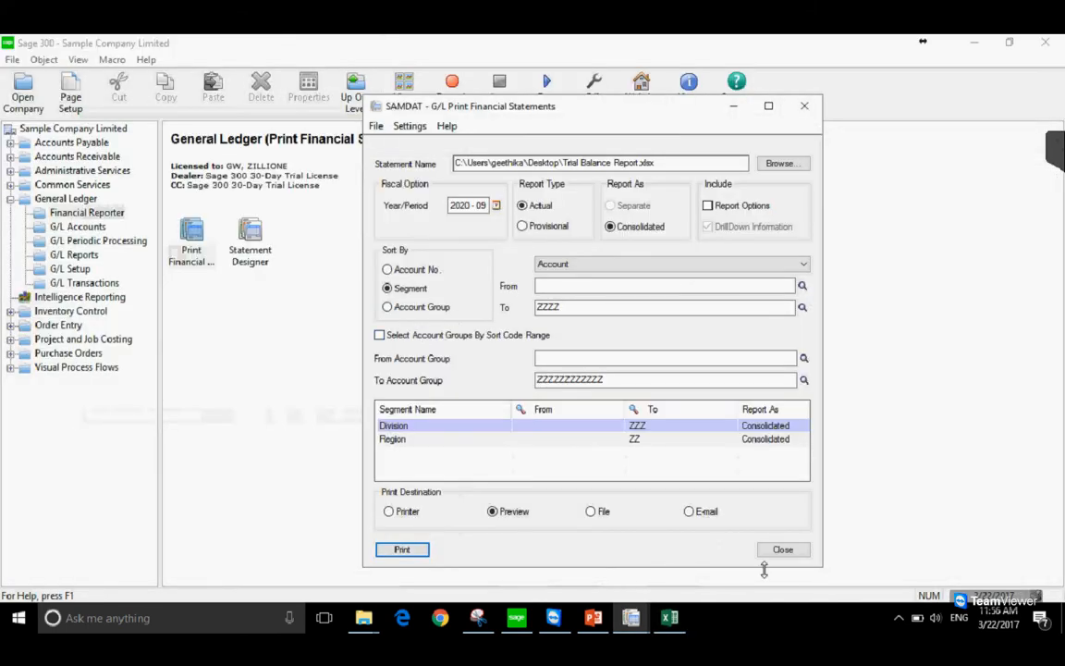
left_click(783, 549)
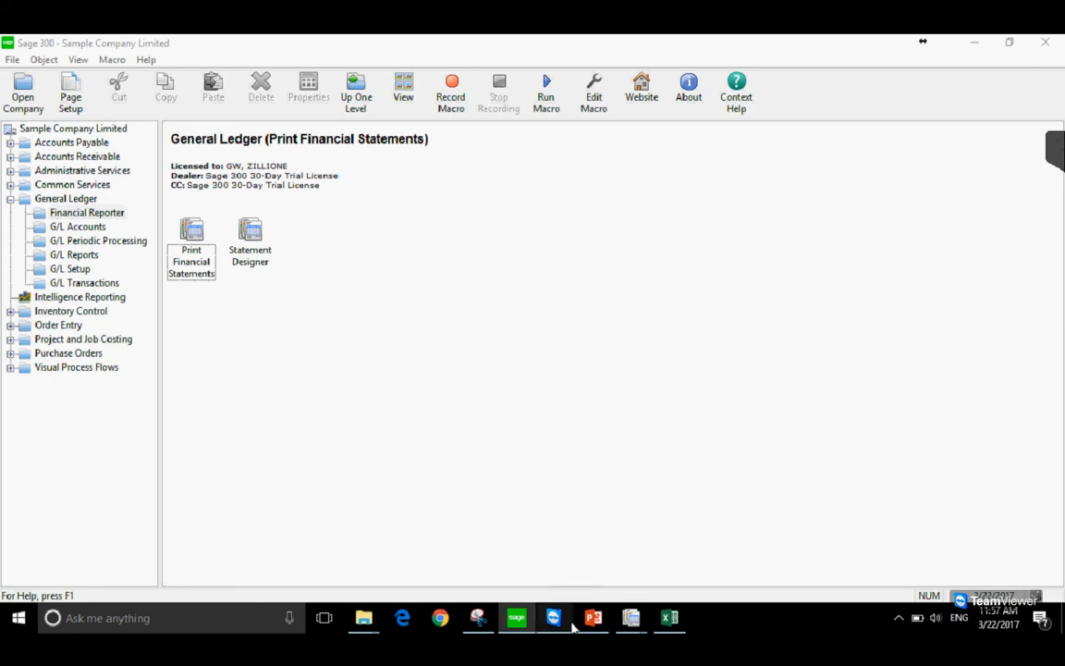
mouse_move(518, 626)
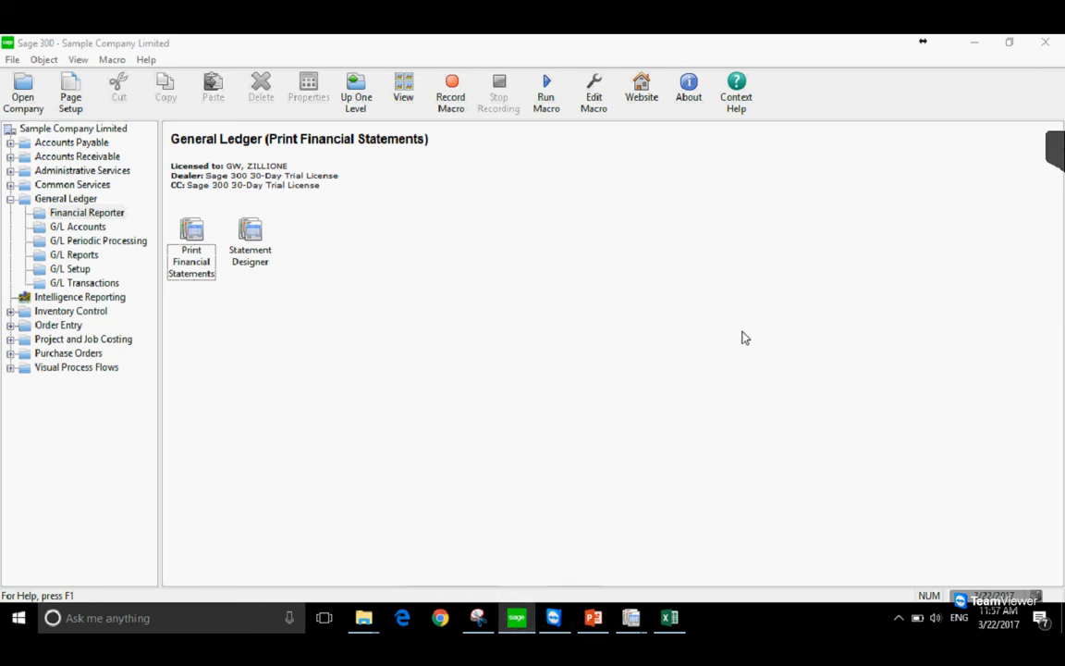
left_click(1055, 148)
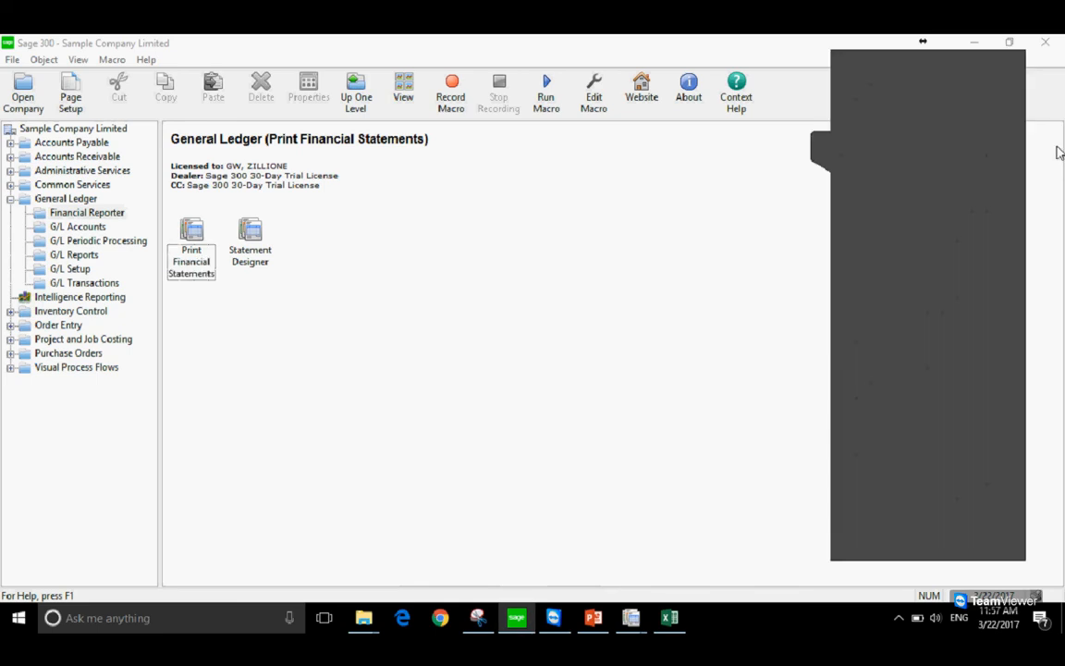